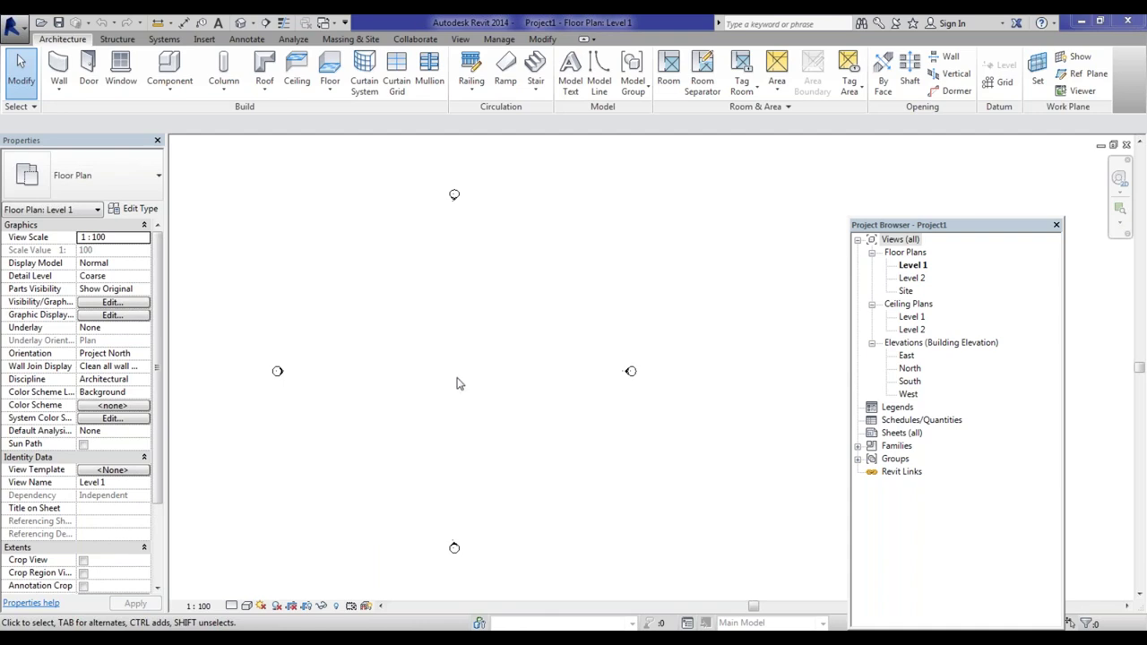
# Step: Open mASSING.rvt from the Recent Documents list in the Application menu
pyautogui.click(11, 27)
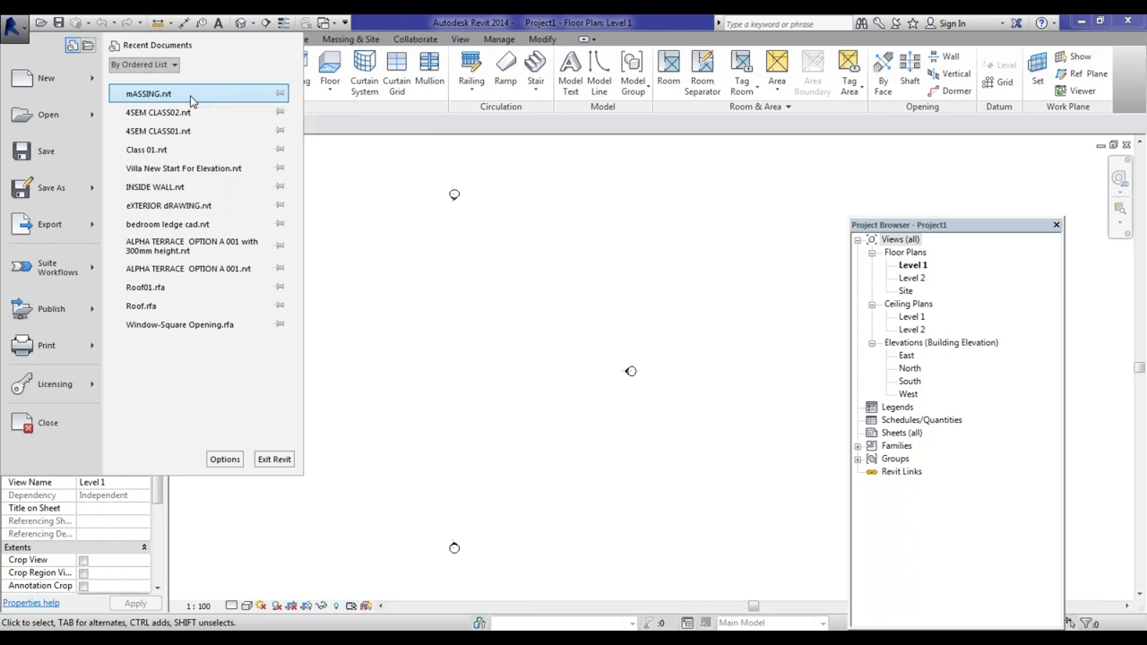
pyautogui.click(149, 94)
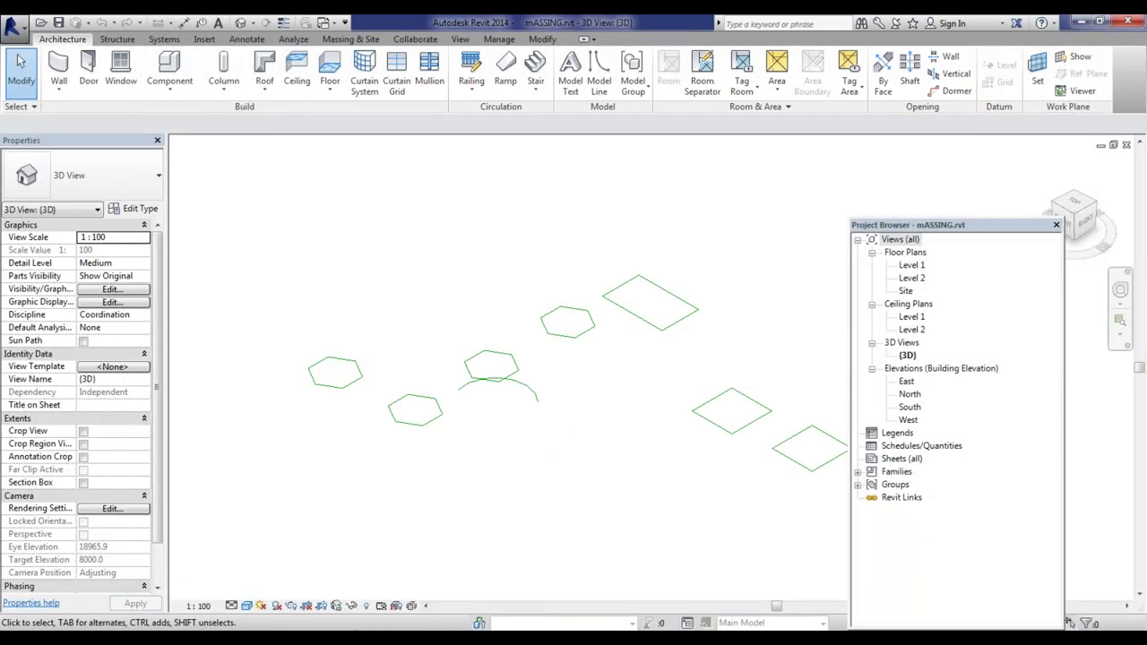
# Step: Turn on Reveal Hidden Elements in the 3D view
pyautogui.click(368, 607)
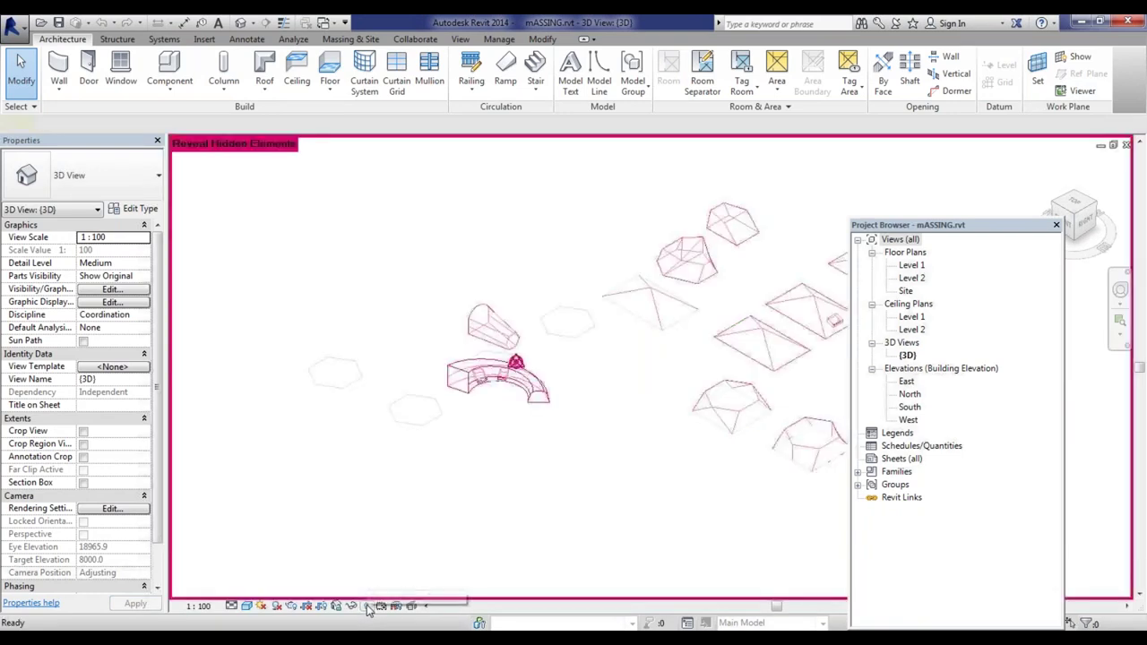
pyautogui.scroll(-3, 409, 397)
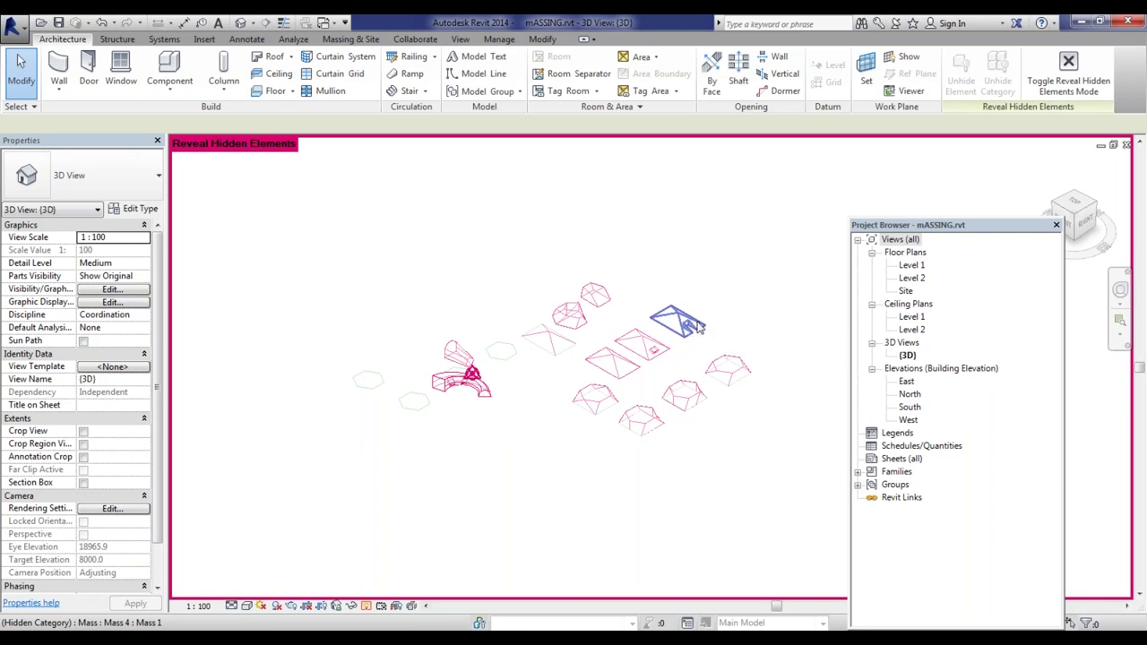
pyautogui.scroll(3, 700, 329)
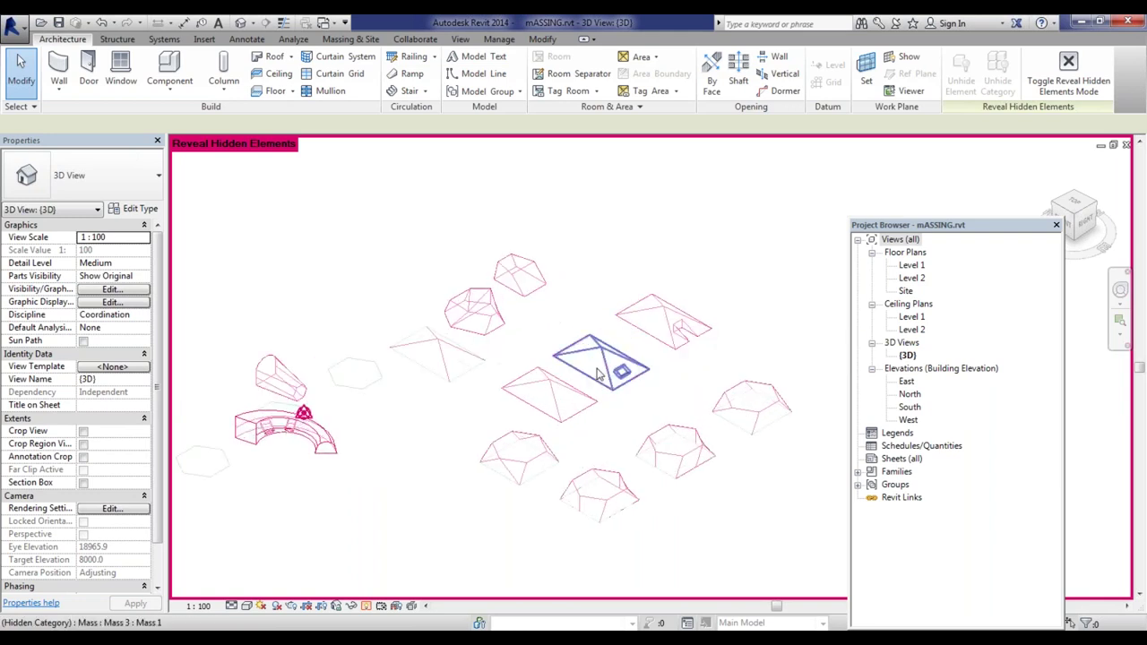
# Step: Select all twelve masses, including the pyramids, hexagonal solids, cone and curved path mass
pyautogui.click(734, 399)
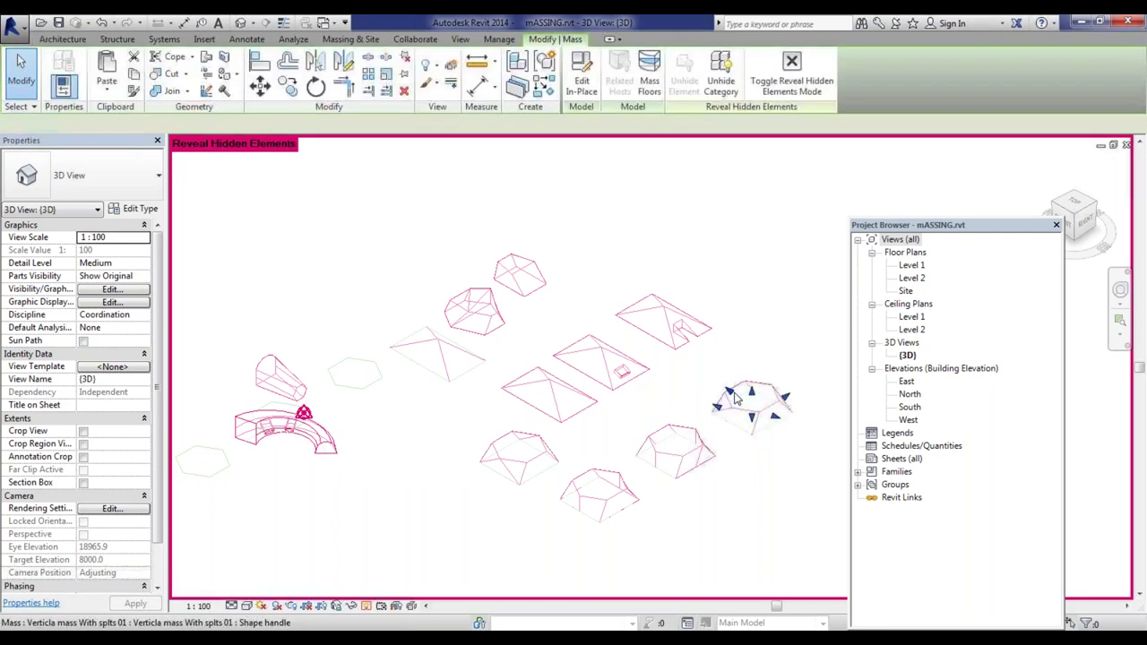
pyautogui.keyDown('ctrl'); pyautogui.click(699, 318); pyautogui.keyUp('ctrl')
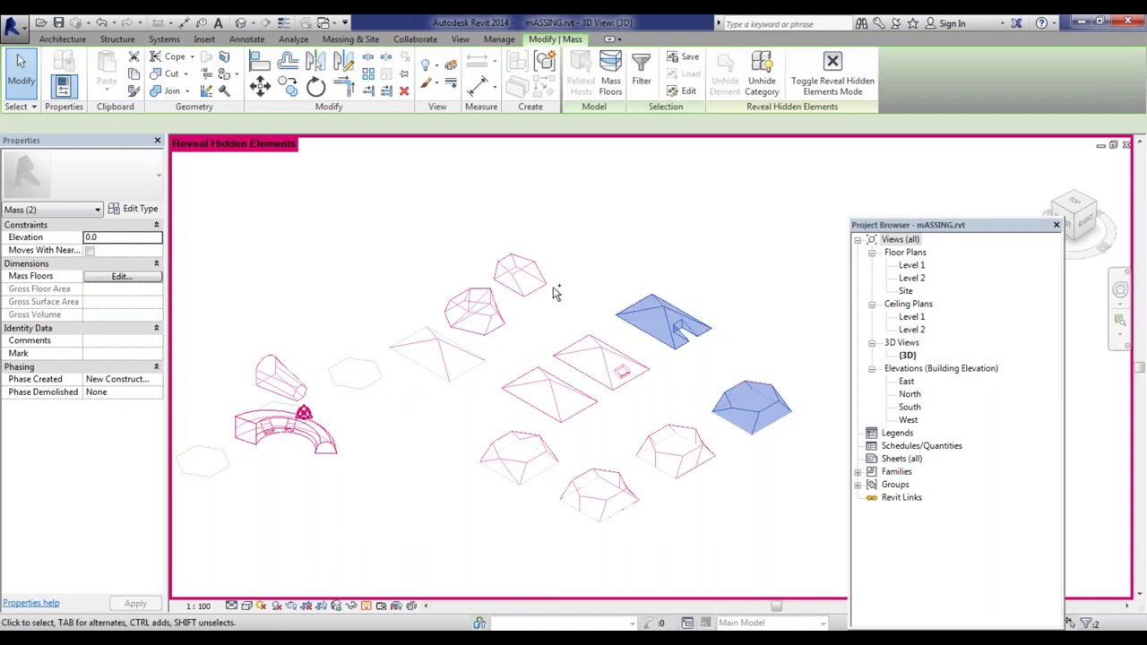
pyautogui.keyDown('ctrl'); pyautogui.click(516, 277); pyautogui.keyUp('ctrl')
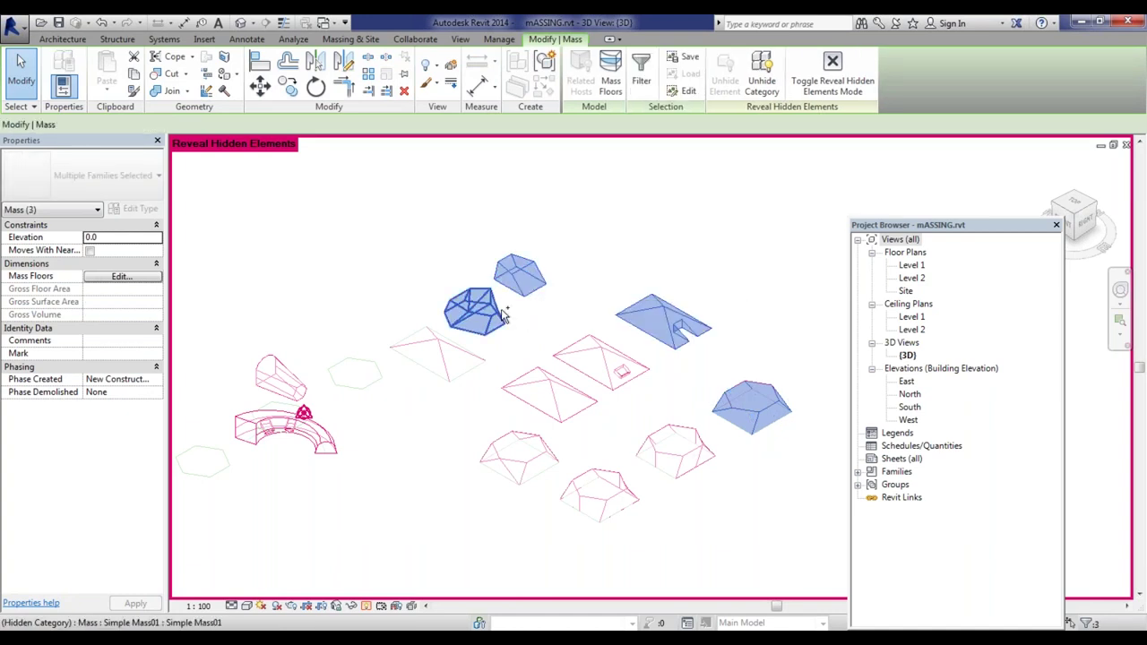
pyautogui.keyDown('ctrl'); pyautogui.click(505, 314); pyautogui.keyUp('ctrl')
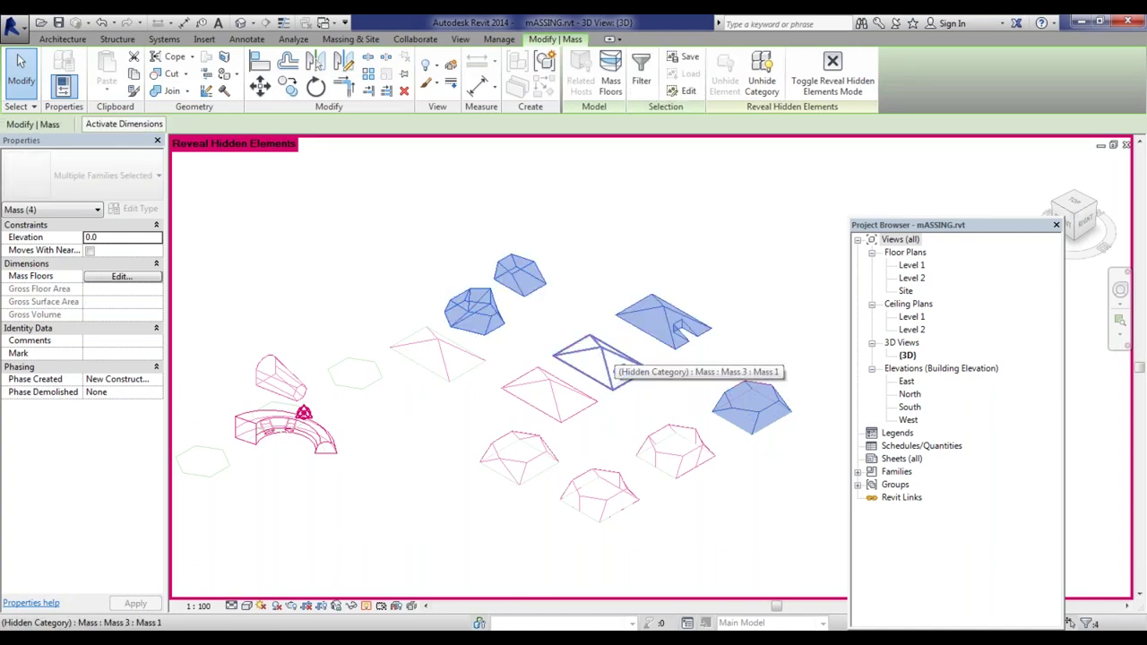
pyautogui.keyDown('ctrl'); pyautogui.click(613, 362); pyautogui.keyUp('ctrl')
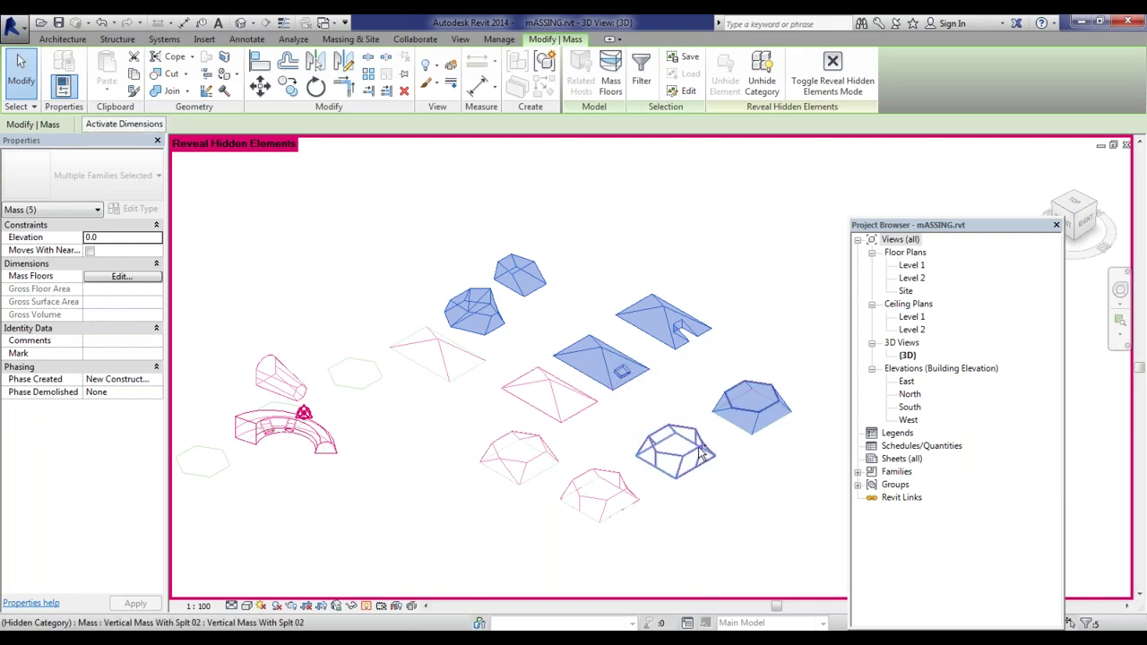
pyautogui.keyDown('ctrl'); pyautogui.click(704, 453); pyautogui.keyUp('ctrl')
pyautogui.keyDown('ctrl'); pyautogui.click(599, 494); pyautogui.keyUp('ctrl')
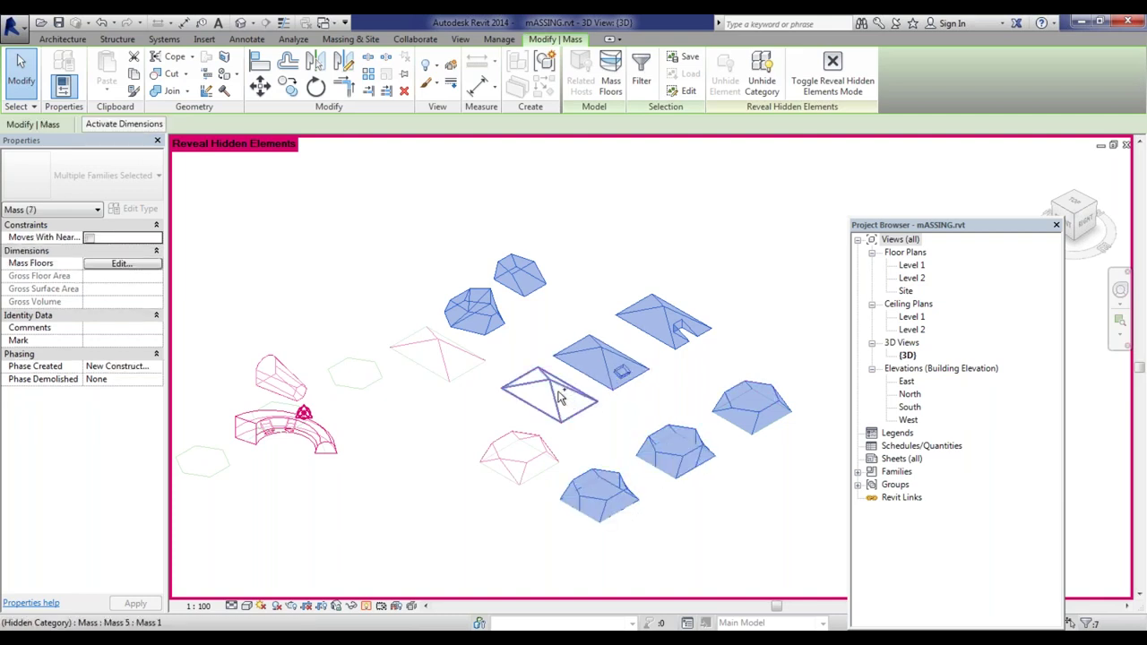
pyautogui.keyDown('ctrl'); pyautogui.click(558, 396); pyautogui.keyUp('ctrl')
pyautogui.keyDown('ctrl'); pyautogui.click(467, 363); pyautogui.keyUp('ctrl')
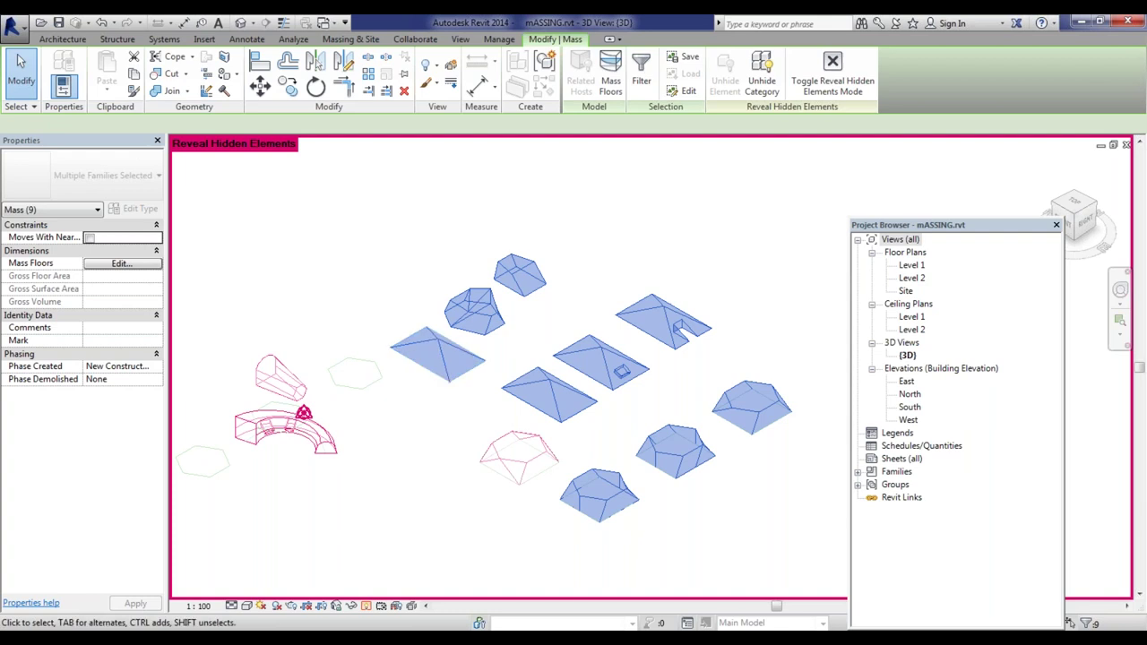
pyautogui.keyDown('ctrl'); pyautogui.click(531, 441); pyautogui.keyUp('ctrl')
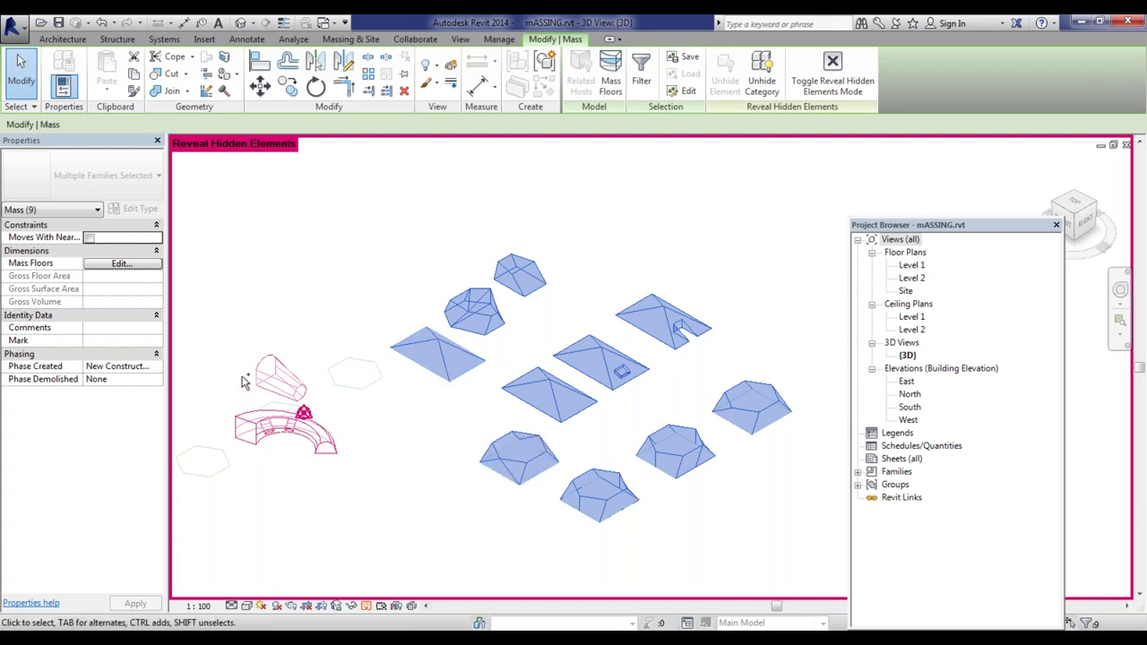
pyautogui.keyDown('ctrl'); pyautogui.click(276, 380); pyautogui.keyUp('ctrl')
pyautogui.keyDown('ctrl'); pyautogui.click(327, 452); pyautogui.keyUp('ctrl')
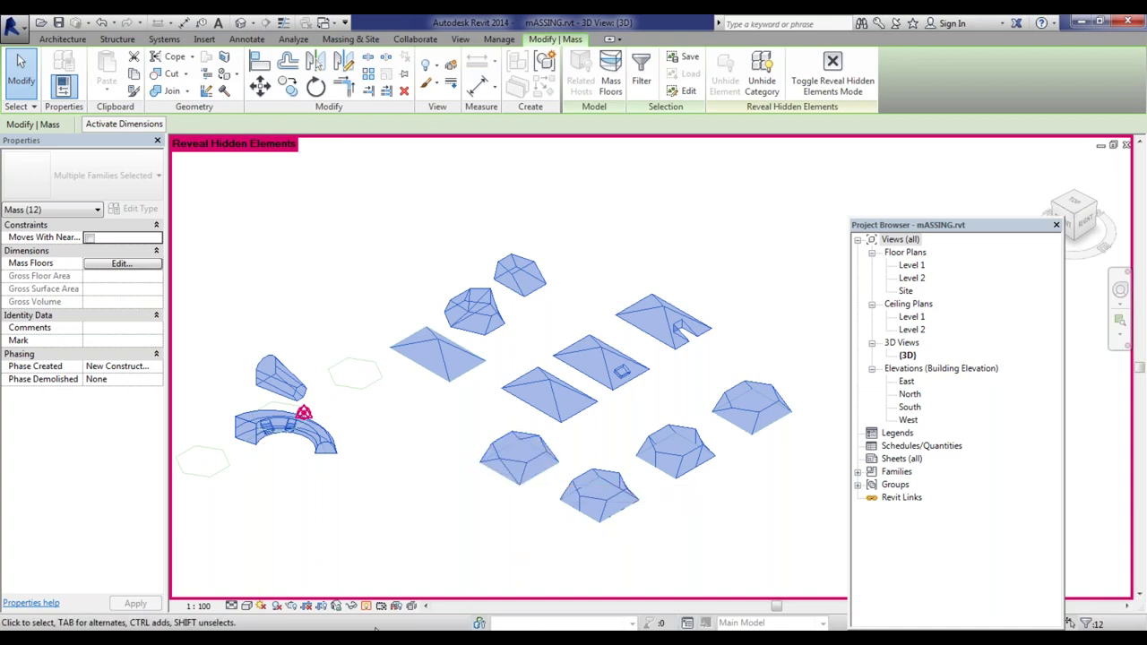
# Step: Hide the selected masses as elements, then toggle Reveal Hidden Elements off and back on
pyautogui.rightClick(312, 434)
pyautogui.moveTo(423, 182)
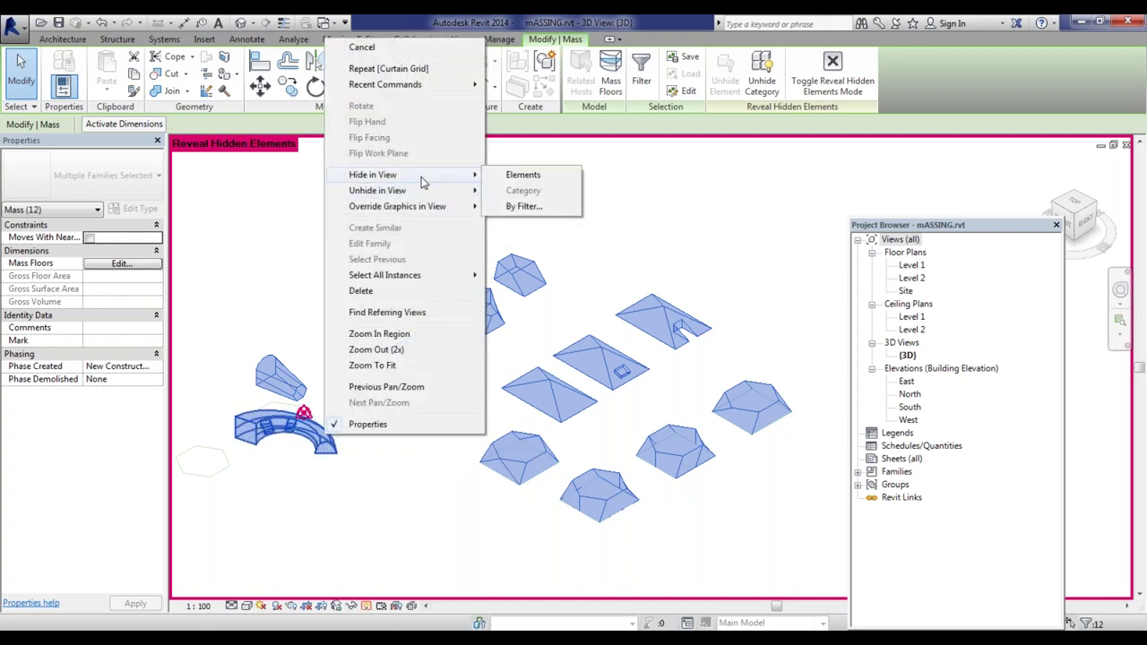
pyautogui.click(533, 175)
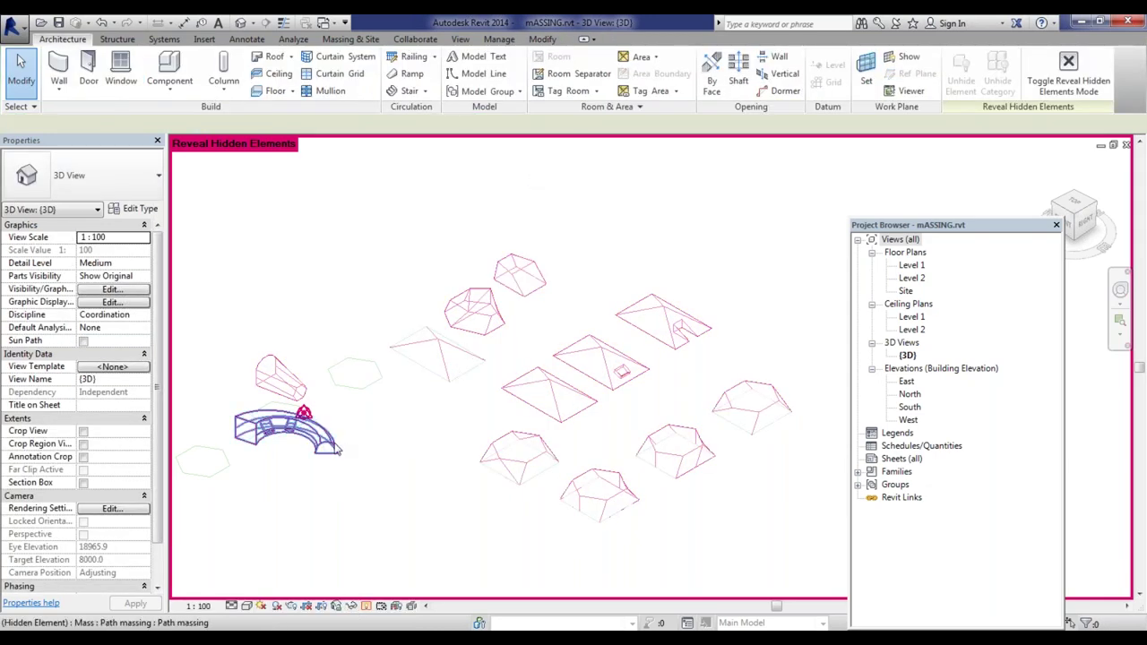
pyautogui.click(366, 606)
pyautogui.click(365, 605)
# Step: Reselect the twelve hidden masses, from the curved path mass and cone to the hexagonal forms
pyautogui.click(305, 439)
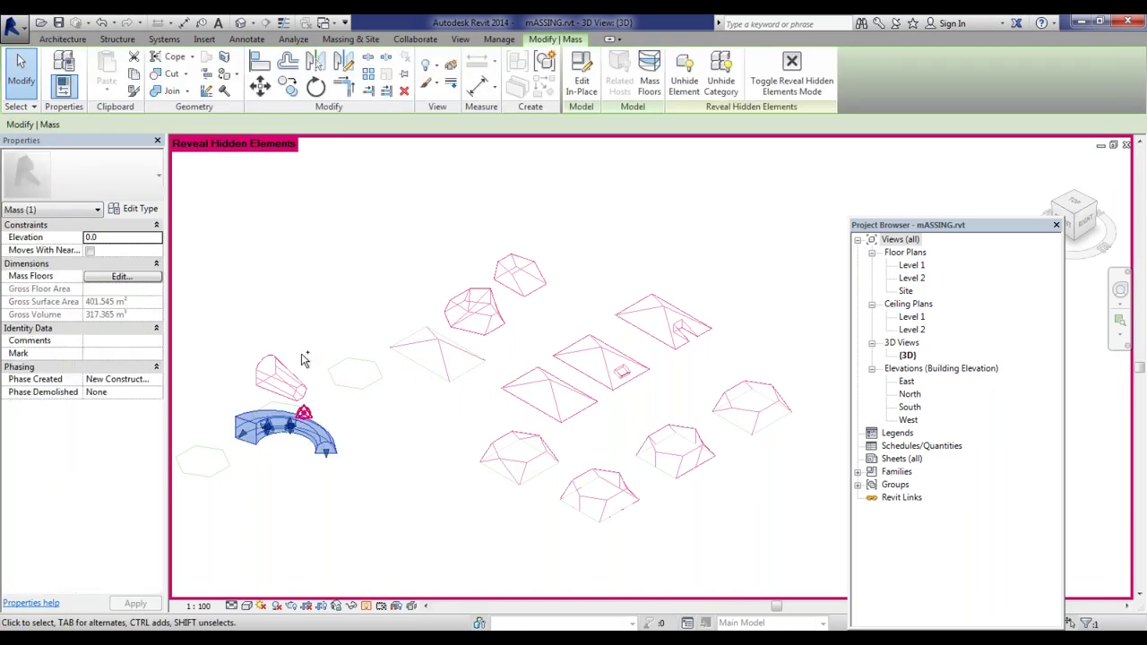
pyautogui.keyDown('ctrl'); pyautogui.click(295, 367); pyautogui.keyUp('ctrl')
pyautogui.keyDown('ctrl'); pyautogui.click(456, 349); pyautogui.keyUp('ctrl')
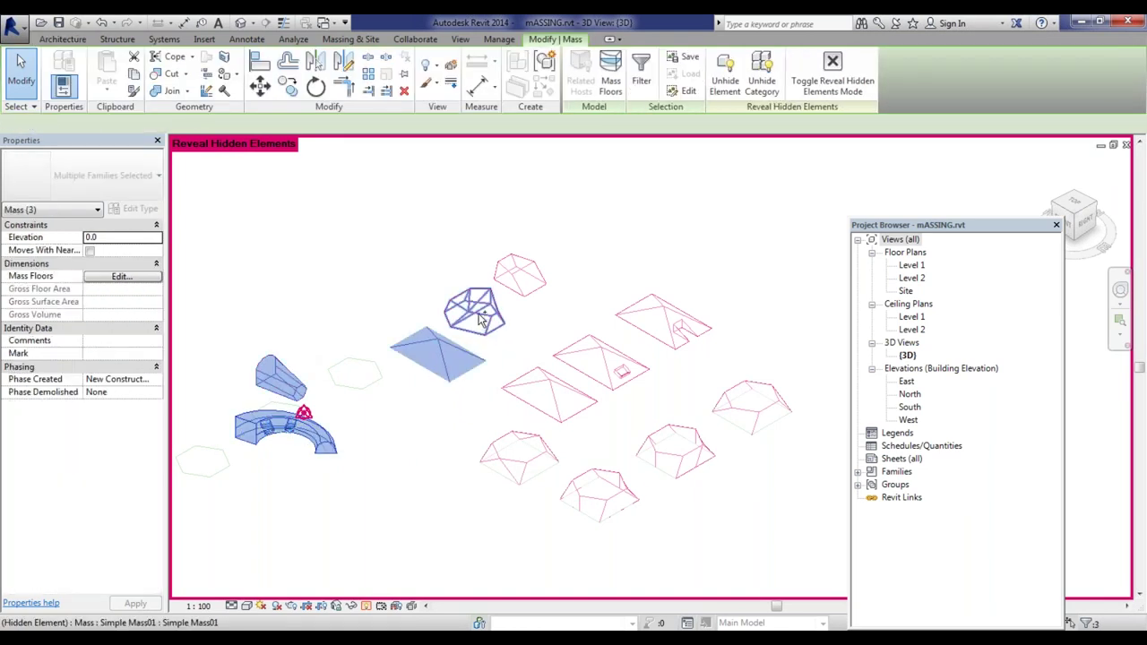
pyautogui.keyDown('ctrl'); pyautogui.click(475, 309); pyautogui.keyUp('ctrl')
pyautogui.keyDown('ctrl'); pyautogui.click(521, 274); pyautogui.keyUp('ctrl')
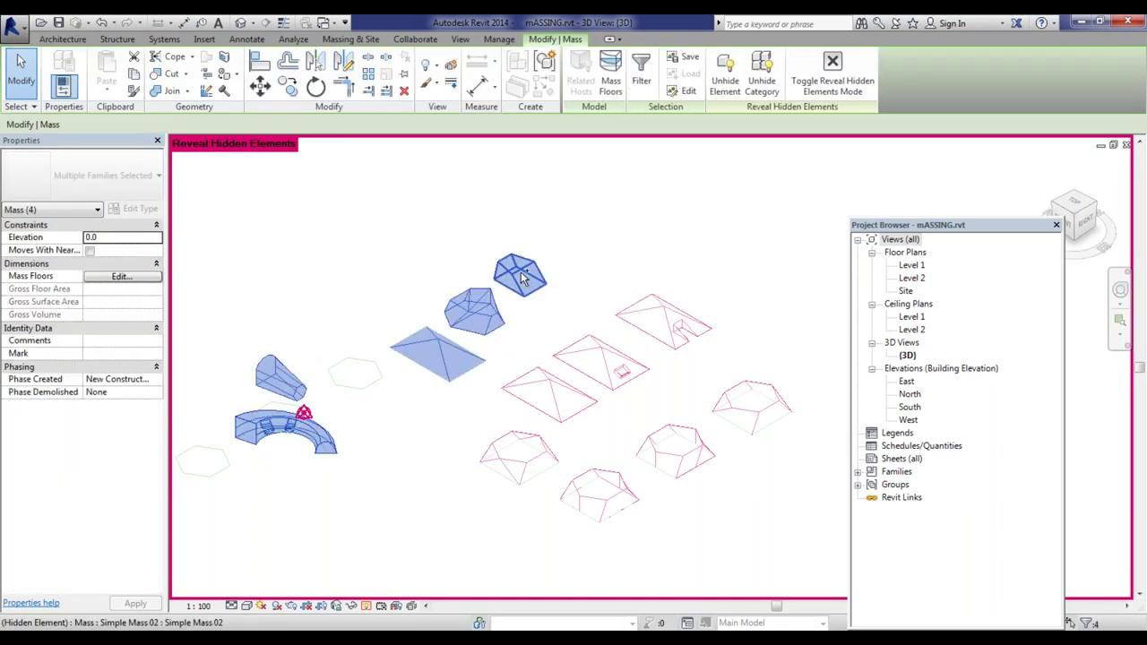
pyautogui.keyDown('ctrl'); pyautogui.click(665, 316); pyautogui.keyUp('ctrl')
pyautogui.keyDown('ctrl'); pyautogui.click(772, 421); pyautogui.keyUp('ctrl')
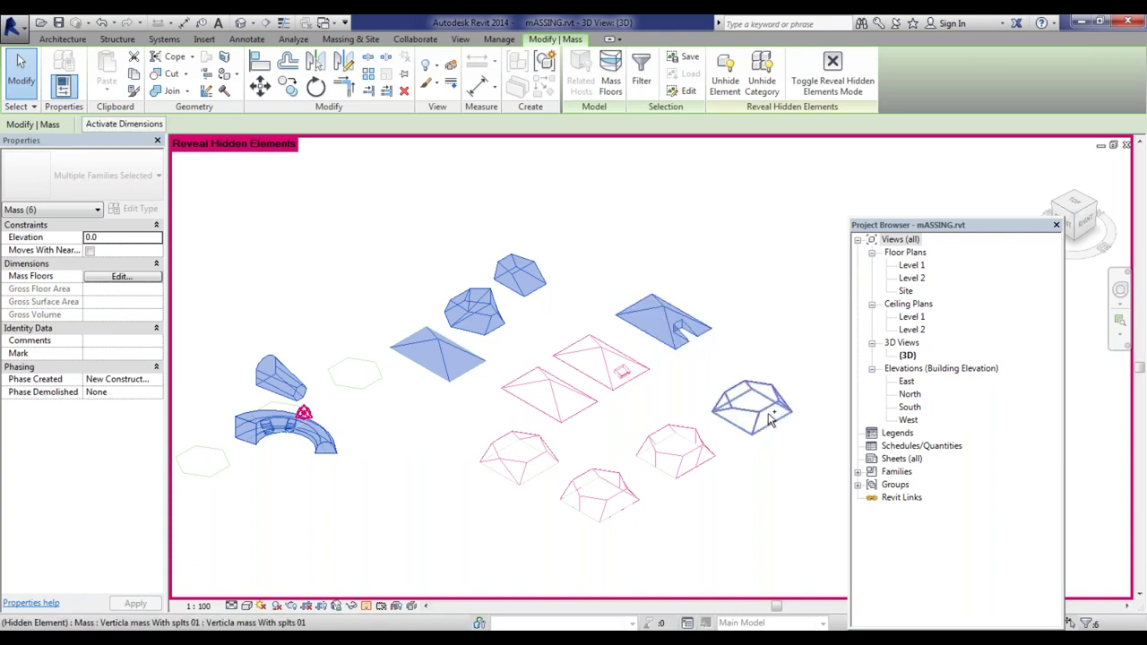
pyautogui.keyDown('ctrl'); pyautogui.click(708, 448); pyautogui.keyUp('ctrl')
pyautogui.keyDown('ctrl'); pyautogui.click(708, 448); pyautogui.keyUp('ctrl')
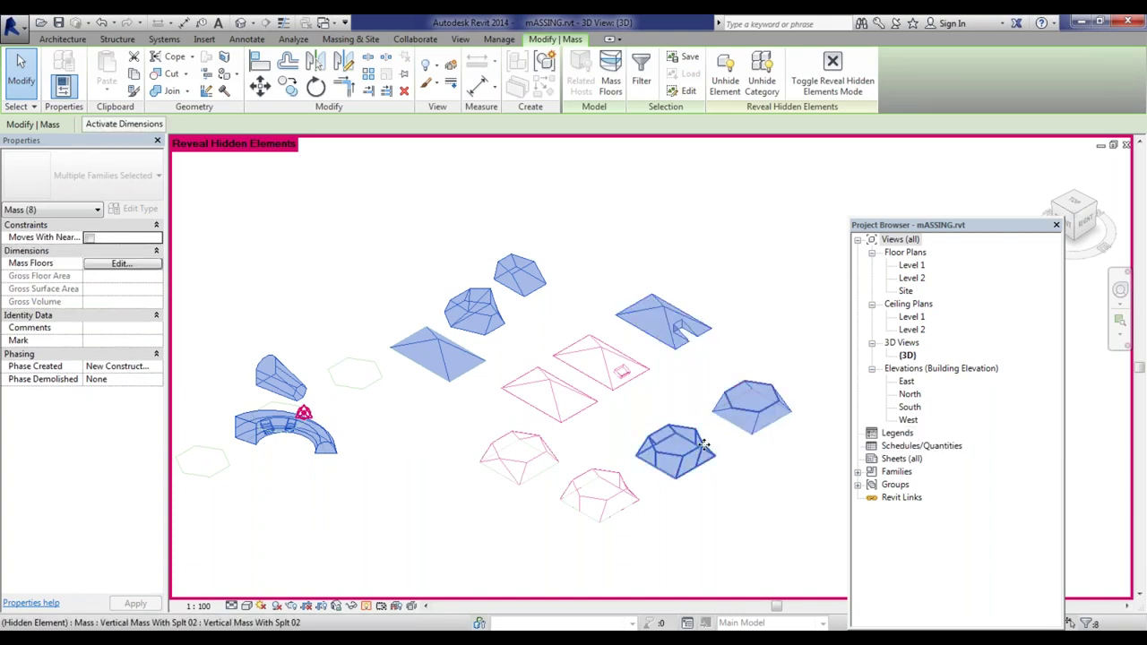
pyautogui.keyDown('ctrl'); pyautogui.click(617, 368); pyautogui.keyUp('ctrl')
pyautogui.keyDown('ctrl'); pyautogui.click(582, 401); pyautogui.keyUp('ctrl')
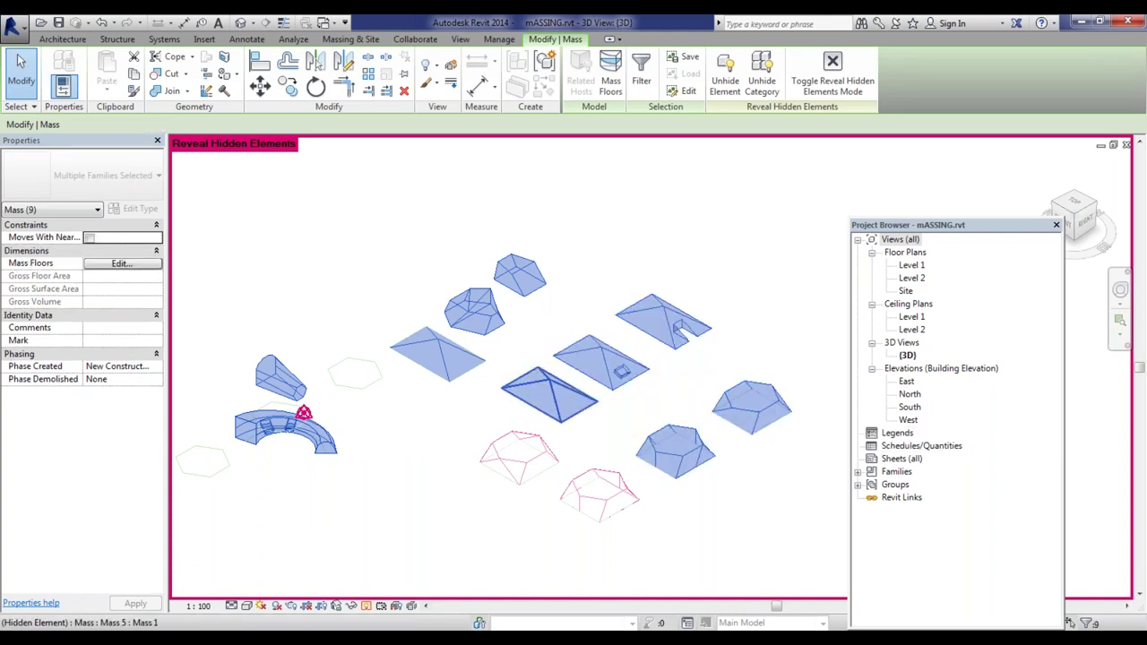
pyautogui.keyDown('ctrl'); pyautogui.click(598, 493); pyautogui.keyUp('ctrl')
pyautogui.keyDown('ctrl'); pyautogui.click(520, 466); pyautogui.keyUp('ctrl')
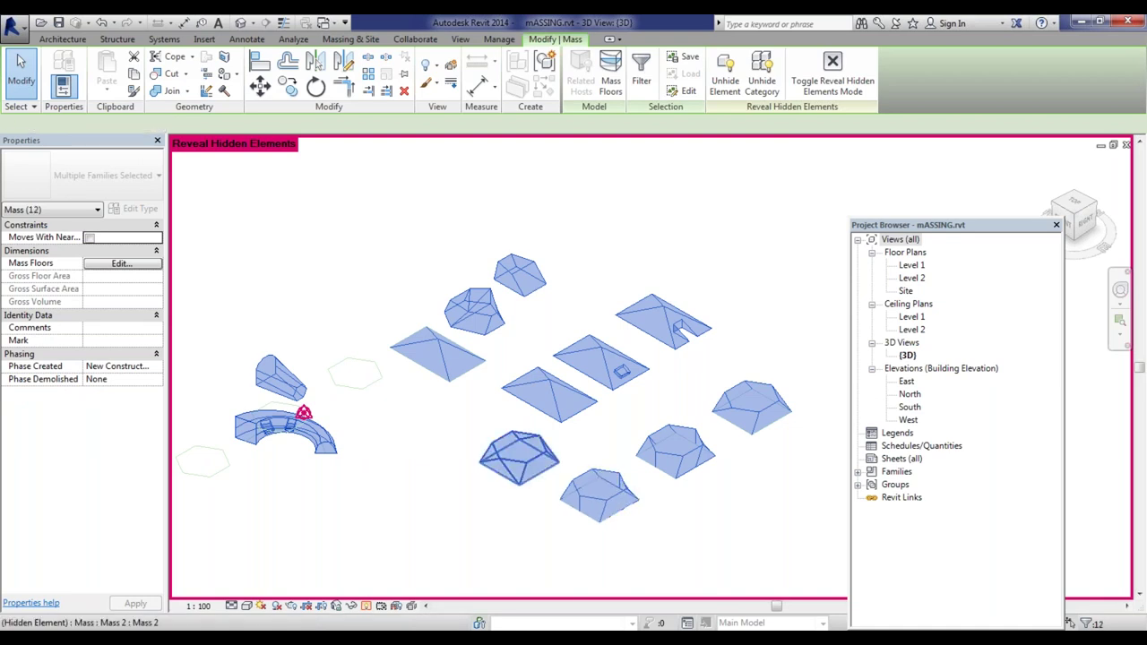
# Step: Unhide the twelve selected masses with Unhide in View > Elements, then clear the selection
pyautogui.rightClick(522, 466)
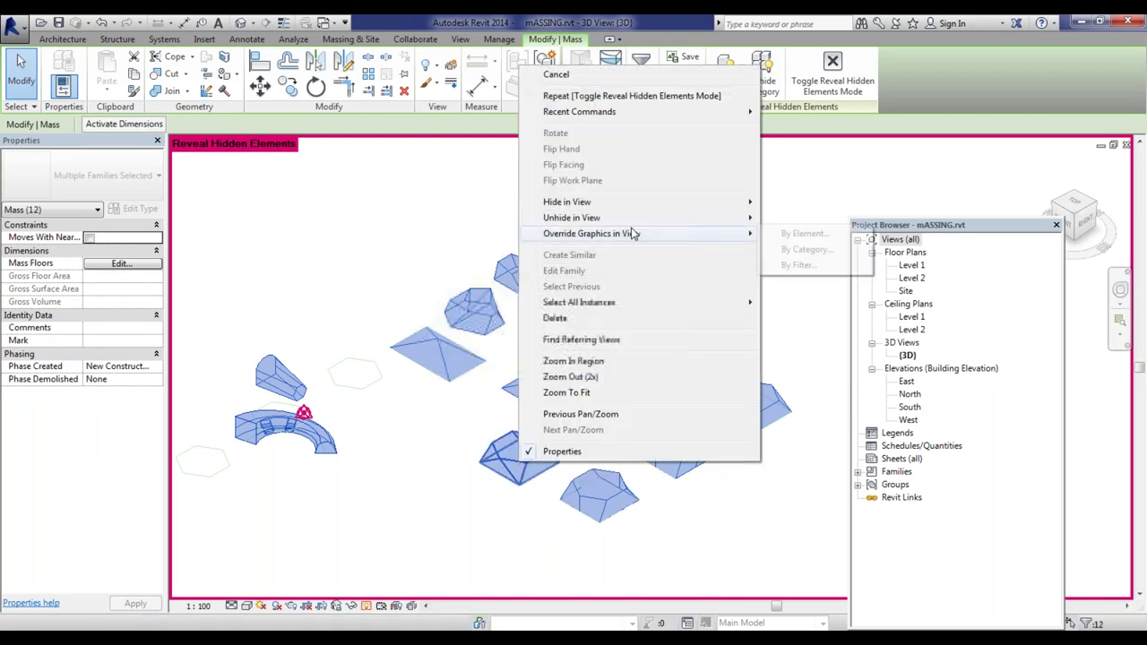
pyautogui.moveTo(699, 219)
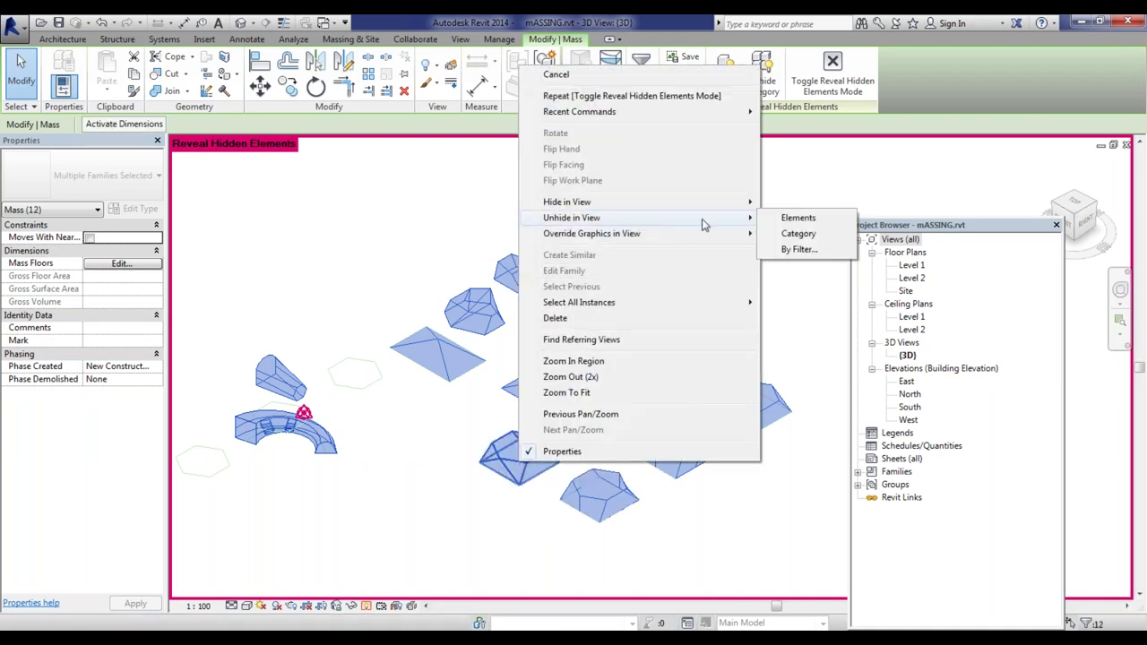
pyautogui.click(790, 221)
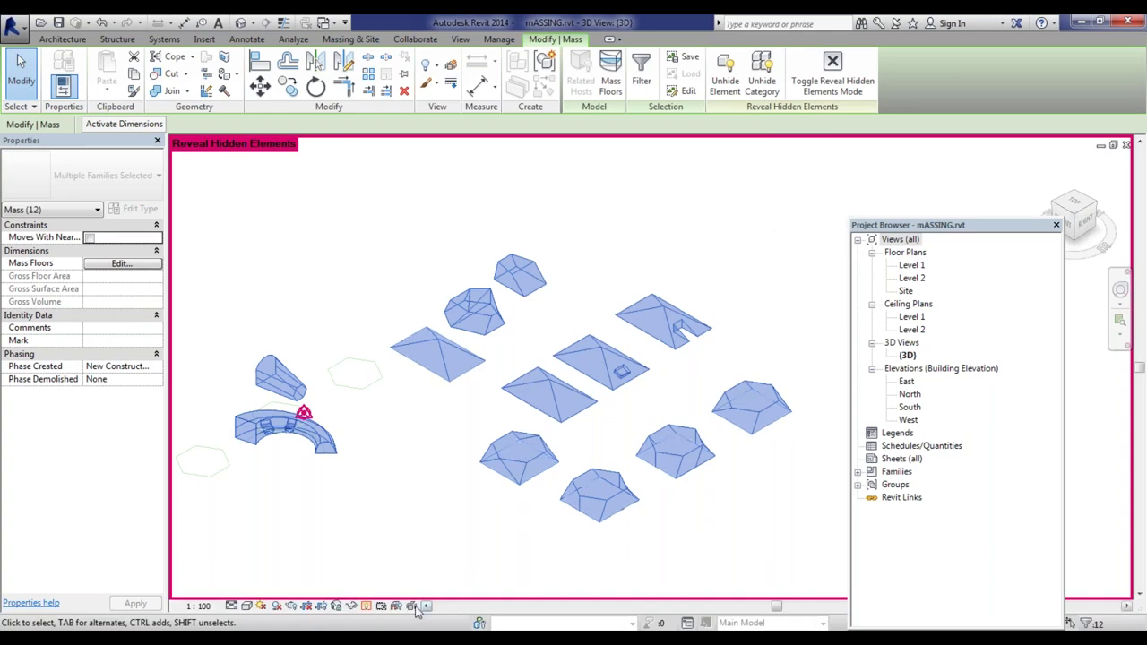
pyautogui.click(365, 609)
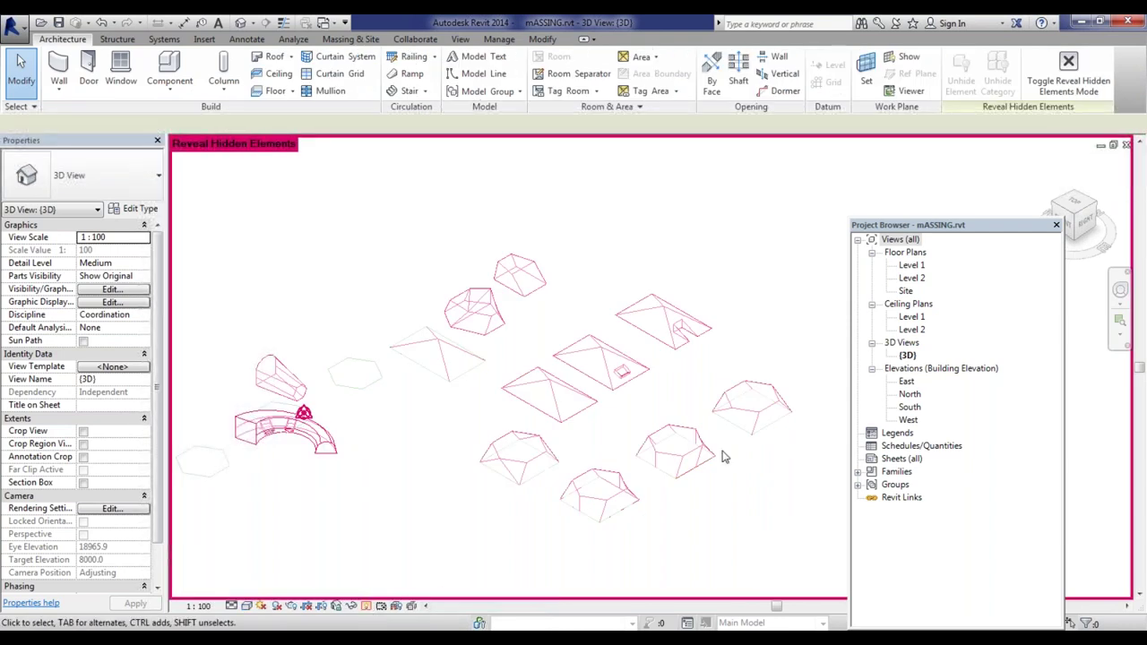
# Step: Ctrl-select each magenta hidden mass until Properties shows Mass (11)
pyautogui.click(681, 330)
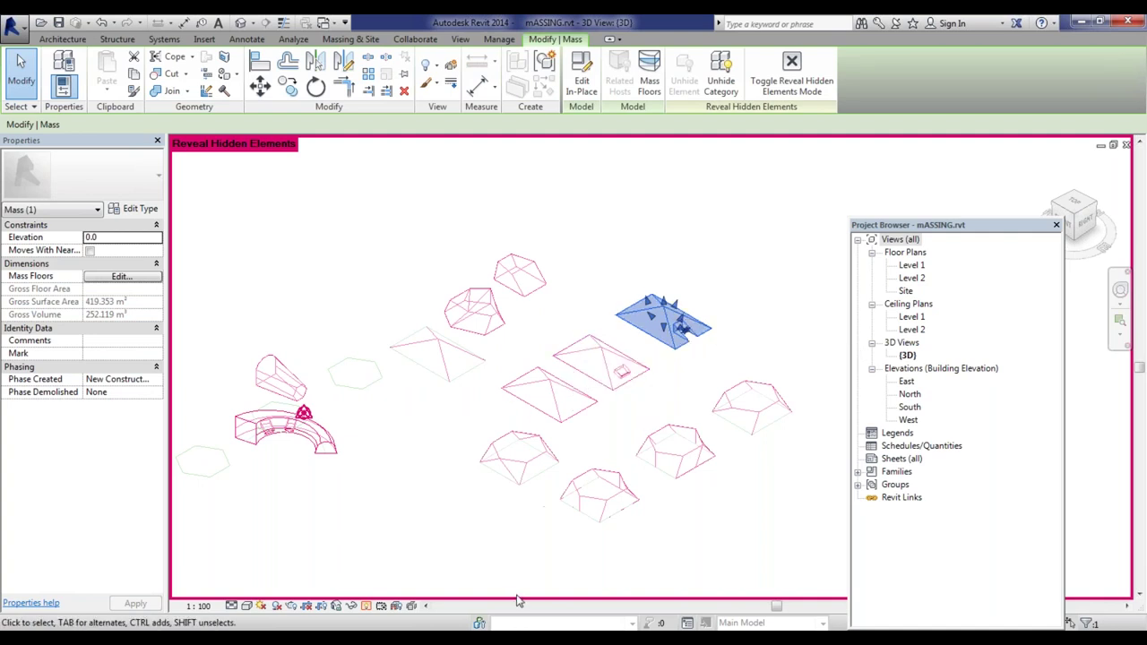
pyautogui.keyDown('ctrl'); pyautogui.click(531, 274); pyautogui.keyUp('ctrl')
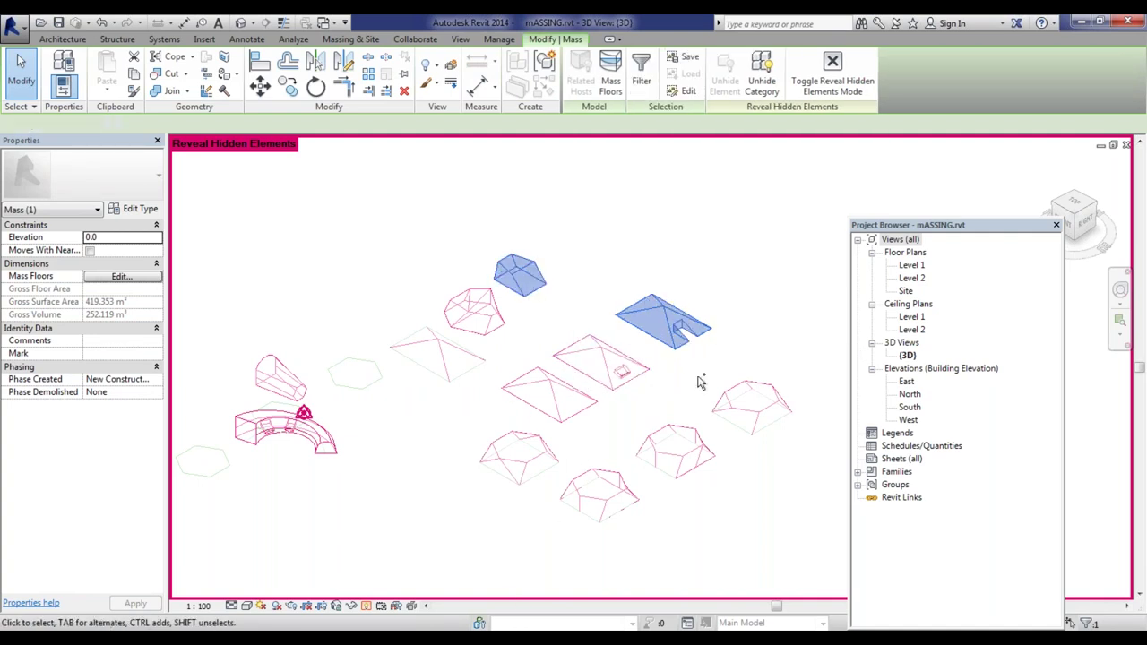
pyautogui.keyDown('ctrl'); pyautogui.click(755, 415); pyautogui.keyUp('ctrl')
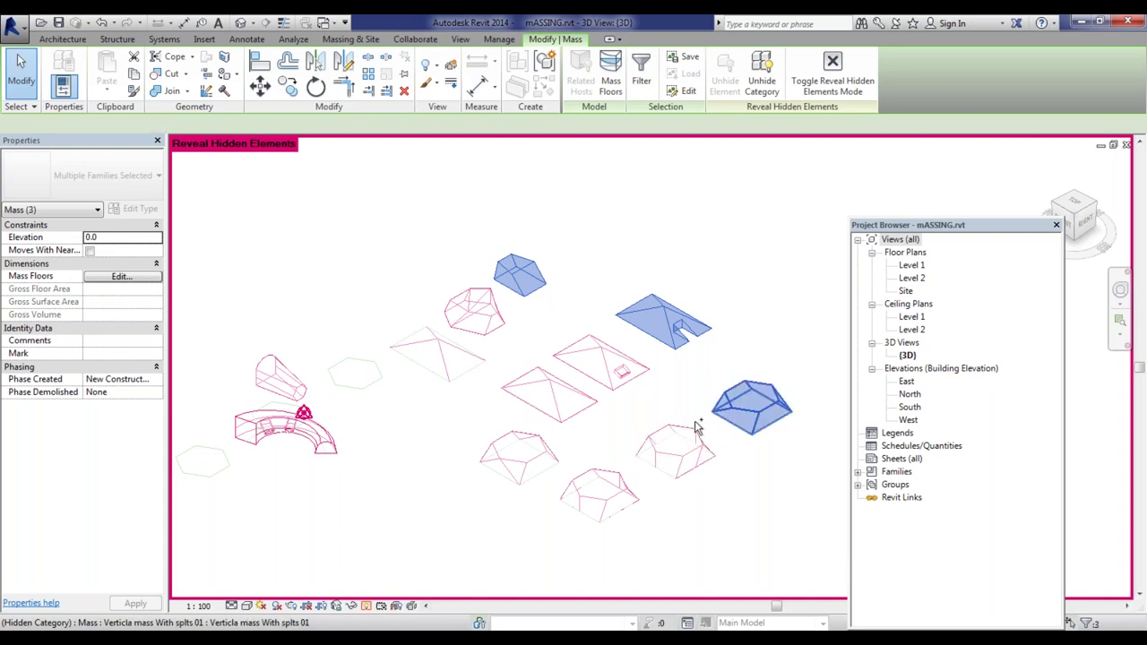
pyautogui.keyDown('ctrl'); pyautogui.click(614, 362); pyautogui.keyUp('ctrl')
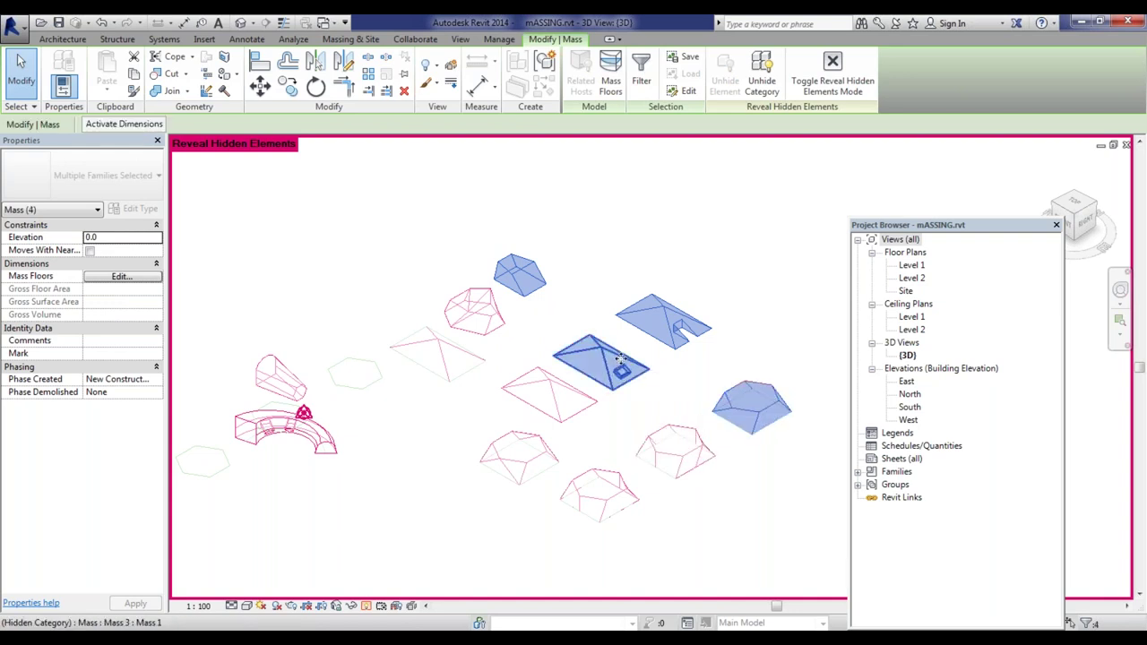
pyautogui.click(743, 358)
pyautogui.click(692, 325)
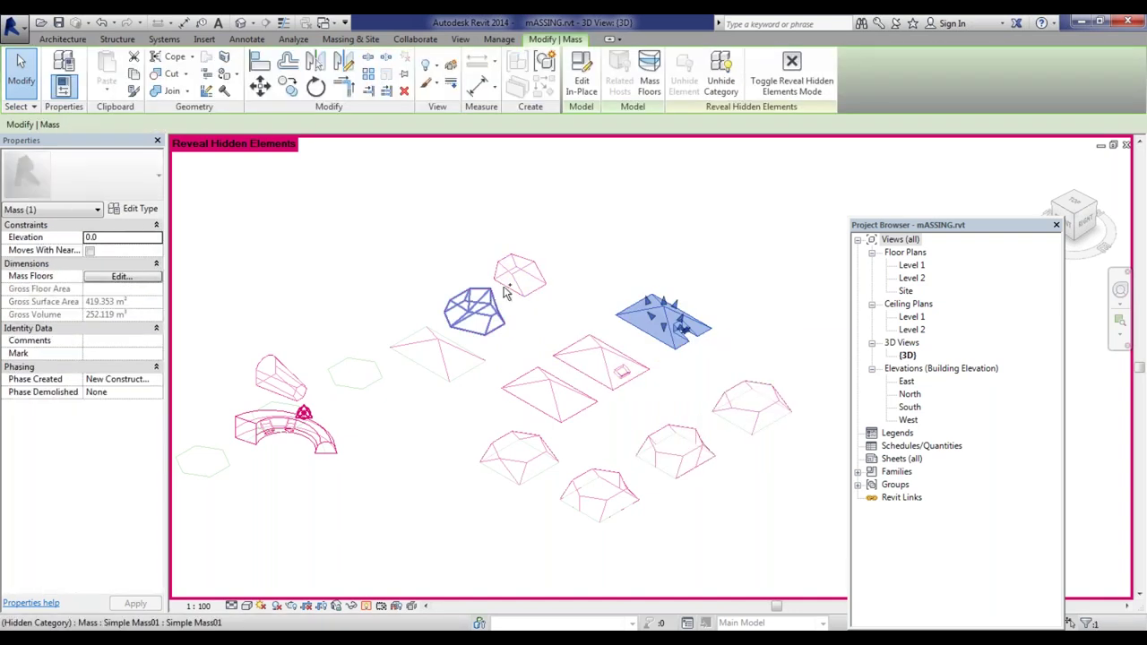
pyautogui.keyDown('ctrl'); pyautogui.click(497, 307); pyautogui.keyUp('ctrl')
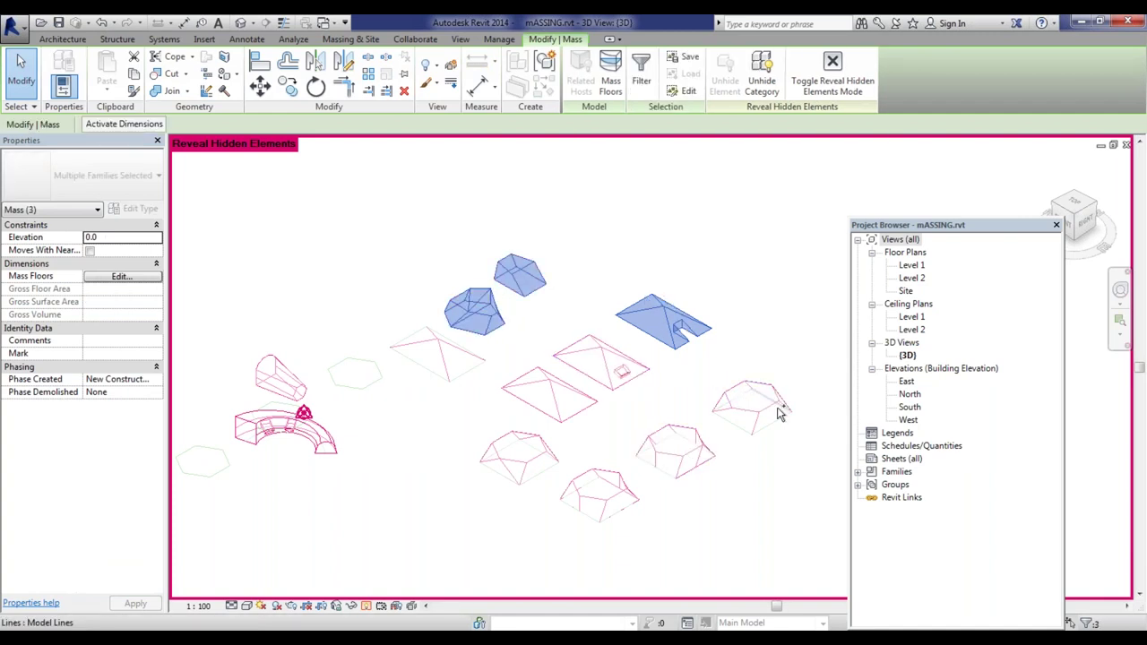
pyautogui.keyDown('ctrl'); pyautogui.click(675, 452); pyautogui.keyUp('ctrl')
pyautogui.keyDown('ctrl'); pyautogui.click(752, 404); pyautogui.keyUp('ctrl')
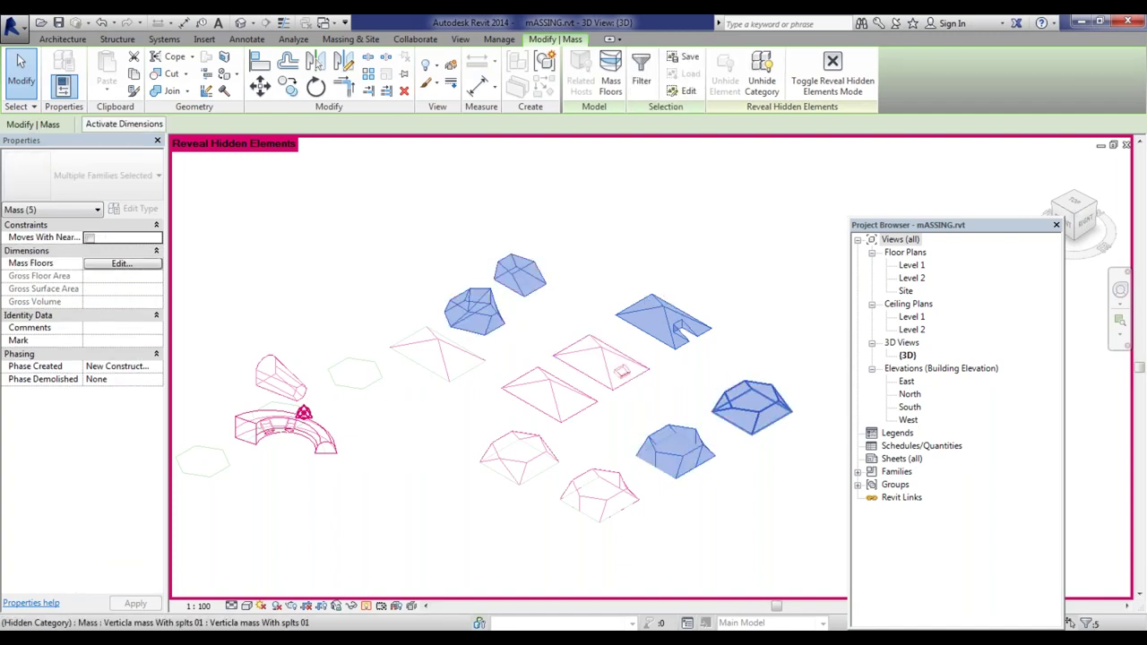
pyautogui.keyDown('ctrl'); pyautogui.click(627, 360); pyautogui.keyUp('ctrl')
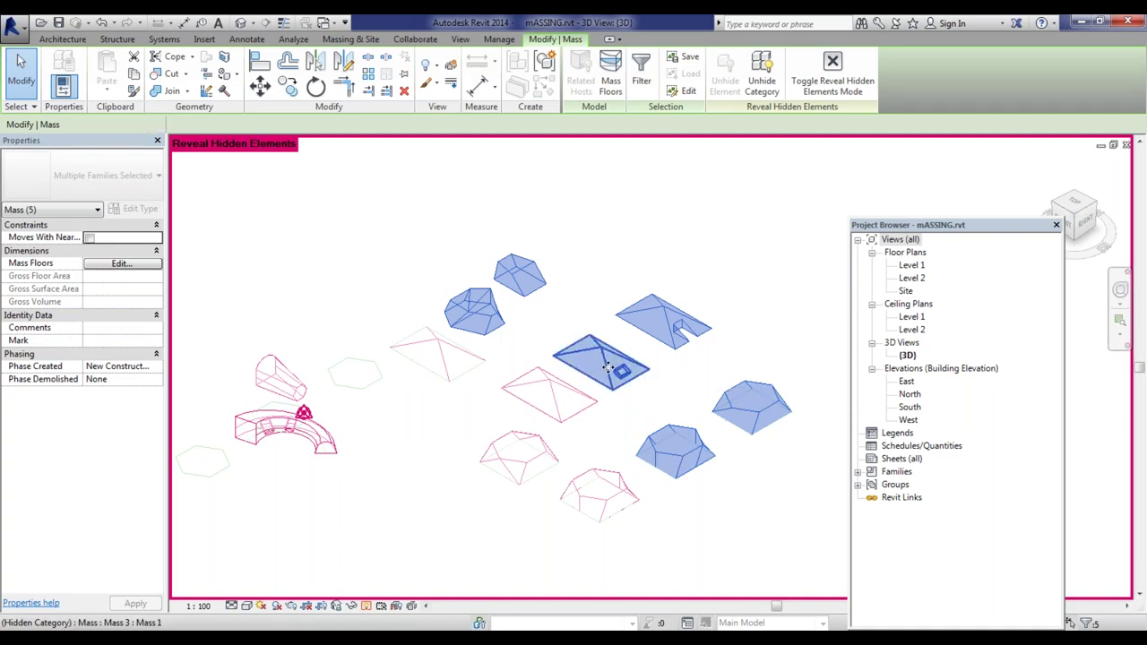
pyautogui.keyDown('ctrl'); pyautogui.click(548, 394); pyautogui.keyUp('ctrl')
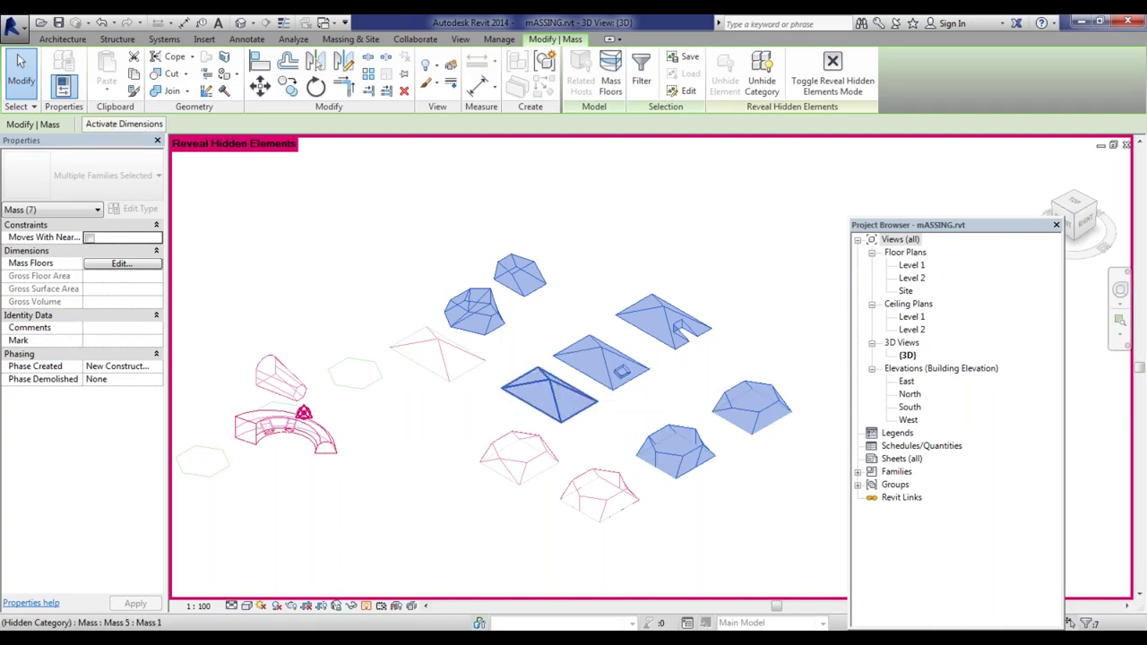
pyautogui.keyDown('ctrl'); pyautogui.click(604, 507); pyautogui.keyUp('ctrl')
pyautogui.keyDown('ctrl'); pyautogui.click(518, 457); pyautogui.keyUp('ctrl')
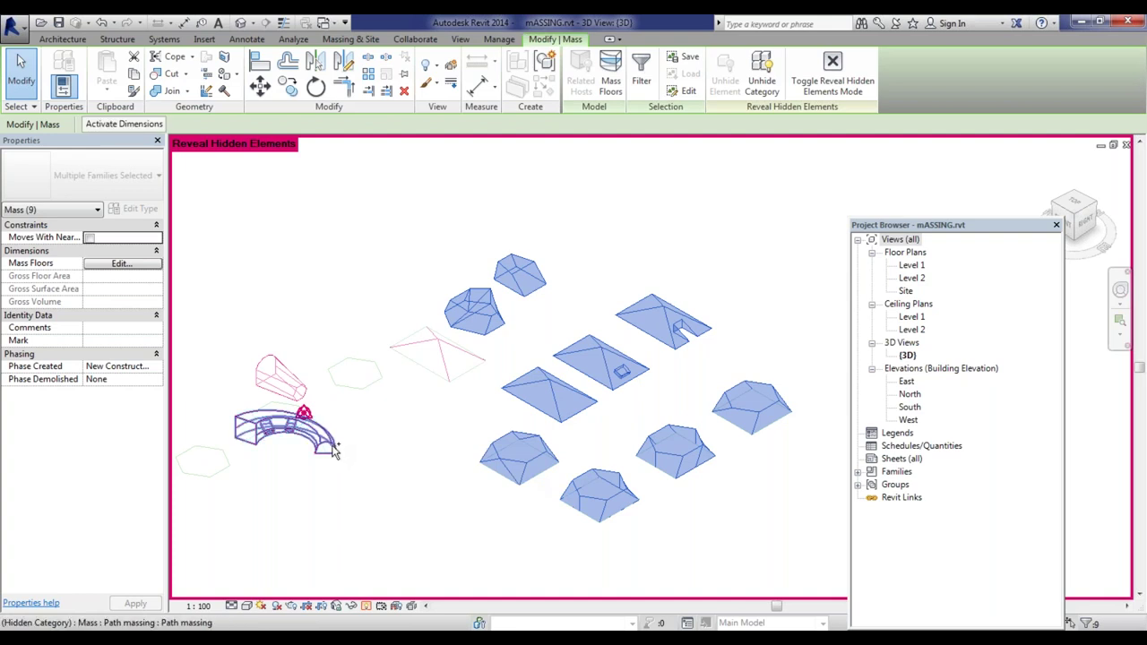
pyautogui.keyDown('ctrl'); pyautogui.click(337, 448); pyautogui.keyUp('ctrl')
pyautogui.keyDown('ctrl'); pyautogui.click(269, 377); pyautogui.keyUp('ctrl')
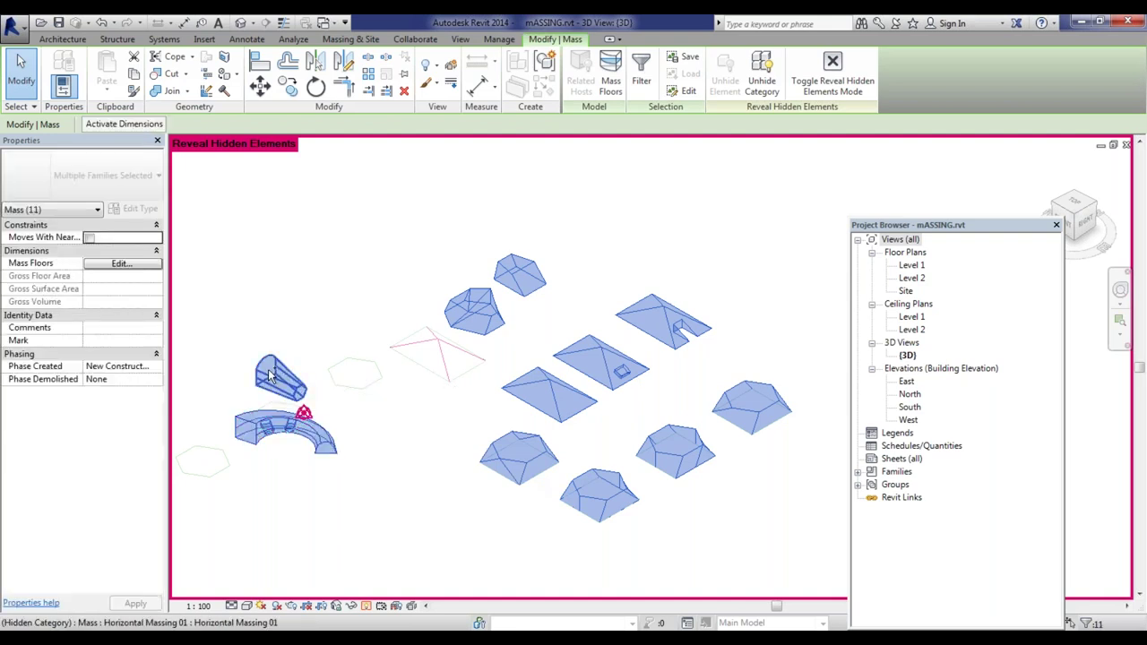
# Step: Unhide the Mass category in the 3D view and clear the selection
pyautogui.rightClick(274, 381)
pyautogui.moveTo(387, 386)
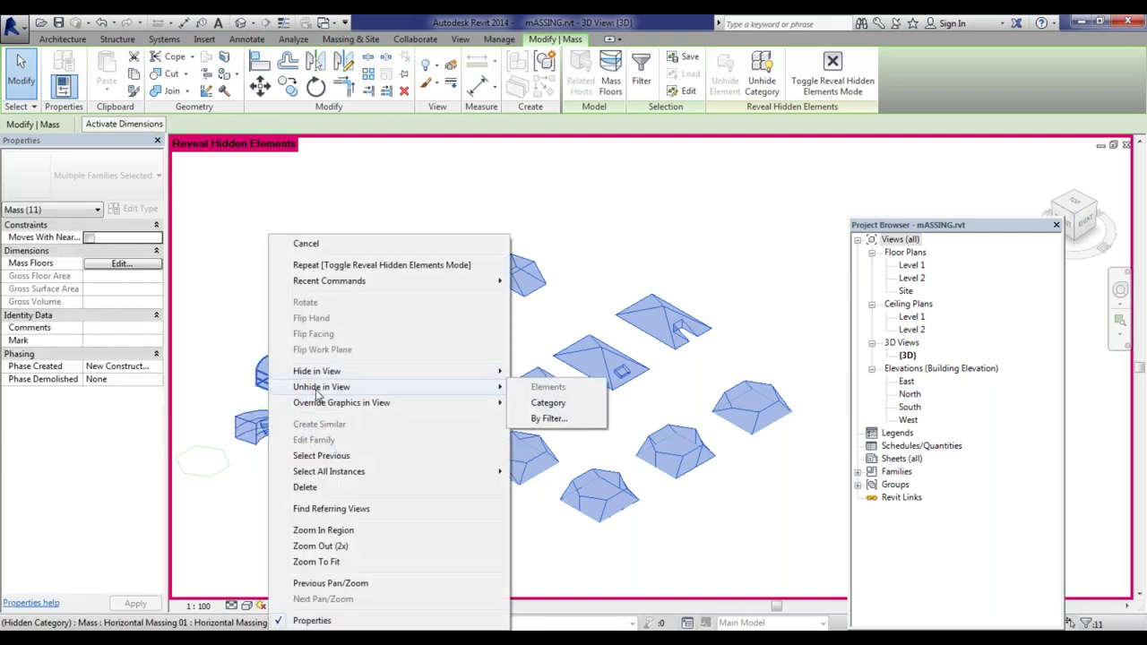
pyautogui.click(546, 403)
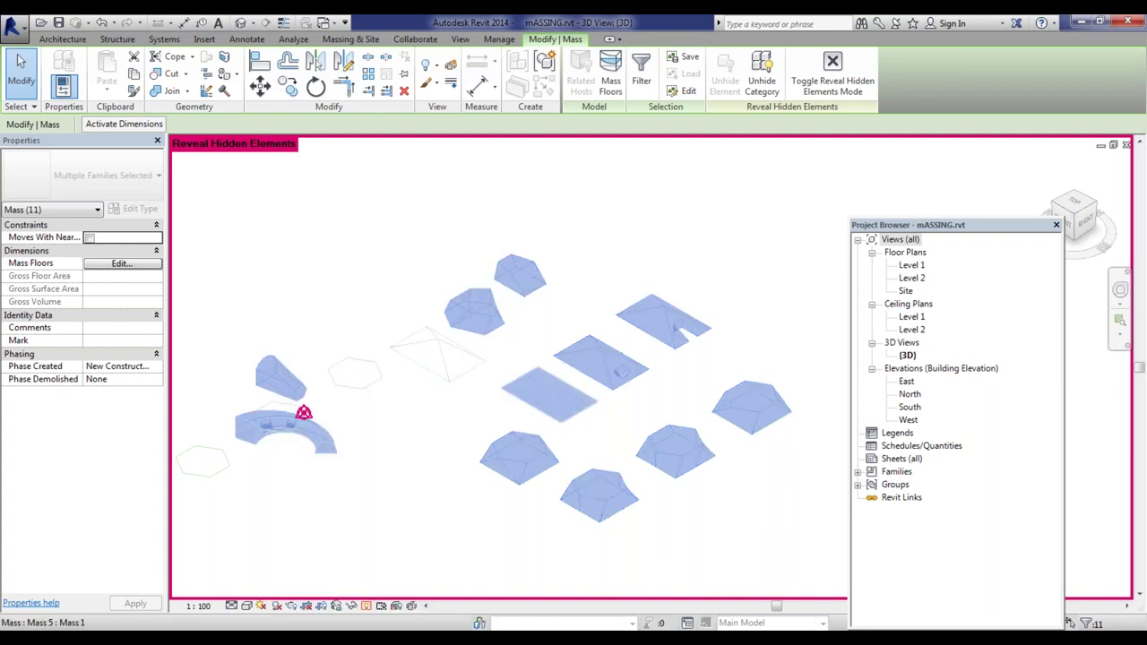
pyautogui.click(365, 271)
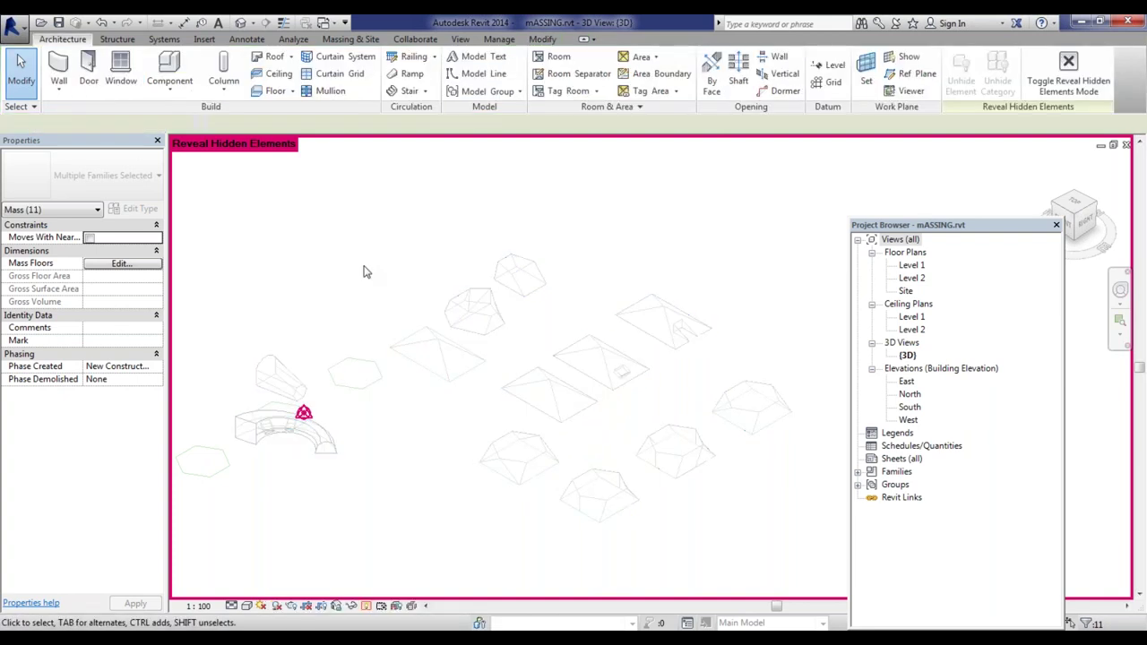
pyautogui.click(366, 610)
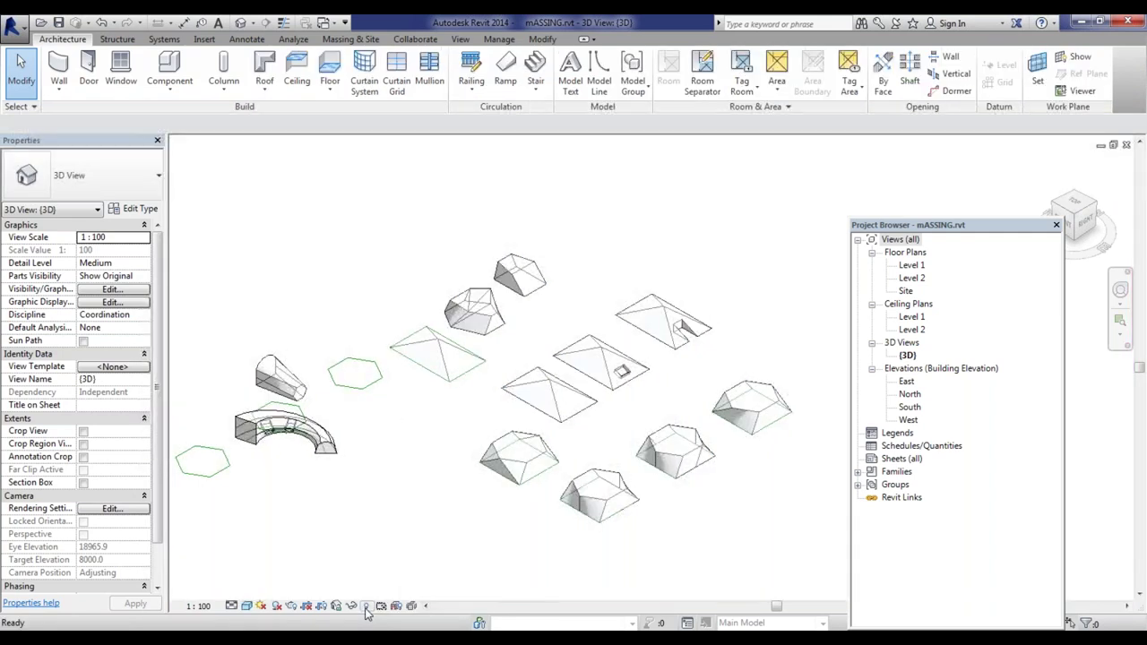
pyautogui.scroll(-3, 397, 440)
pyautogui.scroll(5, 568, 390)
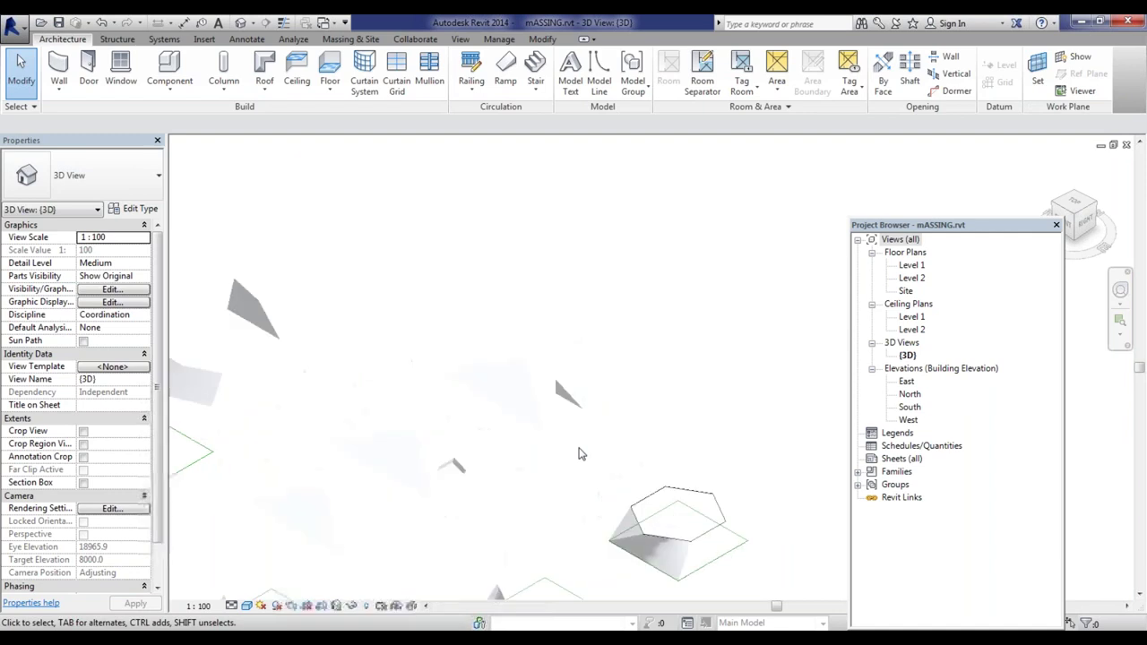
pyautogui.scroll(-4, 580, 425)
pyautogui.scroll(3, 448, 481)
pyautogui.scroll(4, 448, 481)
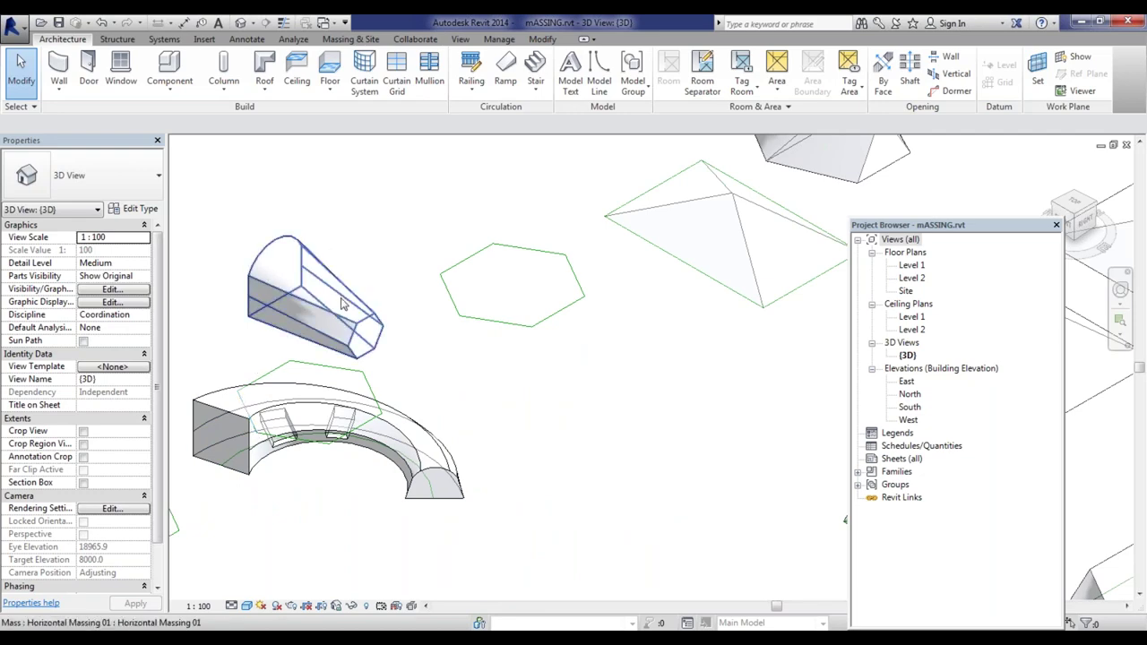
pyautogui.scroll(-2, 343, 311)
pyautogui.scroll(3, 370, 333)
pyautogui.scroll(-5, 224, 498)
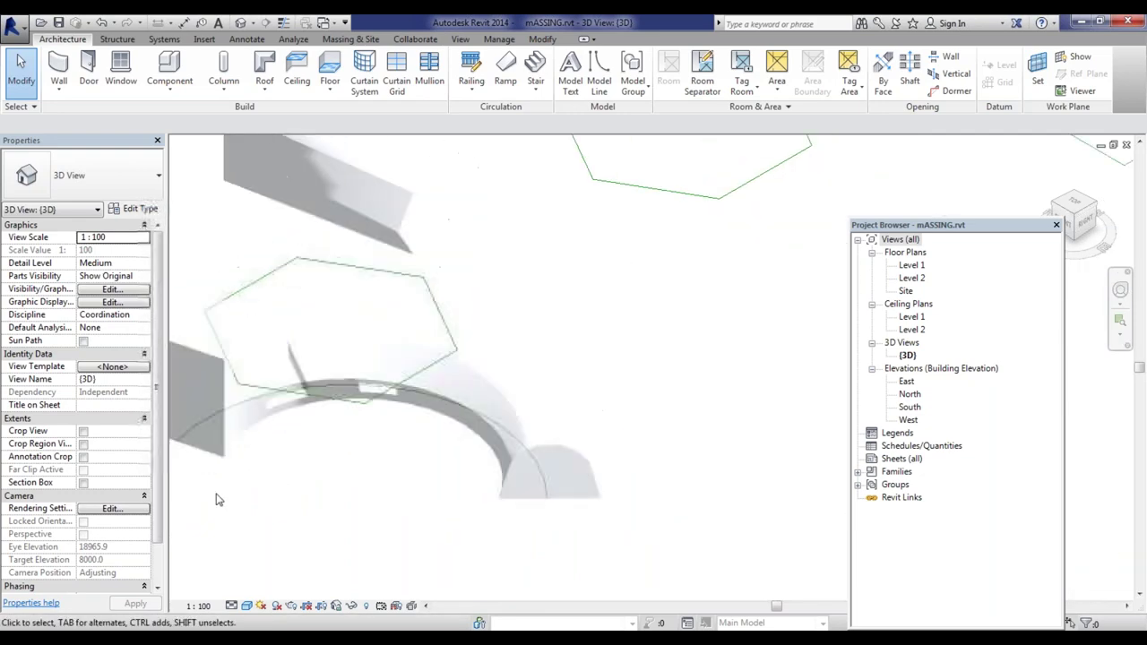
pyautogui.scroll(4, 515, 421)
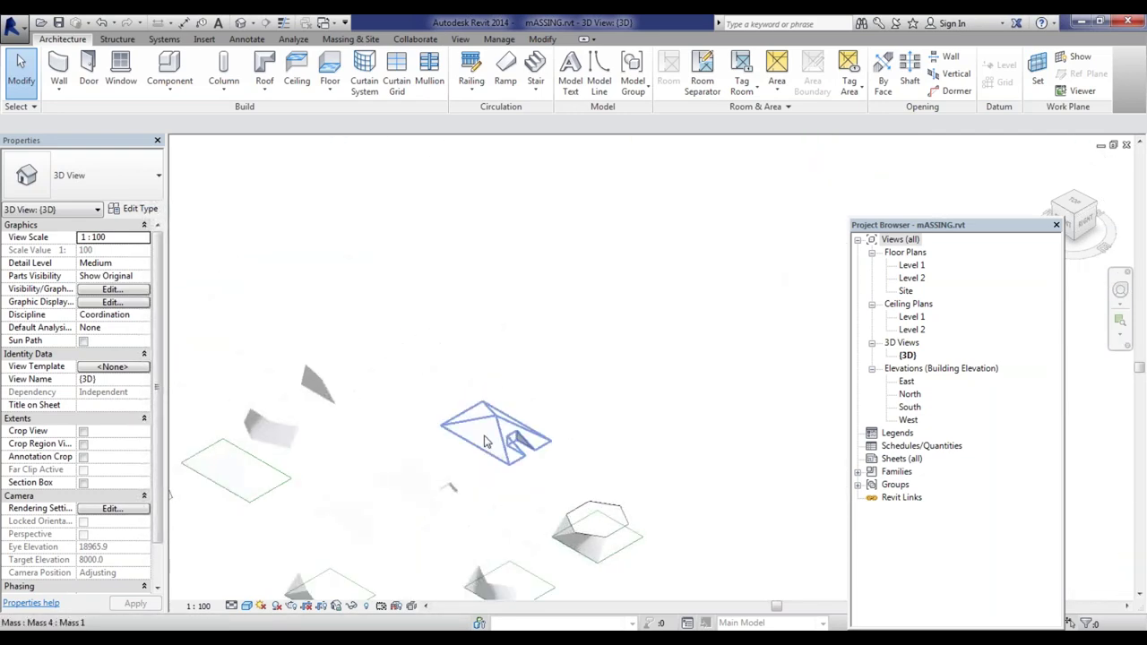
pyautogui.scroll(3, 517, 428)
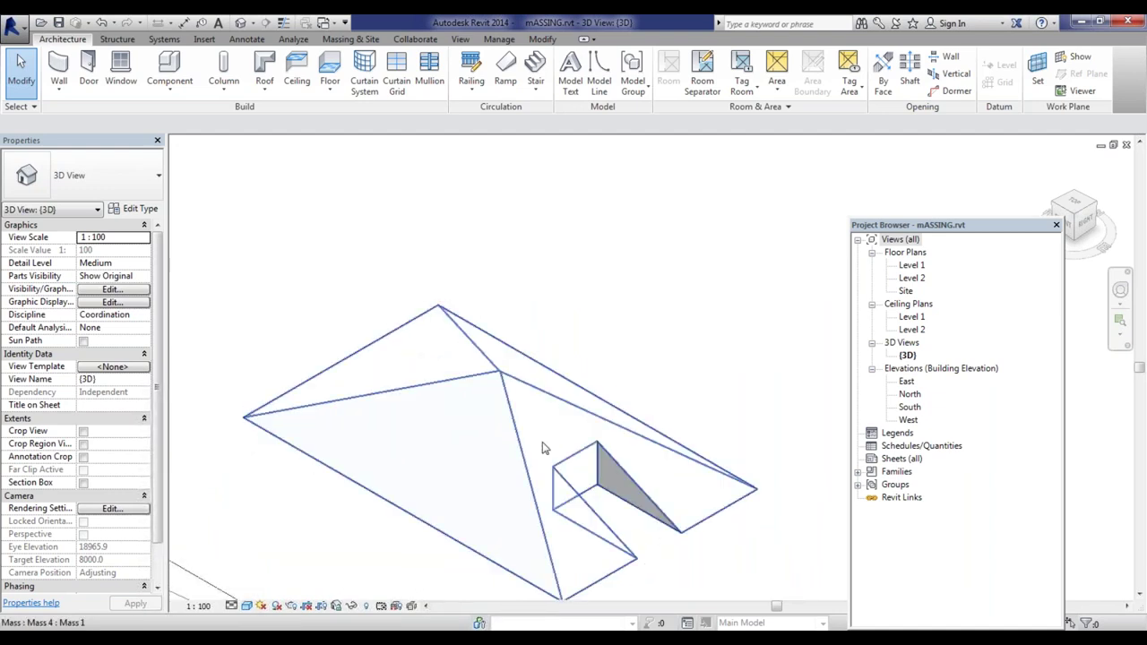
pyautogui.scroll(-5, 671, 370)
pyautogui.scroll(5, 652, 427)
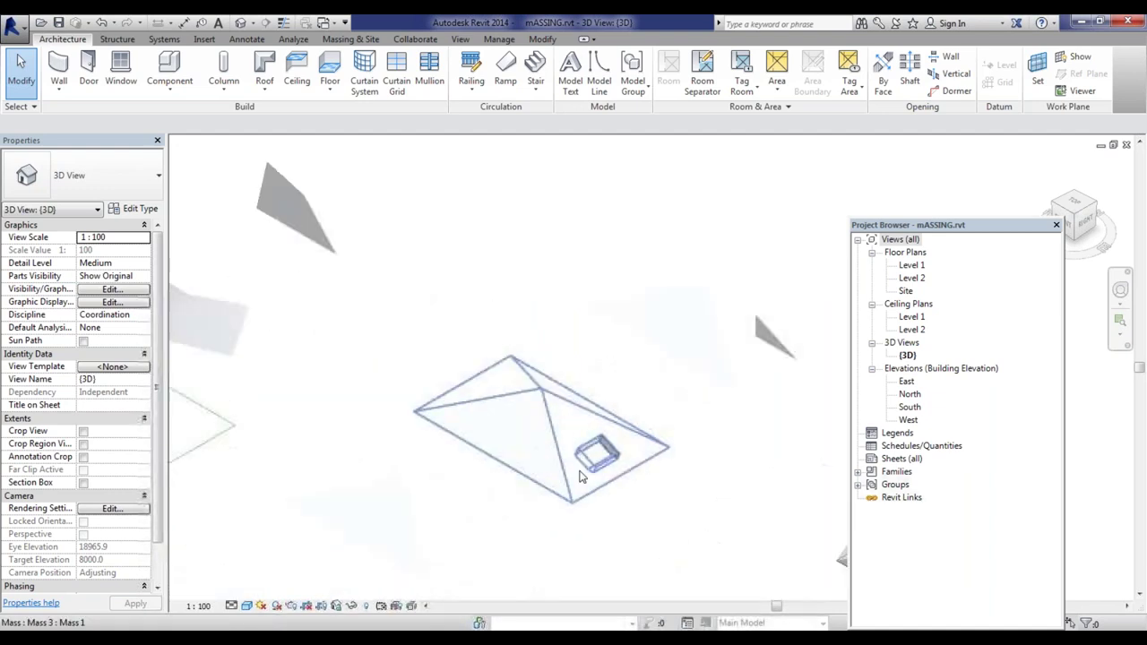
pyautogui.scroll(2, 645, 444)
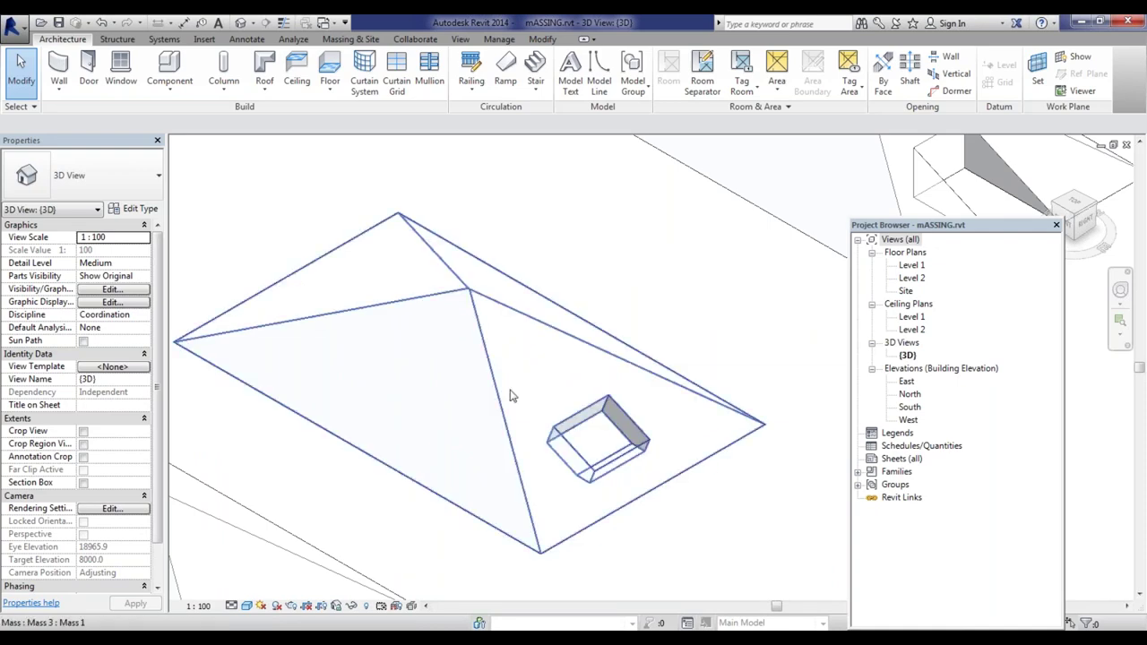
pyautogui.scroll(-3, 565, 445)
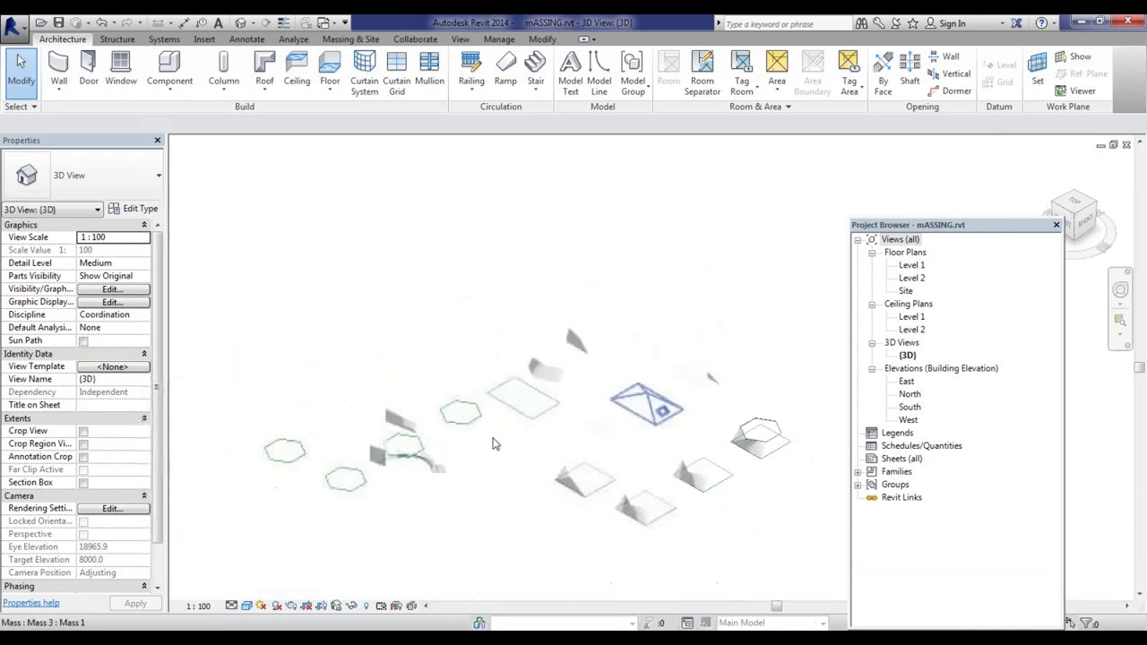
pyautogui.scroll(3, 388, 483)
pyautogui.scroll(5, 388, 483)
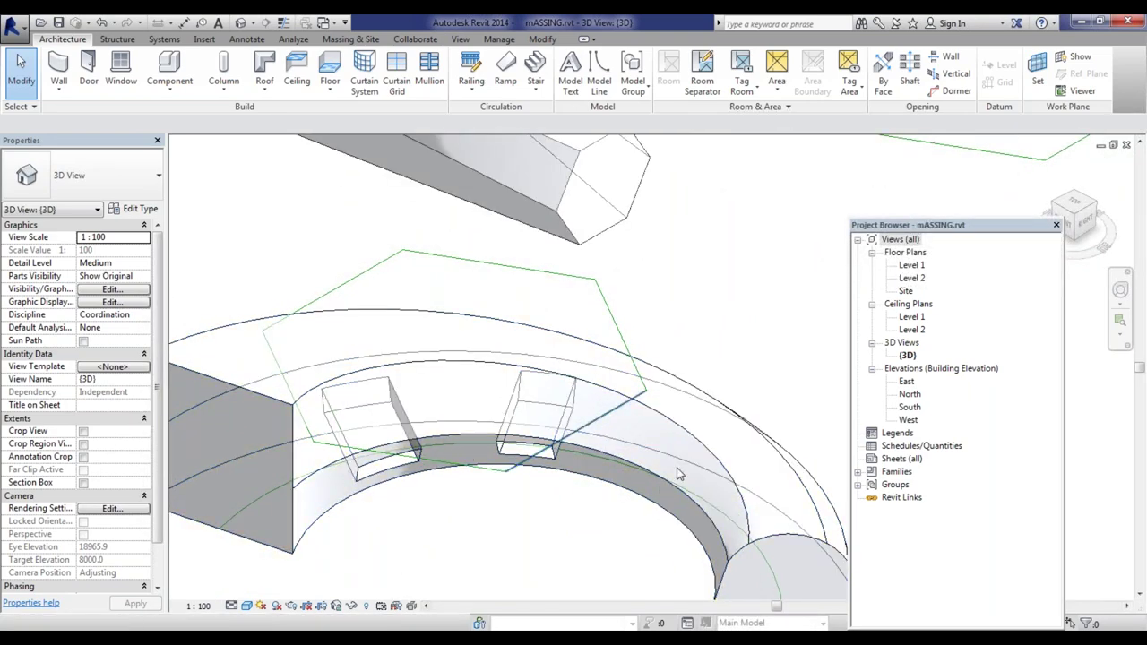
pyautogui.scroll(-4, 523, 355)
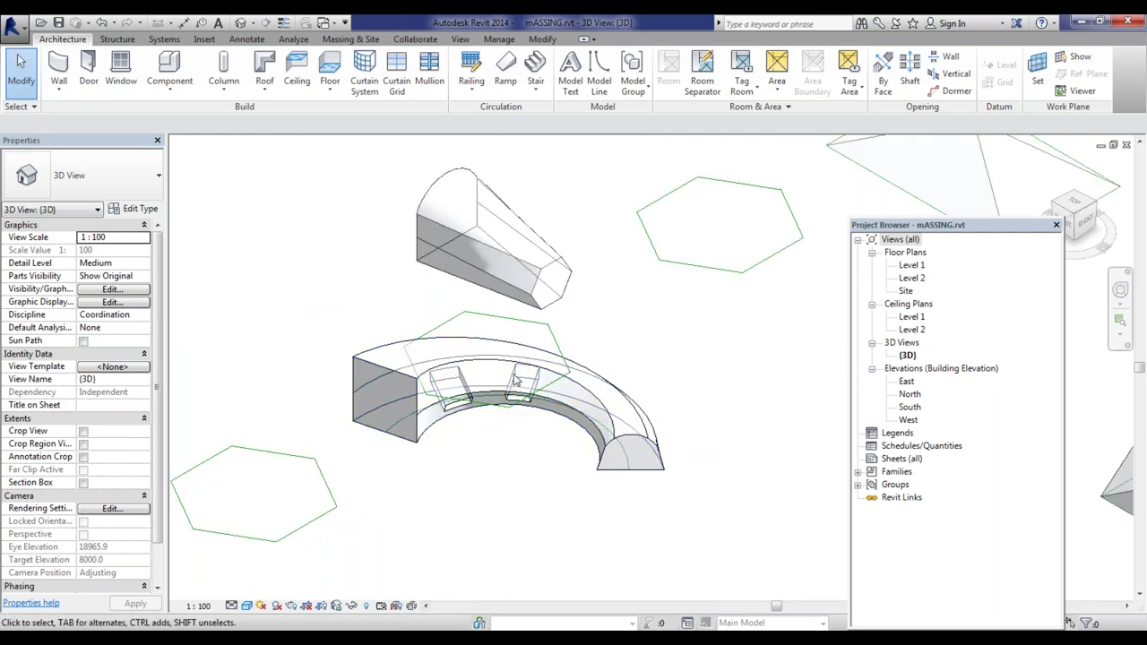
pyautogui.keyDown('shift'); pyautogui.moveTo(497, 439); pyautogui.dragTo(960, 415, button='middle'); pyautogui.keyUp('shift')
pyautogui.scroll(-3, 313, 490)
pyautogui.scroll(3, 440, 441)
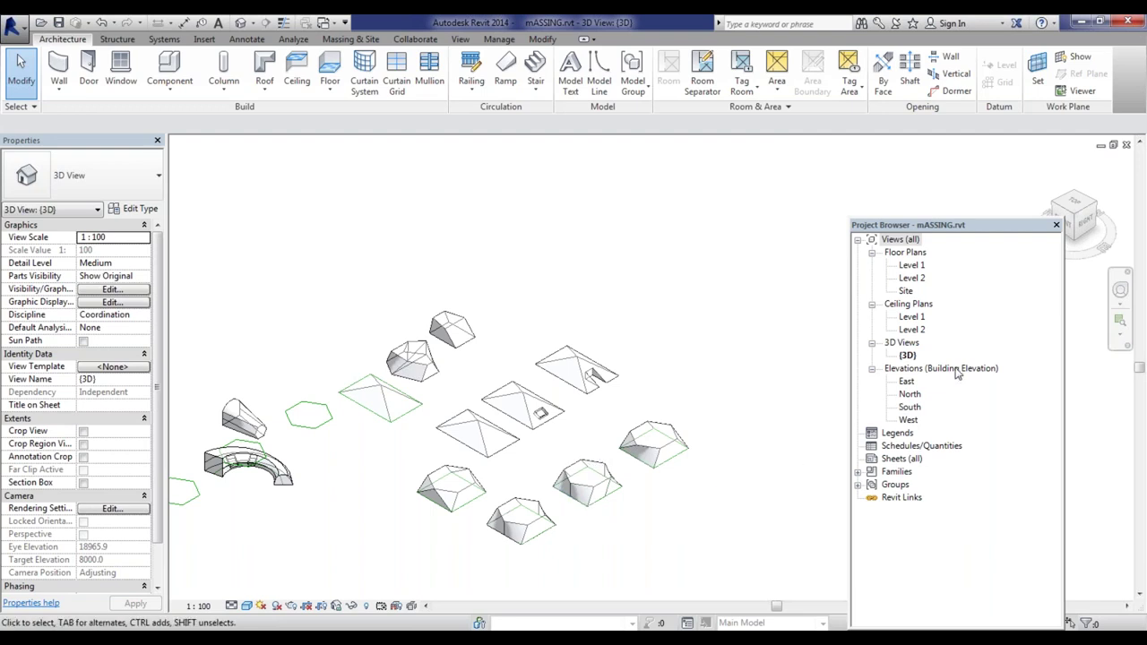
# Step: Open the South elevation, then the Level 1 and Level 2 floor plans
pyautogui.doubleClick(910, 408)
pyautogui.scroll(-3, 386, 421)
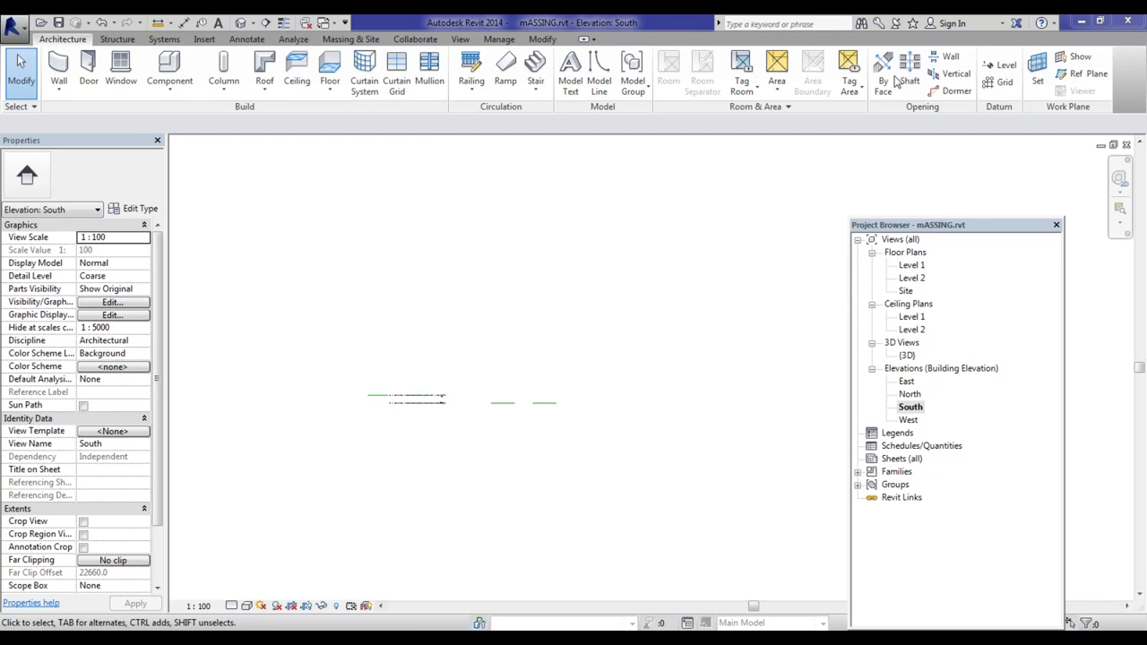
pyautogui.doubleClick(912, 265)
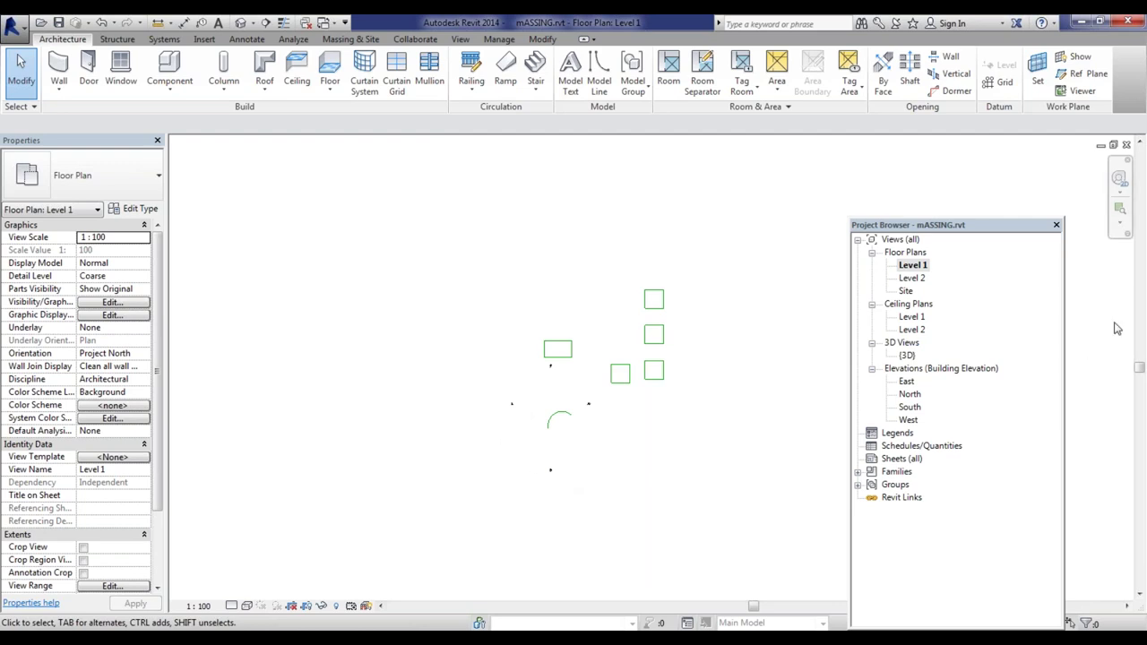
pyautogui.doubleClick(906, 278)
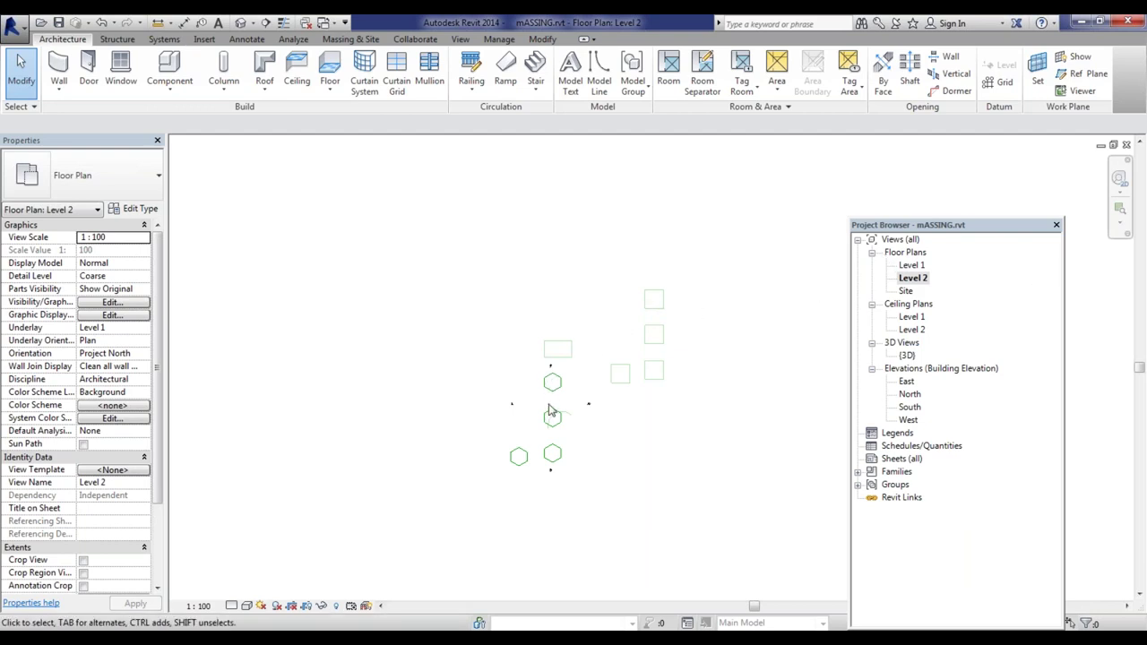
pyautogui.scroll(4, 600, 332)
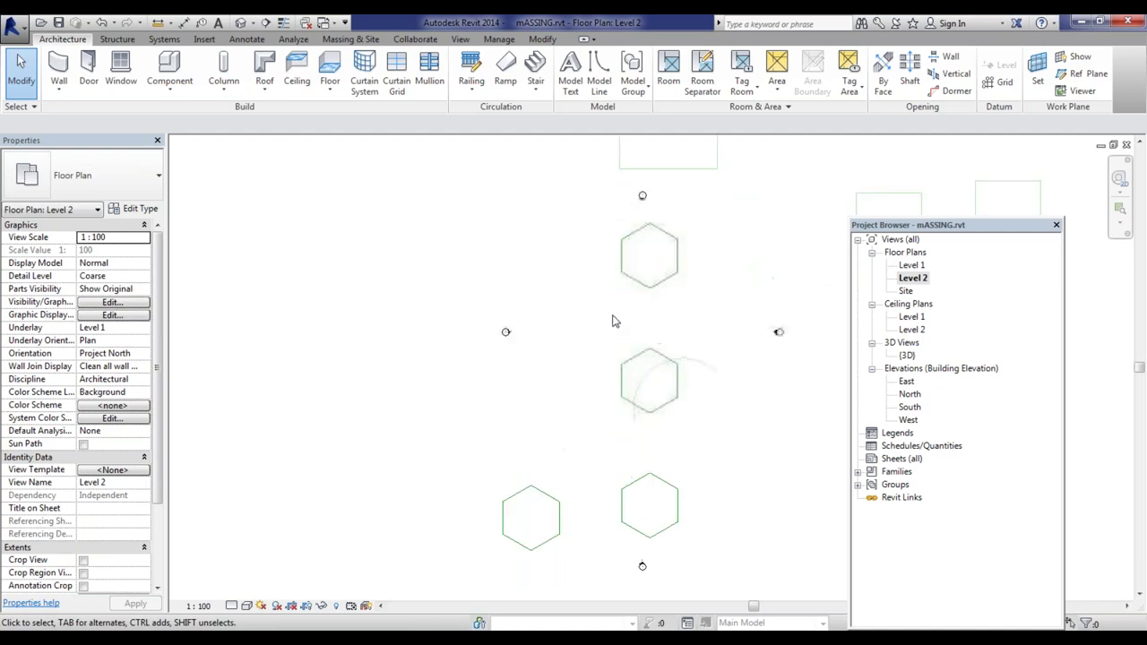
pyautogui.scroll(-4, 498, 394)
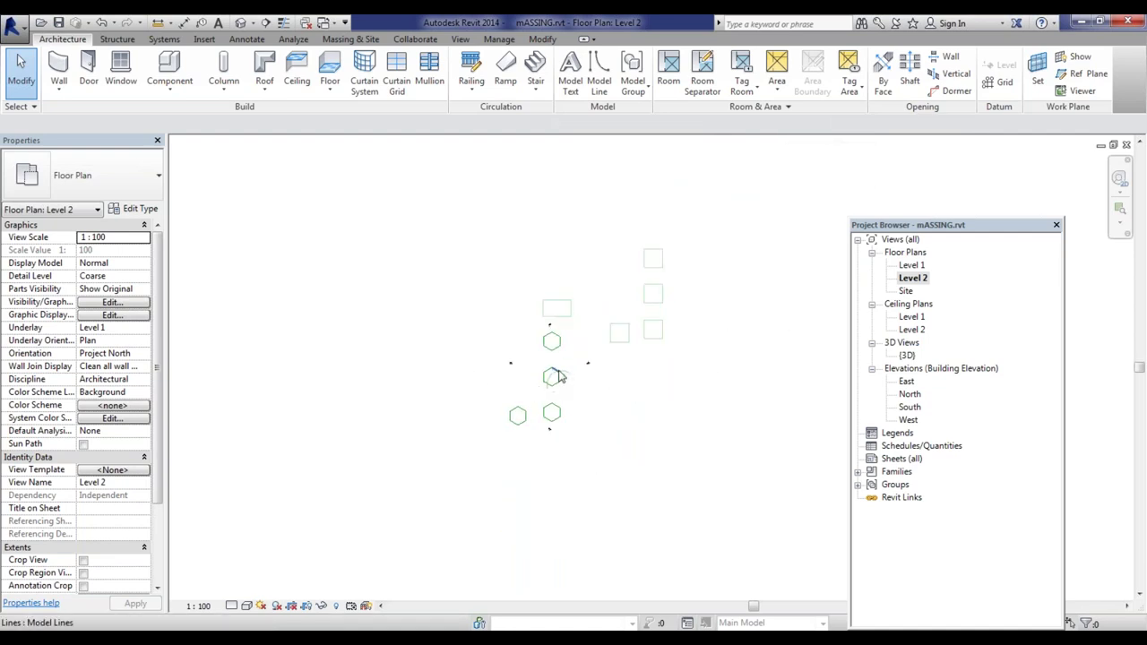
pyautogui.scroll(-2, 482, 406)
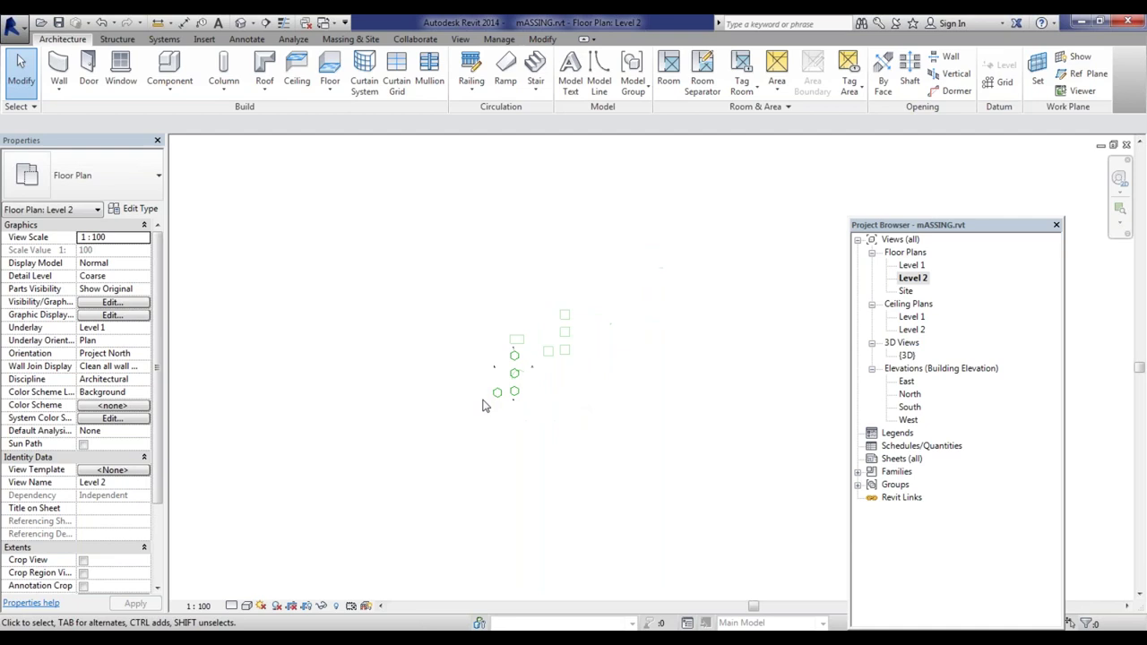
# Step: Window-select the Level 2 plan, unhide the Mass category, then open the Level 1 floor plan
pyautogui.click(323, 606)
pyautogui.click(330, 608)
pyautogui.click(337, 607)
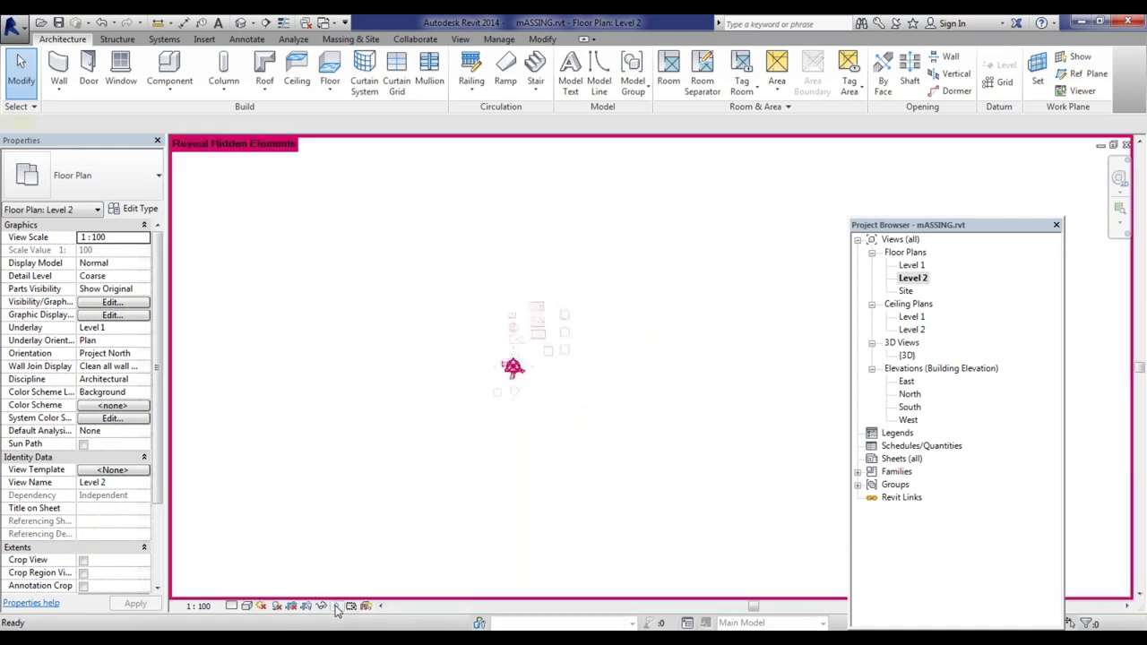
pyautogui.moveTo(417, 225); pyautogui.dragTo(686, 547)
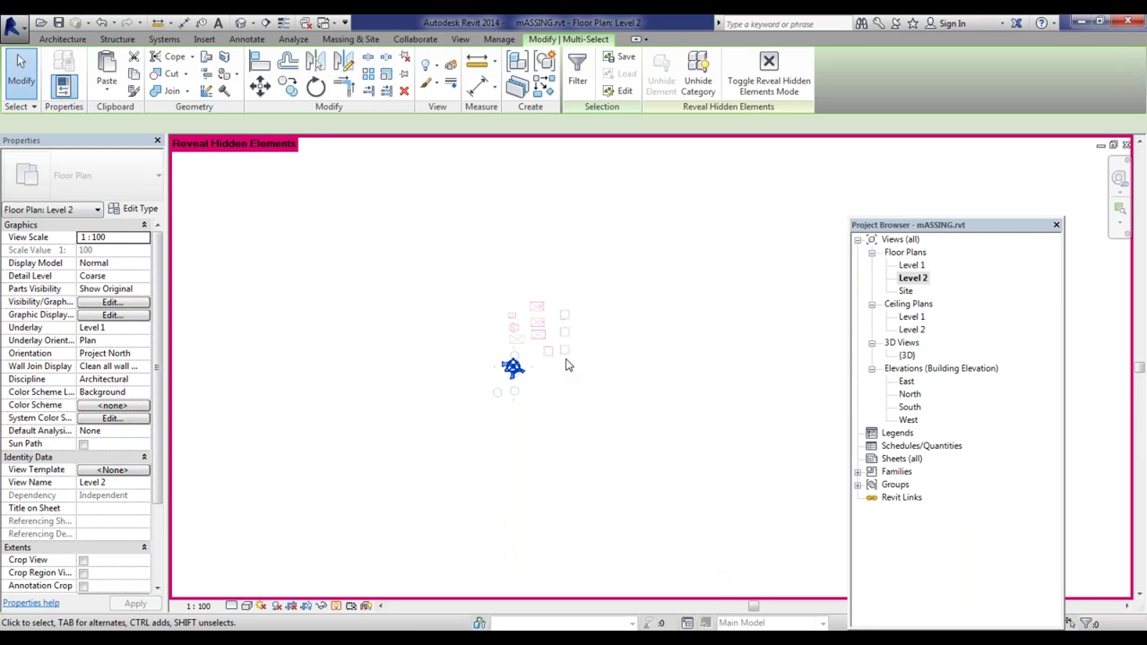
pyautogui.rightClick(534, 320)
pyautogui.moveTo(768, 390)
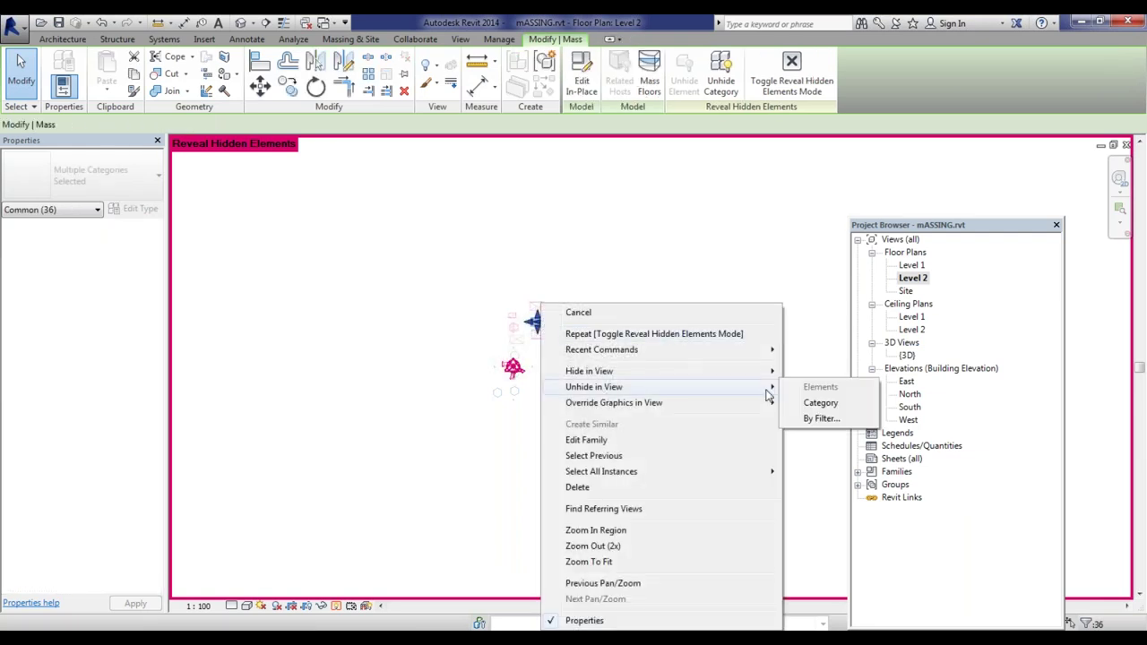
pyautogui.click(819, 403)
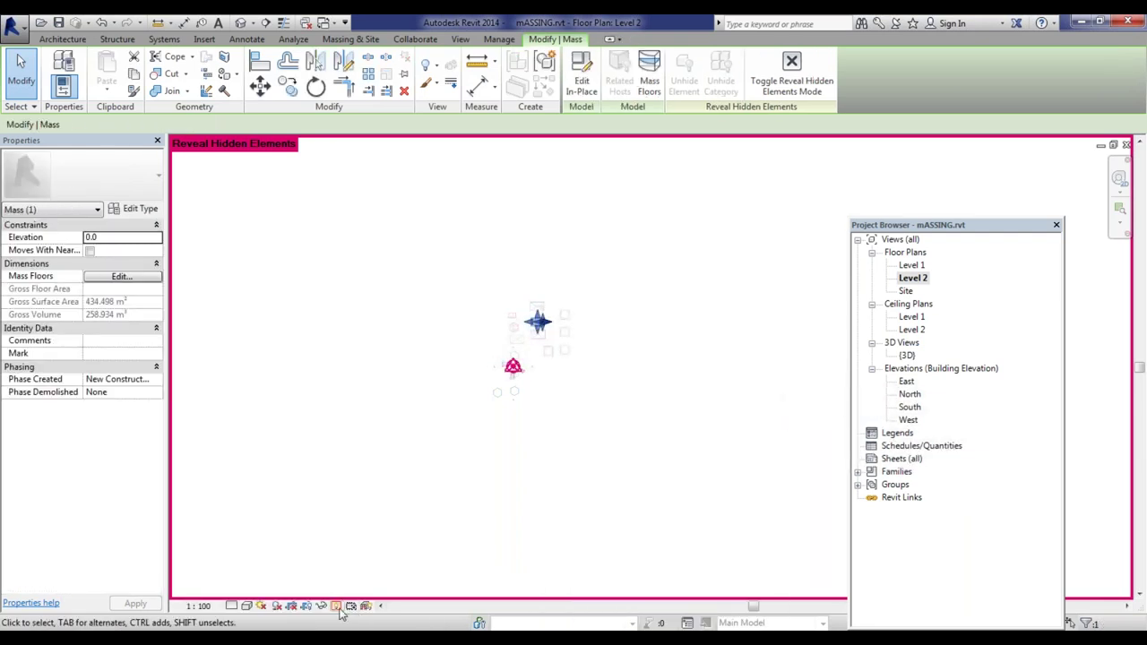
pyautogui.click(337, 607)
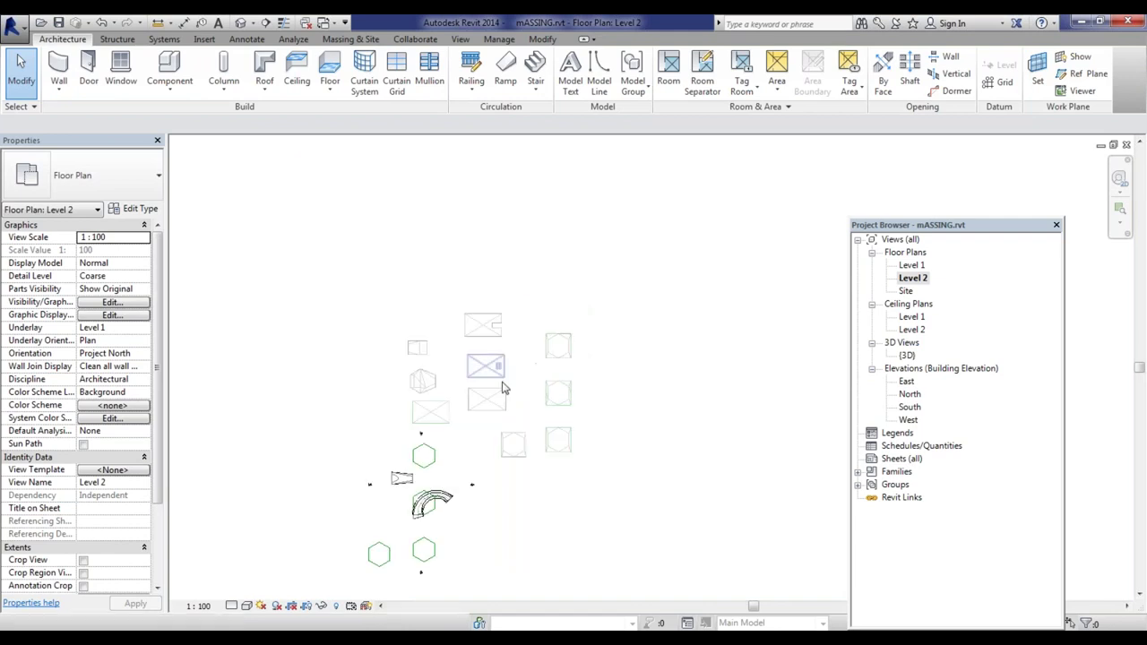
pyautogui.doubleClick(914, 265)
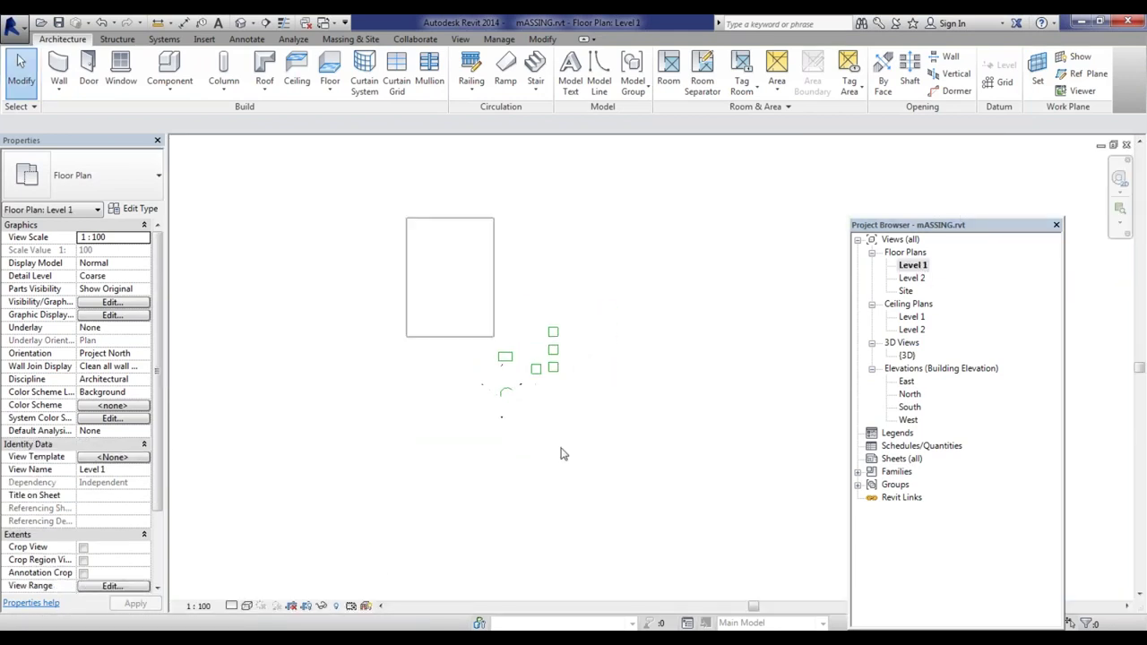
# Step: Pick a hidden mass in the Level 1 plan and unhide the whole Mass category
pyautogui.moveTo(560, 454); pyautogui.dragTo(484, 323)
pyautogui.click(337, 606)
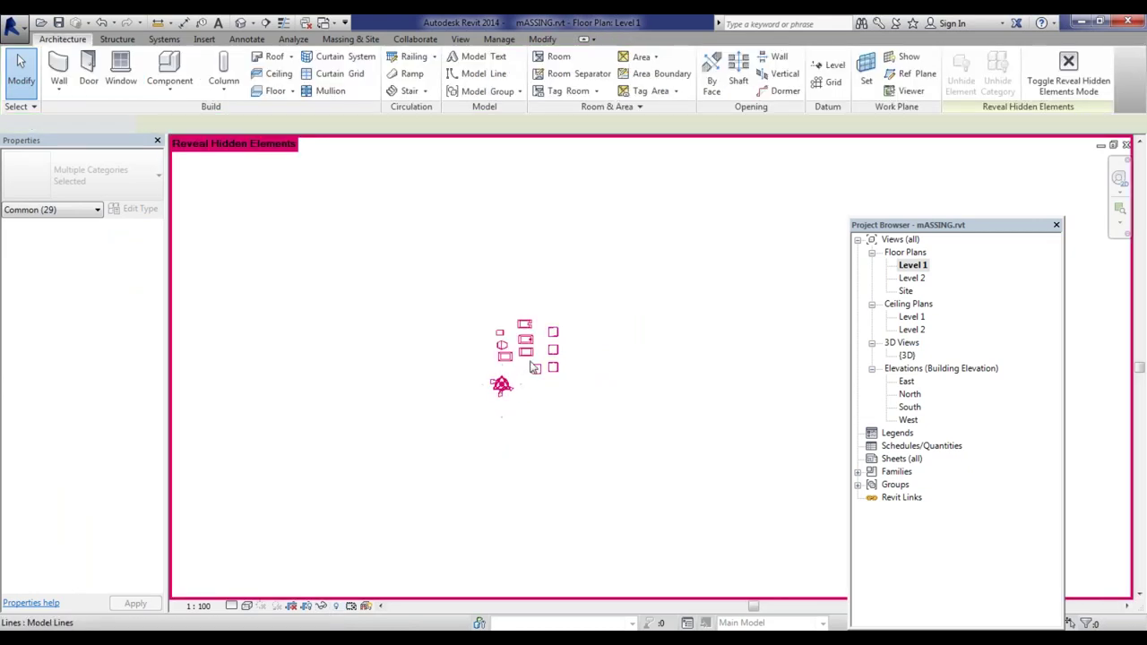
pyautogui.click(533, 369)
pyautogui.rightClick(530, 351)
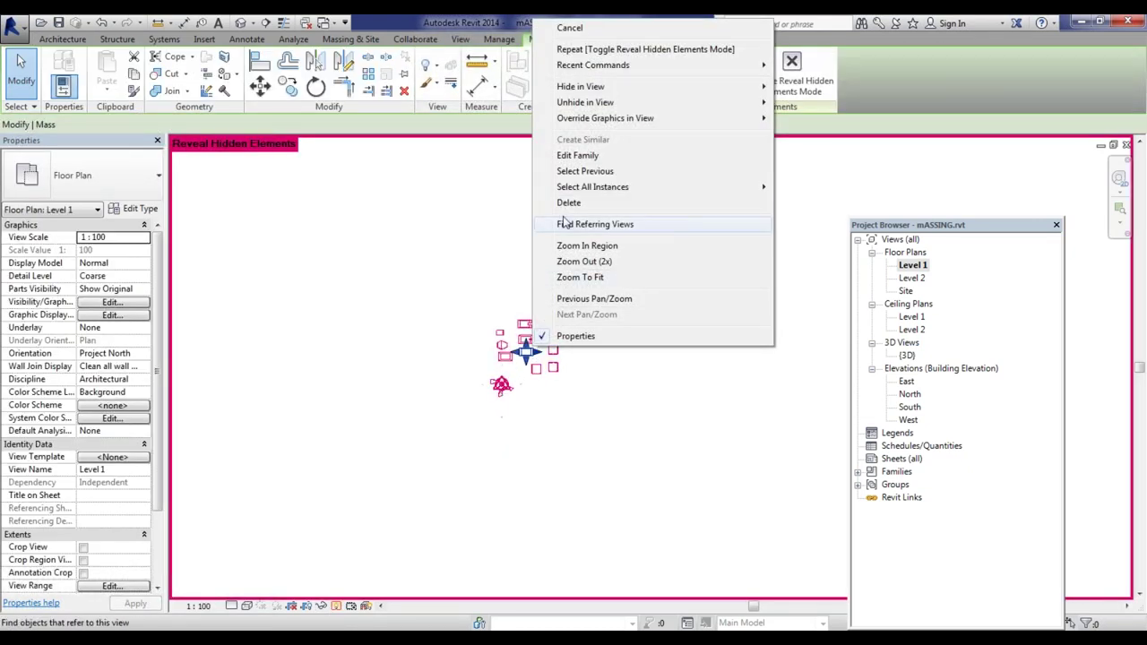
pyautogui.moveTo(629, 95)
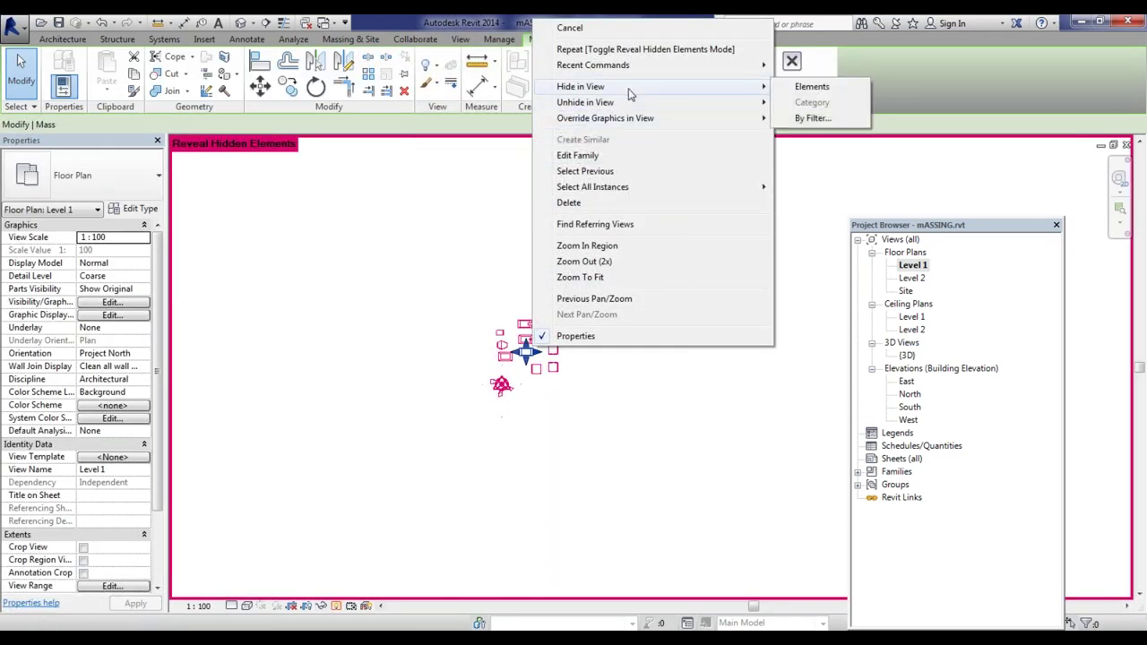
pyautogui.moveTo(684, 102)
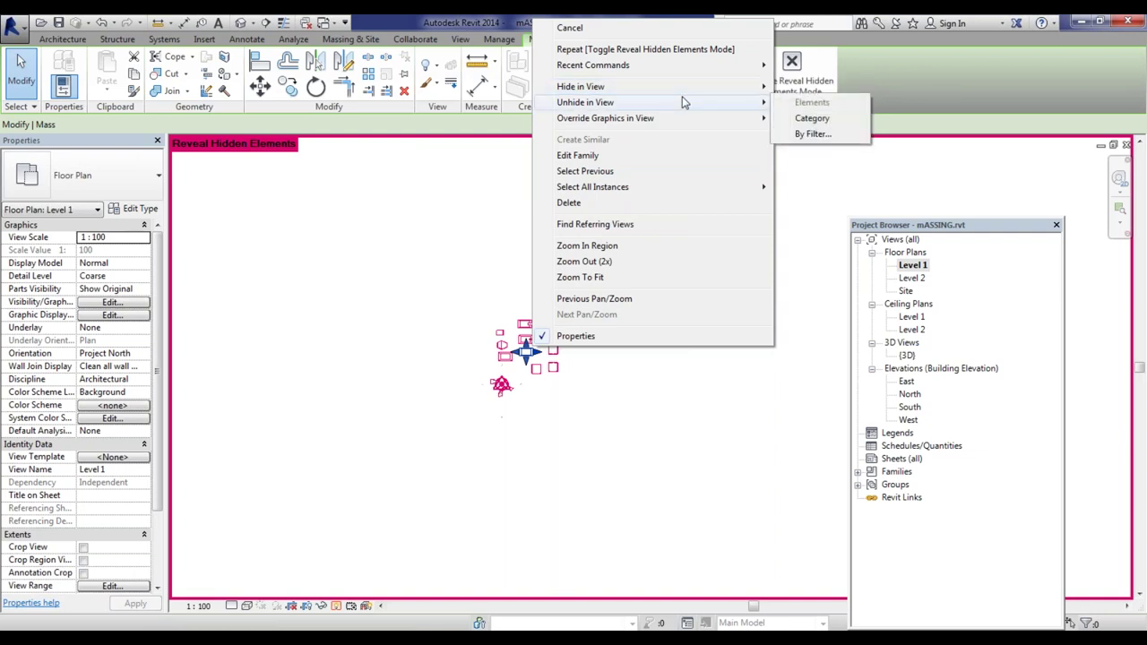
pyautogui.click(804, 118)
pyautogui.click(336, 606)
pyautogui.scroll(5, 514, 464)
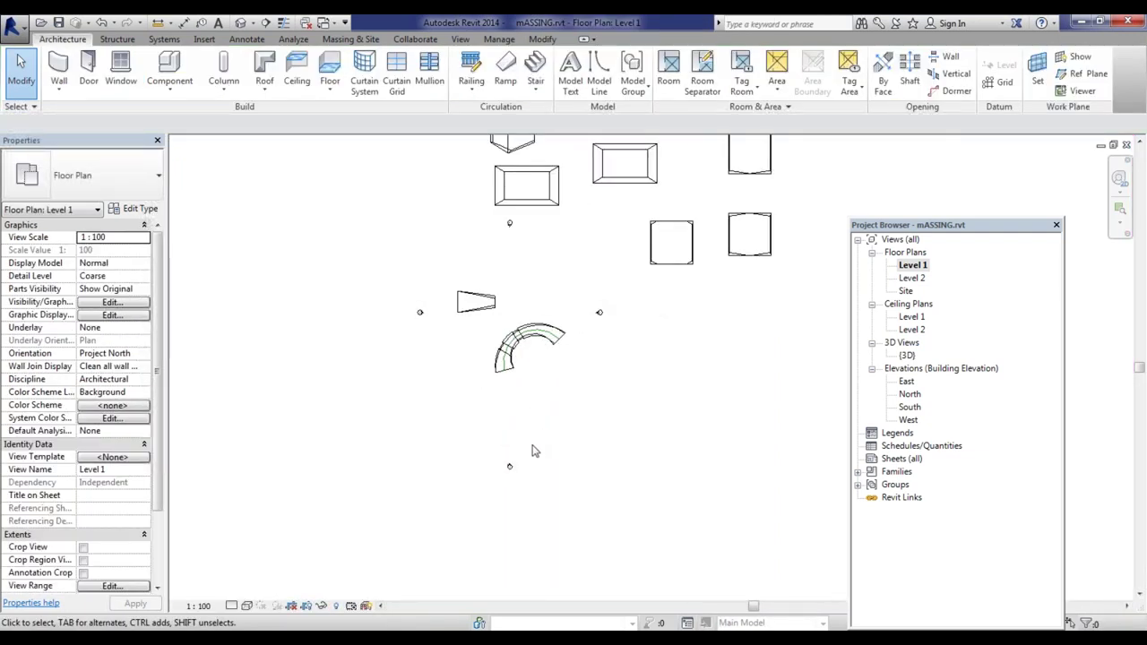
pyautogui.scroll(-3, 532, 451)
pyautogui.scroll(2, 554, 396)
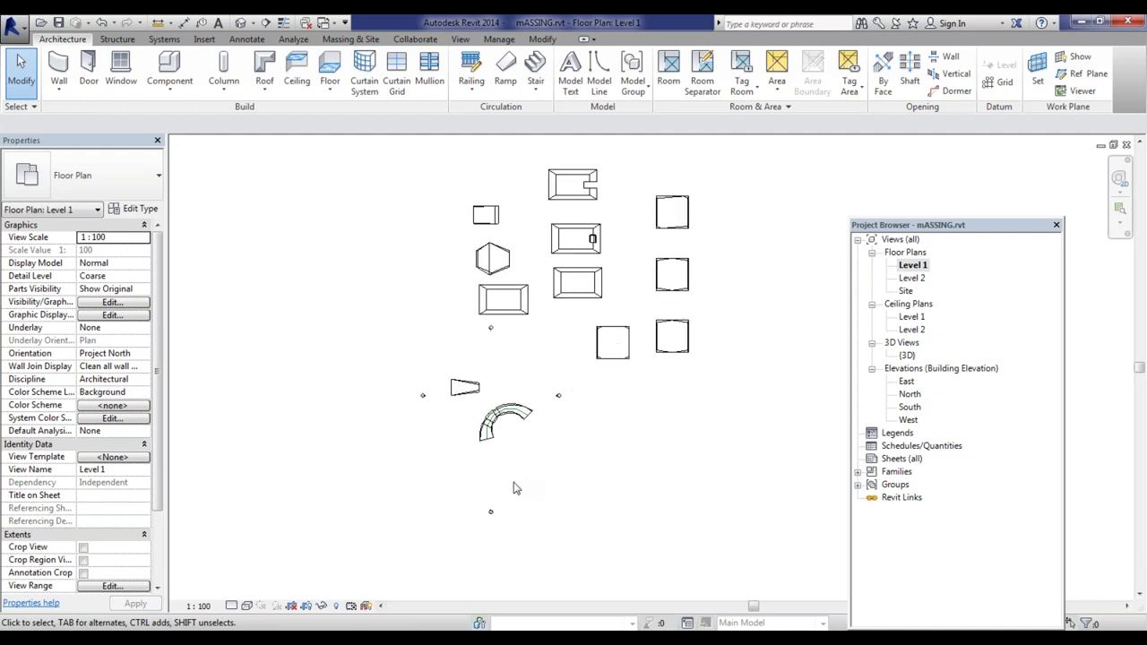
# Step: Open the South elevation, window-select everything and unhide the Mass category there
pyautogui.doubleClick(910, 409)
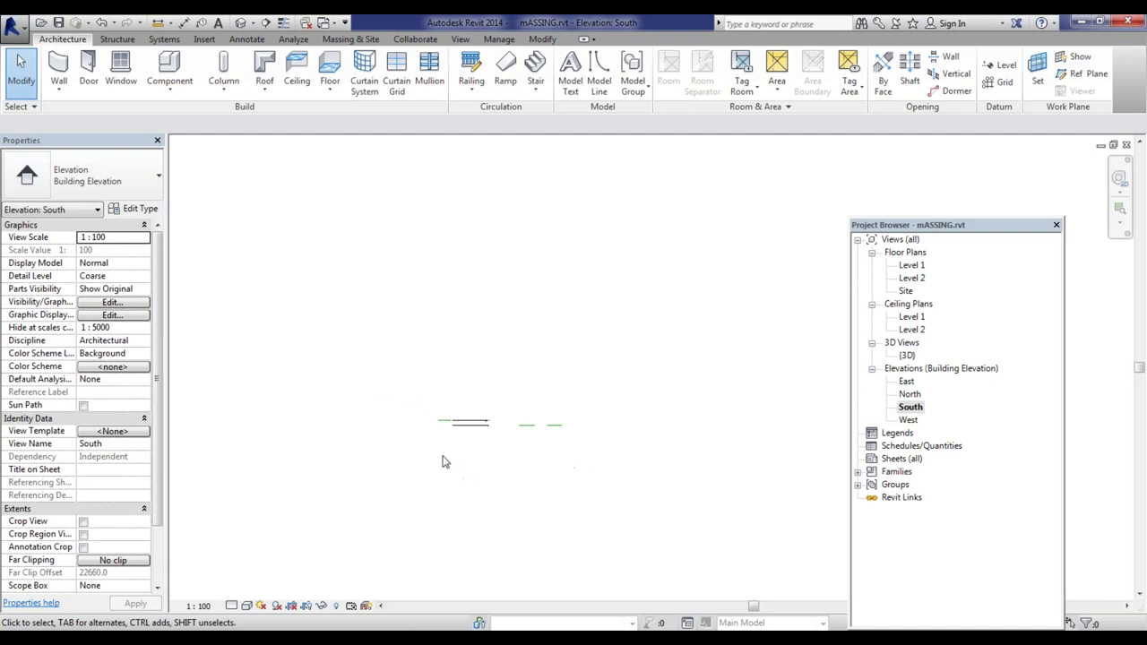
pyautogui.click(336, 606)
pyautogui.moveTo(347, 273); pyautogui.dragTo(812, 535)
pyautogui.rightClick(652, 410)
pyautogui.moveTo(717, 387)
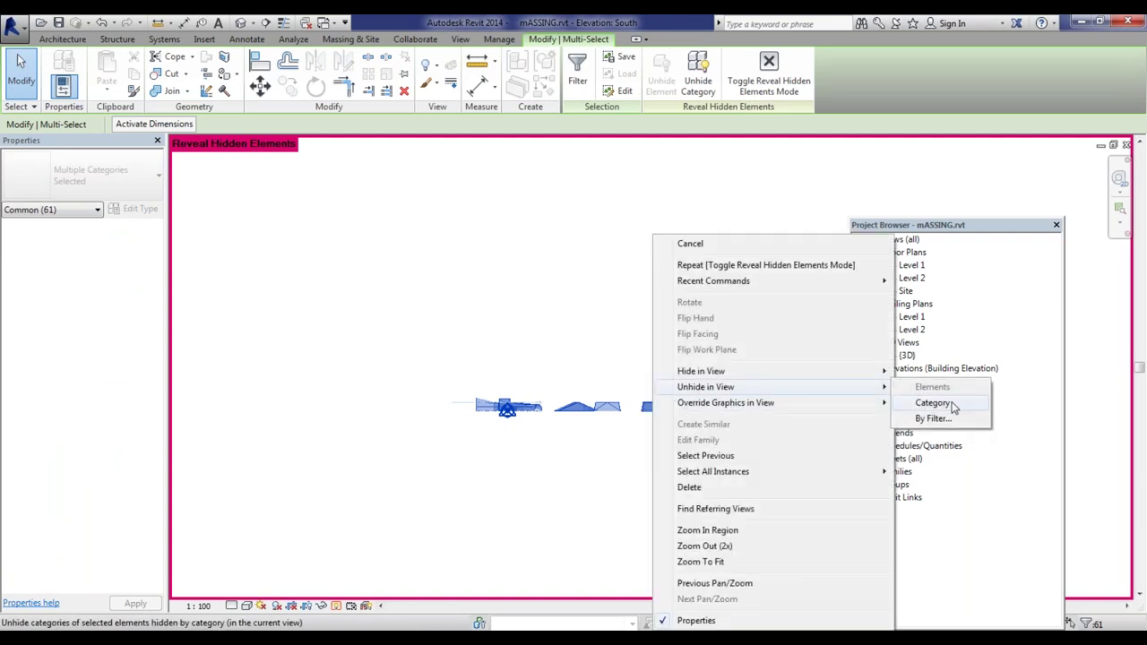
pyautogui.click(951, 404)
pyautogui.click(335, 606)
pyautogui.scroll(1, 515, 399)
pyautogui.scroll(-3, 663, 418)
pyautogui.scroll(3, 515, 446)
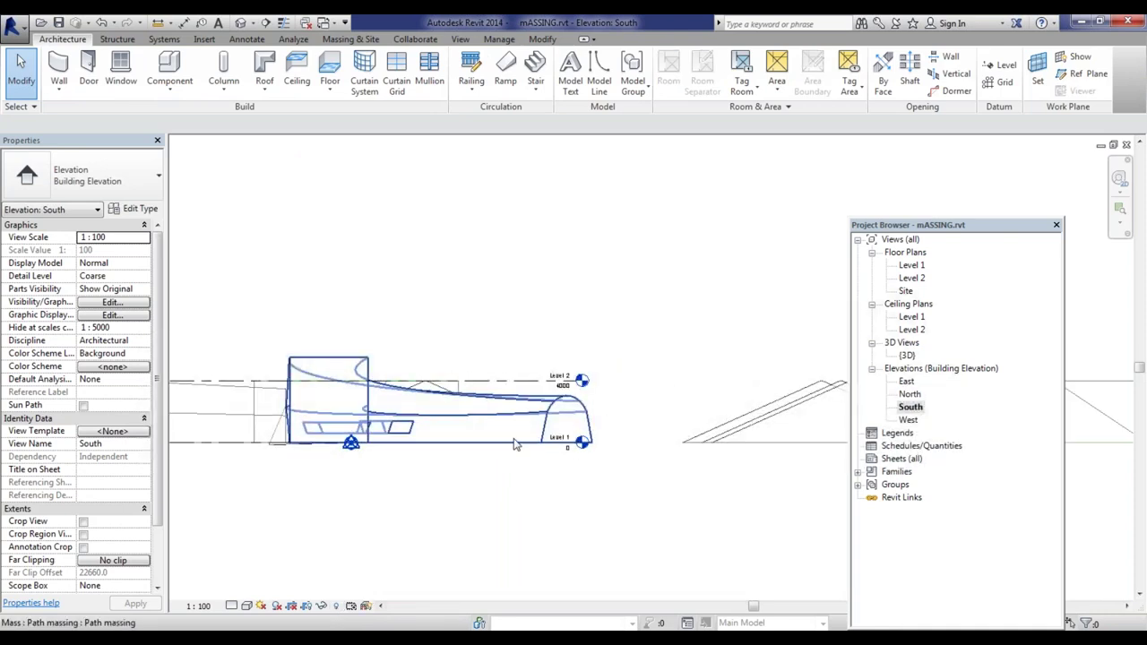
pyautogui.scroll(3, 358, 349)
pyautogui.scroll(-3, 690, 419)
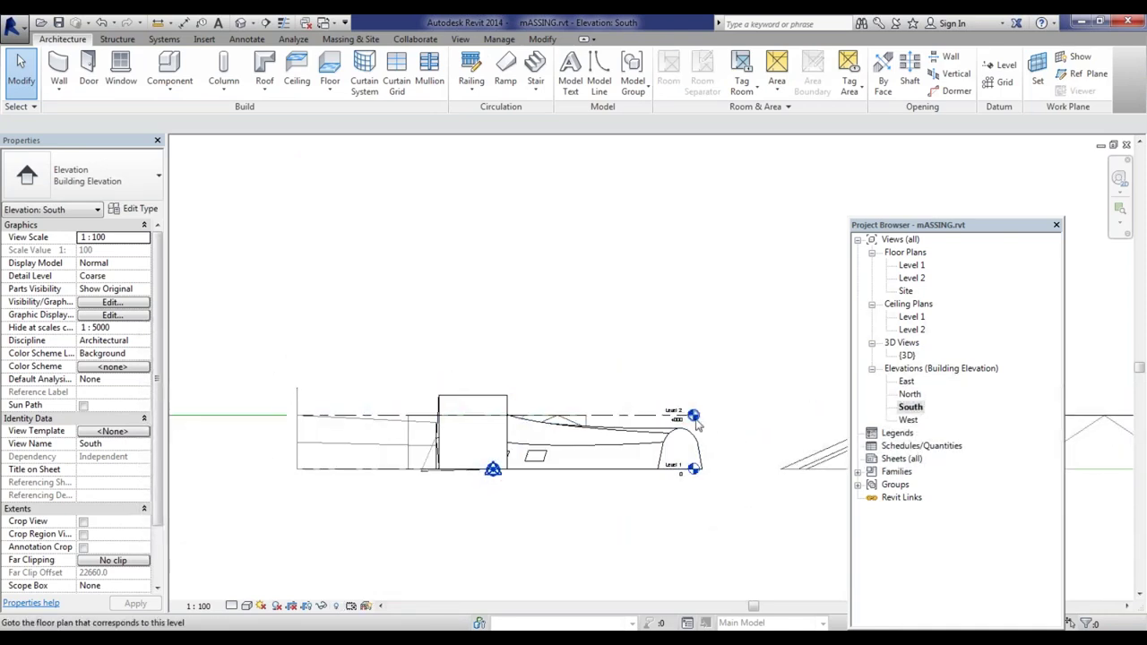
pyautogui.scroll(3, 694, 421)
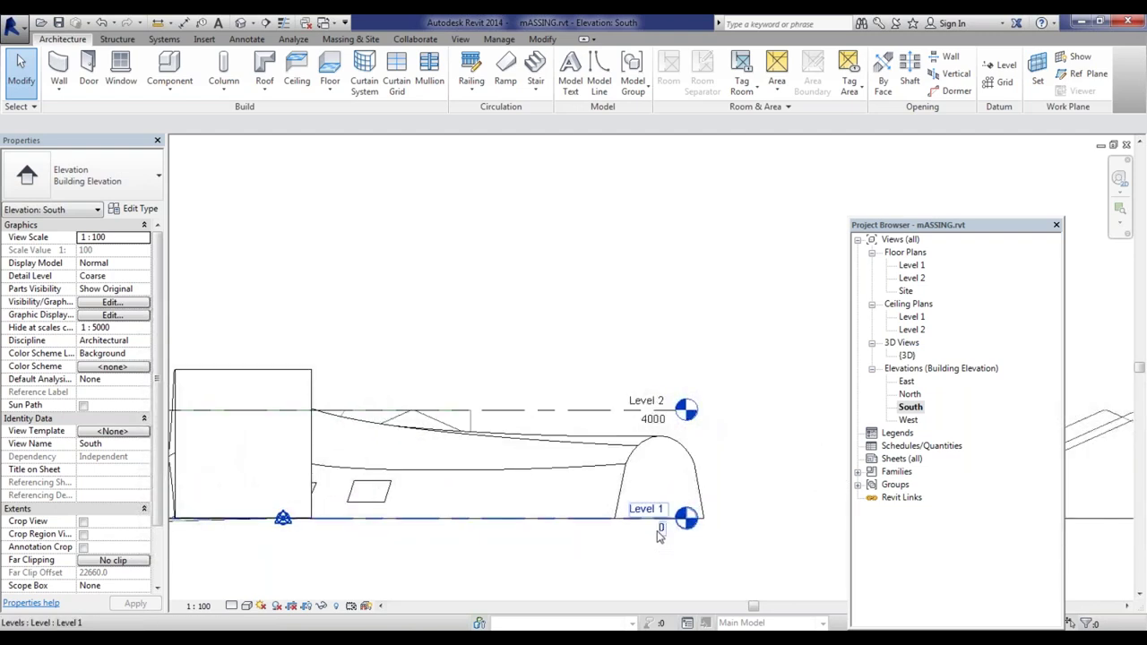
pyautogui.scroll(-3, 632, 432)
pyautogui.scroll(-1, 631, 432)
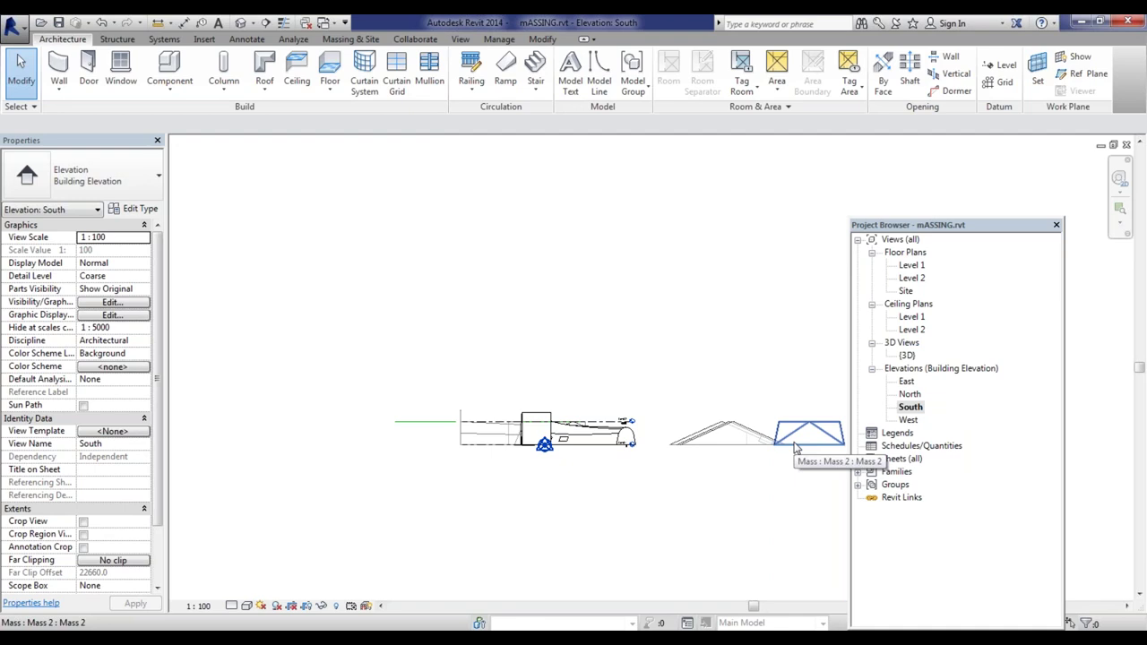
pyautogui.scroll(3, 735, 430)
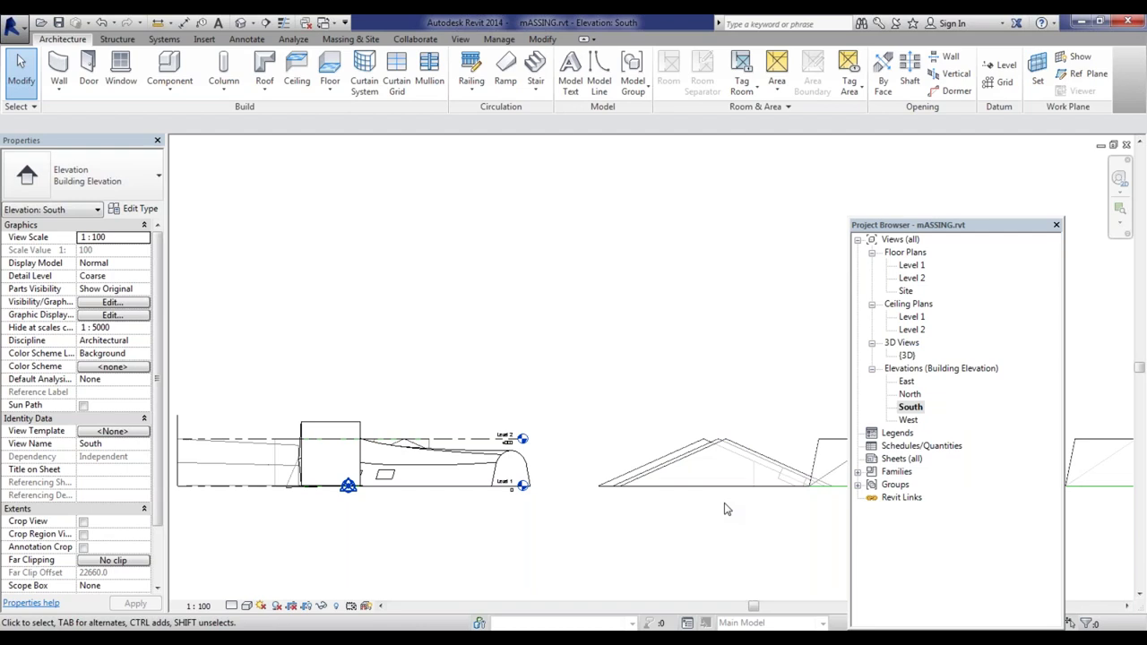
# Step: Open the Level 1 plan and move the trapezoid and curved masses up-left beside the others
pyautogui.click(911, 265)
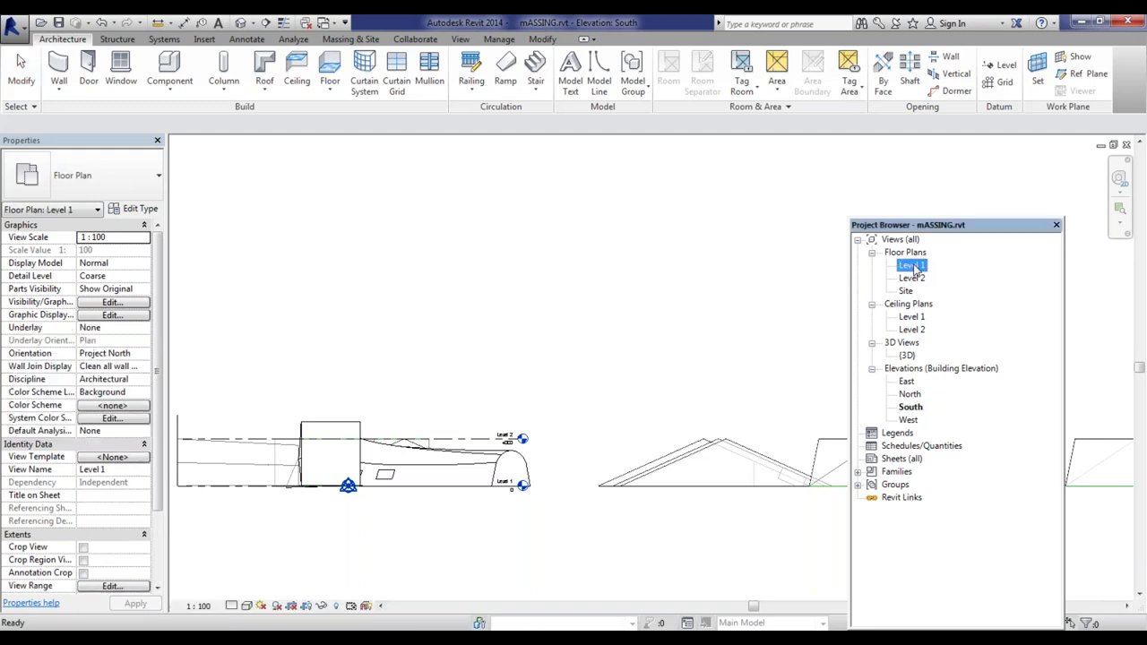
pyautogui.doubleClick(914, 269)
pyautogui.scroll(-2, 428, 340)
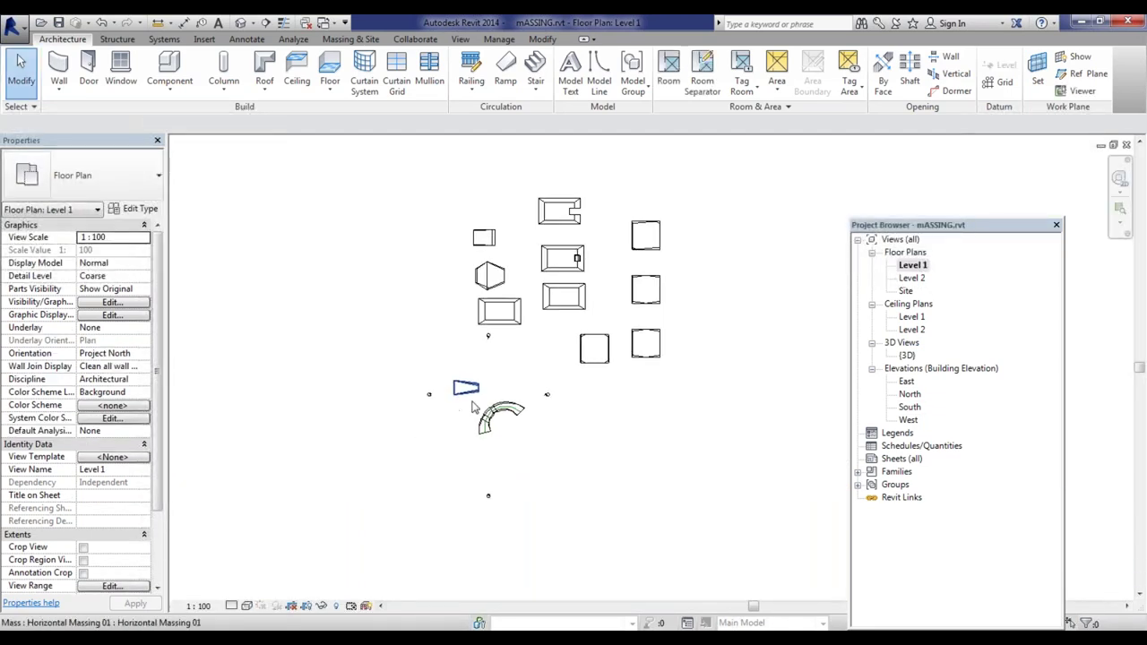
pyautogui.scroll(3, 428, 340)
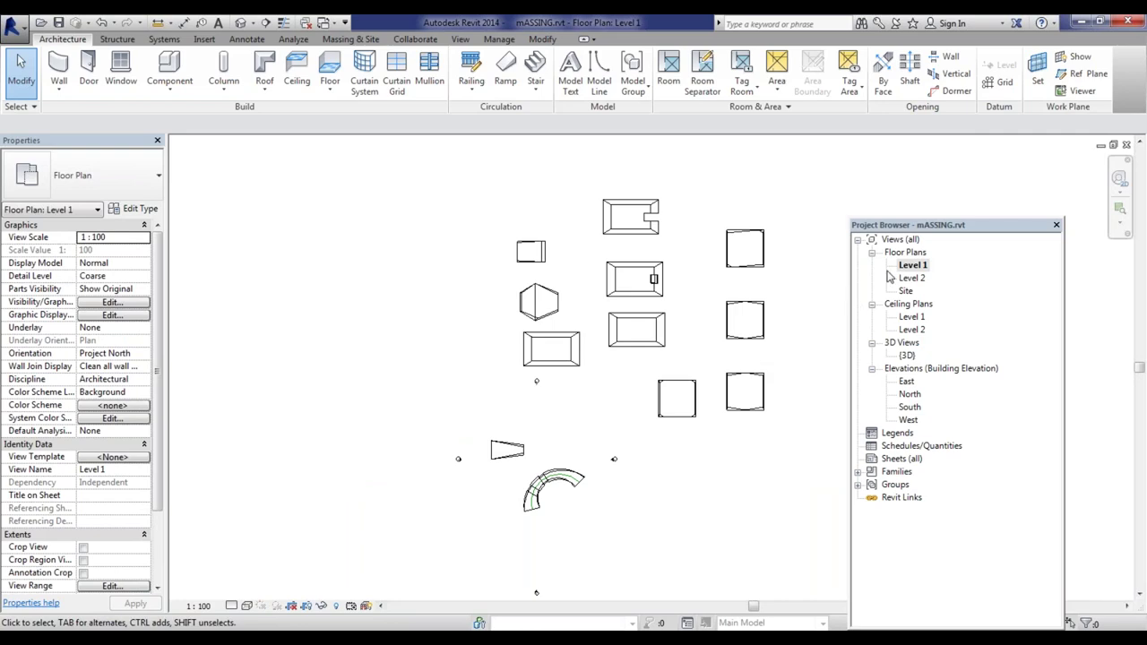
pyautogui.moveTo(490, 414); pyautogui.dragTo(610, 550)
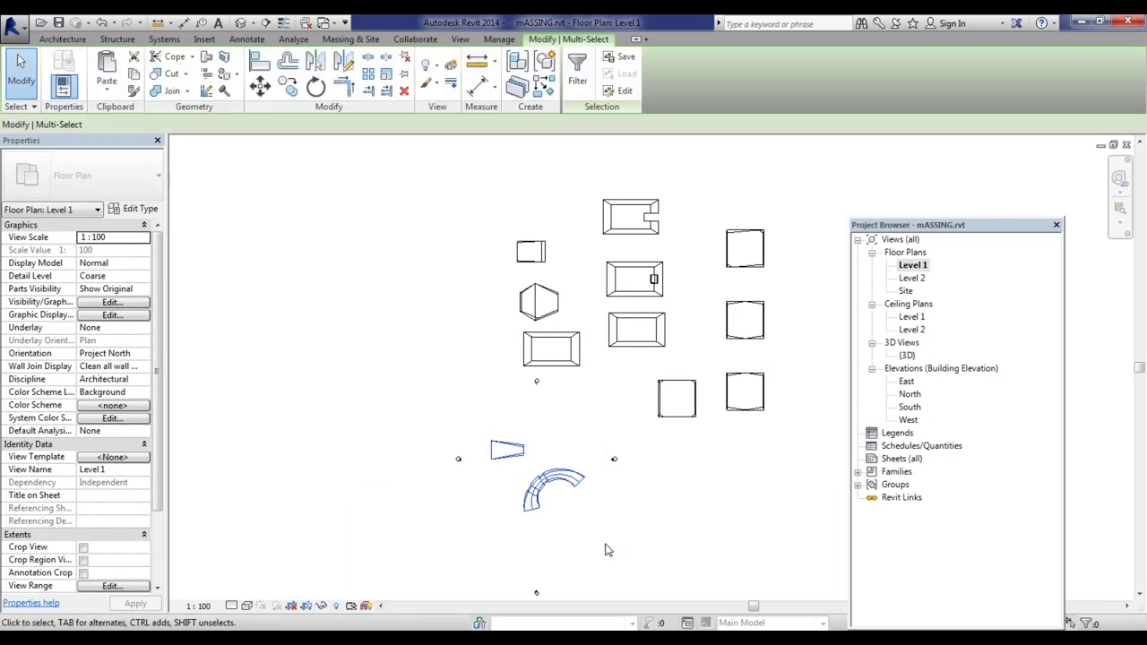
pyautogui.moveTo(478, 424); pyautogui.dragTo(595, 546)
pyautogui.moveTo(560, 474); pyautogui.dragTo(485, 301)
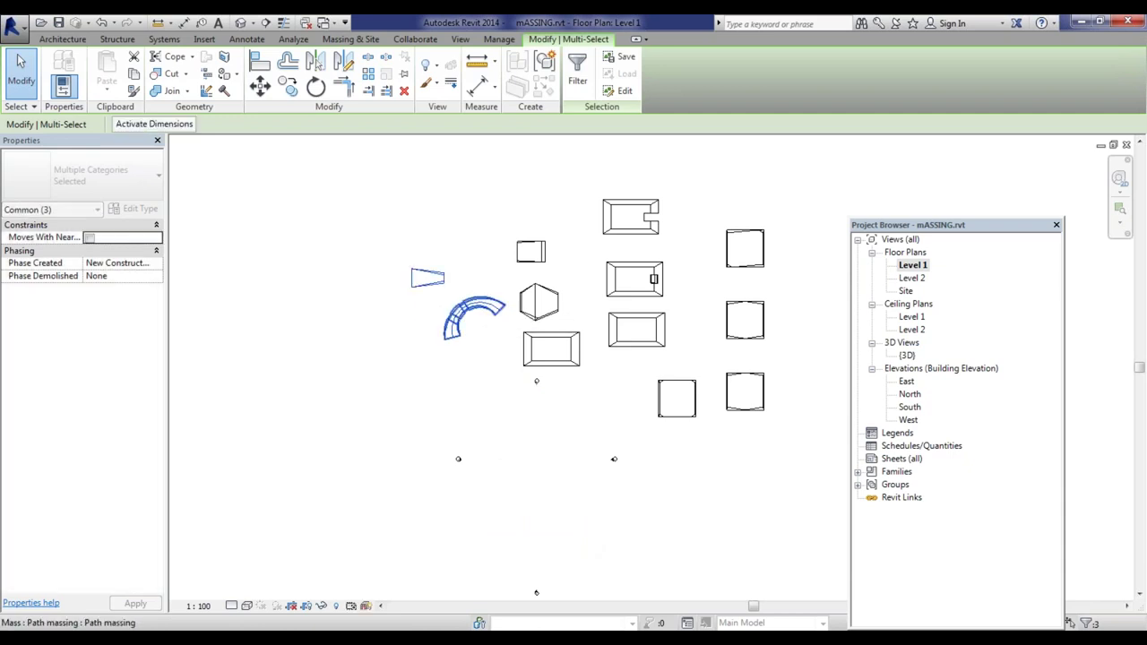
pyautogui.scroll(-3, 551, 433)
pyautogui.scroll(3, 551, 433)
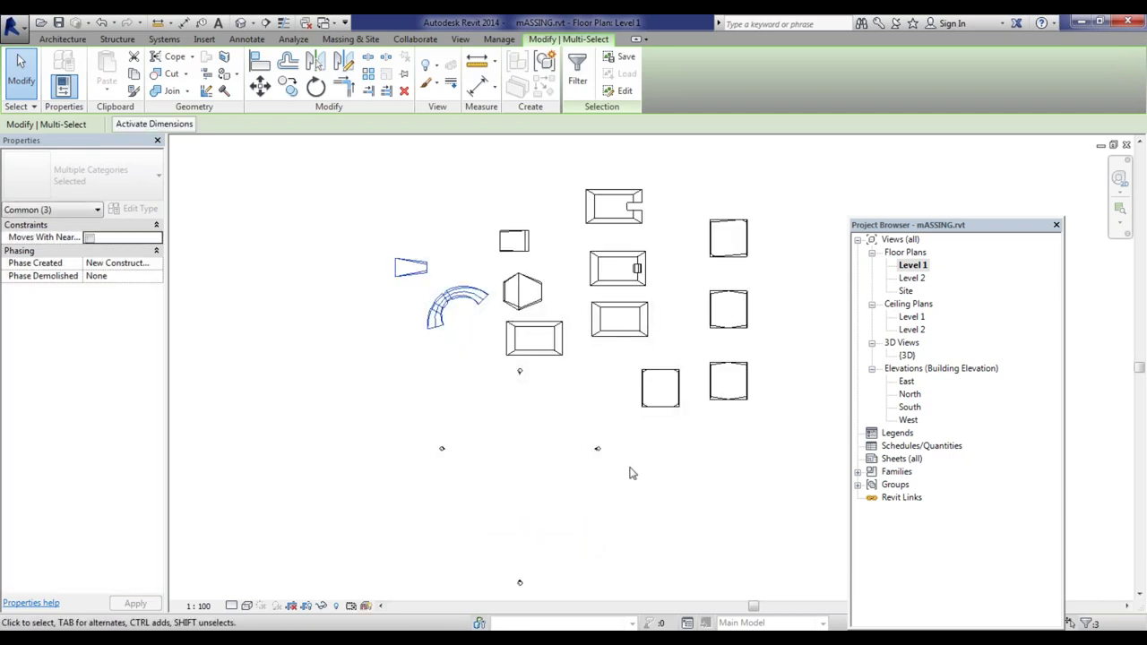
# Step: Move the east elevation marker farther right and shift both lower markers slightly down
pyautogui.click(596, 440)
pyautogui.click(599, 449)
pyautogui.moveTo(600, 450); pyautogui.dragTo(638, 451)
pyautogui.click(472, 484)
pyautogui.moveTo(369, 416); pyautogui.dragTo(751, 595)
pyautogui.scroll(-2, 578, 425)
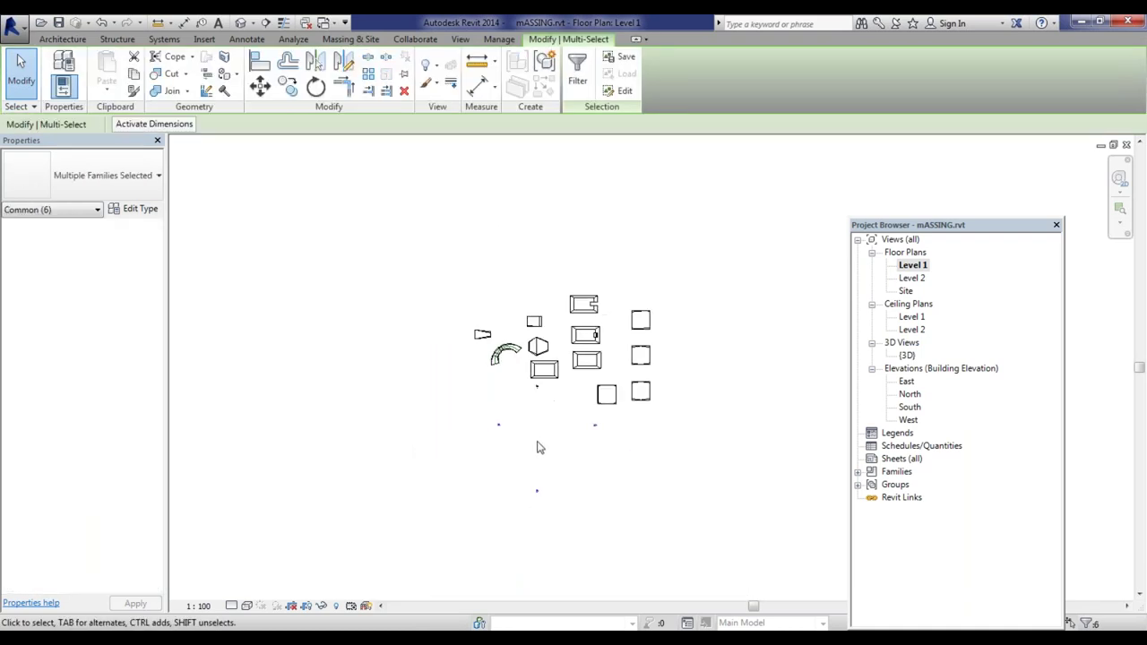
pyautogui.moveTo(487, 460); pyautogui.dragTo(499, 470)
pyautogui.click(648, 534)
pyautogui.scroll(2, 576, 486)
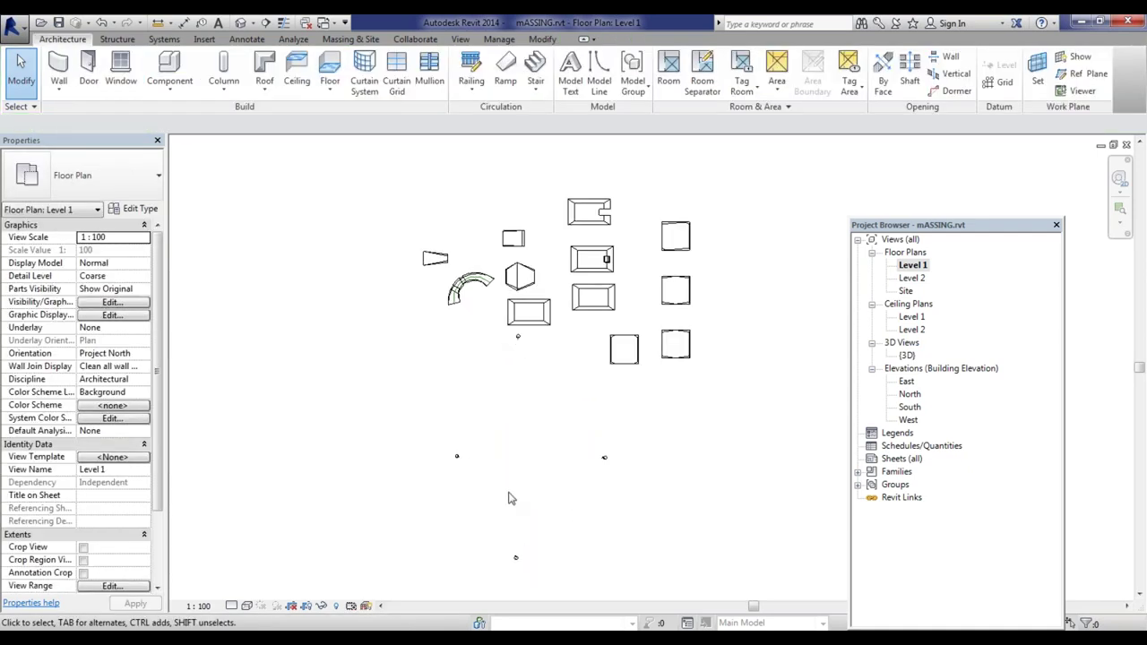
# Step: Drag the remaining elevation markers farther outward, moving the South marker down
pyautogui.click(514, 463)
pyautogui.moveTo(463, 463); pyautogui.dragTo(333, 448)
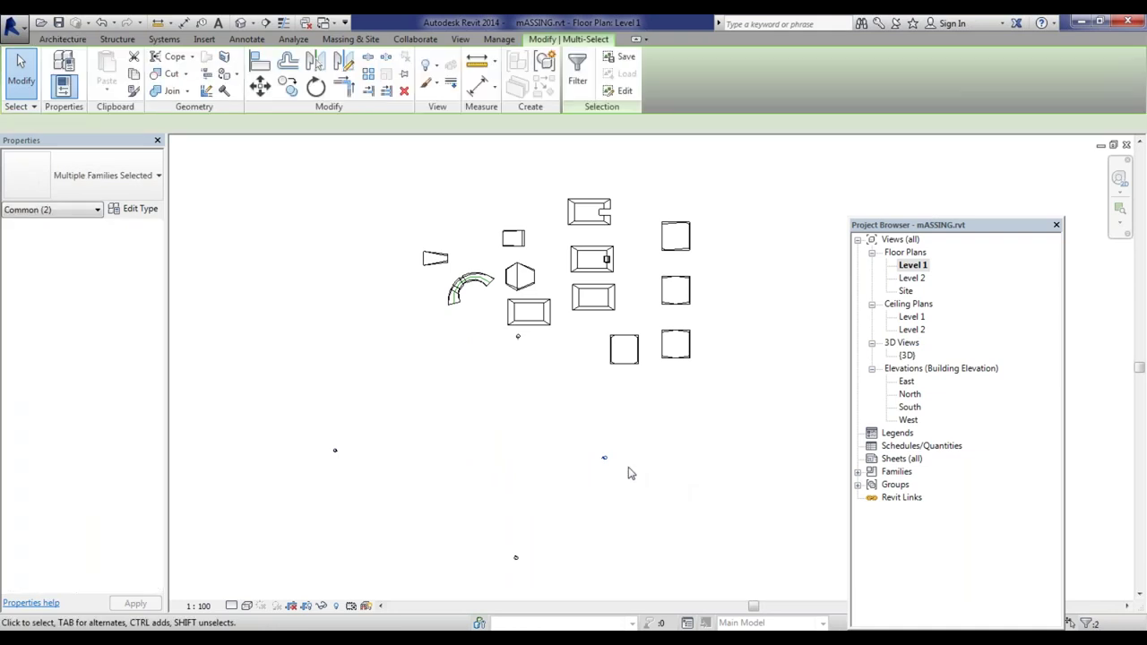
pyautogui.moveTo(606, 460)
pyautogui.mouseDown()
pyautogui.moveTo(691, 460)
pyautogui.moveTo(691, 450)
pyautogui.mouseUp()
pyautogui.scroll(-2, 539, 561)
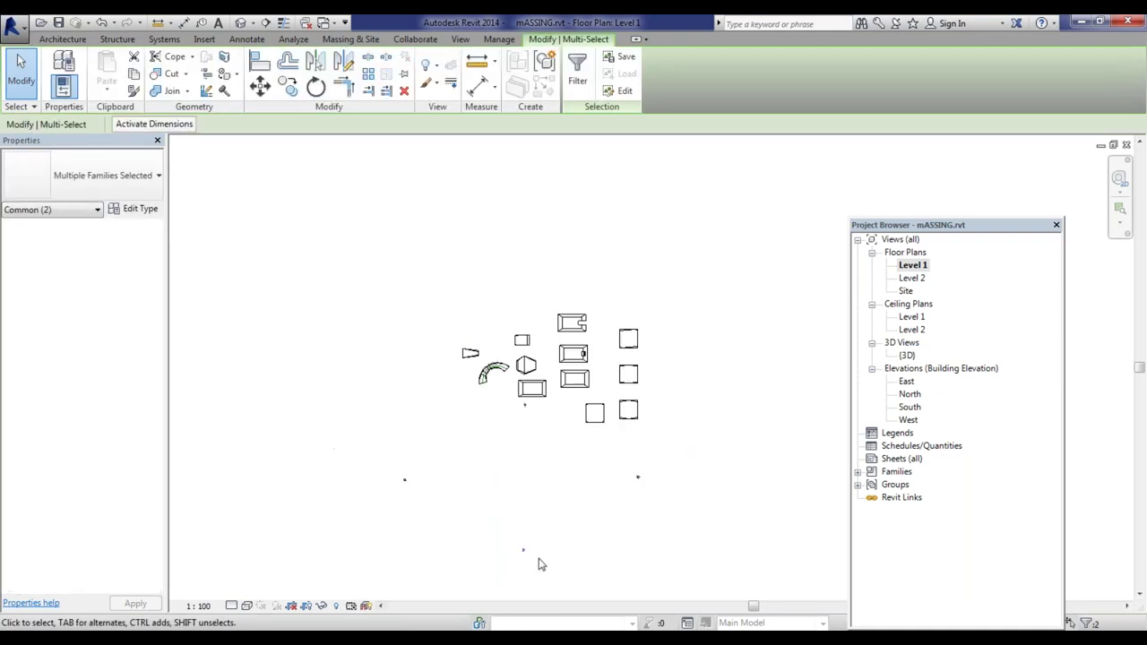
pyautogui.moveTo(523, 566); pyautogui.dragTo(535, 563)
pyautogui.scroll(2, 535, 562)
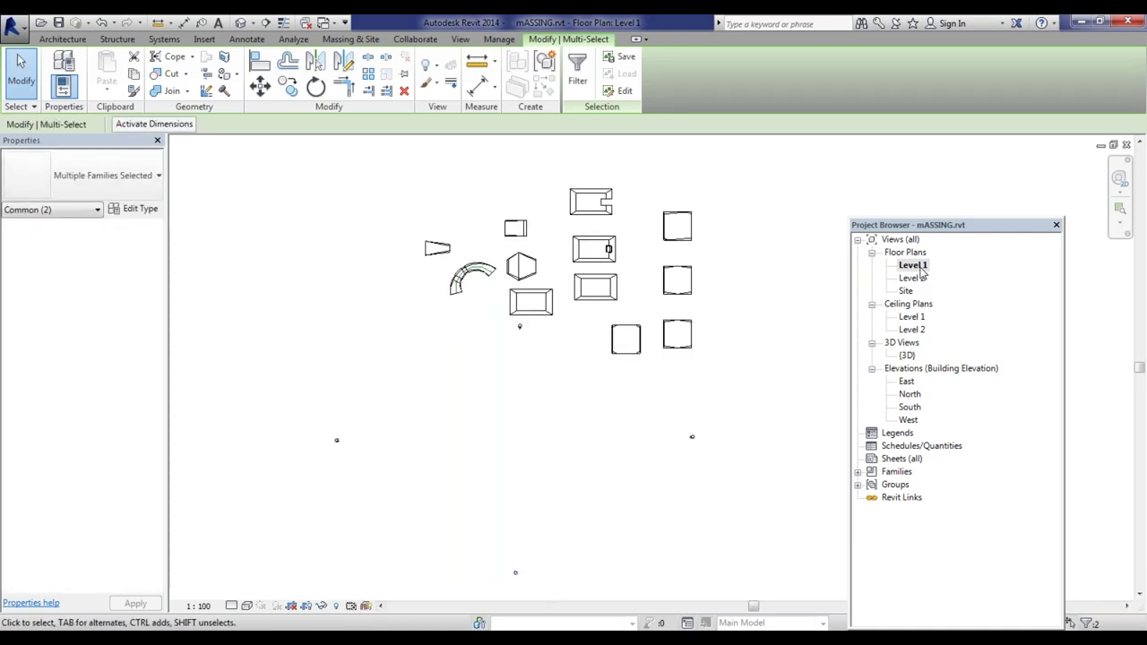
# Step: In the South elevation, start the Level tool using Pick Lines with a 4000 offset
pyautogui.doubleClick(908, 407)
pyautogui.scroll(4, 527, 484)
pyautogui.scroll(-2, 578, 507)
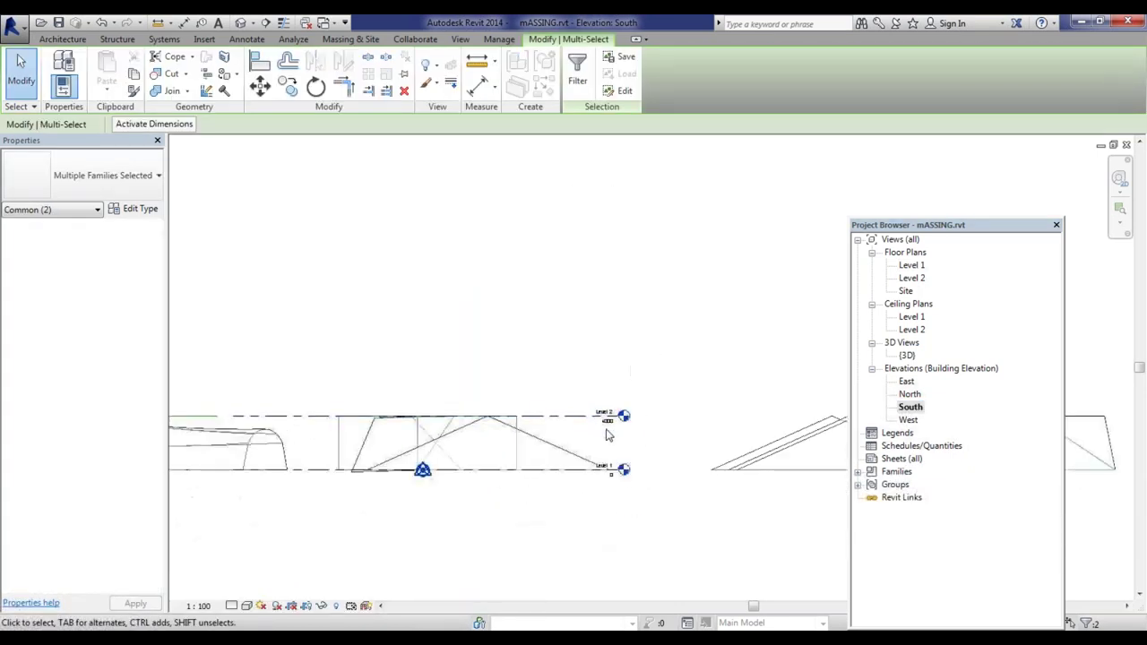
pyautogui.click(617, 164)
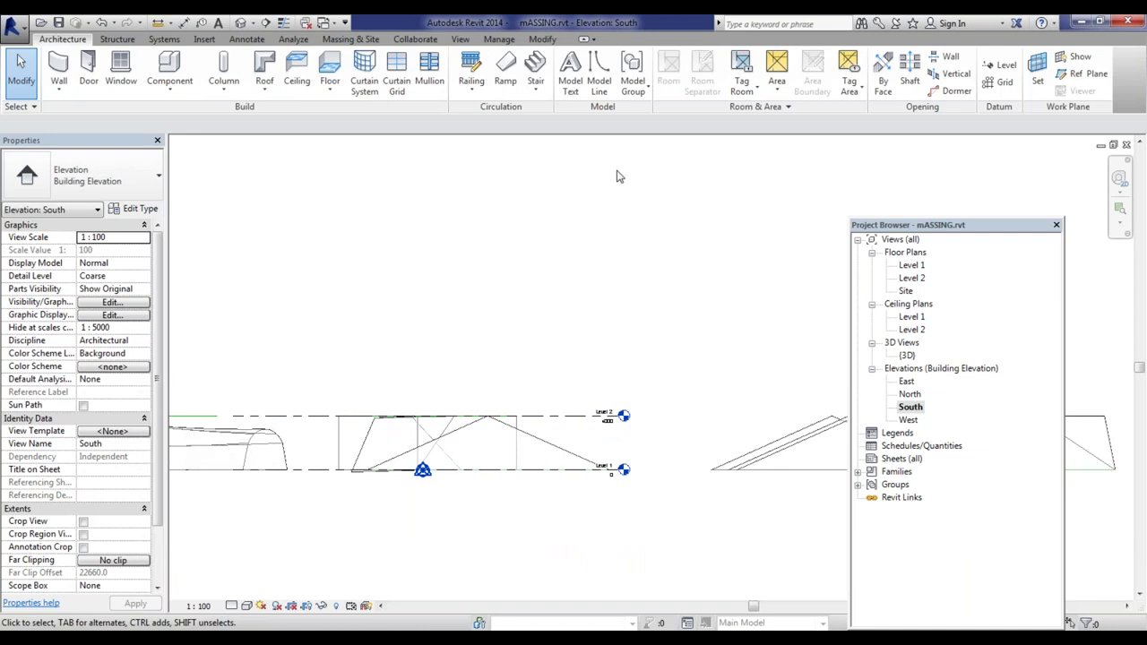
pyautogui.press('l')
pyautogui.press('l')
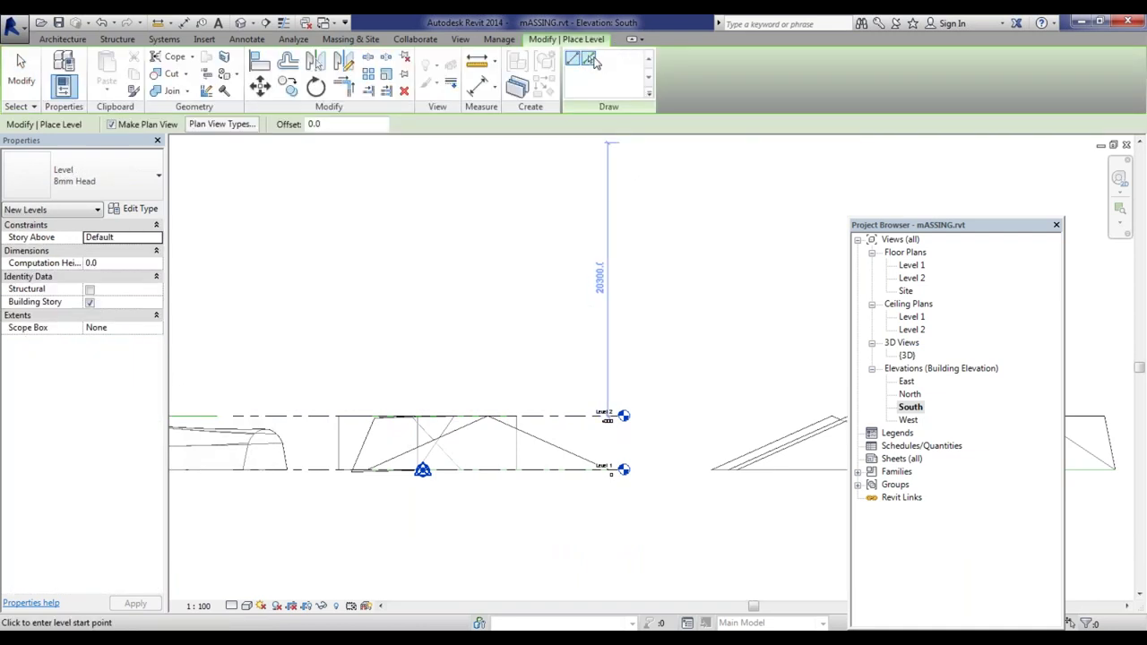
pyautogui.click(589, 60)
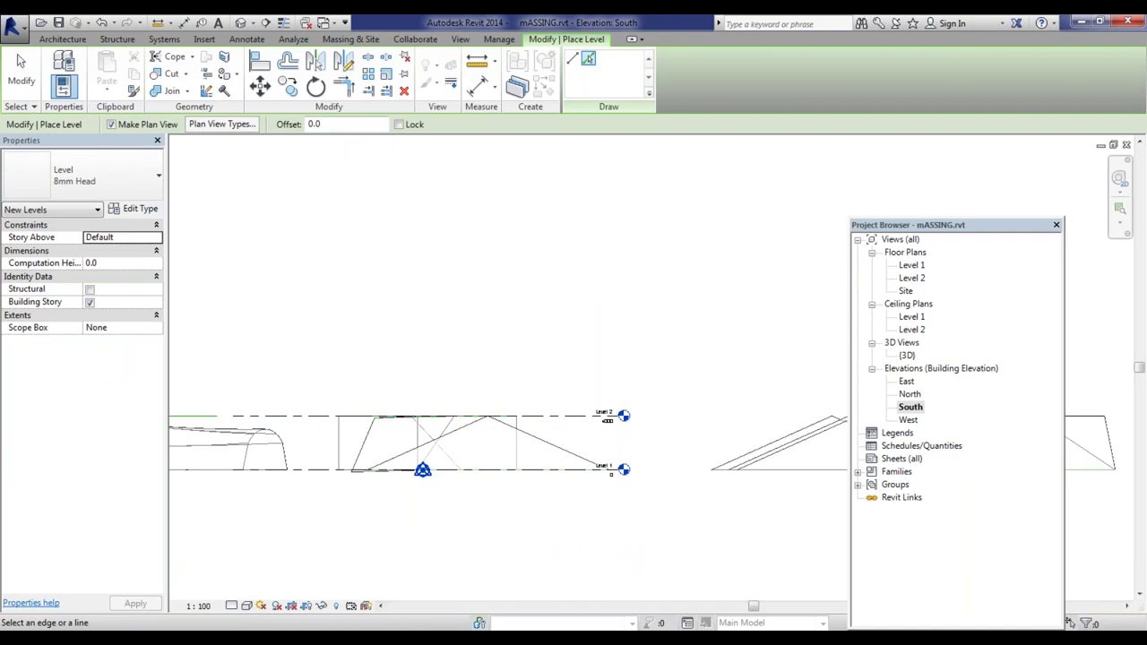
pyautogui.write('400')
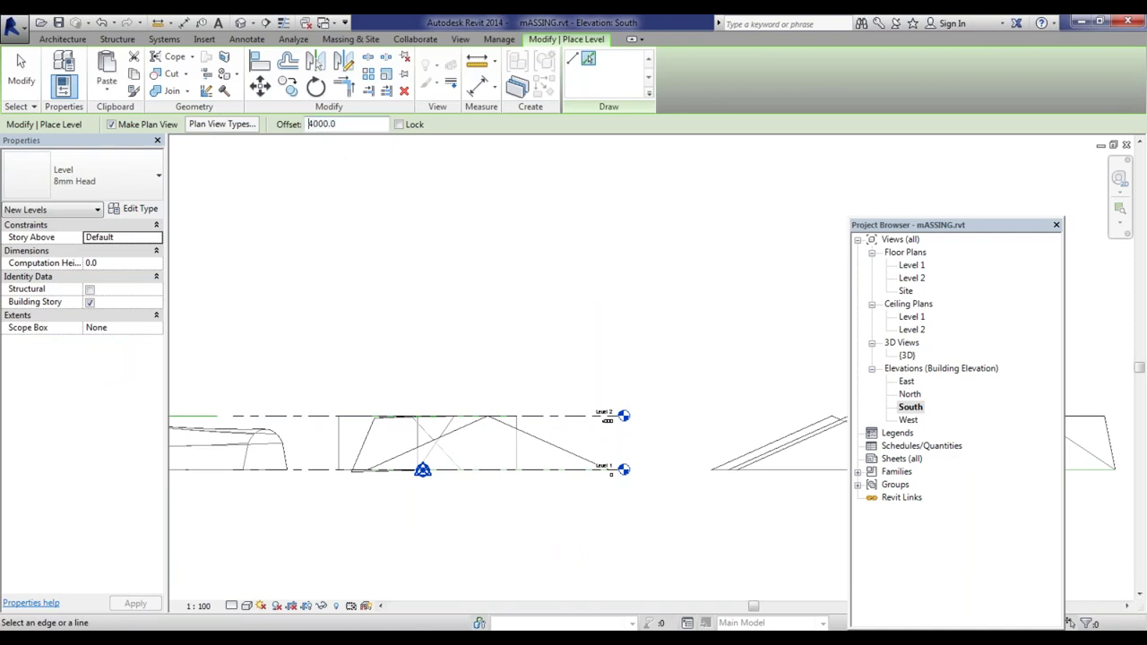
# Step: Add Levels 3 through 8, each offset 4000 above the previous top level
pyautogui.click(565, 416)
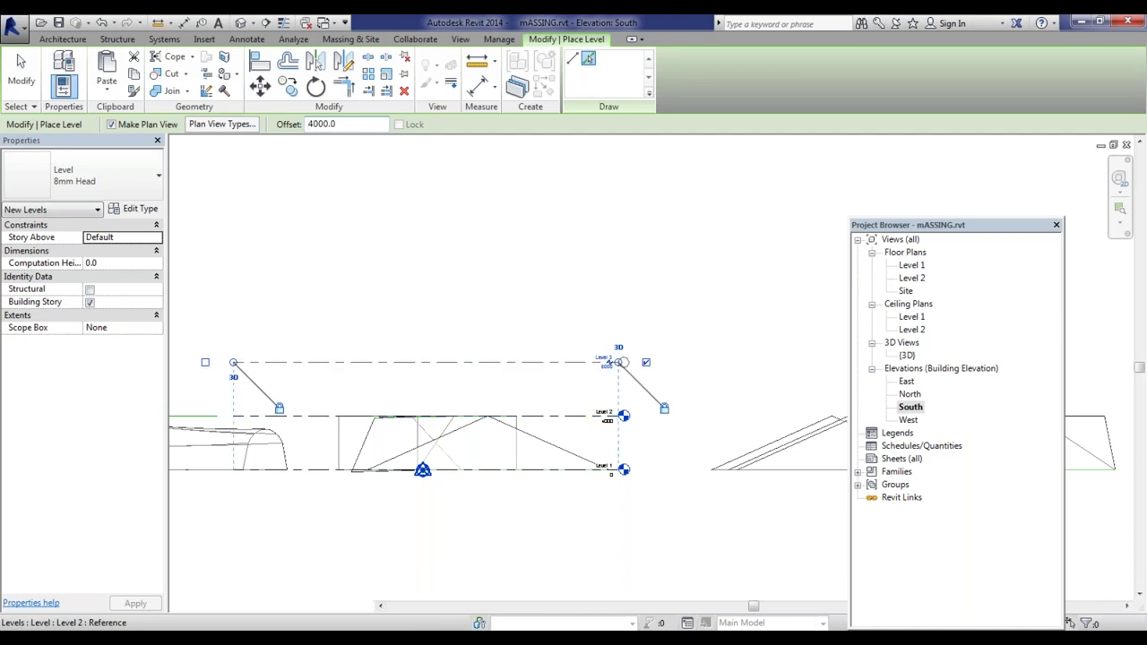
pyautogui.click(573, 362)
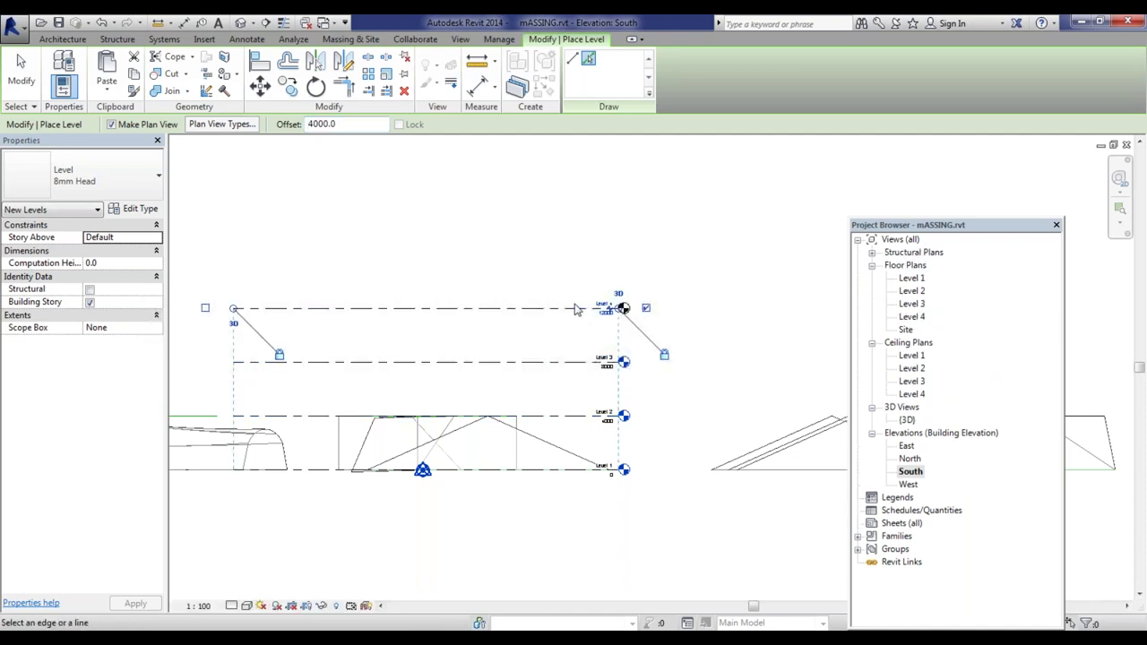
pyautogui.click(575, 313)
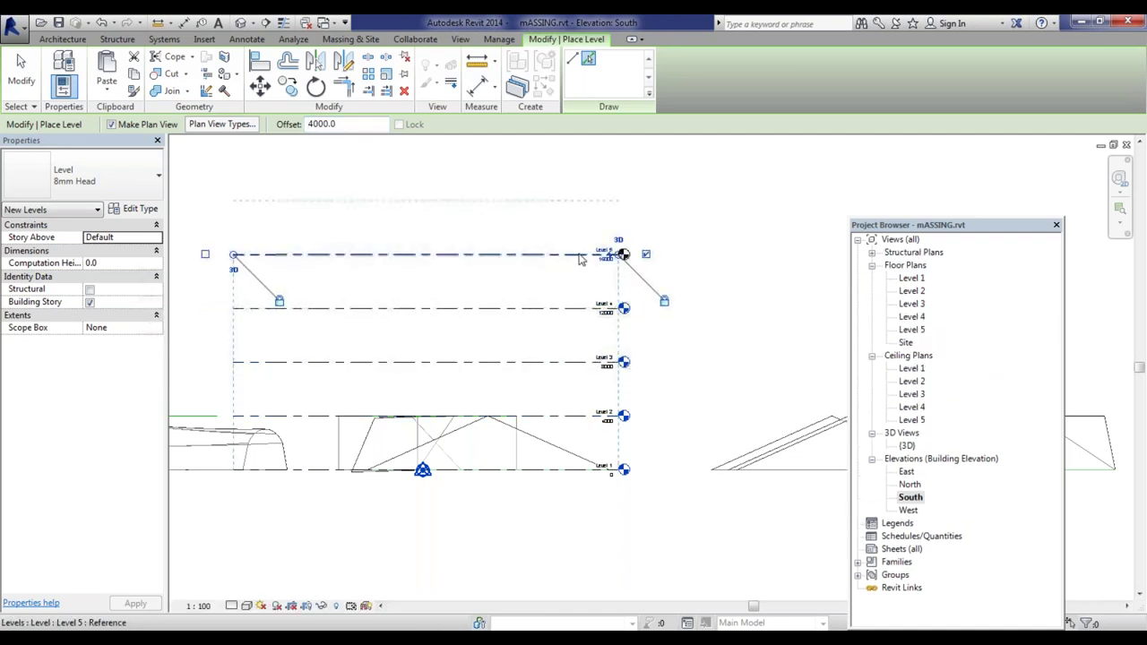
pyautogui.click(616, 254)
pyautogui.scroll(1, 638, 199)
pyautogui.scroll(-2, 623, 335)
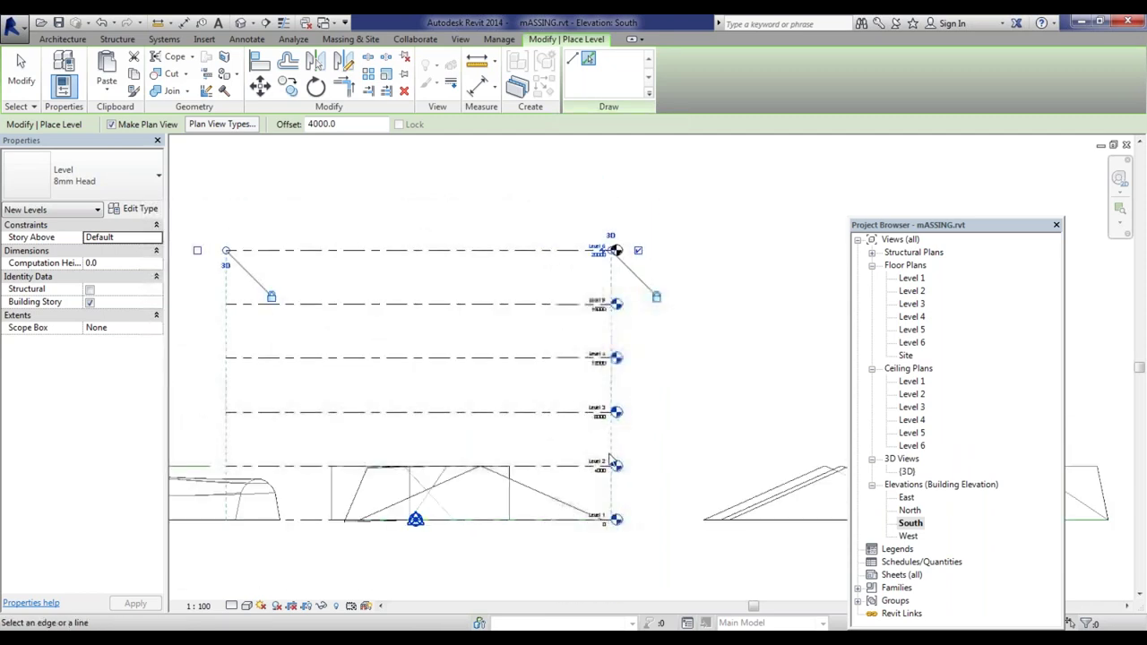
pyautogui.scroll(3, 601, 376)
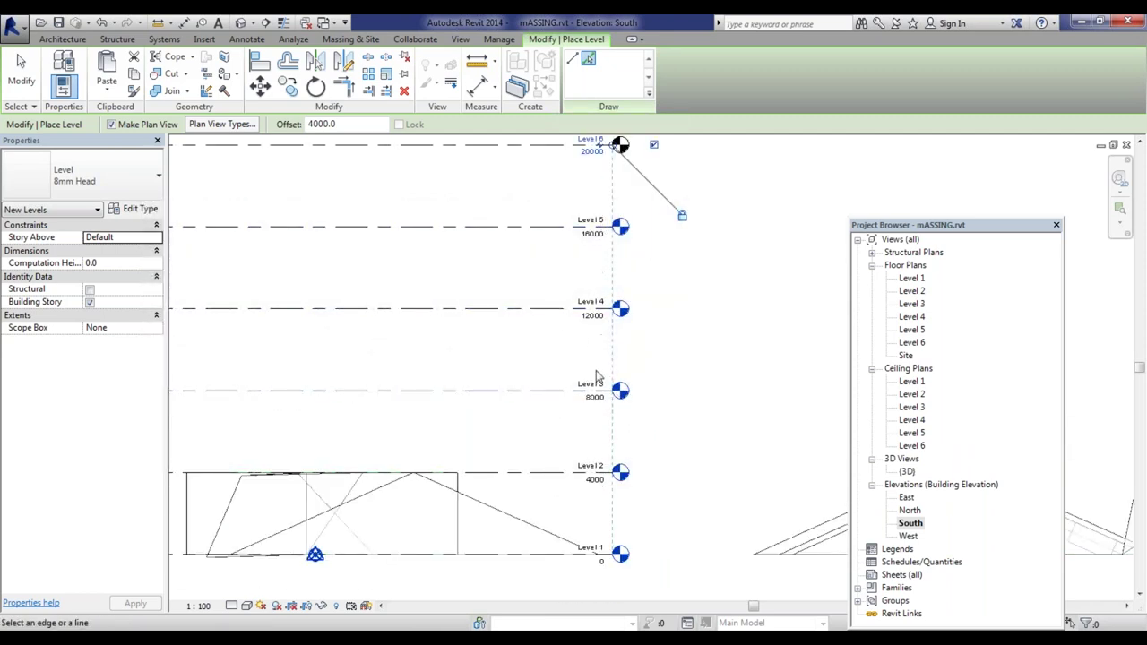
pyautogui.scroll(-2, 595, 366)
pyautogui.click(515, 245)
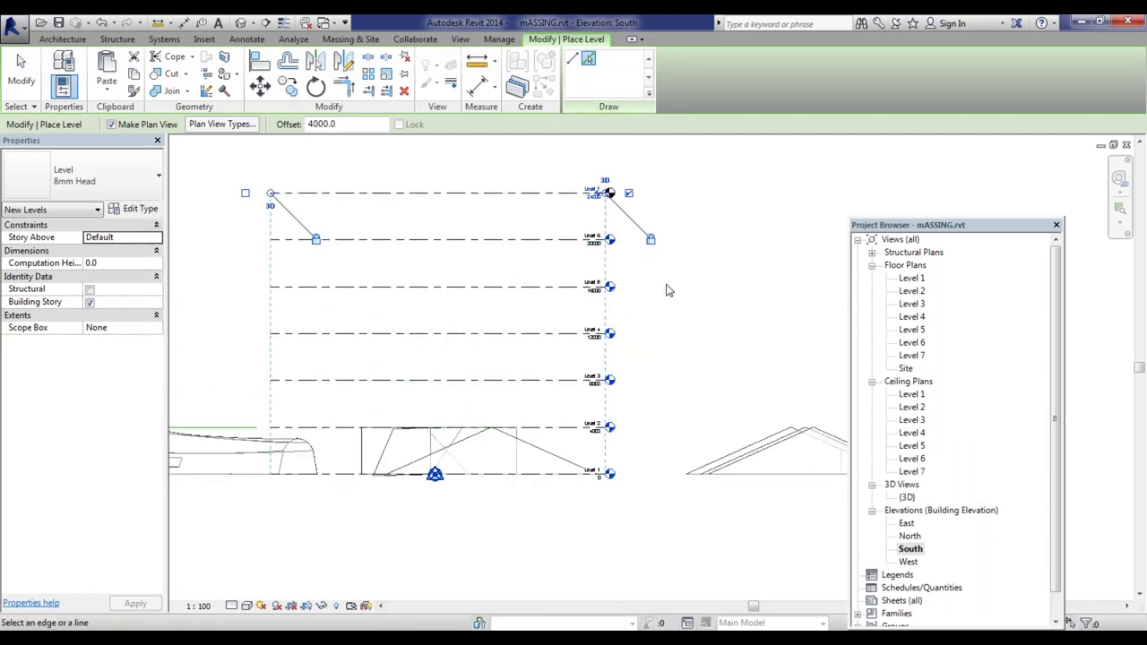
pyautogui.click(558, 193)
# Step: Review the new levels, then open the Level 1 floor plan
pyautogui.scroll(-2, 560, 233)
pyautogui.scroll(5, 582, 273)
pyautogui.scroll(-4, 608, 269)
pyautogui.scroll(5, 706, 527)
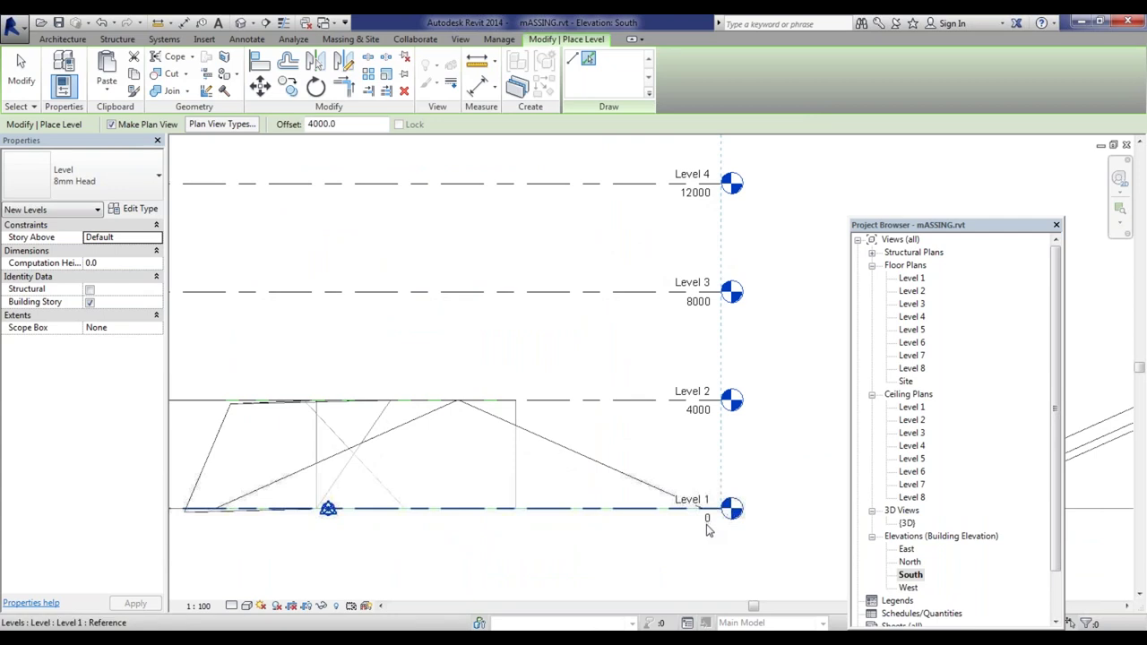
pyautogui.scroll(-3, 704, 314)
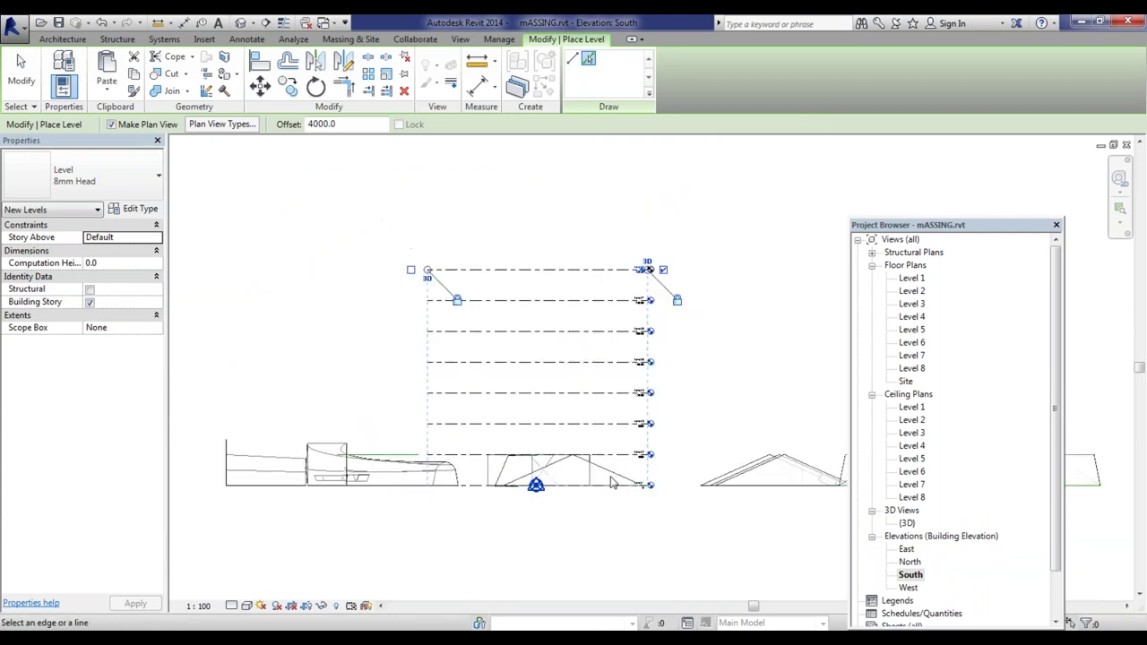
pyautogui.scroll(5, 643, 305)
pyautogui.scroll(-5, 740, 358)
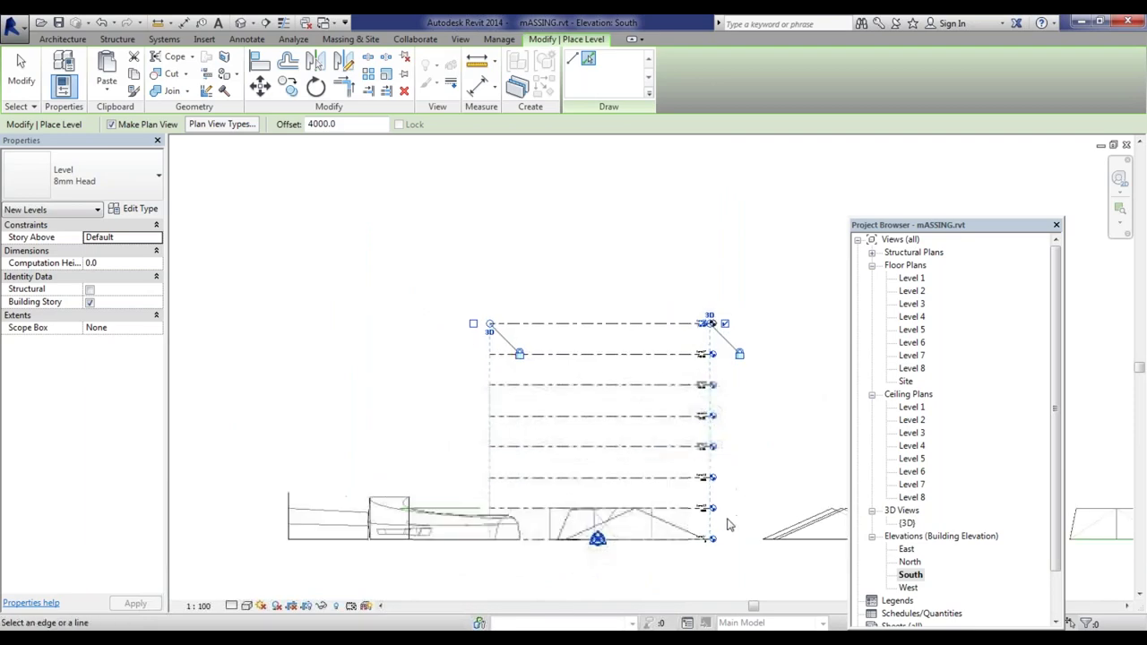
pyautogui.scroll(3, 710, 567)
pyautogui.scroll(2, 711, 578)
pyautogui.scroll(-2, 686, 573)
pyautogui.scroll(-3, 950, 331)
pyautogui.scroll(-1, 700, 375)
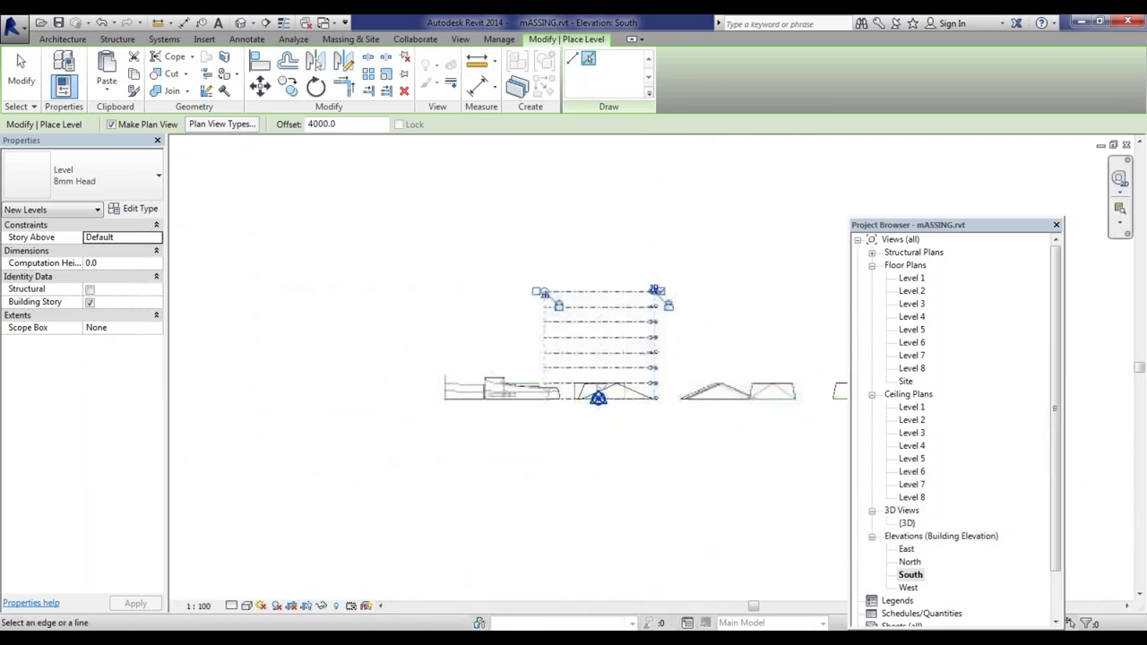
pyautogui.doubleClick(912, 277)
# Step: Start a new In-Place Mass from the Massing & Site tools
pyautogui.scroll(-2, 525, 392)
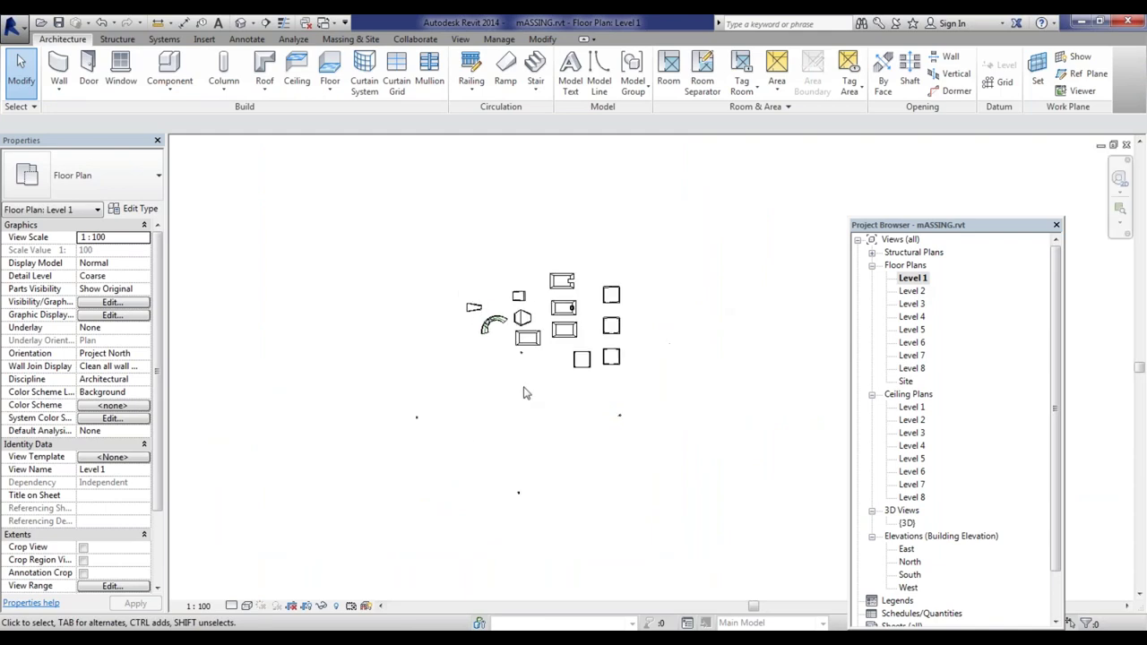
pyautogui.scroll(2, 528, 436)
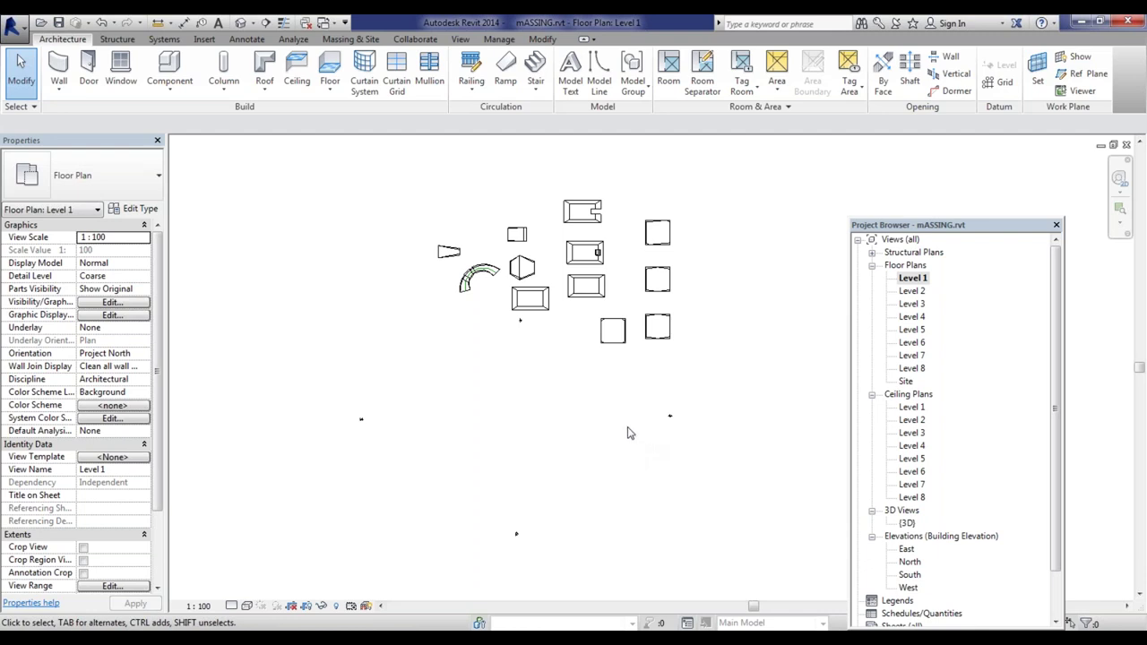
pyautogui.click(351, 39)
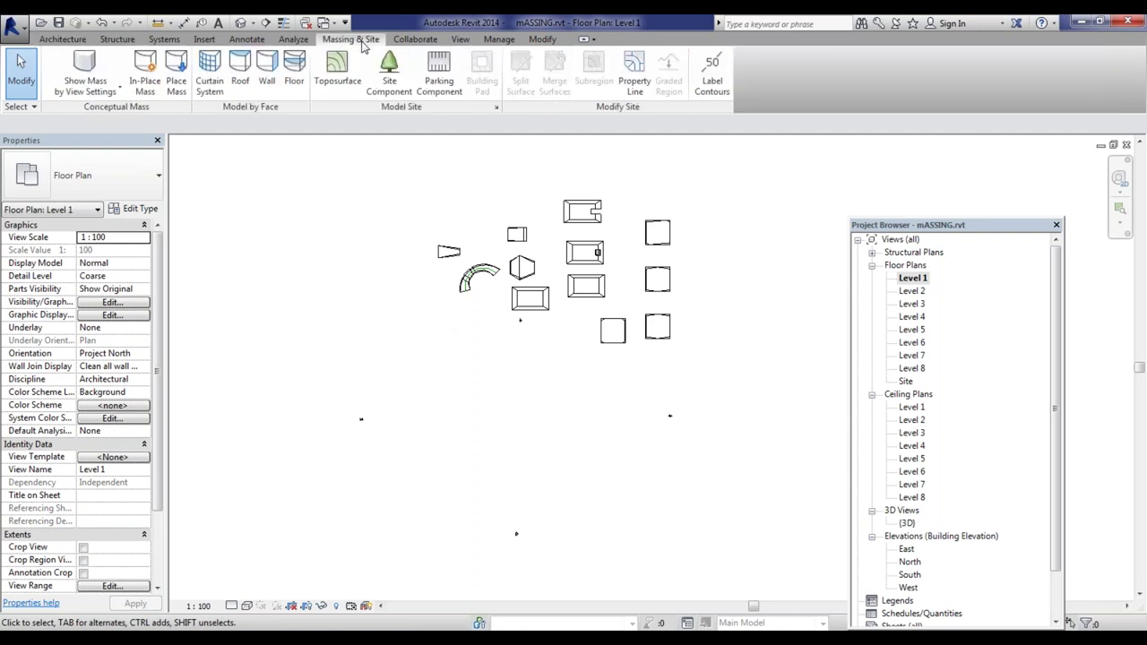
pyautogui.click(155, 73)
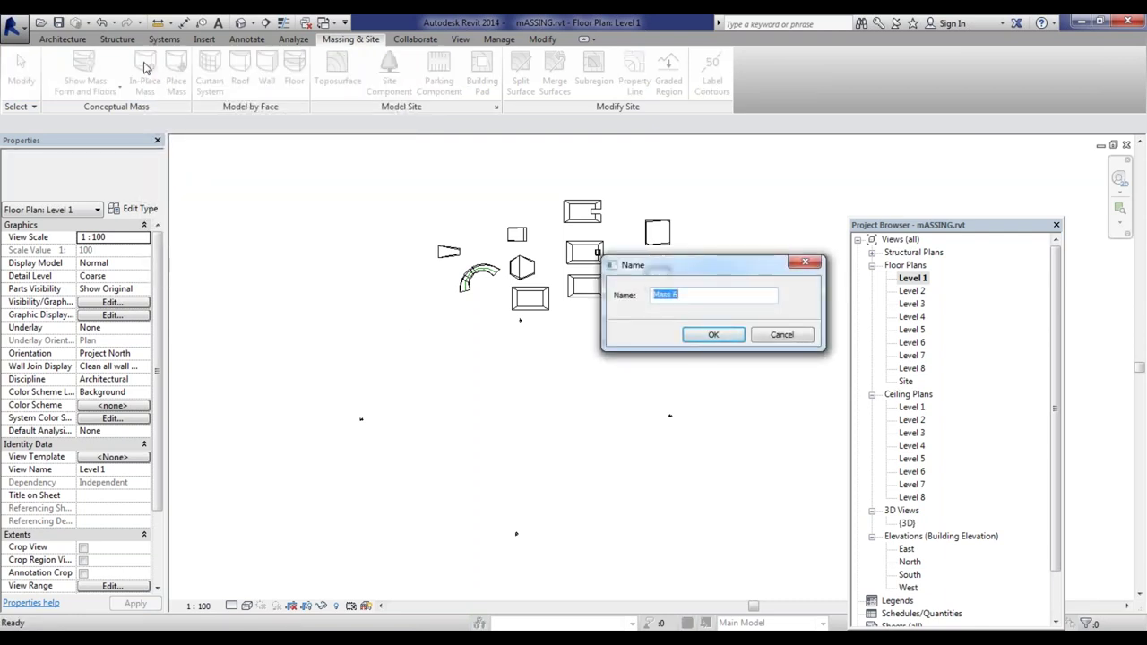
# Step: Name the in-place mass with text starting 'Vertical Form Multi Flo' and enter the mass editor
pyautogui.write('Virtuc')
pyautogui.press('BackSpace')
pyautogui.press('BackSpace')
pyautogui.press('BackSpace')
pyautogui.press('BackSpace')
pyautogui.press('BackSpace')
pyautogui.press('BackSpace')
pyautogui.write('Ver')
pyautogui.write('or')
pyautogui.press('Return')
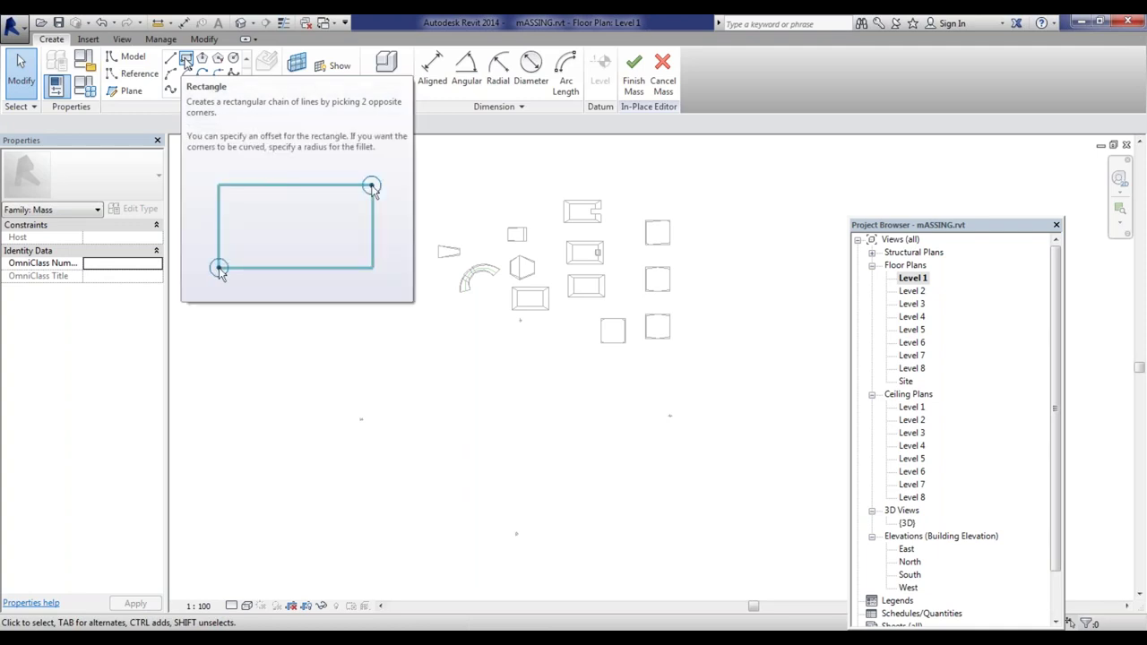
# Step: Sketch a 91000 × 62000 rectangle on Level 1 below the existing masses
pyautogui.click(185, 59)
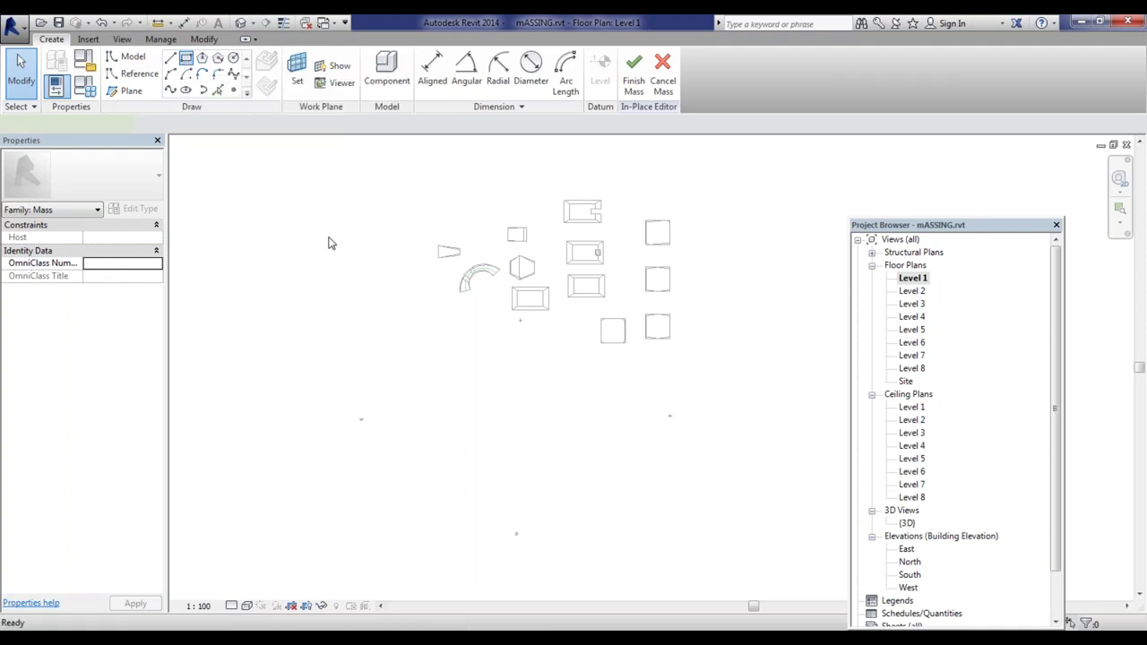
pyautogui.click(492, 346)
pyautogui.click(550, 395)
pyautogui.click(424, 385)
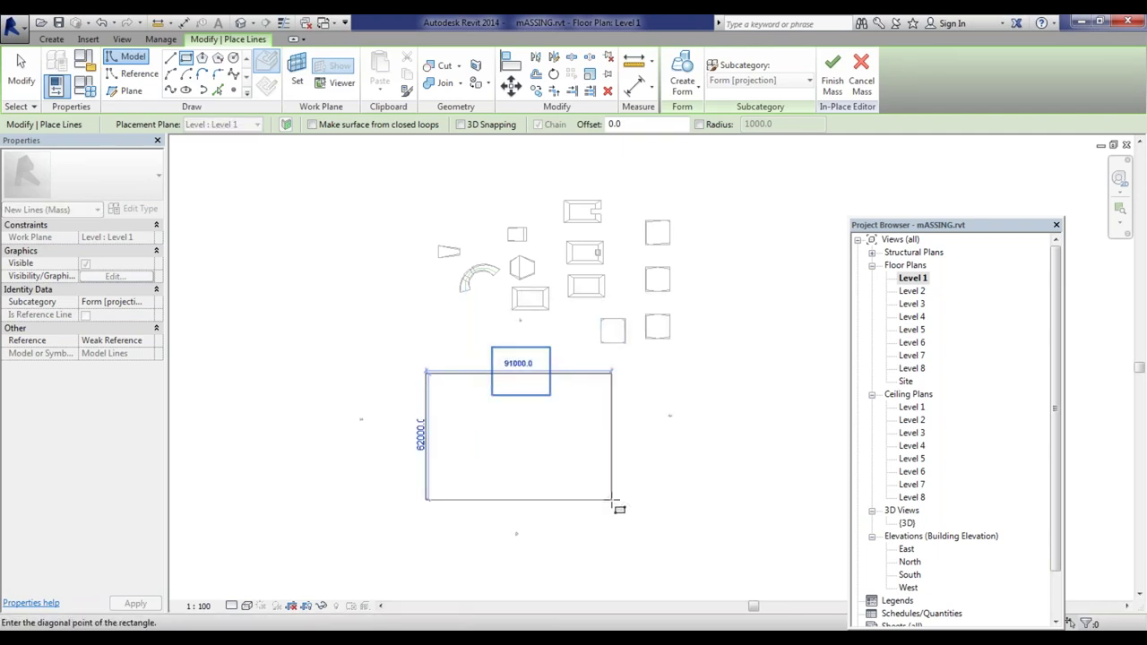
pyautogui.click(612, 499)
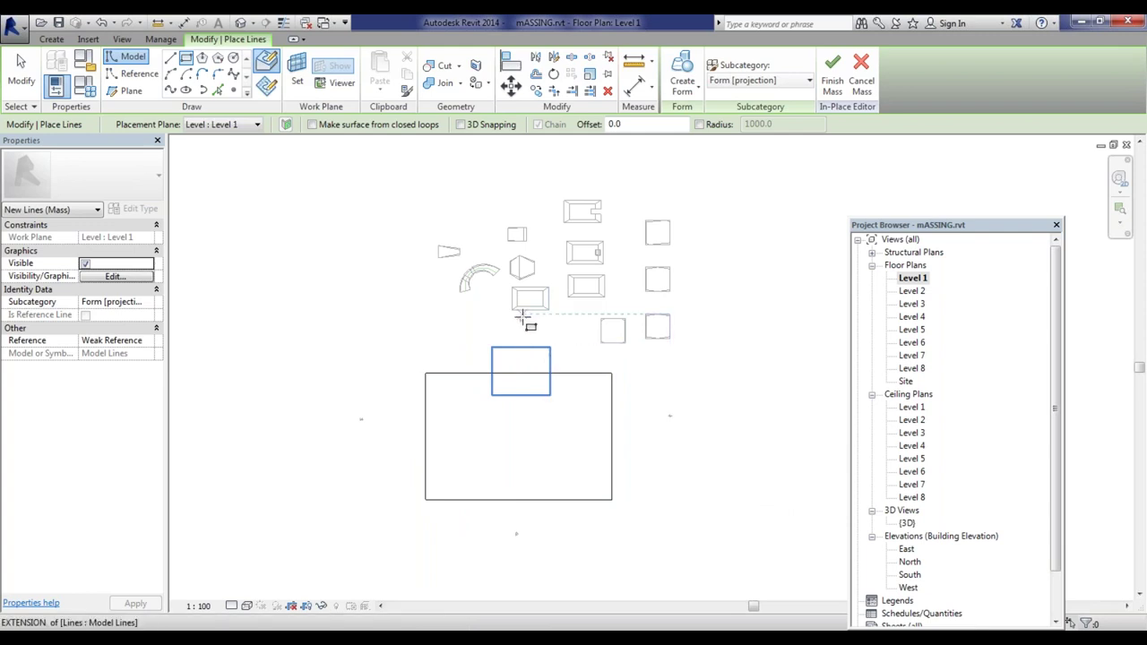
# Step: Open the Level 3 floor plan
pyautogui.scroll(3, 537, 346)
pyautogui.scroll(1, 538, 462)
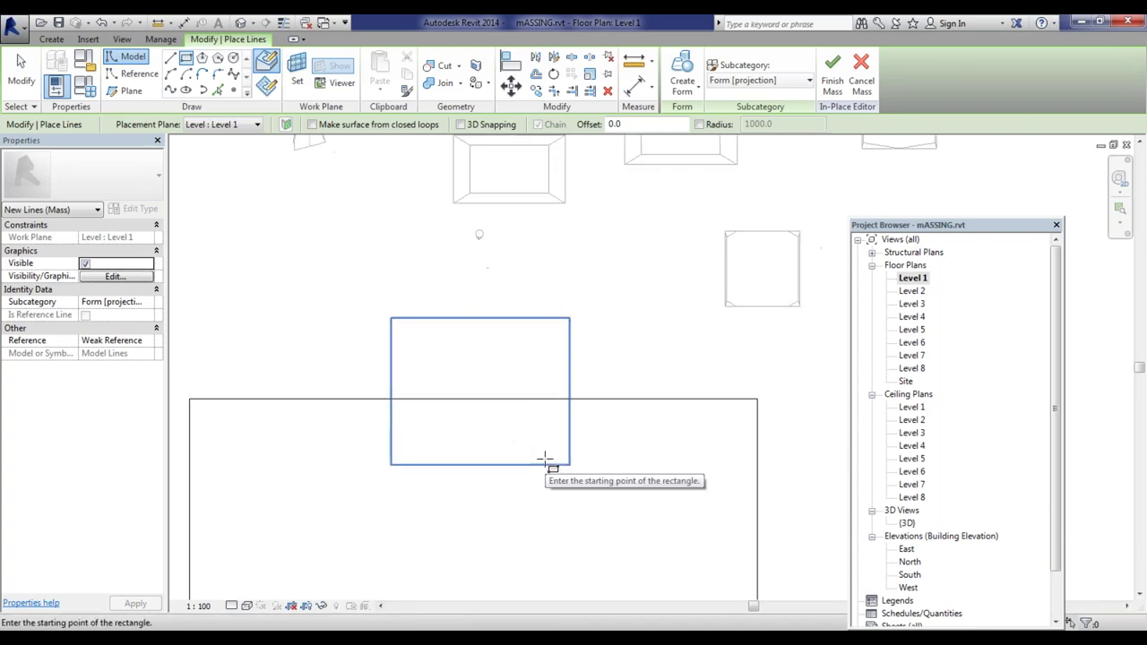
pyautogui.scroll(-2, 515, 309)
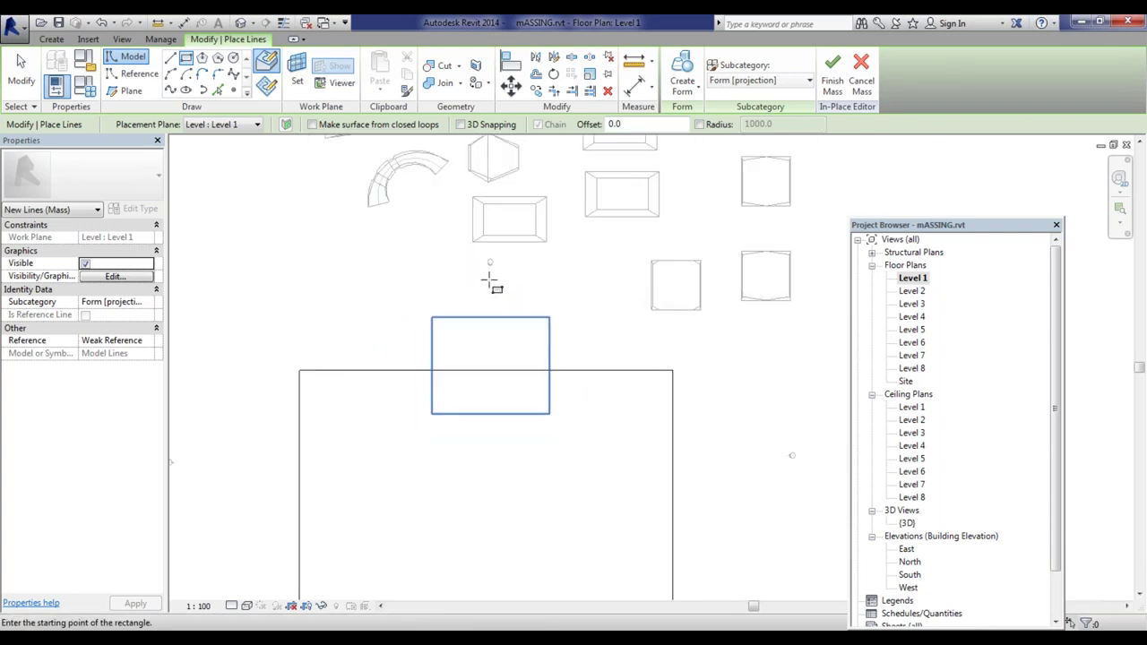
pyautogui.scroll(-1, 492, 279)
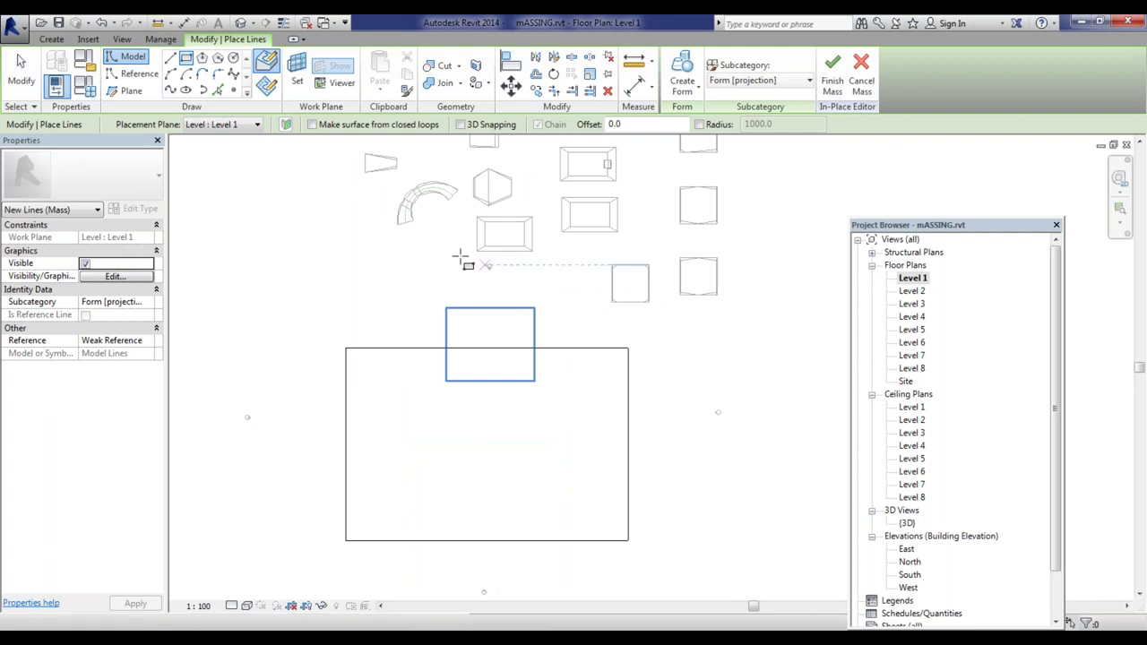
pyautogui.scroll(-1, 492, 361)
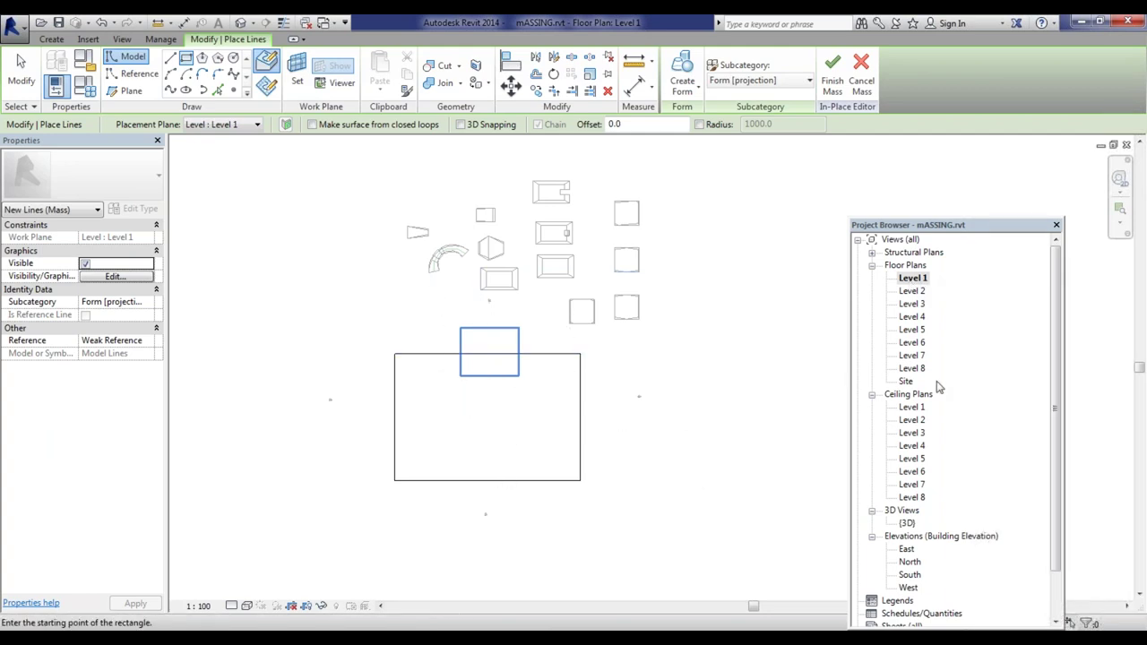
pyautogui.doubleClick(917, 305)
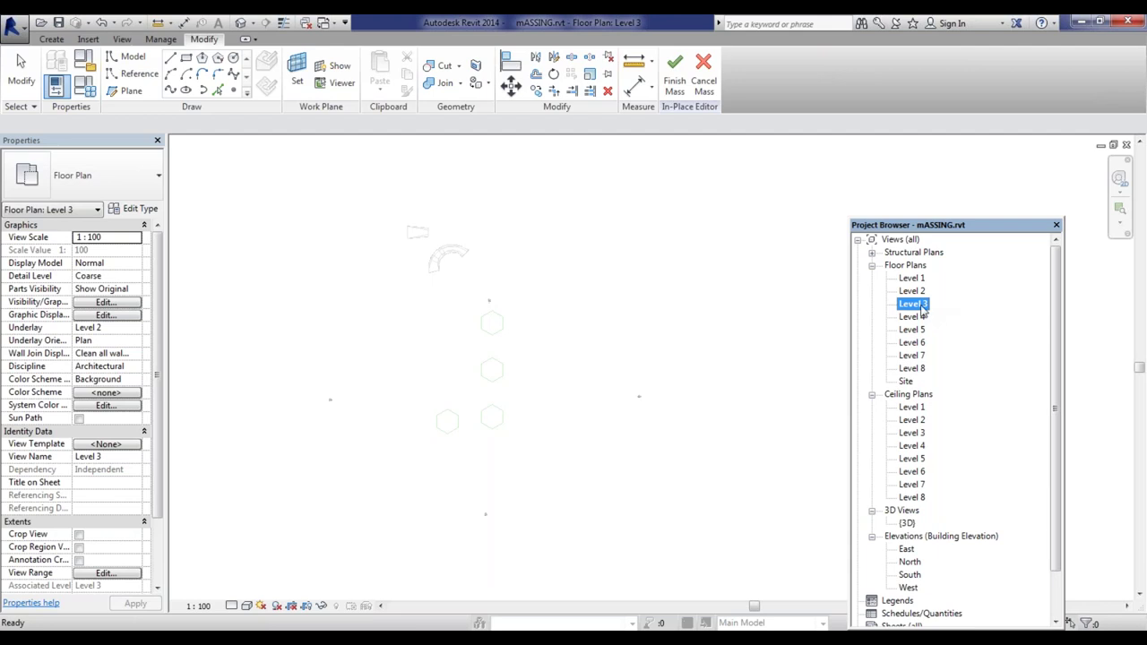
# Step: Show Level 1 as the underlay in the Level 3 plan, abandoning an initial rectangle attempt
pyautogui.click(136, 328)
pyautogui.click(99, 341)
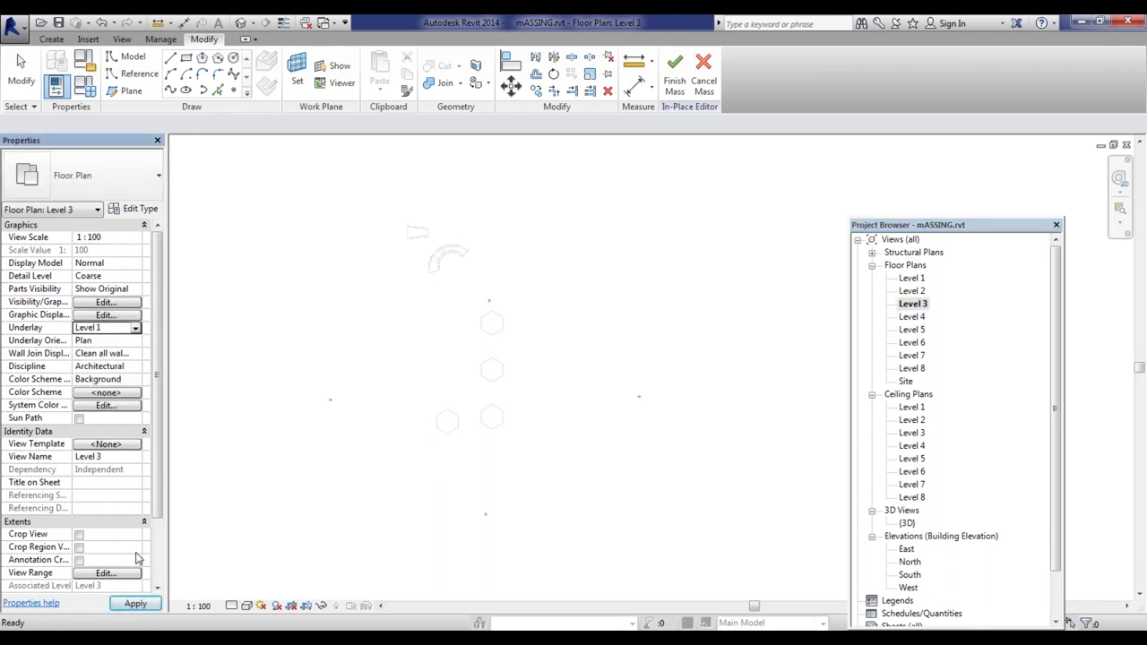
pyautogui.click(135, 603)
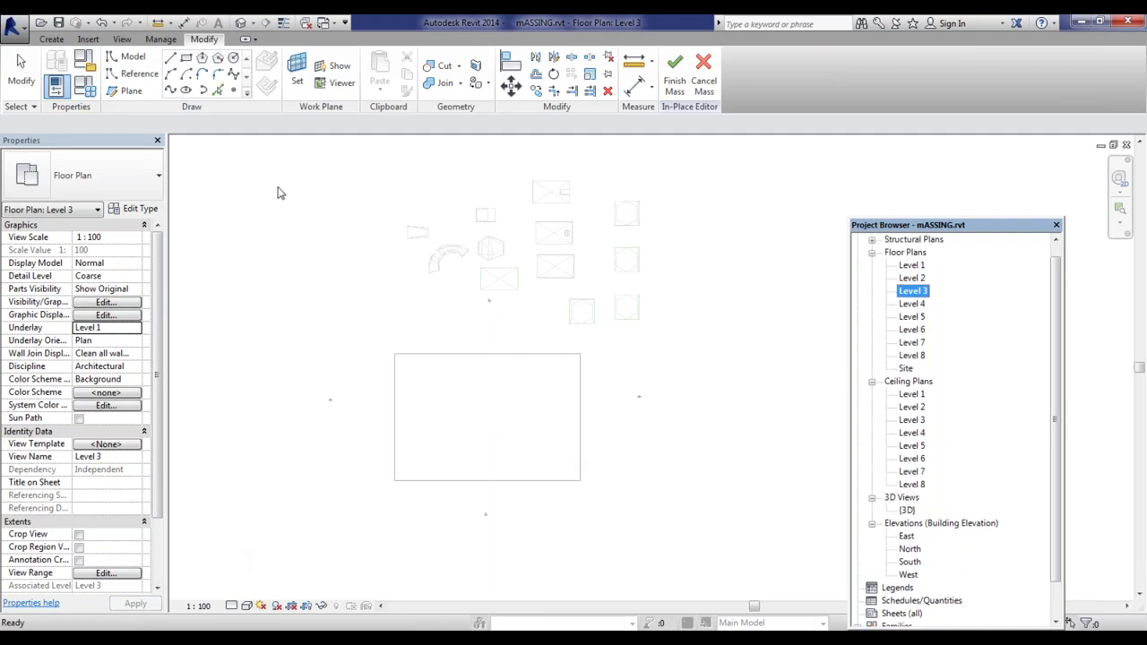
pyautogui.click(186, 56)
pyautogui.click(460, 181)
pyautogui.click(518, 433)
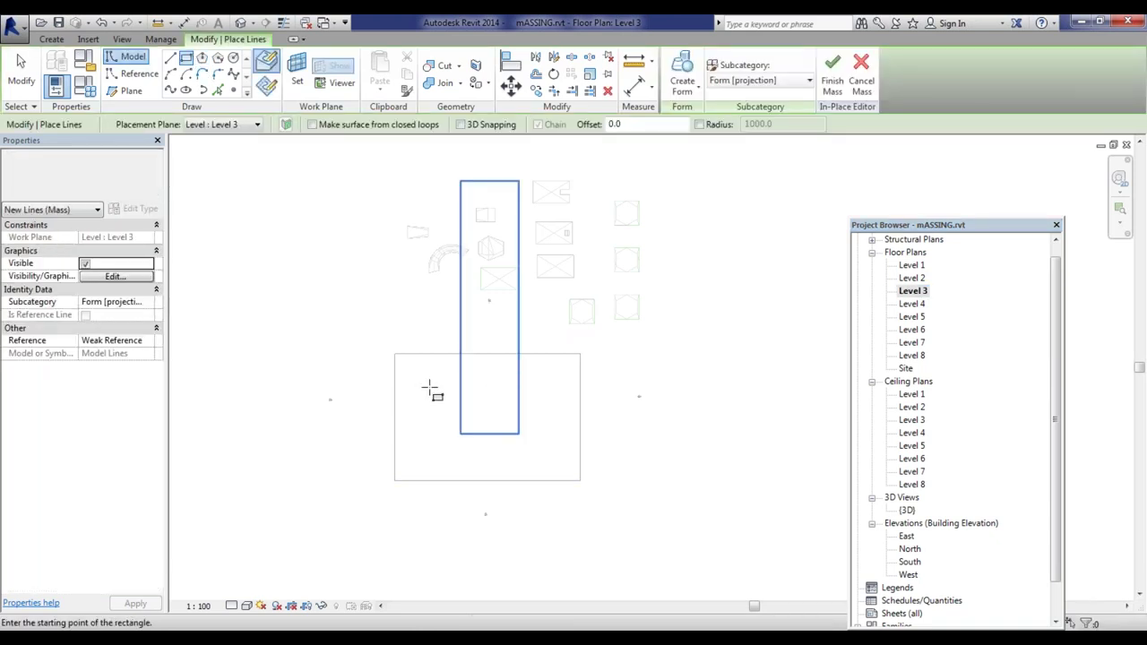
pyautogui.click(430, 386)
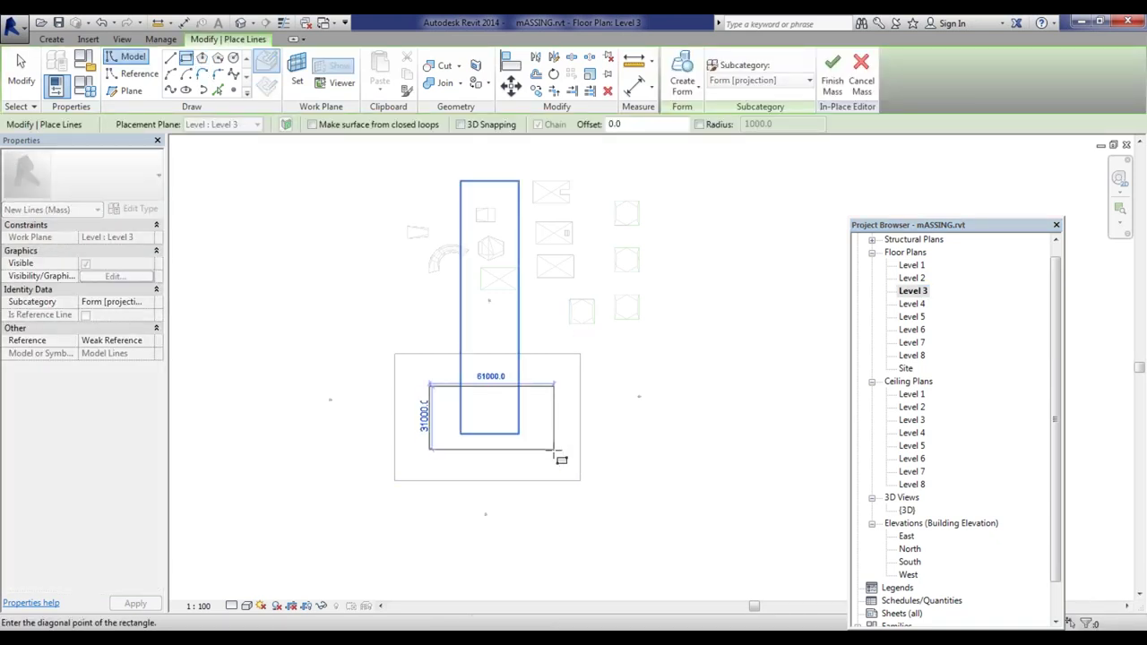
pyautogui.scroll(1, 555, 453)
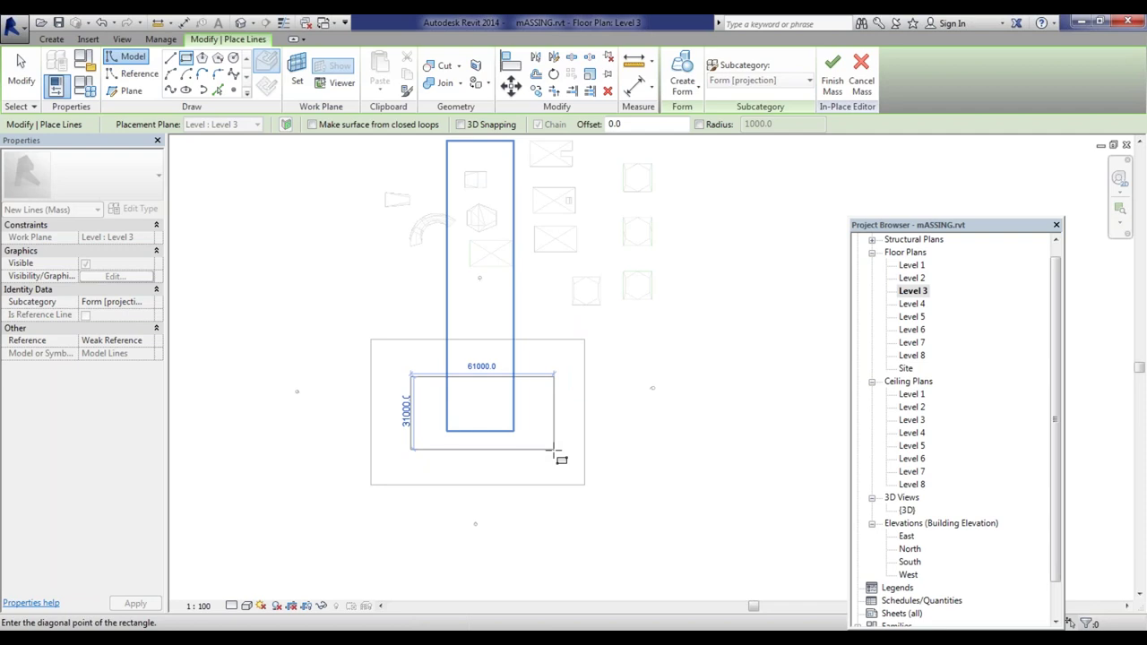
pyautogui.scroll(-1, 556, 452)
pyautogui.press('Escape')
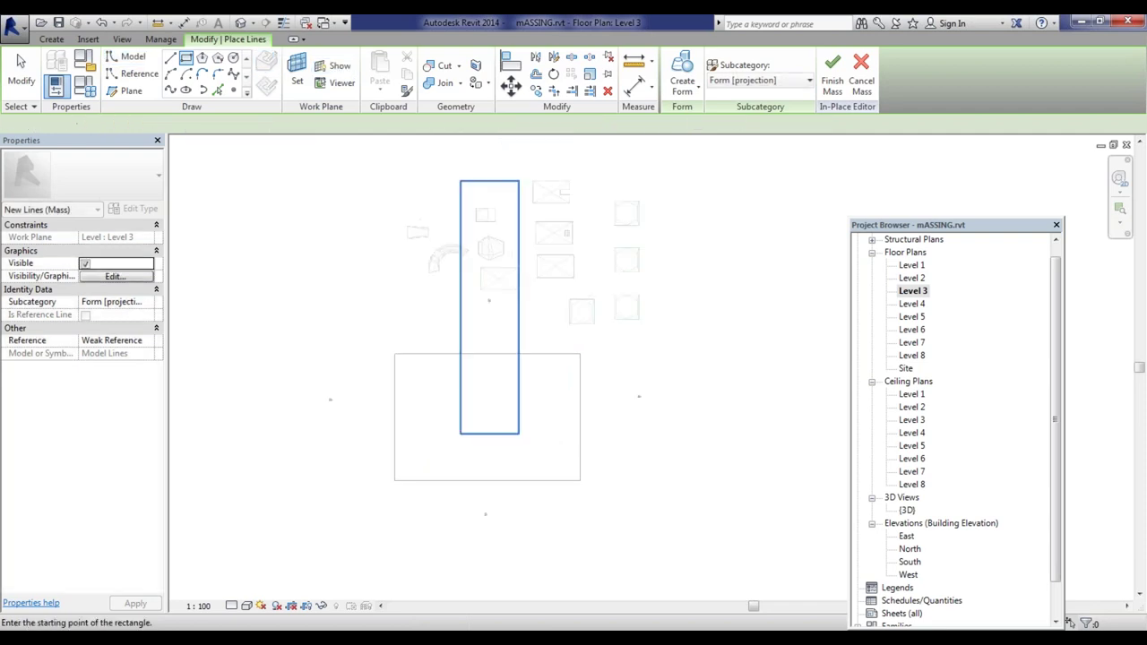
# Step: Draw a diagonal guide mass line from the outline's top-left to lower-right corner
pyautogui.click(171, 58)
pyautogui.click(395, 355)
pyautogui.click(580, 479)
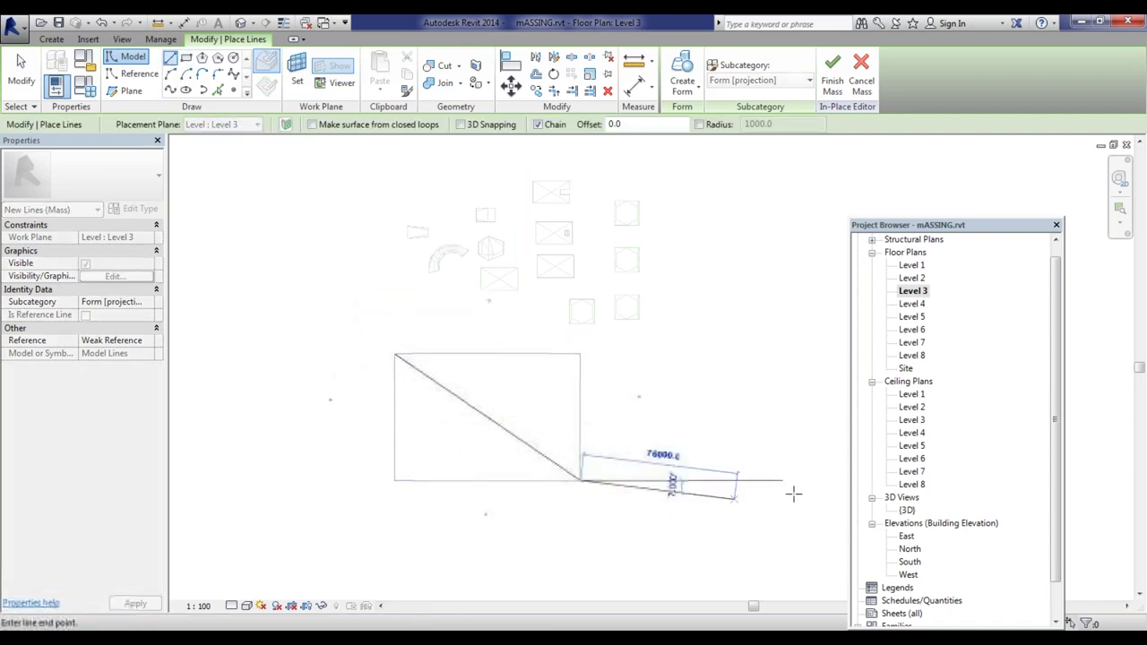
pyautogui.press('Escape')
pyautogui.press('Escape')
pyautogui.click(543, 455)
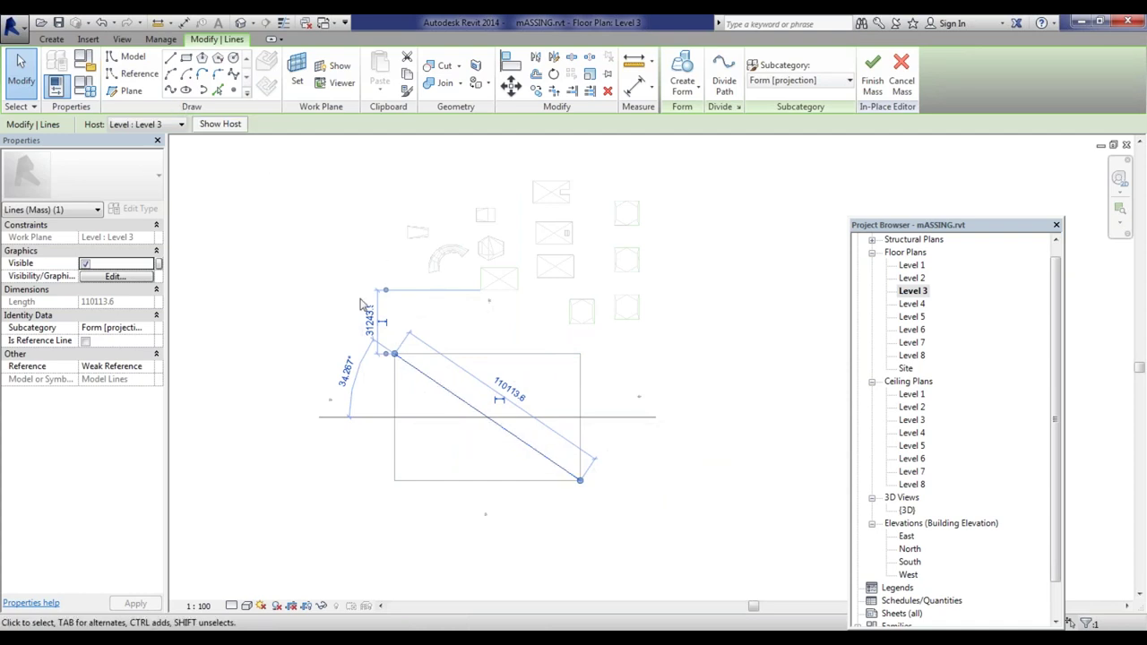
pyautogui.scroll(2, 495, 435)
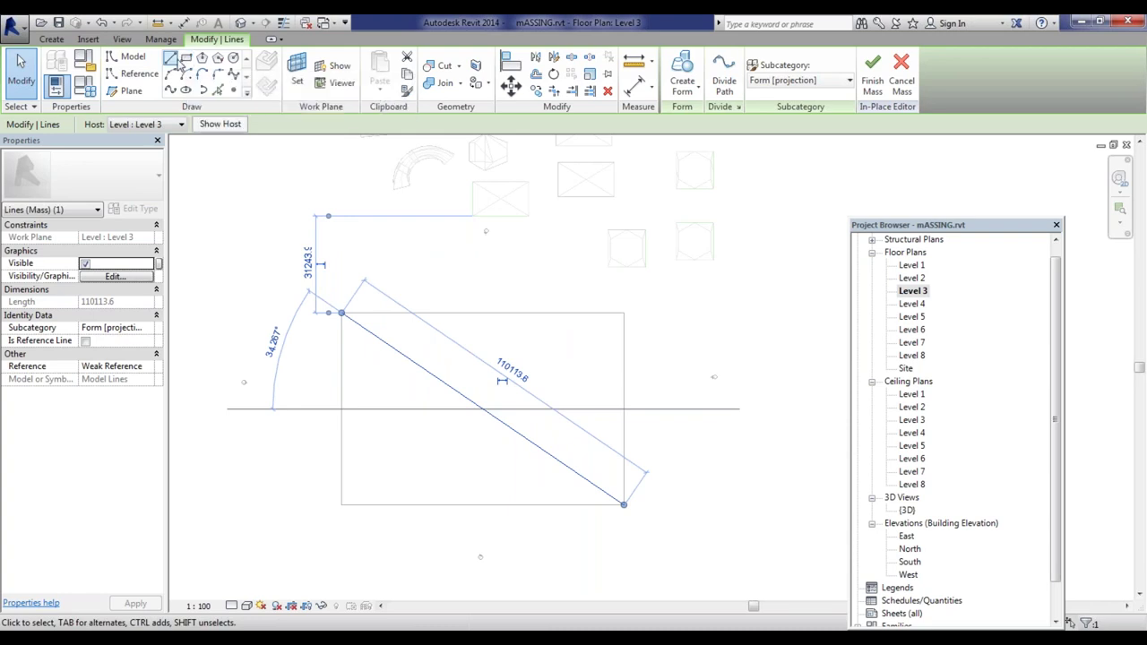
# Step: Sketch the 60288.6 × 41075.8 rectangle snapped to the diagonal, then delete the diagonal
pyautogui.click(187, 58)
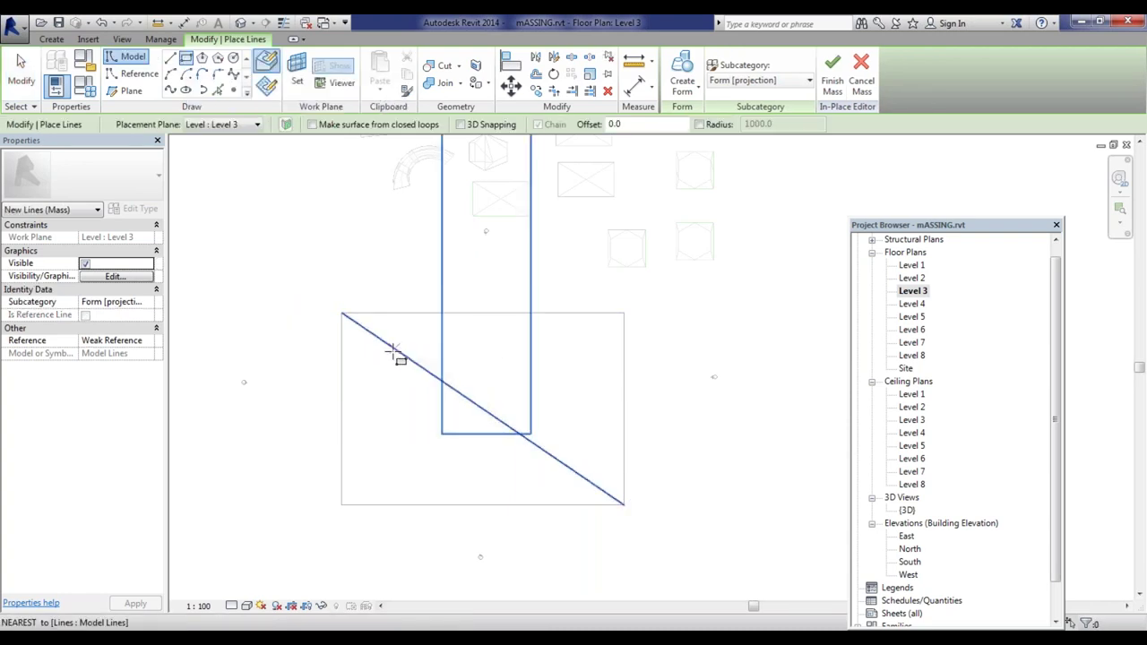
pyautogui.click(395, 348)
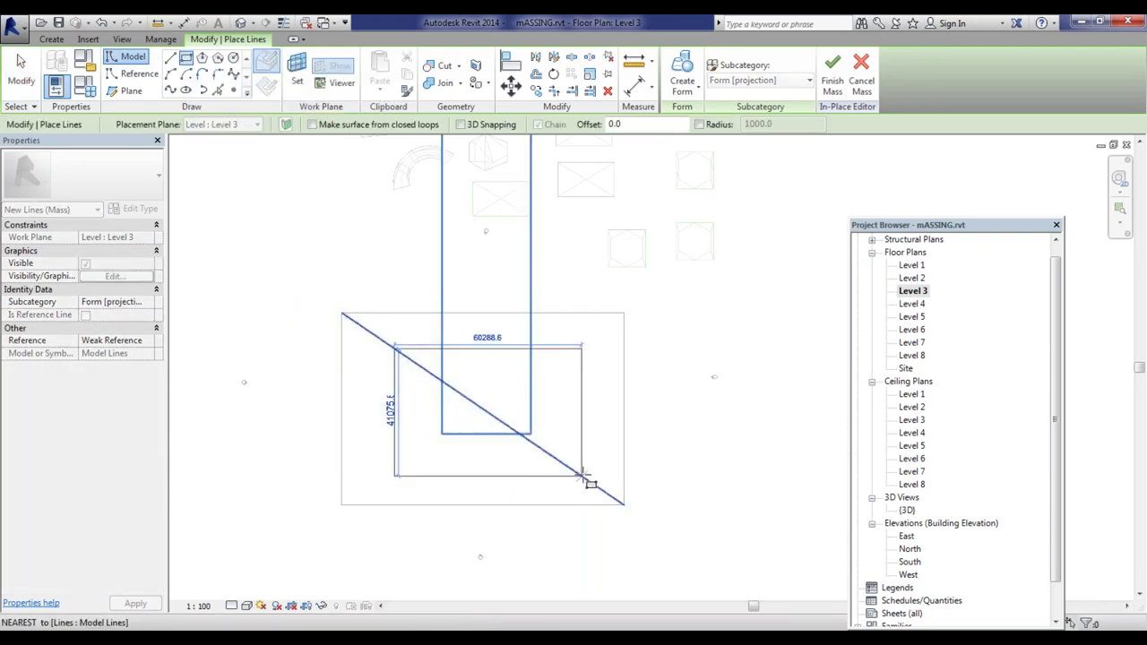
pyautogui.click(584, 477)
pyautogui.press('Escape')
pyautogui.press('Escape')
pyautogui.scroll(4, 609, 477)
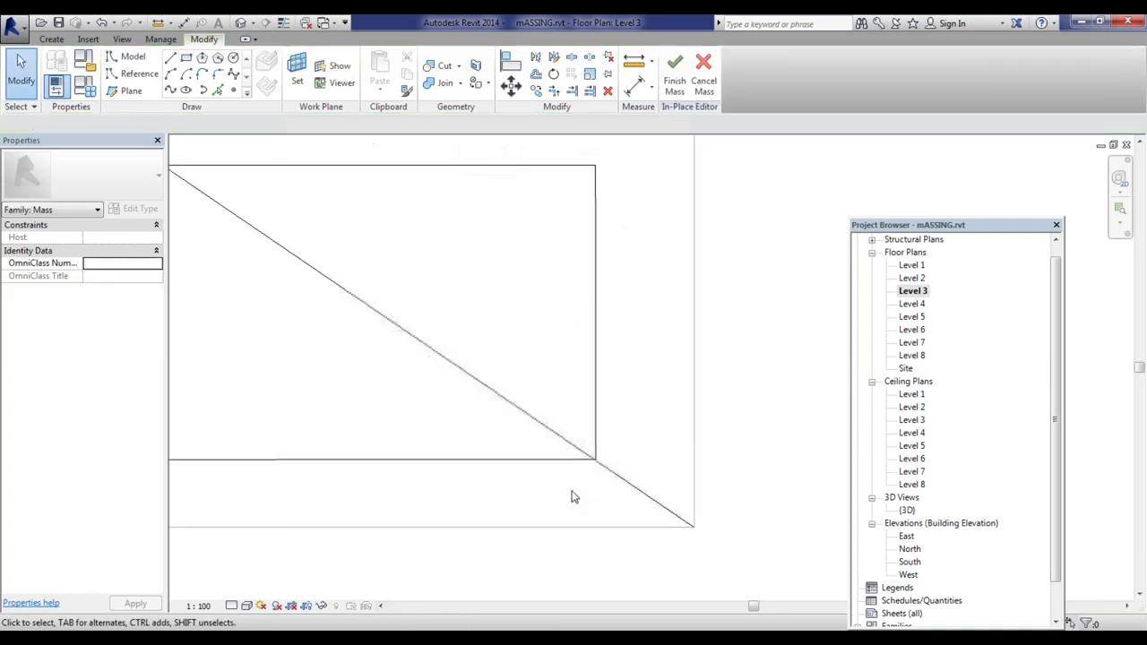
pyautogui.scroll(-2, 660, 495)
pyautogui.scroll(4, 341, 287)
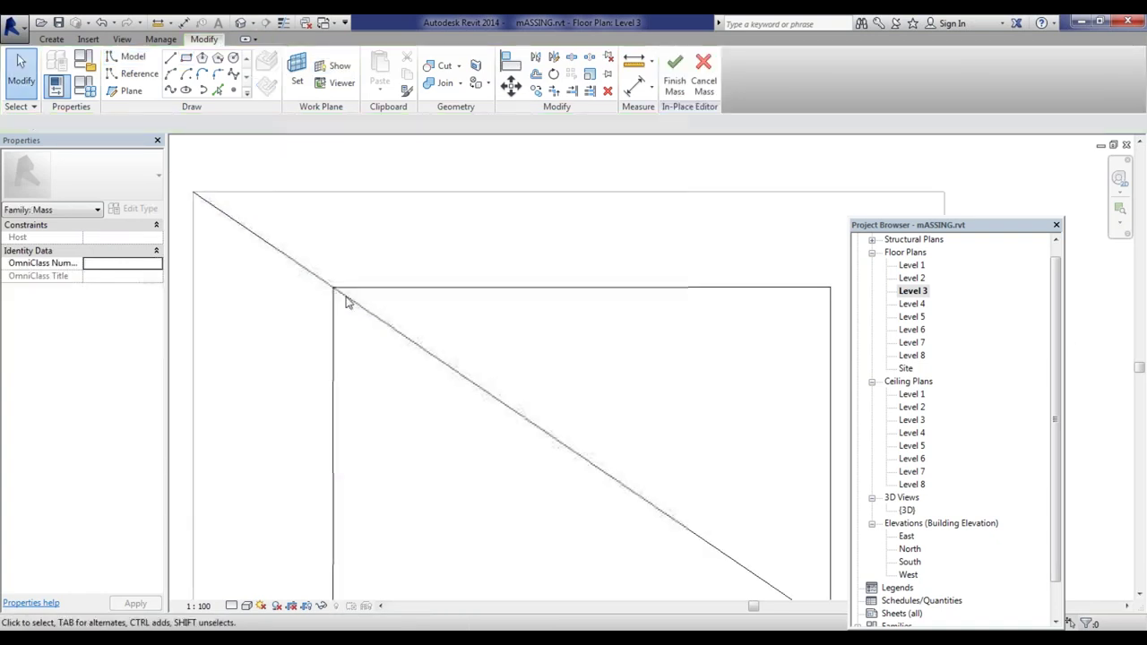
pyautogui.scroll(-3, 328, 269)
pyautogui.scroll(-2, 565, 306)
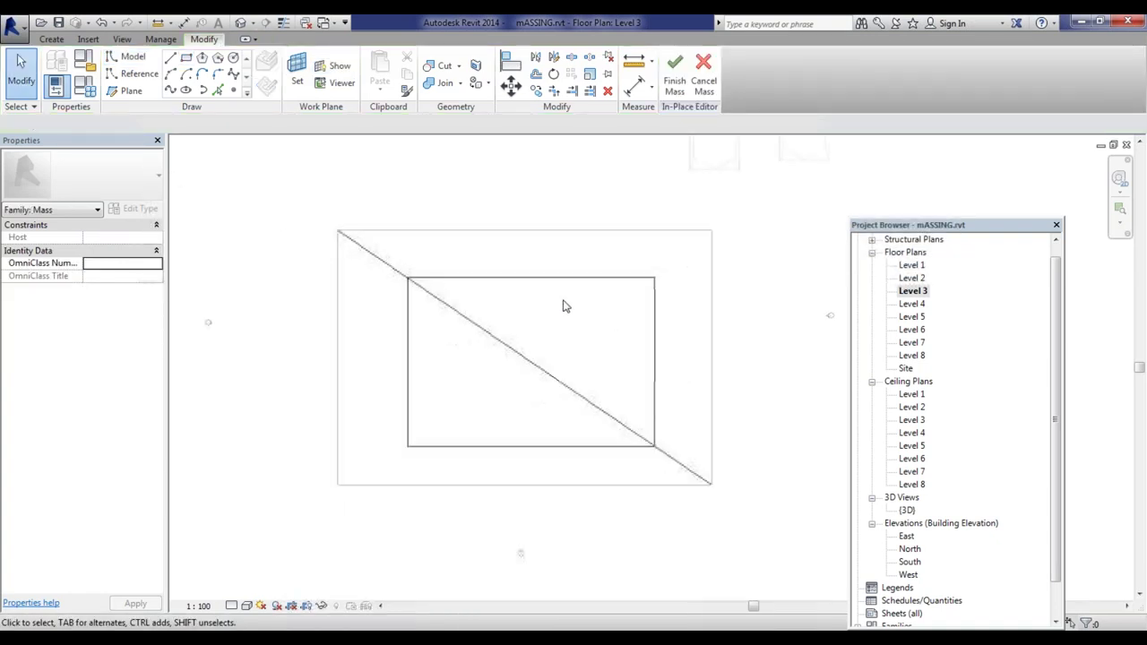
pyautogui.click(563, 385)
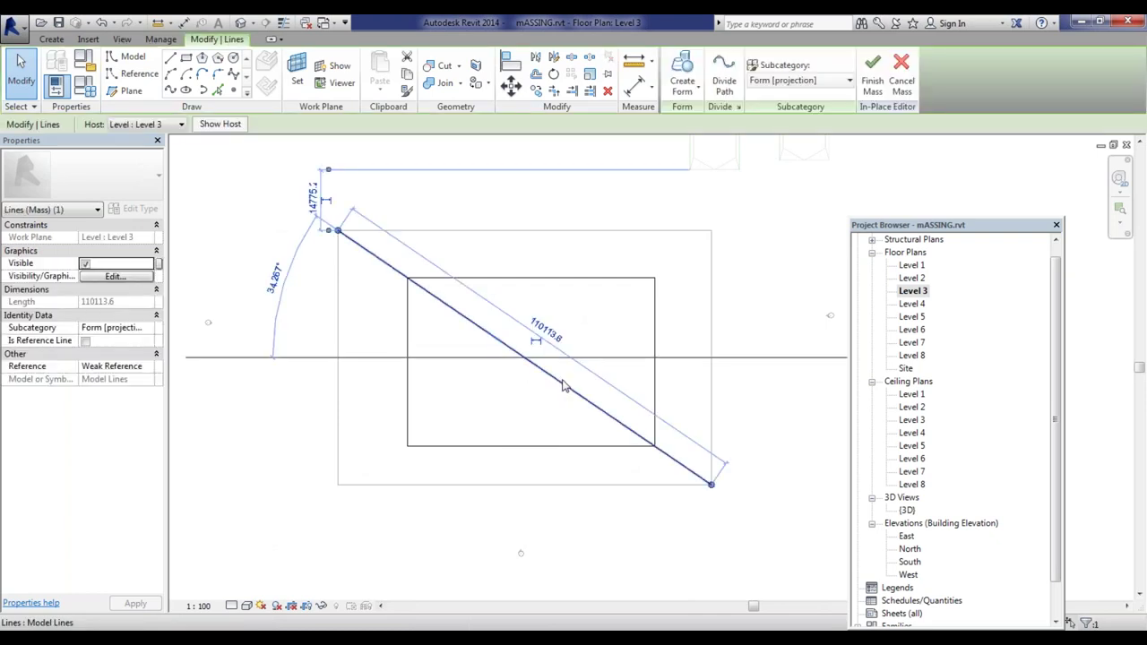
pyautogui.press('Delete')
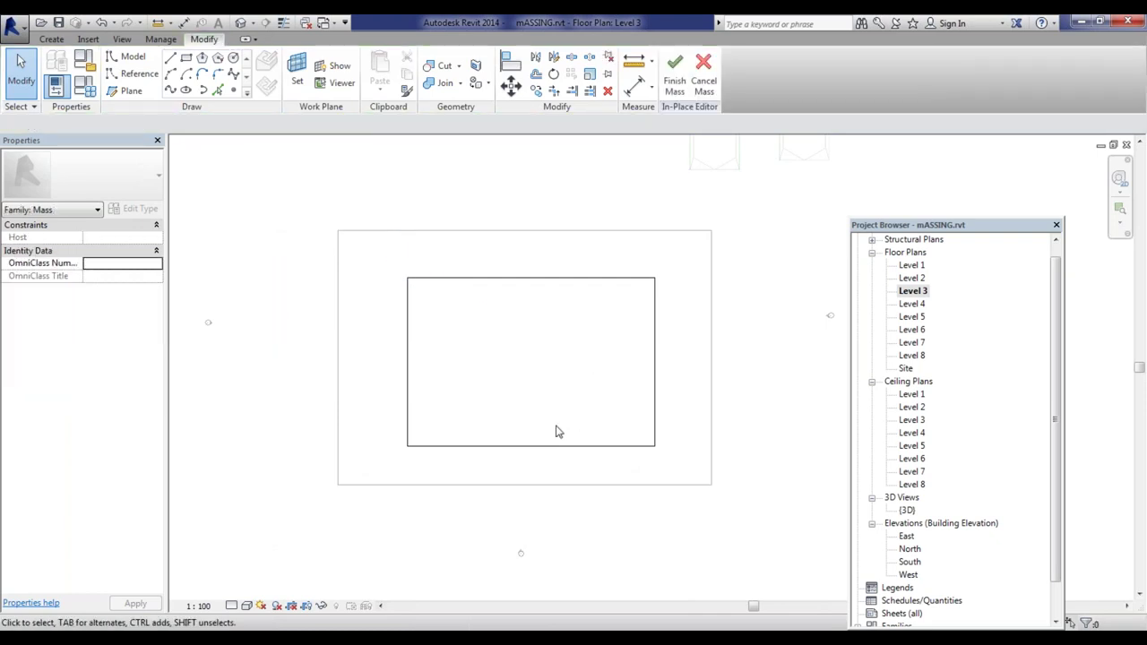
# Step: Delete the rectangle's short sides and draw an outward-bowing start-end arc on the left
pyautogui.click(408, 367)
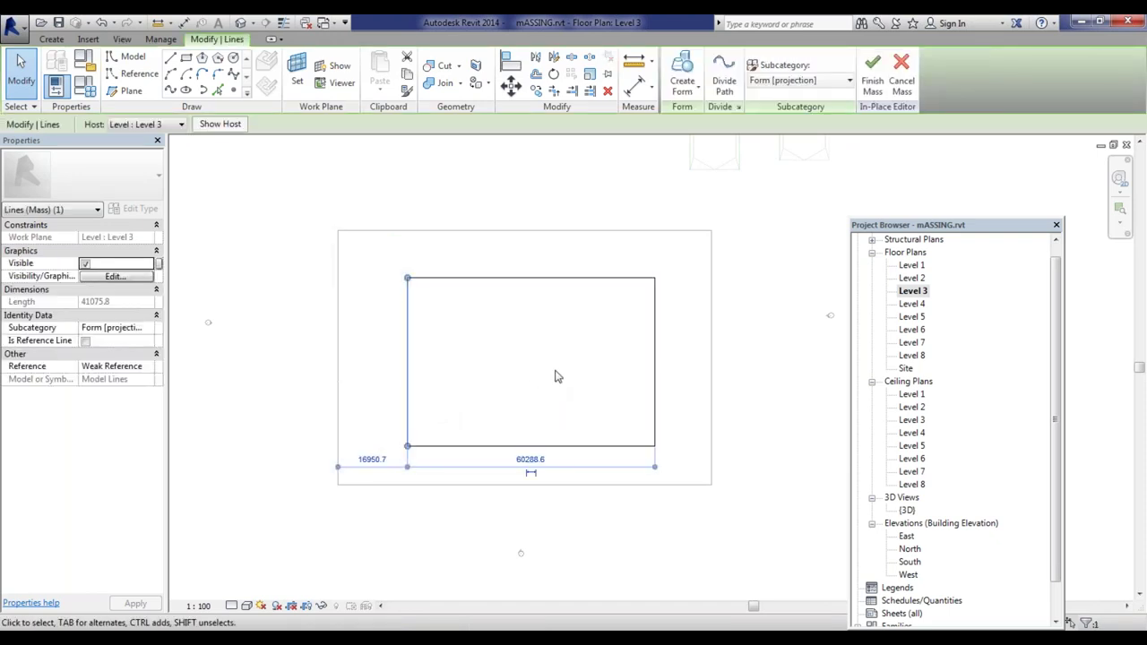
pyautogui.click(614, 375)
pyautogui.click(657, 366)
pyautogui.press('Delete')
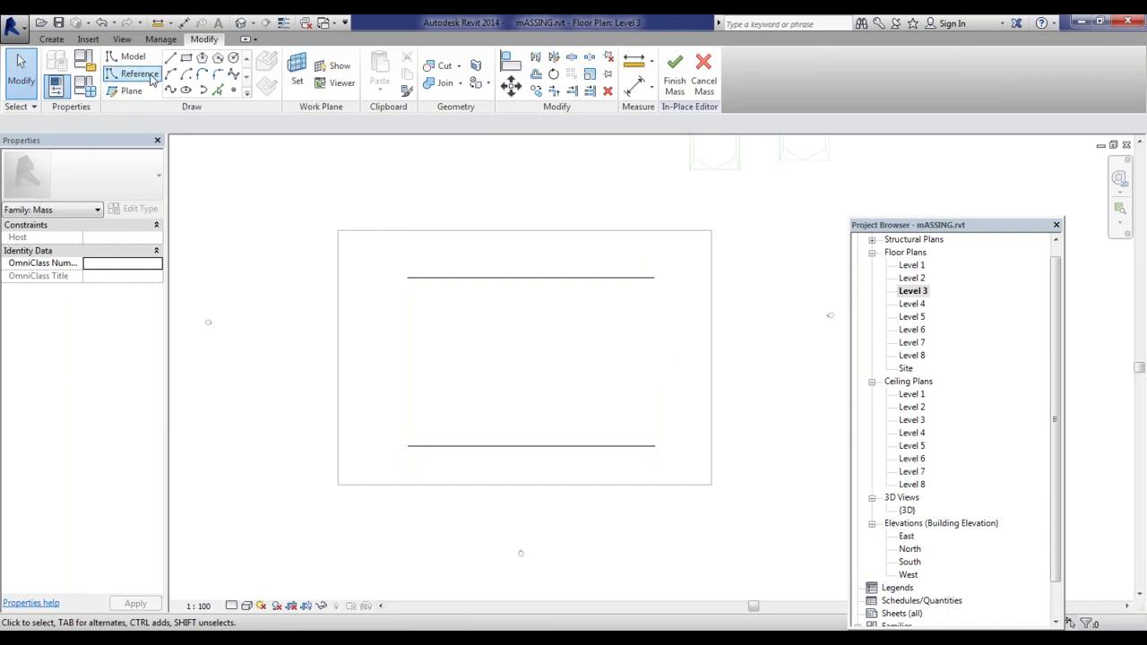
pyautogui.click(132, 57)
pyautogui.click(407, 446)
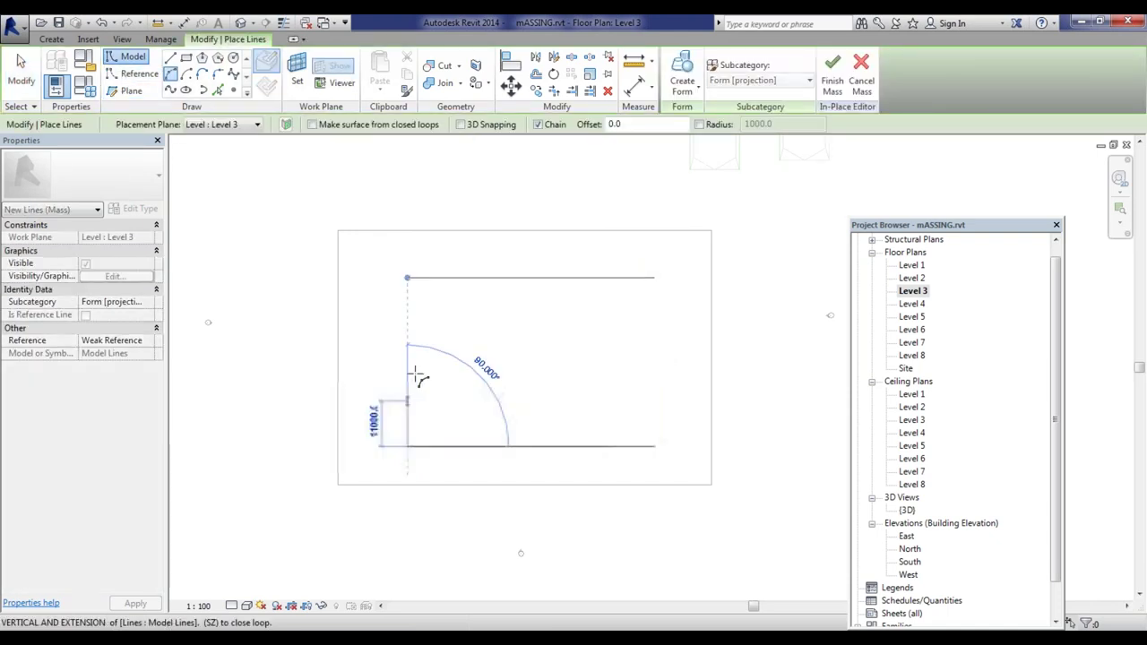
pyautogui.click(407, 278)
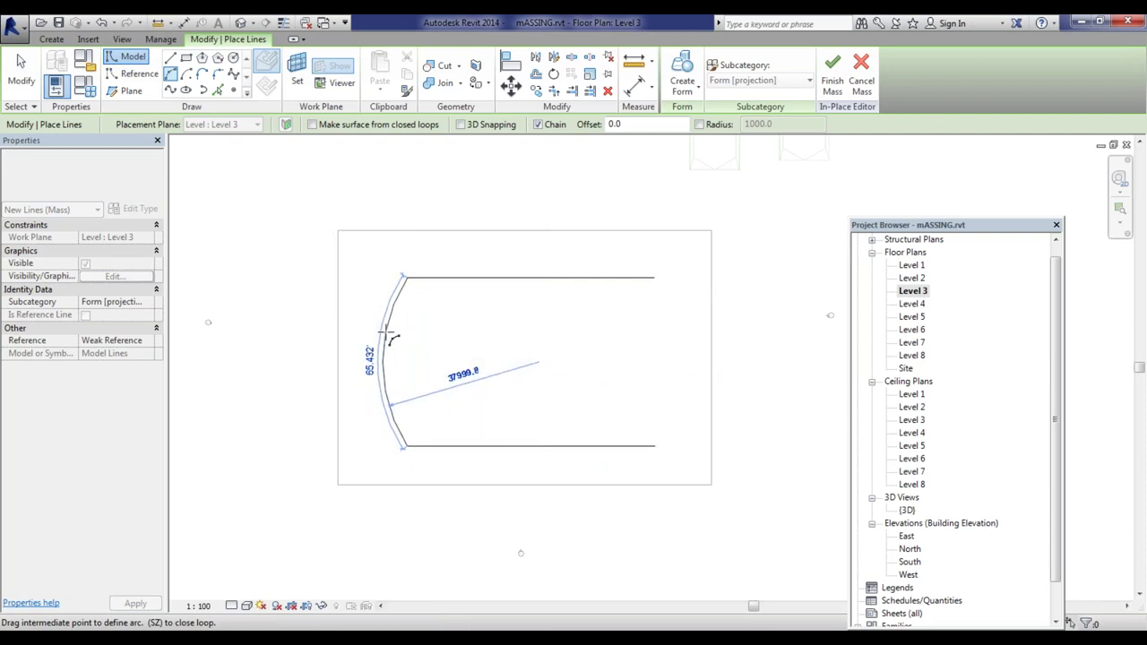
pyautogui.click(385, 337)
pyautogui.press('Escape')
pyautogui.press('Escape')
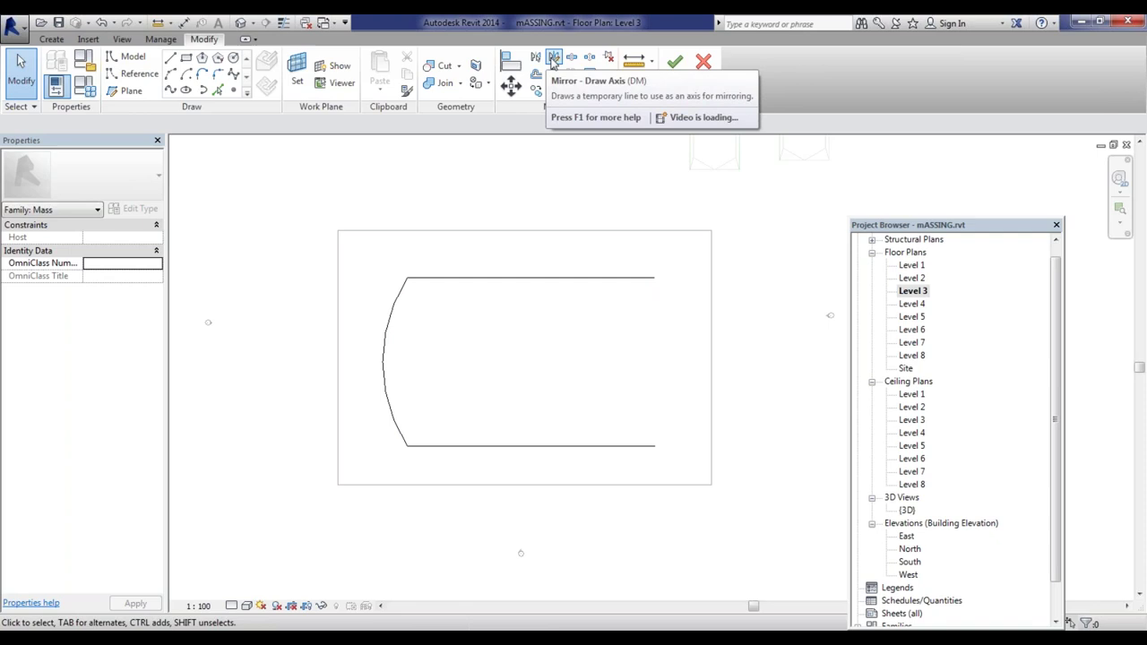
# Step: Mirror a copy of the left arc about an axis through the top and bottom midpoints
pyautogui.press('Tab')
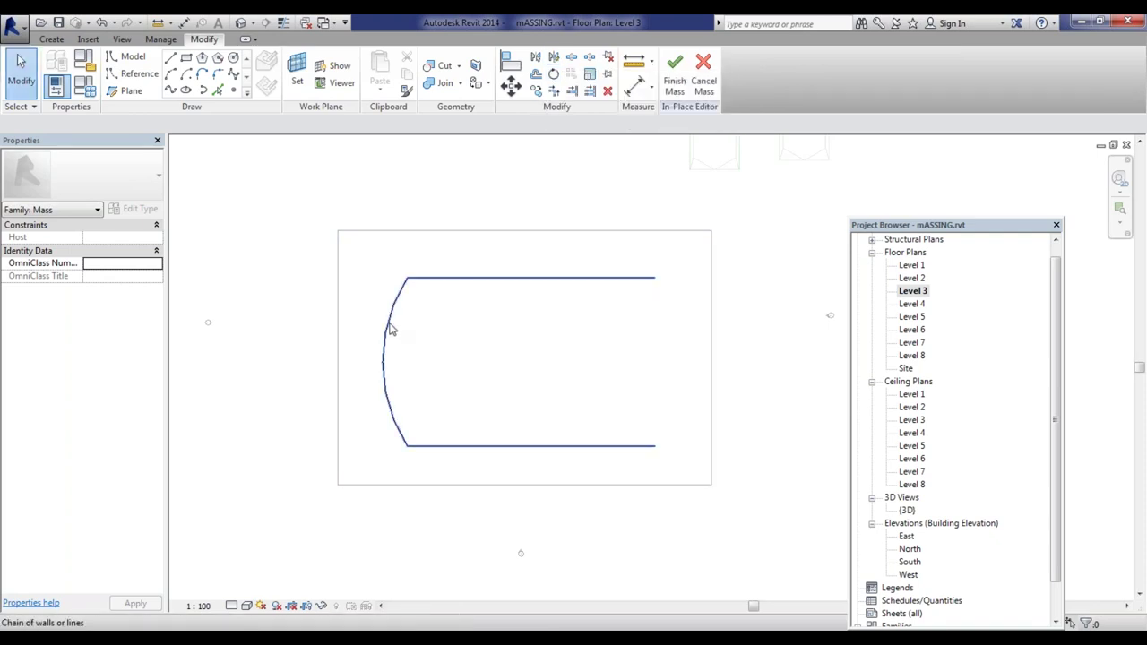
pyautogui.click(390, 329)
pyautogui.click(391, 329)
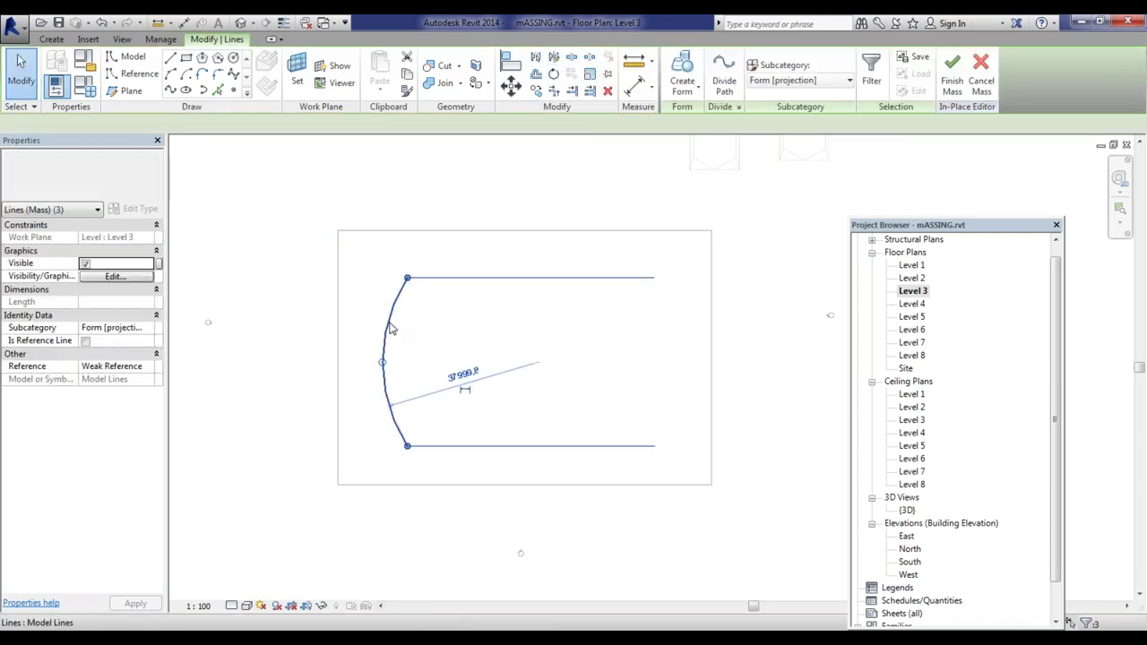
pyautogui.click(554, 58)
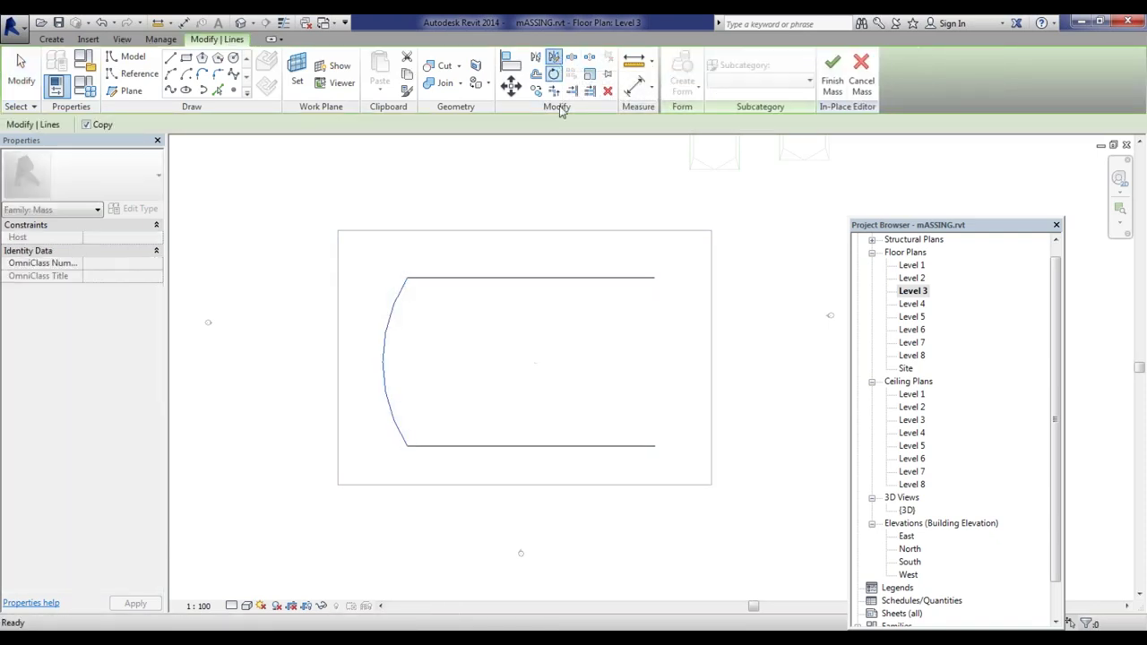
pyautogui.click(534, 278)
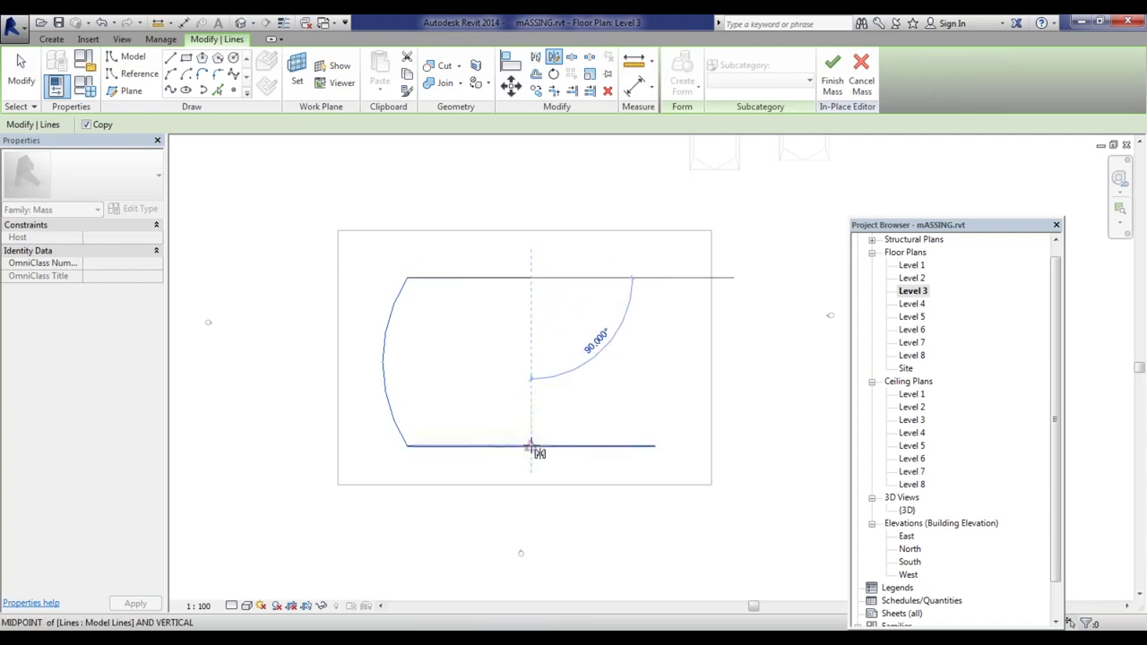
pyautogui.click(532, 446)
pyautogui.click(732, 382)
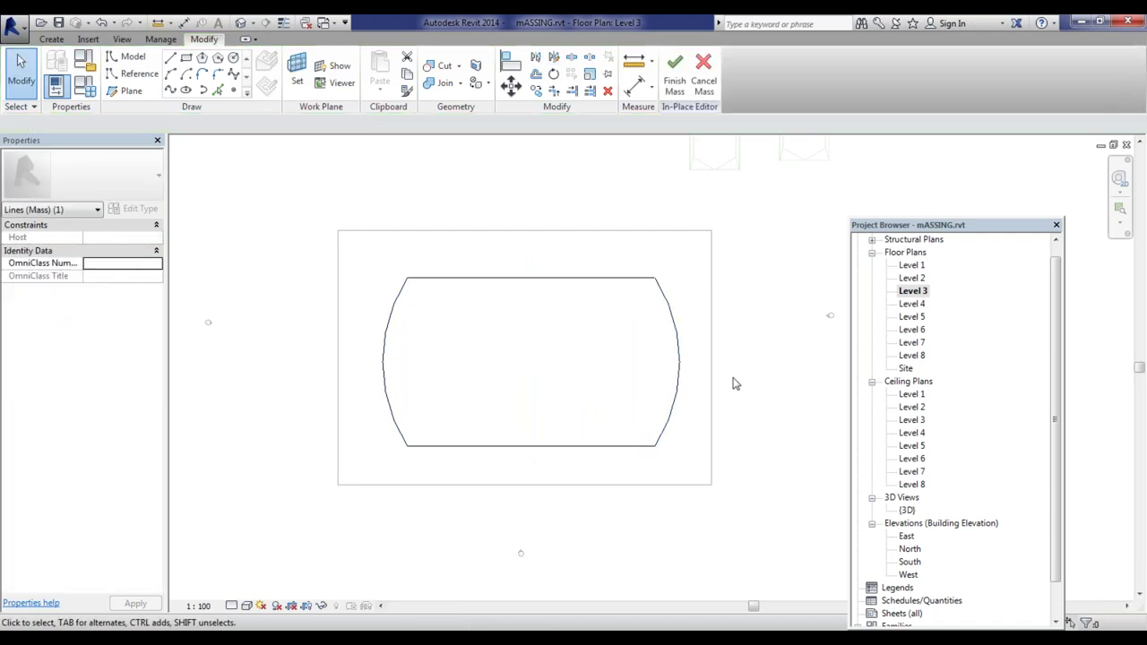
pyautogui.scroll(1, 722, 357)
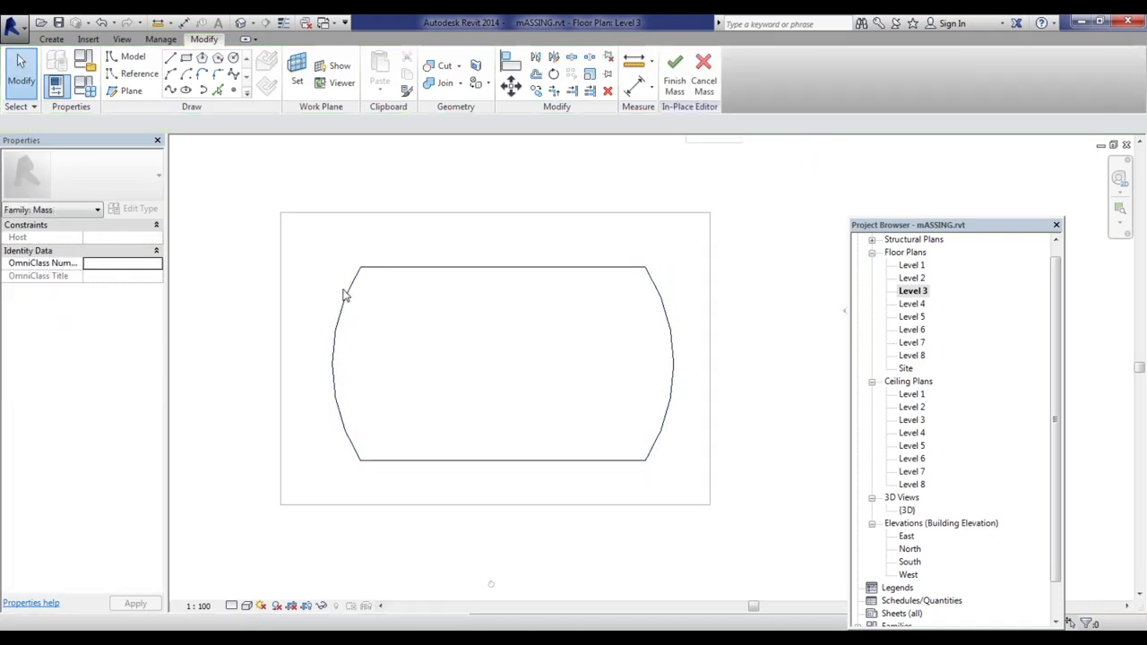
# Step: Open the Level 6 floor plan with Level 3 shown as underlay
pyautogui.click(917, 334)
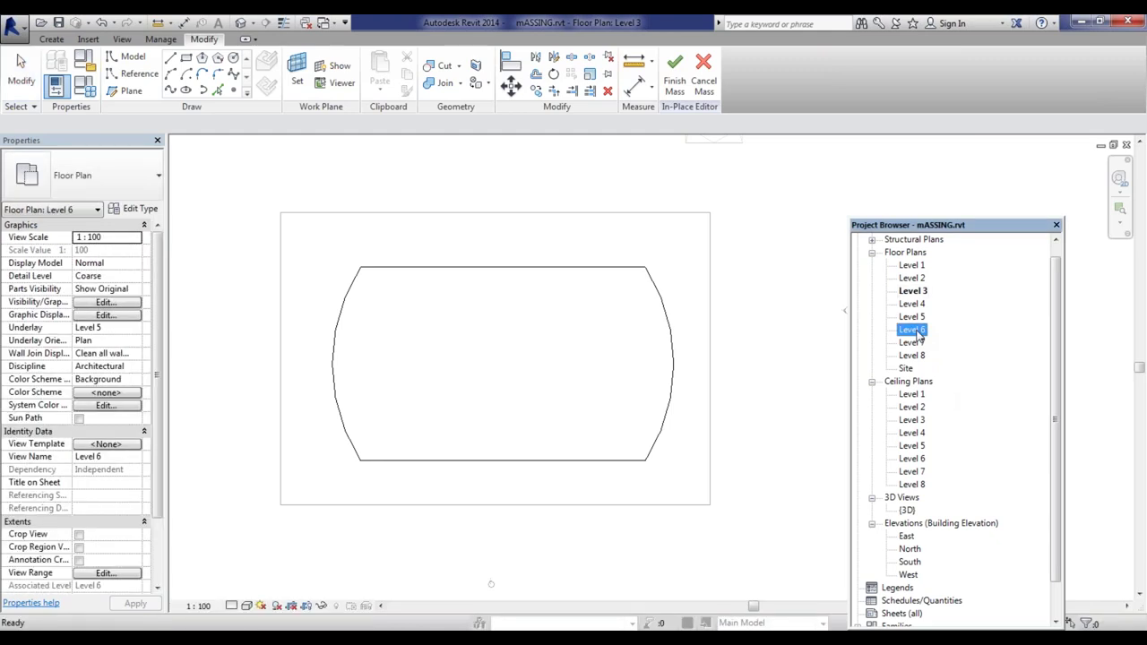
pyautogui.doubleClick(918, 334)
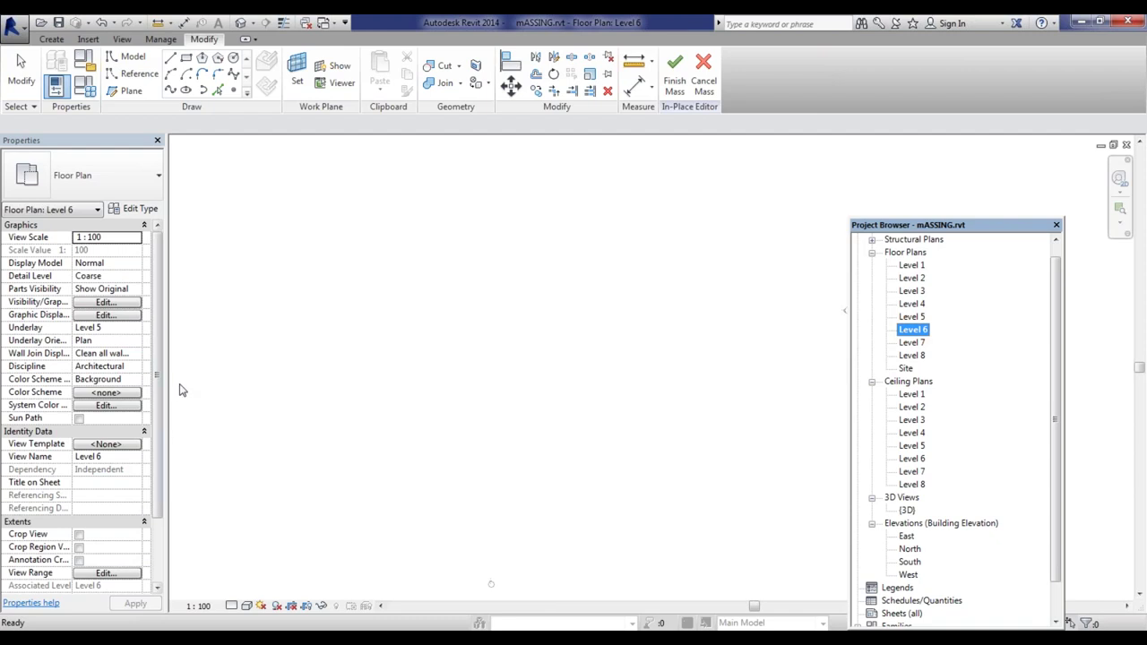
pyautogui.click(139, 332)
pyautogui.click(129, 365)
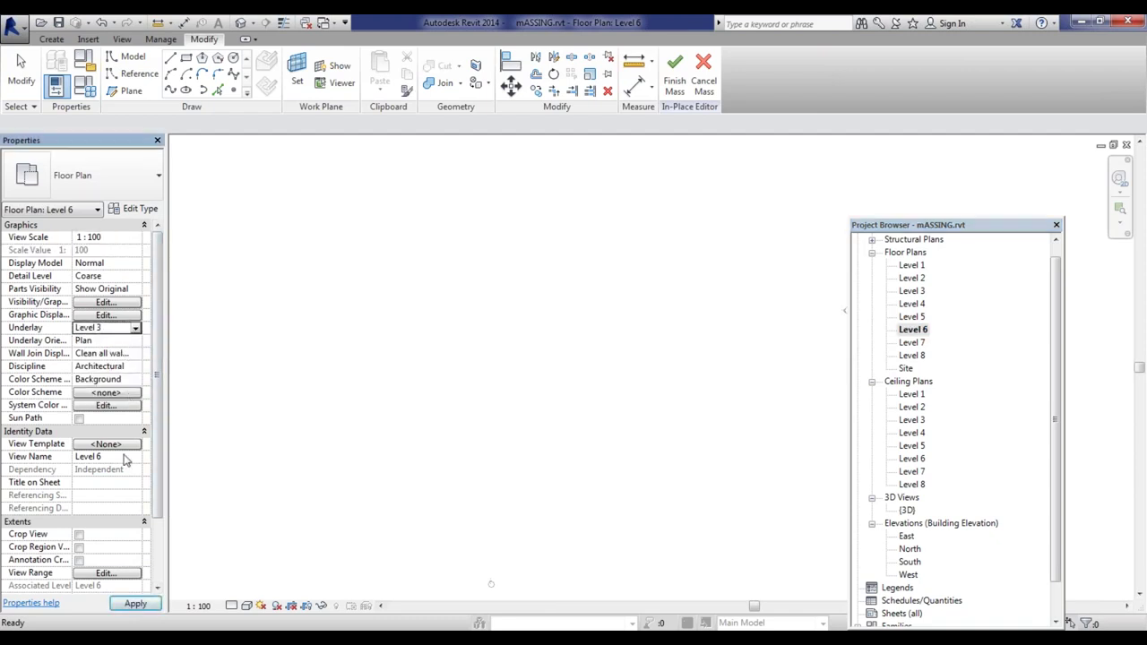
pyautogui.click(136, 603)
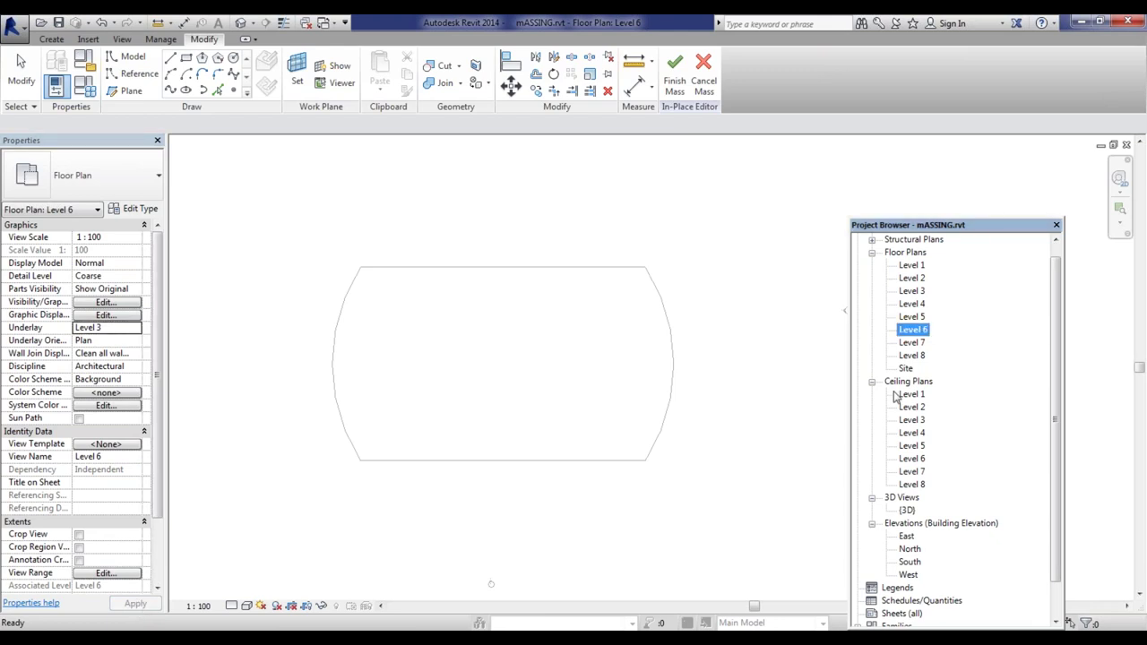
# Step: Draw a helper diagonal mass line from the outline's top-left to lower-right corner
pyautogui.click(169, 58)
pyautogui.click(362, 267)
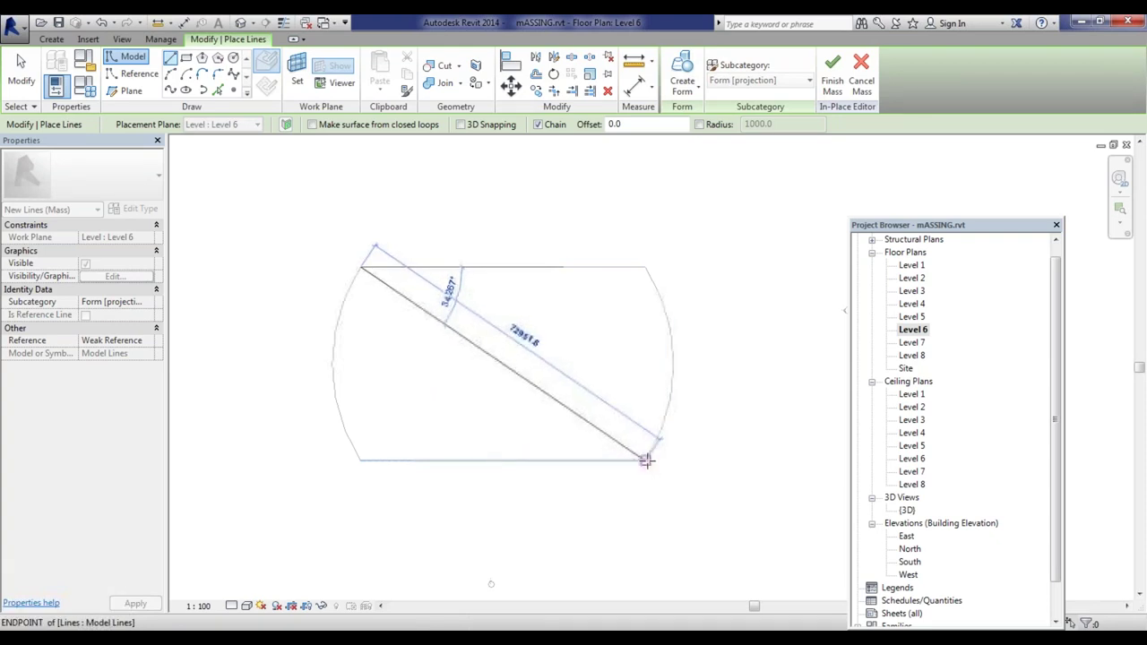
pyautogui.click(645, 460)
pyautogui.press('Escape')
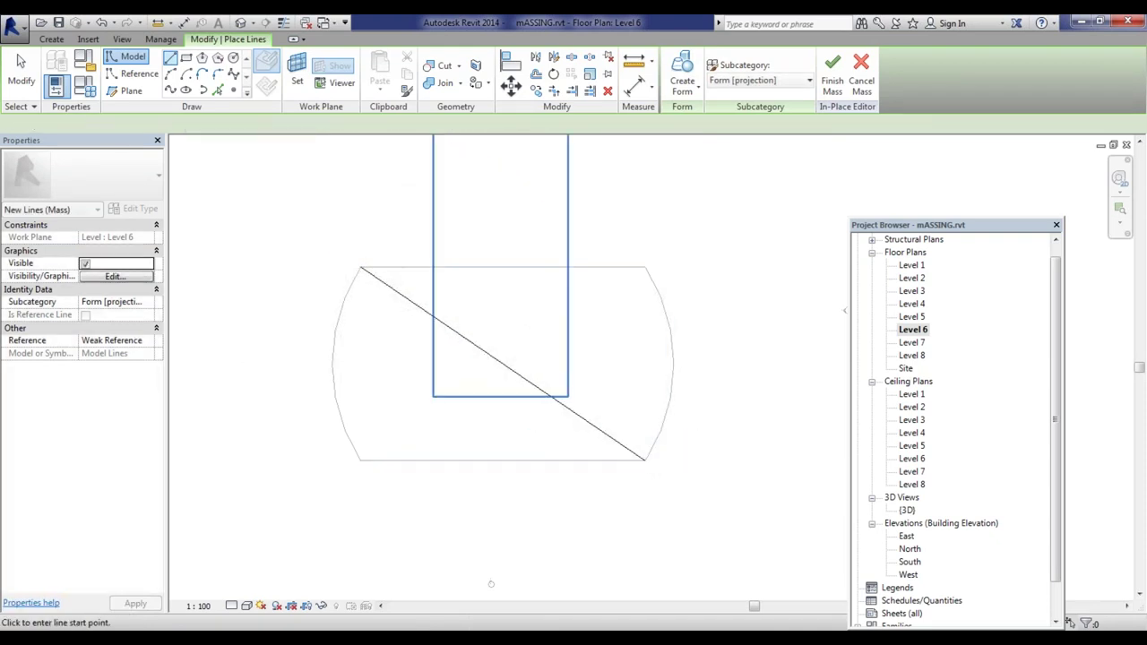
pyautogui.press('Escape')
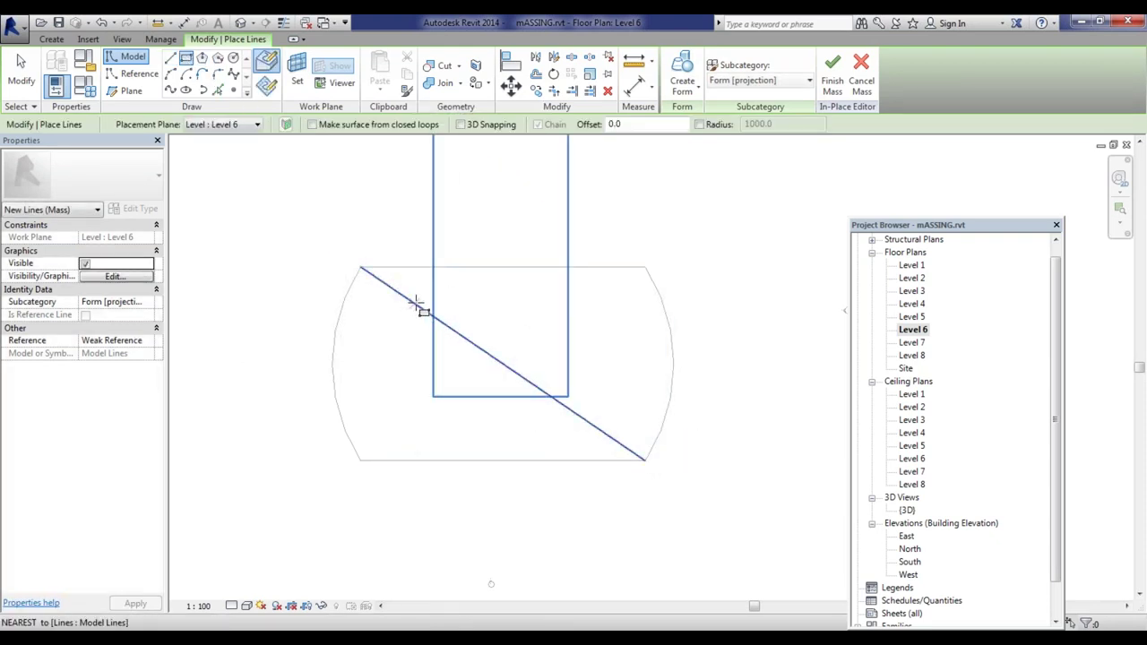
# Step: Sketch the 39475.5 × 26895.4 rectangle on the diagonal, then delete the diagonal
pyautogui.click(415, 304)
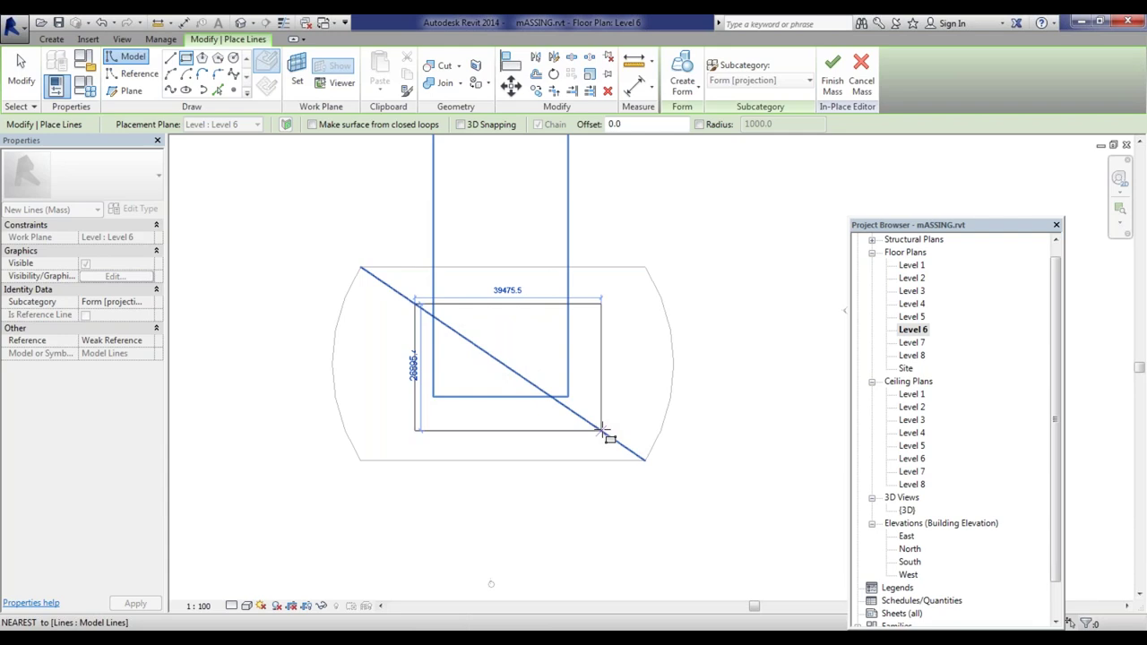
pyautogui.click(602, 432)
pyautogui.press('Escape')
pyautogui.press('Escape')
pyautogui.click(533, 387)
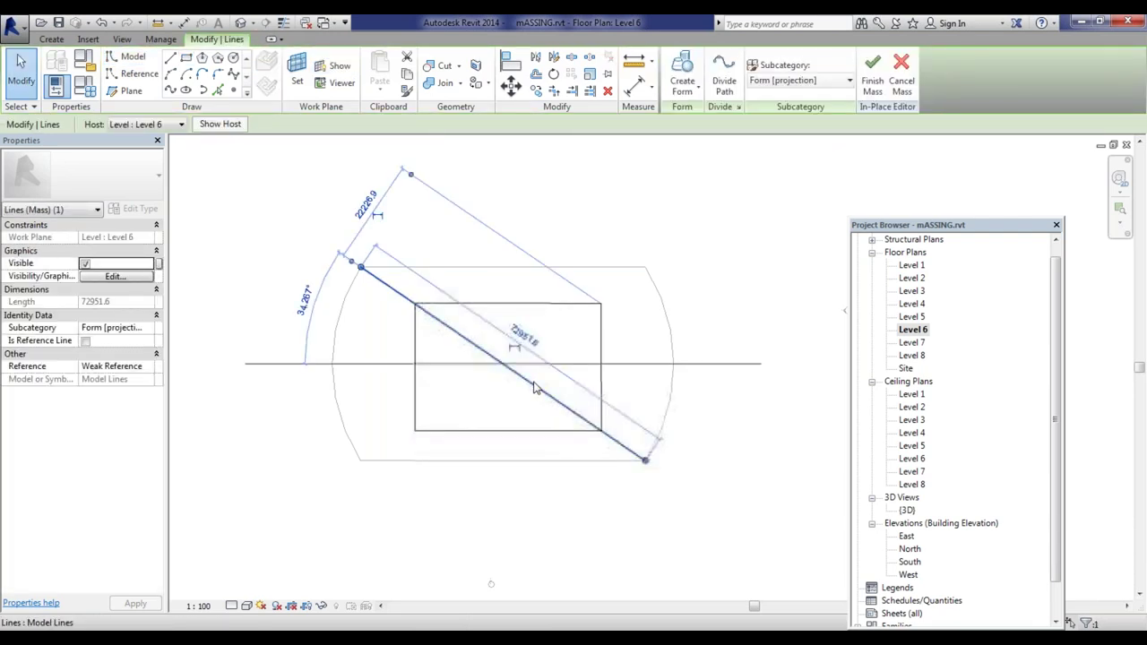
pyautogui.press('Delete')
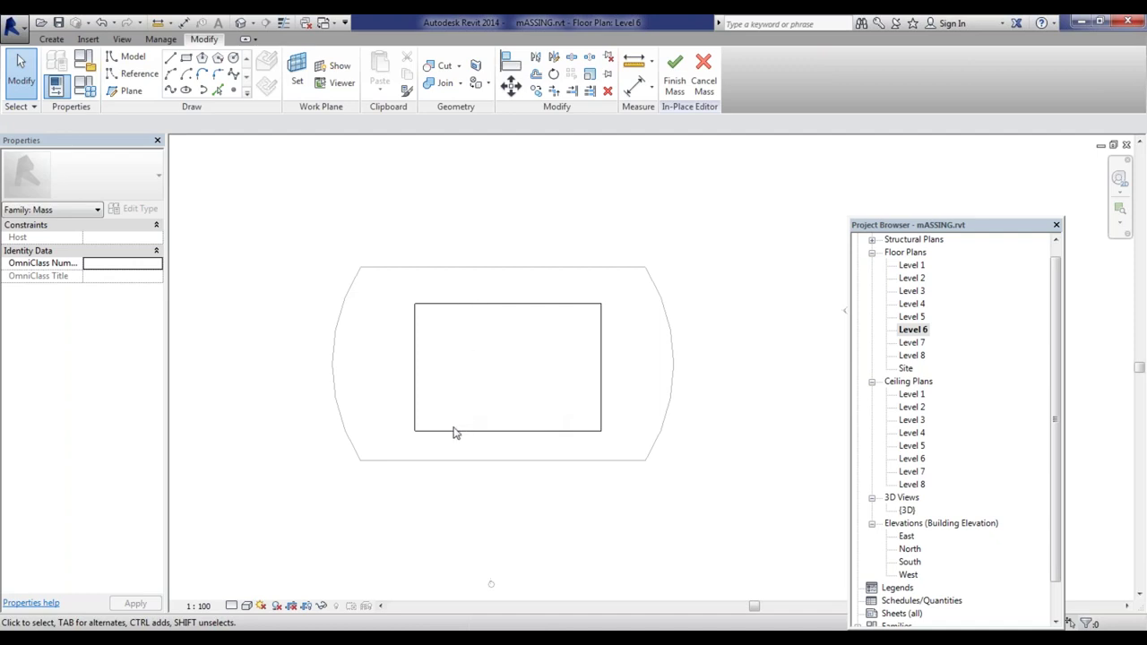
# Step: Draw helper diagonals across the rectangle and the curved outline, corner to corner
pyautogui.click(171, 57)
pyautogui.click(415, 304)
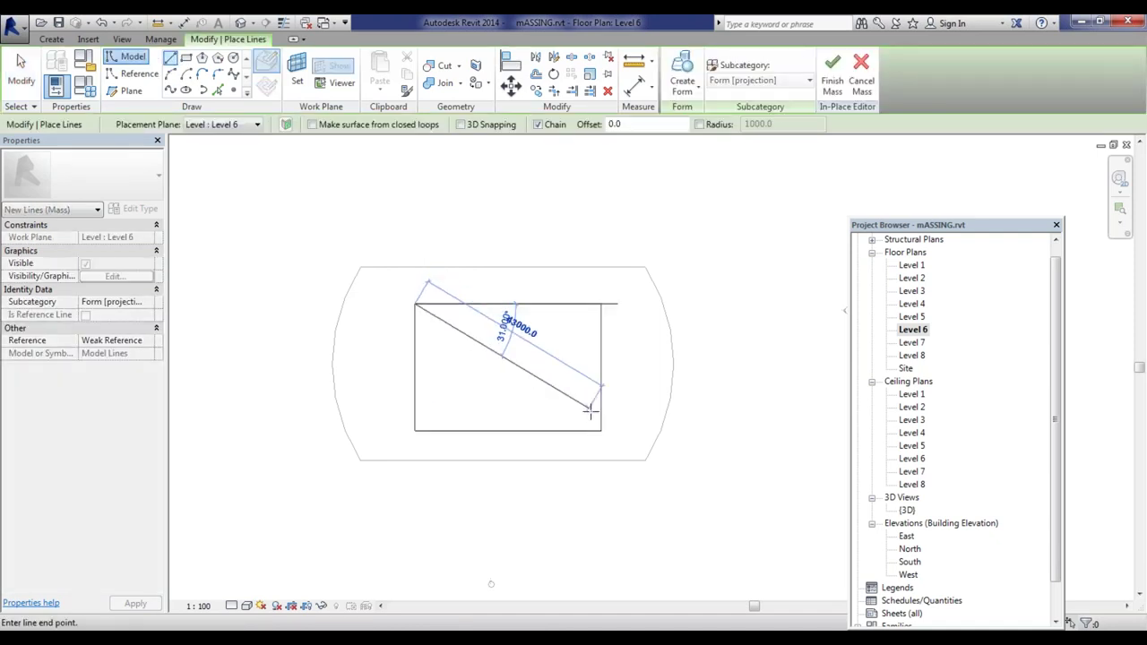
pyautogui.click(601, 430)
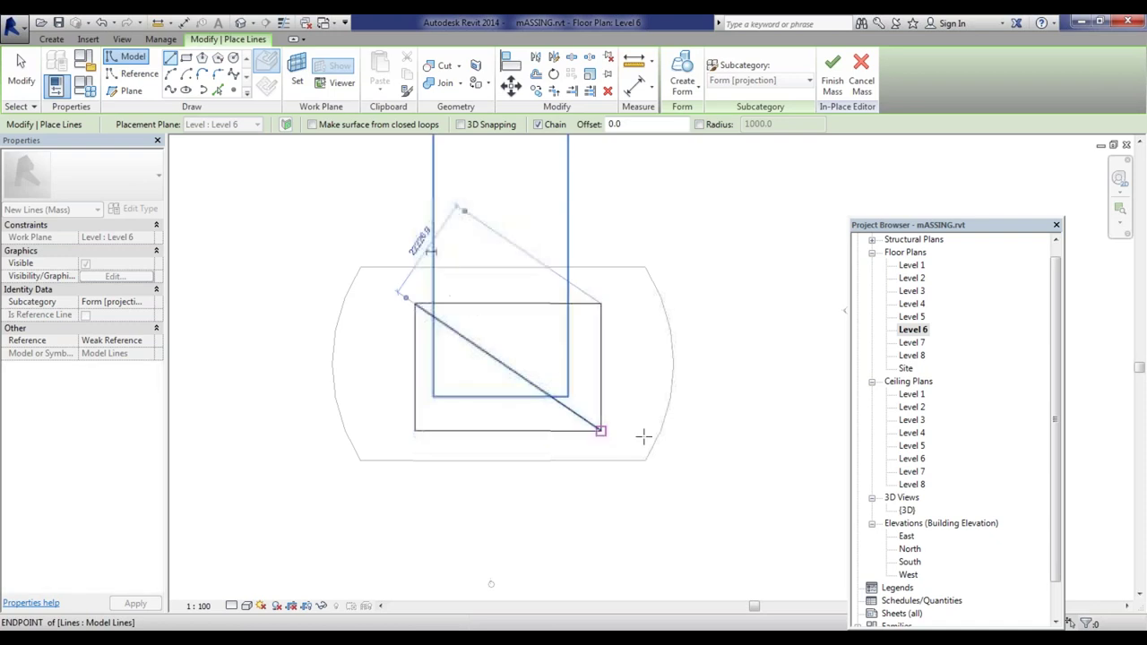
pyautogui.click(360, 266)
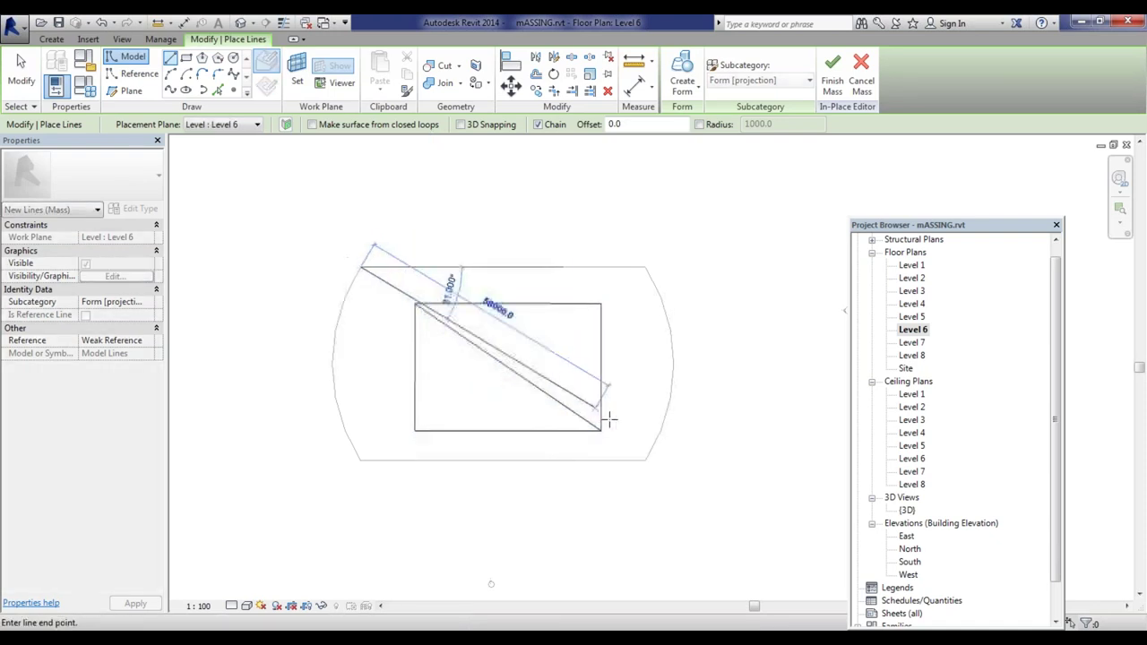
pyautogui.click(645, 458)
pyautogui.press('Escape')
pyautogui.press('Escape')
pyautogui.click(644, 457)
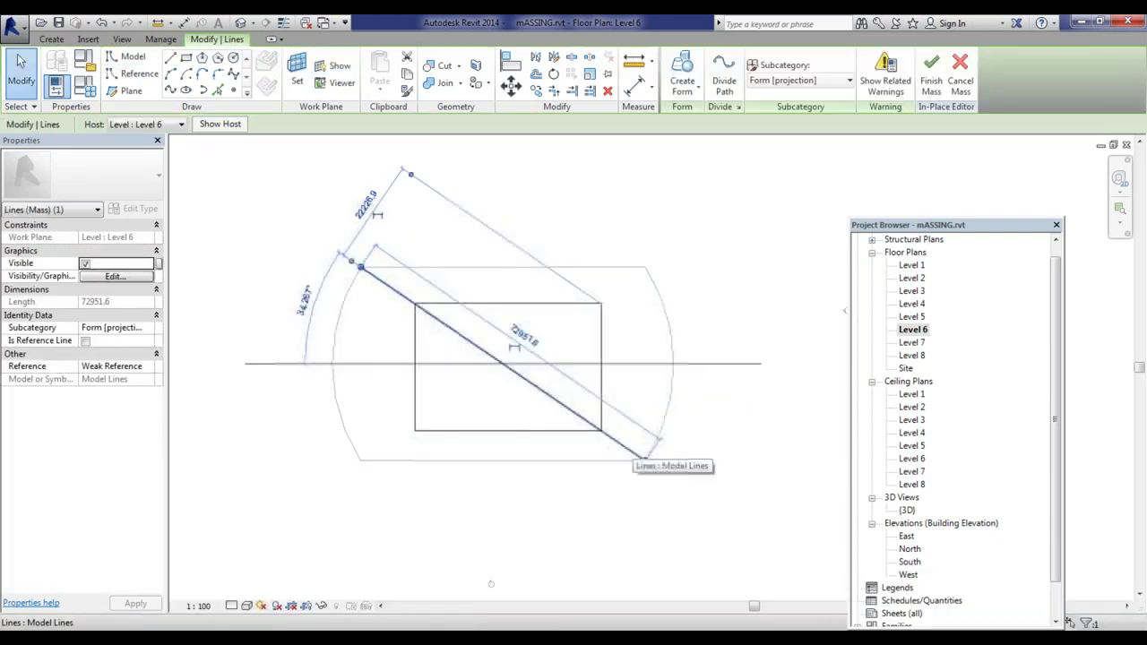
pyautogui.press('Escape')
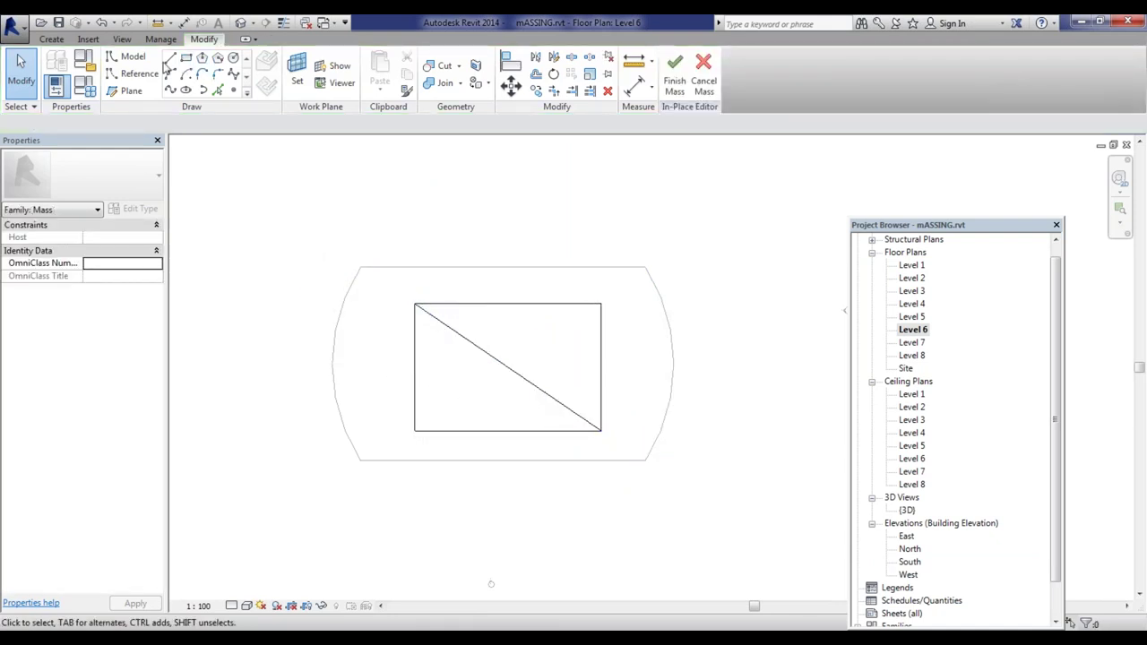
# Step: Draw a horizontal helper line between the left and right arc midpoints
pyautogui.click(169, 59)
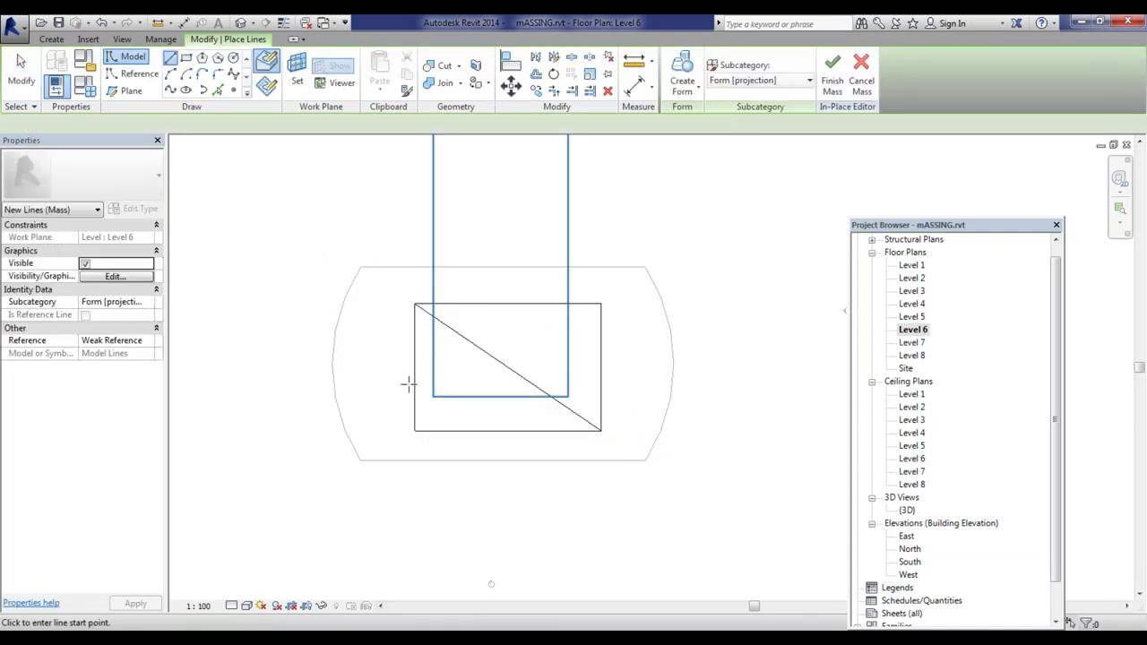
pyautogui.click(331, 363)
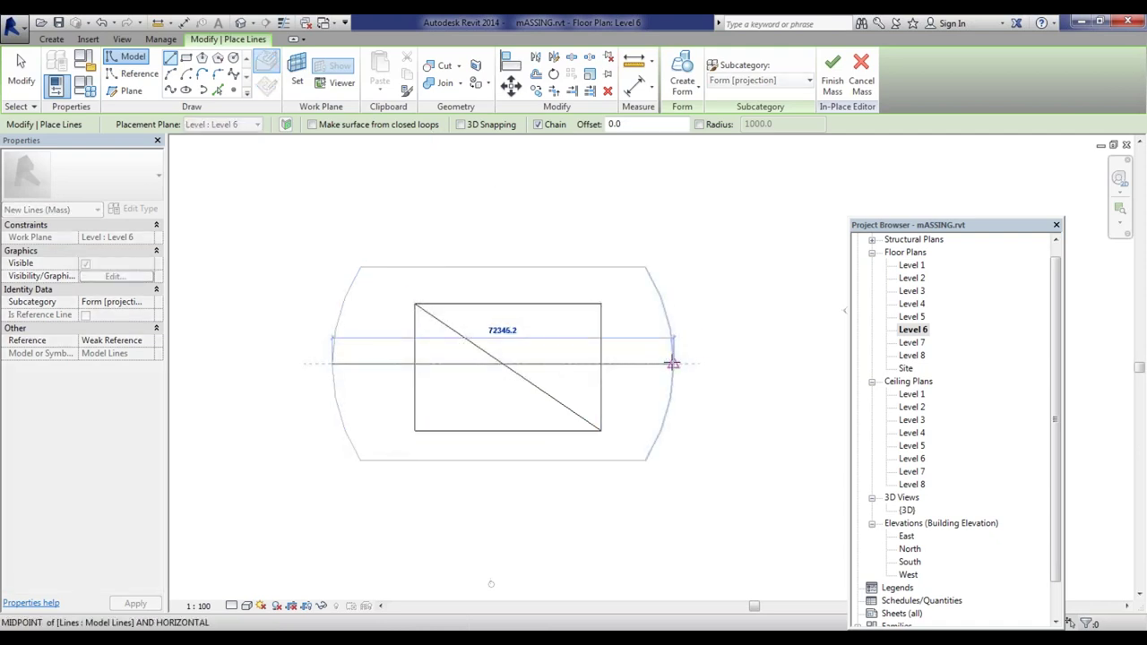
pyautogui.click(672, 363)
pyautogui.press('Escape')
# Step: Move the rectangle and its diagonal from the diagonal's midpoint onto the outline's centre
pyautogui.press('Escape')
pyautogui.press('Tab')
pyautogui.click(540, 392)
pyautogui.scroll(1, 540, 392)
pyautogui.press('Escape')
pyautogui.scroll(1, 508, 367)
pyautogui.scroll(-2, 423, 285)
pyautogui.moveTo(371, 255); pyautogui.dragTo(571, 391)
pyautogui.scroll(2, 466, 326)
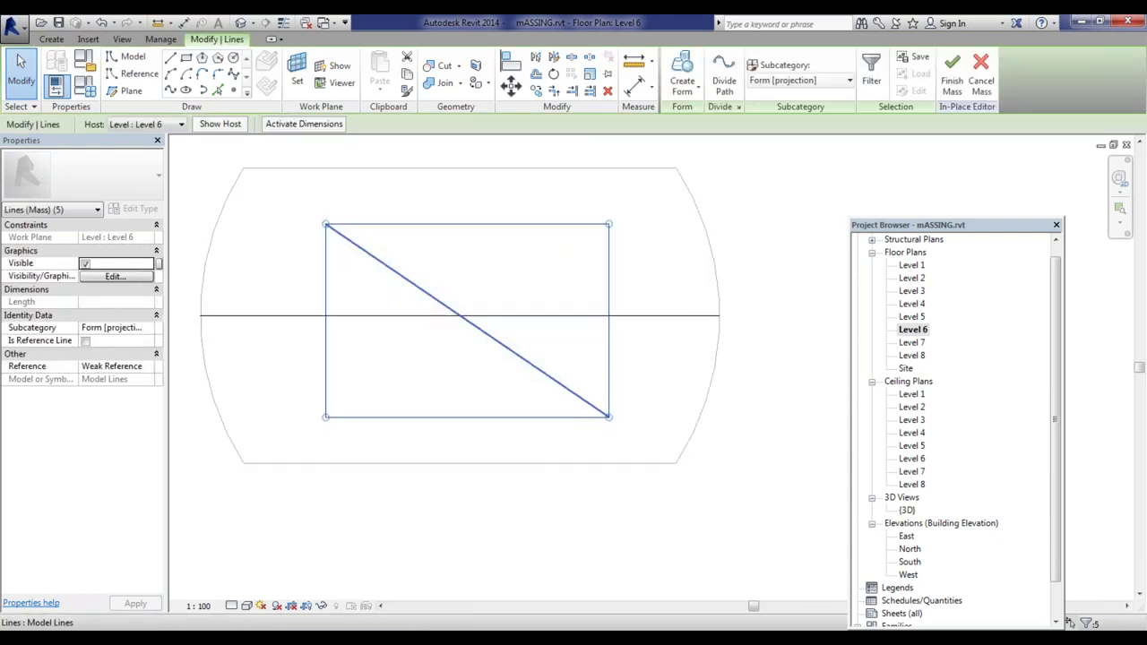
pyautogui.click(509, 85)
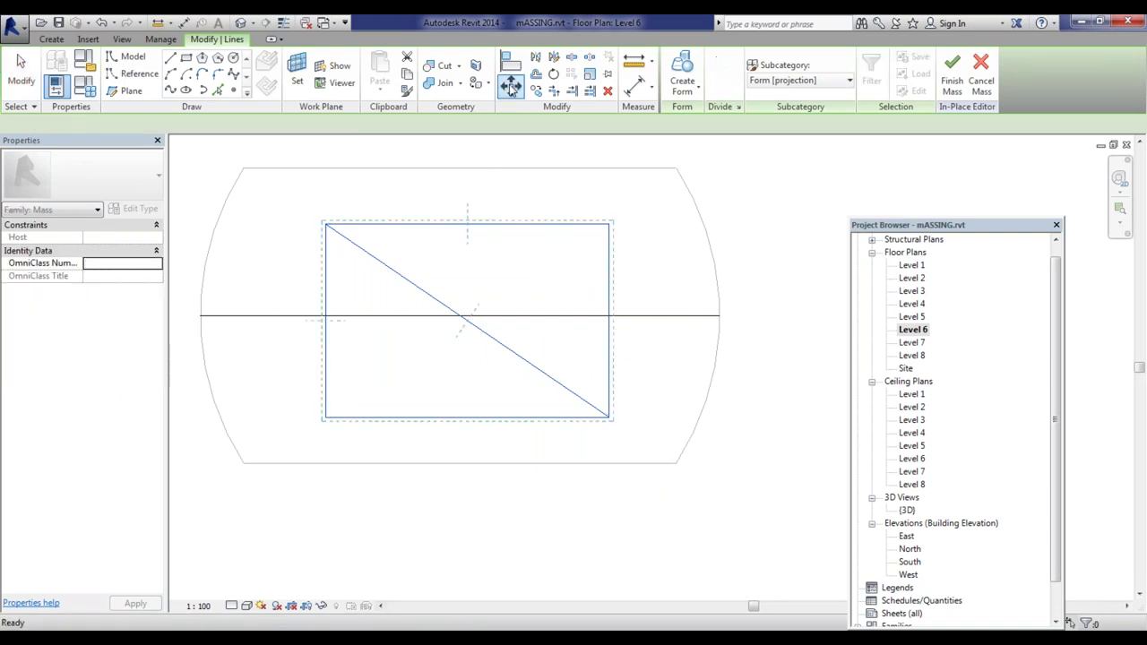
pyautogui.scroll(5, 461, 331)
pyautogui.click(466, 328)
pyautogui.click(436, 316)
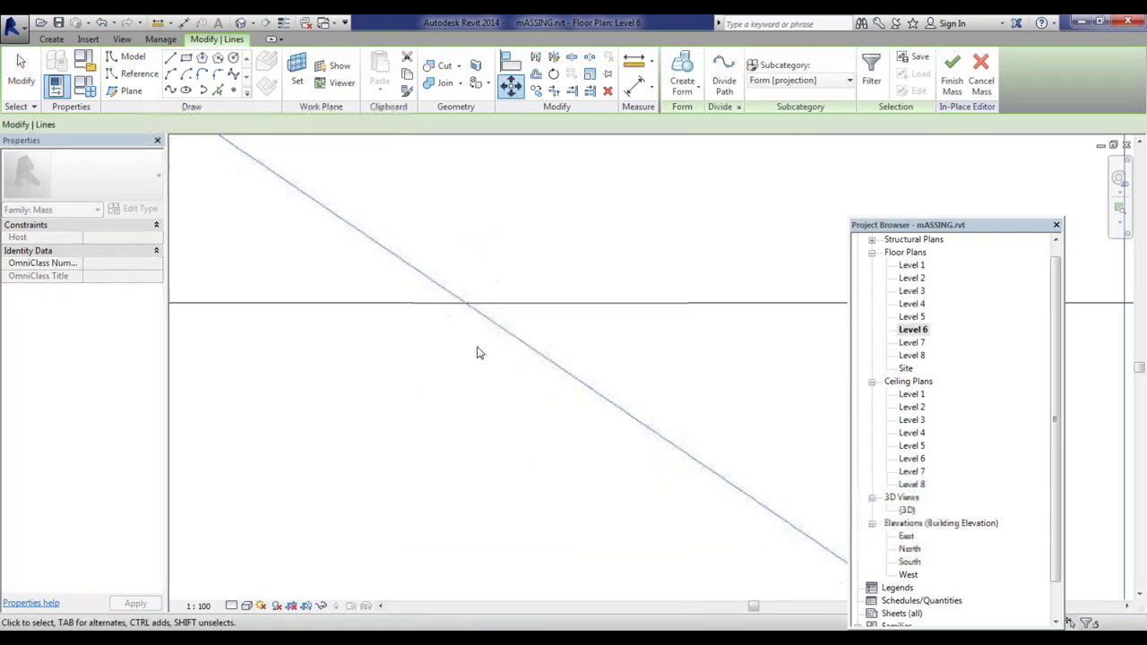
pyautogui.scroll(-4, 492, 367)
pyautogui.press('Escape')
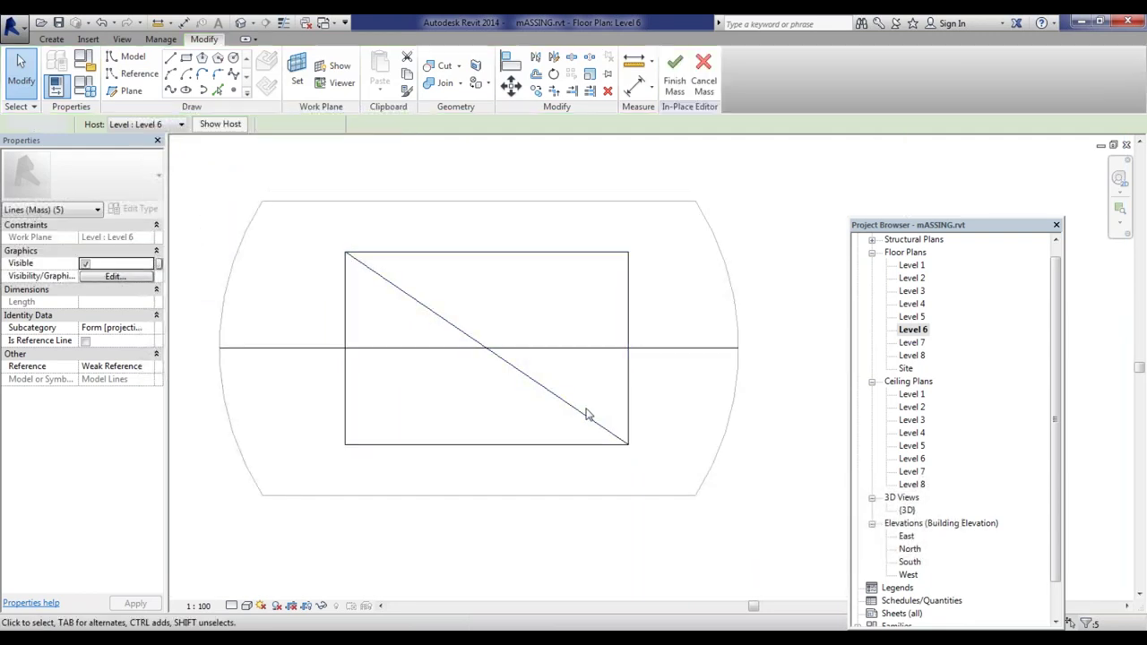
# Step: Delete the horizontal centre line and the diagonal helper lines
pyautogui.click(655, 348)
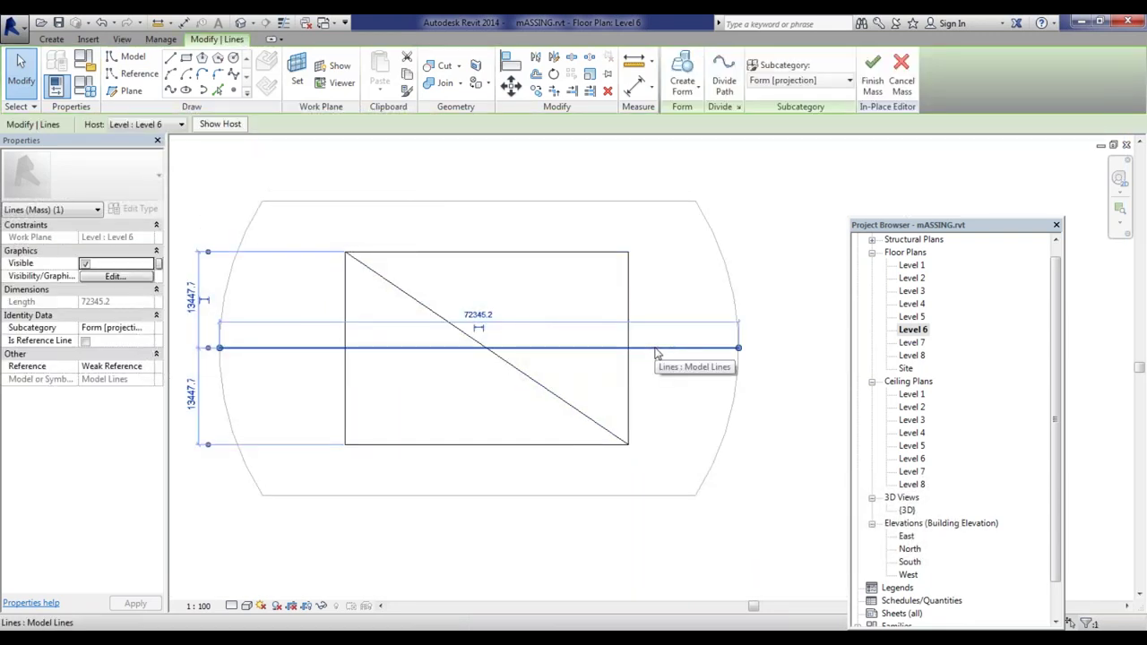
pyautogui.press('Delete')
pyautogui.press('Tab')
pyautogui.click(540, 393)
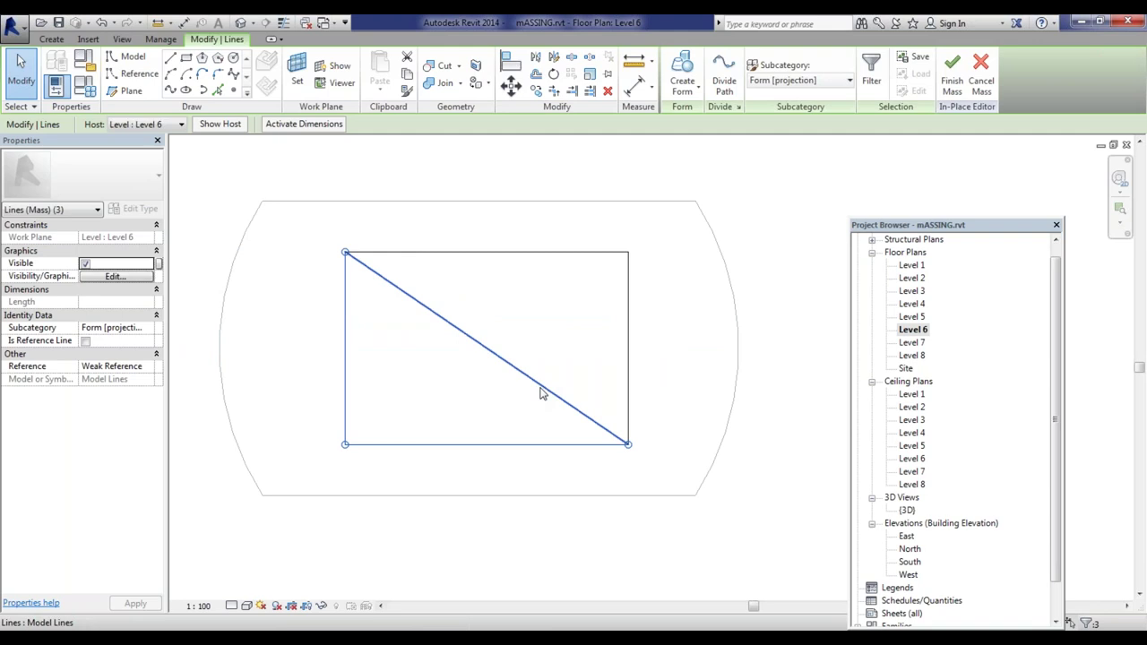
pyautogui.press('Delete')
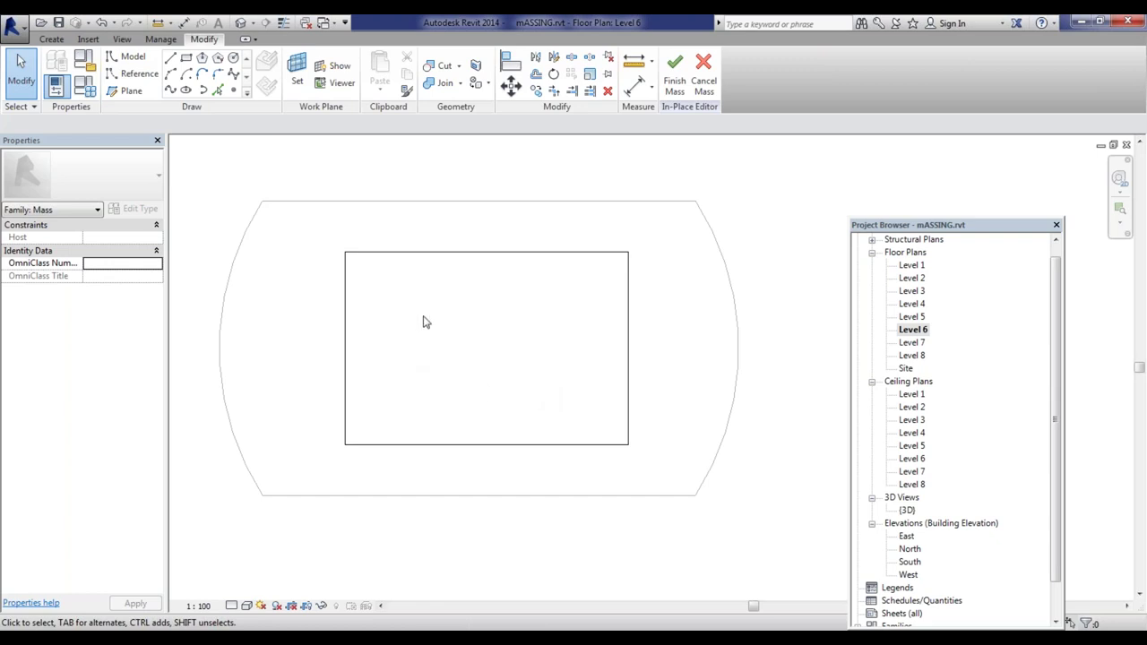
# Step: Delete the rectangle's two vertical sides, keeping only its top and bottom lines
pyautogui.click(349, 340)
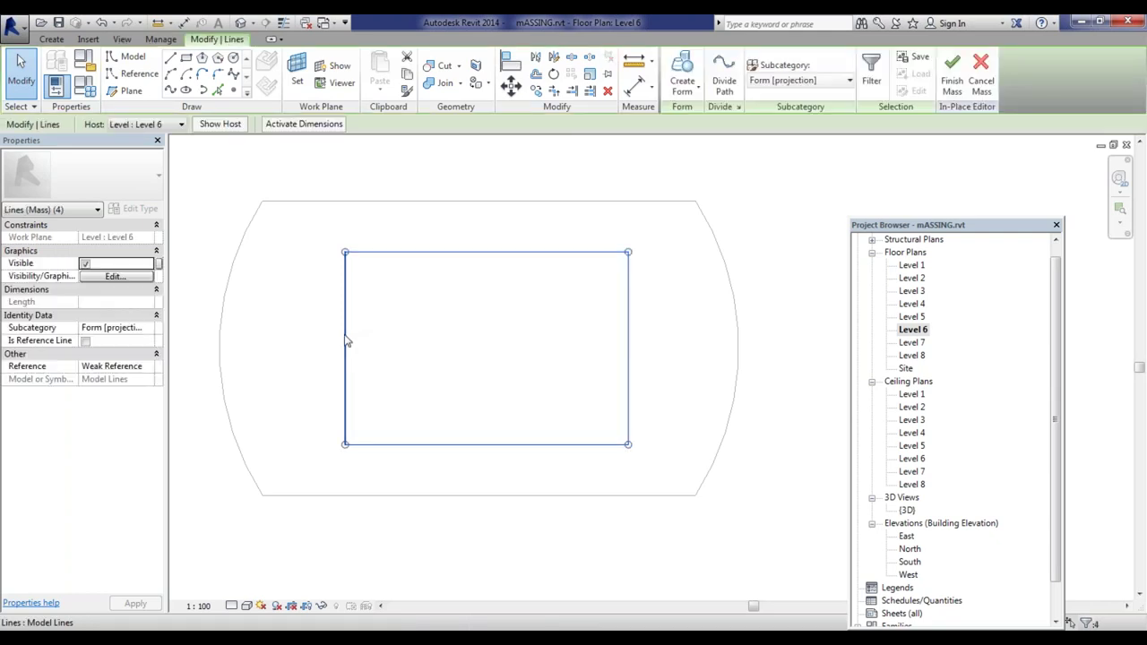
pyautogui.press('Escape')
pyautogui.click(631, 356)
pyautogui.press('Delete')
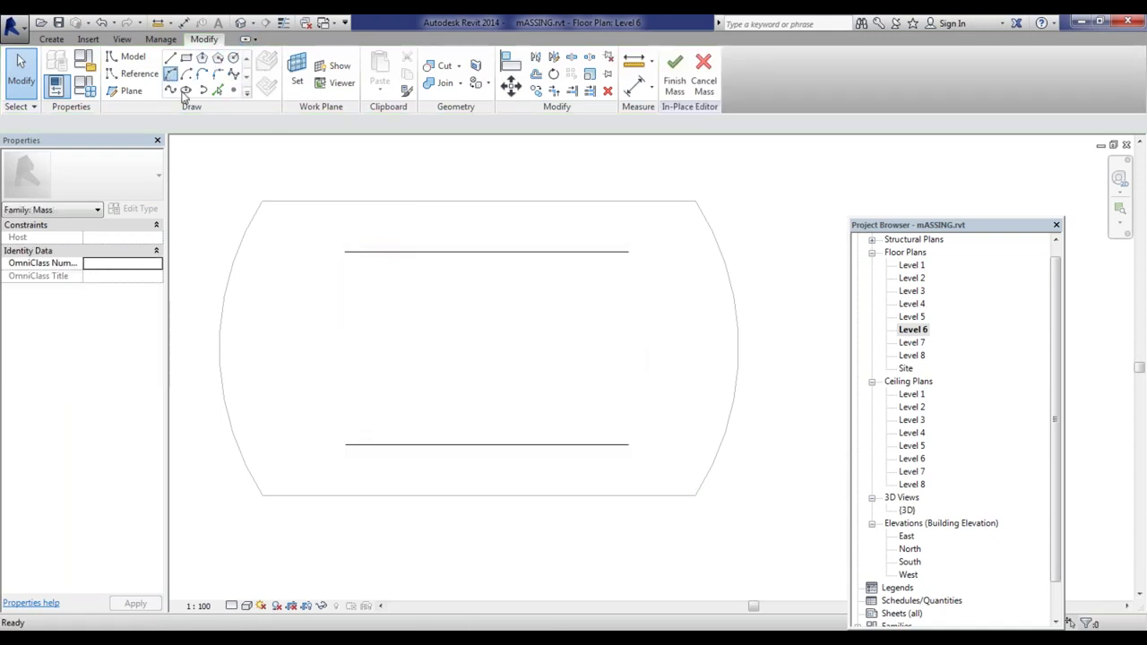
# Step: Draw an outward-bulging arc joining the left ends of the top and bottom lines
pyautogui.click(170, 57)
pyautogui.click(345, 443)
pyautogui.click(345, 251)
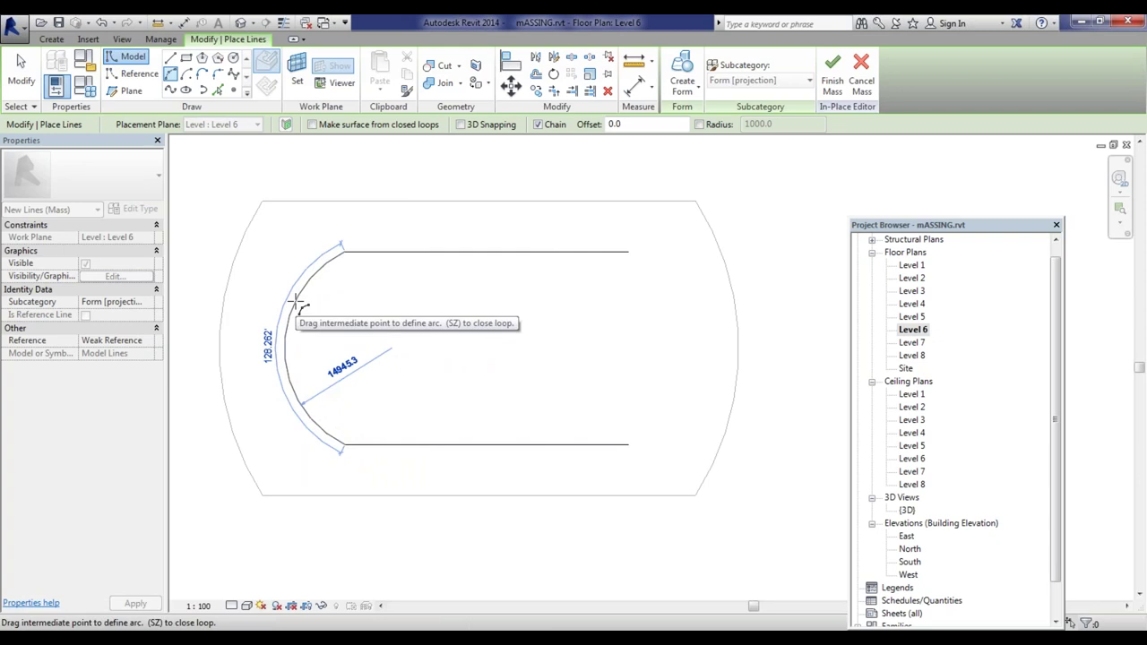
pyautogui.click(296, 300)
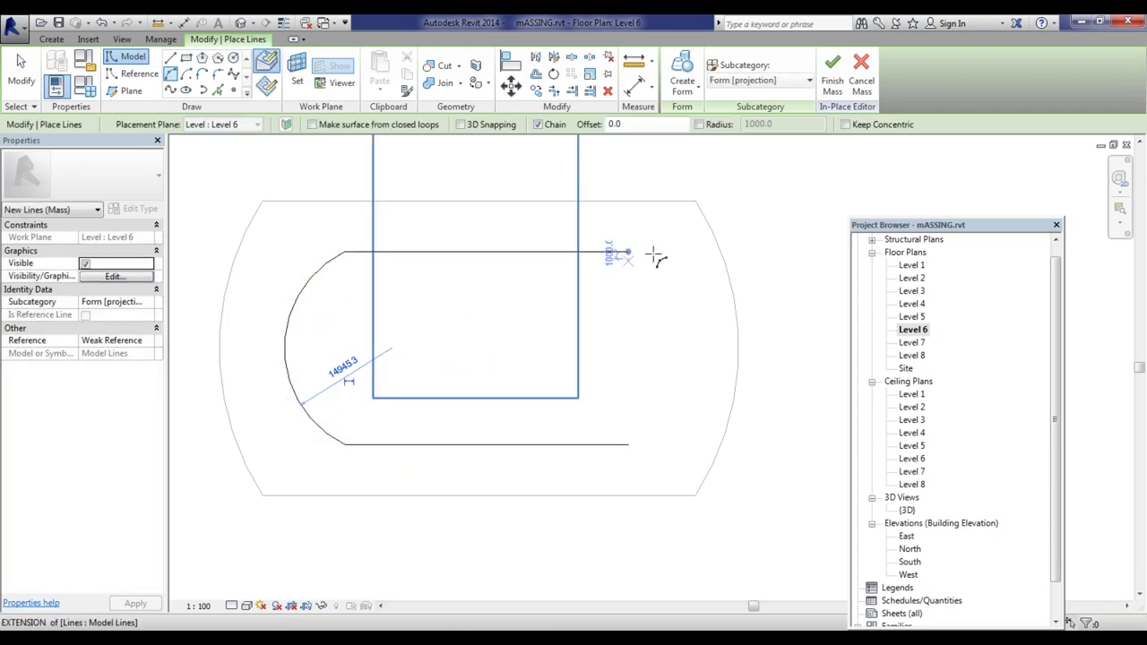
pyautogui.press('Escape')
pyautogui.press('Escape')
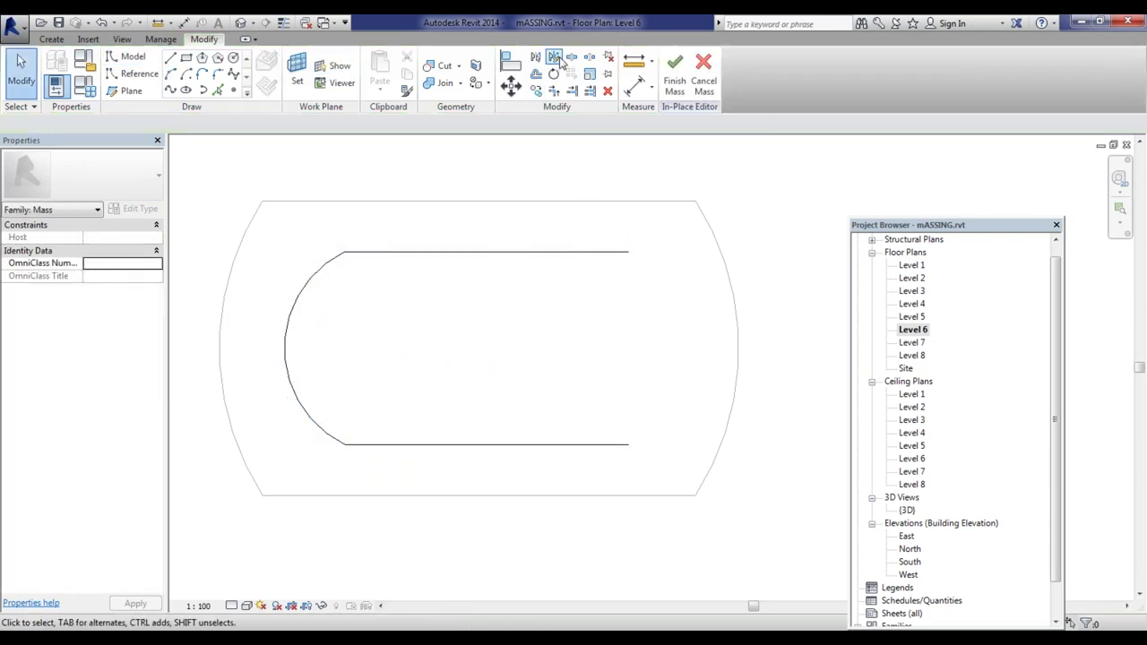
# Step: Mirror the left arc about the lines' vertical midline to round the right end
pyautogui.click(294, 302)
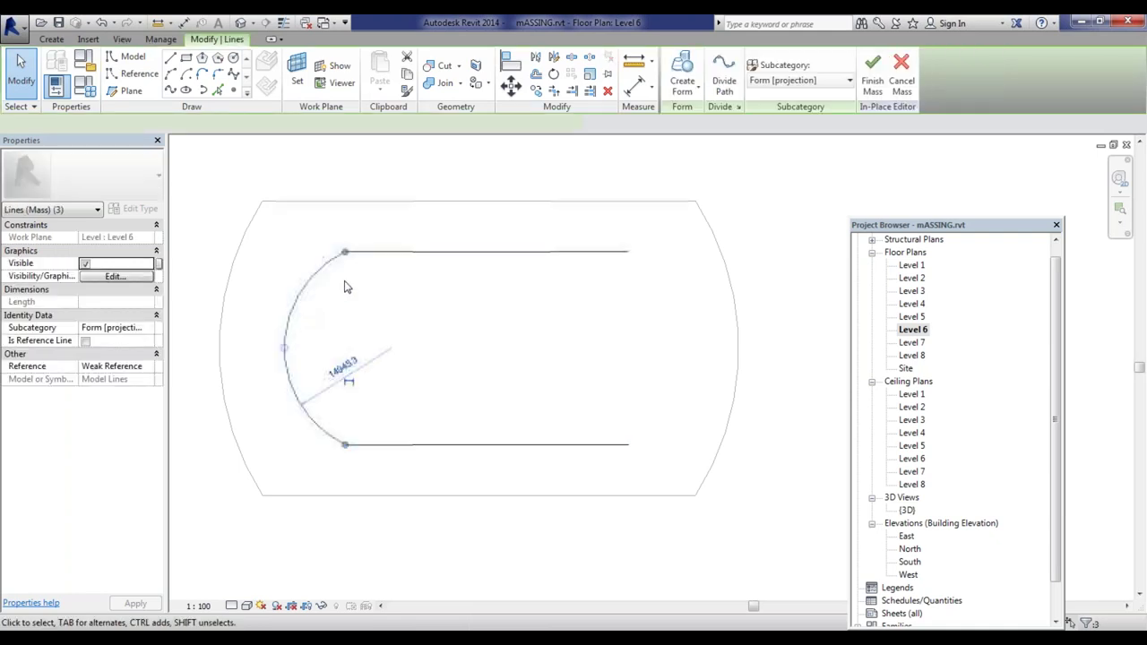
pyautogui.click(554, 58)
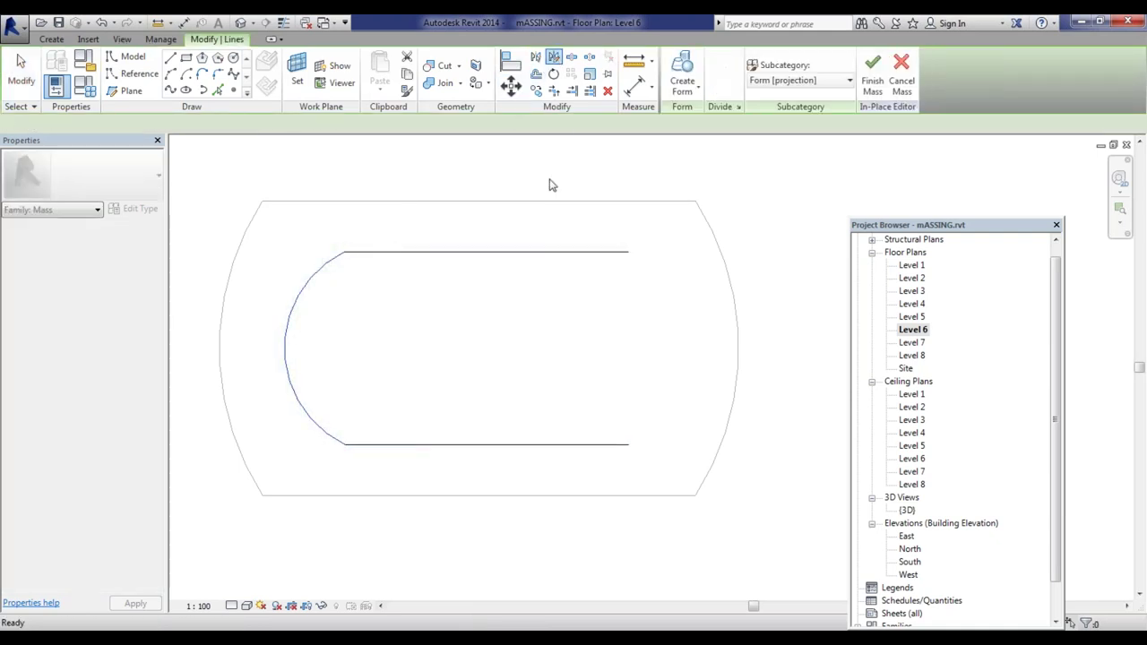
pyautogui.click(484, 252)
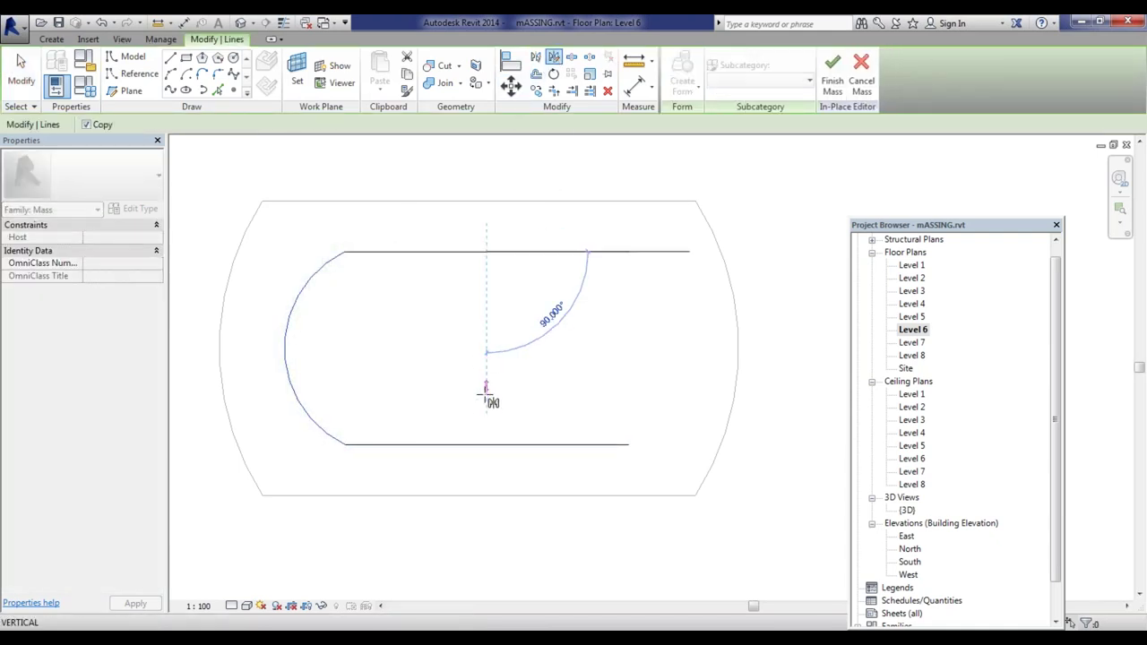
pyautogui.click(485, 444)
pyautogui.click(660, 430)
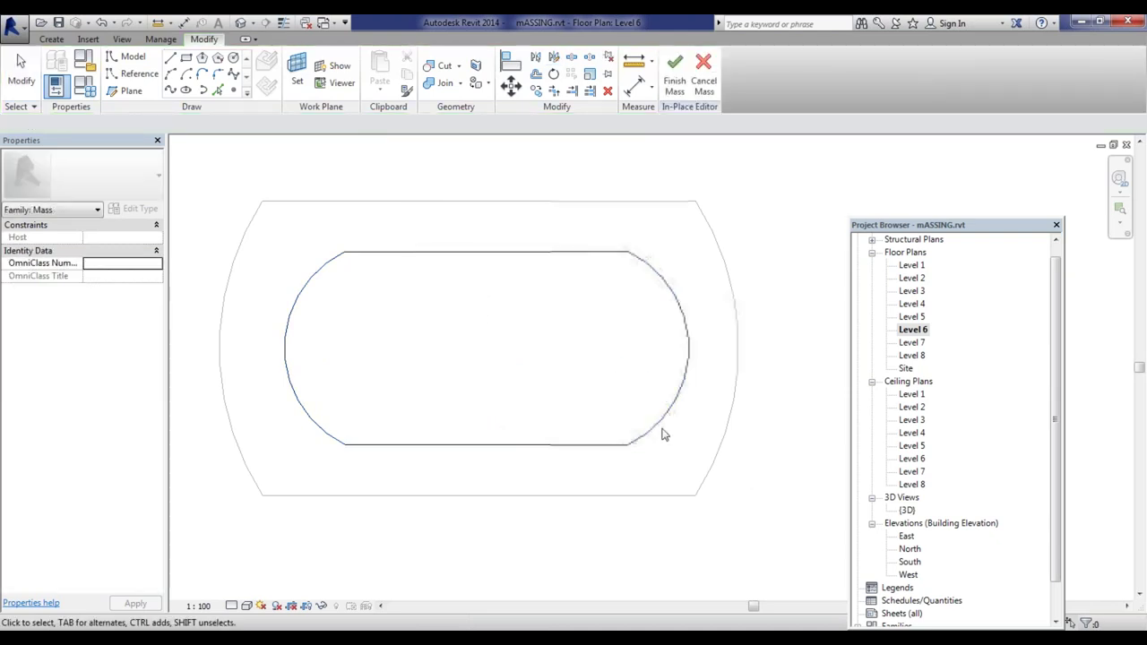
pyautogui.scroll(-3, 458, 404)
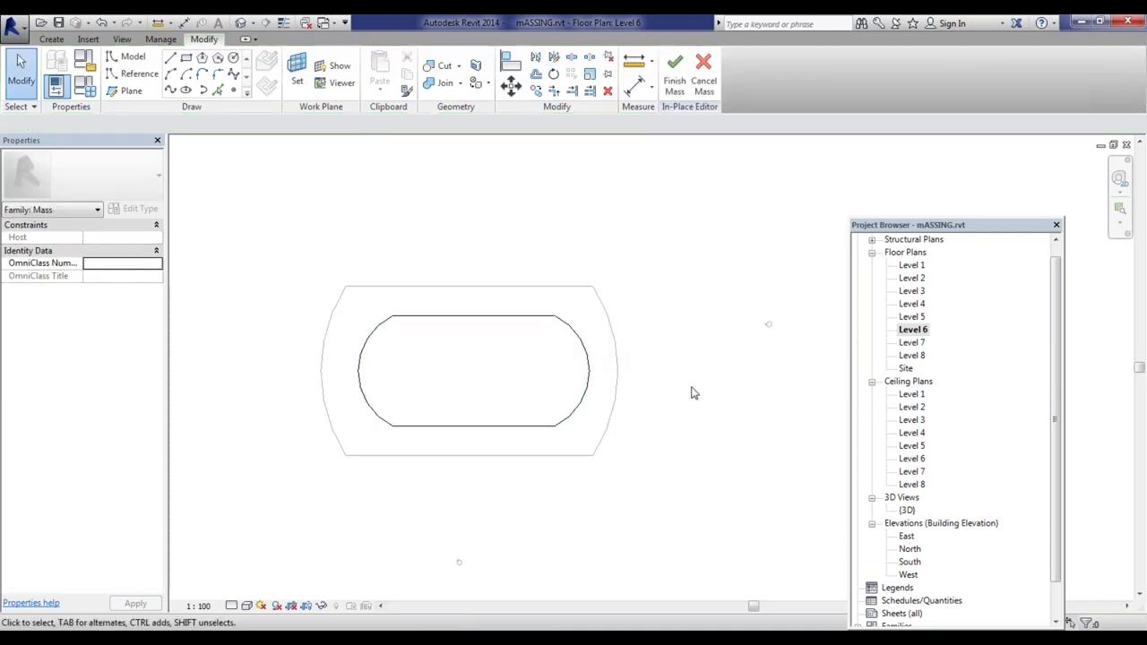
pyautogui.scroll(5, 551, 336)
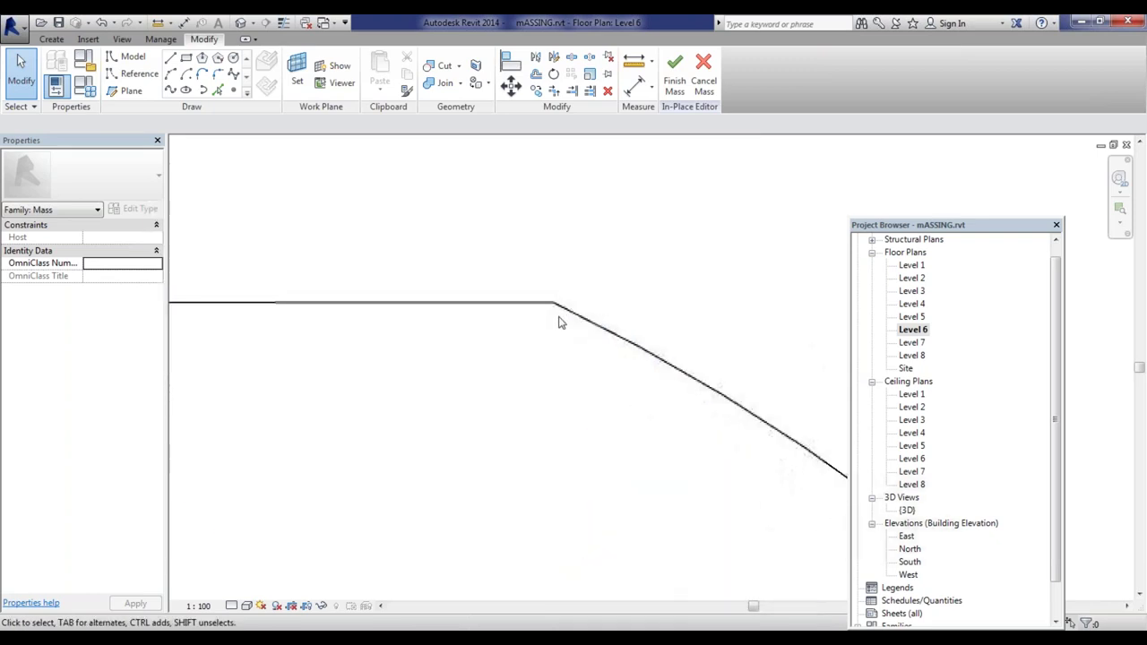
pyautogui.scroll(-5, 576, 319)
pyautogui.scroll(1, 519, 337)
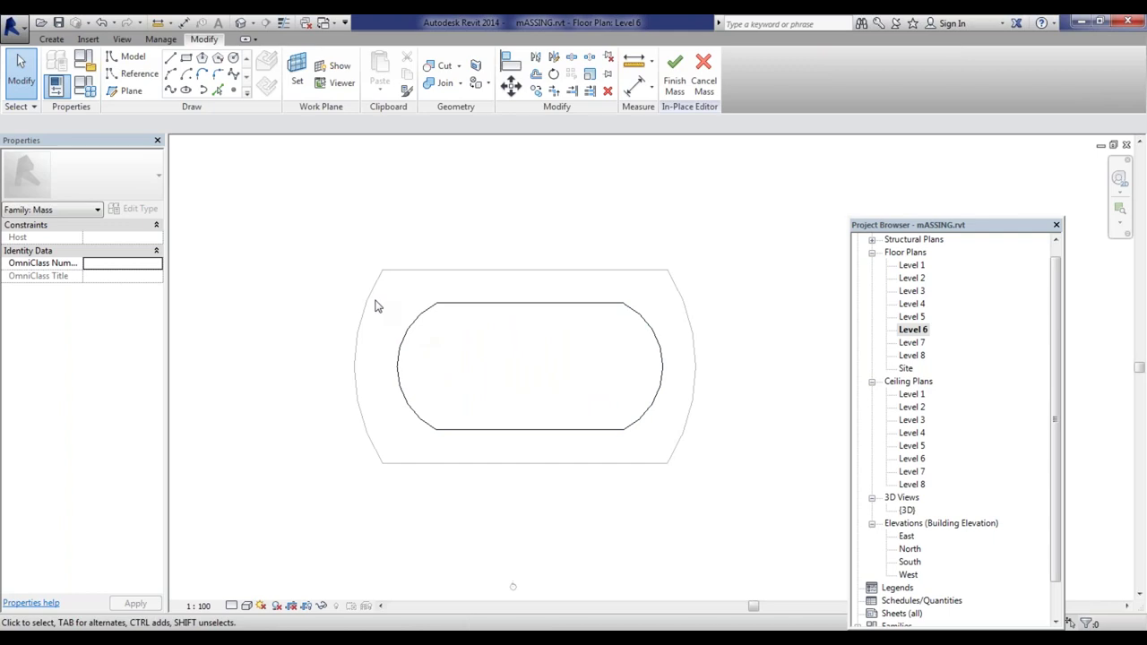
# Step: Copy the rounded Level 6 outline and paste it aligned onto Level 8
pyautogui.moveTo(384, 289); pyautogui.dragTo(672, 447)
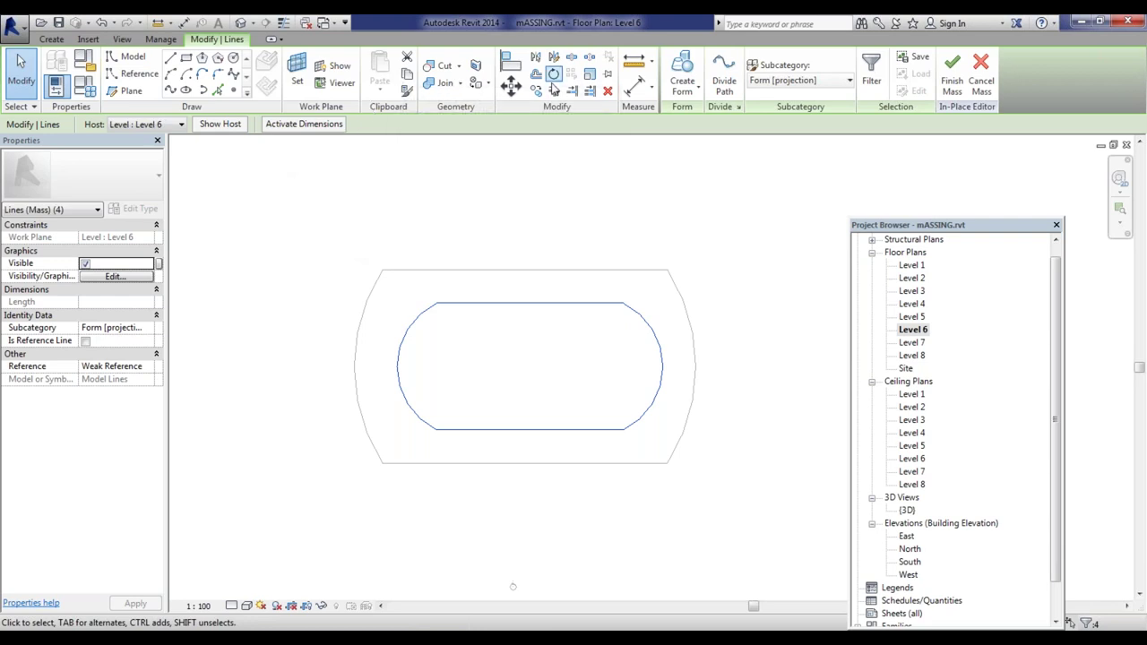
pyautogui.click(405, 75)
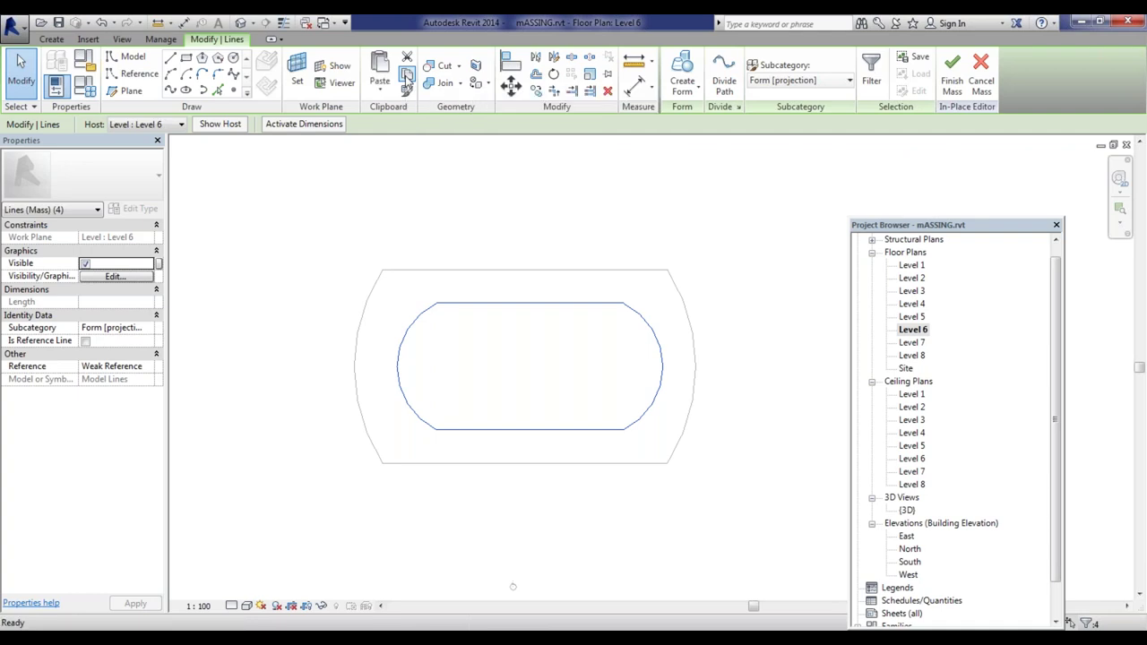
pyautogui.doubleClick(911, 356)
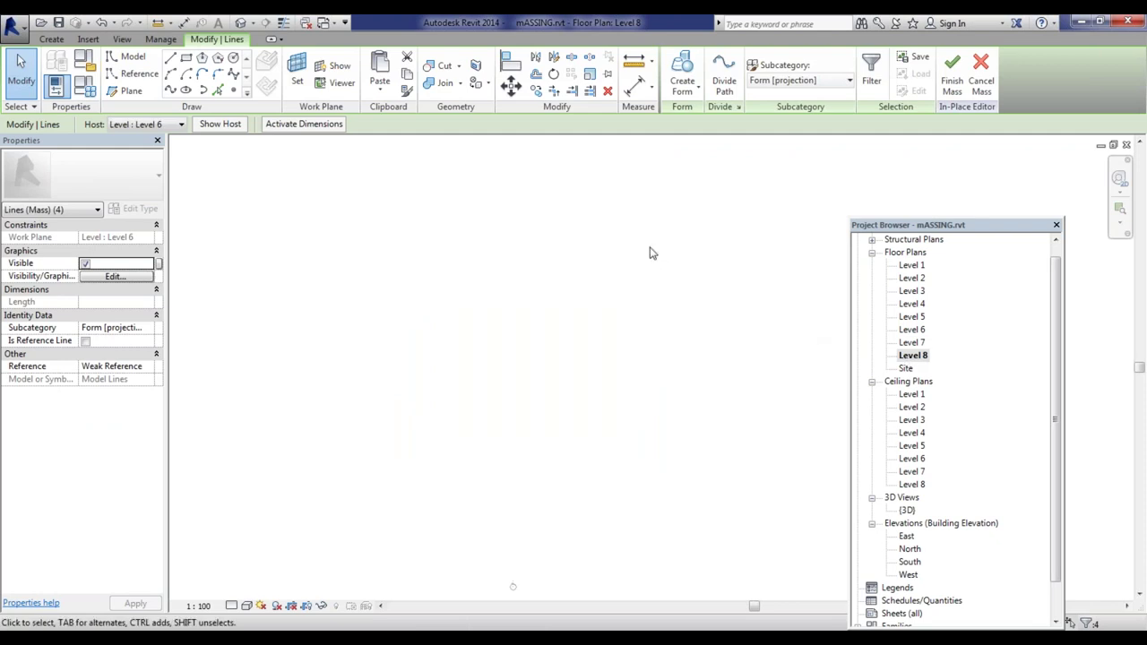
pyautogui.click(380, 90)
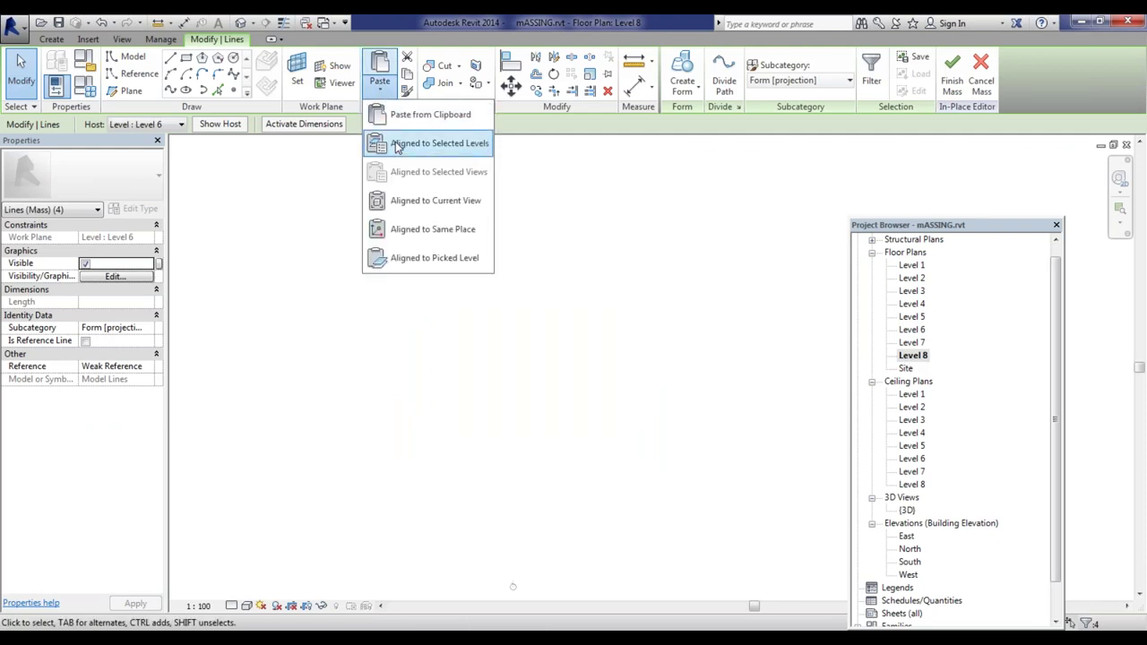
pyautogui.click(397, 145)
pyautogui.doubleClick(237, 344)
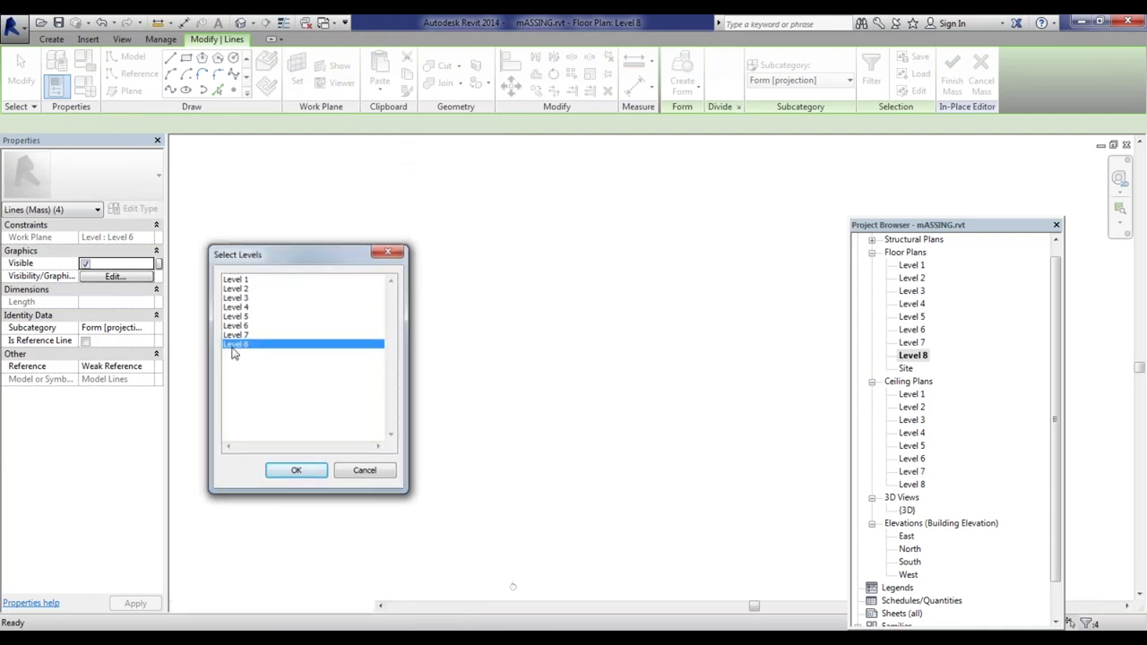
pyautogui.click(713, 470)
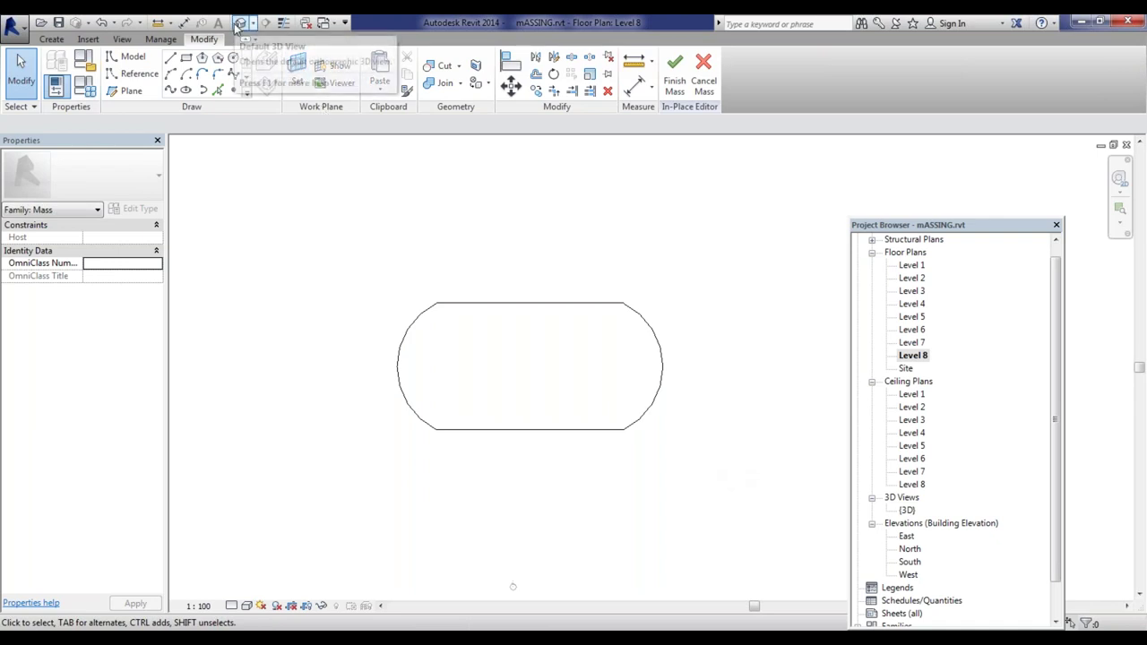
# Step: Set the Level 8 floor plan's underlay to Level 6 and apply
pyautogui.click(913, 356)
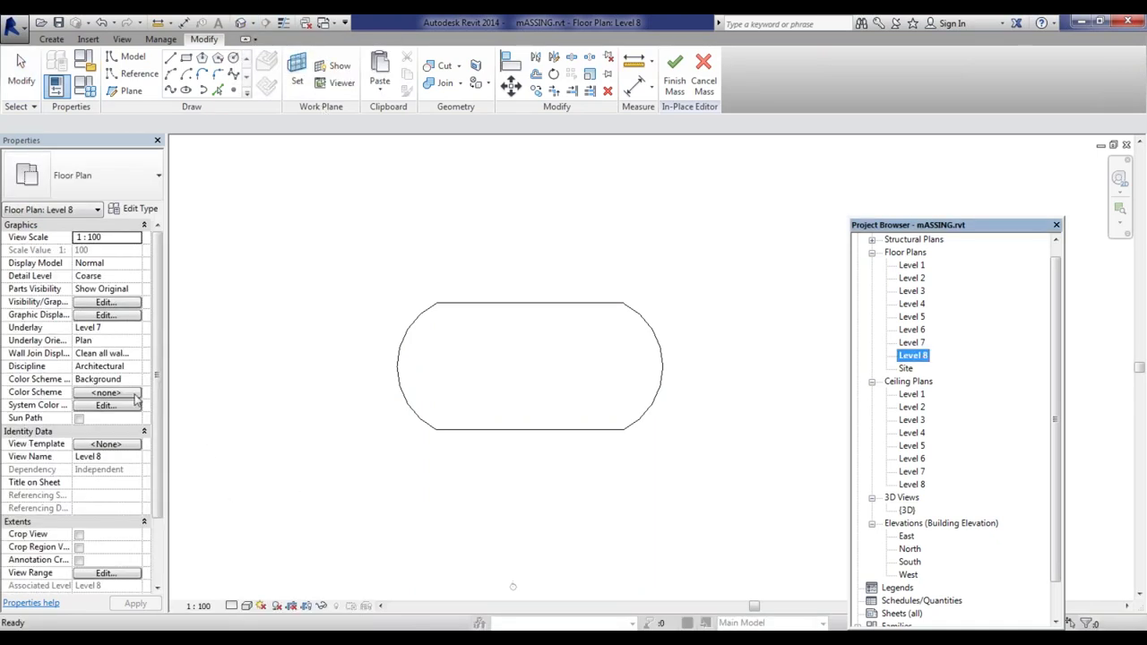
pyautogui.click(132, 328)
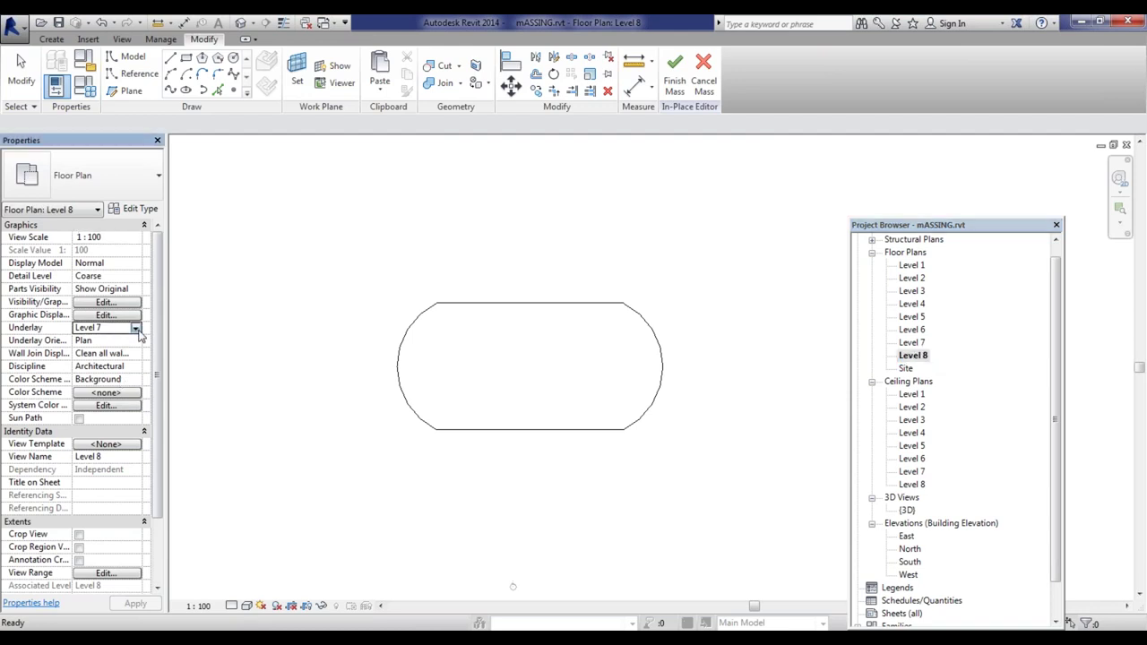
pyautogui.click(135, 329)
pyautogui.click(98, 373)
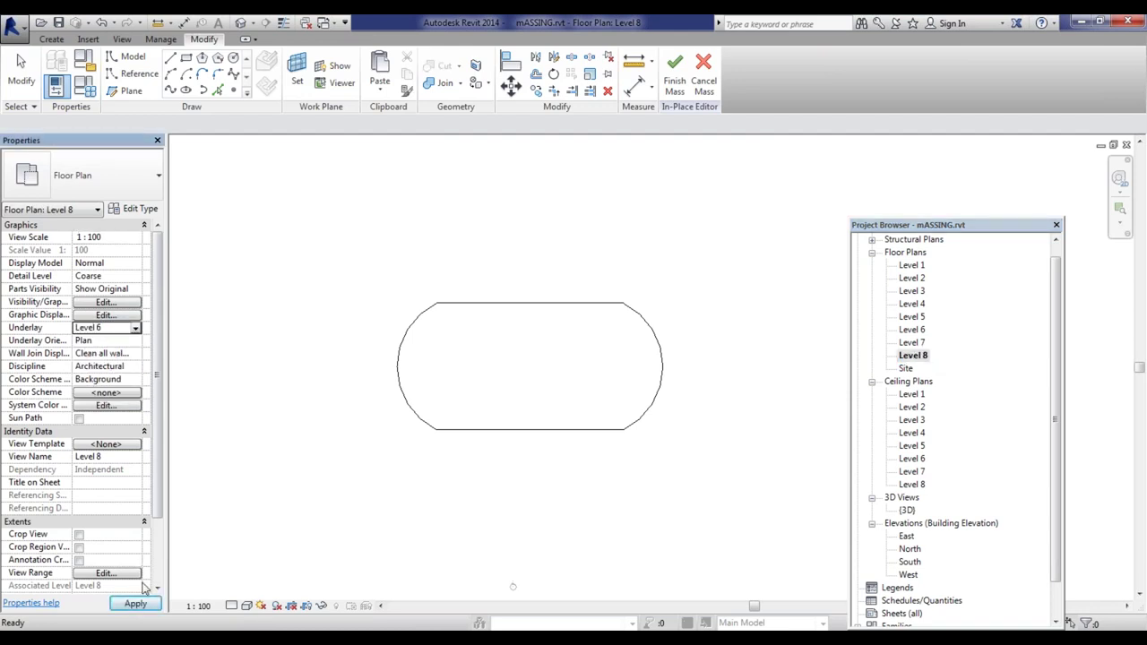
pyautogui.click(136, 604)
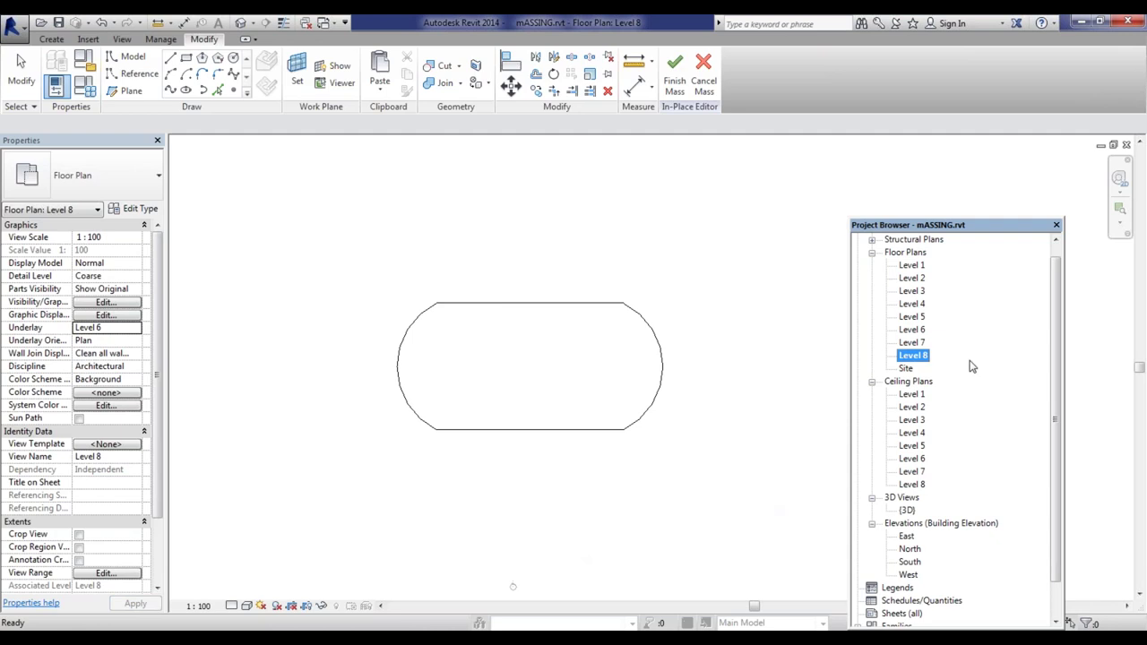
pyautogui.click(240, 24)
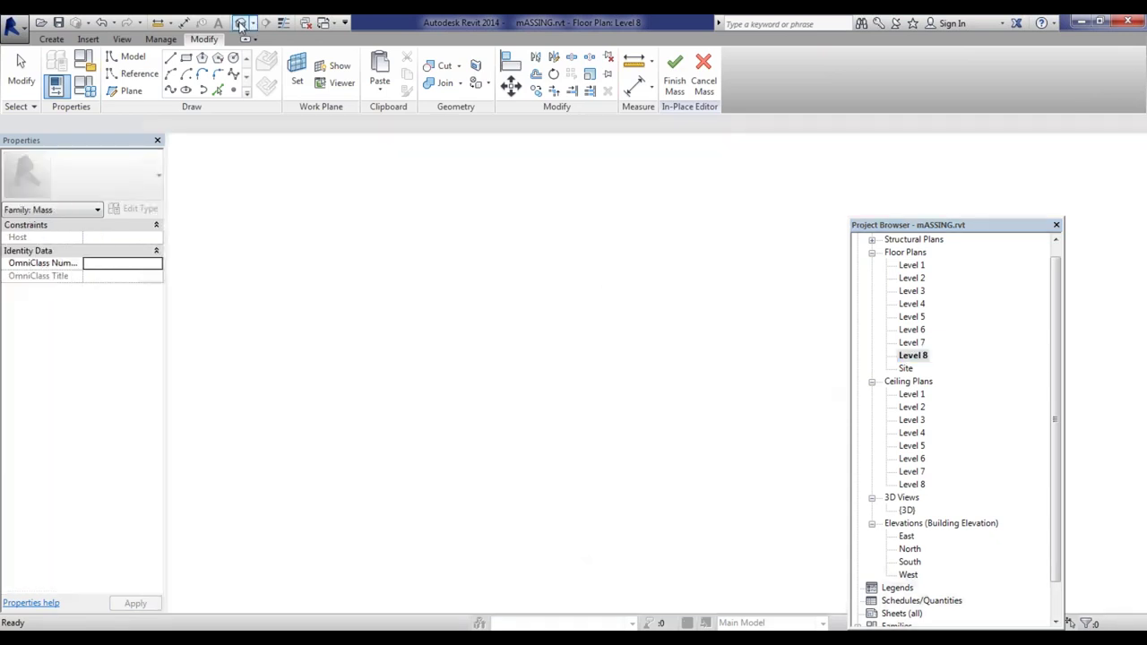
# Step: Loft all the selected profile outlines into a solid form, then open the Level 1 plan
pyautogui.scroll(-3, 628, 493)
pyautogui.scroll(3, 679, 543)
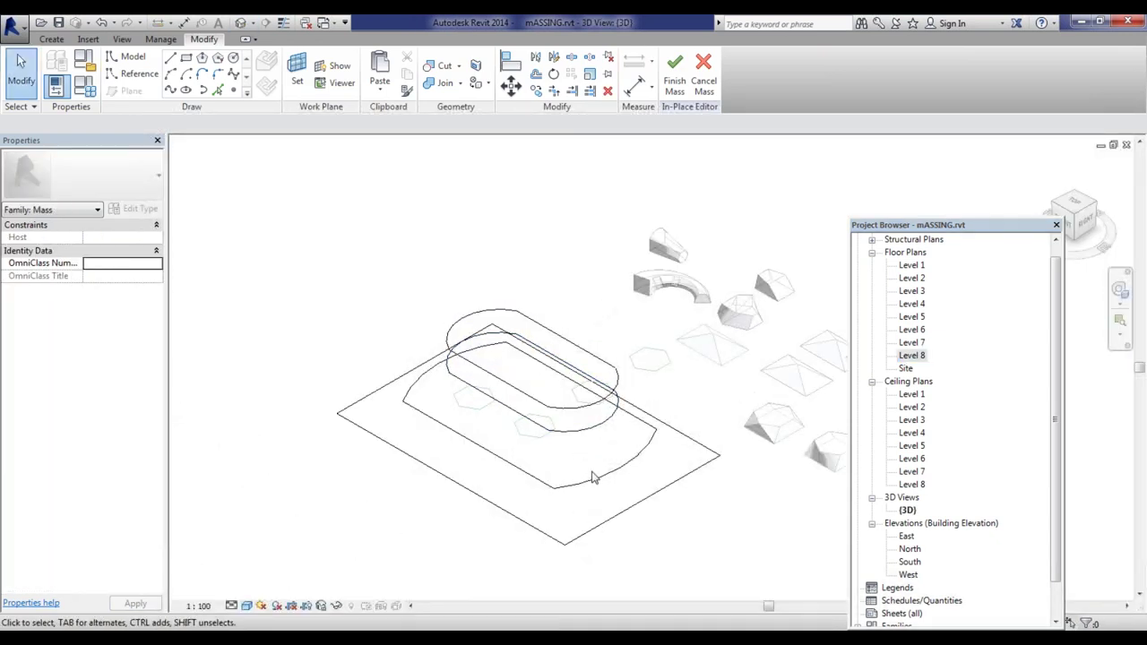
pyautogui.scroll(-2, 384, 415)
pyautogui.moveTo(332, 282); pyautogui.dragTo(619, 502)
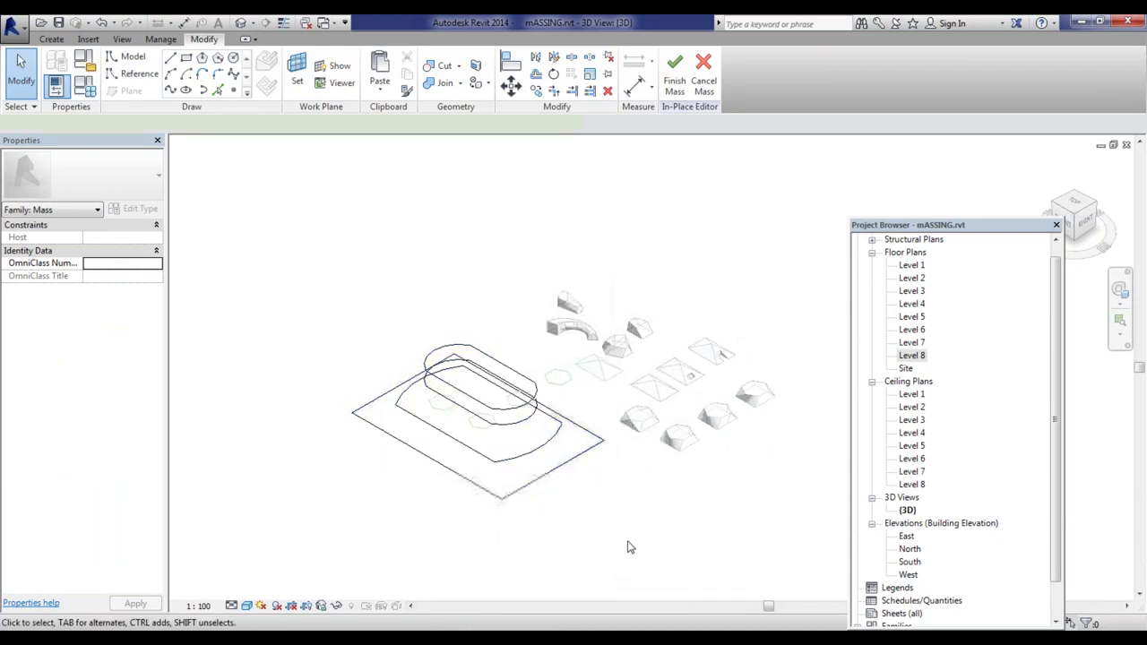
pyautogui.click(691, 90)
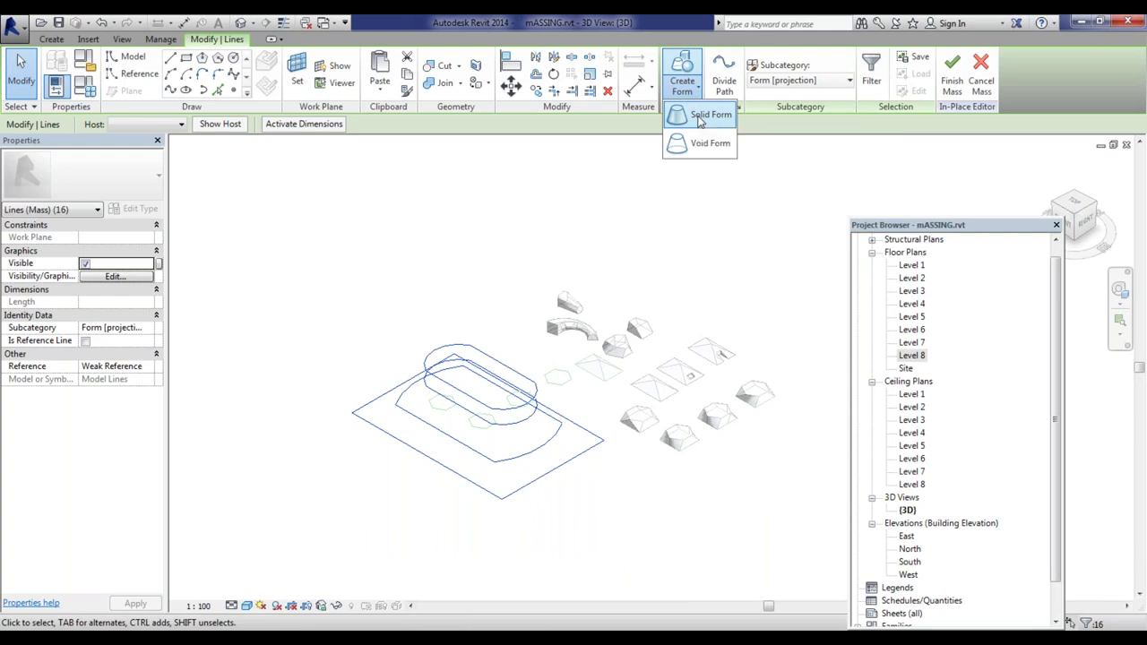
pyautogui.click(700, 118)
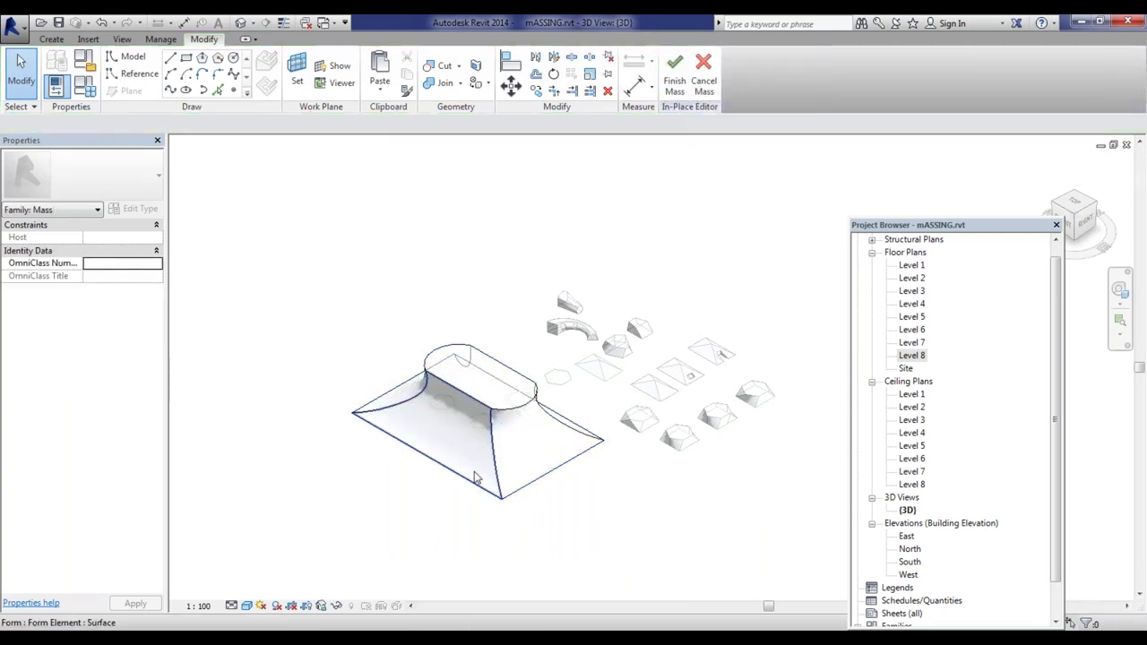
pyautogui.scroll(3, 476, 479)
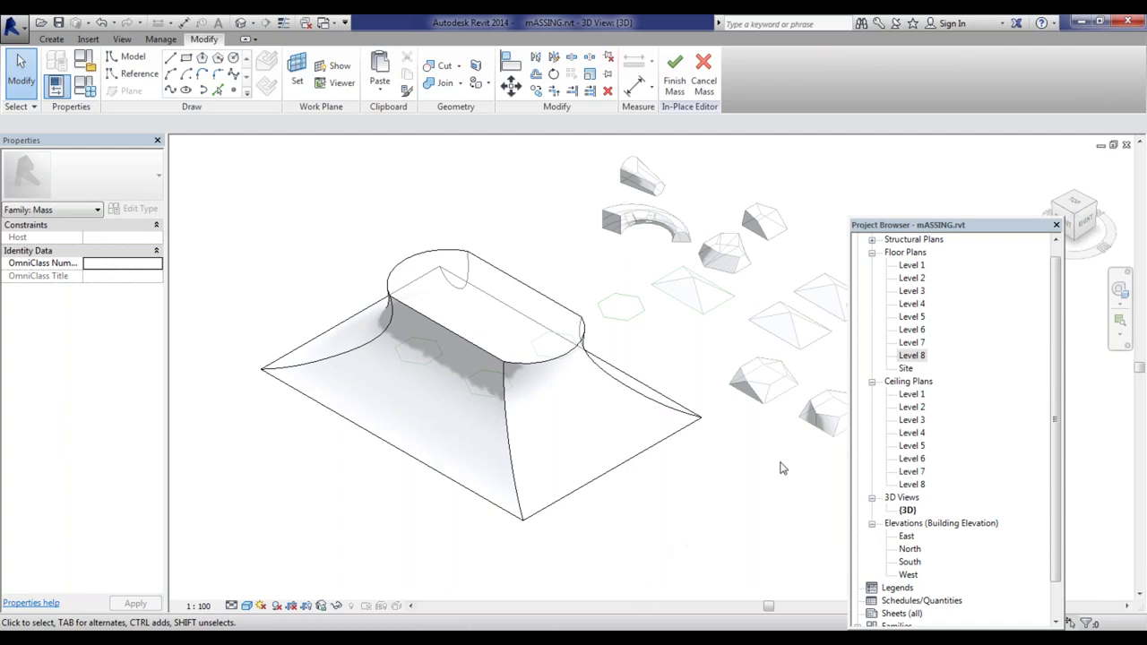
pyautogui.doubleClick(912, 266)
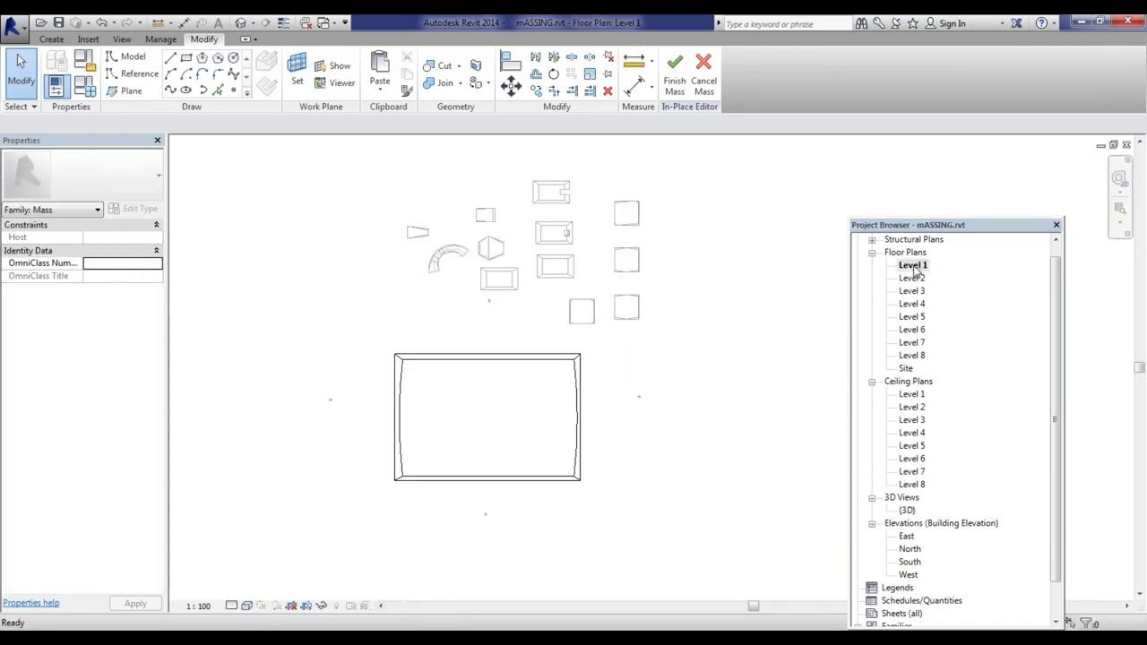
pyautogui.click(240, 25)
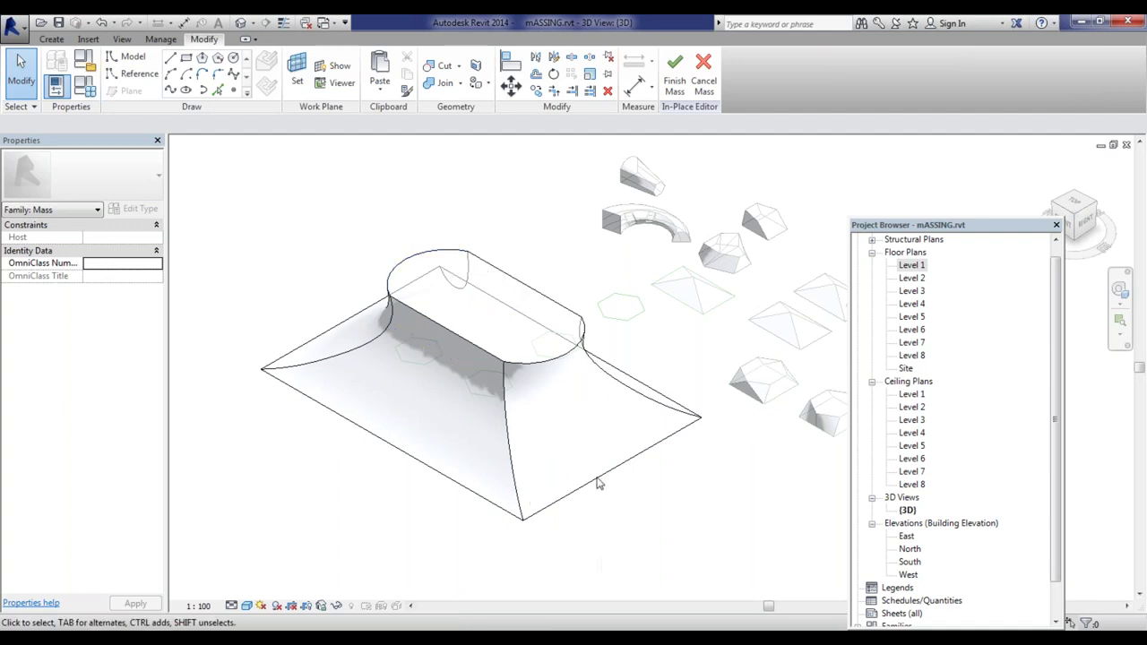
pyautogui.click(678, 79)
pyautogui.click(495, 272)
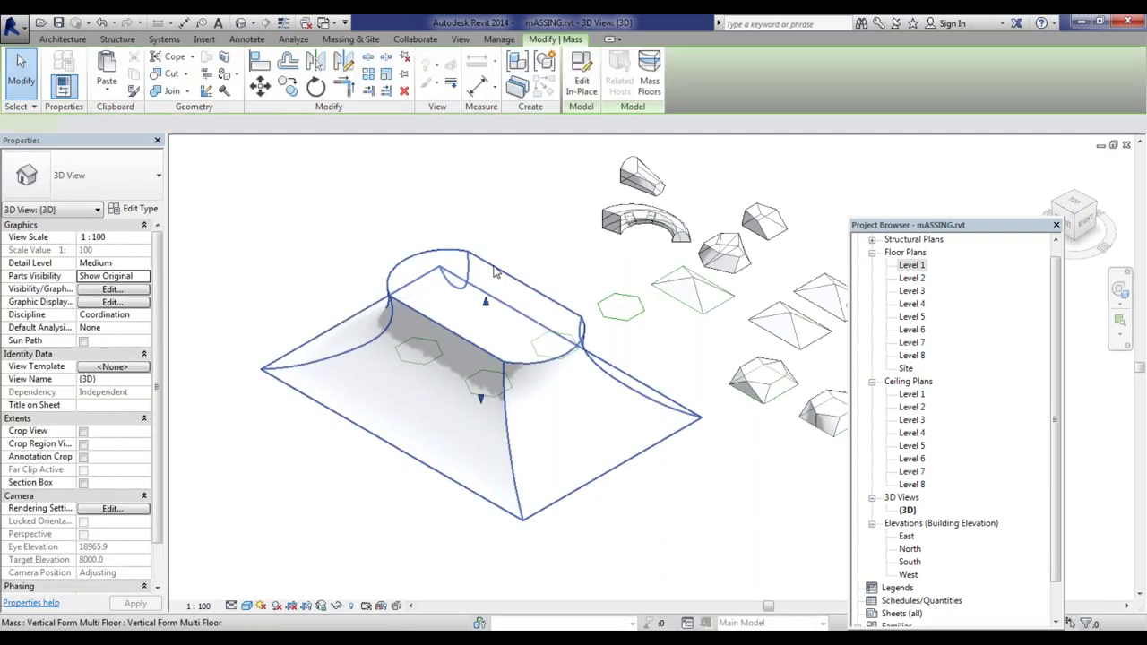
pyautogui.click(495, 272)
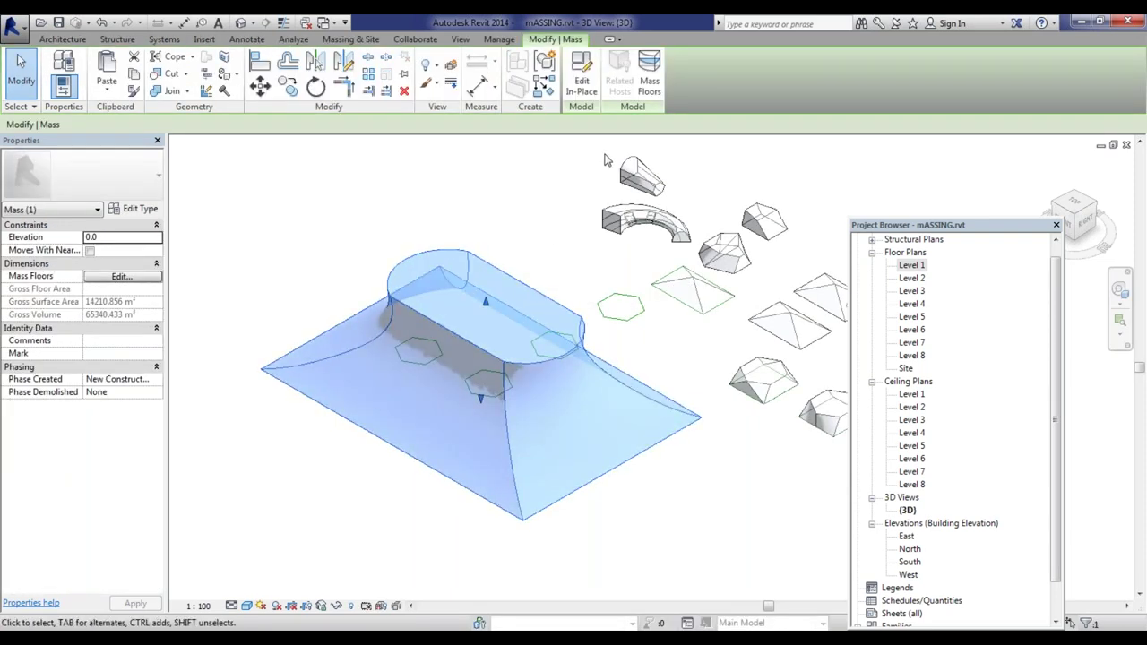
pyautogui.click(587, 81)
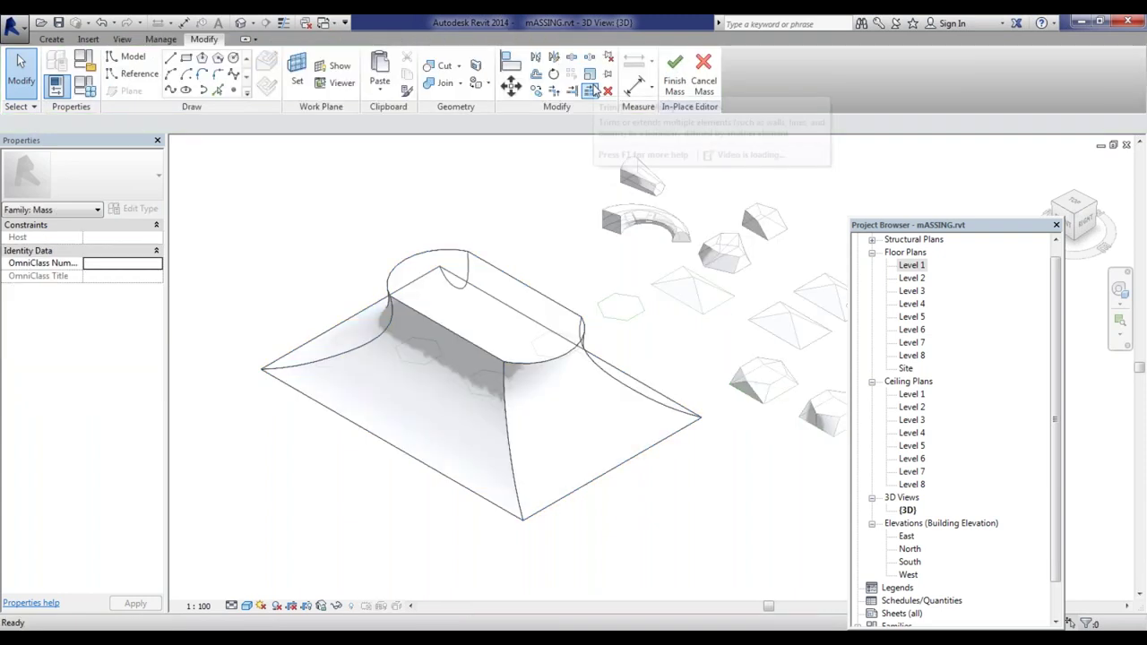
pyautogui.doubleClick(912, 266)
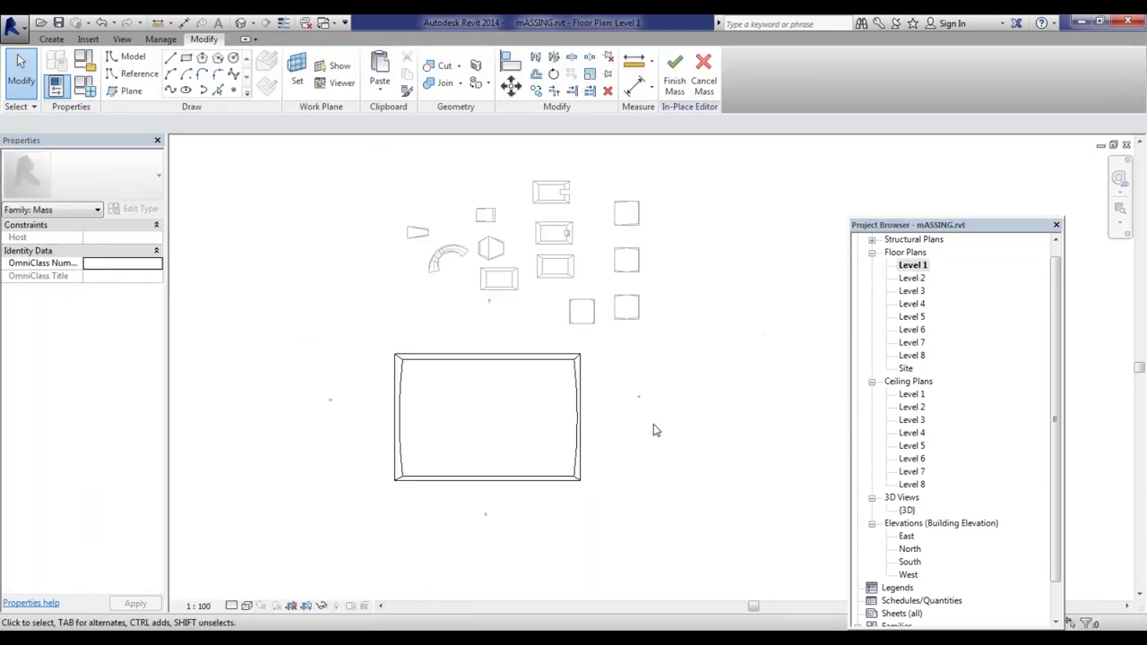
# Step: Offset the short horizontal line into parallel copies above and below, then delete the middle one
pyautogui.scroll(3, 427, 412)
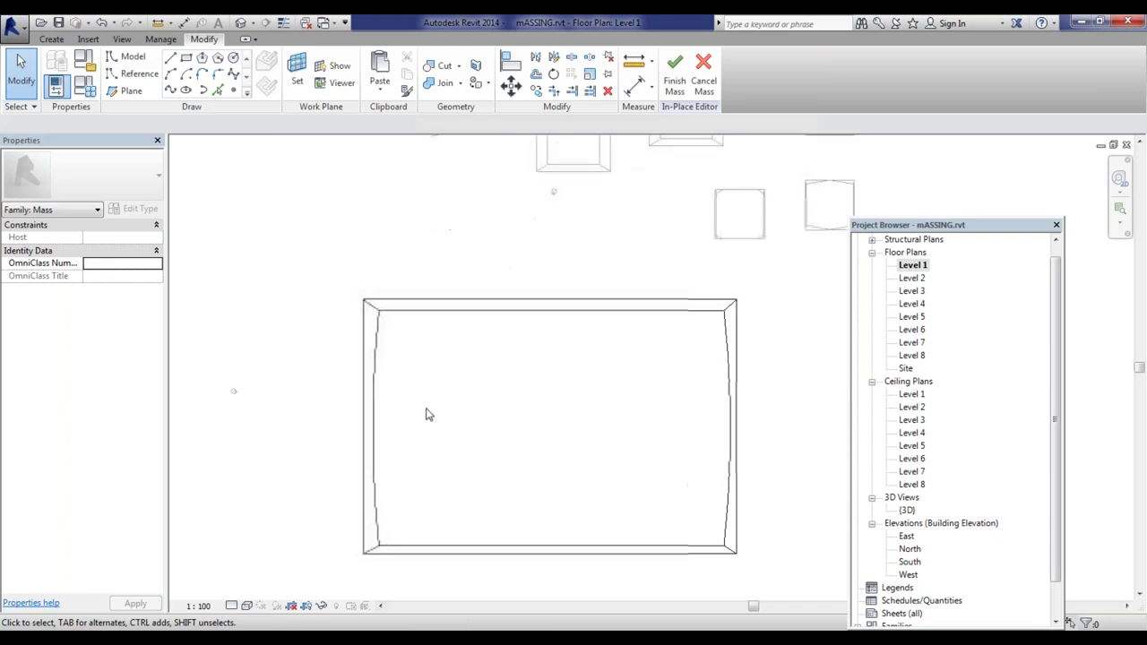
pyautogui.scroll(-2, 263, 364)
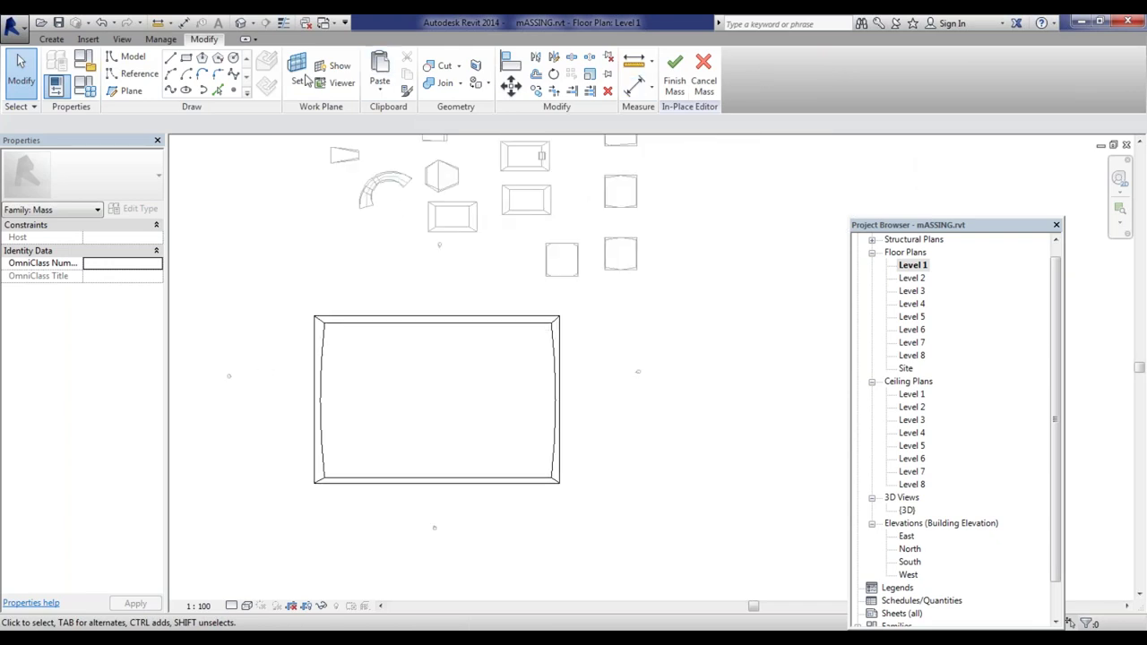
pyautogui.click(186, 59)
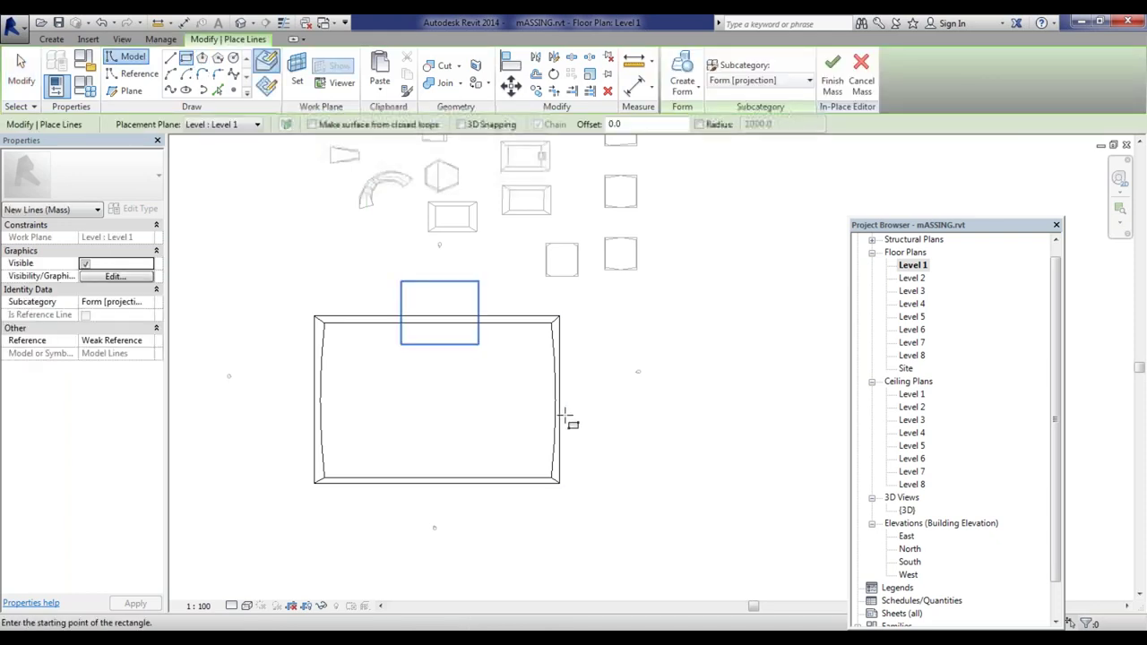
pyautogui.press('l')
pyautogui.press('i')
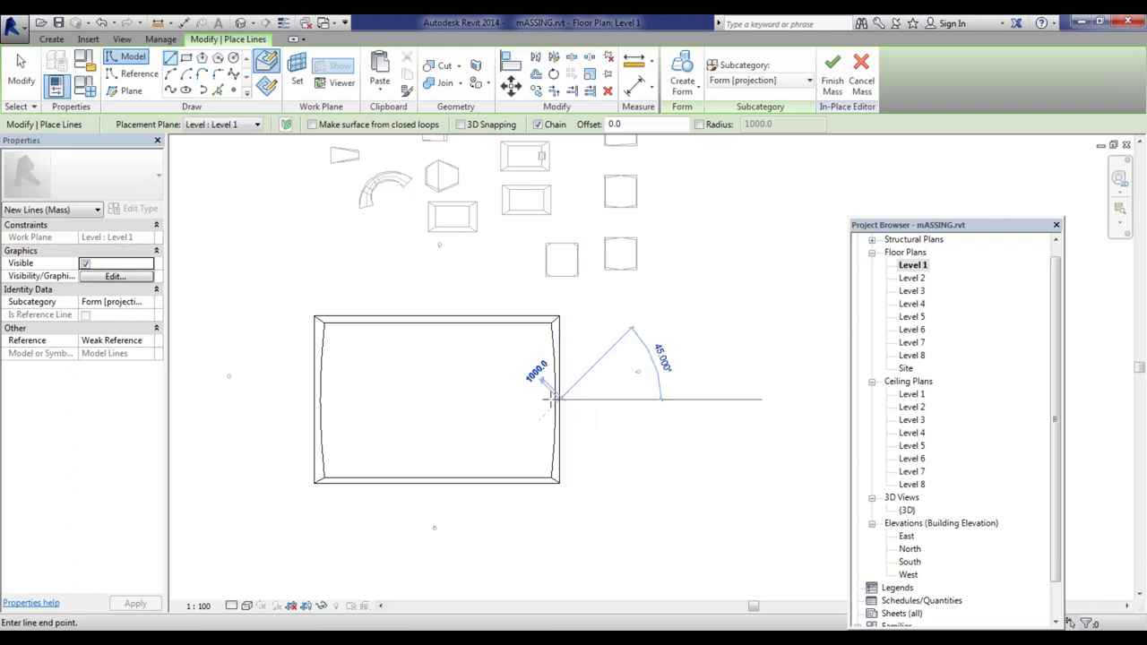
pyautogui.click(502, 399)
pyautogui.press('Escape')
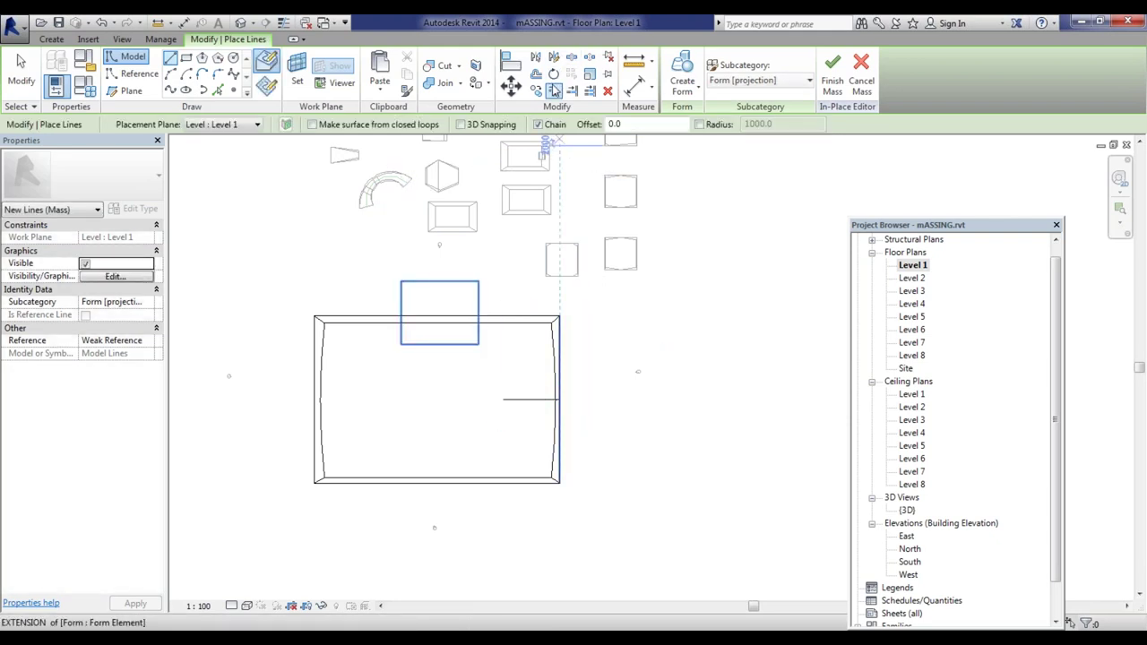
pyautogui.press('o')
pyautogui.press('f')
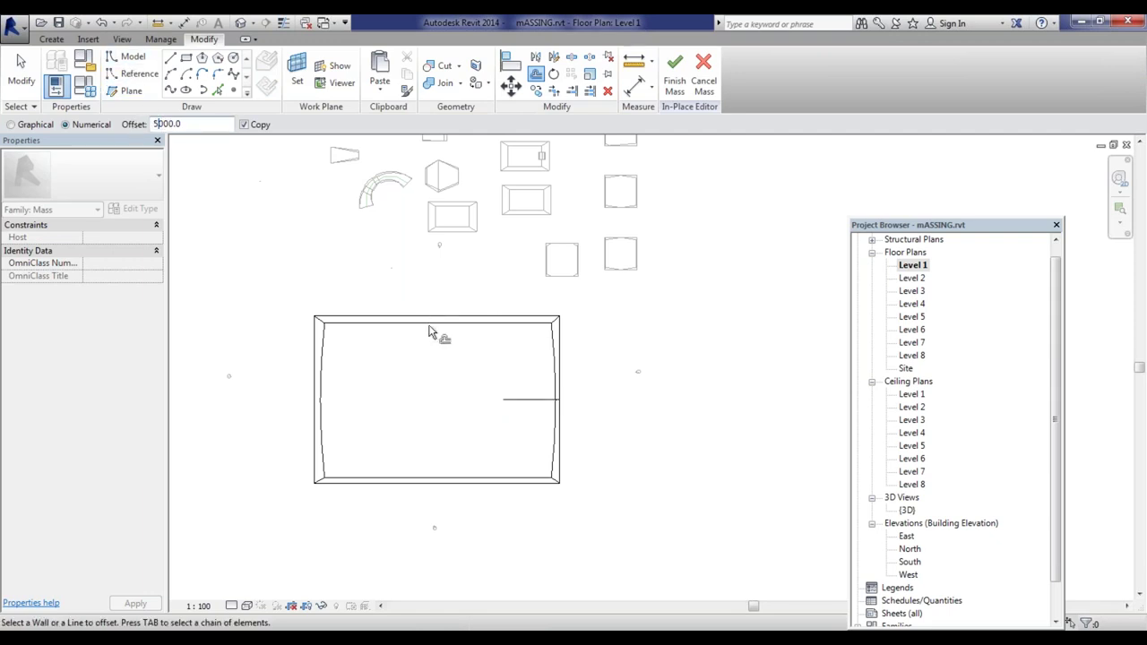
pyautogui.click(522, 402)
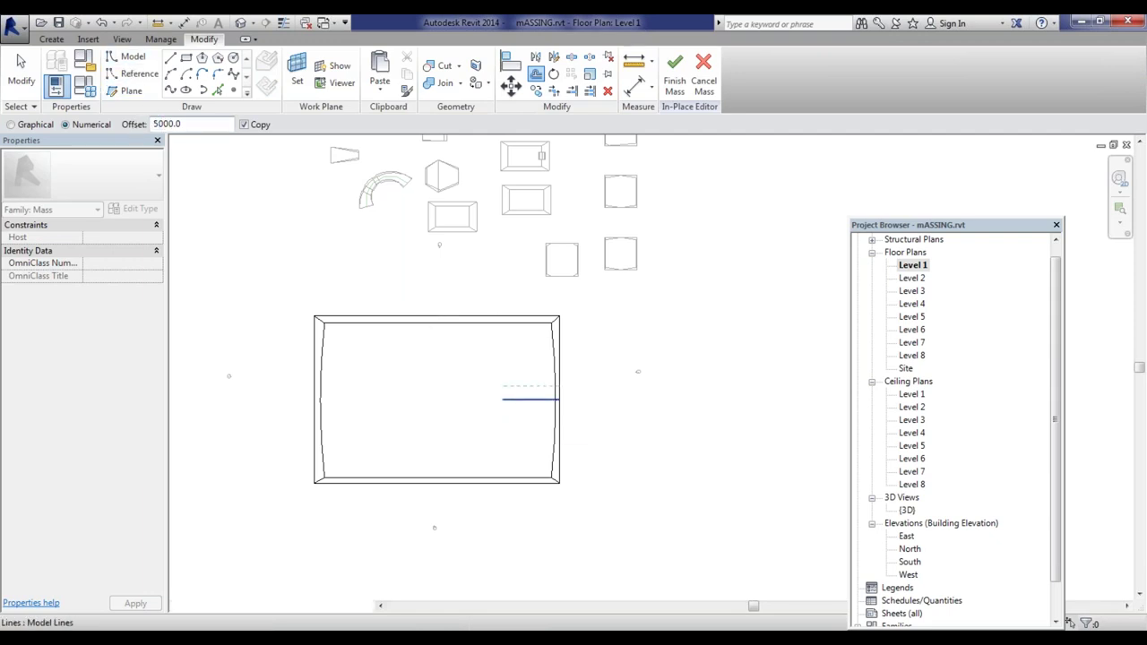
pyautogui.click(532, 405)
pyautogui.press('Escape')
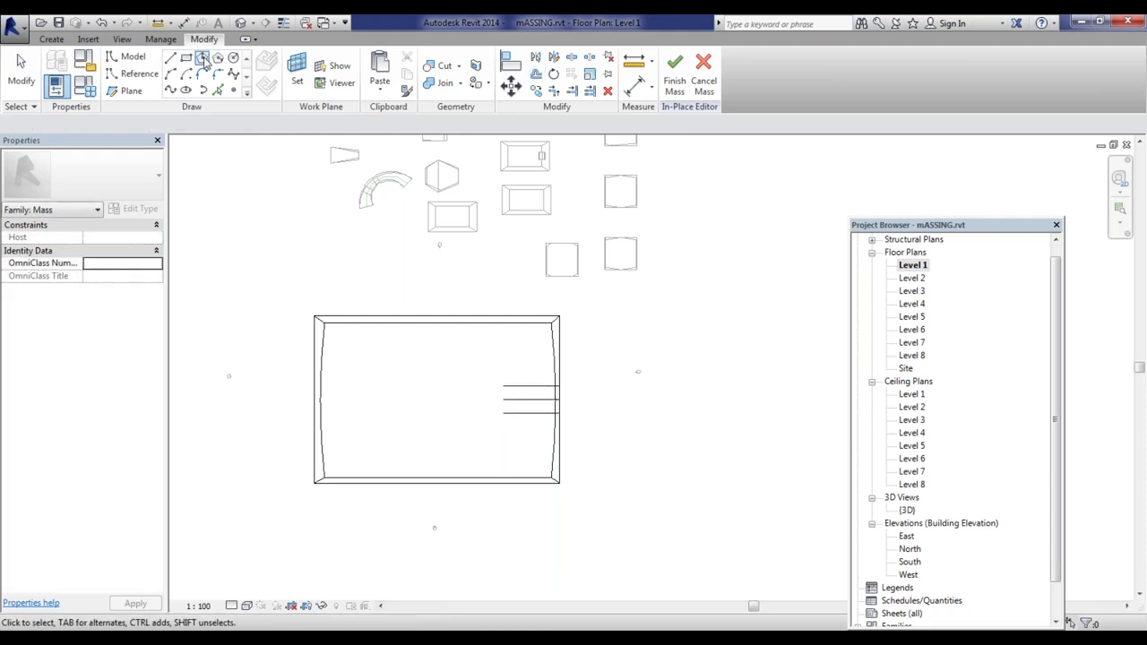
pyautogui.click(541, 405)
pyautogui.press('Delete')
# Step: Draw the two vertical sides closing the small rectangle against the mass edge
pyautogui.click(171, 56)
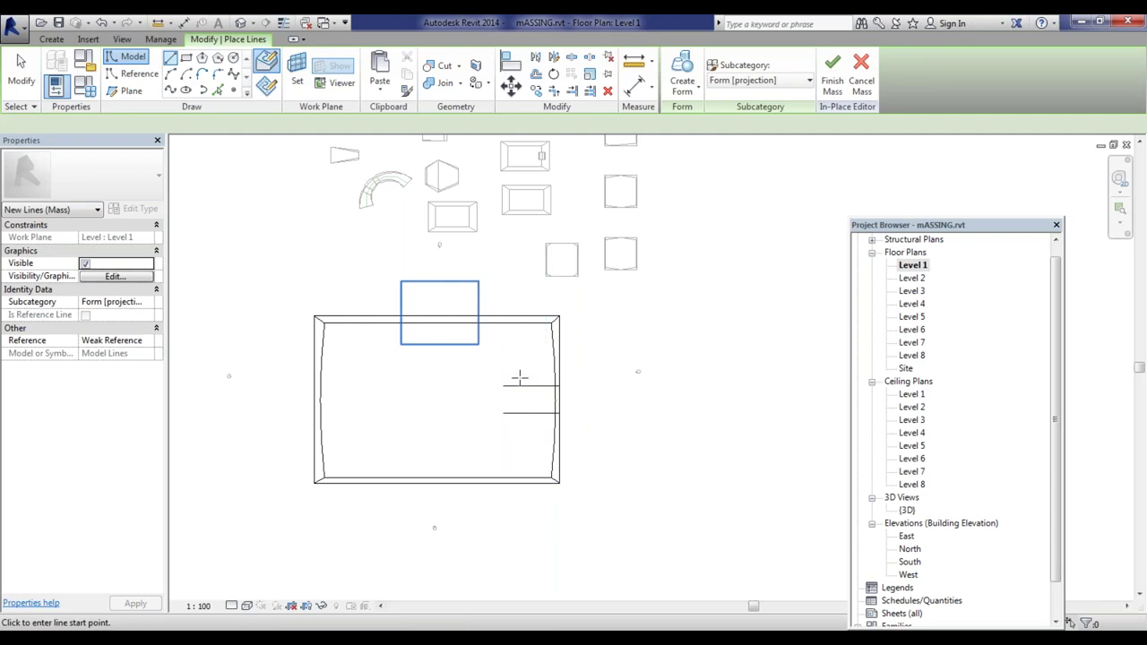
pyautogui.click(504, 386)
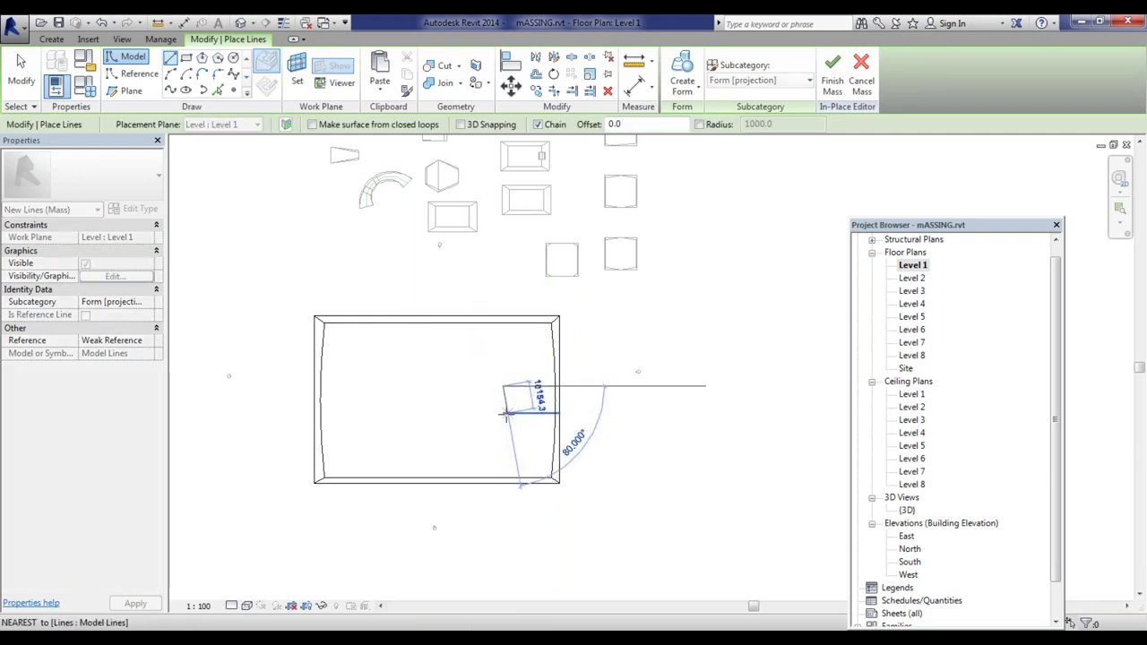
pyautogui.click(502, 414)
pyautogui.scroll(2, 559, 407)
pyautogui.click(559, 388)
pyautogui.click(559, 333)
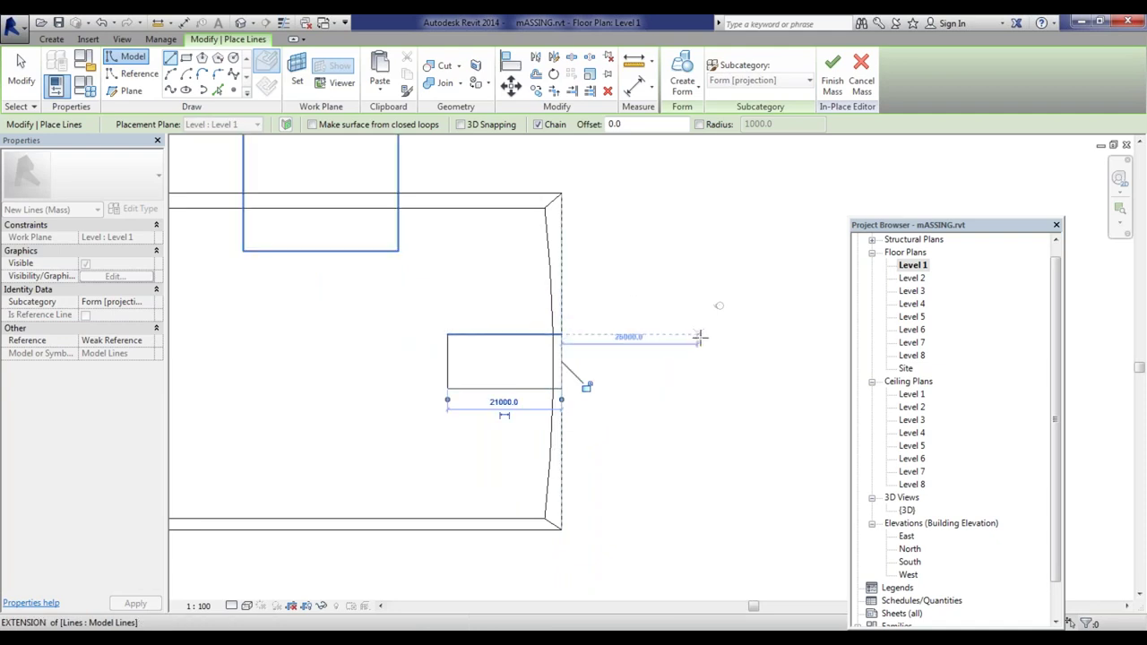
pyautogui.press('Escape')
pyautogui.press('Escape')
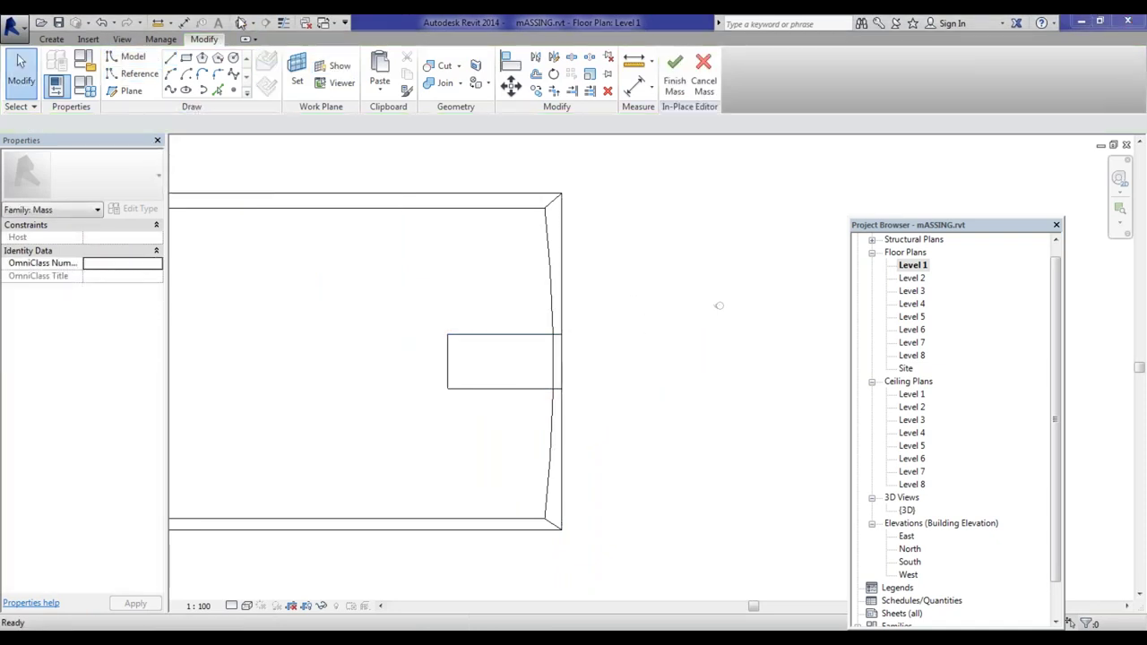
pyautogui.click(242, 23)
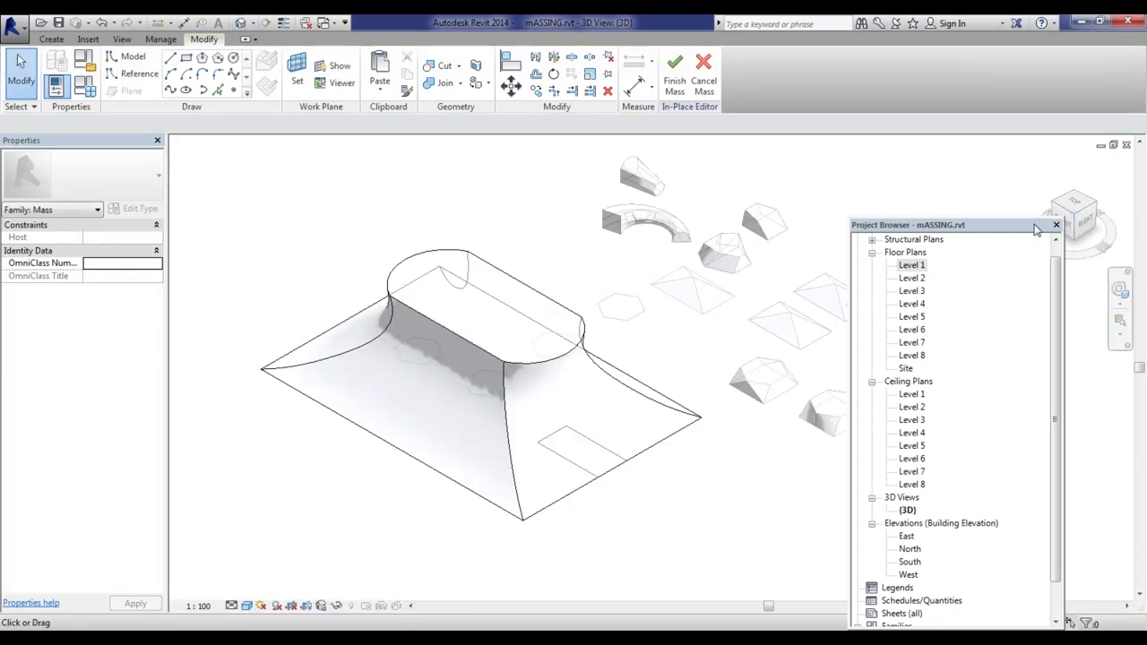
# Step: Convert the small rectangle into a void form and stretch it upward through the full mass height
pyautogui.click(615, 459)
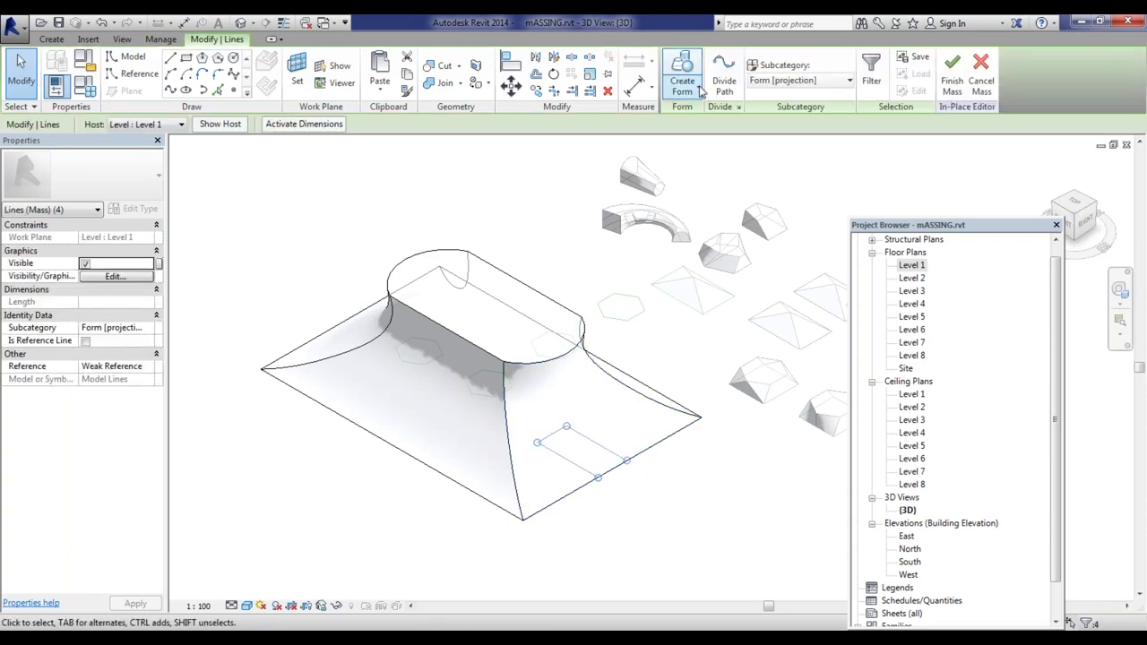
pyautogui.click(700, 91)
pyautogui.click(704, 146)
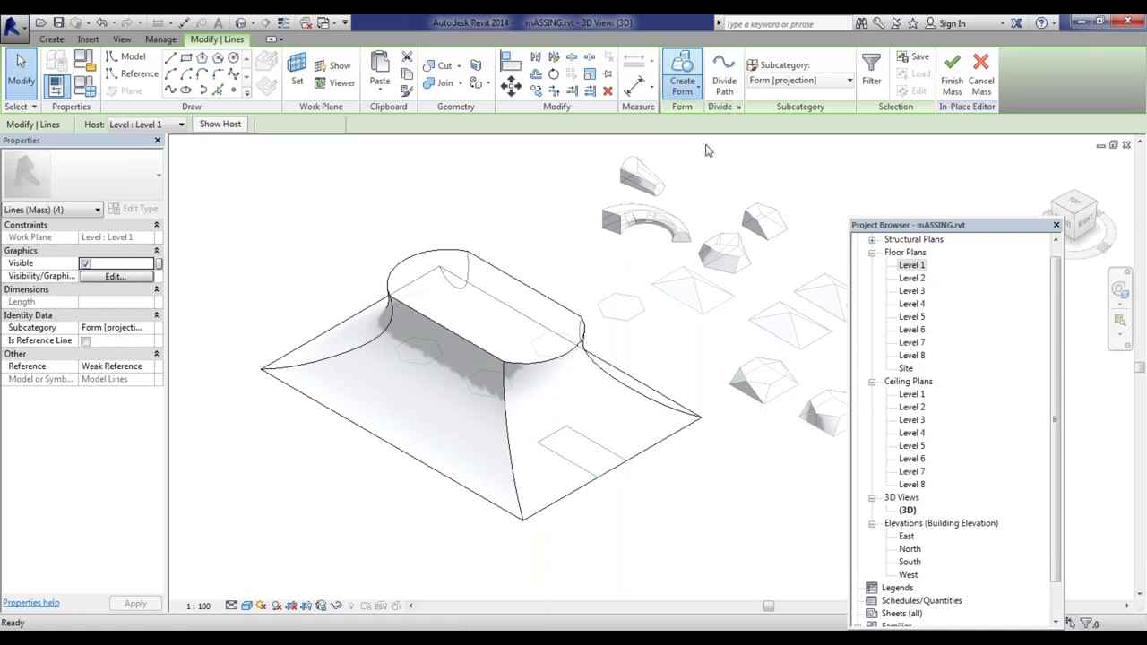
pyautogui.moveTo(583, 453); pyautogui.dragTo(571, 355)
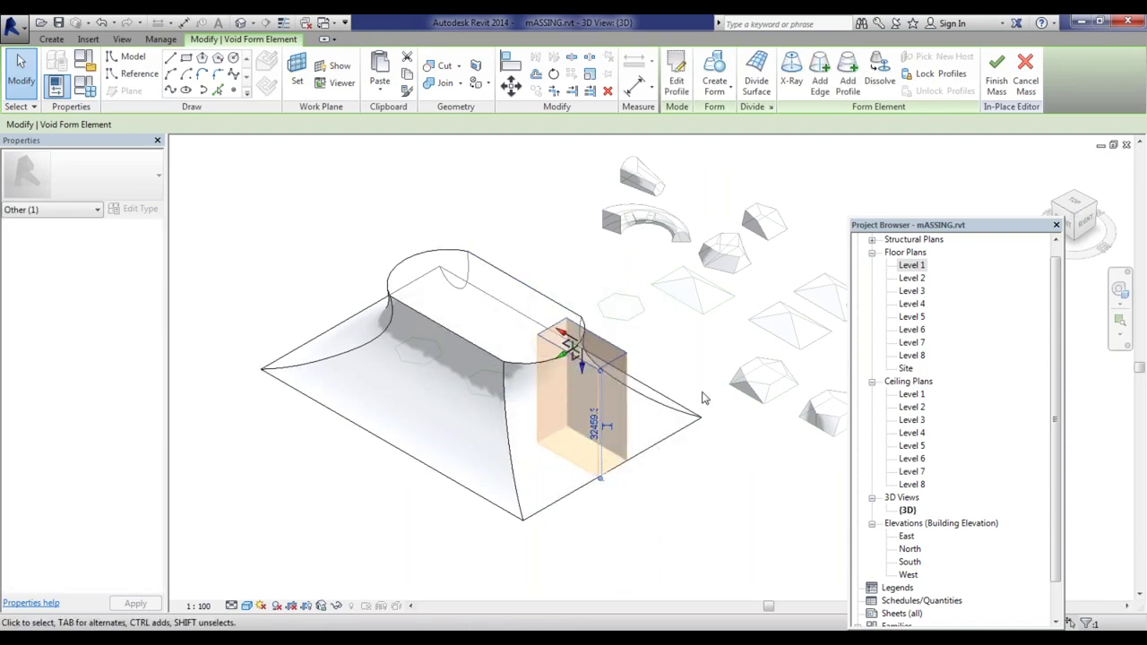
pyautogui.press('Escape')
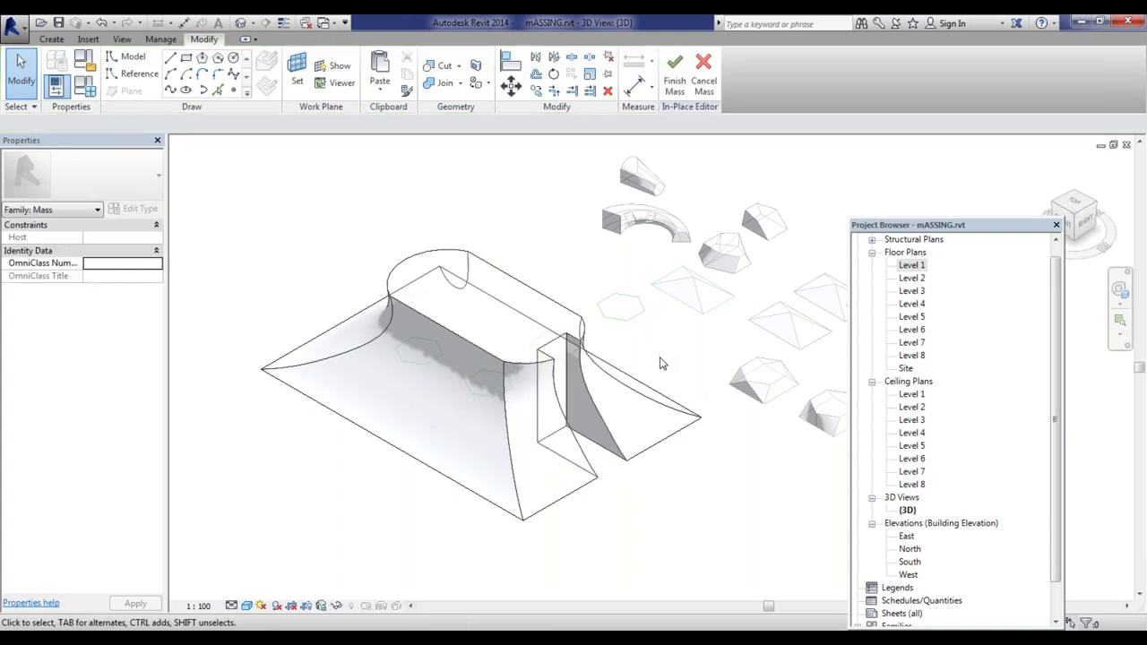
# Step: Finish the in-place mass, orbit around to inspect the notch, and select the mass
pyautogui.click(674, 72)
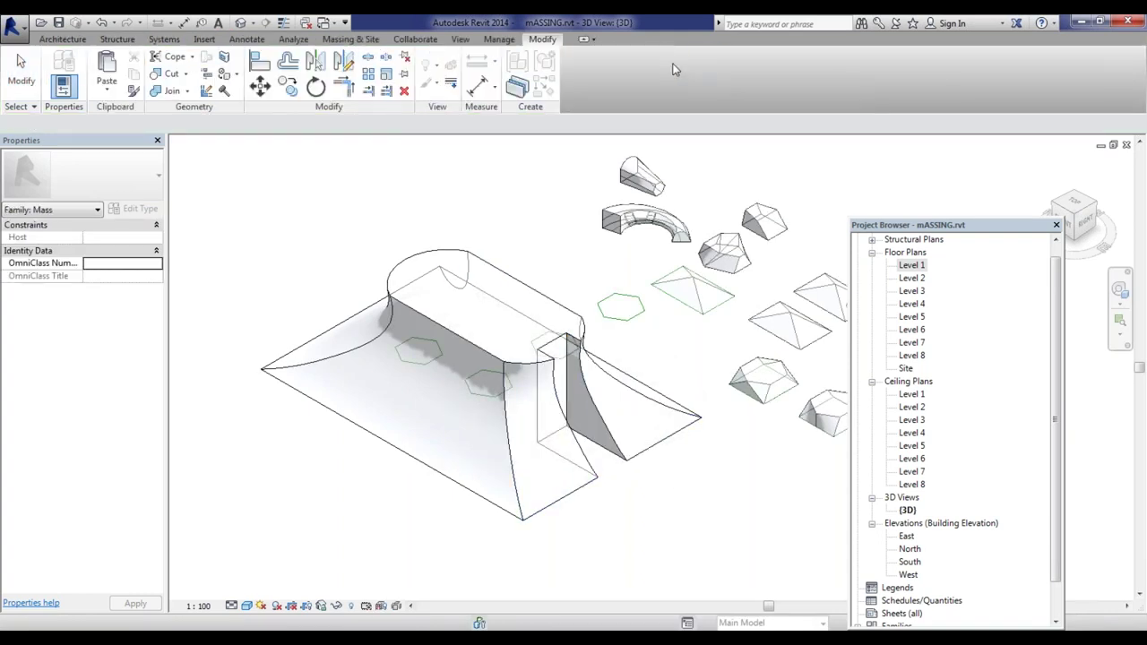
pyautogui.scroll(3, 627, 443)
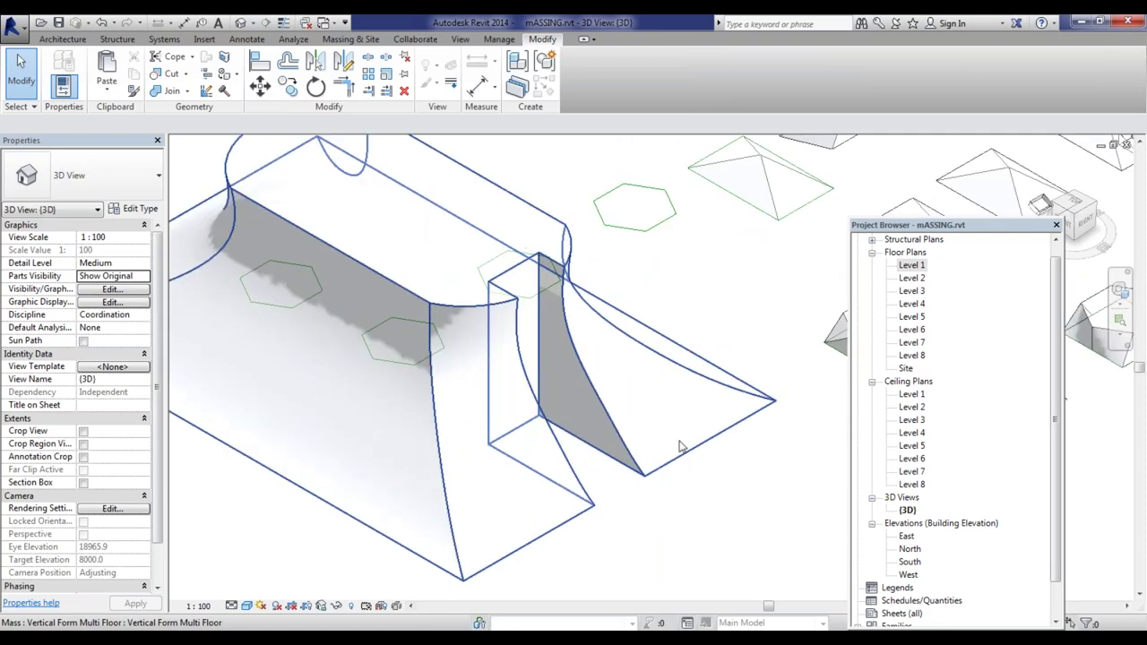
pyautogui.scroll(-3, 519, 364)
pyautogui.scroll(4, 491, 340)
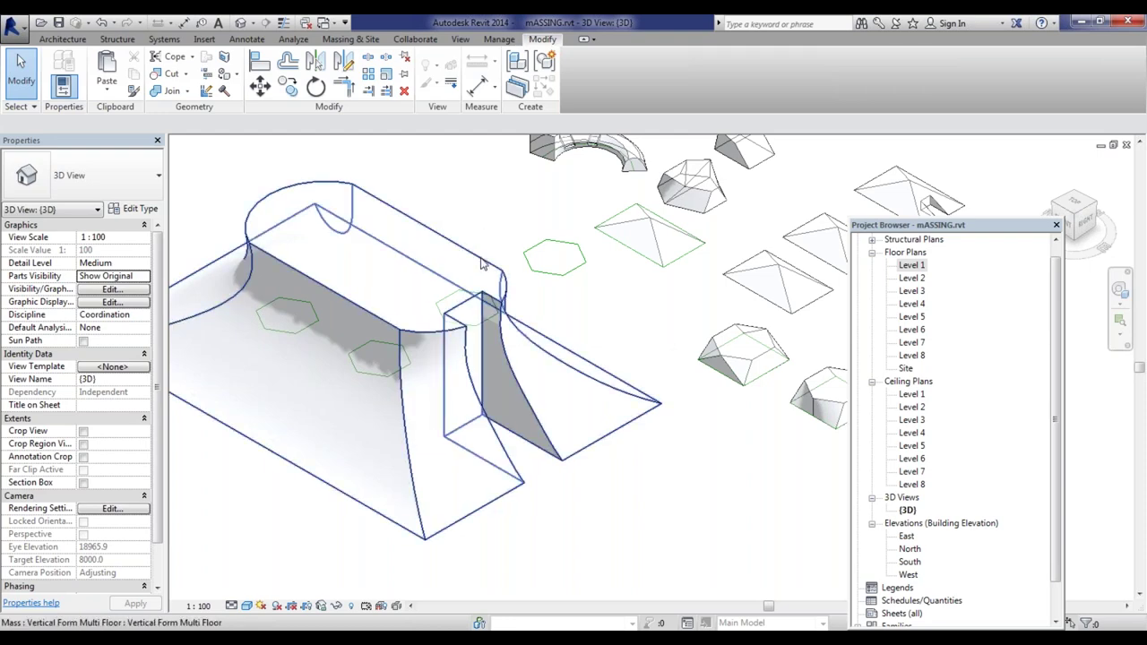
pyautogui.click(482, 263)
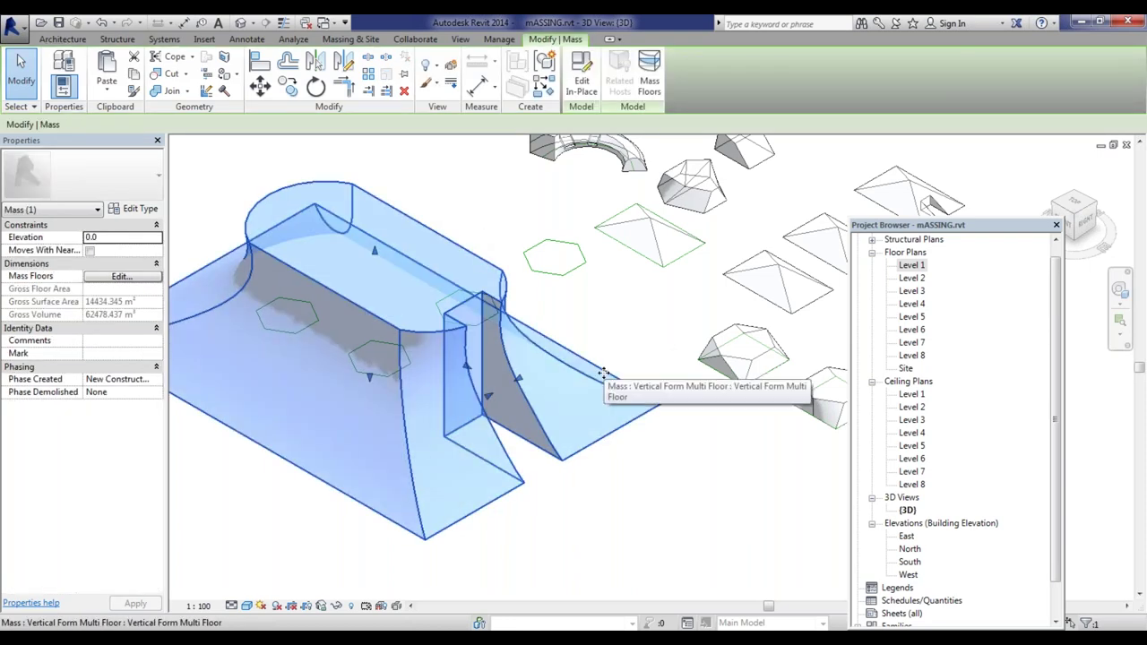
pyautogui.click(610, 541)
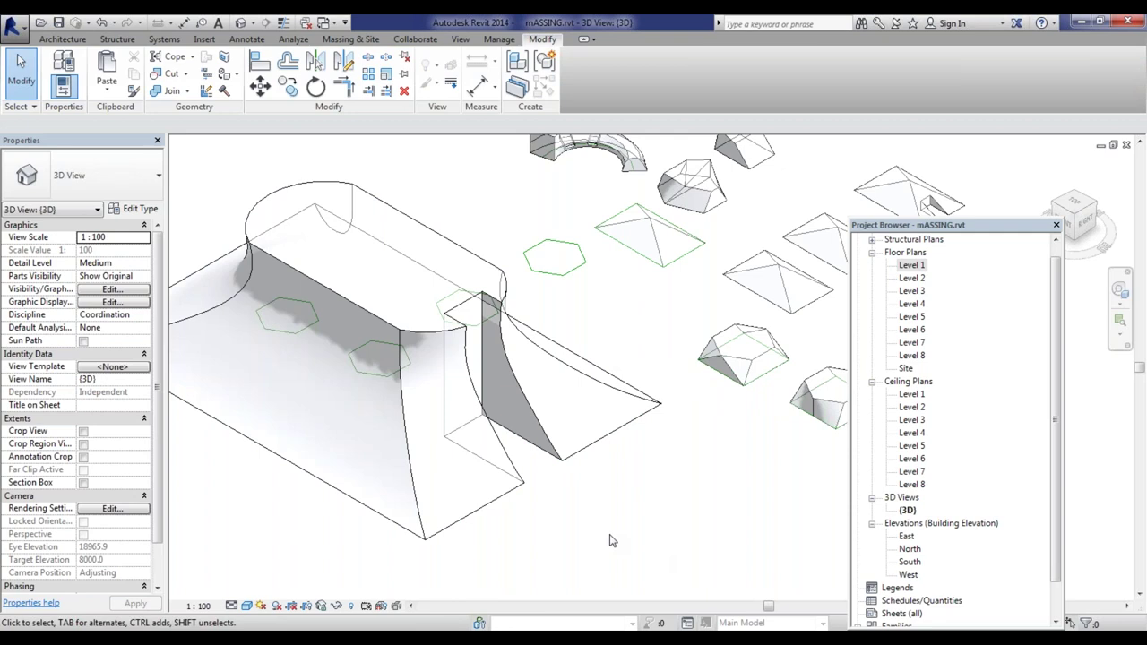
pyautogui.keyDown('shift'); pyautogui.moveTo(627, 502); pyautogui.dragTo(587, 480, button='middle'); pyautogui.keyUp('shift')
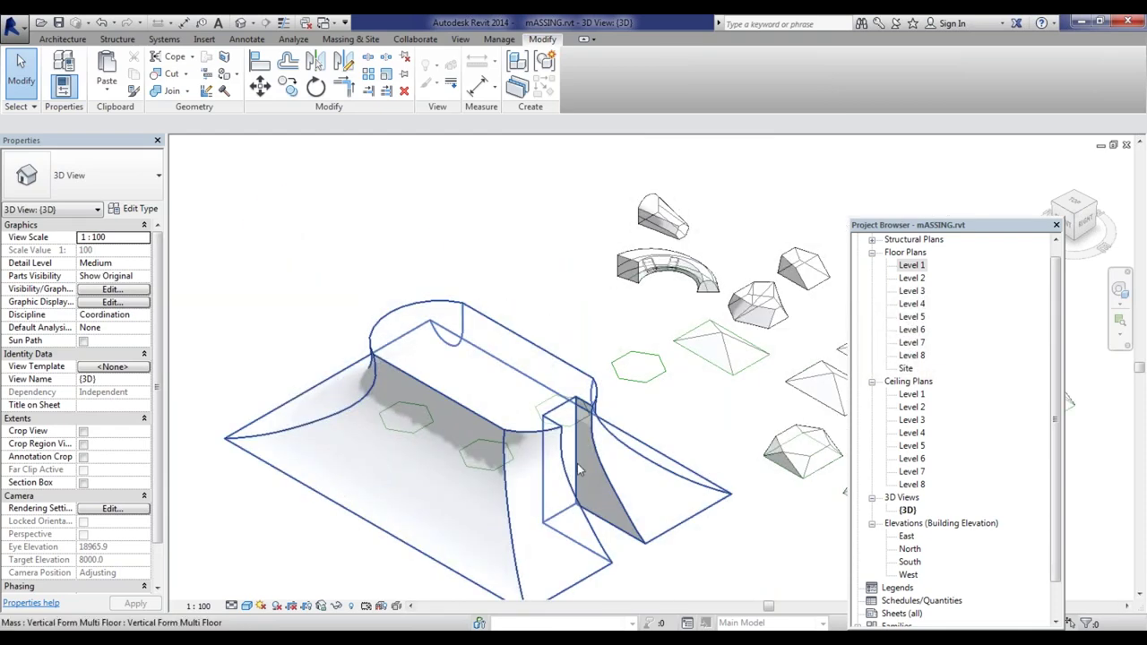
pyautogui.scroll(3, 562, 412)
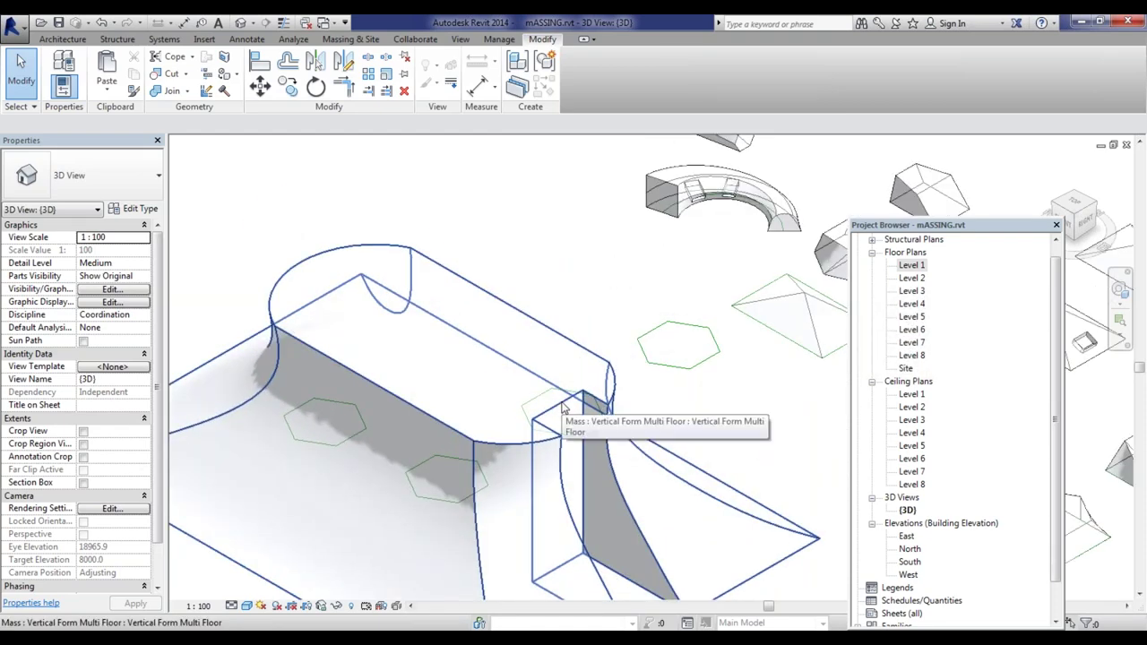
pyautogui.scroll(-4, 565, 410)
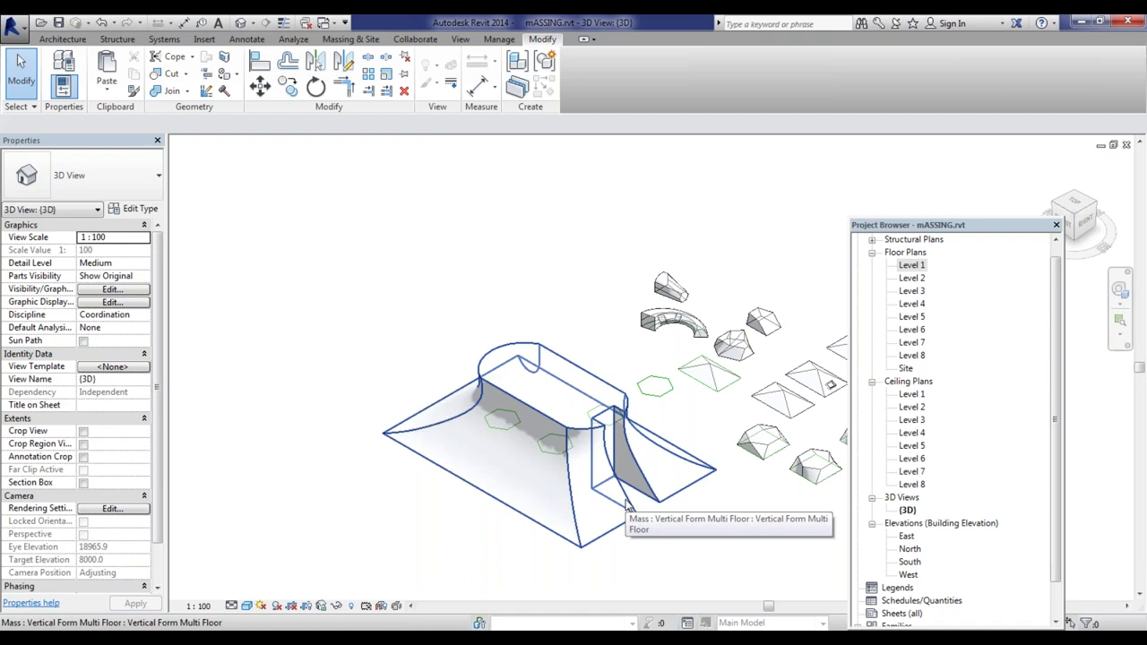
pyautogui.scroll(3, 627, 506)
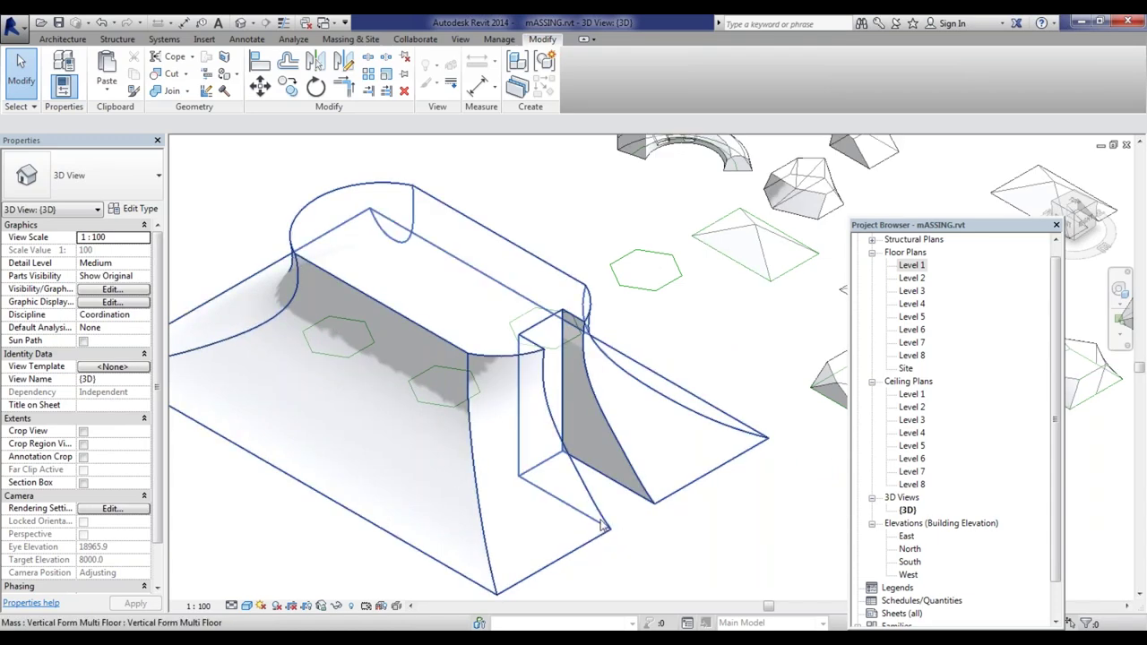
pyautogui.scroll(-2, 600, 529)
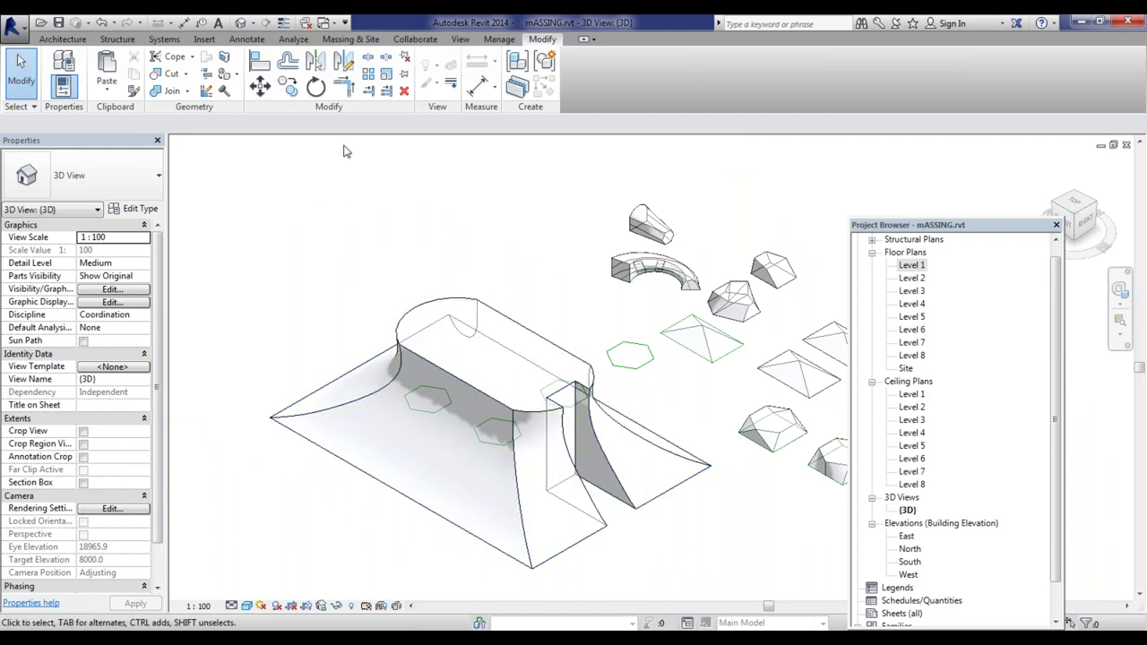
pyautogui.click(527, 332)
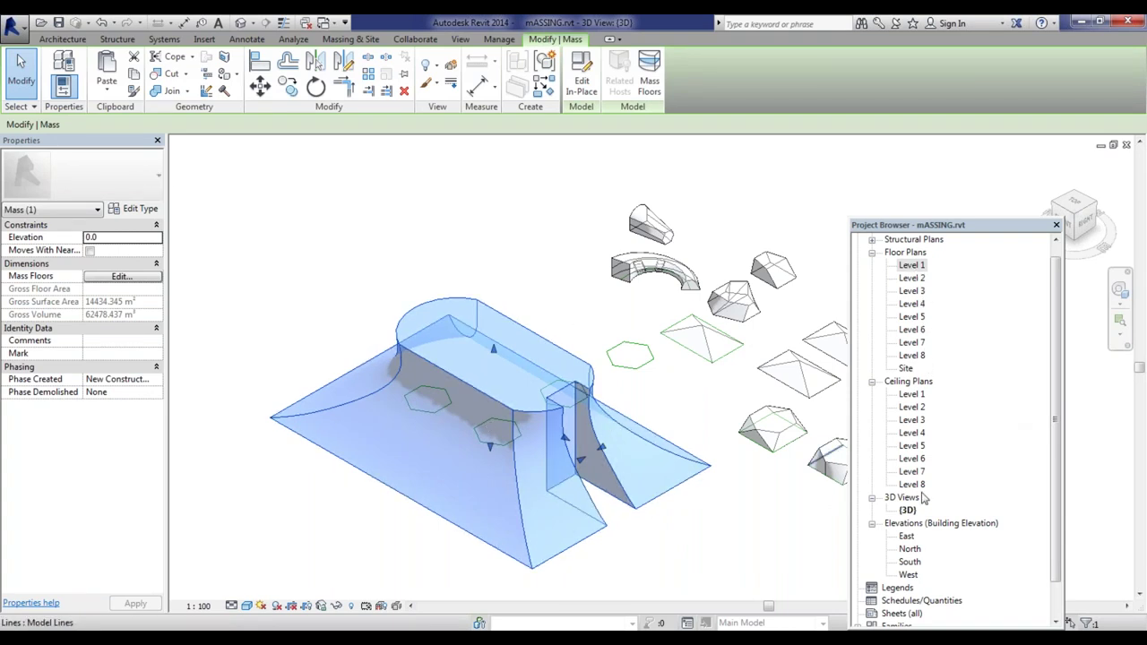
# Step: View the mass in the South elevation and 3D view, then open Level 2 plan
pyautogui.doubleClick(910, 561)
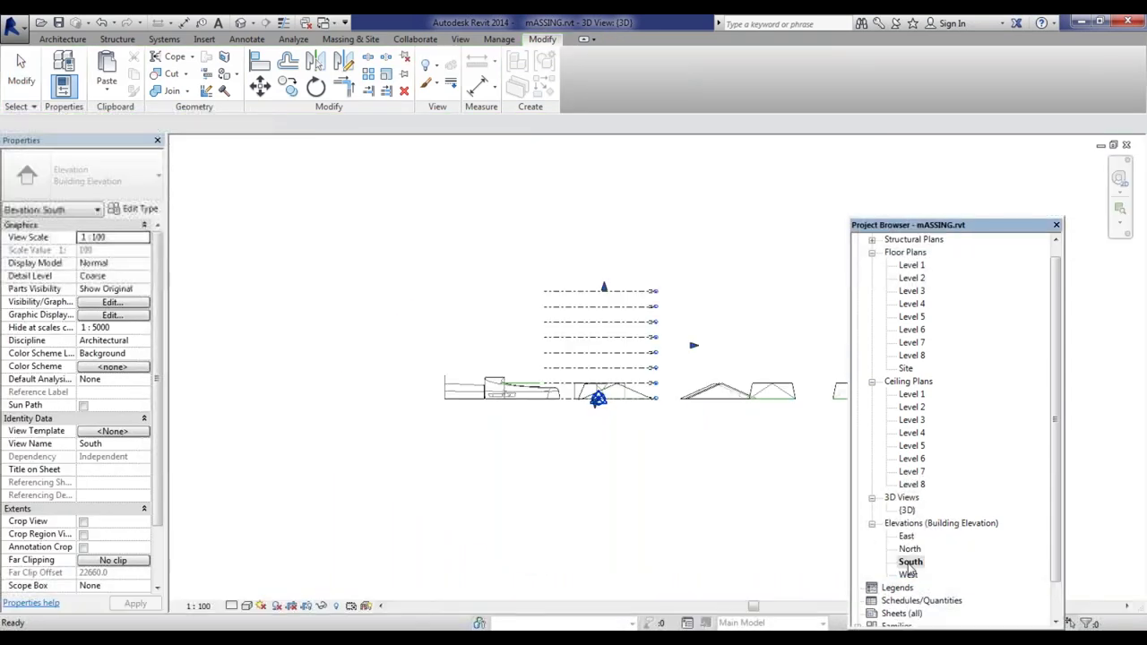
pyautogui.scroll(3, 631, 349)
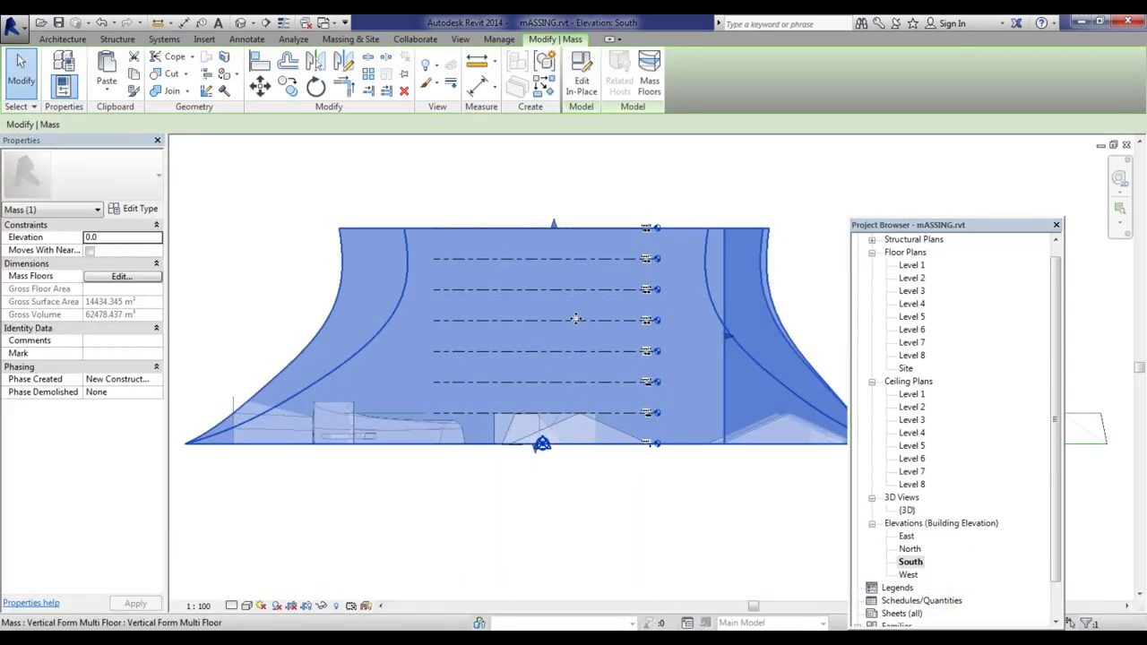
pyautogui.scroll(-2, 461, 442)
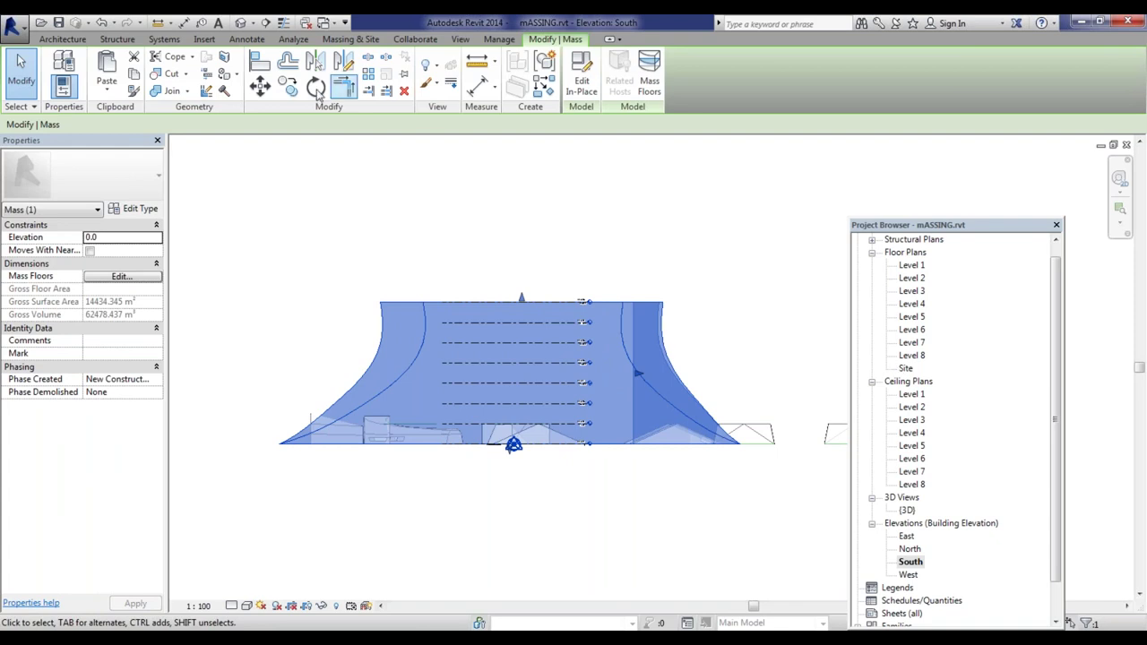
pyautogui.click(242, 25)
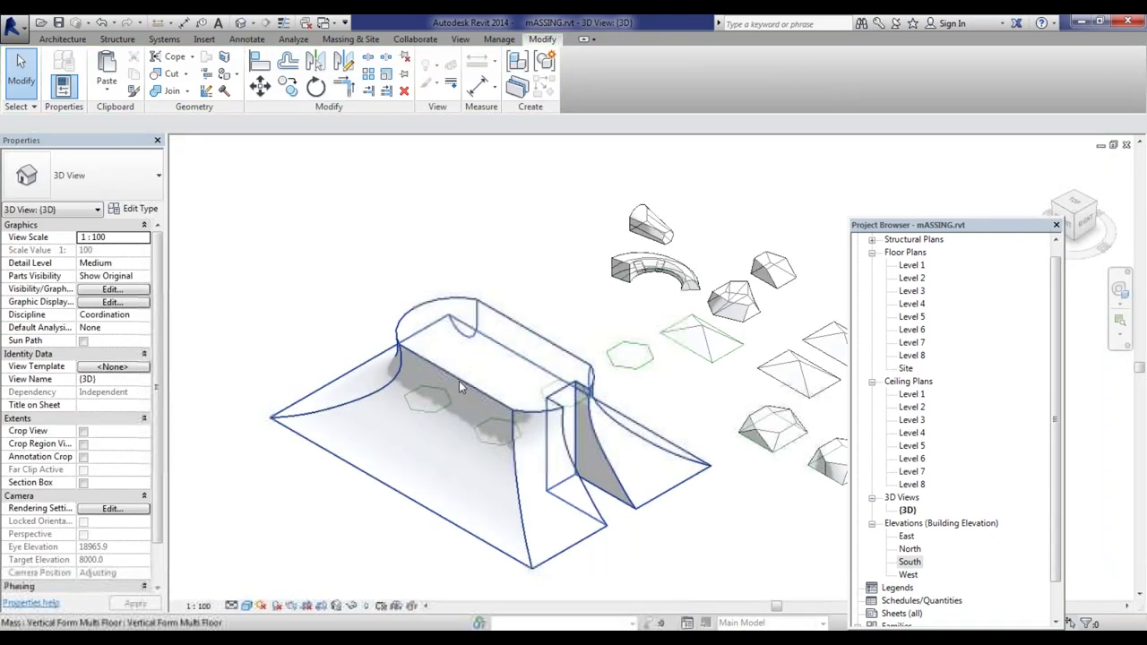
pyautogui.click(459, 384)
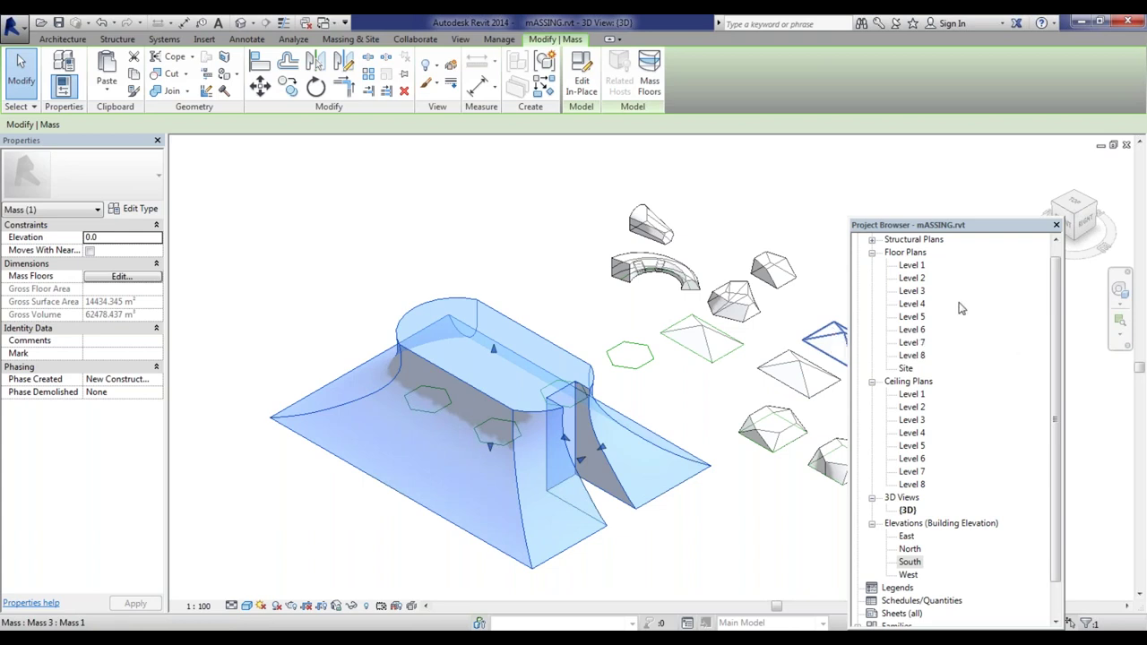
pyautogui.moveTo(961, 229); pyautogui.dragTo(965, 201)
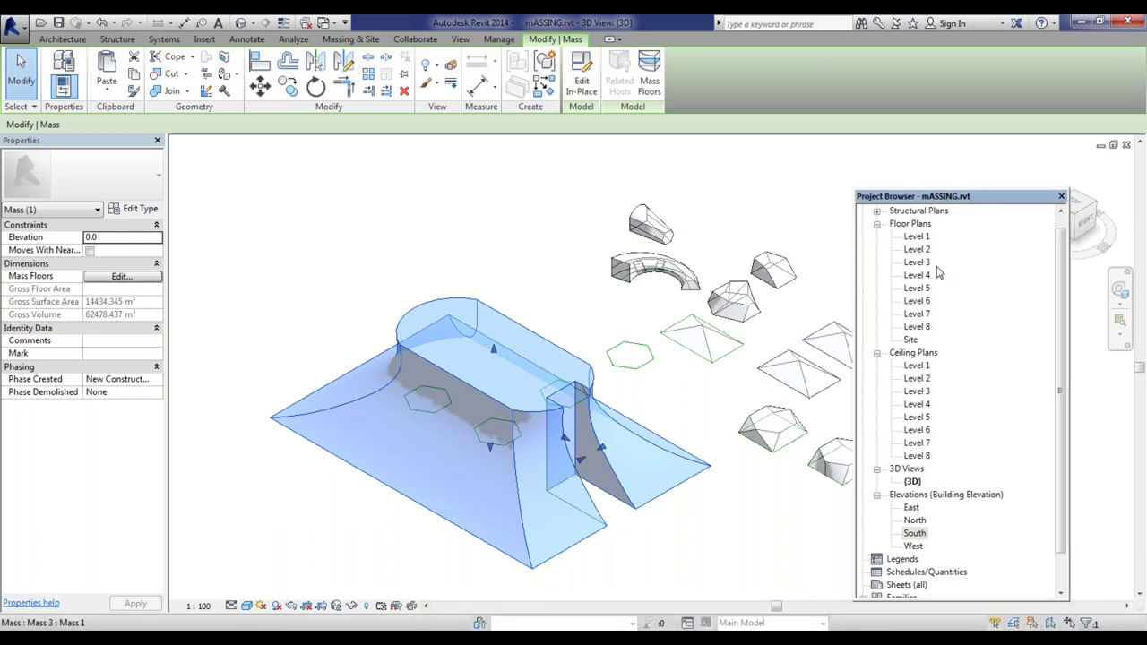
pyautogui.doubleClick(917, 251)
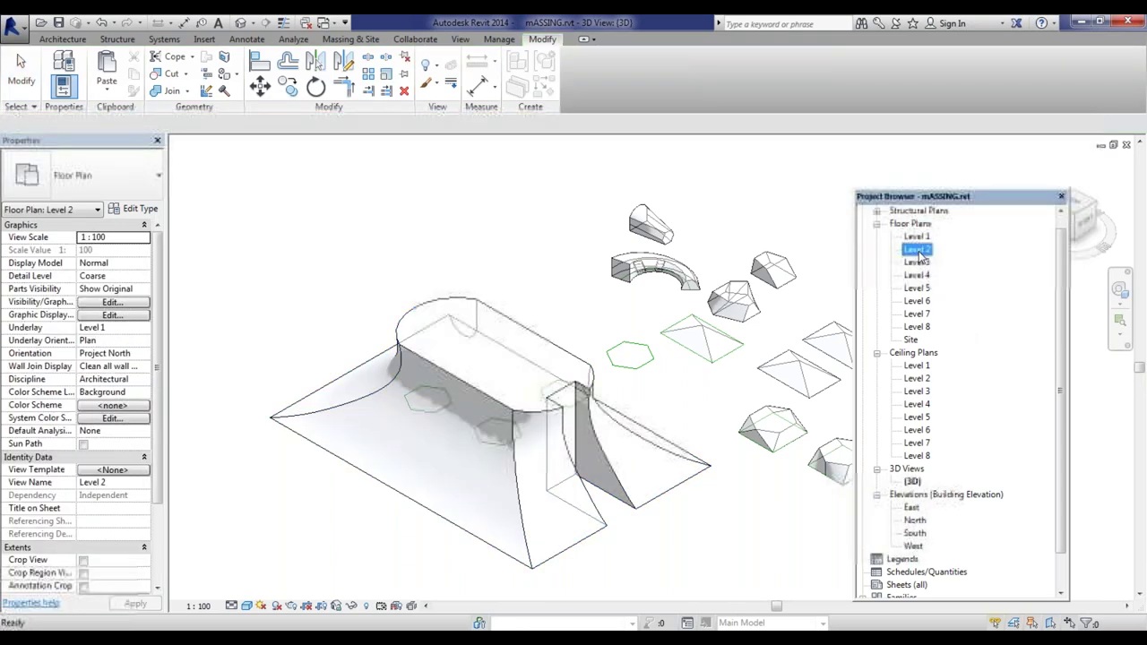
# Step: Start placing a Generic 200mm wall on Level 2, then switch to the default 3D view
pyautogui.scroll(4, 479, 497)
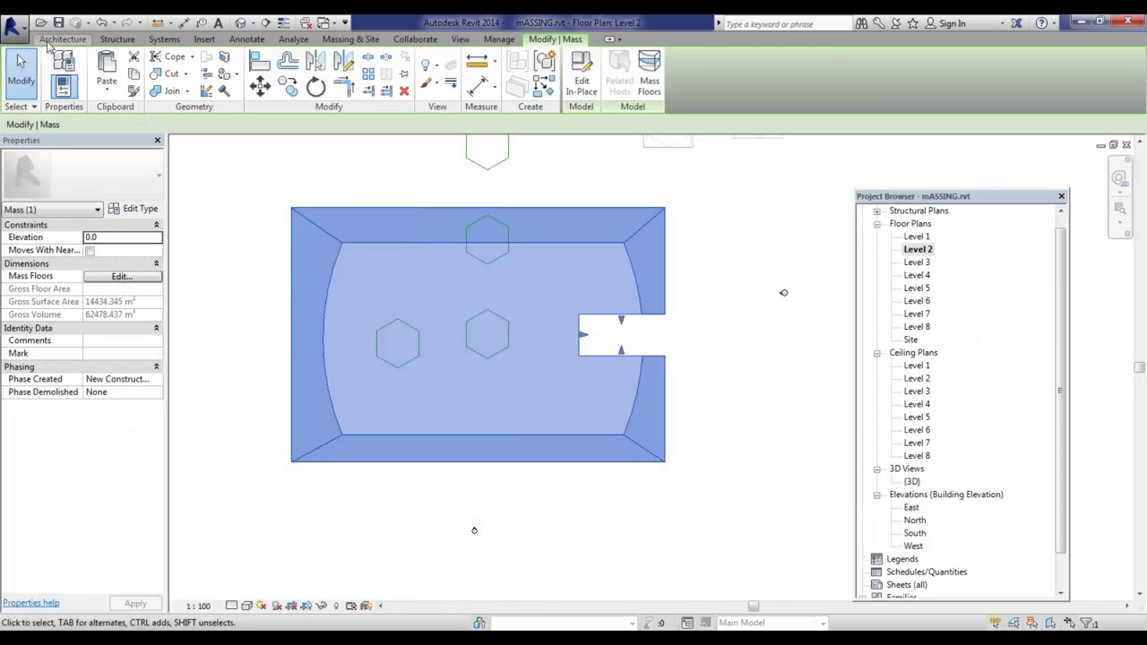
pyautogui.click(56, 40)
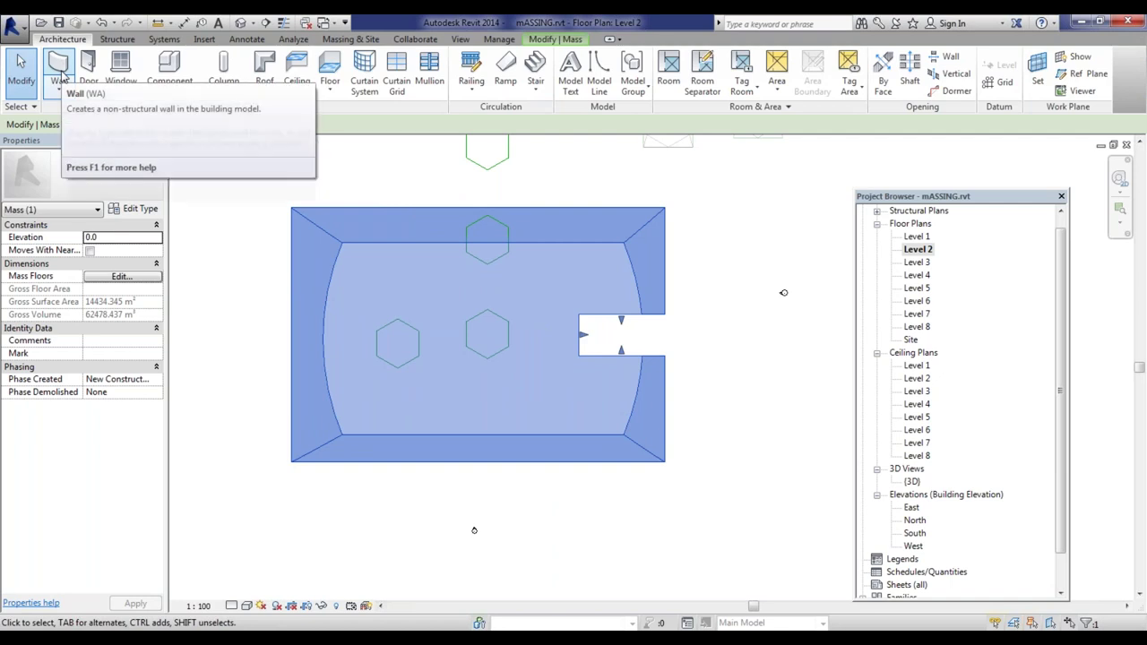
pyautogui.click(59, 70)
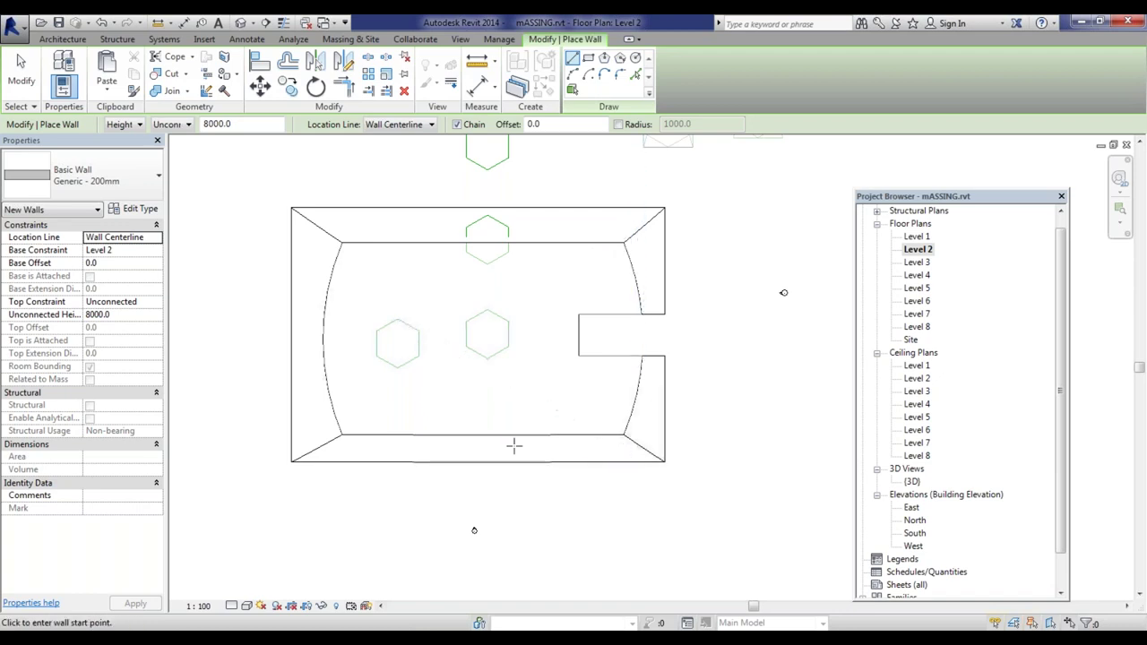
pyautogui.click(238, 21)
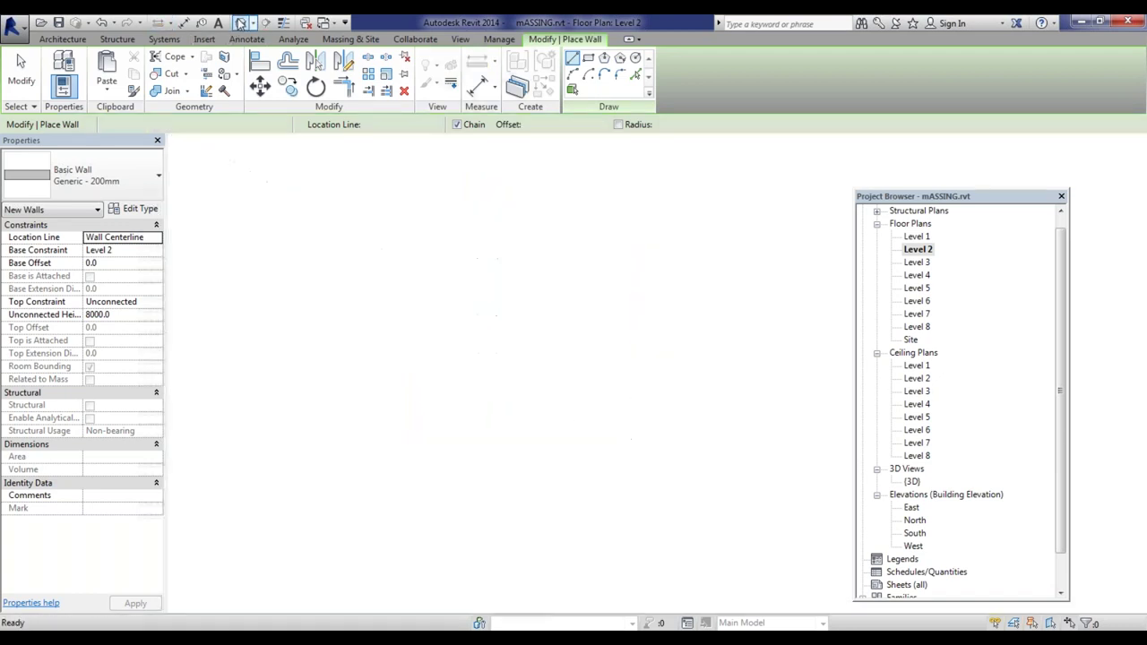
pyautogui.scroll(2, 357, 453)
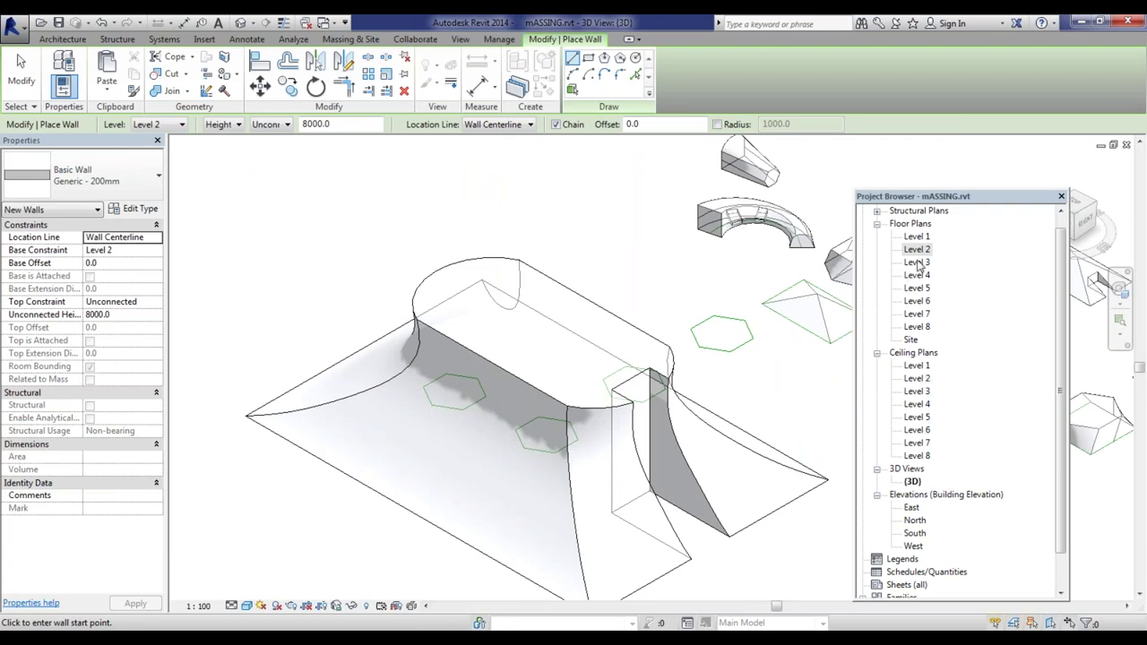
pyautogui.doubleClick(915, 533)
pyautogui.scroll(2, 493, 442)
pyautogui.scroll(3, 494, 443)
pyautogui.scroll(-3, 397, 469)
pyautogui.scroll(4, 553, 457)
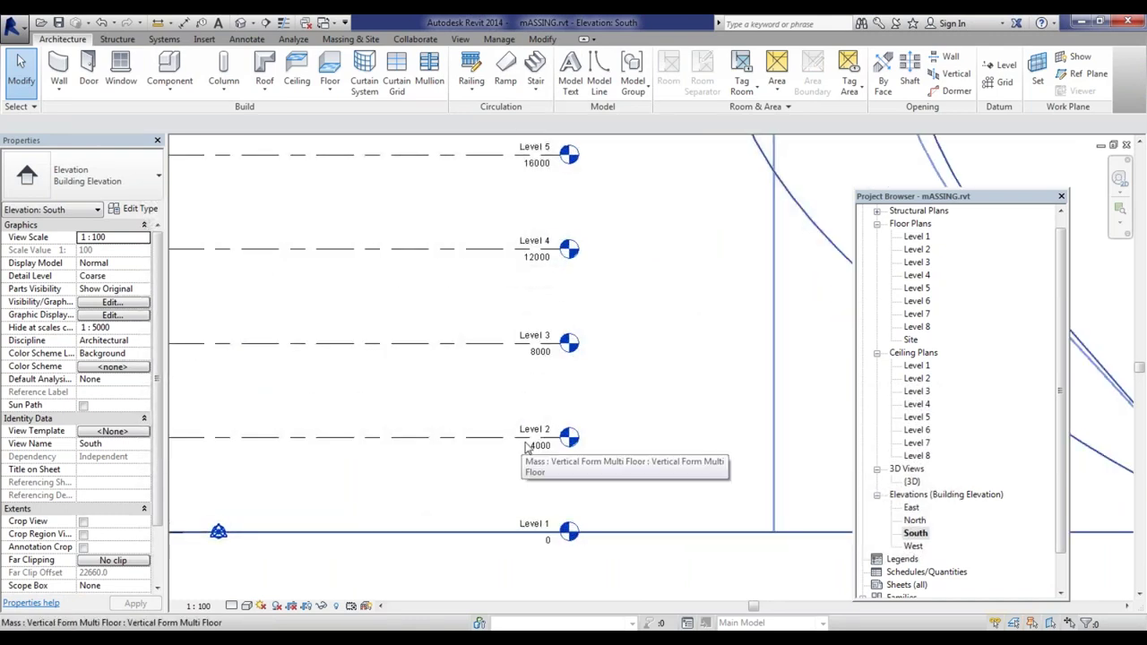
pyautogui.scroll(-2, 545, 441)
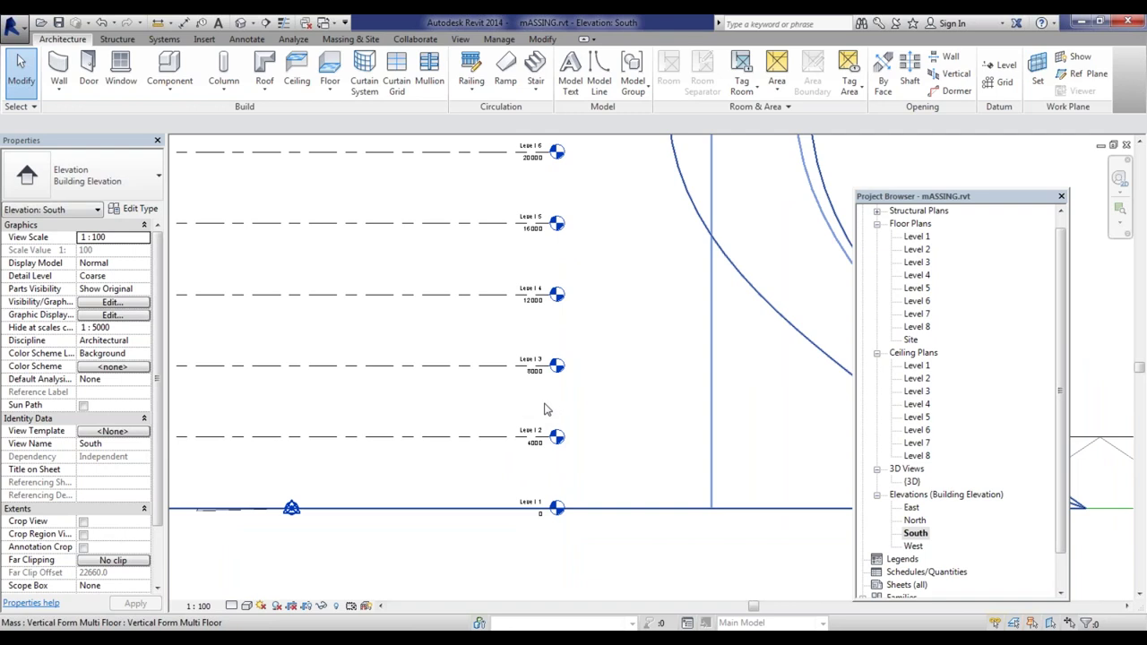
pyautogui.scroll(-3, 551, 409)
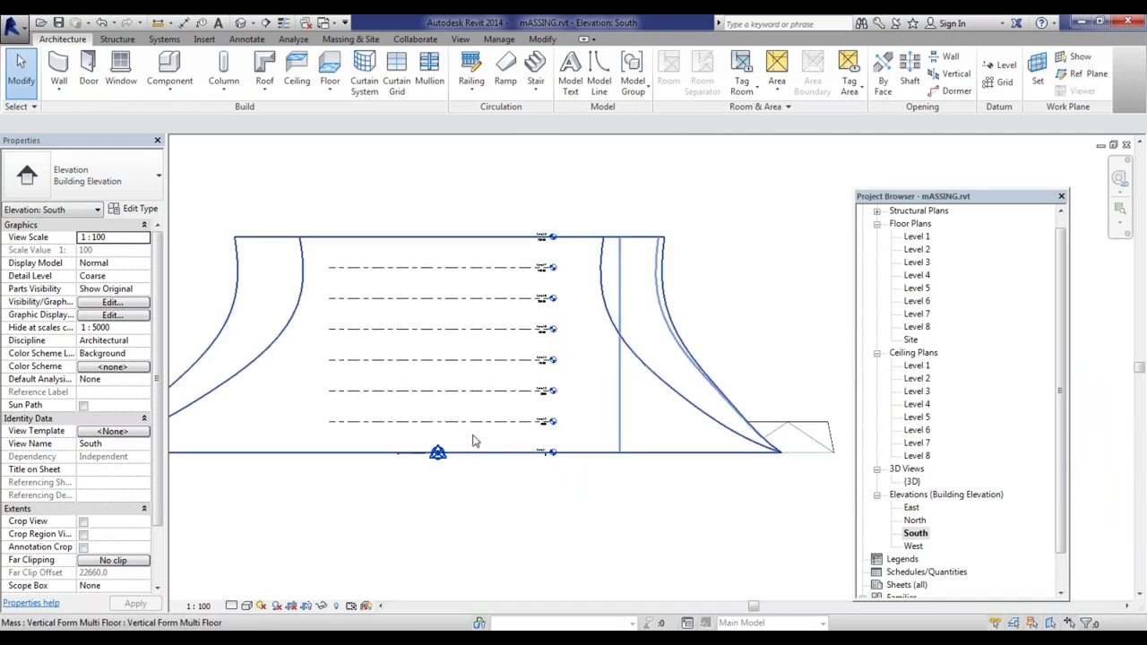
pyautogui.scroll(2, 462, 435)
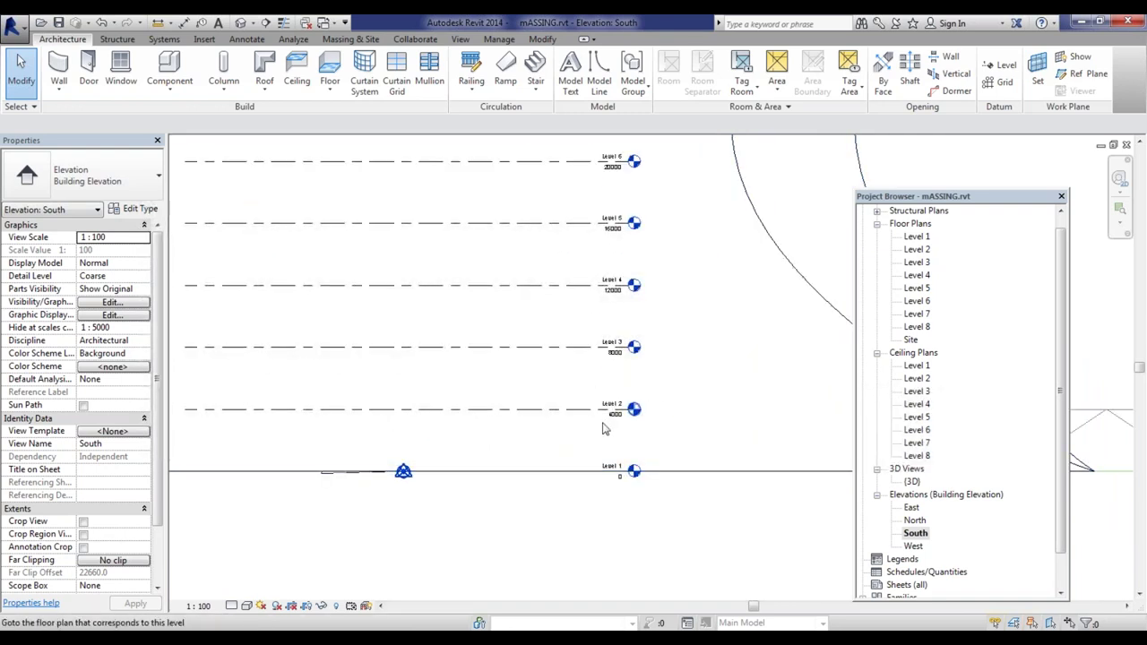
pyautogui.scroll(-2, 582, 417)
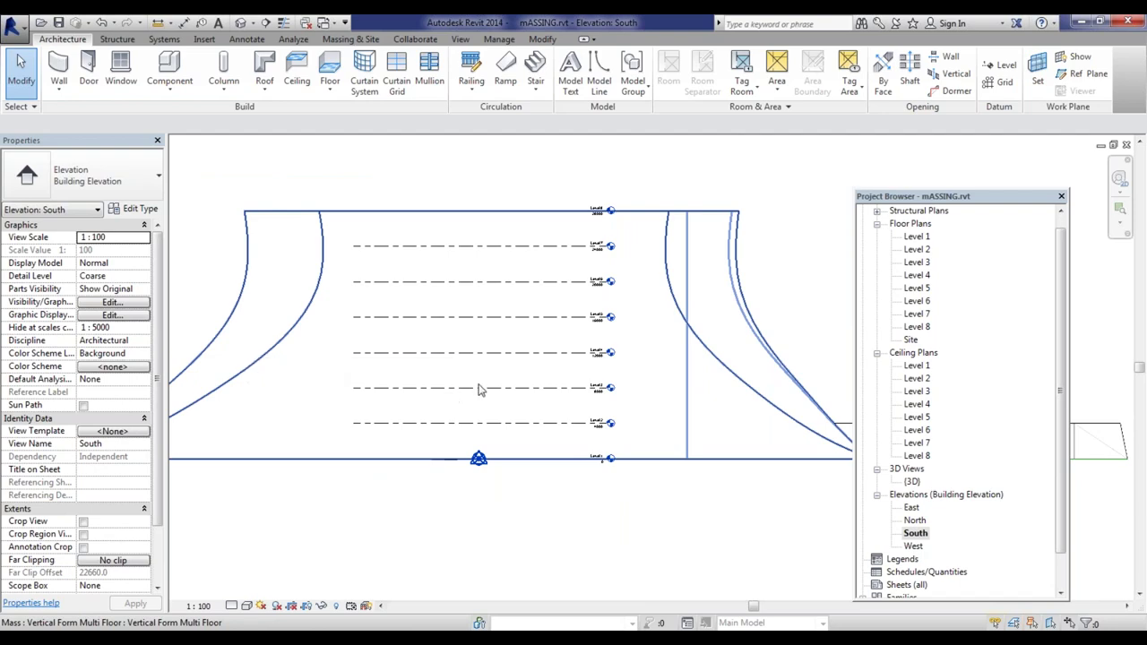
pyautogui.scroll(-2, 481, 391)
pyautogui.click(241, 22)
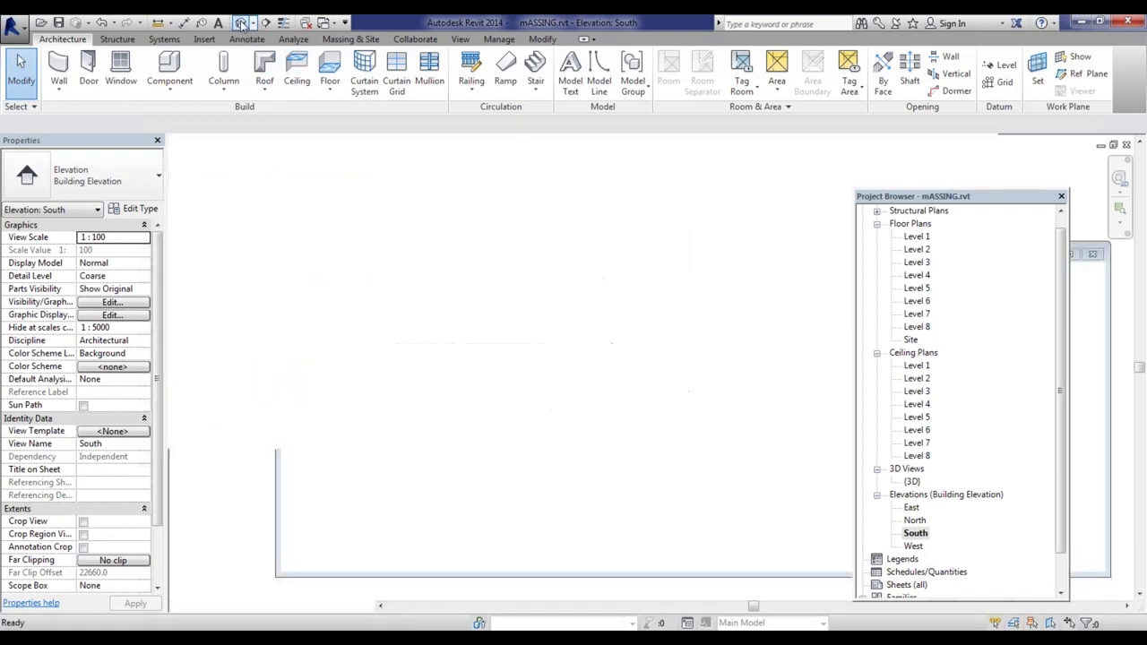
pyautogui.scroll(-3, 378, 451)
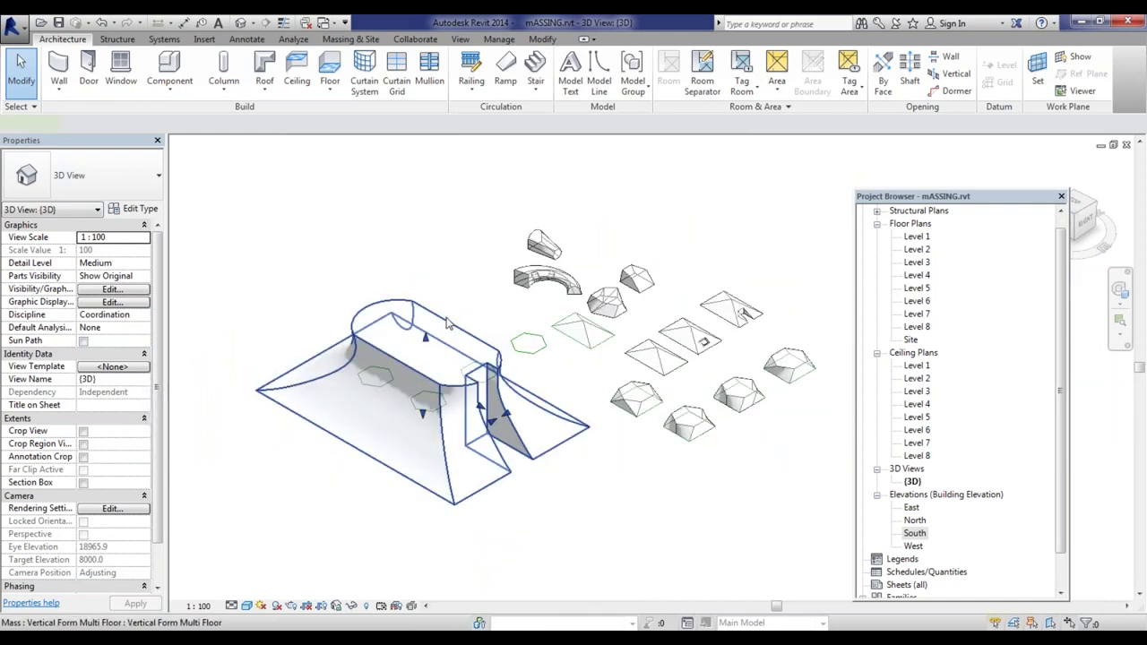
# Step: With the lofted mass selected, start Floor by Face from the Massing & Site tools
pyautogui.click(465, 371)
pyautogui.scroll(2, 434, 482)
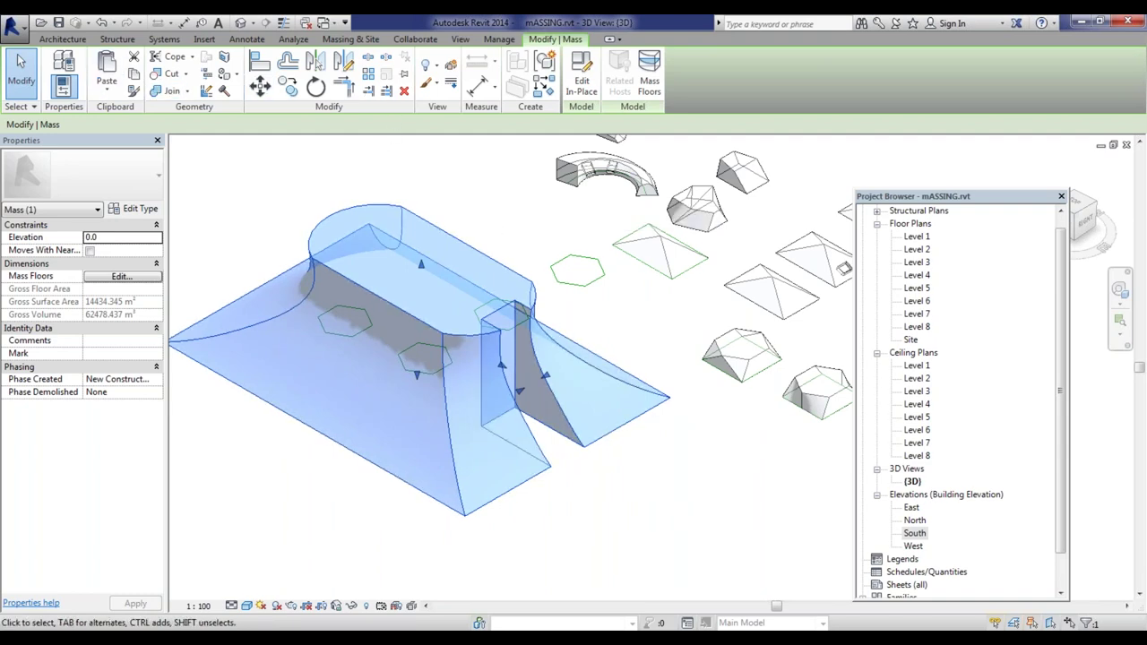
pyautogui.click(351, 39)
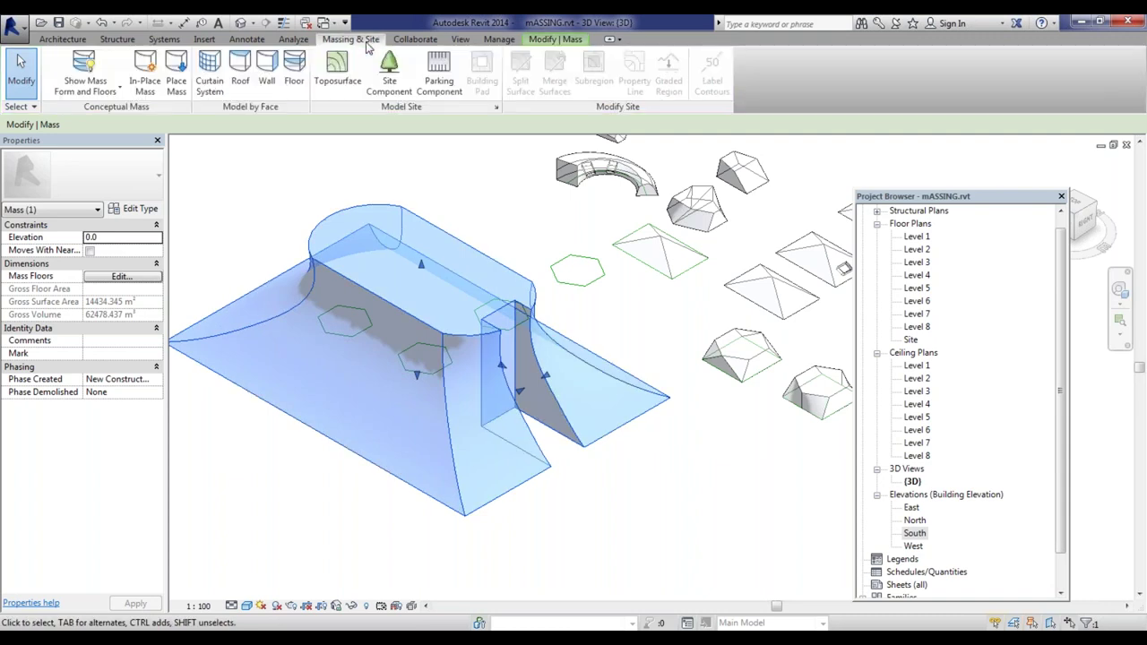
pyautogui.click(294, 79)
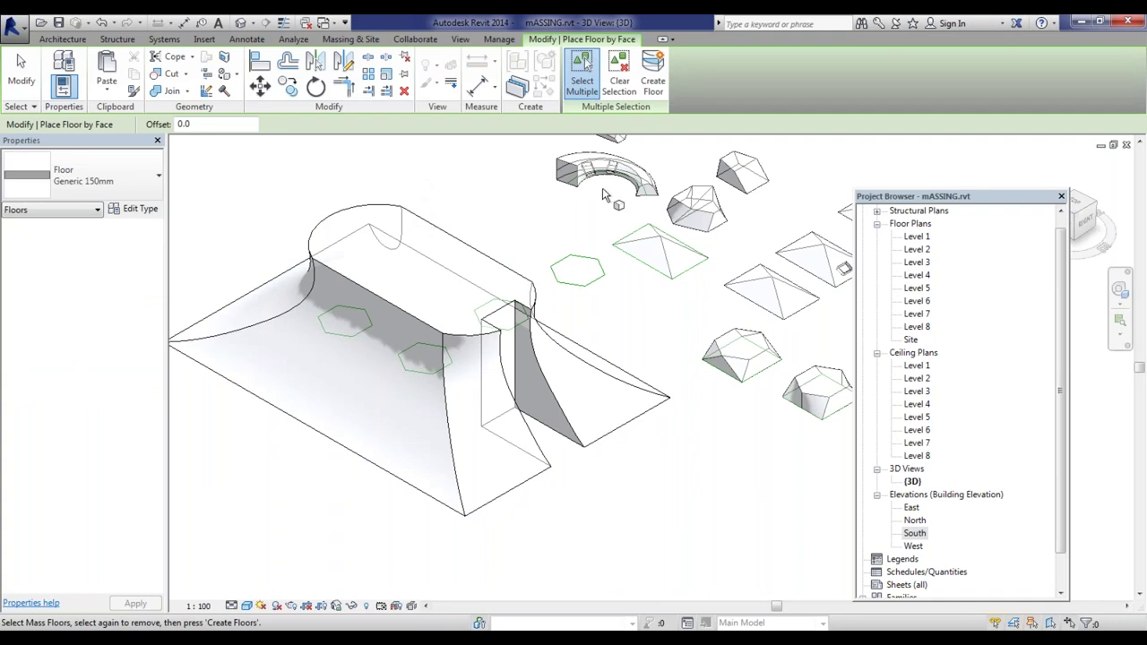
pyautogui.click(656, 71)
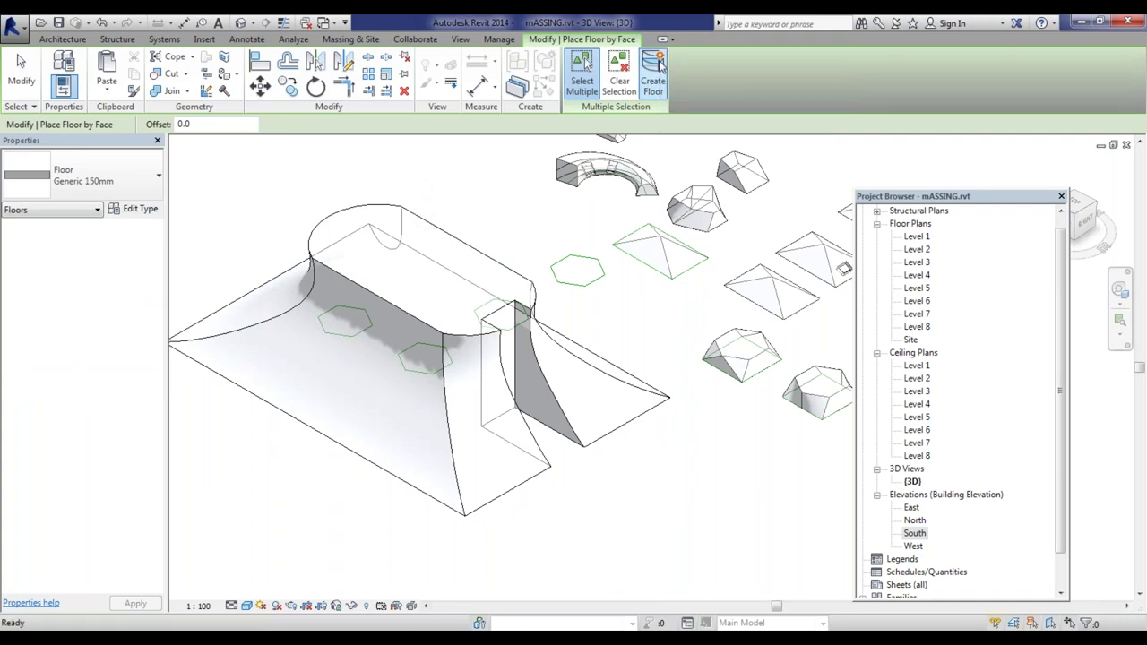
pyautogui.moveTo(188, 191); pyautogui.dragTo(647, 575)
pyautogui.scroll(-3, 582, 394)
pyautogui.scroll(1, 583, 394)
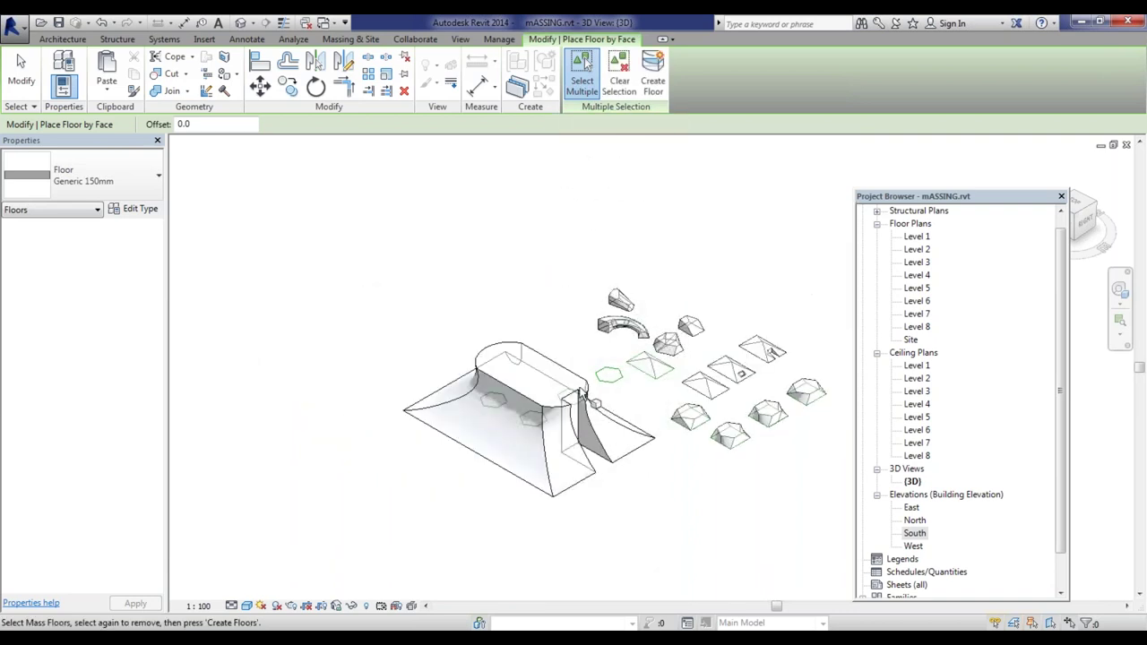
pyautogui.click(652, 74)
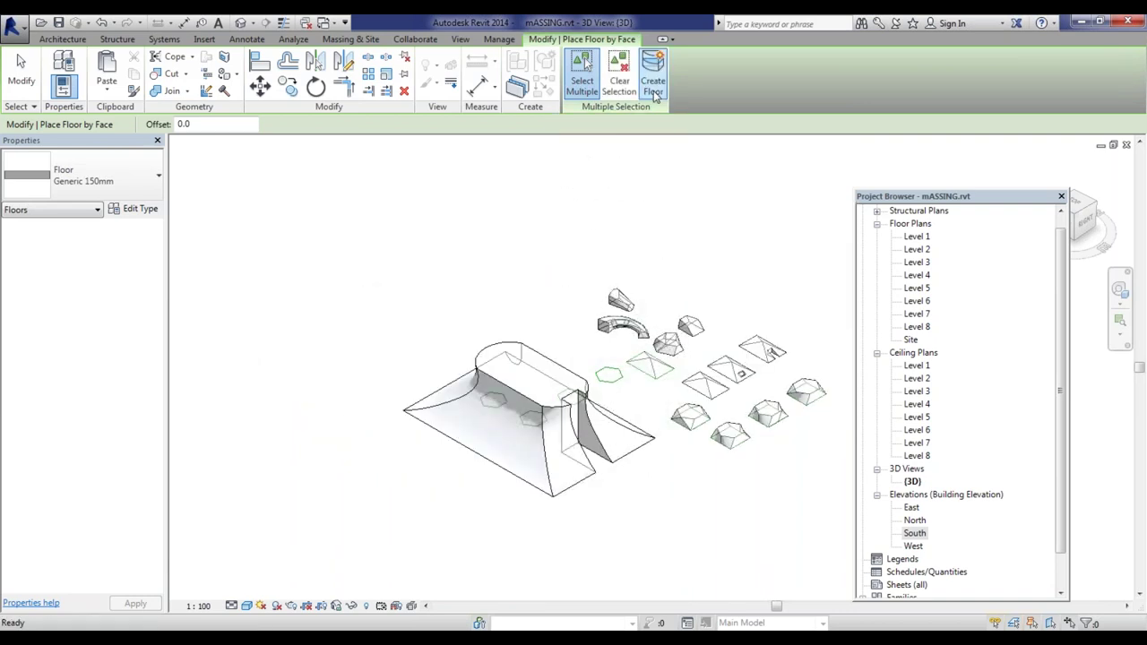
# Step: Add mass floors to the lofted mass at Level 1 through Level 8
pyautogui.click(560, 370)
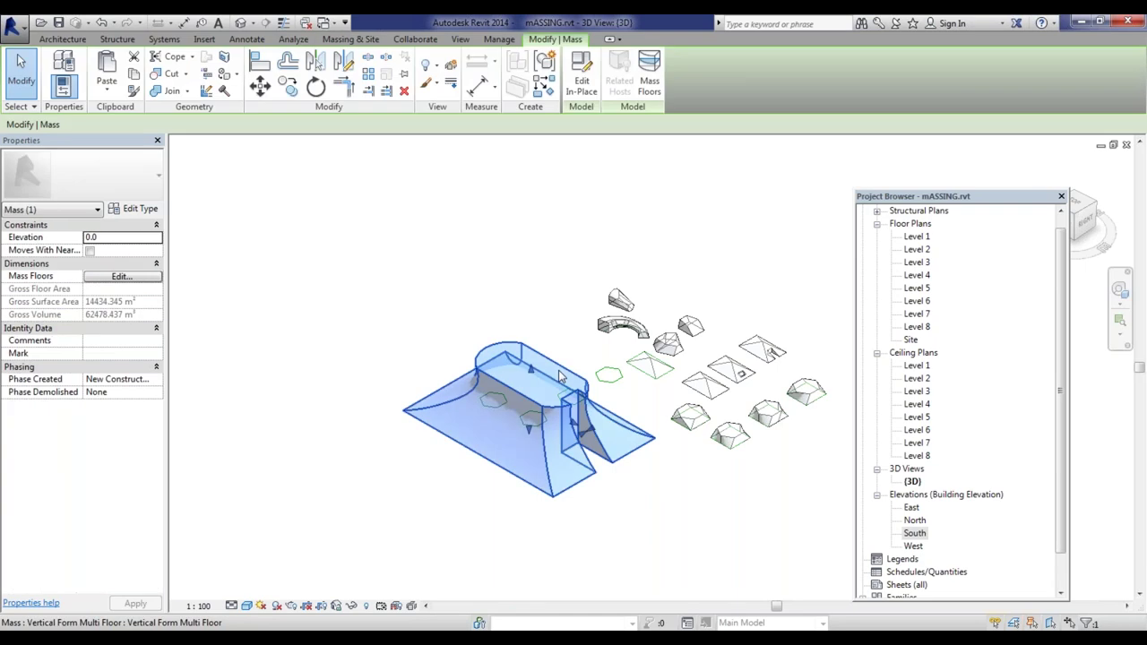
pyautogui.click(647, 78)
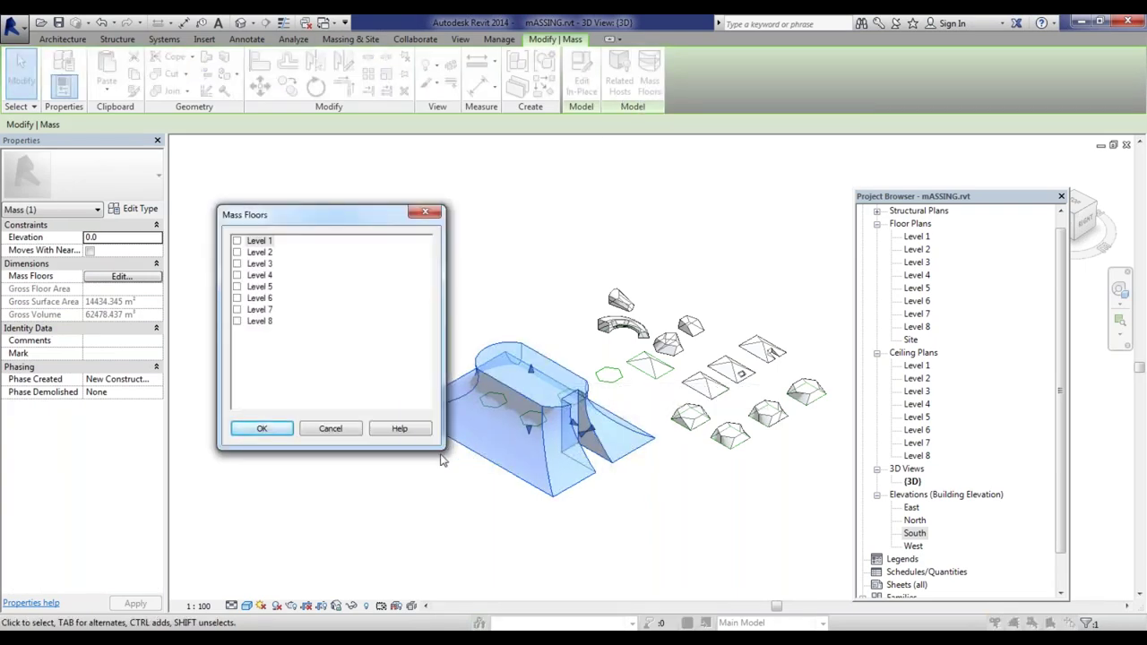
pyautogui.click(328, 429)
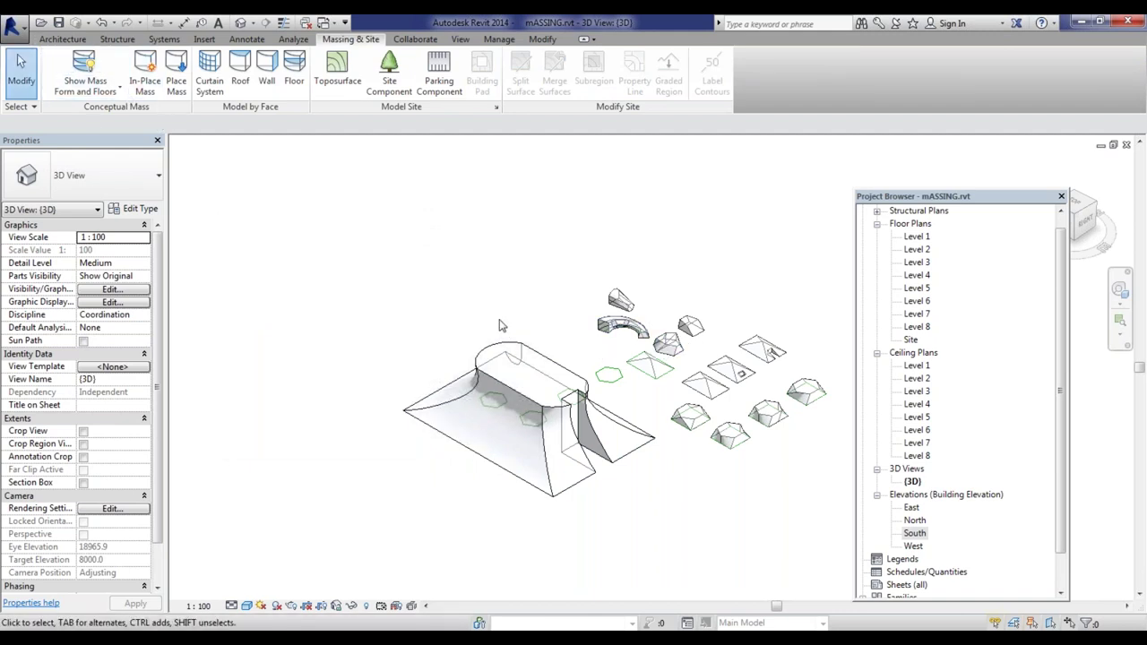
pyautogui.click(531, 356)
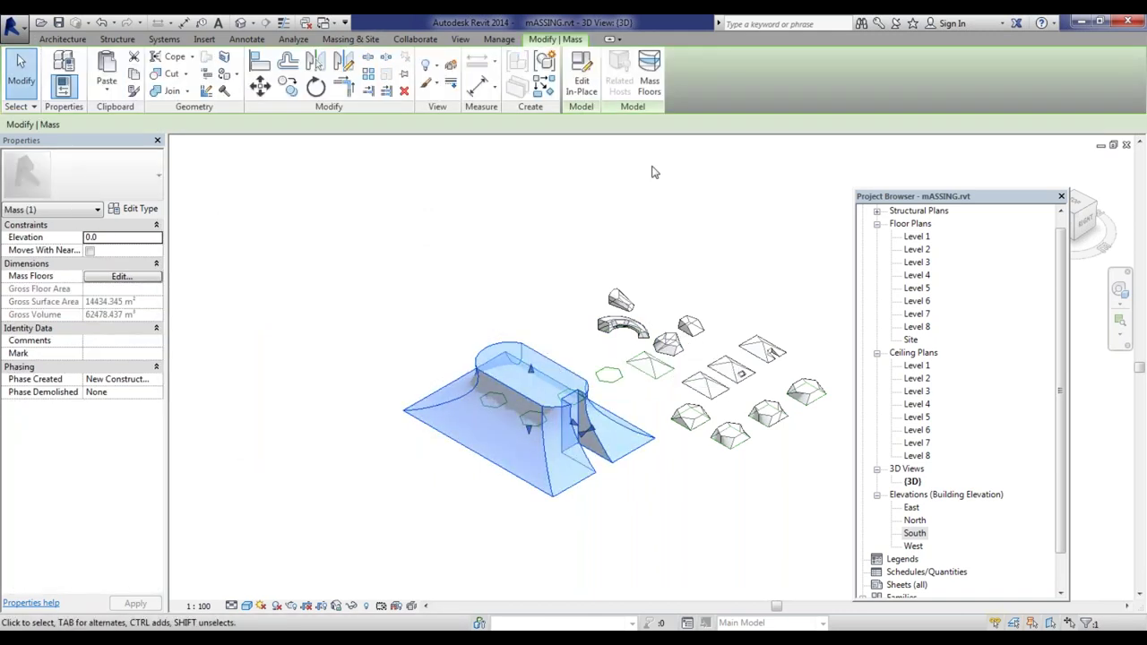
pyautogui.click(651, 73)
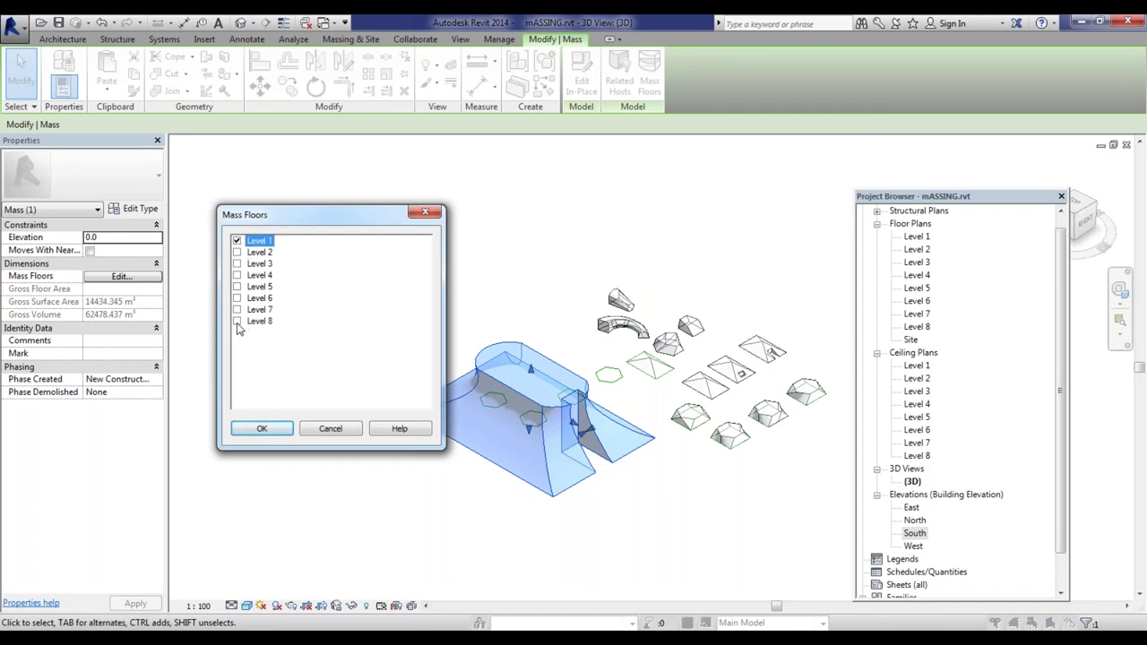
pyautogui.keyDown('shift'); pyautogui.click(237, 324); pyautogui.keyUp('shift')
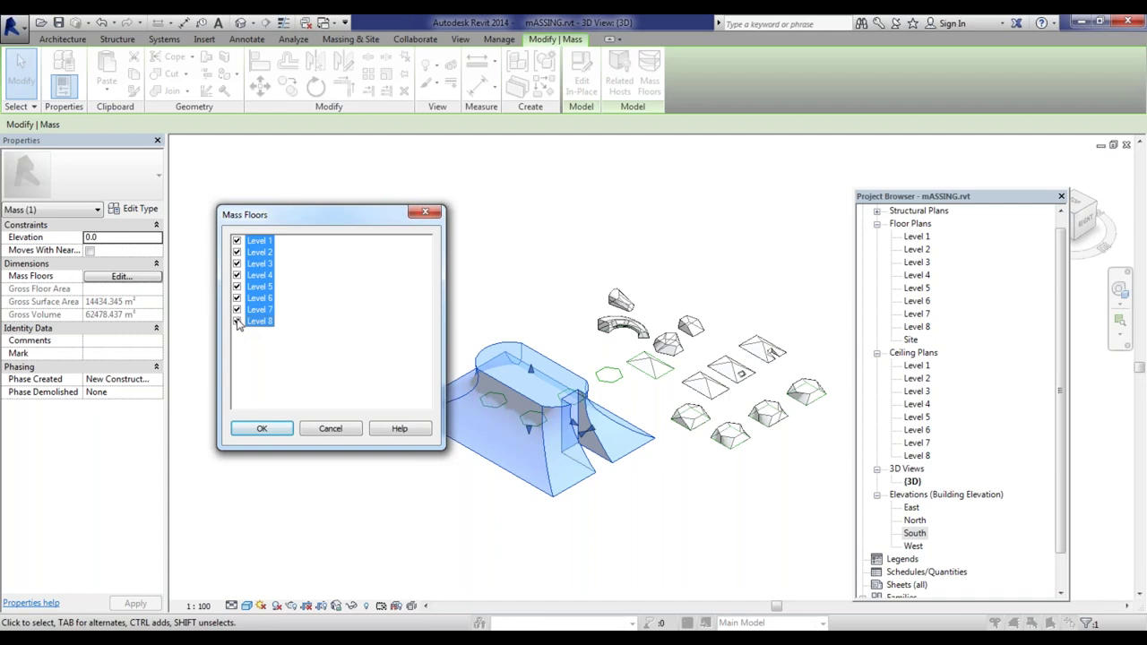
pyautogui.click(262, 429)
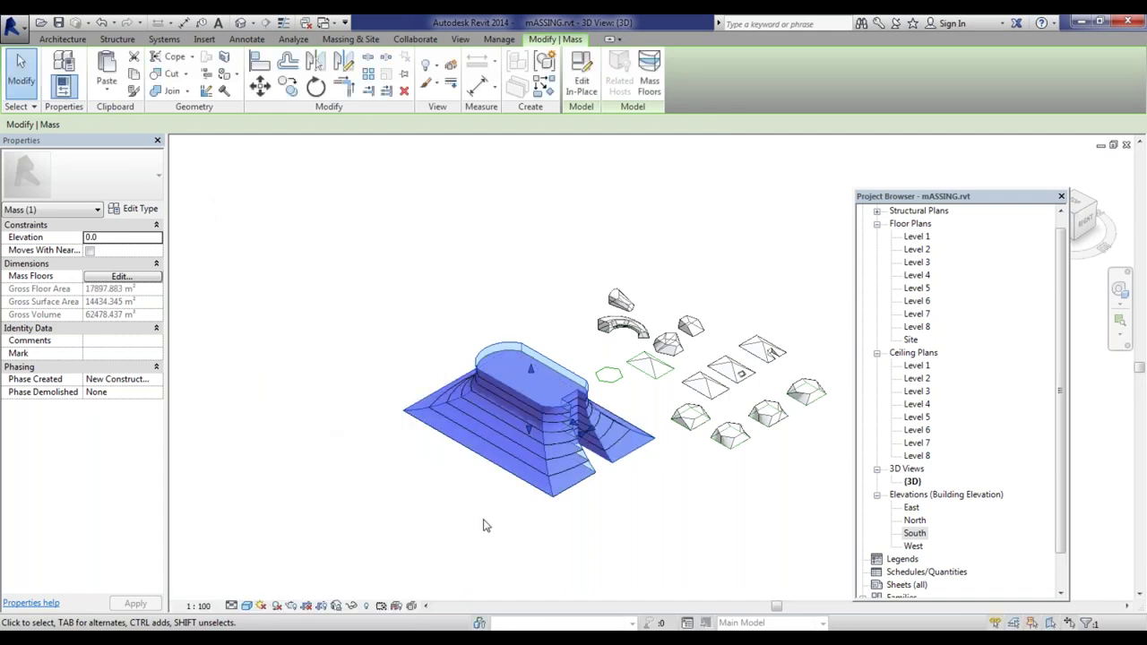
# Step: Zoom in on the lofted mass and its new mass floors, keeping the mass selected
pyautogui.scroll(4, 484, 525)
pyautogui.scroll(3, 555, 248)
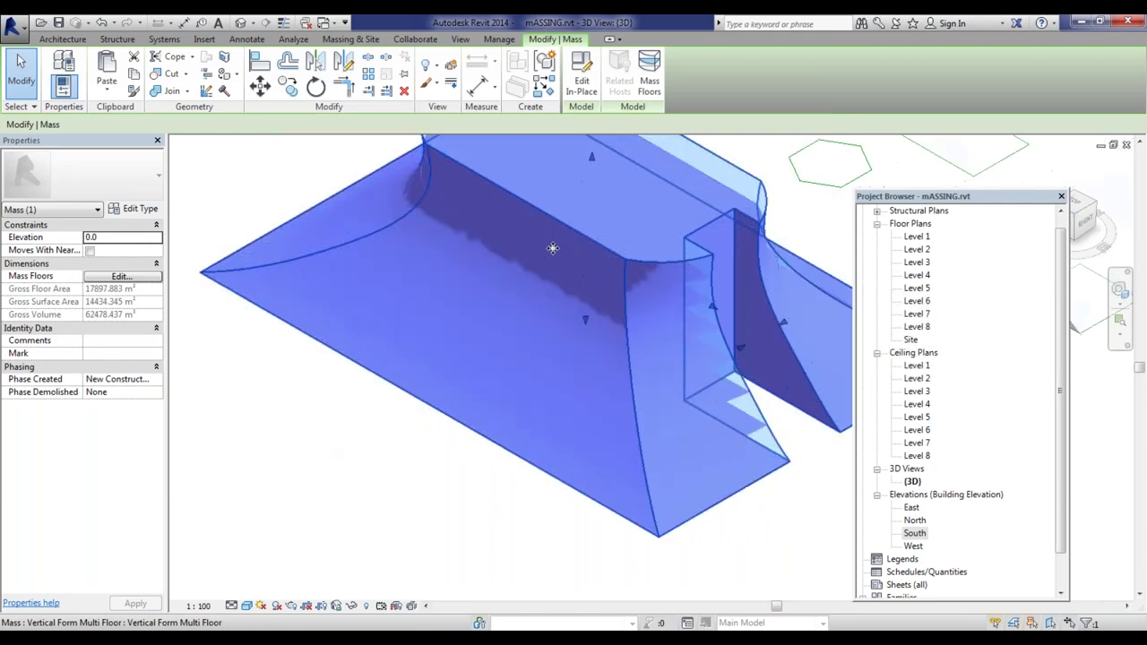
pyautogui.scroll(4, 639, 321)
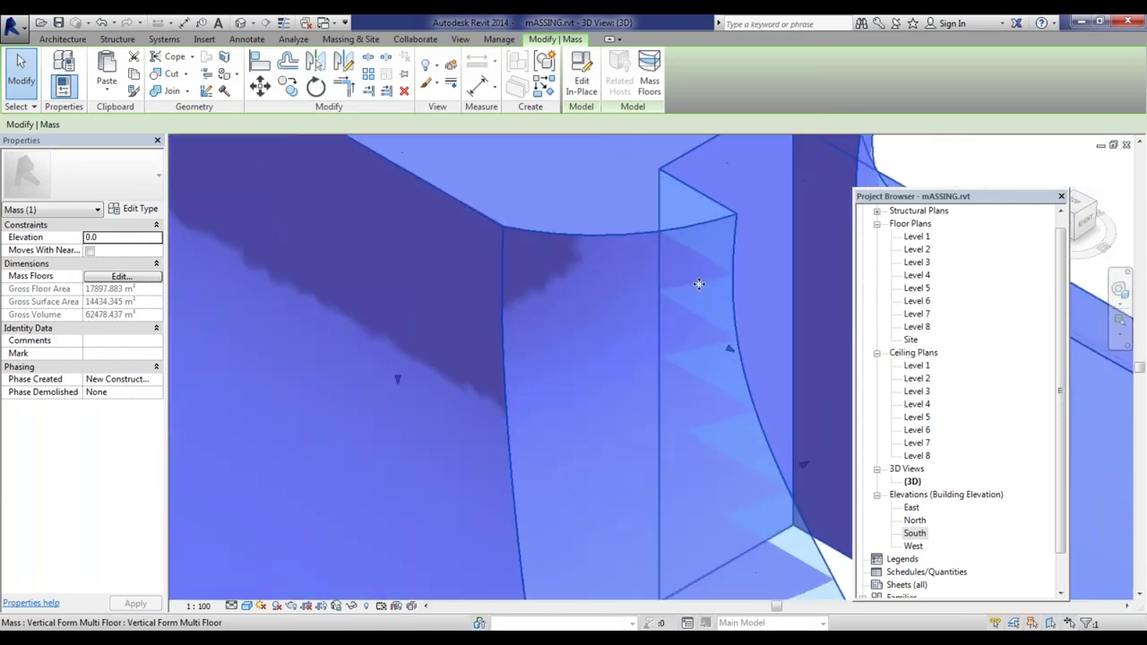
pyautogui.scroll(-5, 611, 330)
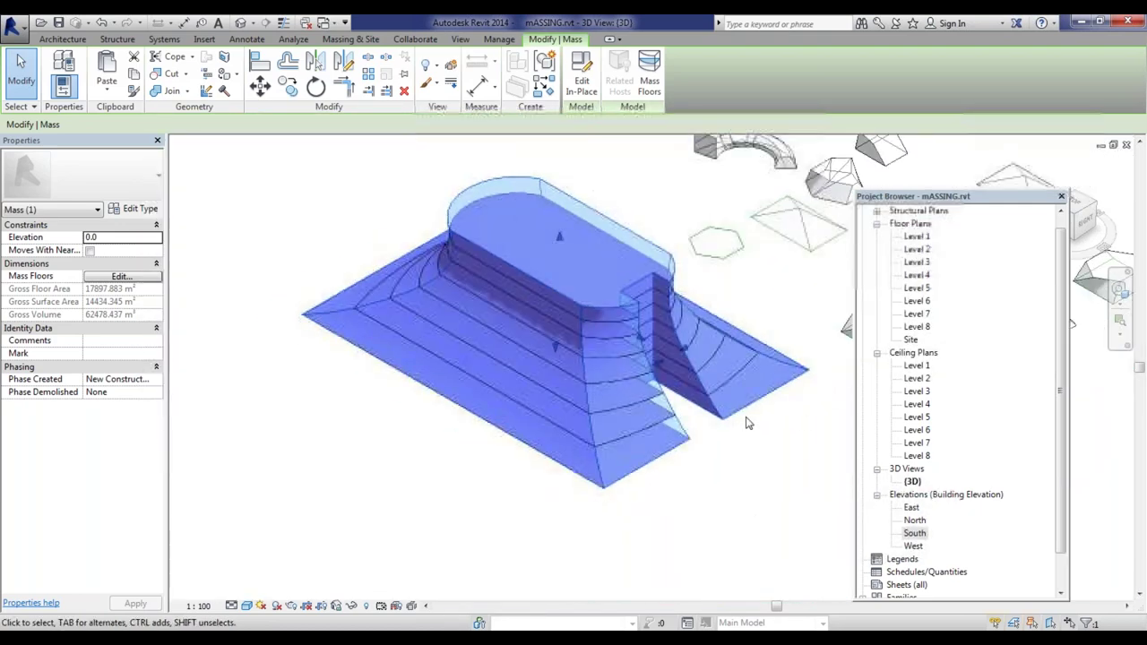
pyautogui.scroll(5, 707, 380)
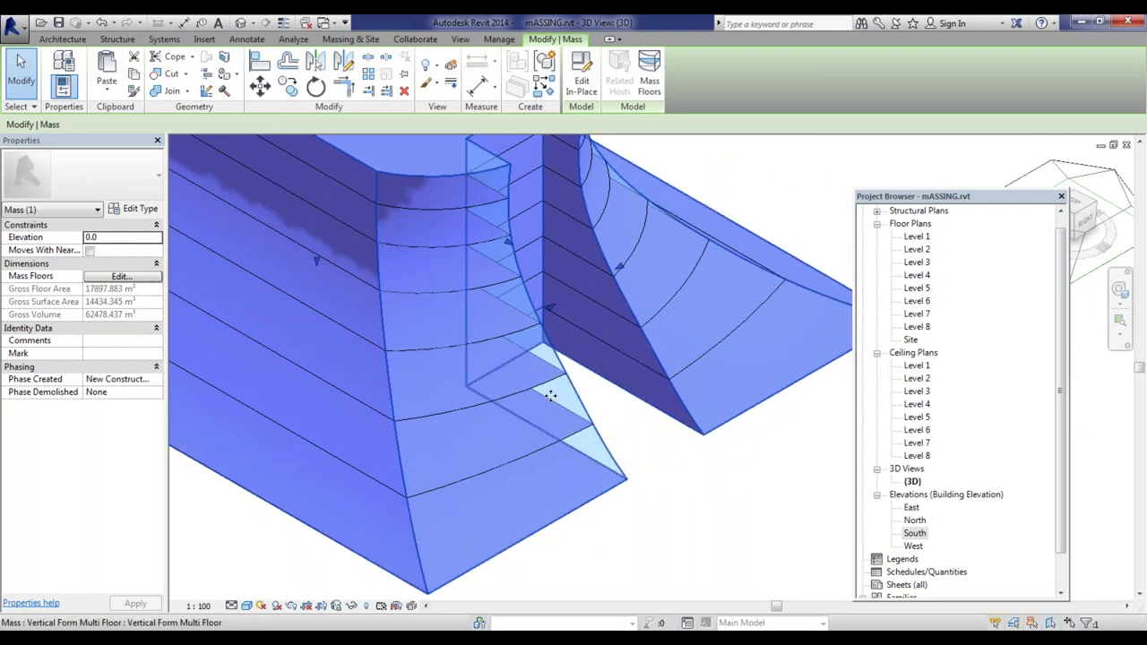
pyautogui.click(570, 442)
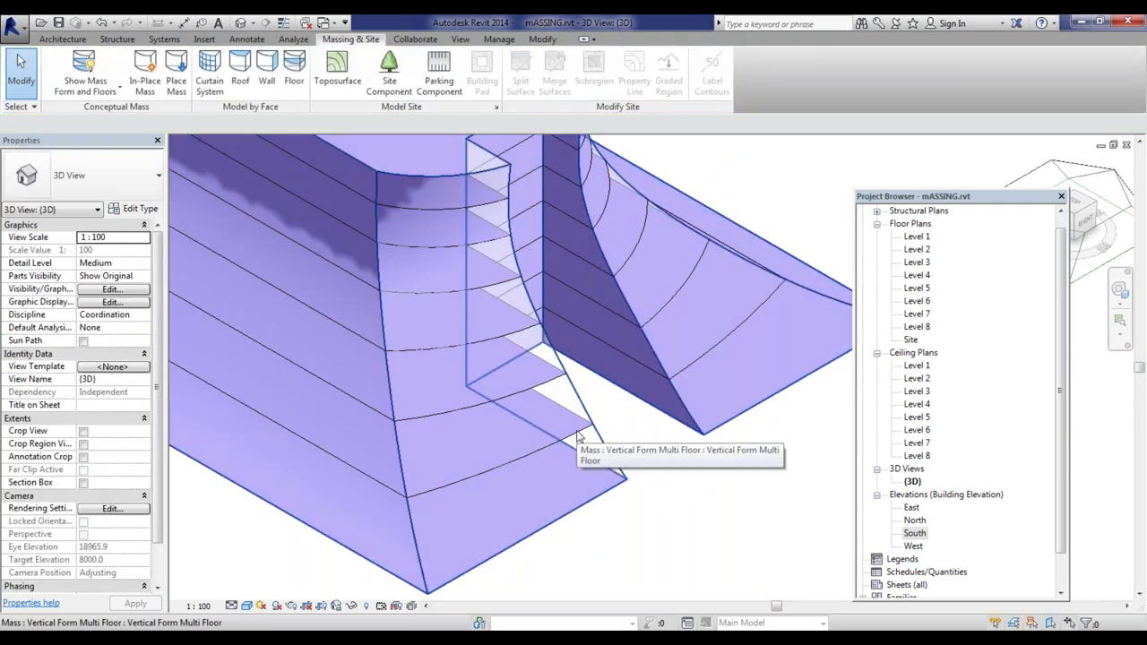
pyautogui.click(576, 443)
pyautogui.scroll(3, 617, 426)
pyautogui.scroll(2, 617, 425)
pyautogui.scroll(-3, 529, 320)
# Step: Orbit around the mass to inspect the curved faces, stepped slot and rounded top
pyautogui.keyDown('shift'); pyautogui.moveTo(566, 325); pyautogui.dragTo(671, 320, button='middle'); pyautogui.keyUp('shift')
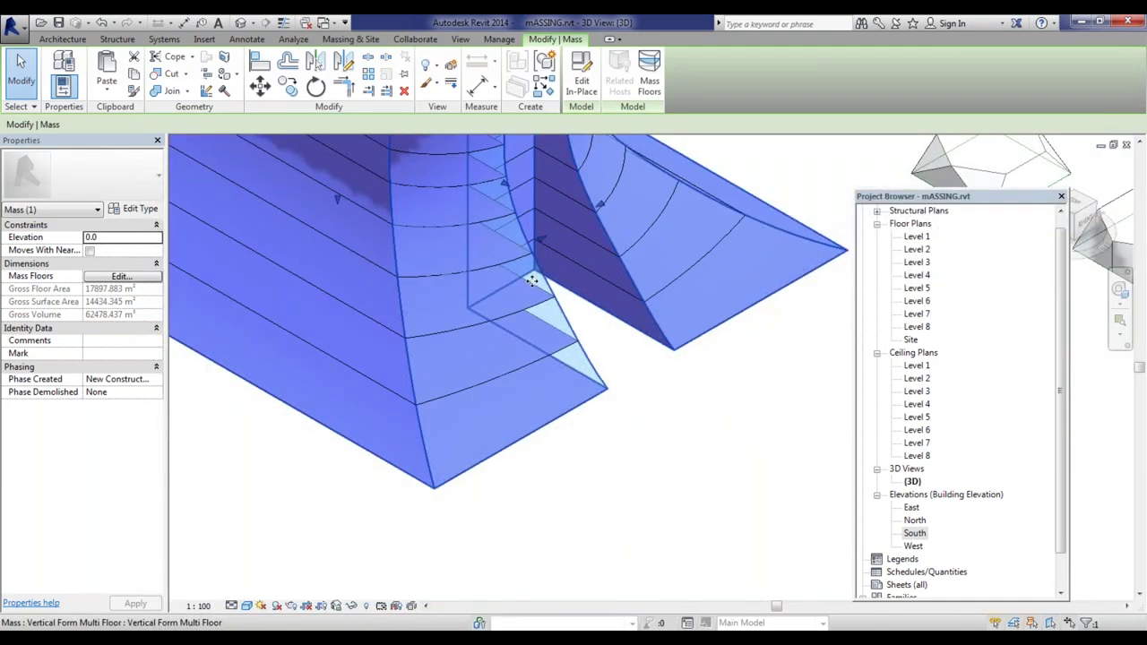
pyautogui.scroll(5, 615, 436)
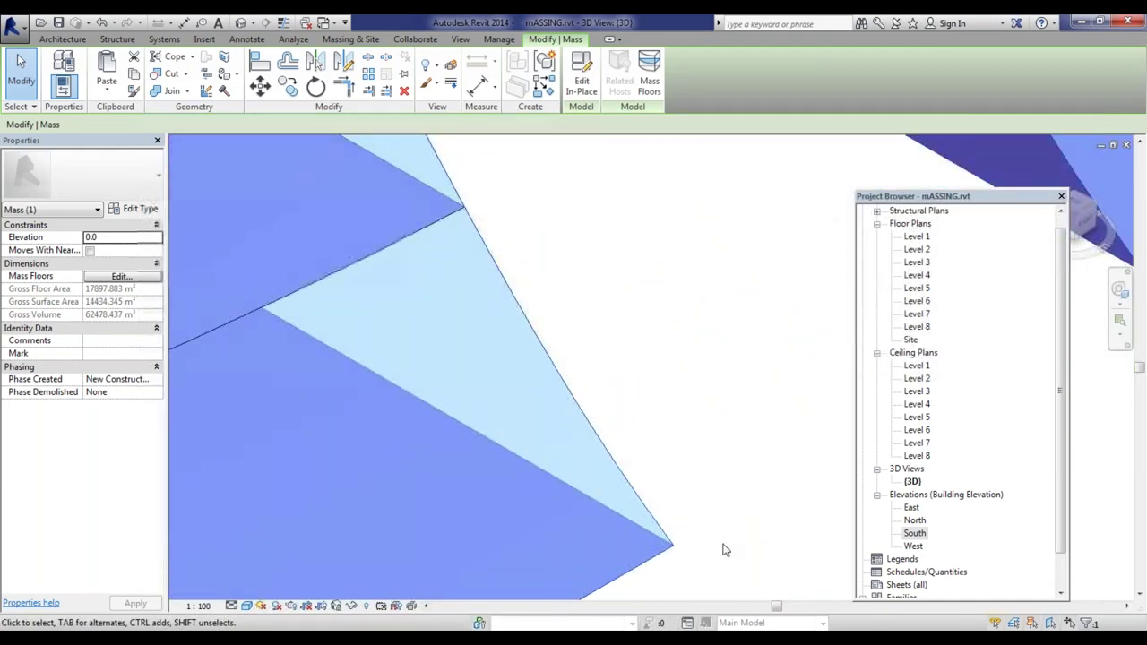
pyautogui.scroll(-4, 638, 221)
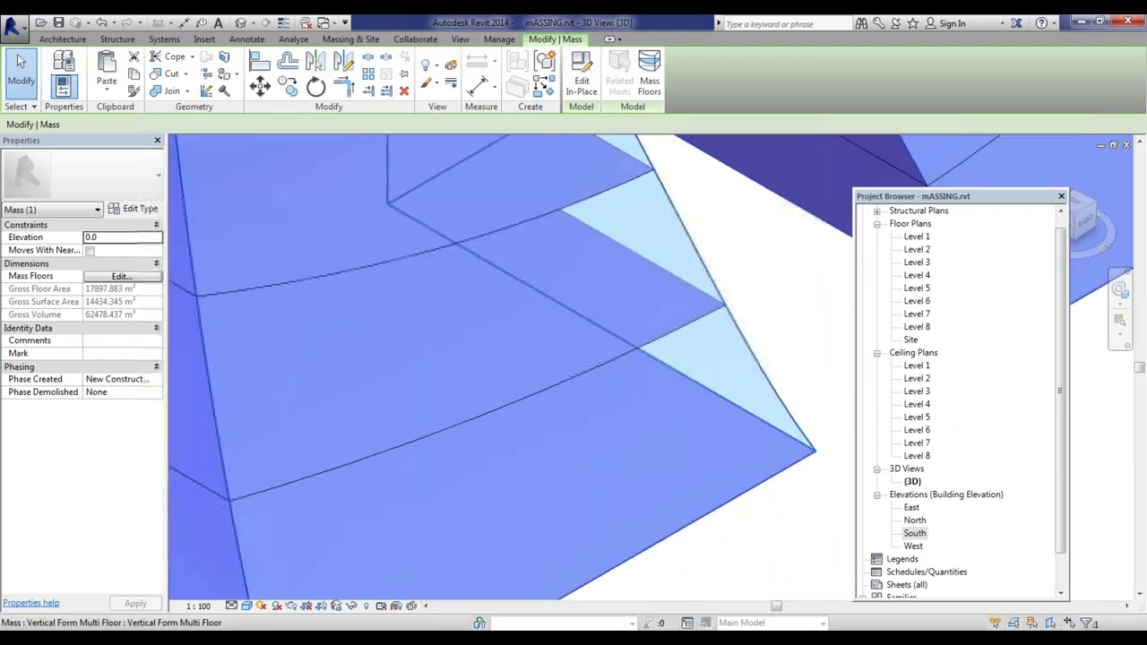
pyautogui.scroll(-3, 638, 221)
pyautogui.keyDown('shift'); pyautogui.moveTo(559, 271); pyautogui.dragTo(615, 174, button='middle'); pyautogui.keyUp('shift')
pyautogui.scroll(5, 525, 256)
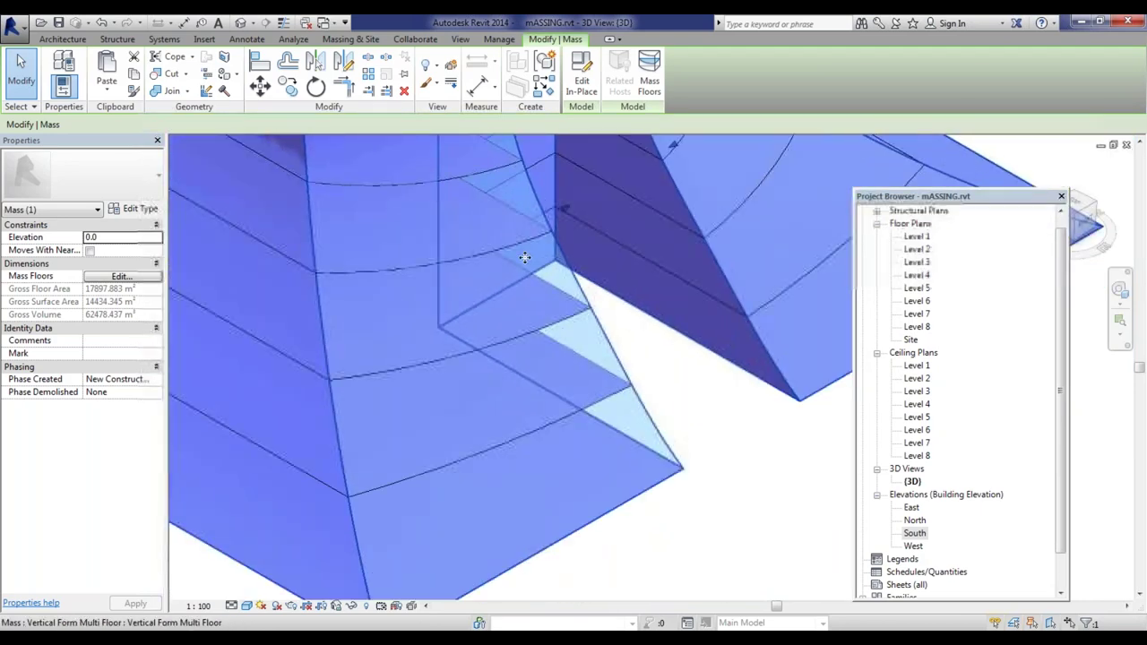
pyautogui.keyDown('shift'); pyautogui.moveTo(547, 348); pyautogui.dragTo(550, 283, button='middle'); pyautogui.keyUp('shift')
pyautogui.scroll(-3, 550, 283)
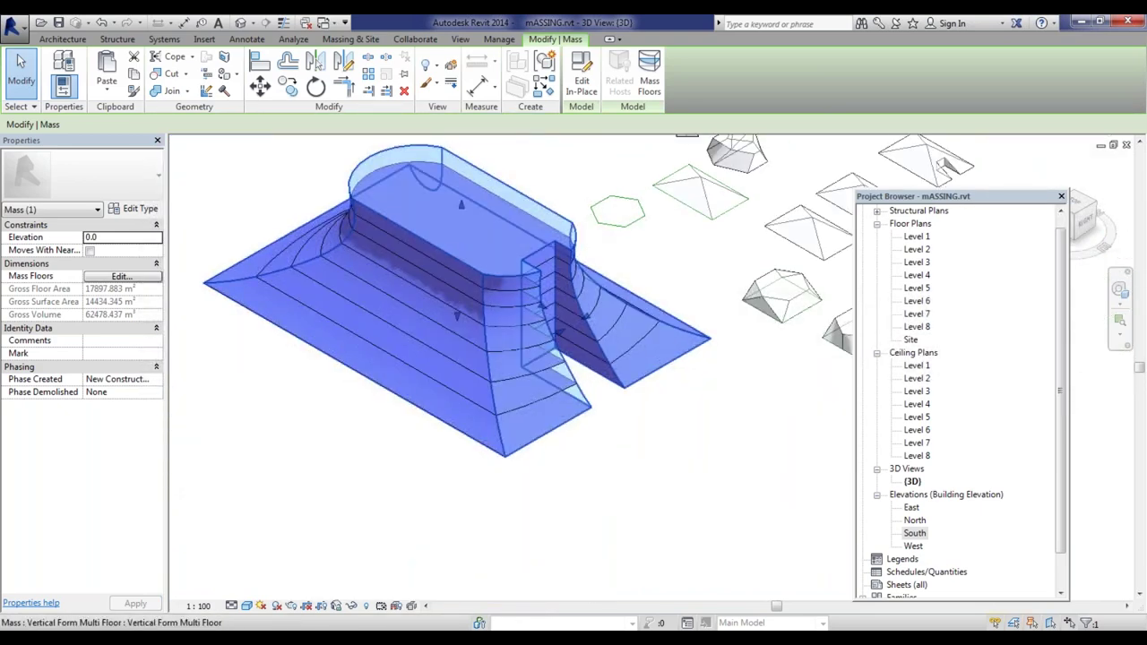
pyautogui.click(546, 206)
pyautogui.click(541, 211)
pyautogui.scroll(3, 509, 430)
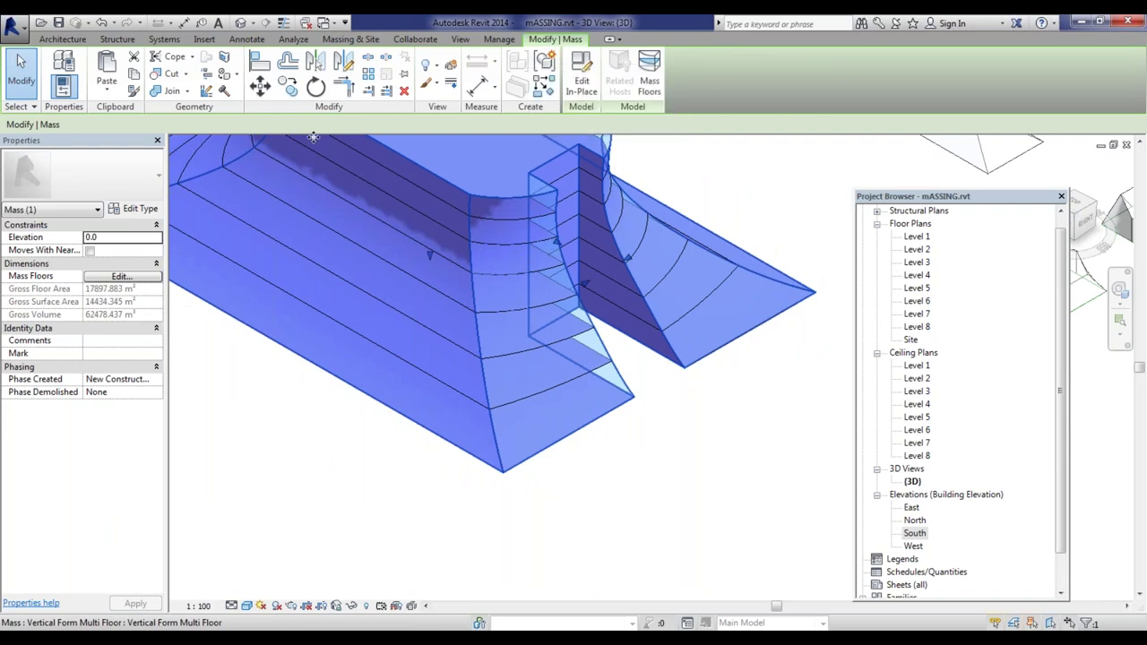
pyautogui.click(345, 41)
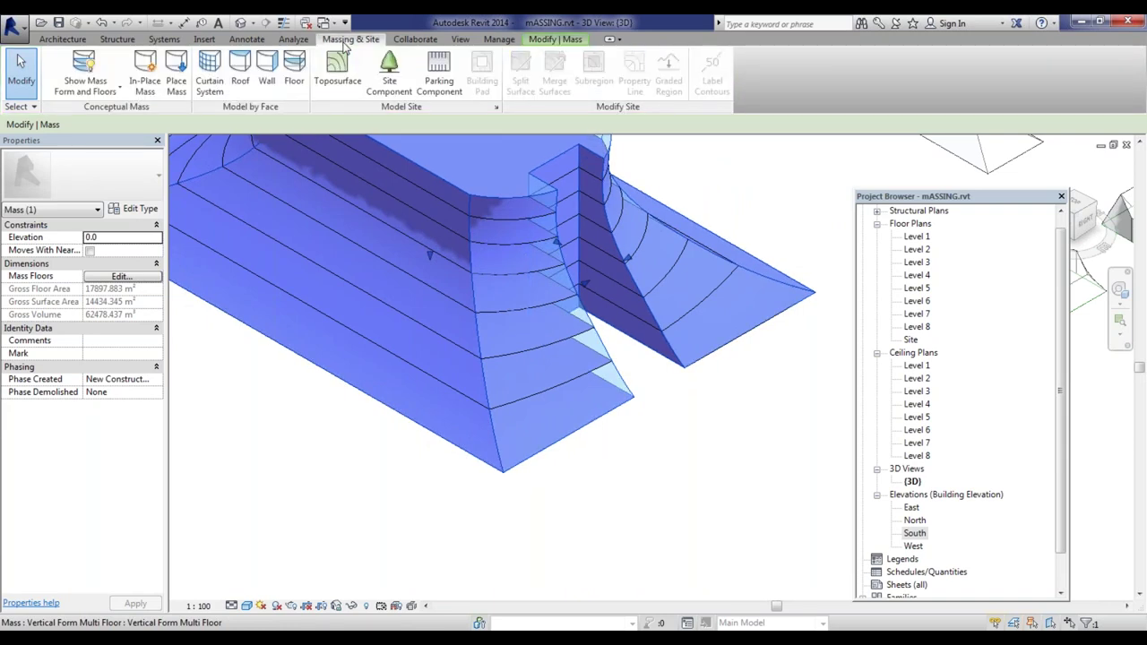
# Step: Create Generic 150mm floors from all of the mass's floor faces with Floor by Face
pyautogui.click(301, 65)
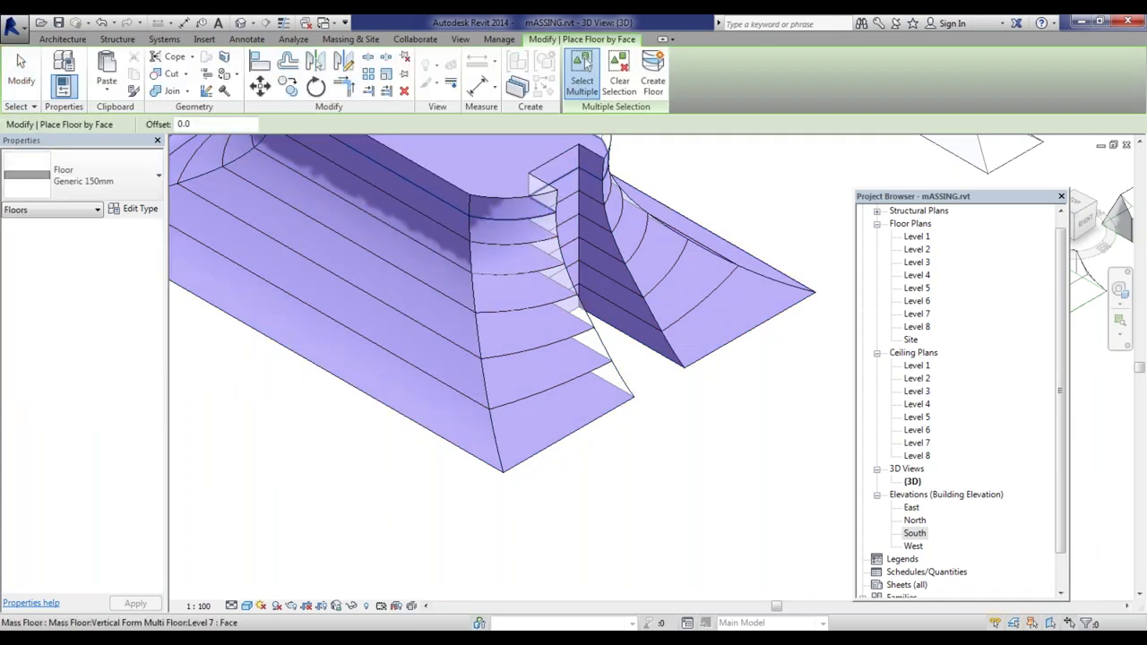
pyautogui.click(565, 336)
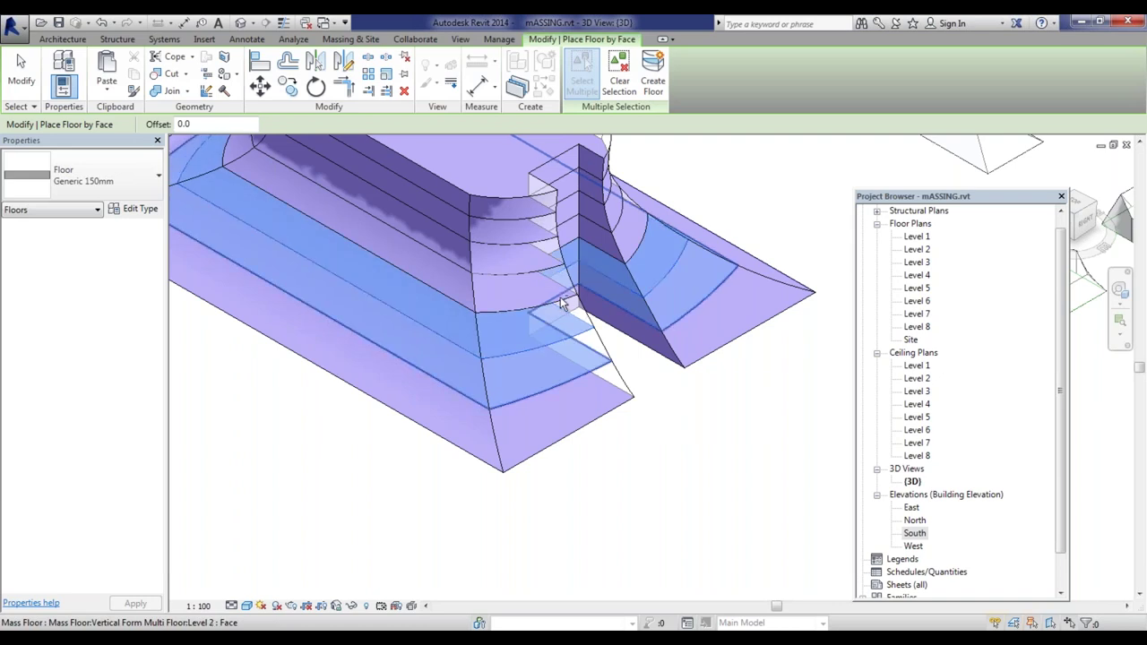
pyautogui.scroll(-5, 582, 475)
pyautogui.moveTo(355, 294); pyautogui.dragTo(751, 487)
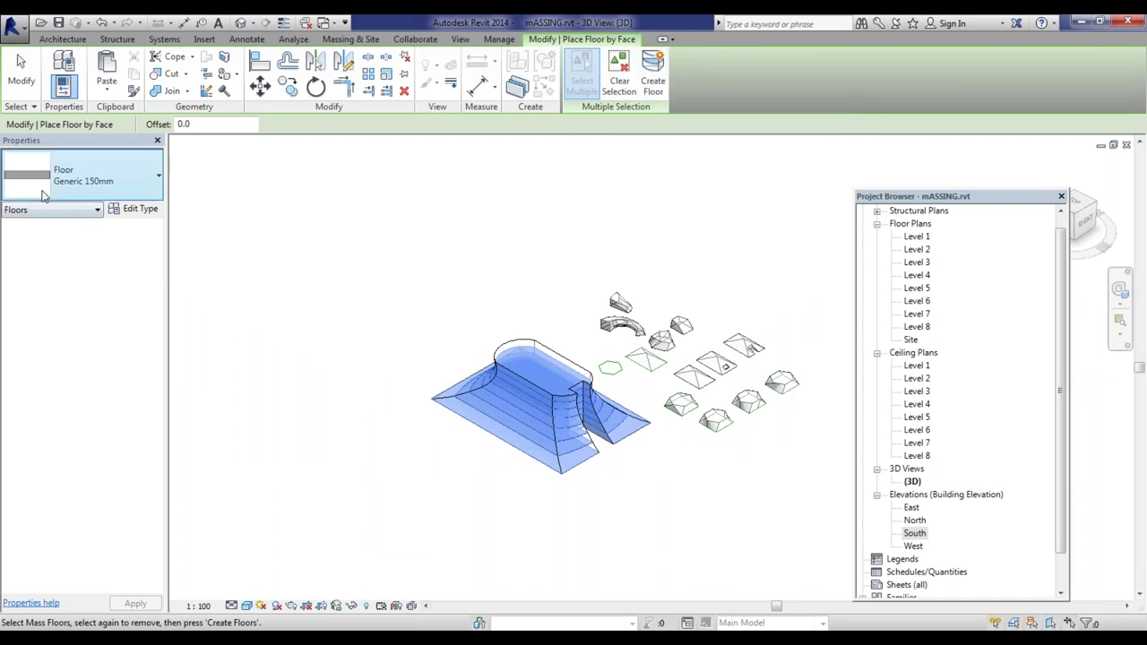
pyautogui.click(153, 175)
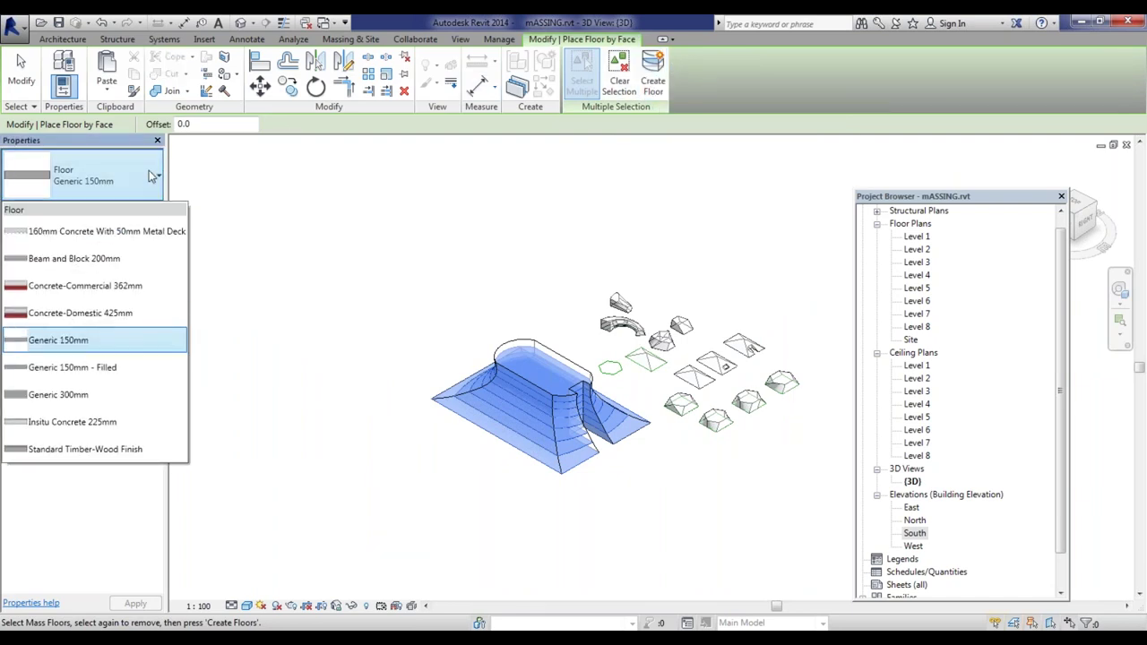
pyautogui.click(50, 342)
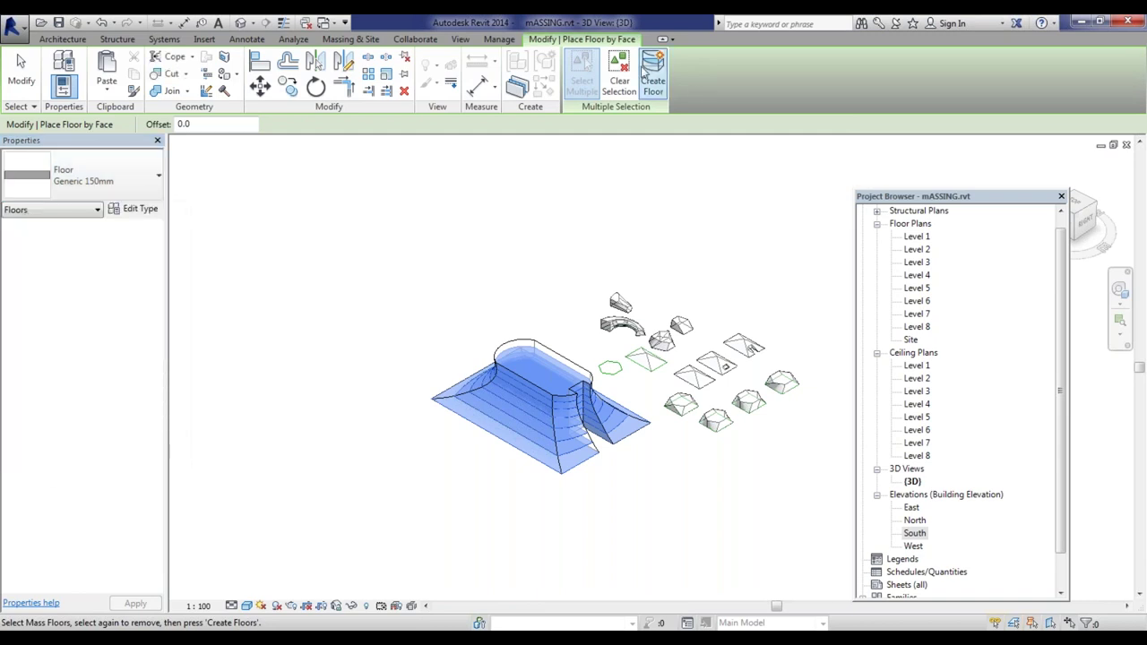
pyautogui.click(652, 72)
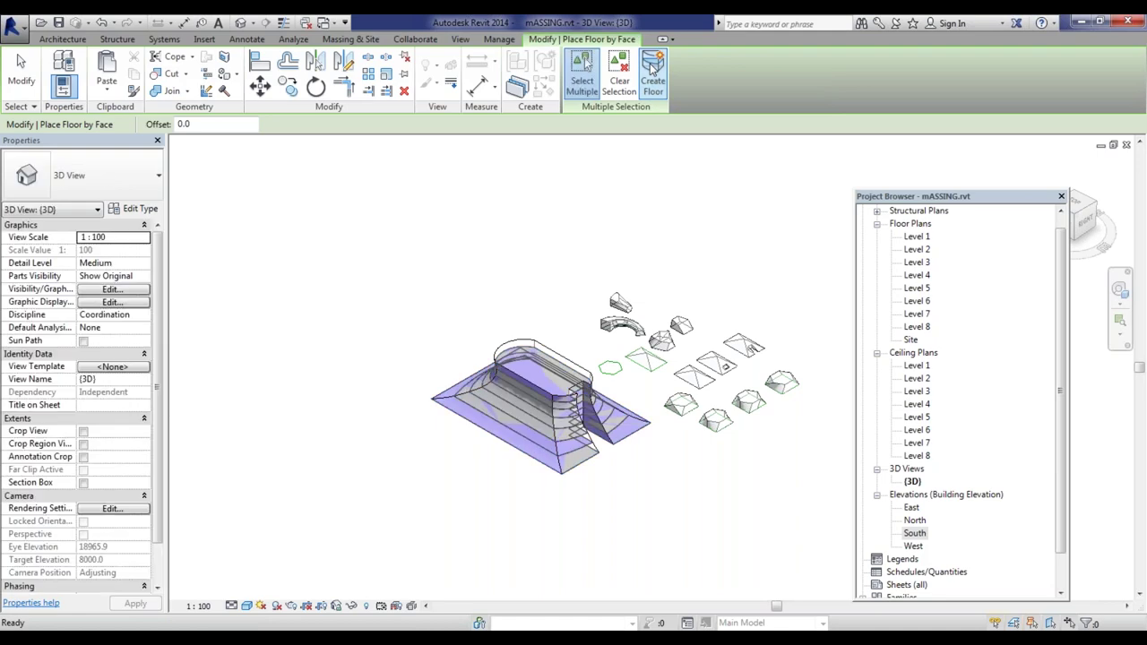
# Step: Exit floor placement, then zoom and orbit to inspect the new Generic 150mm slabs at each level
pyautogui.scroll(4, 610, 497)
pyautogui.scroll(10, 571, 468)
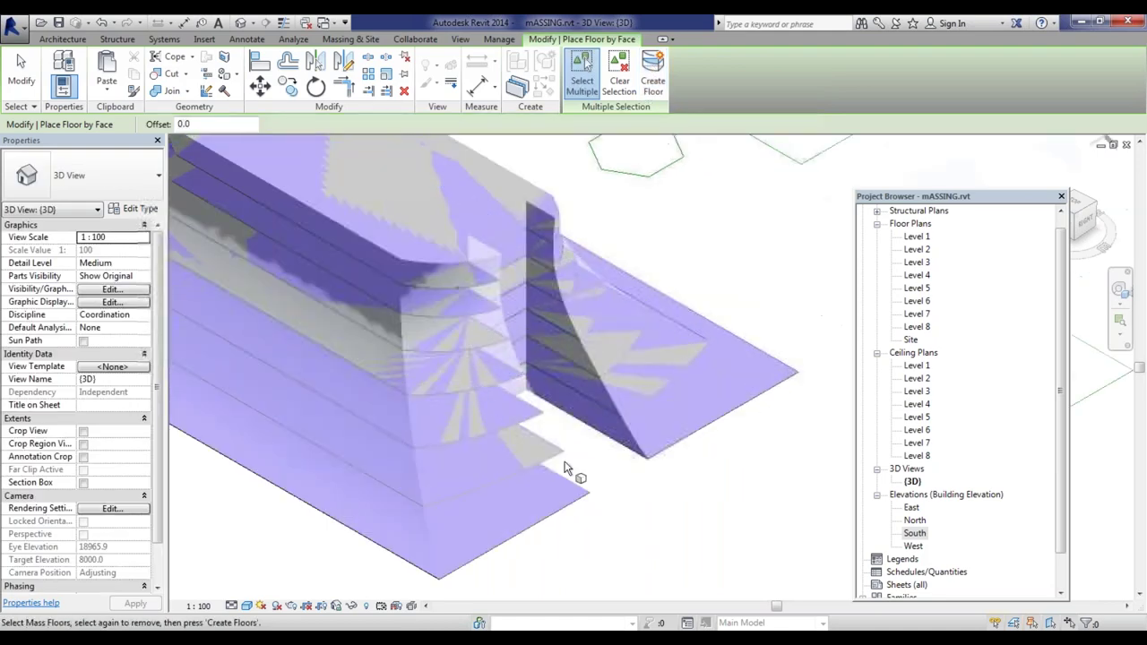
pyautogui.press('Escape')
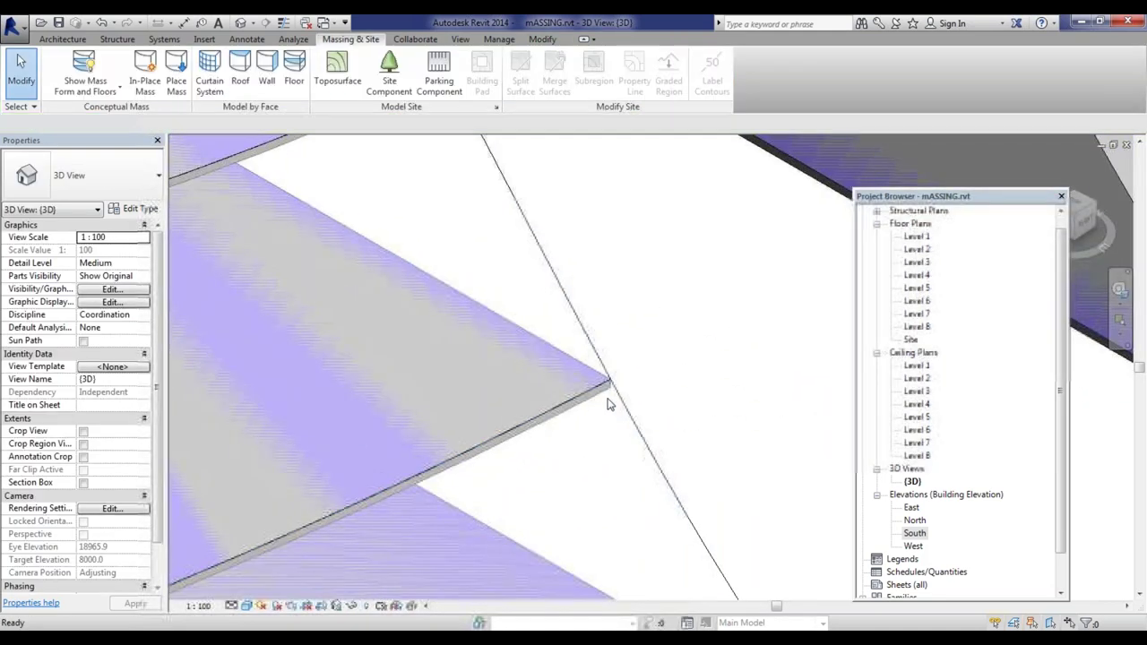
pyautogui.scroll(-5, 538, 307)
pyautogui.scroll(-4, 714, 337)
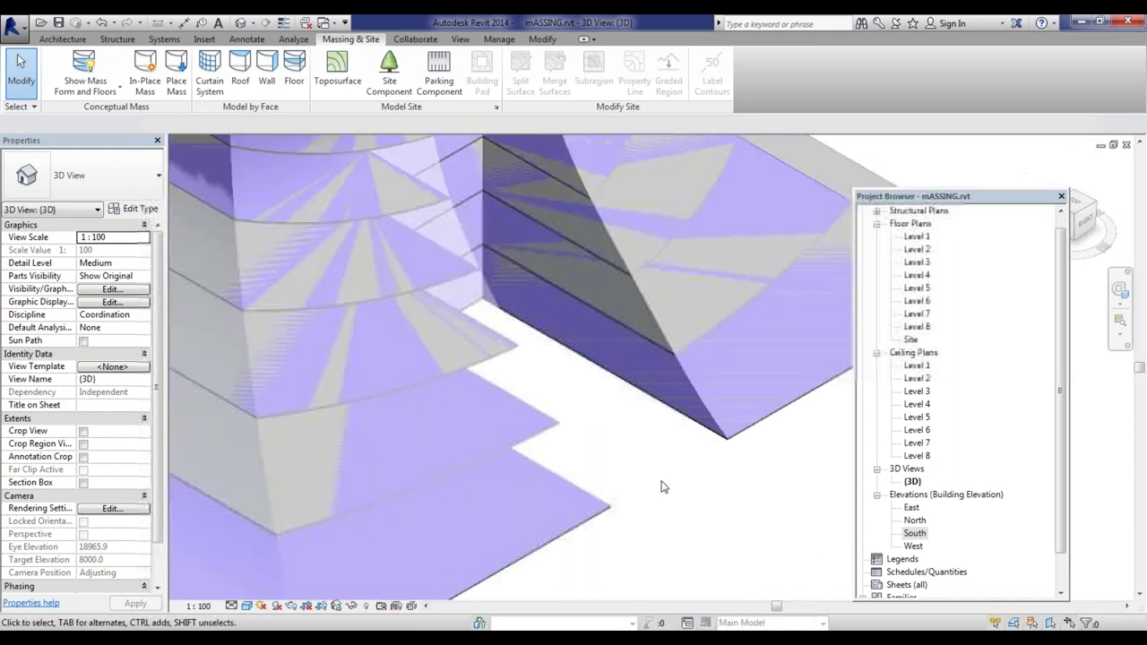
pyautogui.scroll(5, 515, 287)
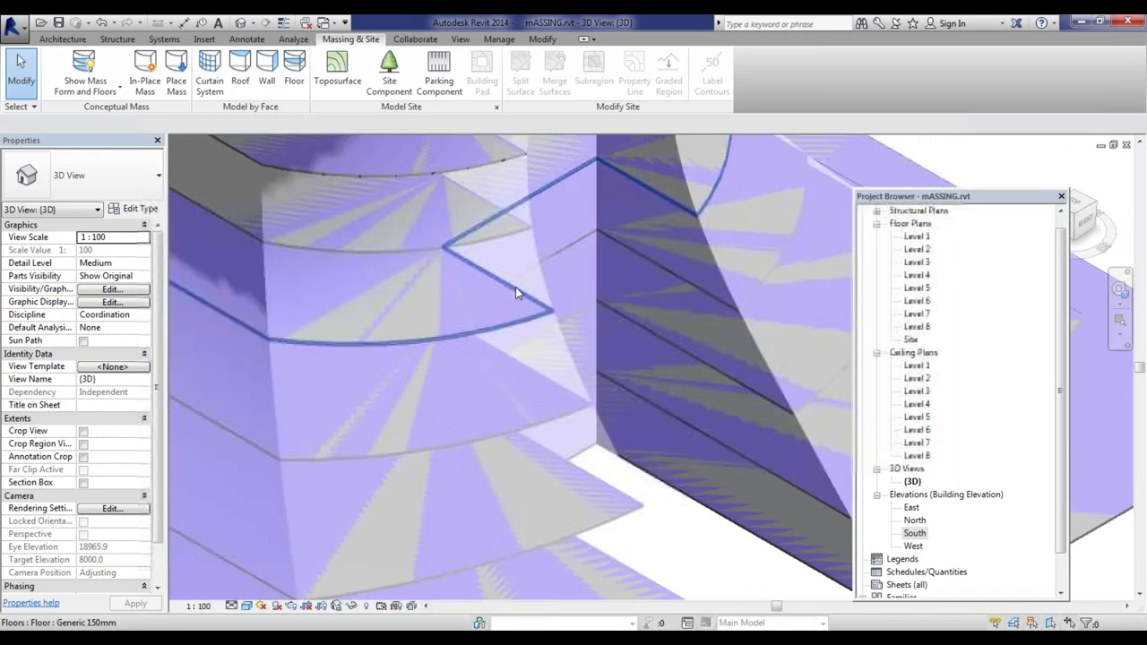
pyautogui.scroll(4, 530, 229)
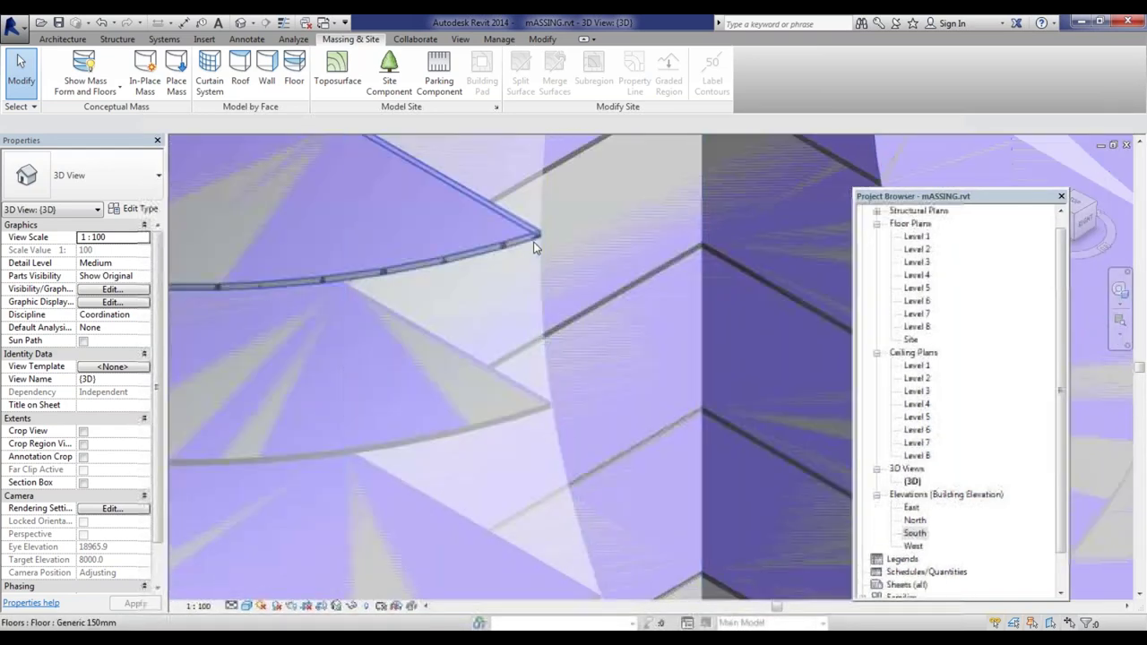
pyautogui.scroll(-5, 546, 262)
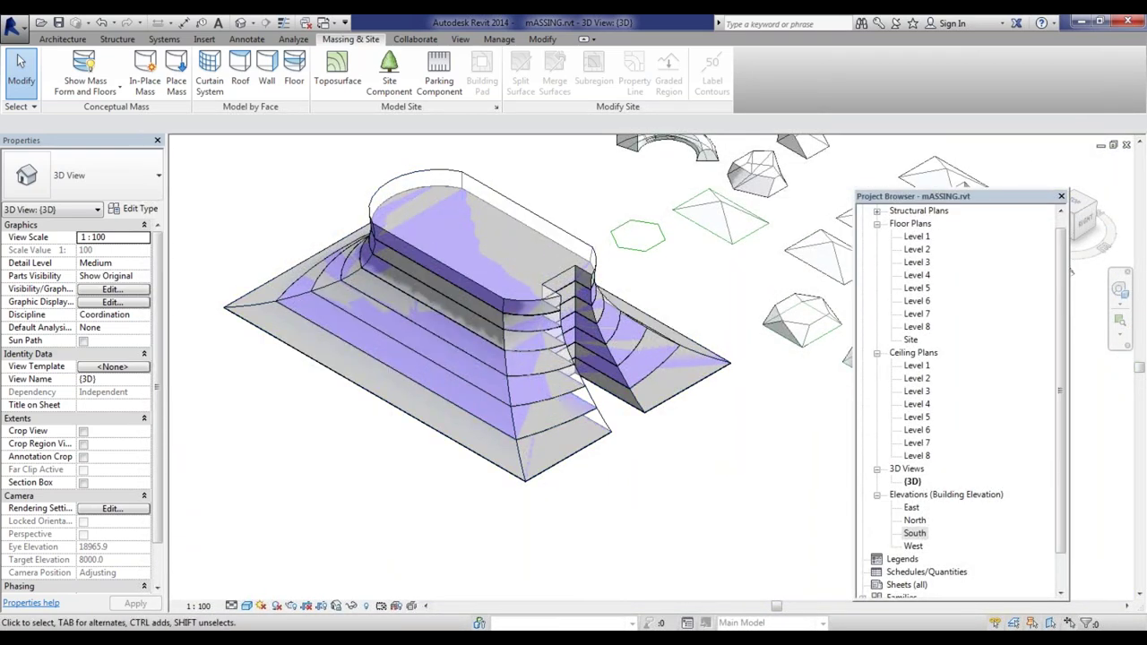
pyautogui.scroll(6, 406, 306)
pyautogui.scroll(-8, 378, 259)
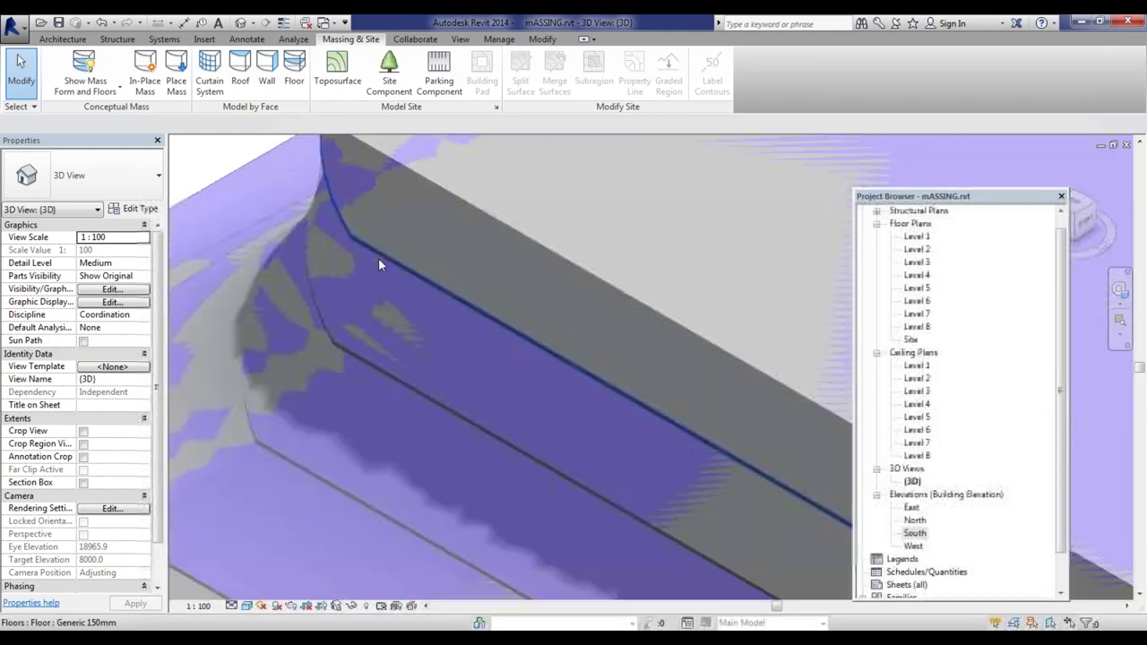
pyautogui.scroll(6, 287, 383)
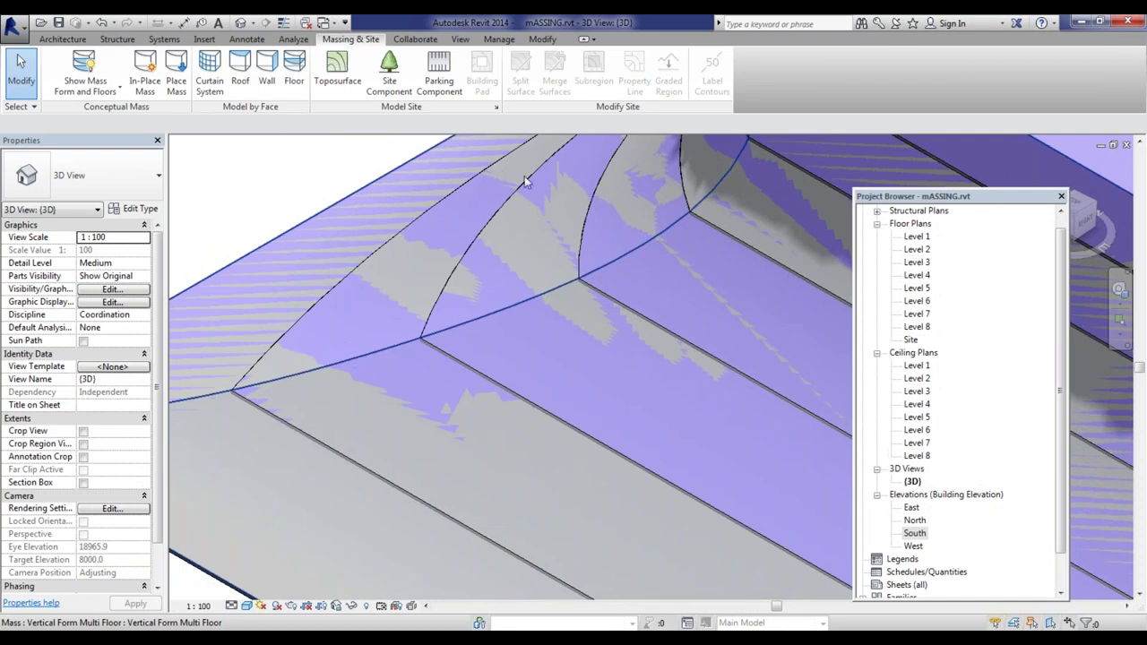
pyautogui.scroll(-6, 408, 362)
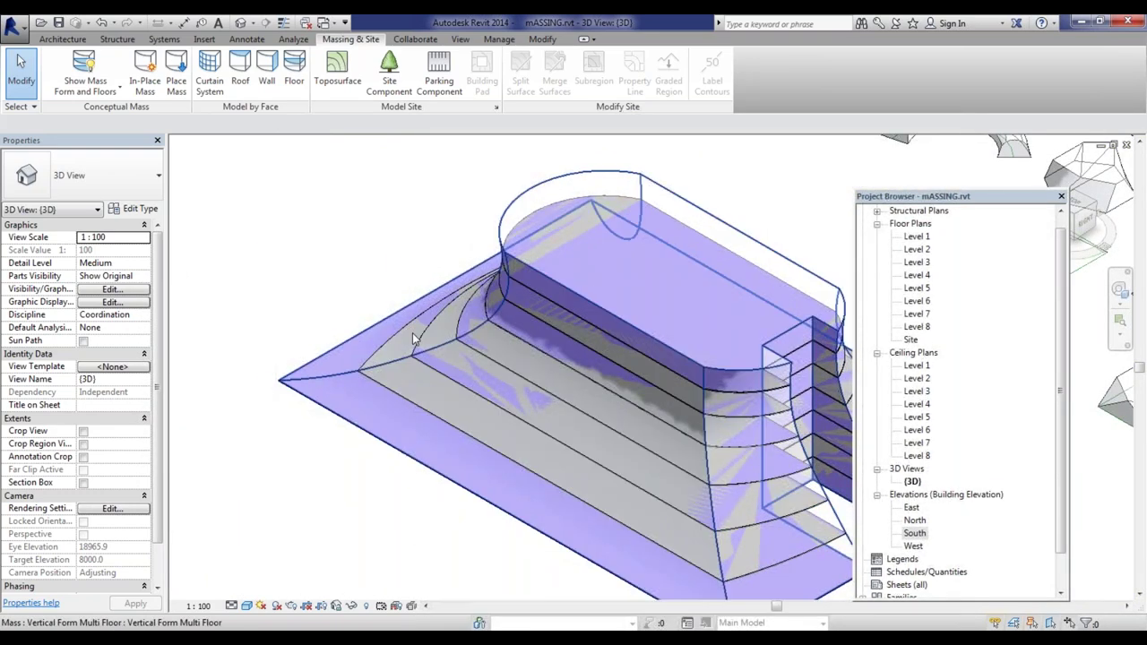
pyautogui.keyDown('shift'); pyautogui.moveTo(298, 595); pyautogui.dragTo(614, 314, button='middle'); pyautogui.keyUp('shift')
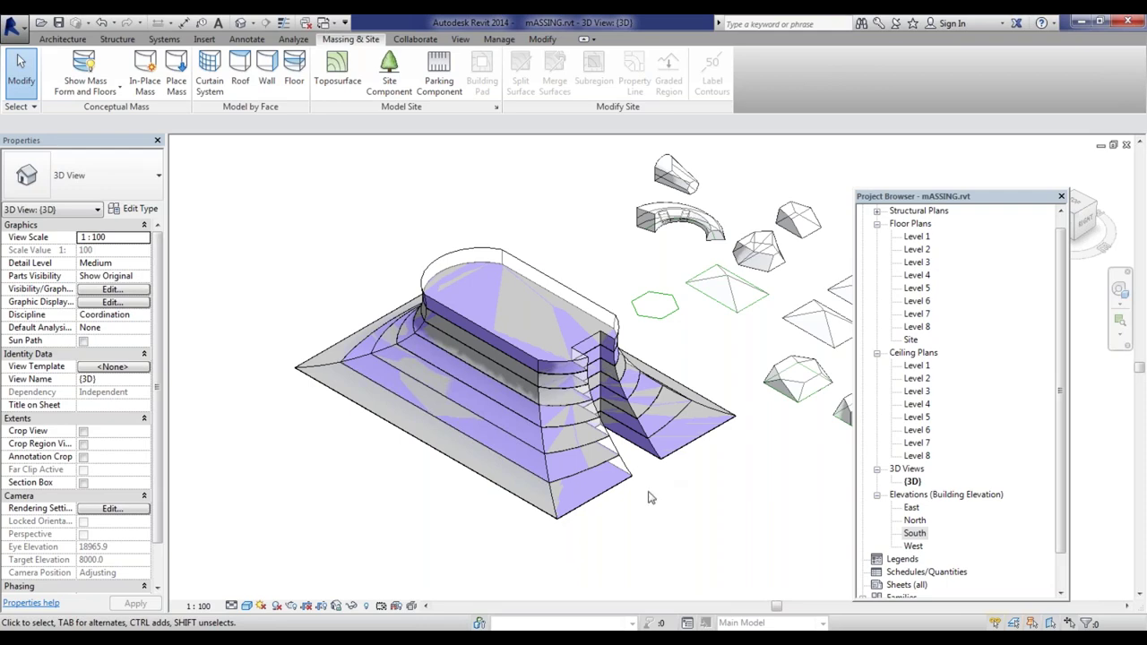
# Step: Orbit and zoom to view the stepped mass from above, then select it
pyautogui.scroll(2, 639, 491)
pyautogui.scroll(-3, 546, 311)
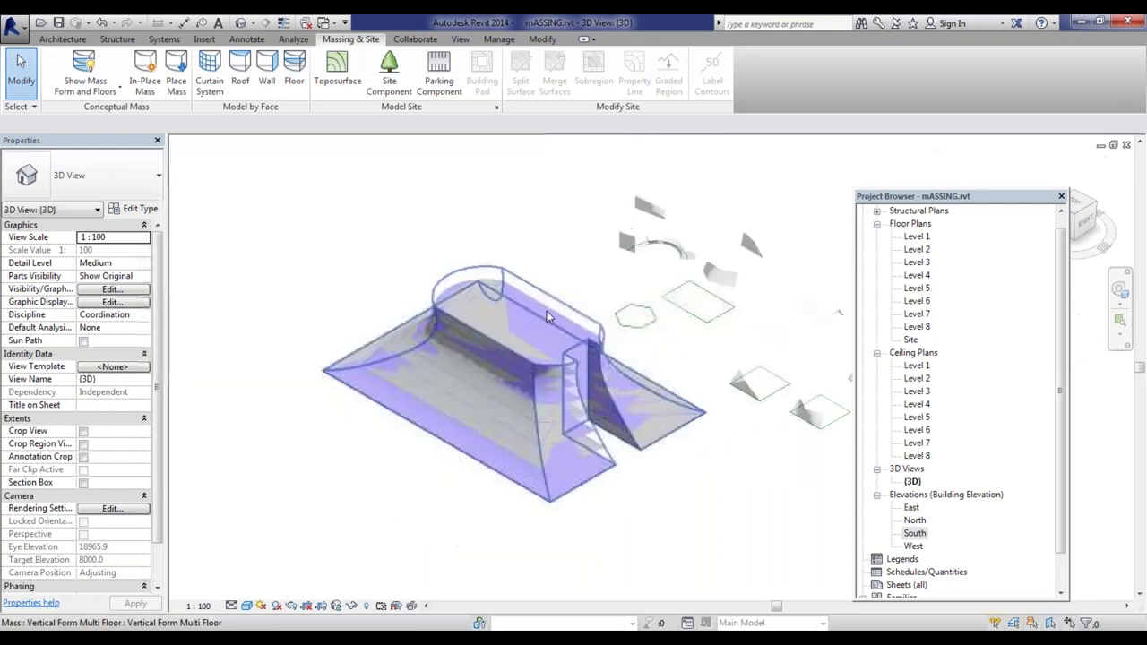
pyautogui.scroll(3, 611, 394)
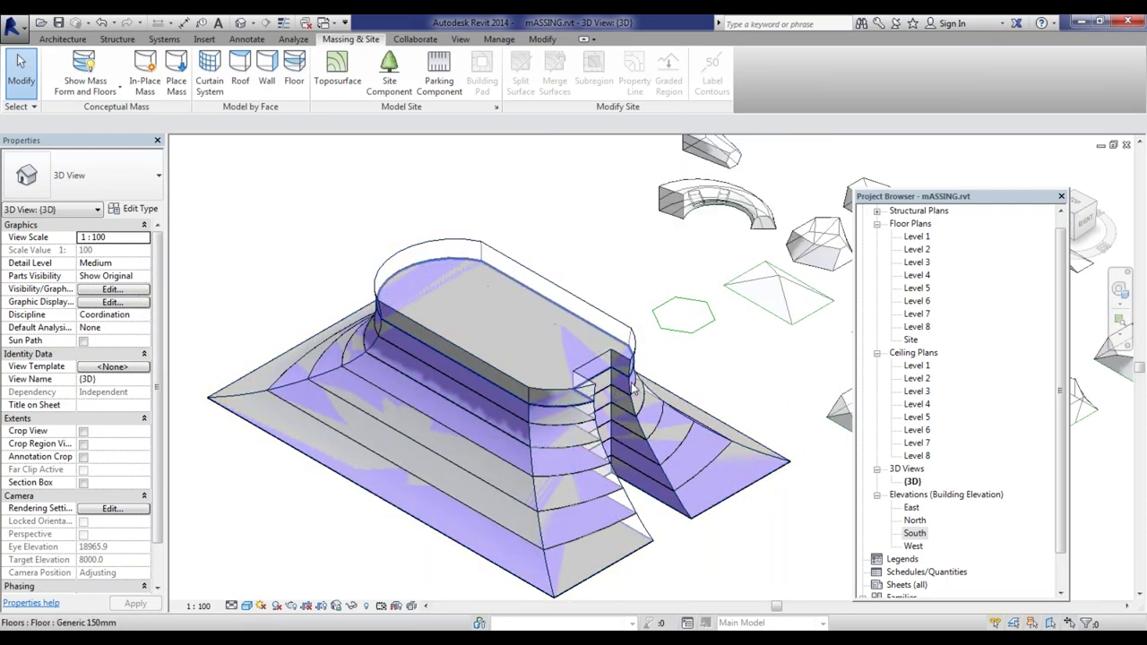
pyautogui.scroll(-3, 622, 384)
pyautogui.keyDown('shift'); pyautogui.moveTo(623, 384); pyautogui.dragTo(582, 452, button='middle'); pyautogui.keyUp('shift')
pyautogui.scroll(3, 575, 461)
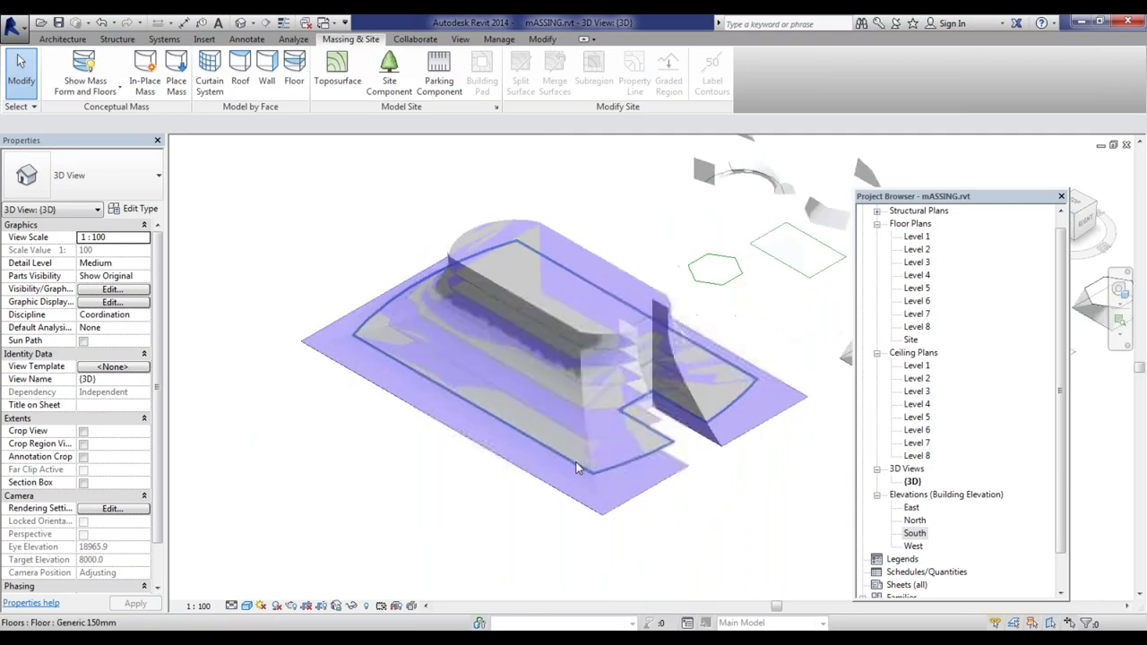
pyautogui.scroll(5, 575, 462)
pyautogui.scroll(-3, 363, 278)
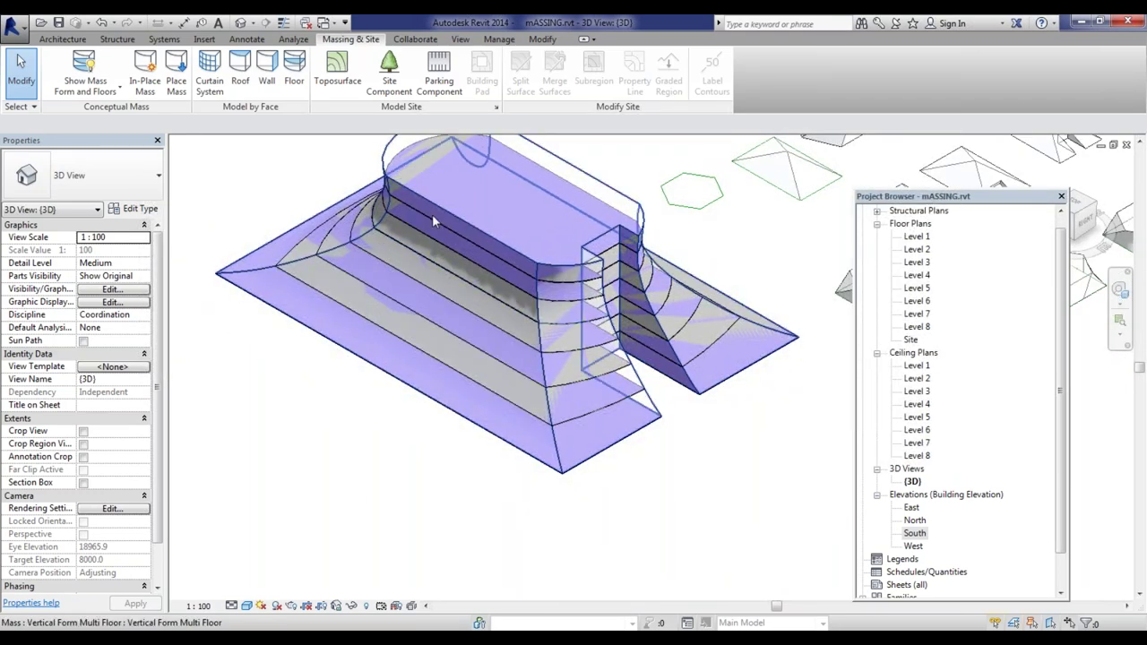
pyautogui.keyDown('shift'); pyautogui.moveTo(538, 385); pyautogui.dragTo(492, 392, button='middle'); pyautogui.keyUp('shift')
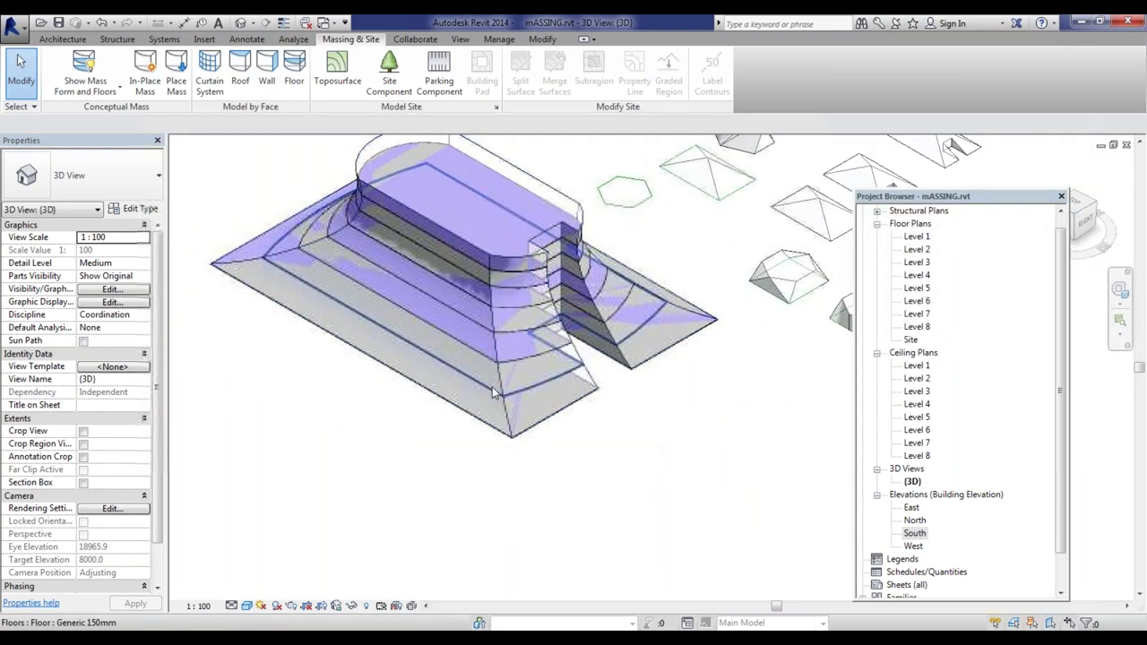
pyautogui.scroll(5, 268, 260)
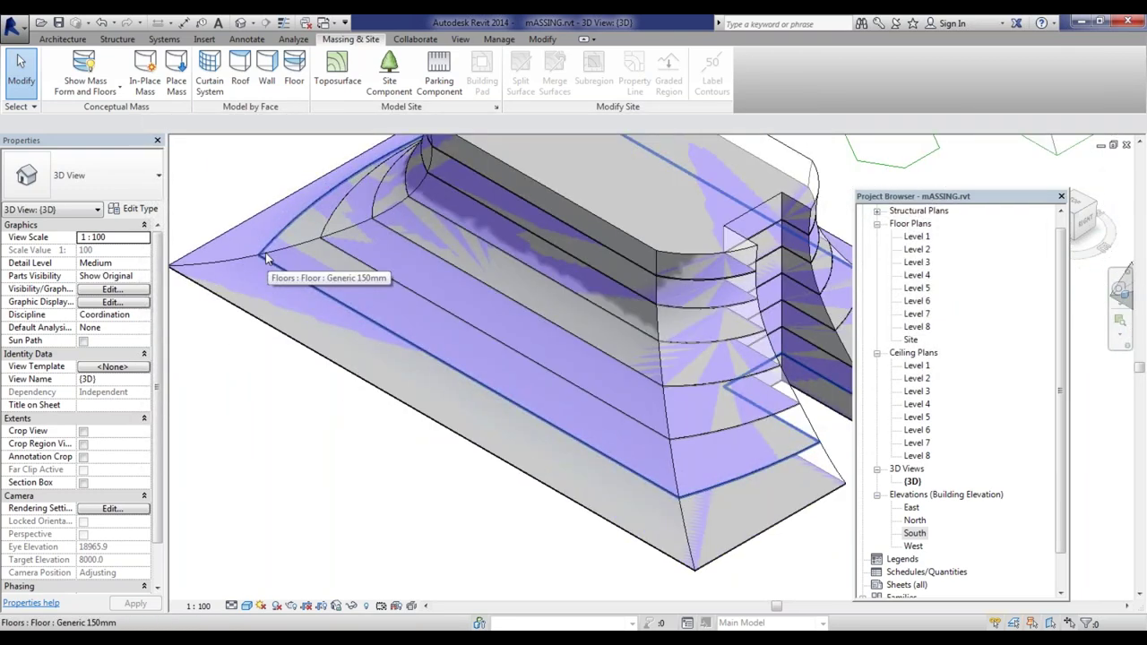
pyautogui.scroll(2, 266, 258)
pyautogui.scroll(-2, 273, 242)
pyautogui.scroll(-2, 264, 259)
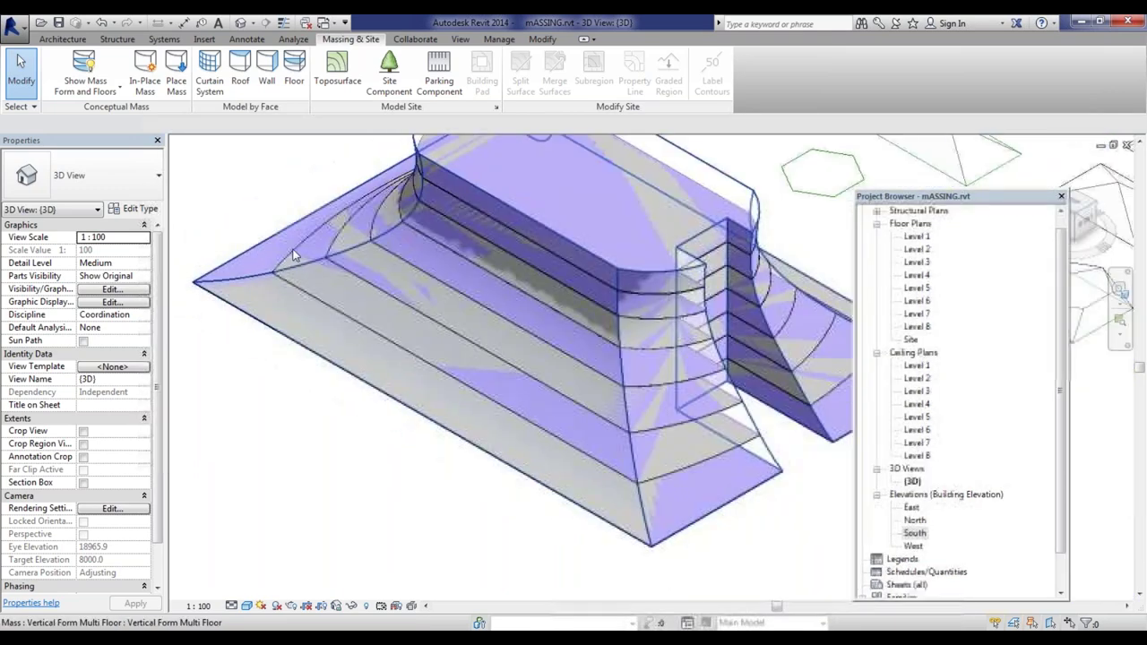
pyautogui.scroll(-1, 502, 268)
pyautogui.scroll(2, 630, 284)
pyautogui.scroll(-3, 630, 284)
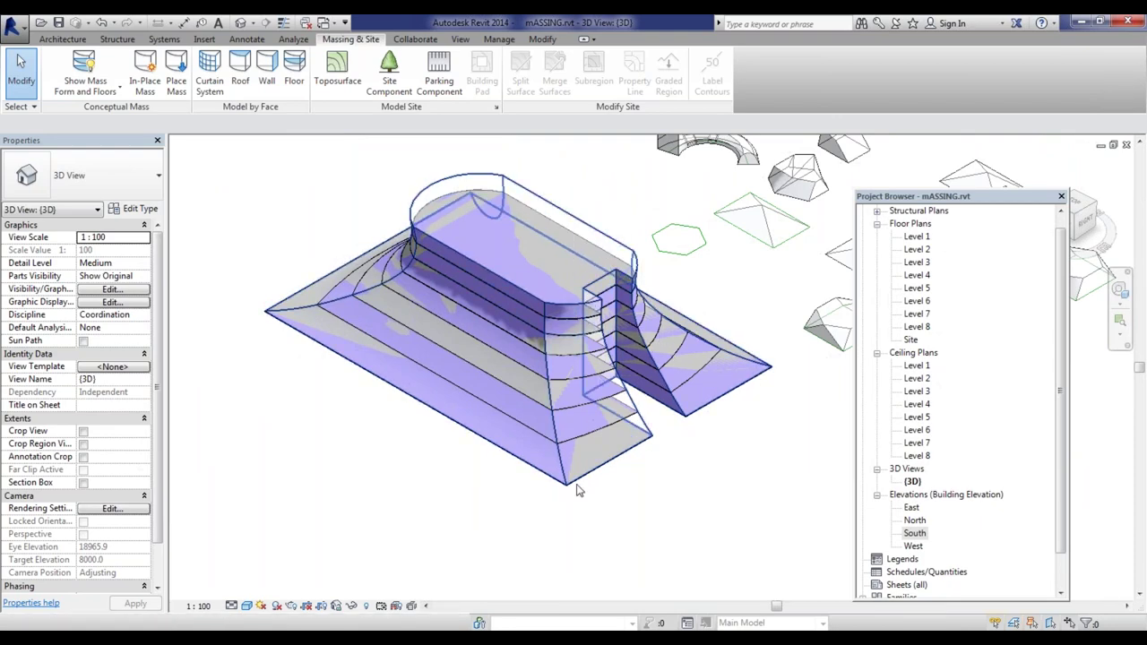
pyautogui.scroll(2, 574, 438)
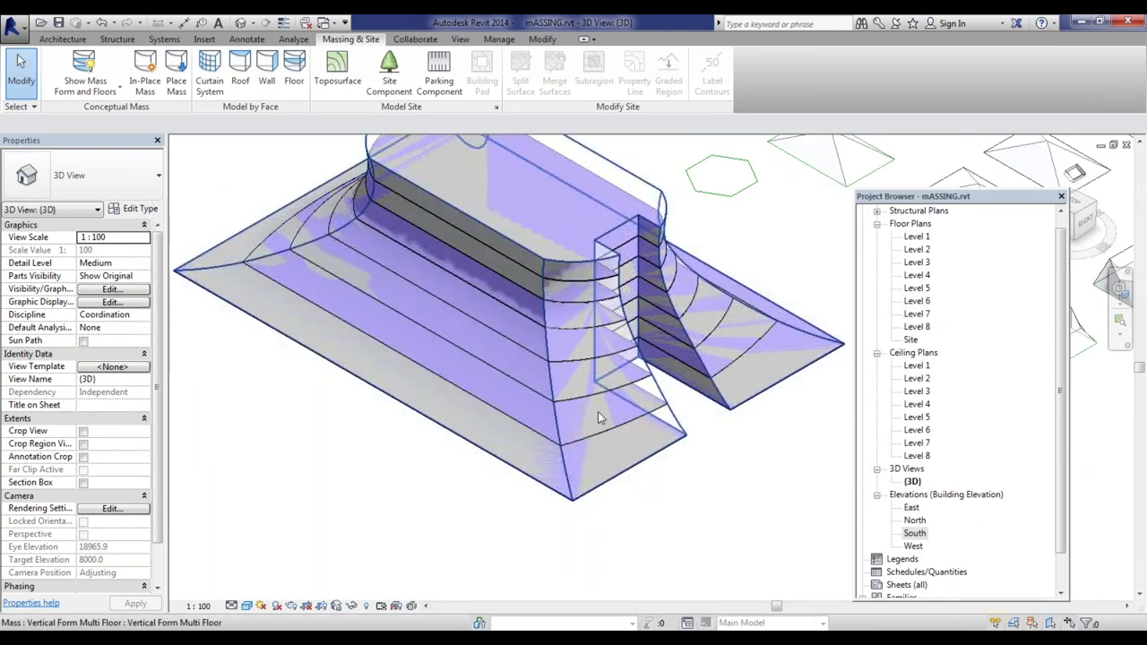
pyautogui.scroll(4, 654, 358)
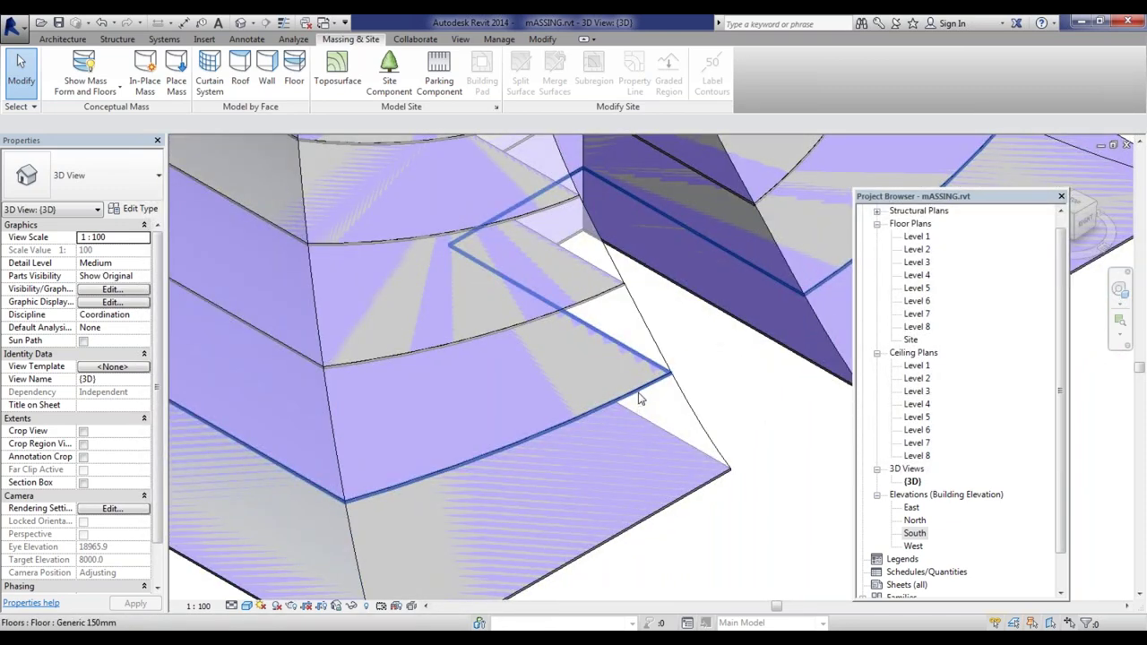
pyautogui.scroll(-2, 638, 398)
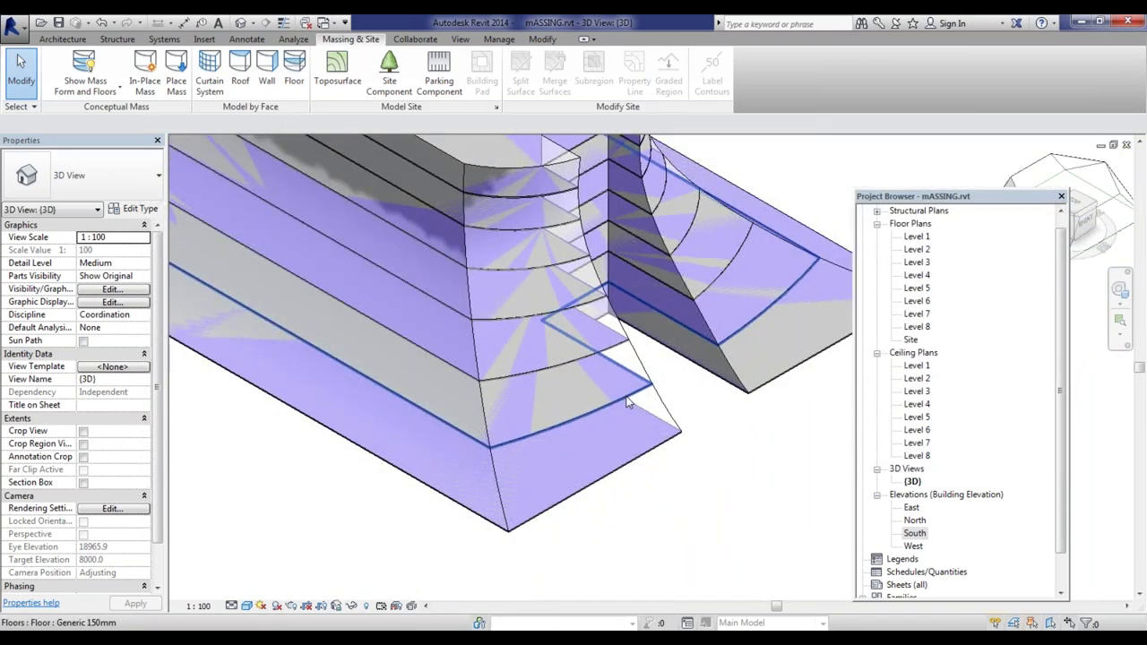
pyautogui.scroll(-5, 627, 403)
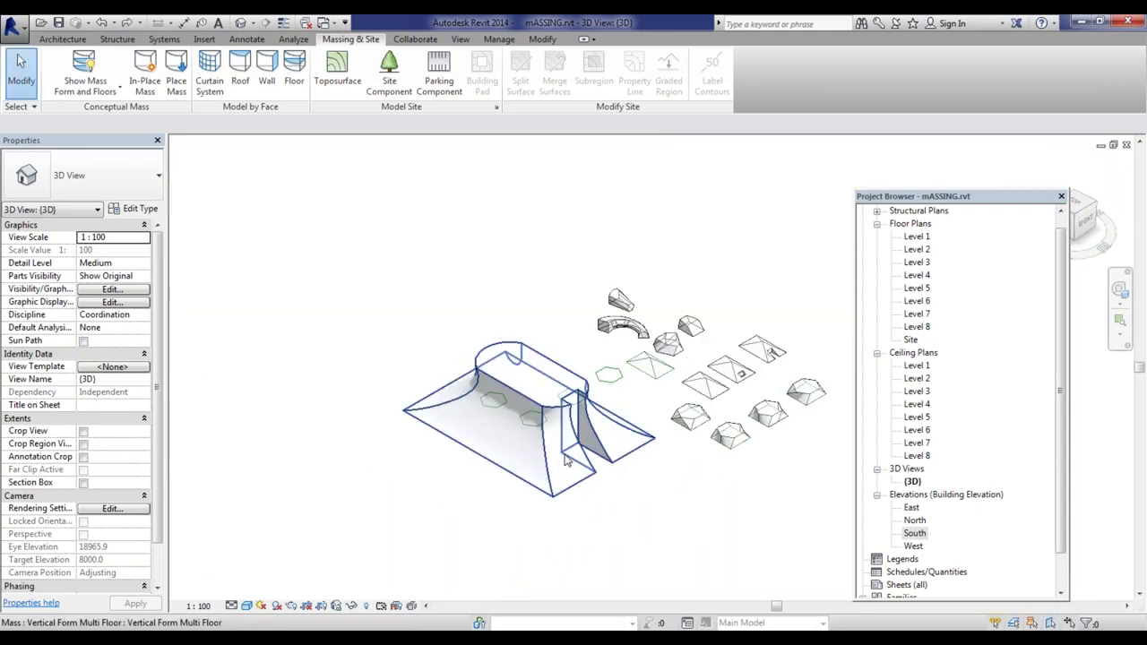
pyautogui.scroll(2, 565, 453)
pyautogui.click(573, 331)
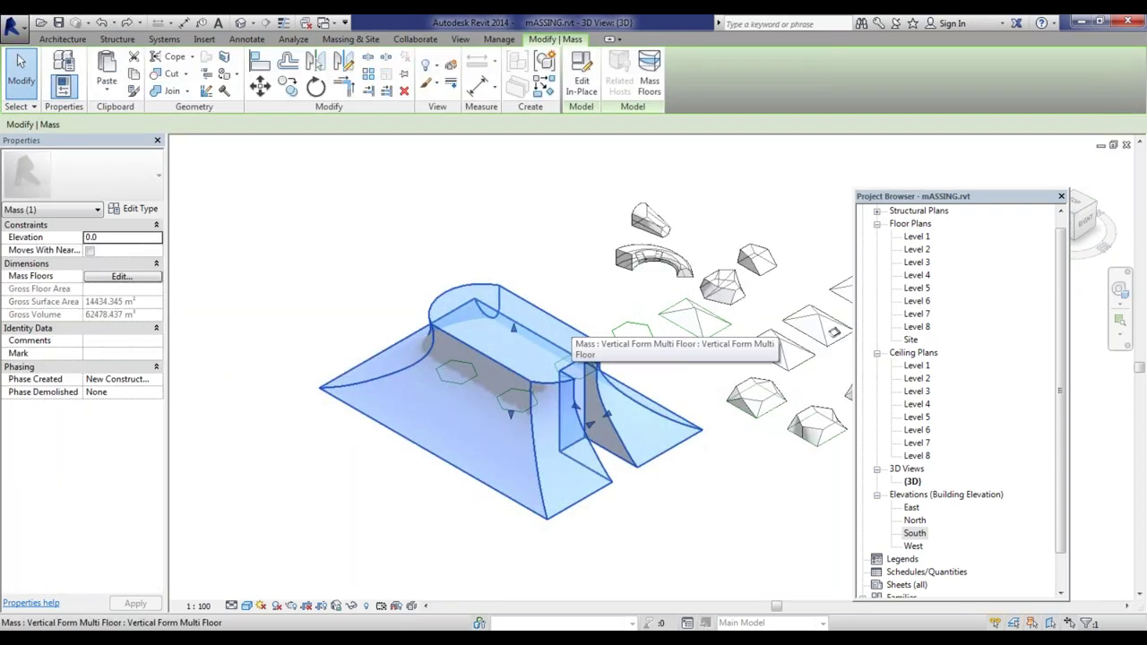
# Step: Create mass floors on the mass at Levels 1 through 8
pyautogui.click(649, 82)
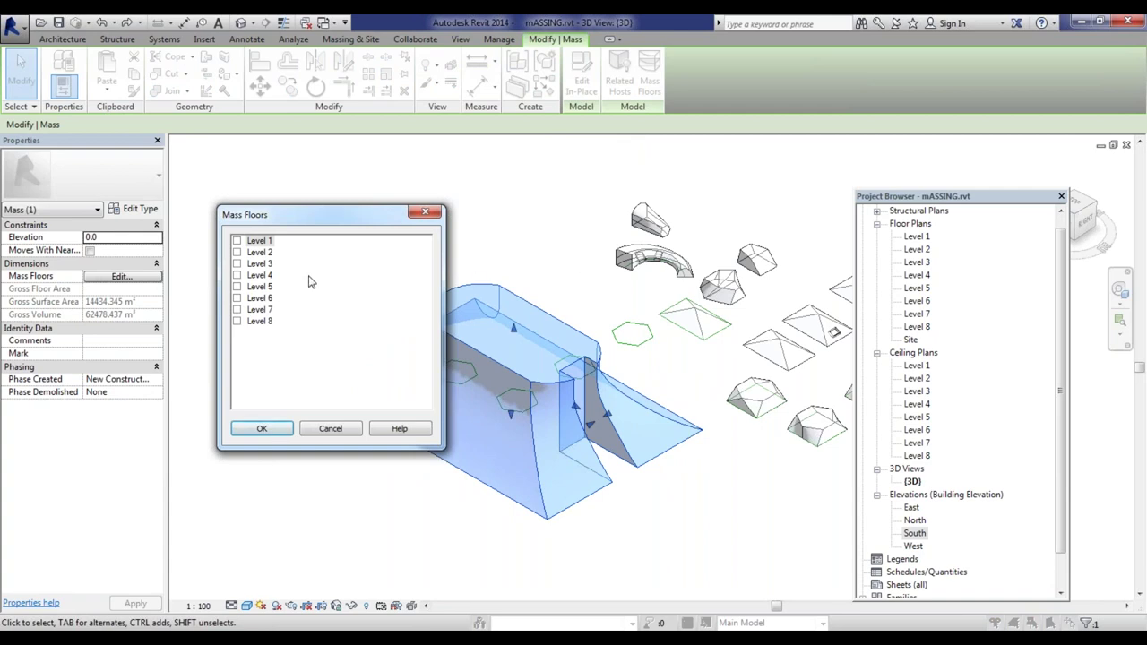
pyautogui.click(237, 240)
pyautogui.click(236, 252)
pyautogui.click(237, 263)
pyautogui.click(237, 275)
pyautogui.click(236, 286)
pyautogui.click(237, 309)
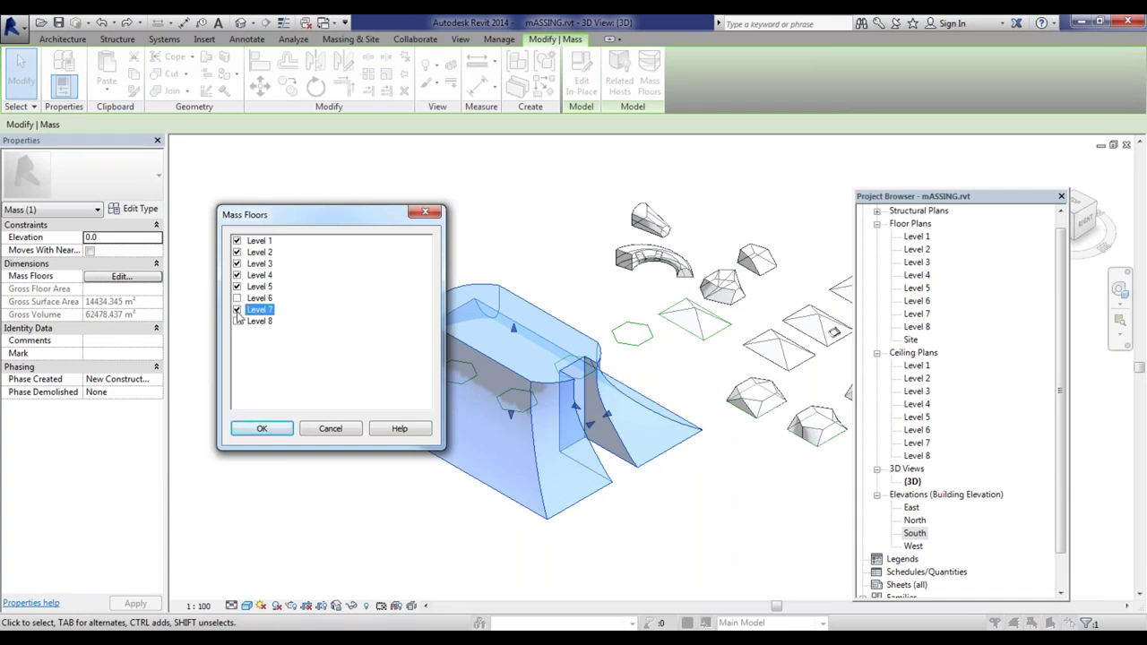
pyautogui.click(237, 298)
pyautogui.click(237, 321)
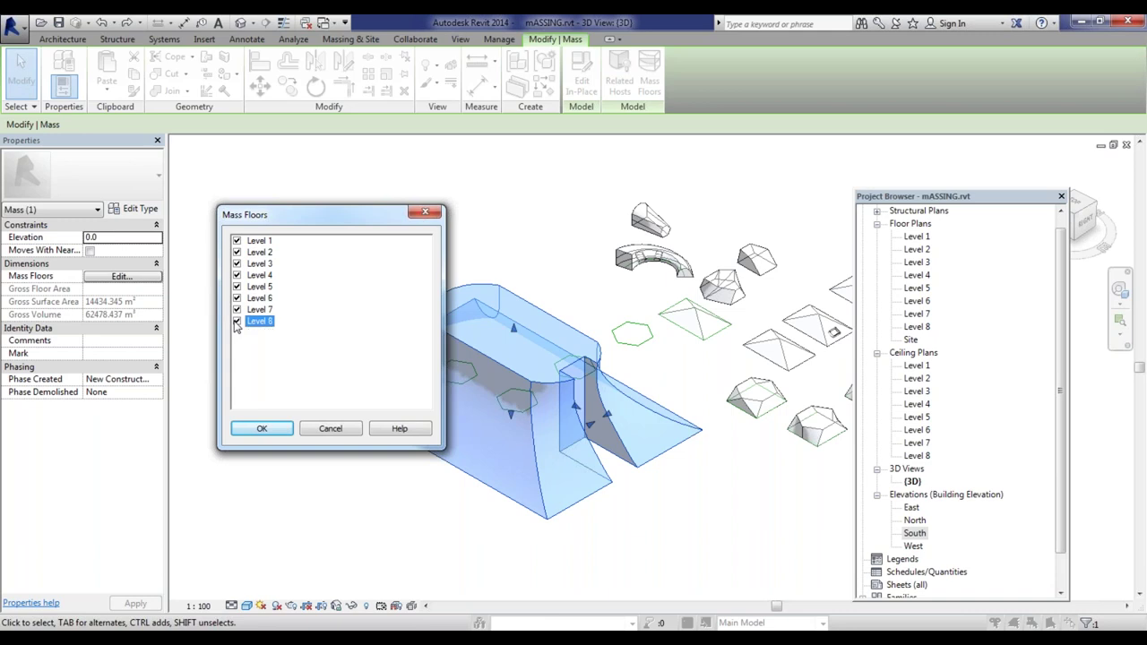
pyautogui.click(277, 432)
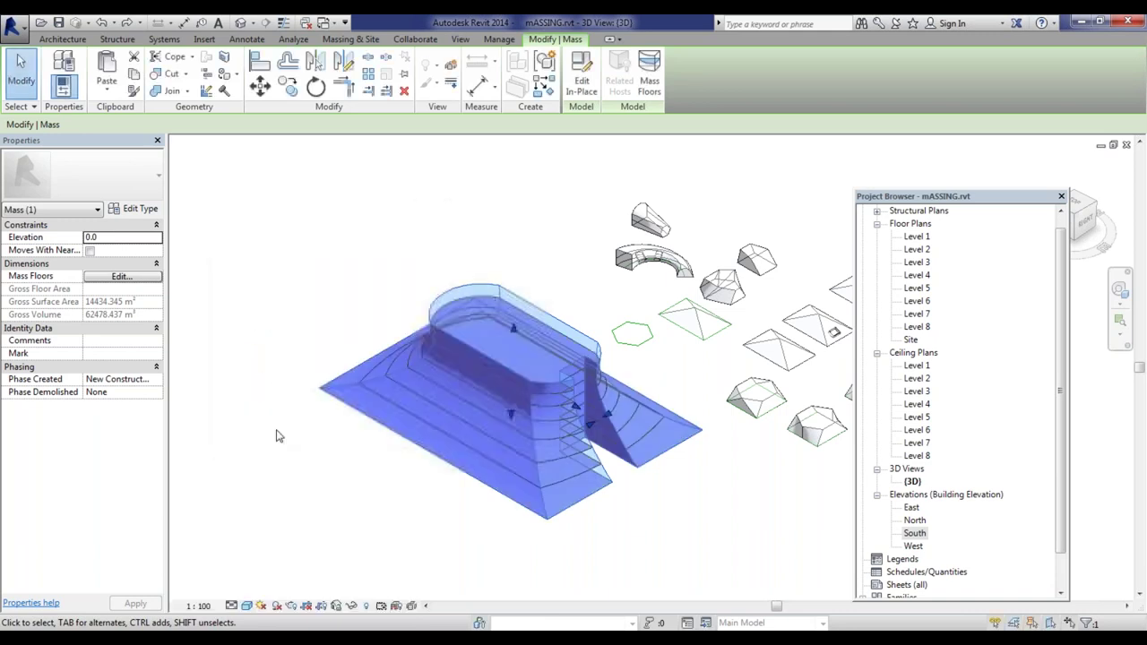
pyautogui.scroll(5, 495, 447)
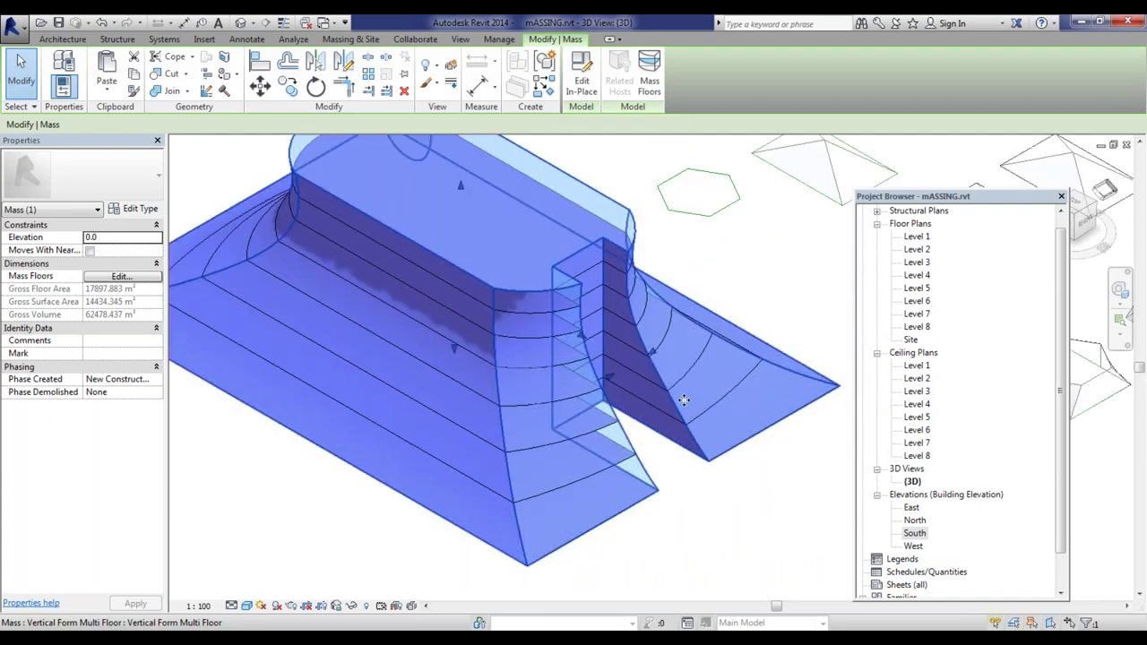
pyautogui.scroll(-3, 590, 335)
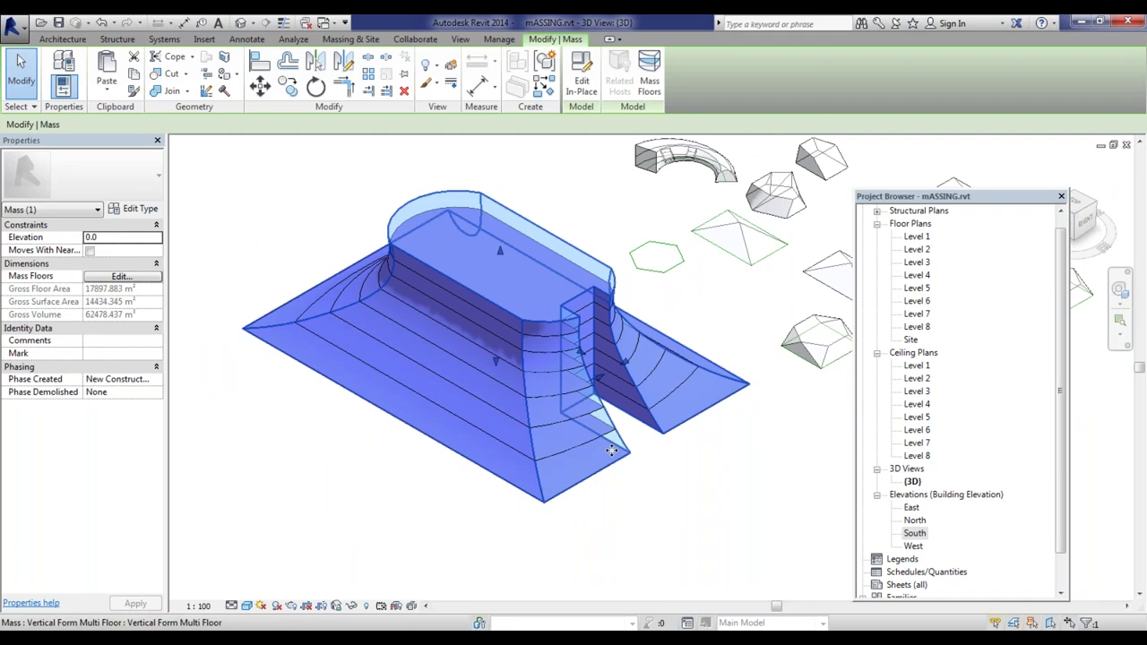
pyautogui.scroll(5, 611, 451)
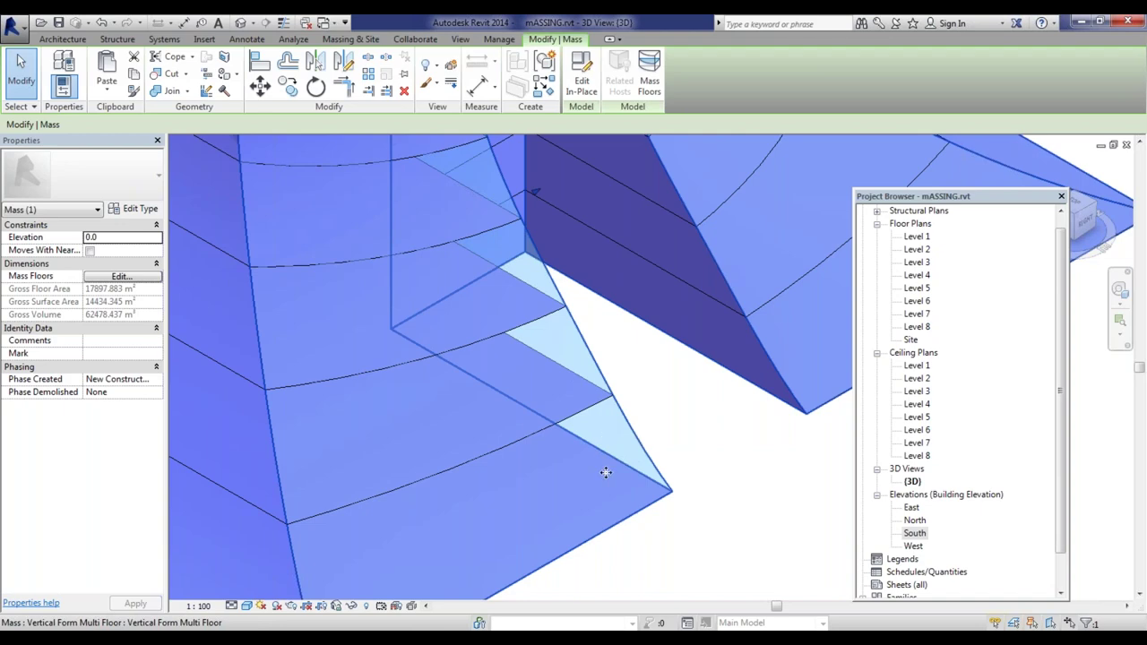
pyautogui.scroll(-8, 598, 412)
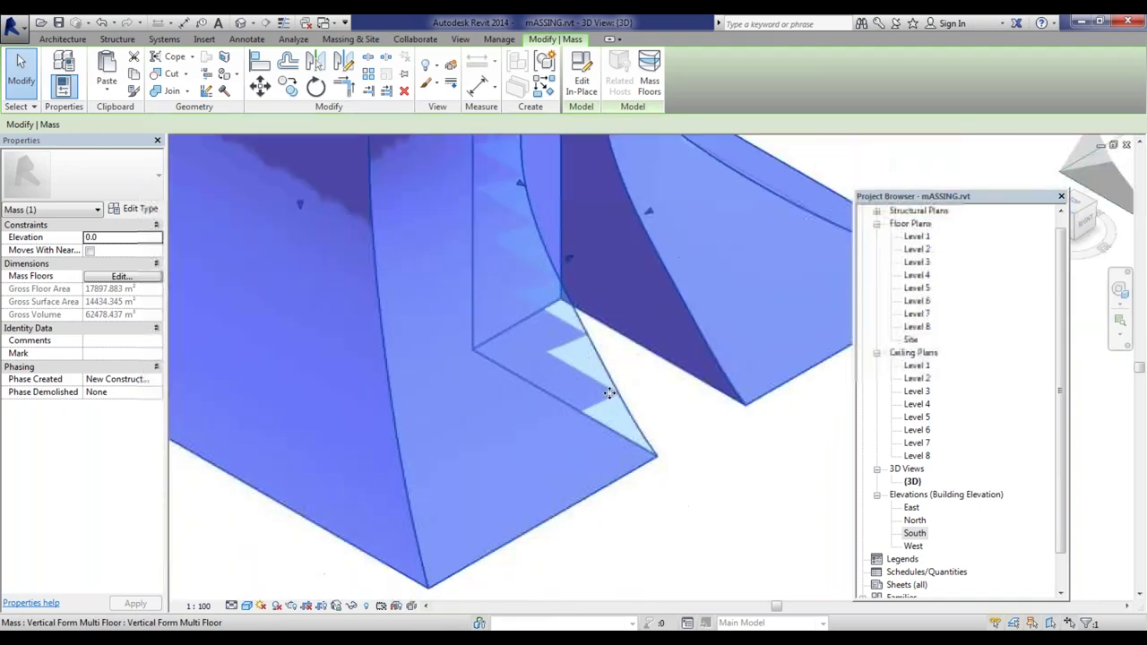
pyautogui.scroll(-3, 406, 222)
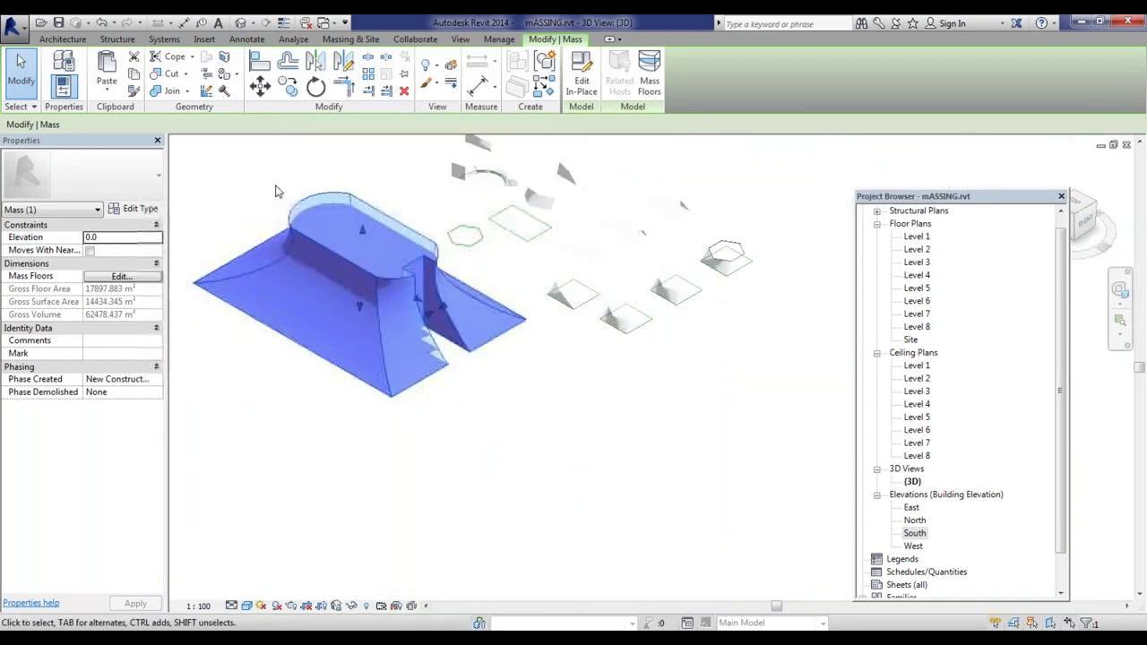
pyautogui.scroll(-2, 406, 222)
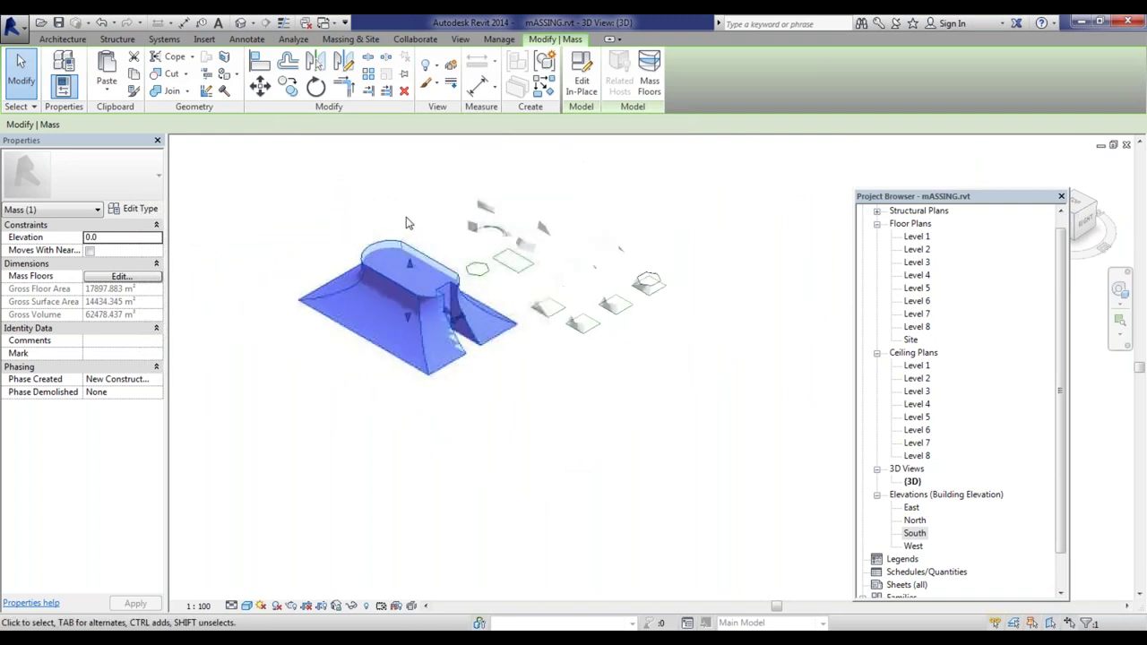
# Step: Start Floor by Face from Massing & Site and select all the mass floors
pyautogui.click(349, 41)
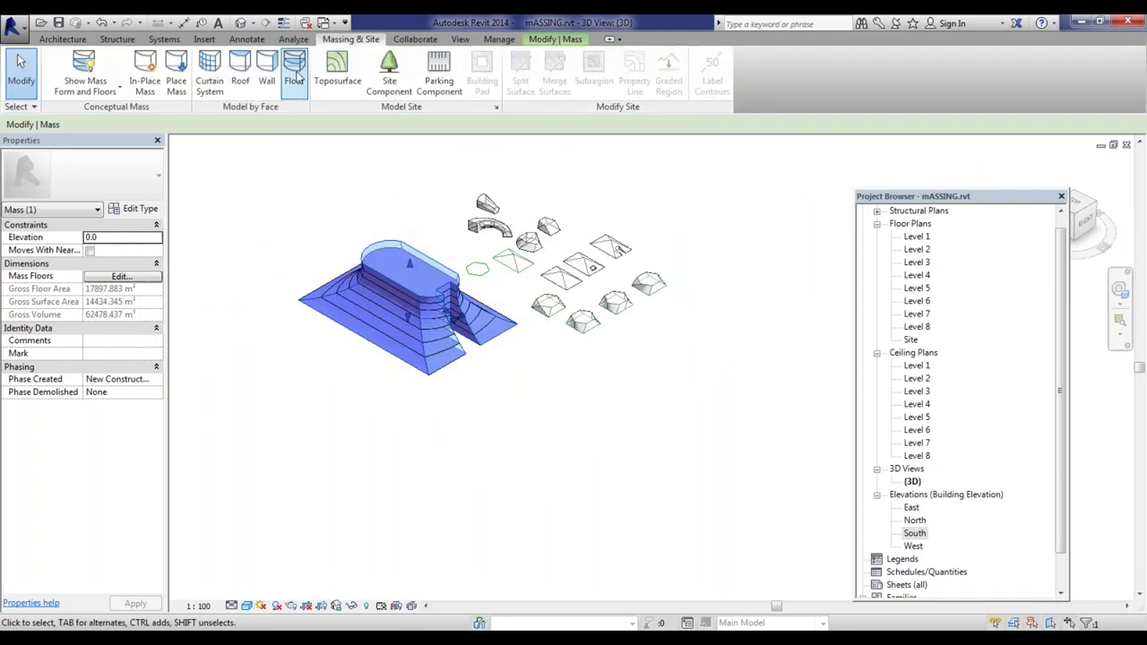
pyautogui.click(295, 76)
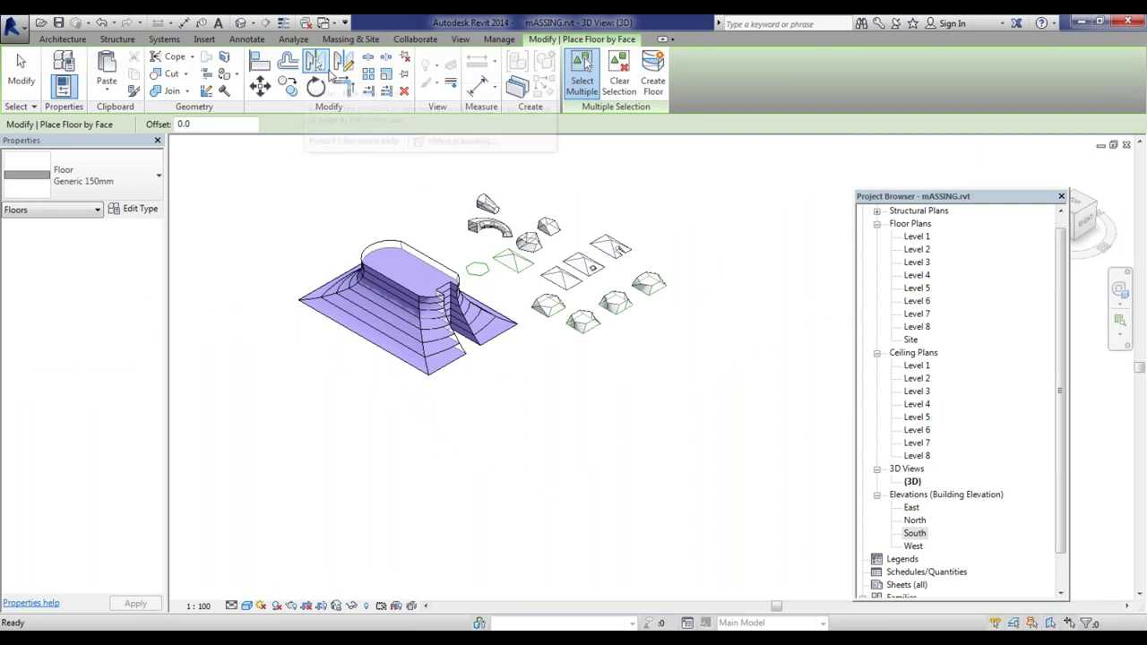
pyautogui.moveTo(304, 241); pyautogui.dragTo(537, 431)
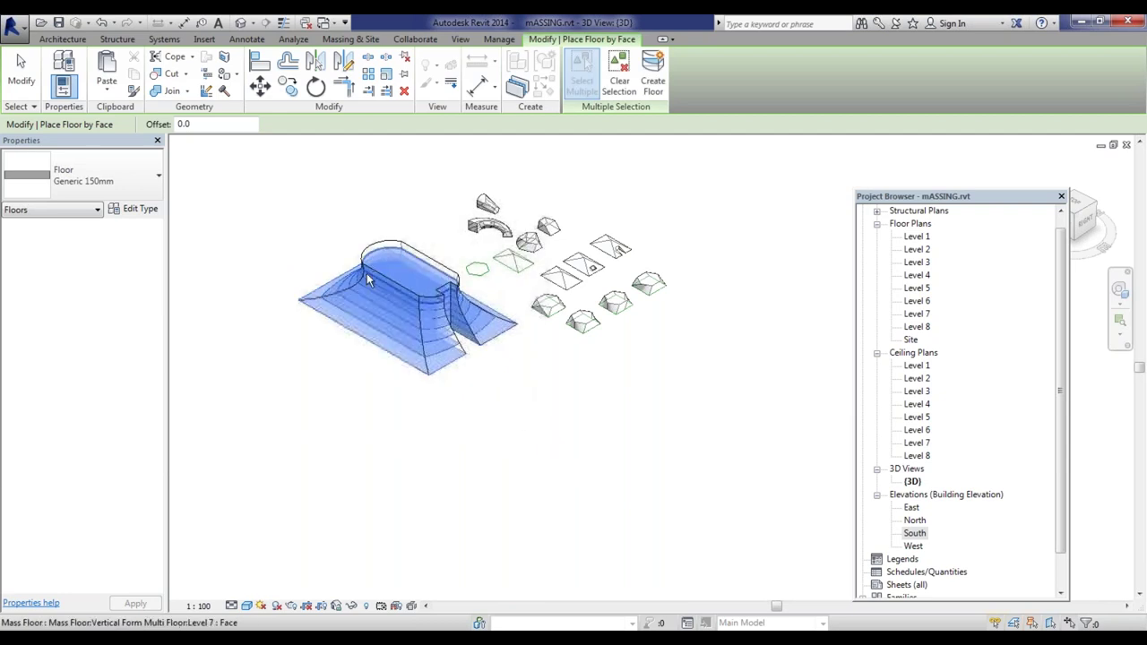
pyautogui.scroll(3, 366, 273)
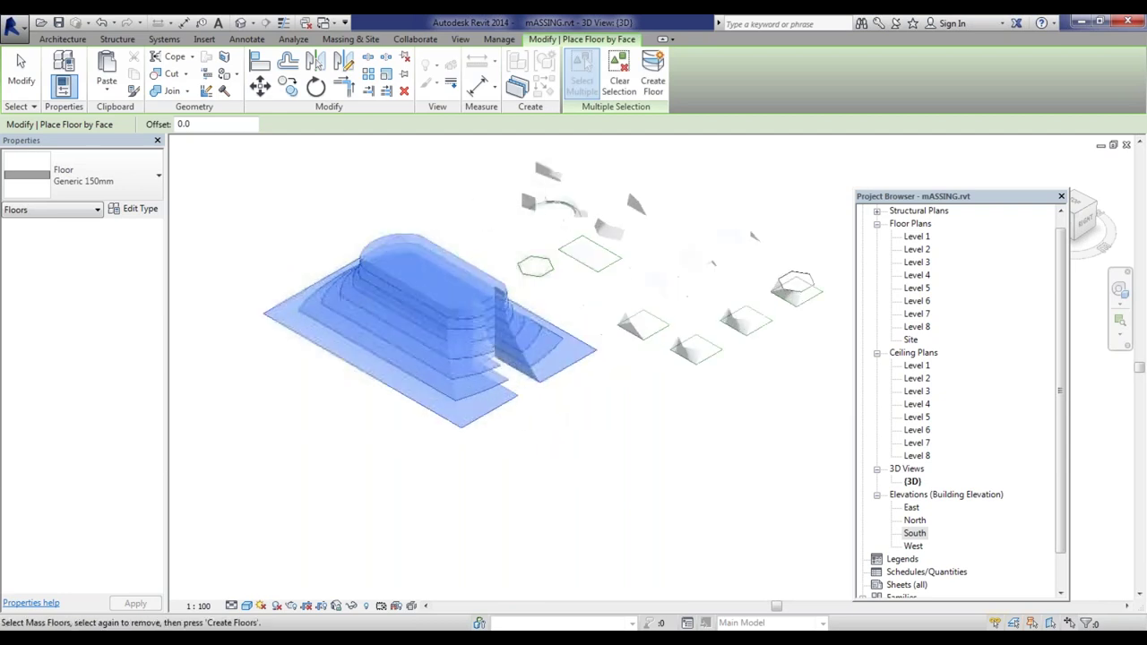
# Step: Keep Generic 150mm as the floor type and create the floors
pyautogui.click(98, 182)
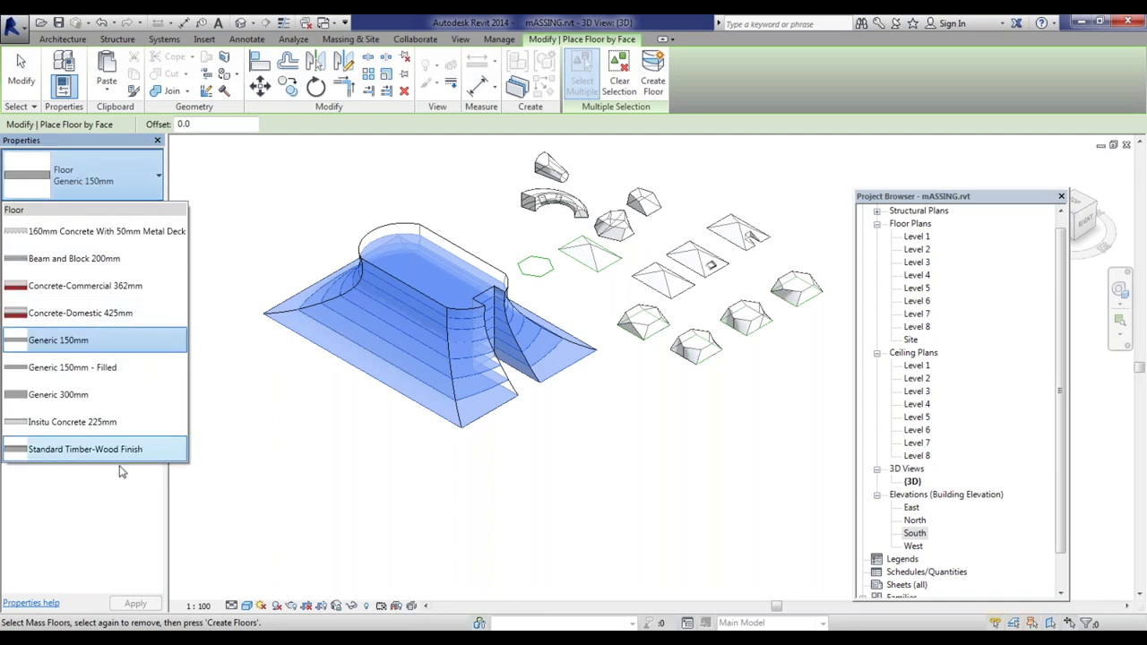
pyautogui.click(104, 339)
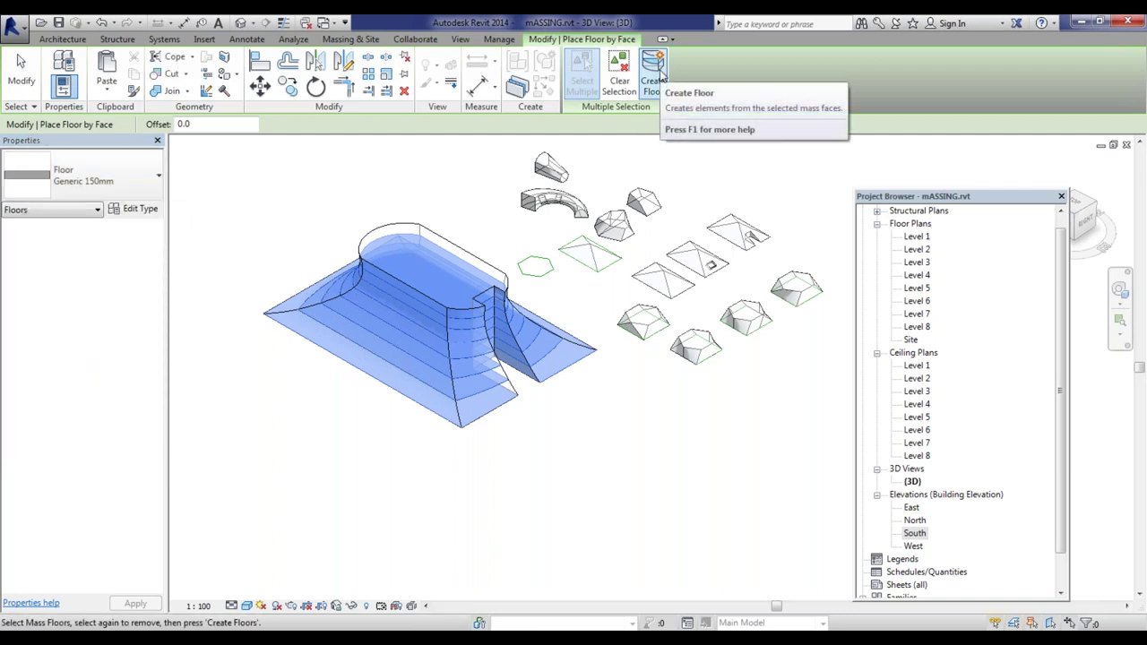
pyautogui.click(79, 175)
pyautogui.click(79, 175)
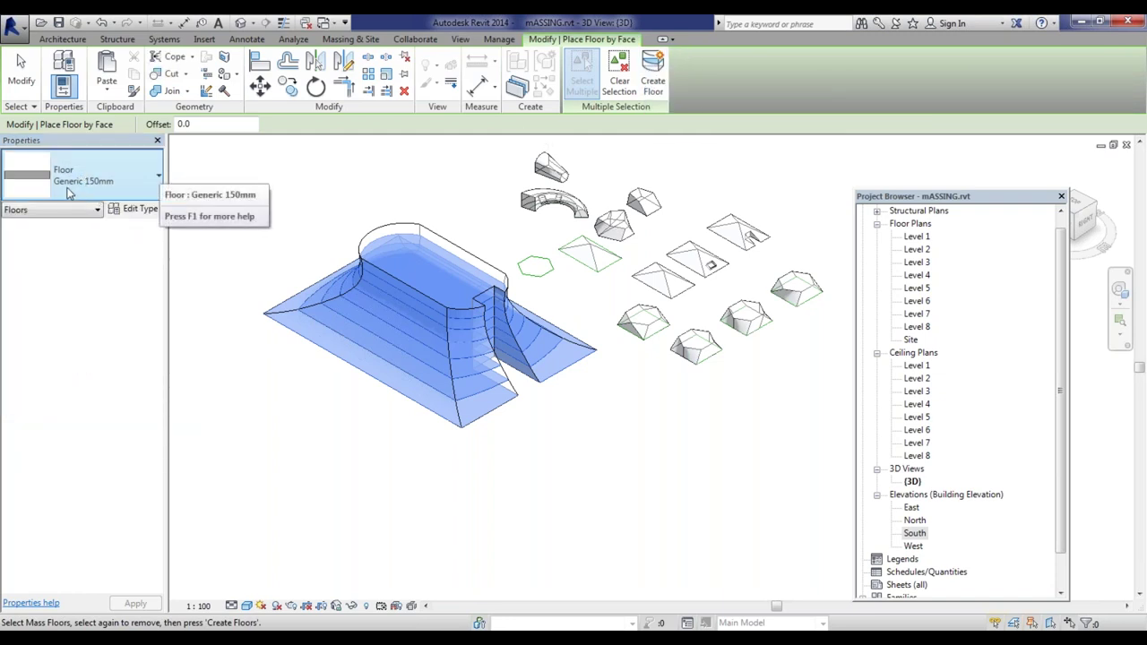
pyautogui.click(130, 179)
pyautogui.click(129, 179)
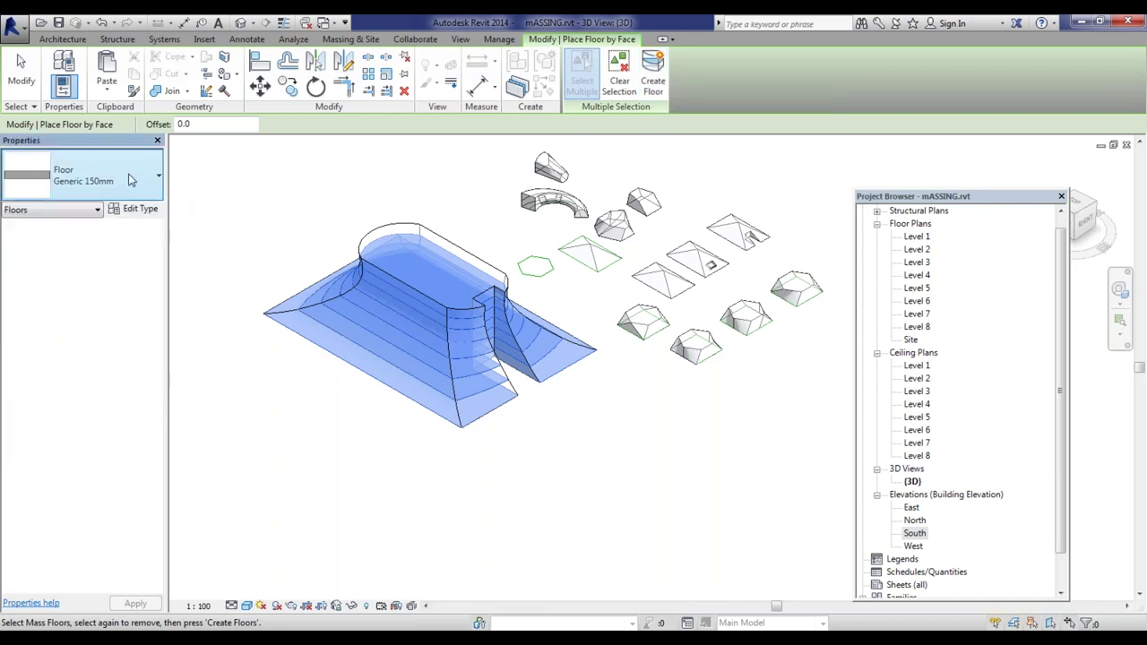
pyautogui.click(647, 82)
pyautogui.scroll(5, 492, 435)
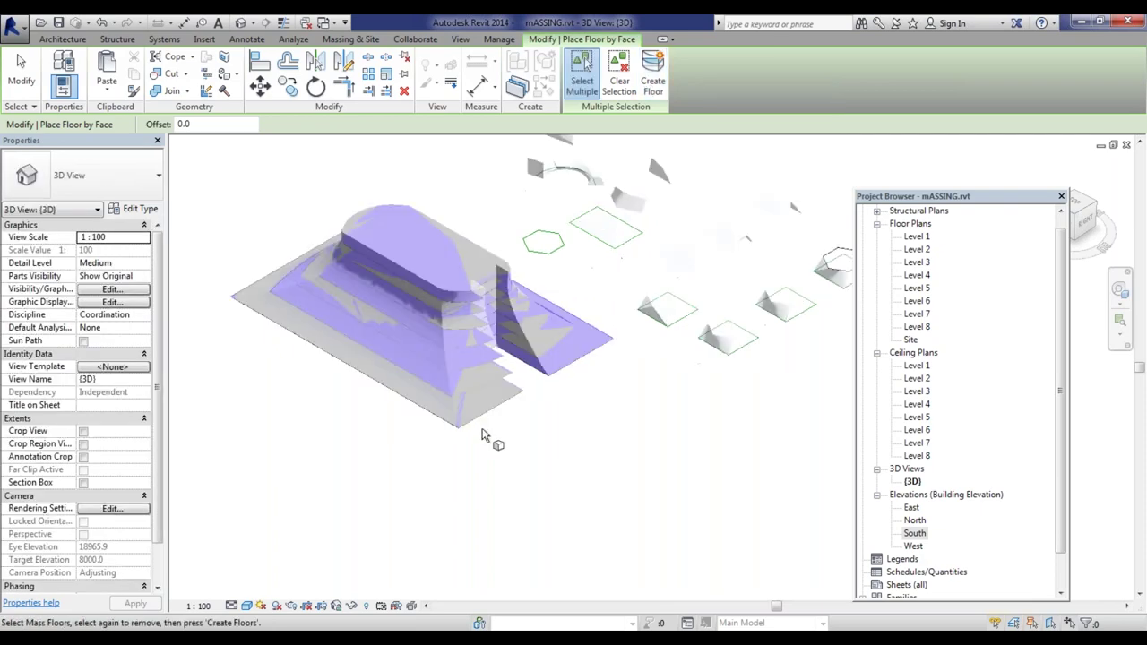
# Step: Exit Floor by Face and orbit around the mass to inspect the new Generic 150mm slabs
pyautogui.press('Escape')
pyautogui.scroll(5, 568, 313)
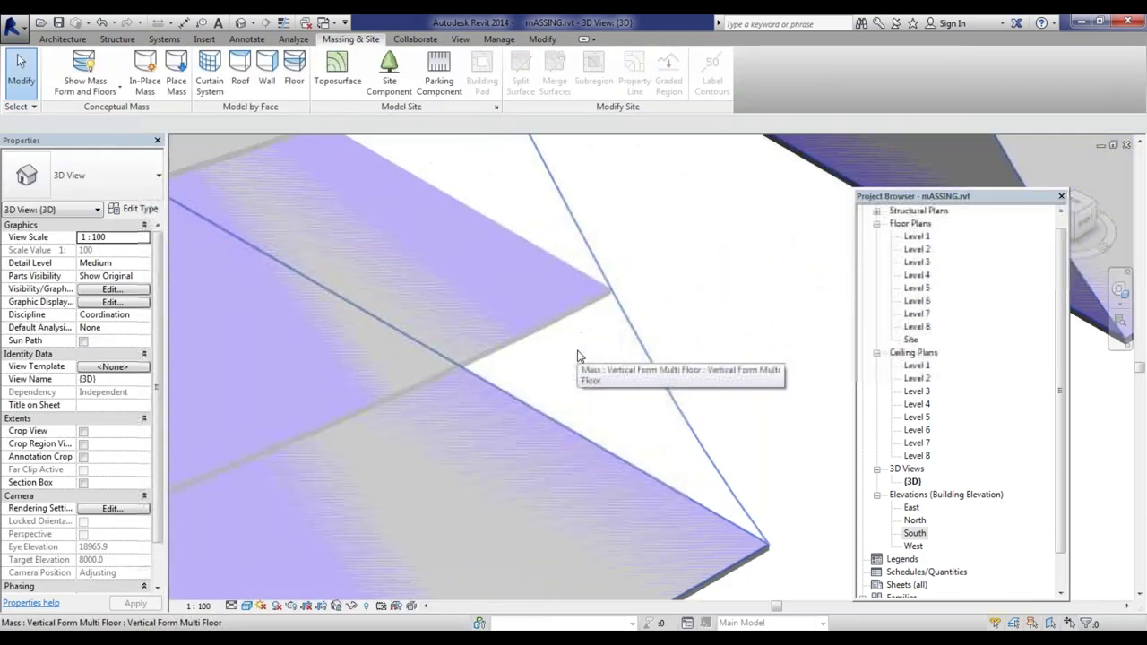
pyautogui.scroll(-5, 568, 315)
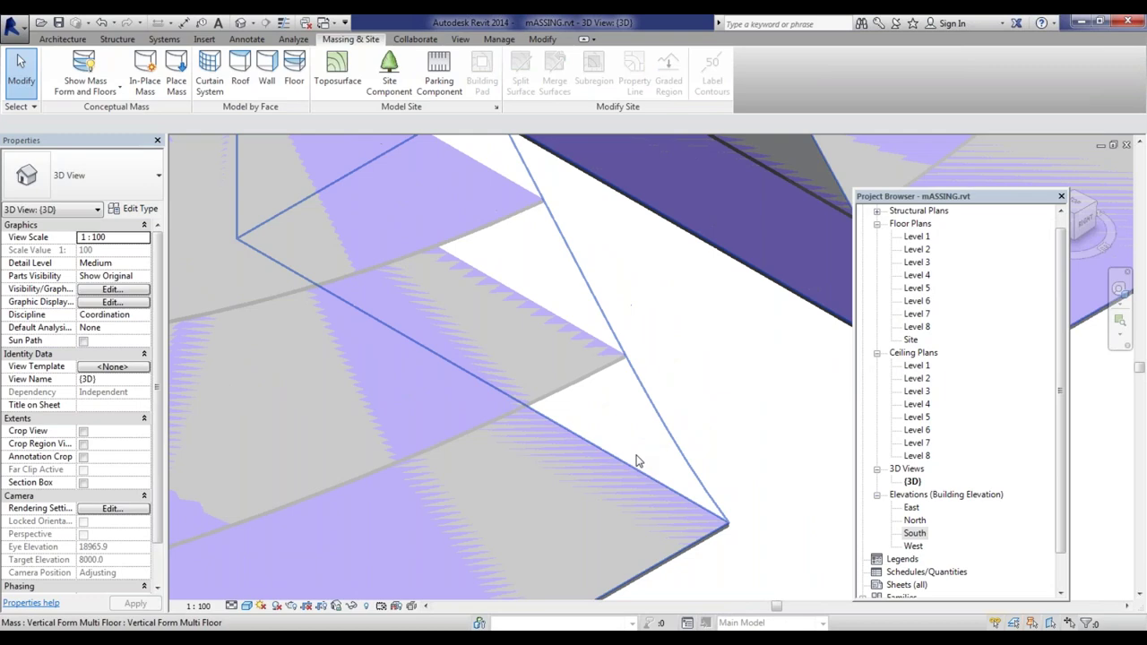
pyautogui.scroll(-3, 566, 408)
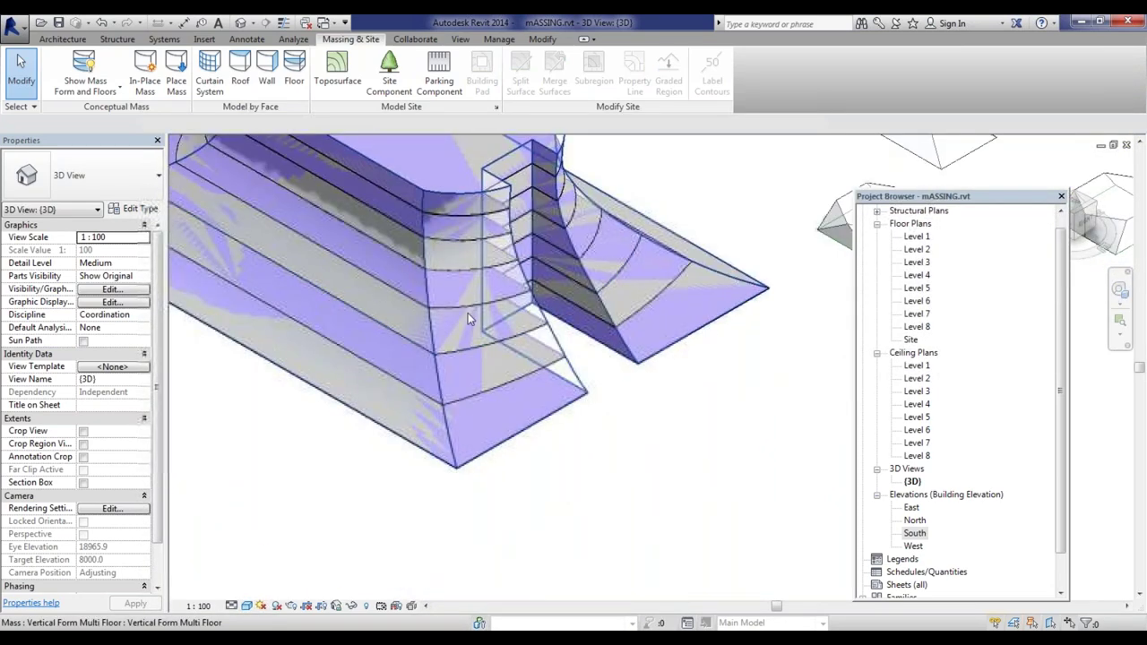
pyautogui.scroll(5, 506, 187)
pyautogui.scroll(-4, 480, 425)
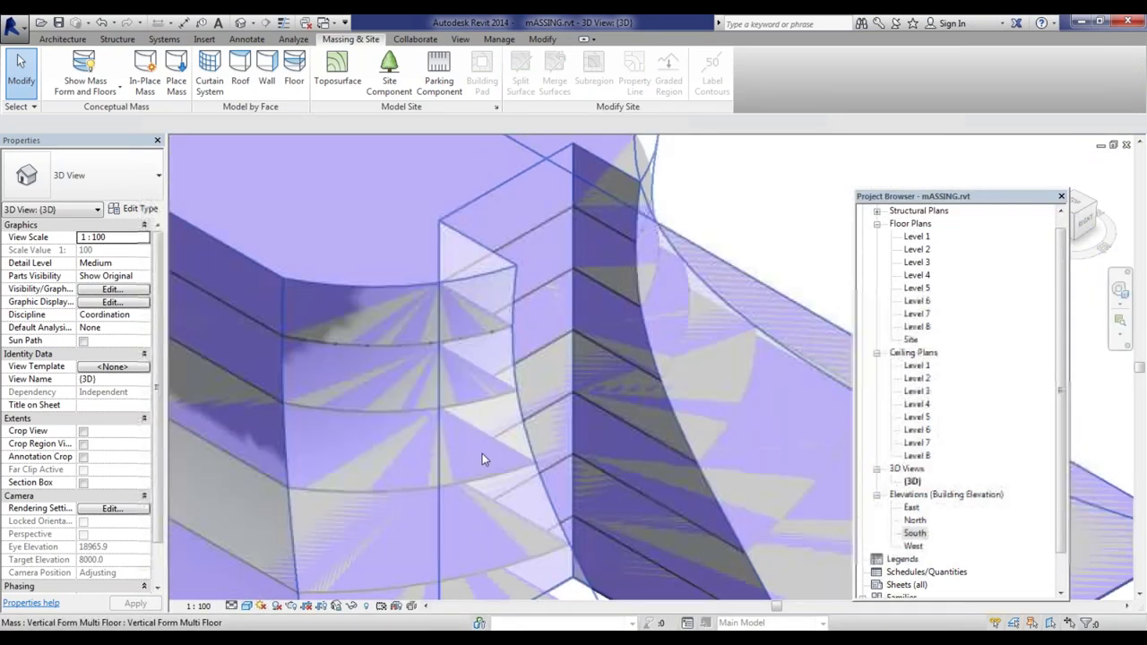
pyautogui.scroll(-2, 497, 355)
pyautogui.scroll(-4, 497, 355)
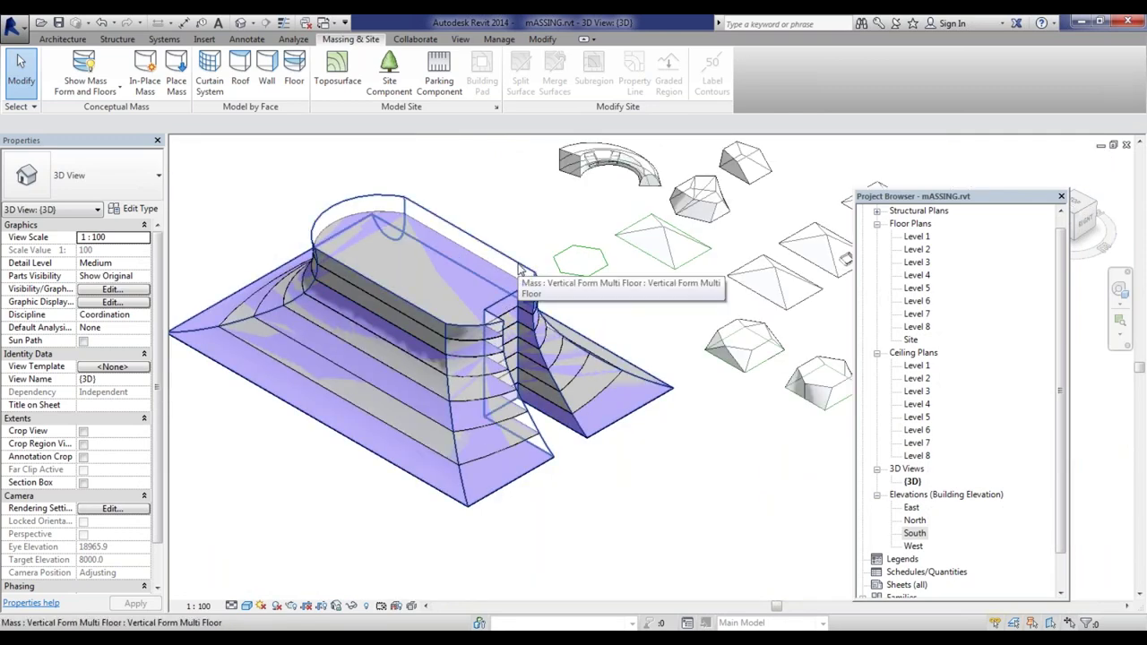
pyautogui.keyDown('shift'); pyautogui.moveTo(520, 268); pyautogui.dragTo(5, 519, button='middle'); pyautogui.keyUp('shift')
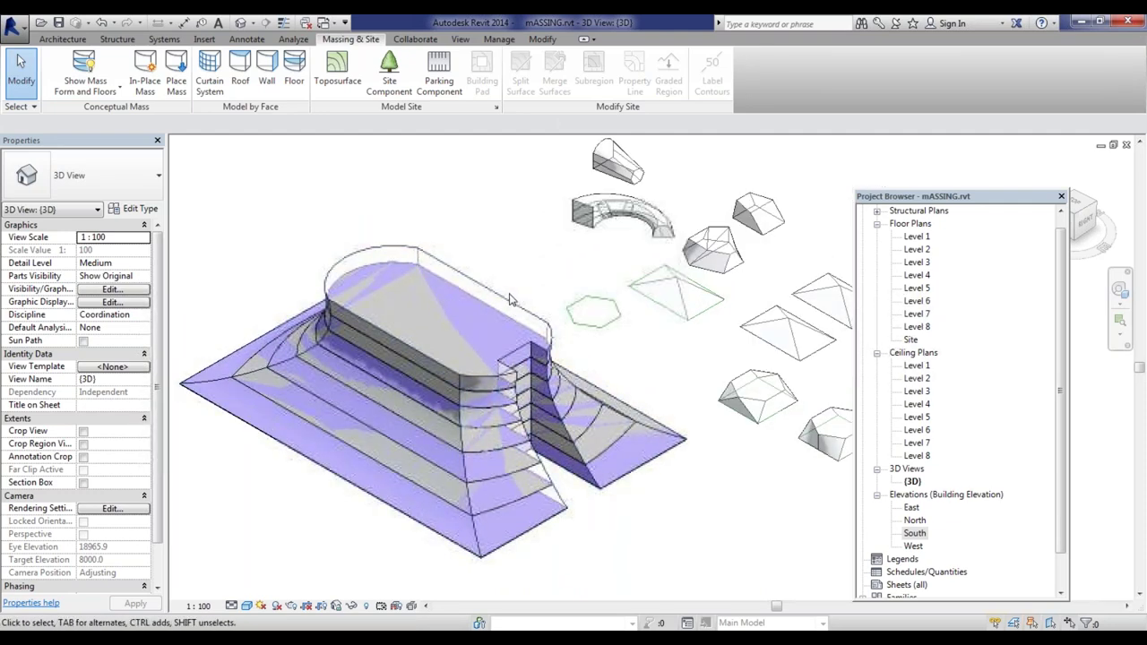
pyautogui.scroll(-2, 508, 290)
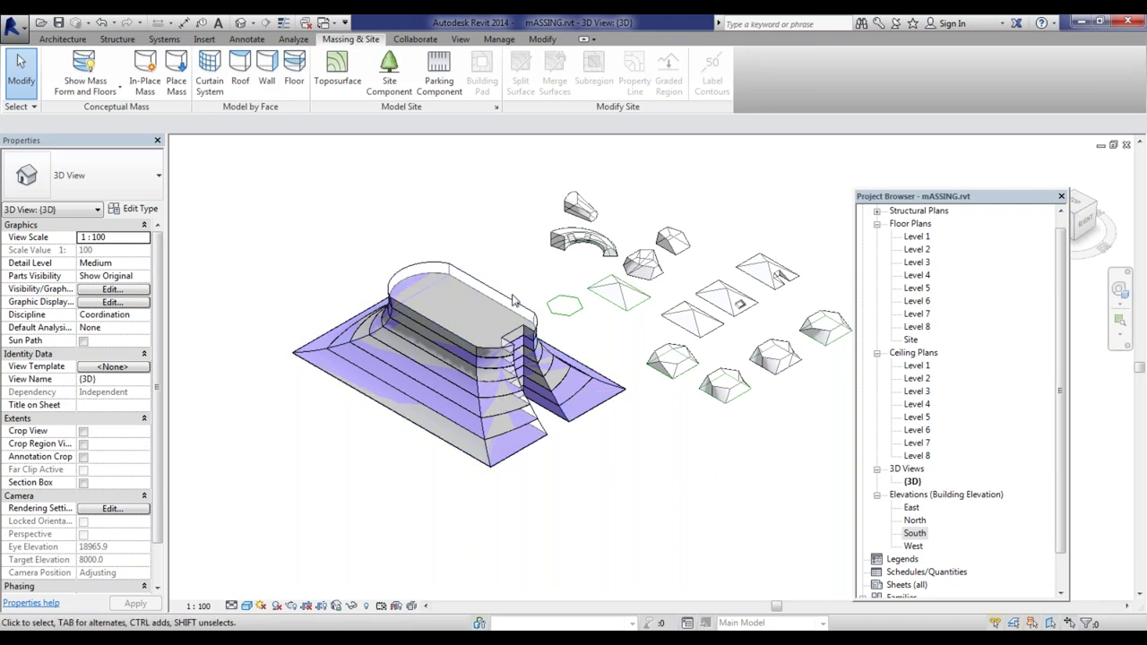
pyautogui.scroll(4, 588, 424)
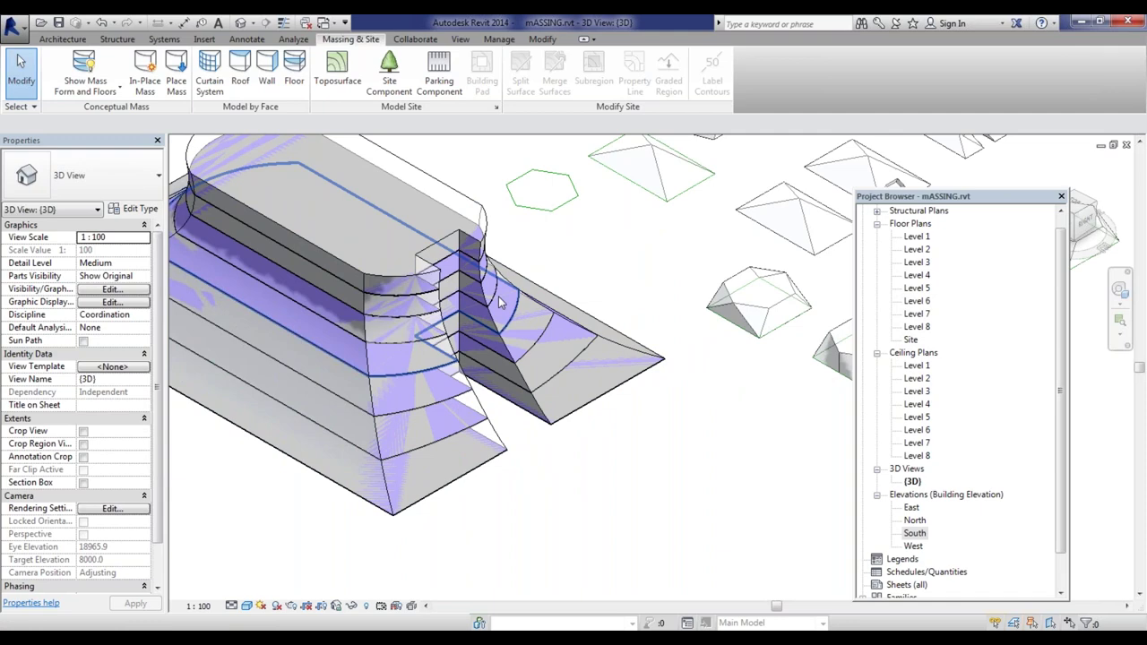
pyautogui.click(449, 190)
pyautogui.scroll(-2, 435, 179)
pyautogui.press('Escape')
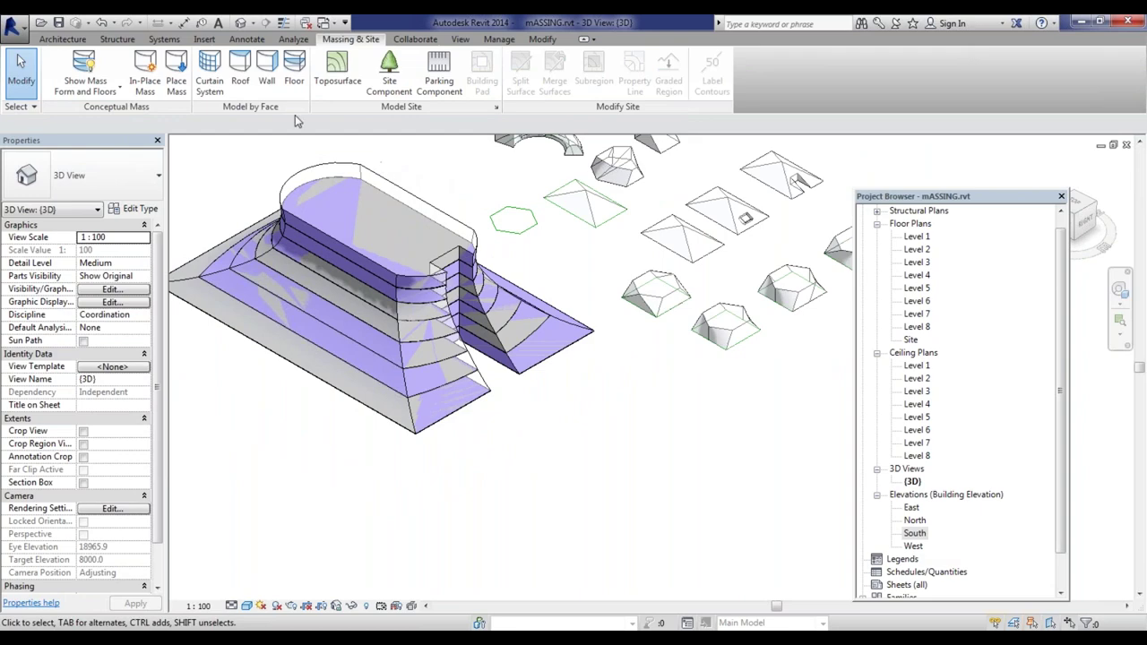
# Step: Create a Generic 400mm roof on the mass's rounded top face
pyautogui.click(240, 72)
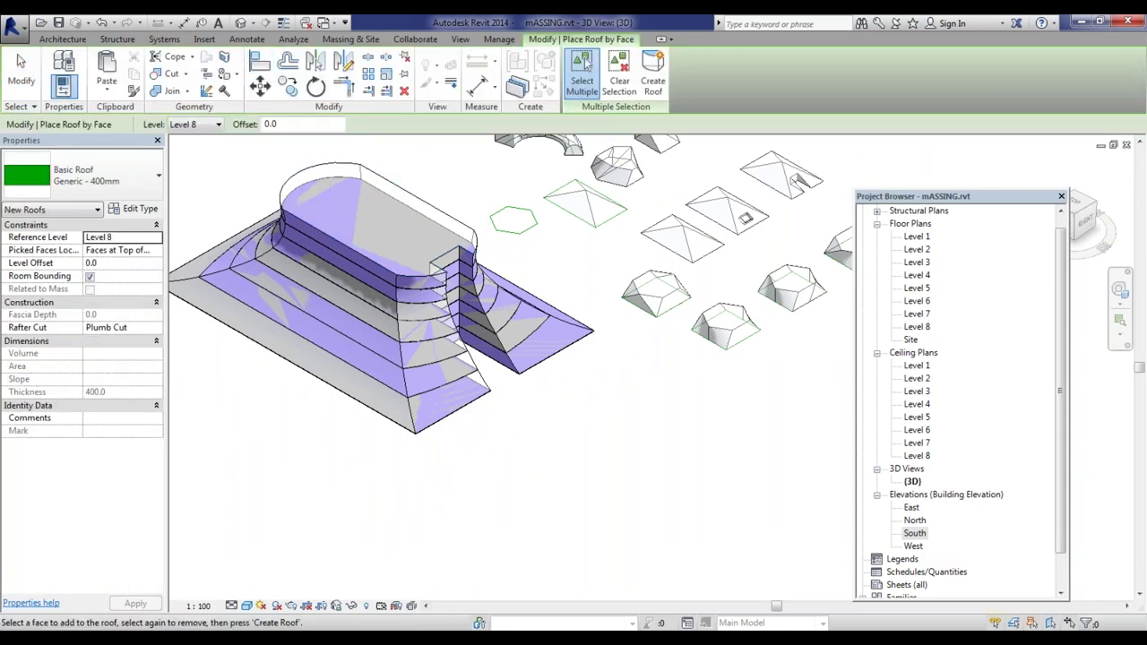
pyautogui.scroll(3, 324, 267)
pyautogui.scroll(4, 325, 267)
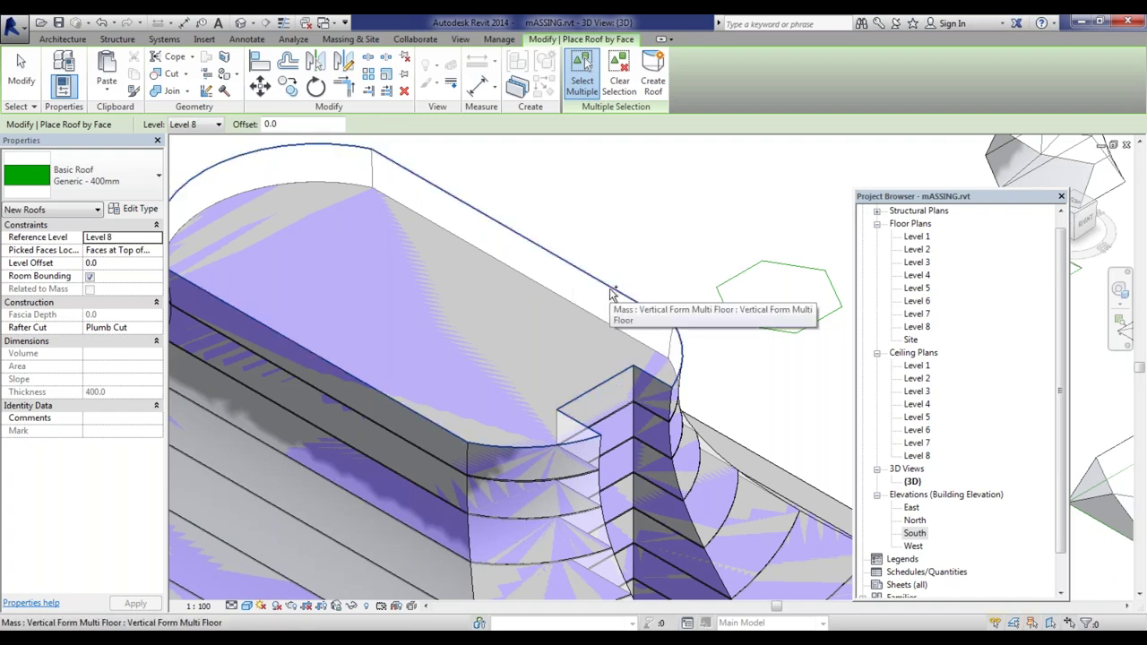
pyautogui.click(612, 294)
pyautogui.click(655, 80)
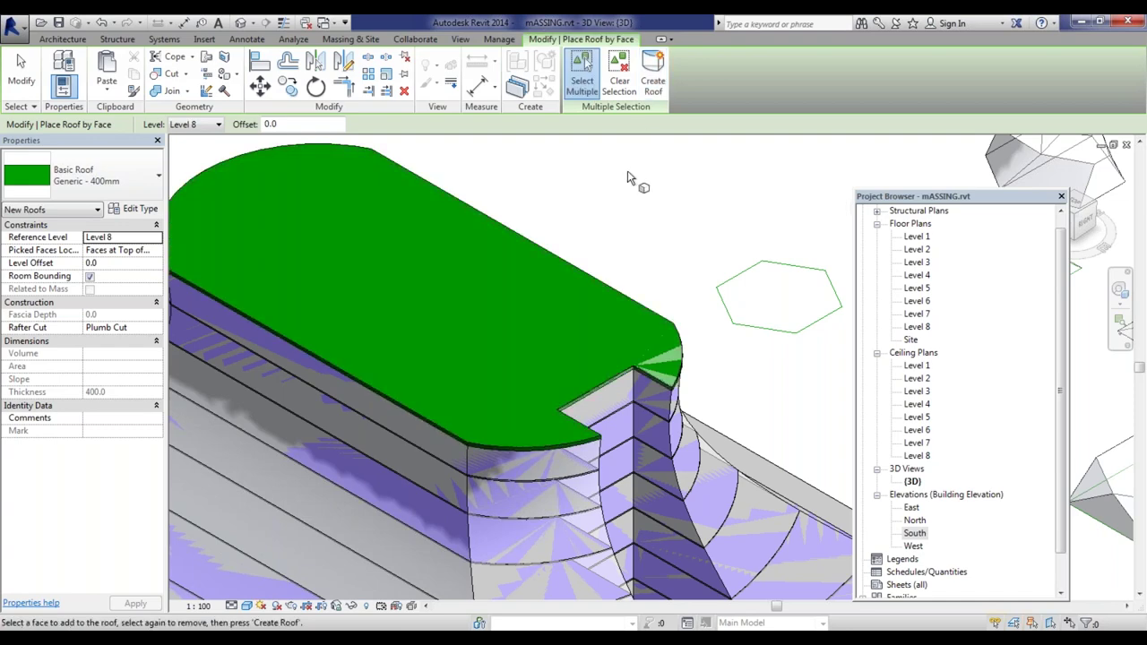
pyautogui.scroll(-4, 627, 171)
# Step: Try dragging the roof's corner handles, cancelling the 'Can't make roof' errors
pyautogui.click(606, 221)
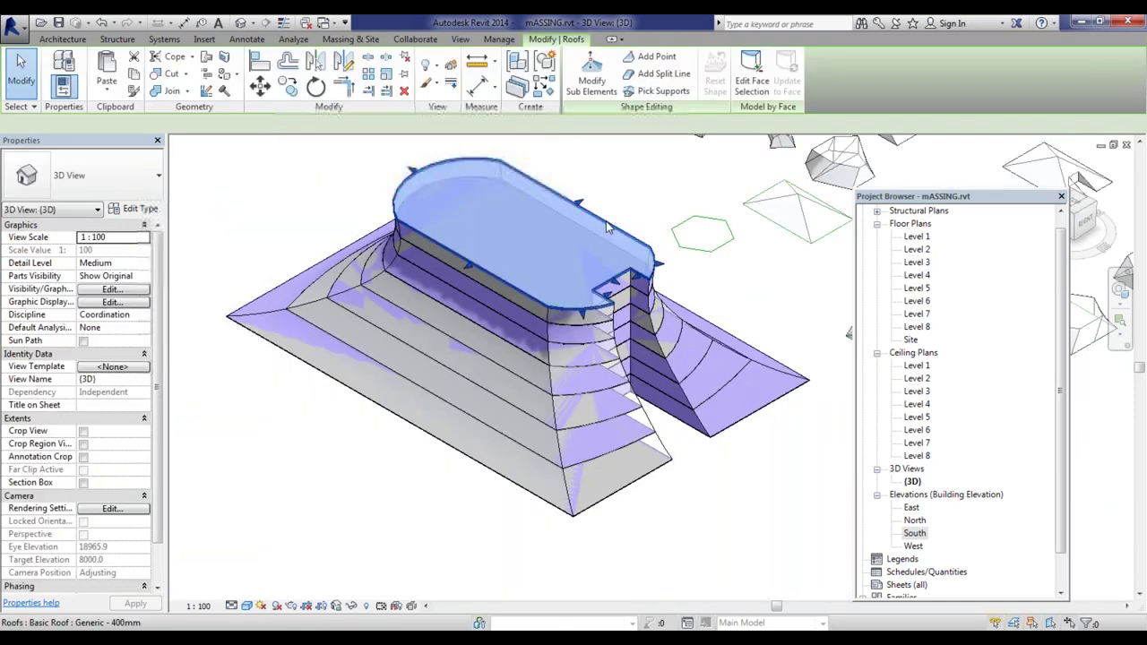
pyautogui.scroll(5, 611, 278)
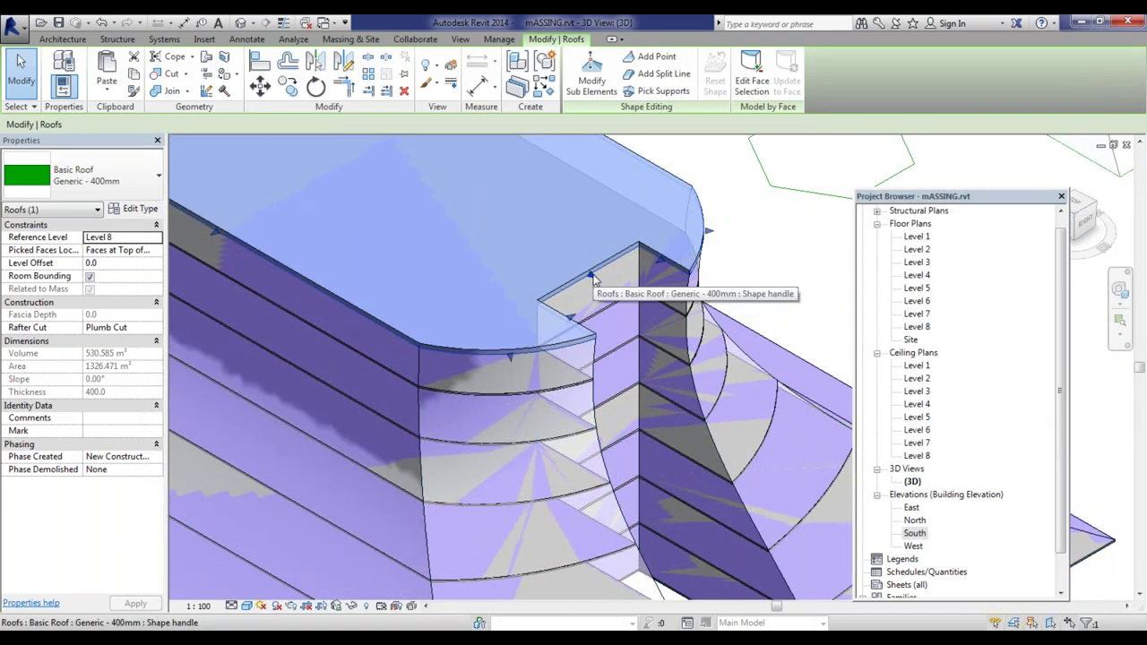
pyautogui.moveTo(593, 279); pyautogui.dragTo(601, 281)
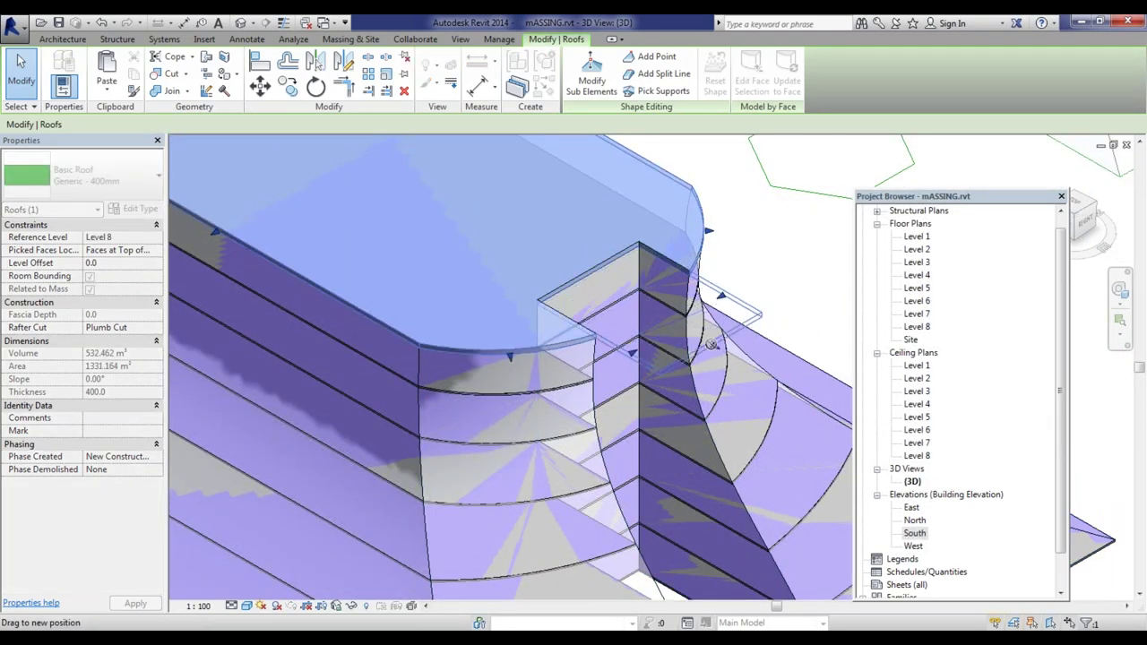
pyautogui.moveTo(711, 344); pyautogui.dragTo(714, 344)
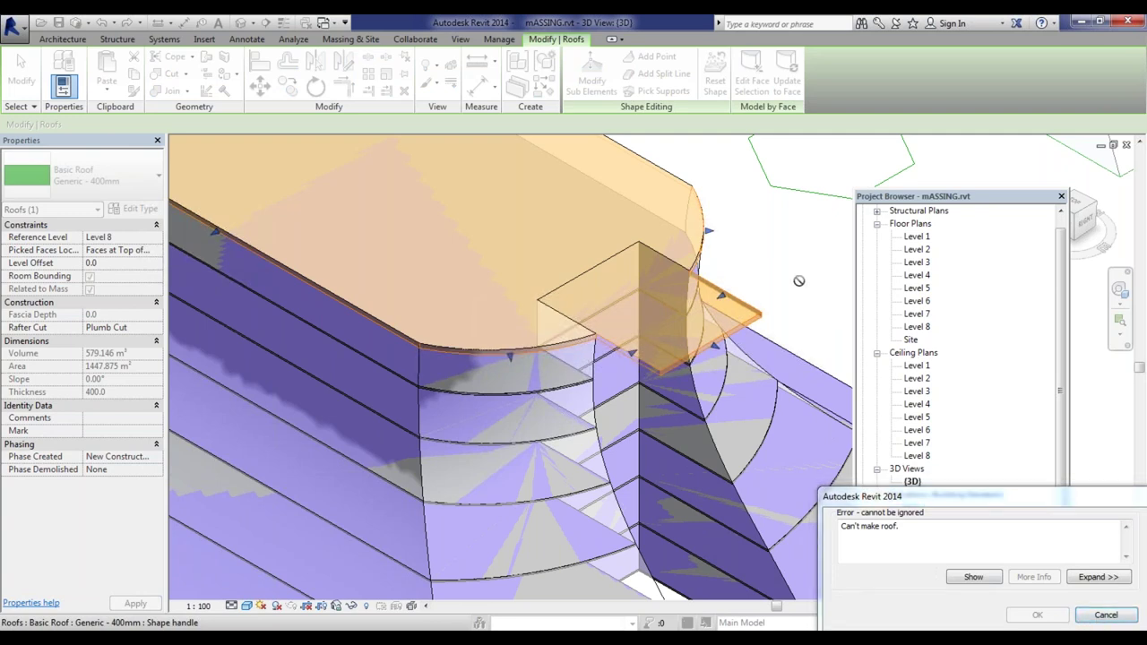
pyautogui.click(1109, 617)
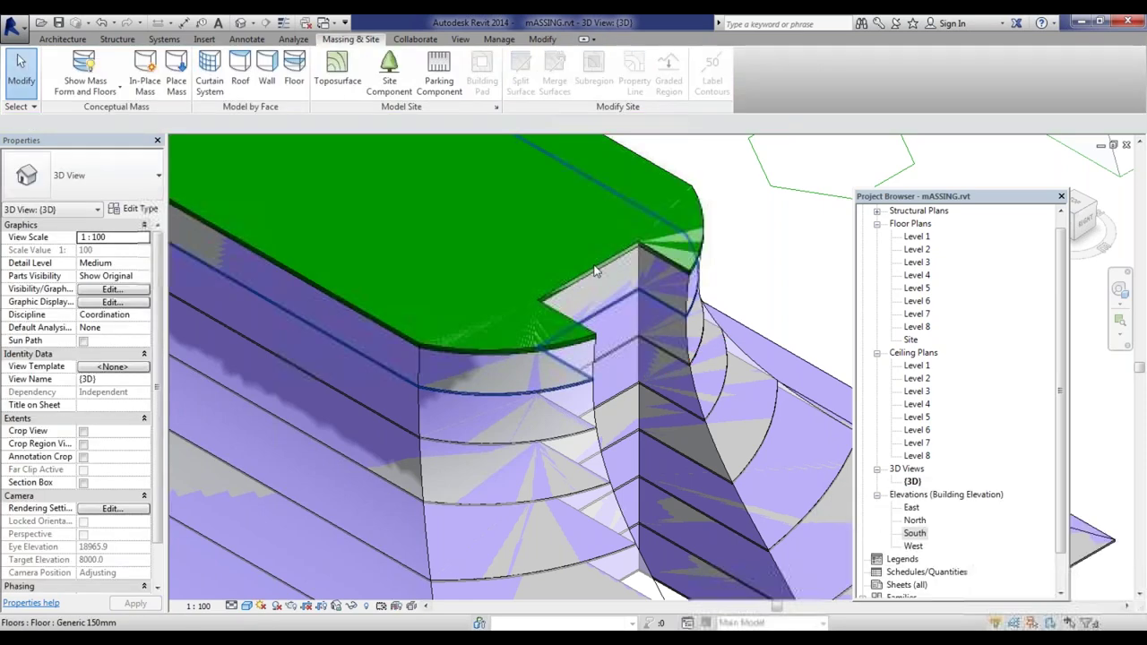
pyautogui.click(591, 274)
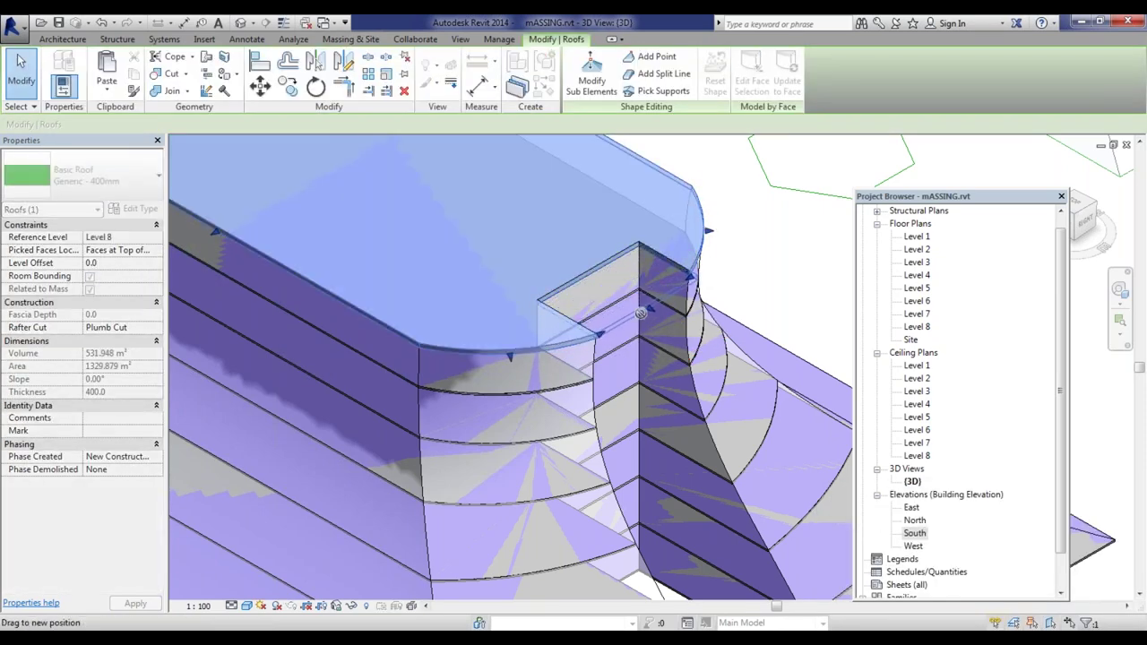
pyautogui.moveTo(640, 313); pyautogui.dragTo(644, 311)
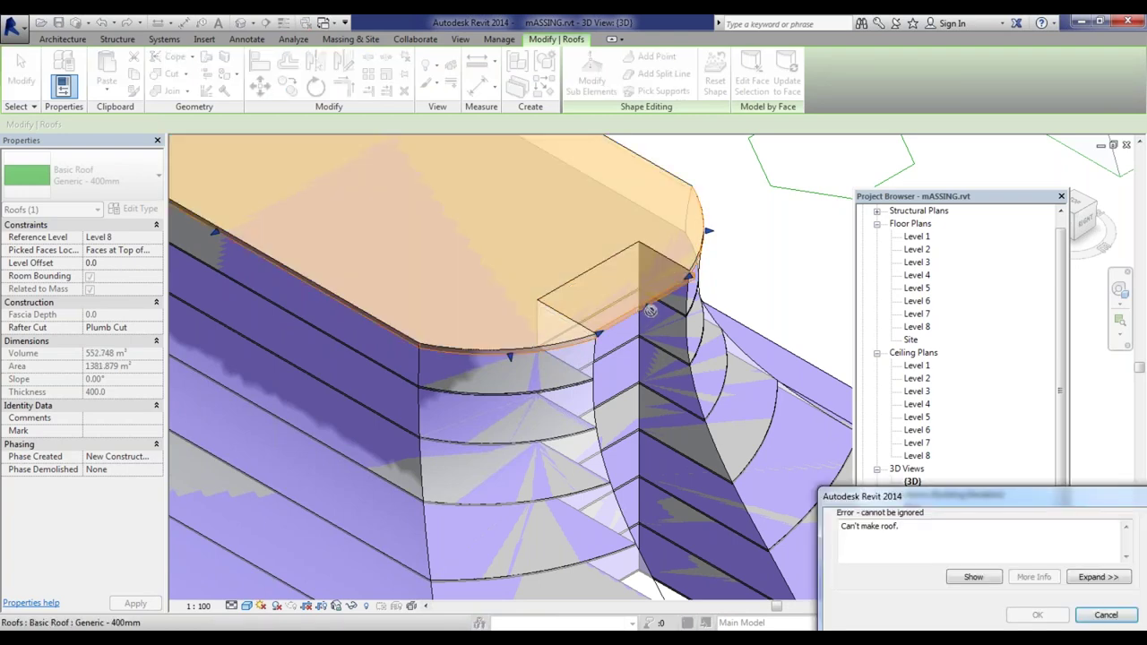
pyautogui.press('Escape')
# Step: Drag the roof's corner handle outward over the notch in the mass
pyautogui.click(594, 270)
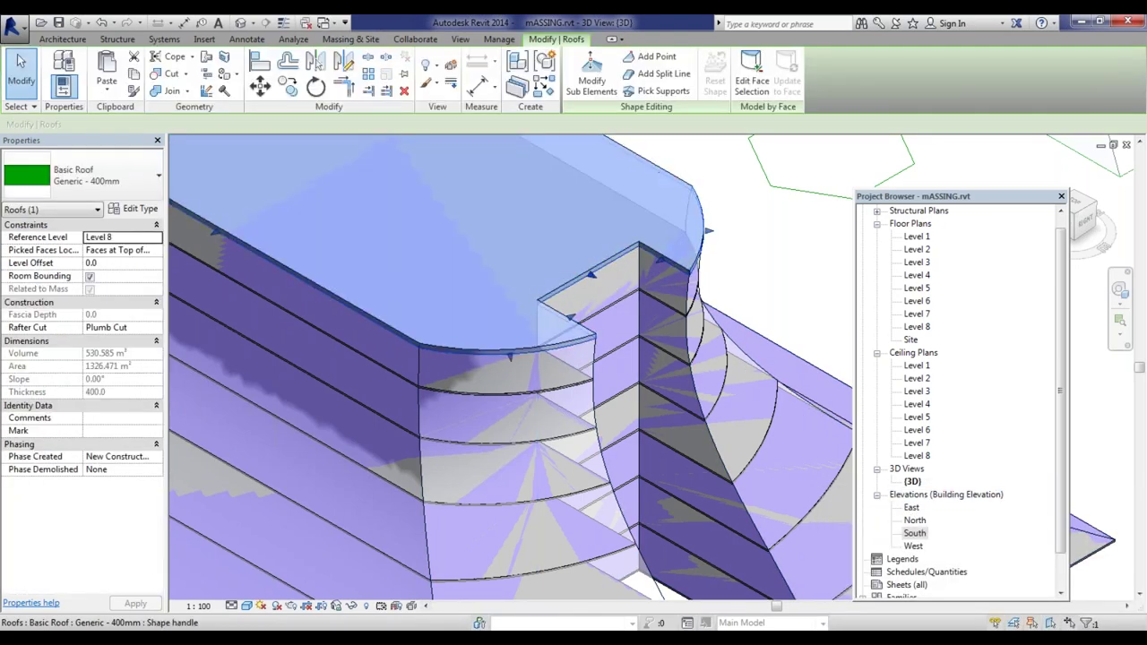
pyautogui.moveTo(594, 276); pyautogui.dragTo(624, 298)
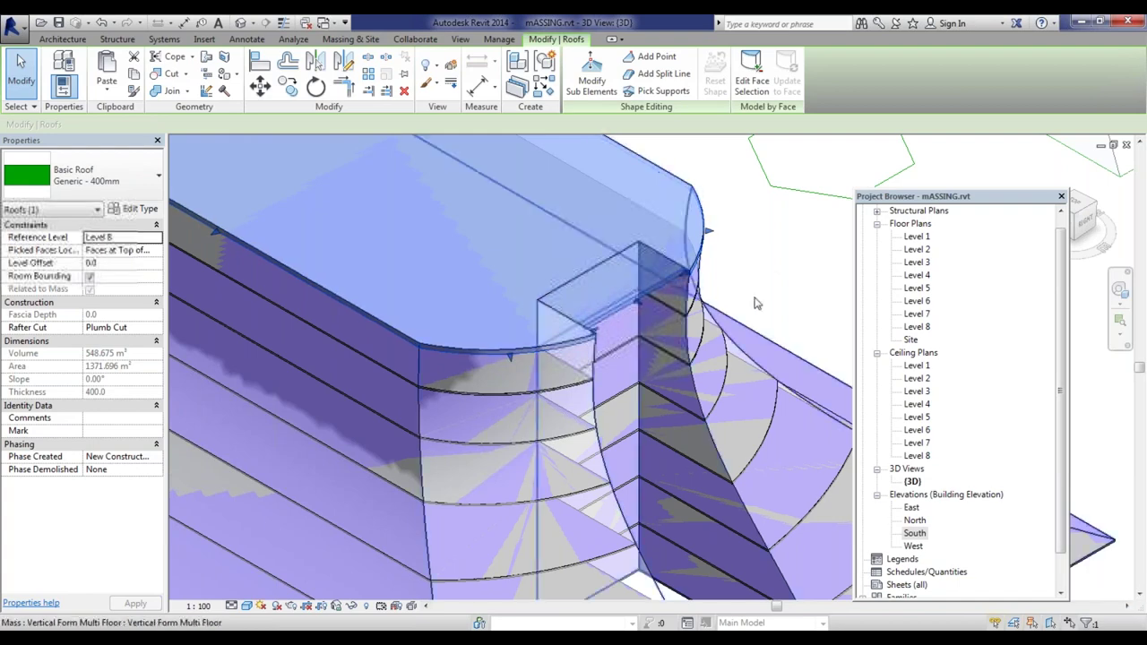
pyautogui.click(755, 304)
pyautogui.scroll(3, 661, 291)
pyautogui.scroll(-3, 600, 244)
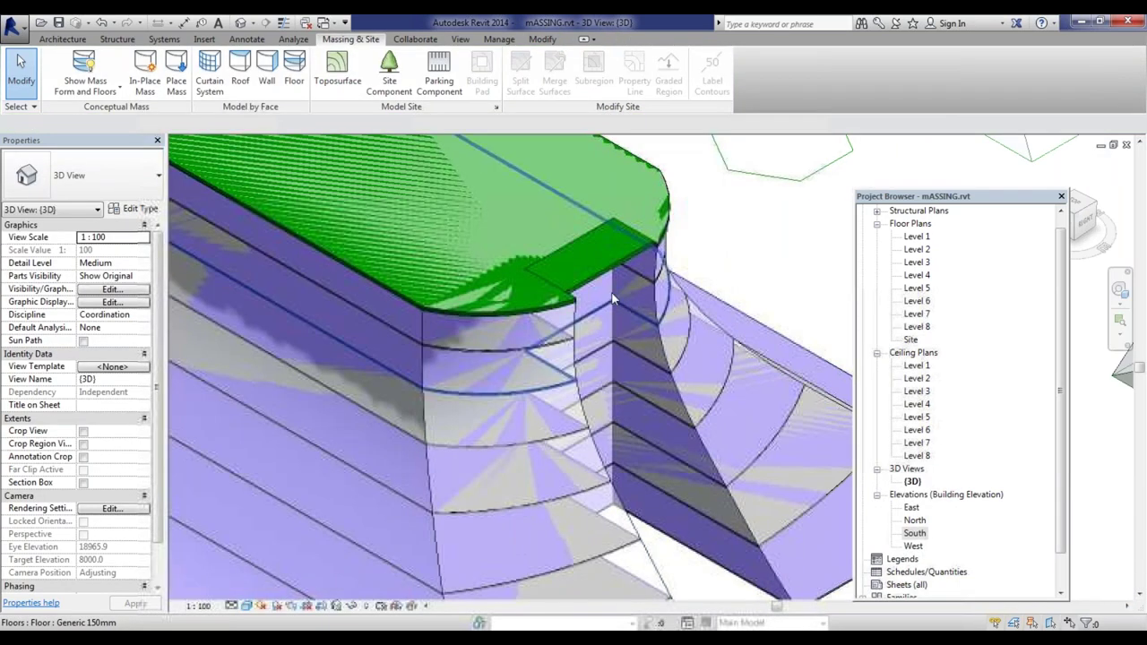
pyautogui.scroll(2, 624, 301)
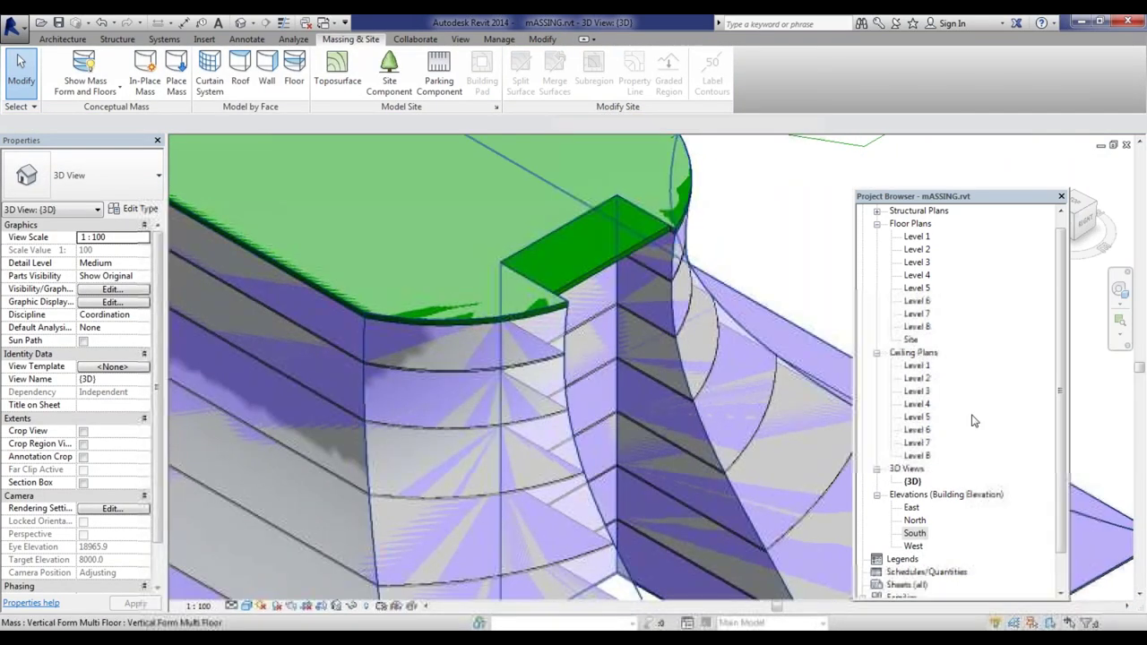
pyautogui.scroll(3, 659, 279)
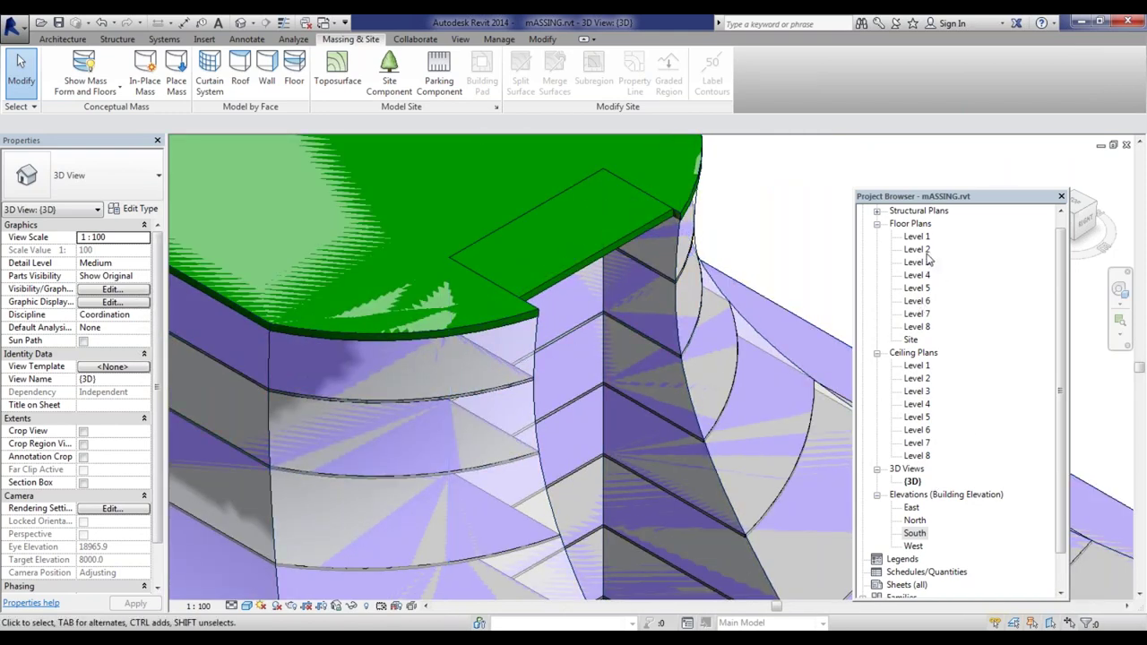
# Step: Open the Level 8 floor plan and save the project from the reminder
pyautogui.doubleClick(919, 327)
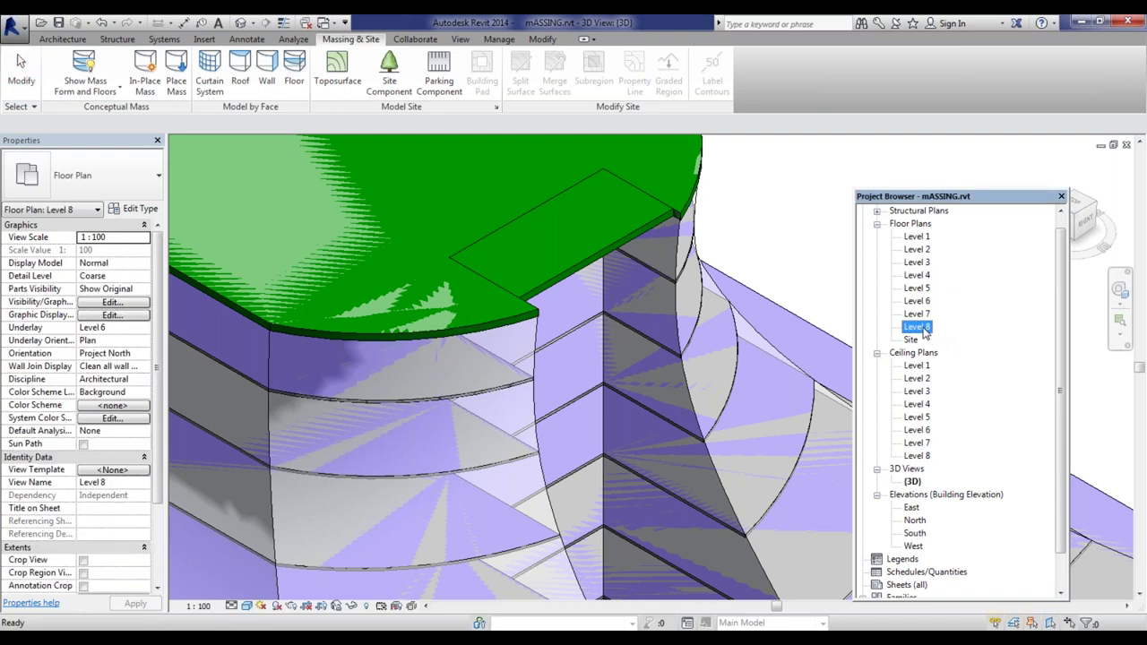
pyautogui.scroll(3, 730, 376)
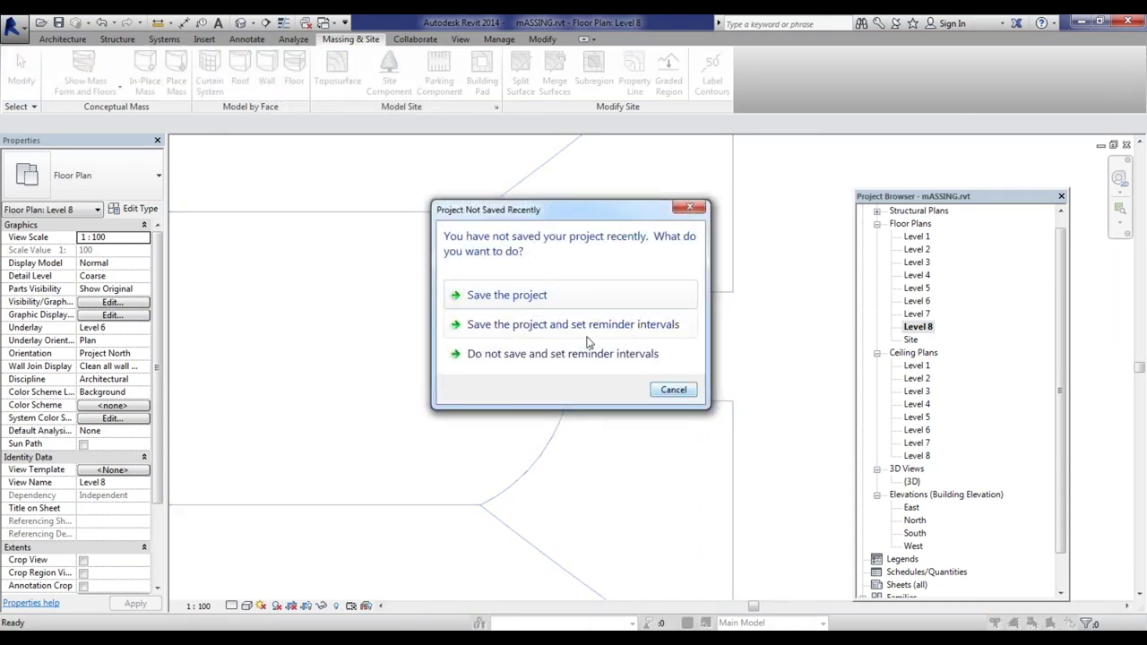
pyautogui.click(518, 303)
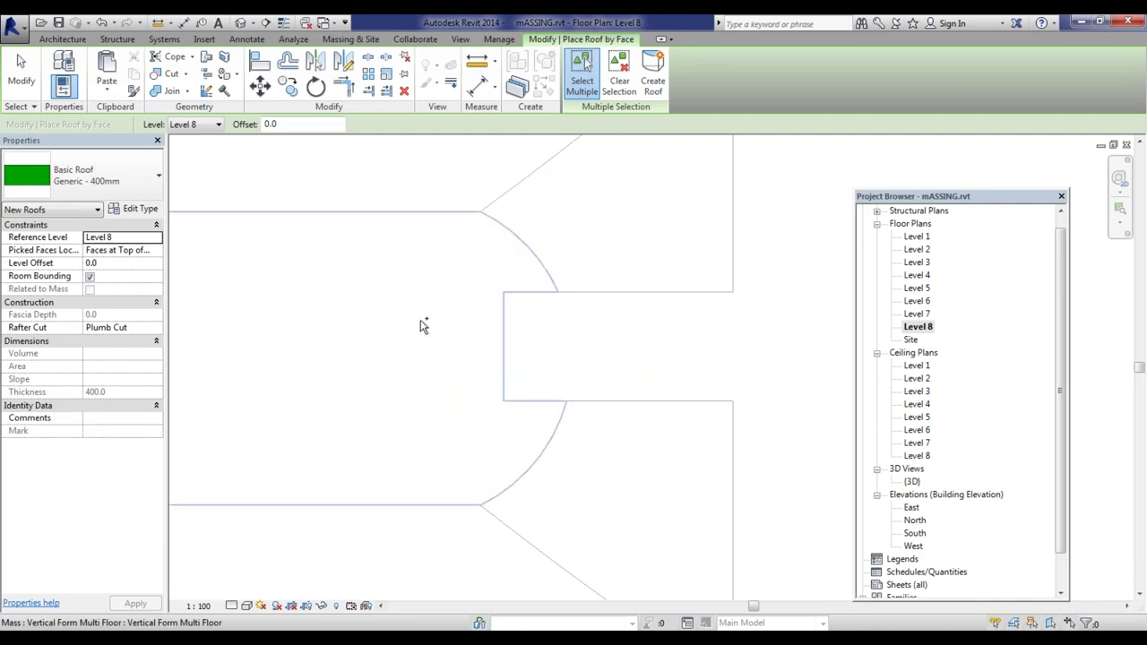
# Step: Start a Roof by Footprint sketch with lines and draw a trial vertical boundary
pyautogui.click(70, 40)
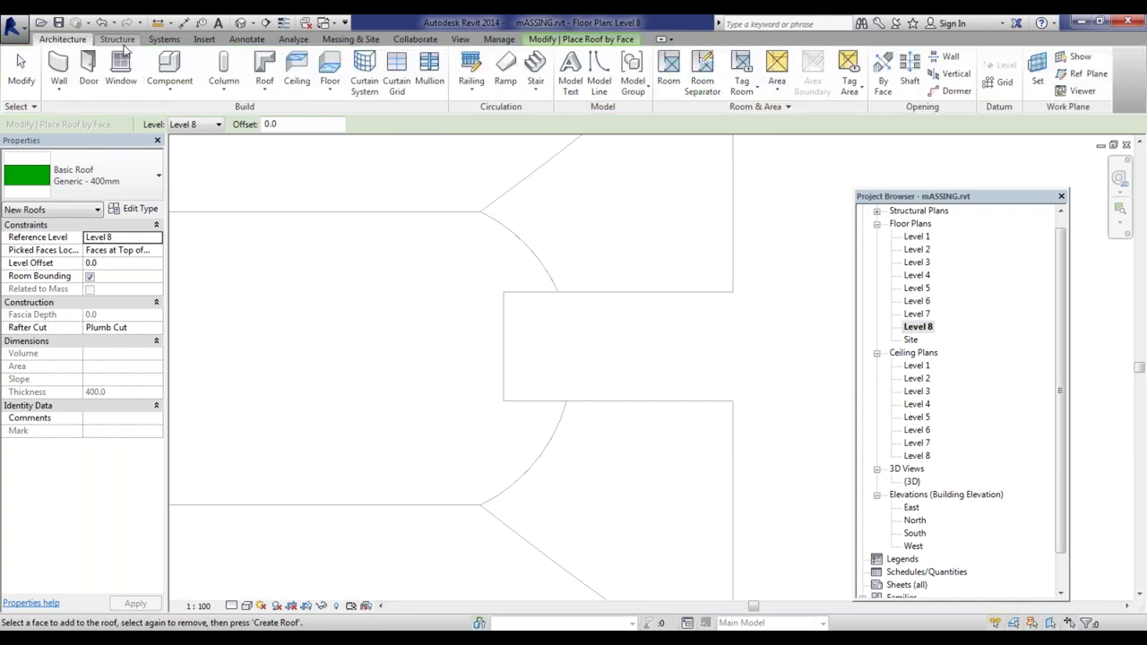
pyautogui.click(269, 90)
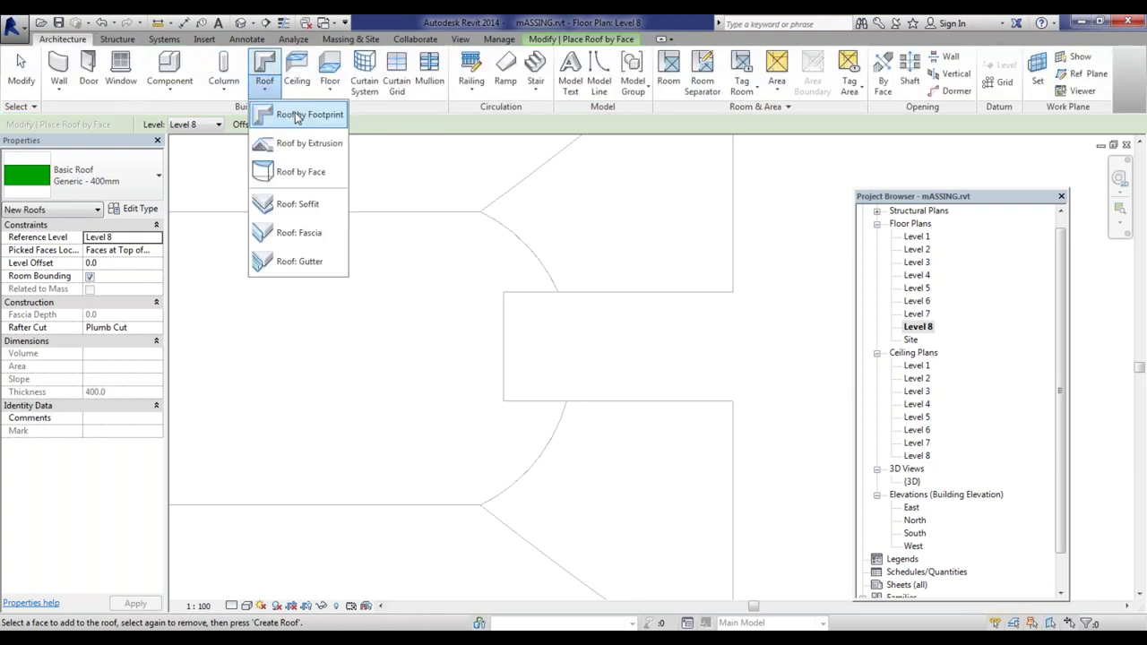
pyautogui.click(298, 117)
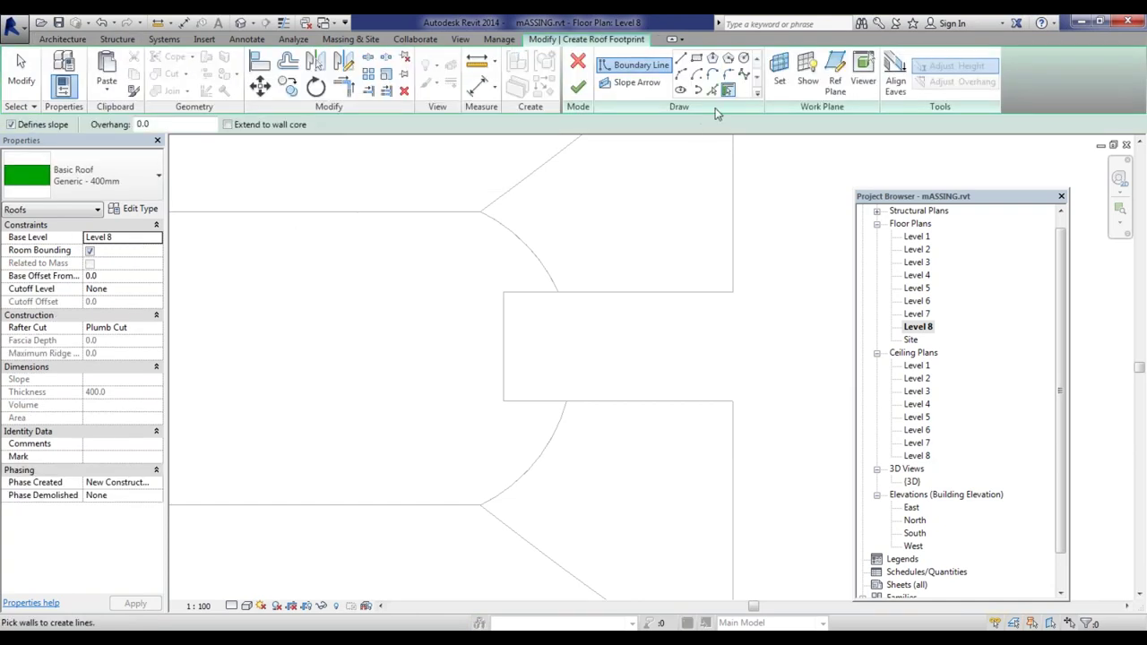
pyautogui.click(680, 61)
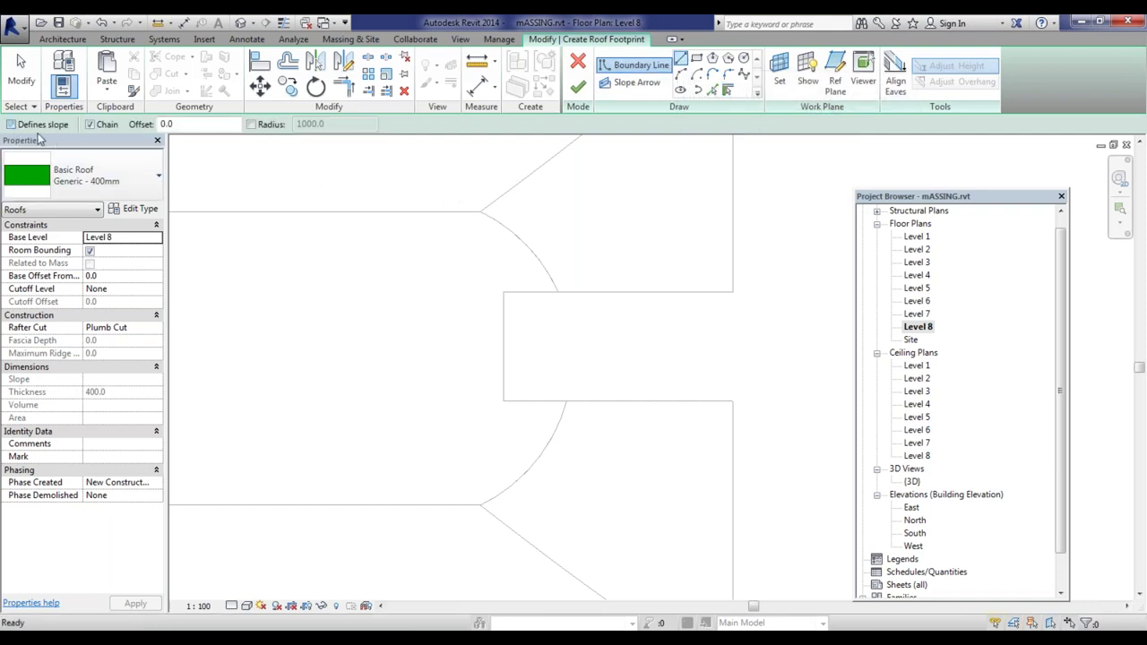
pyautogui.click(559, 292)
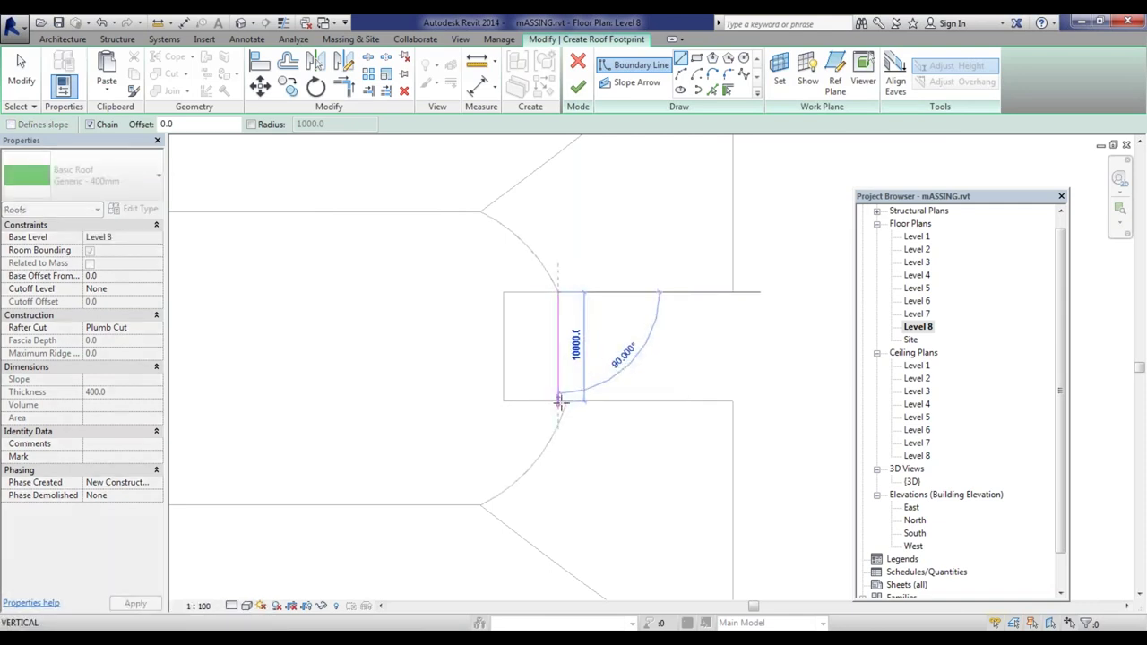
pyautogui.click(558, 402)
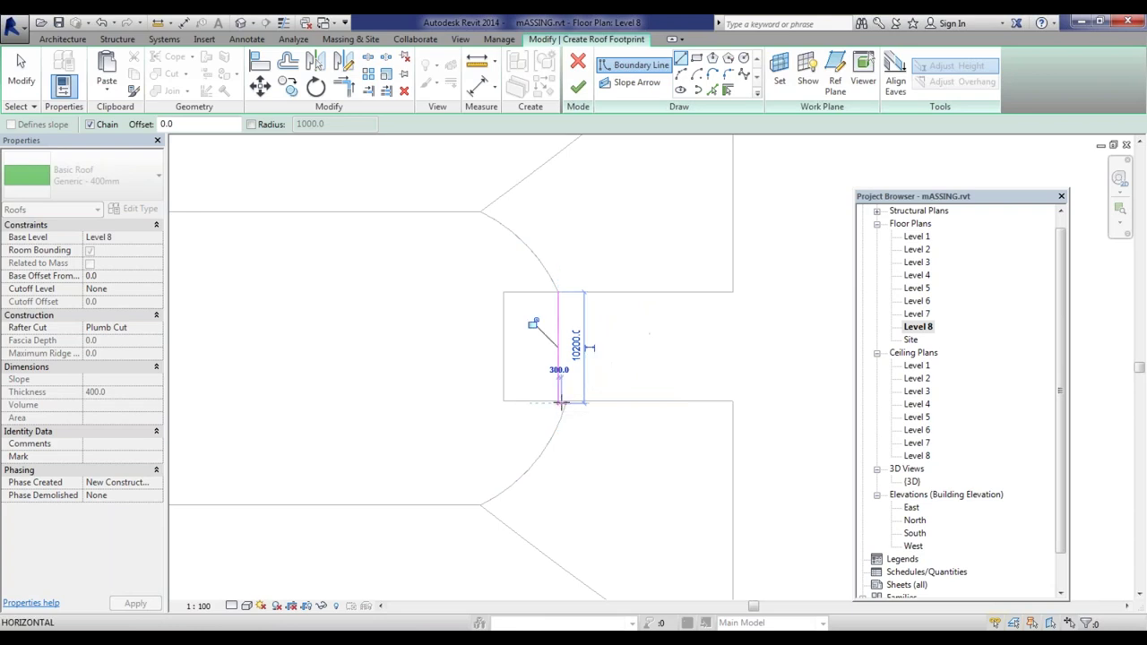
pyautogui.scroll(2, 639, 402)
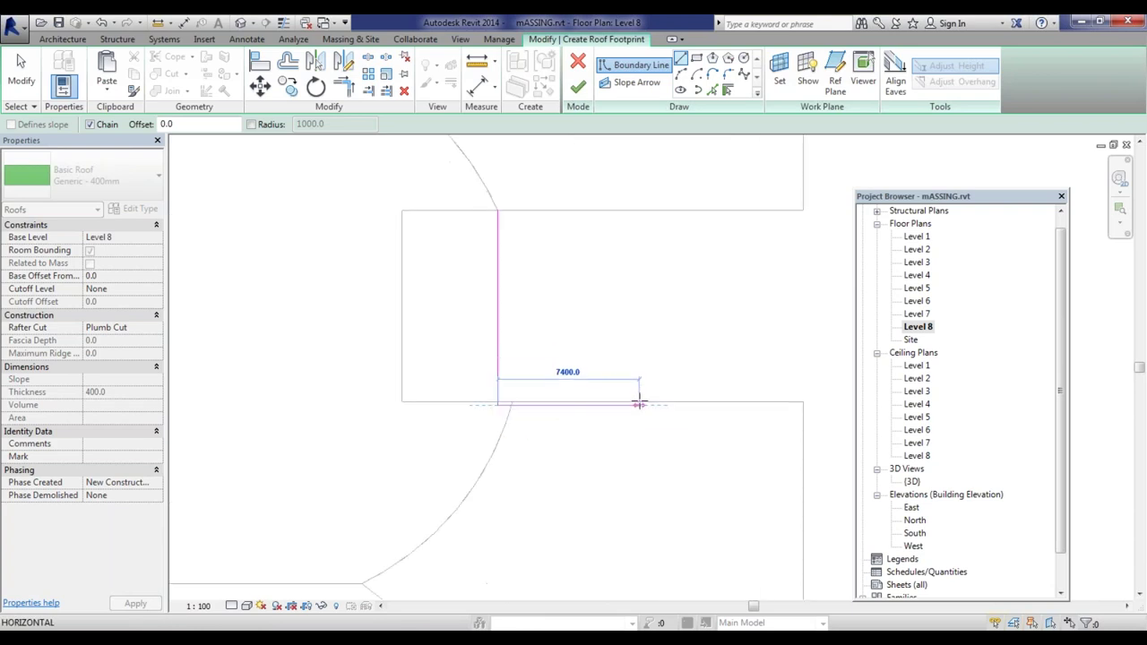
pyautogui.press('Escape')
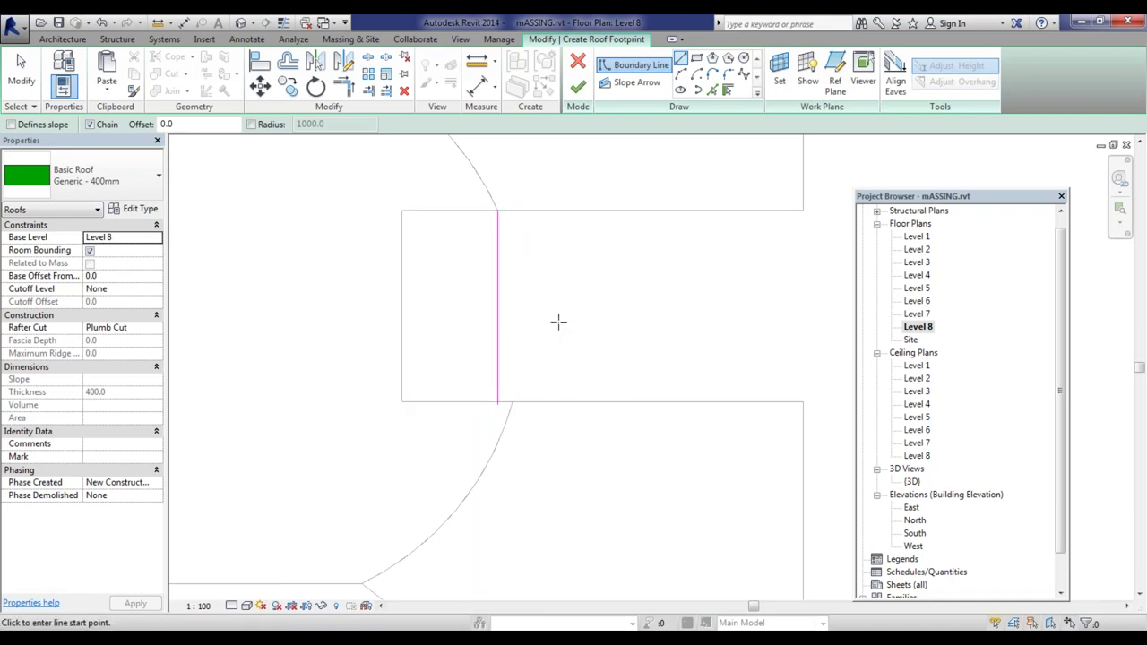
pyautogui.scroll(-2, 521, 239)
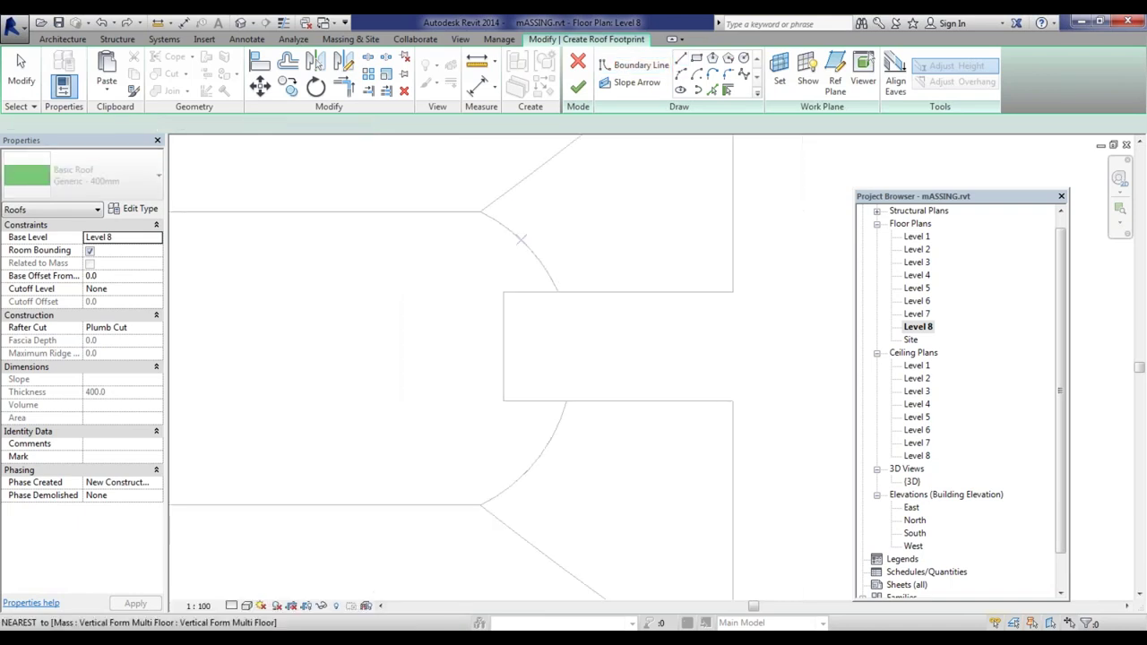
# Step: Draw the rectangular boundary across the gap and finish the Generic - 400mm roof
pyautogui.click(557, 292)
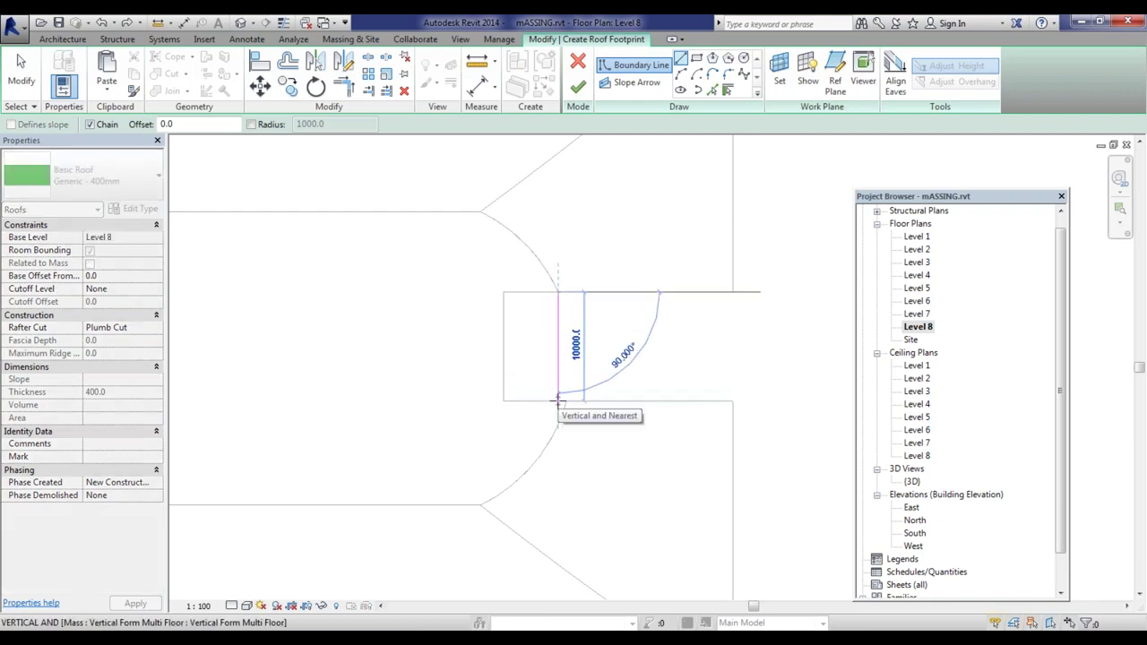
pyautogui.click(558, 400)
pyautogui.scroll(3, 560, 403)
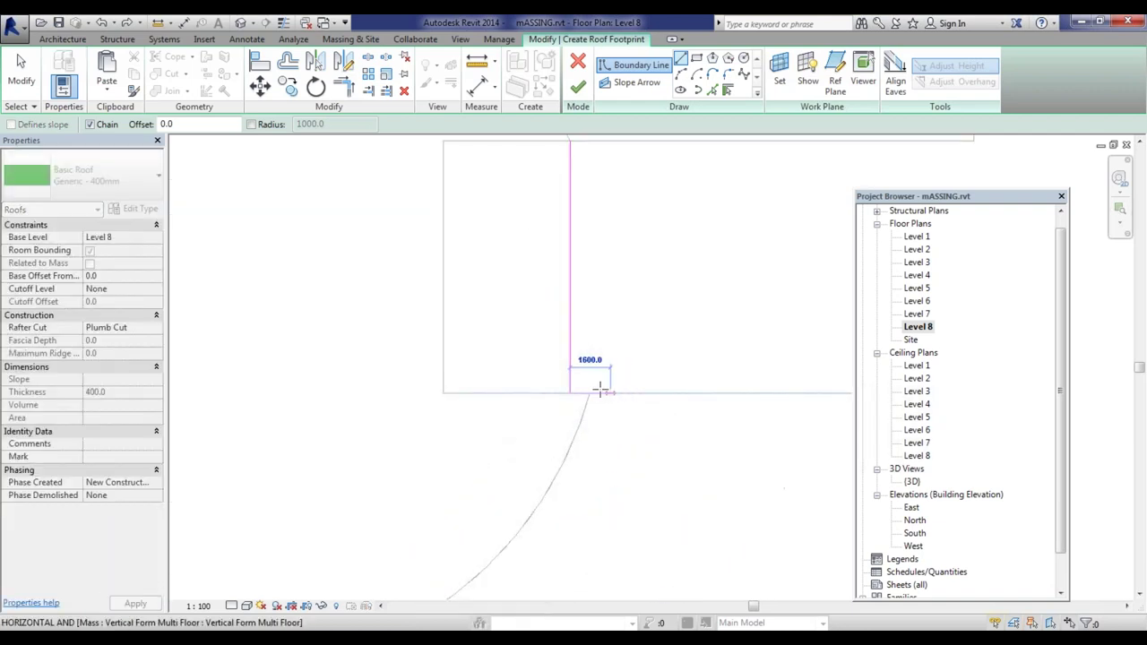
pyautogui.scroll(-2, 499, 392)
pyautogui.click(635, 392)
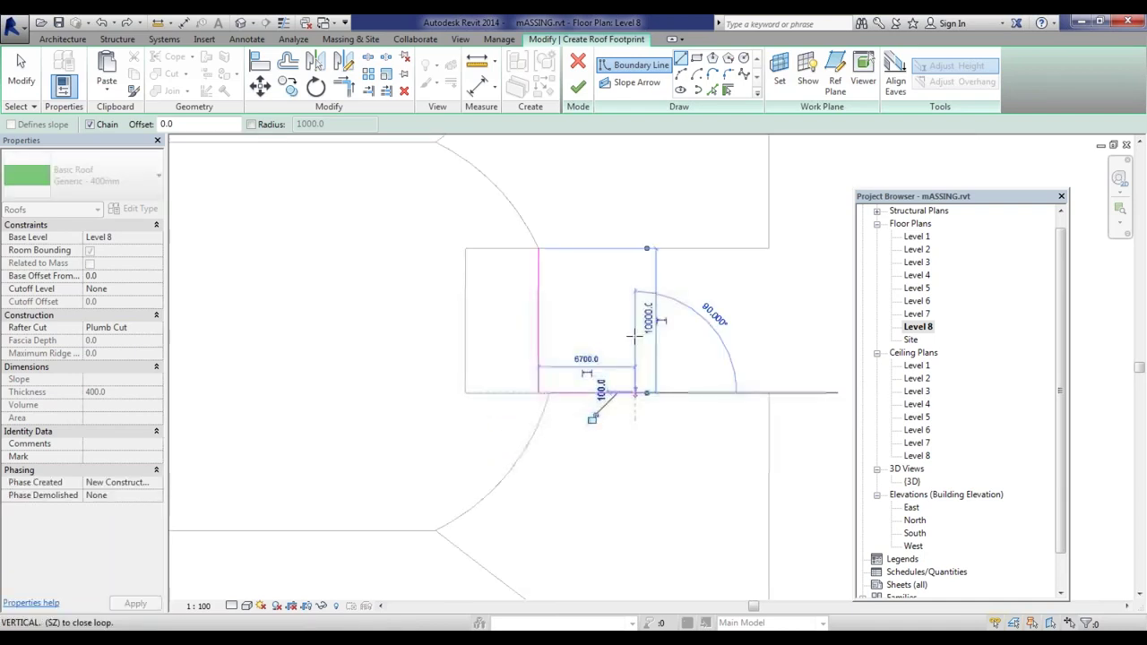
pyautogui.click(635, 249)
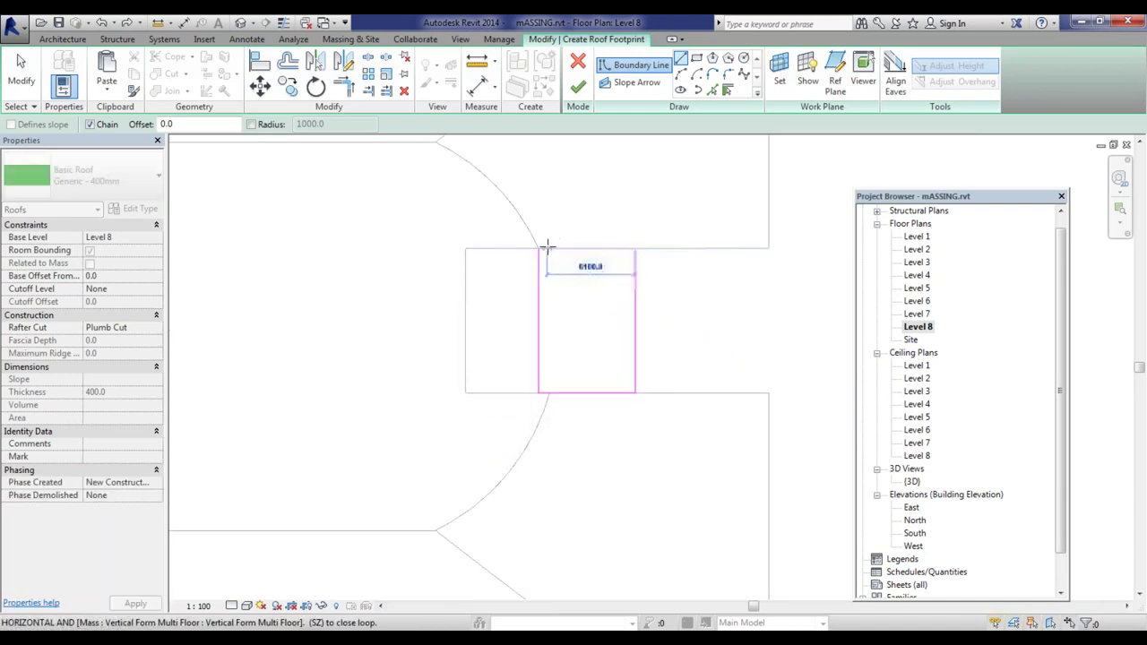
pyautogui.click(537, 248)
pyautogui.click(578, 87)
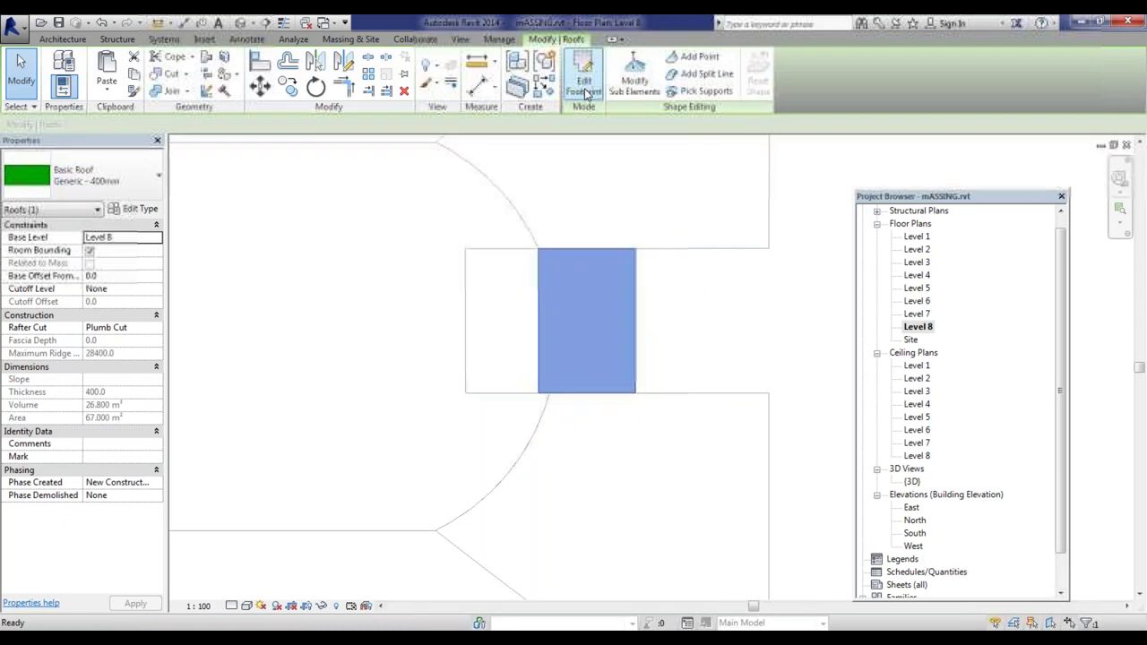
pyautogui.press('Escape')
# Step: In the default 3D view, reopen the new rectangular roof's footprint for editing
pyautogui.click(240, 23)
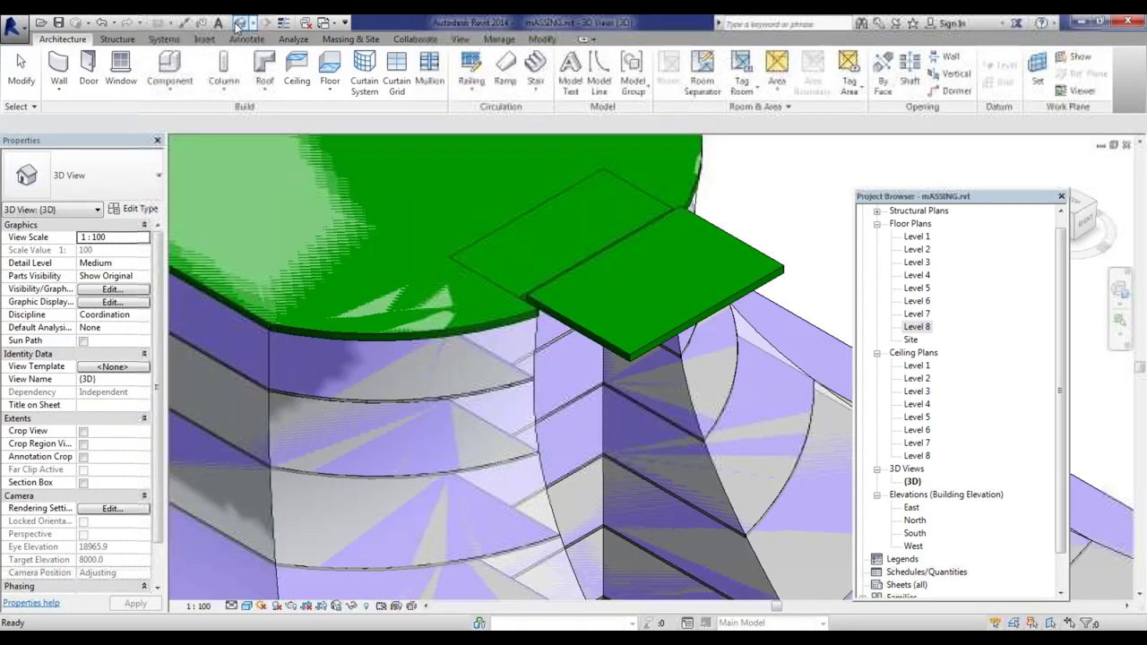
pyautogui.keyDown('shift'); pyautogui.moveTo(582, 260); pyautogui.dragTo(543, 348, button='middle'); pyautogui.keyUp('shift')
pyautogui.click(479, 357)
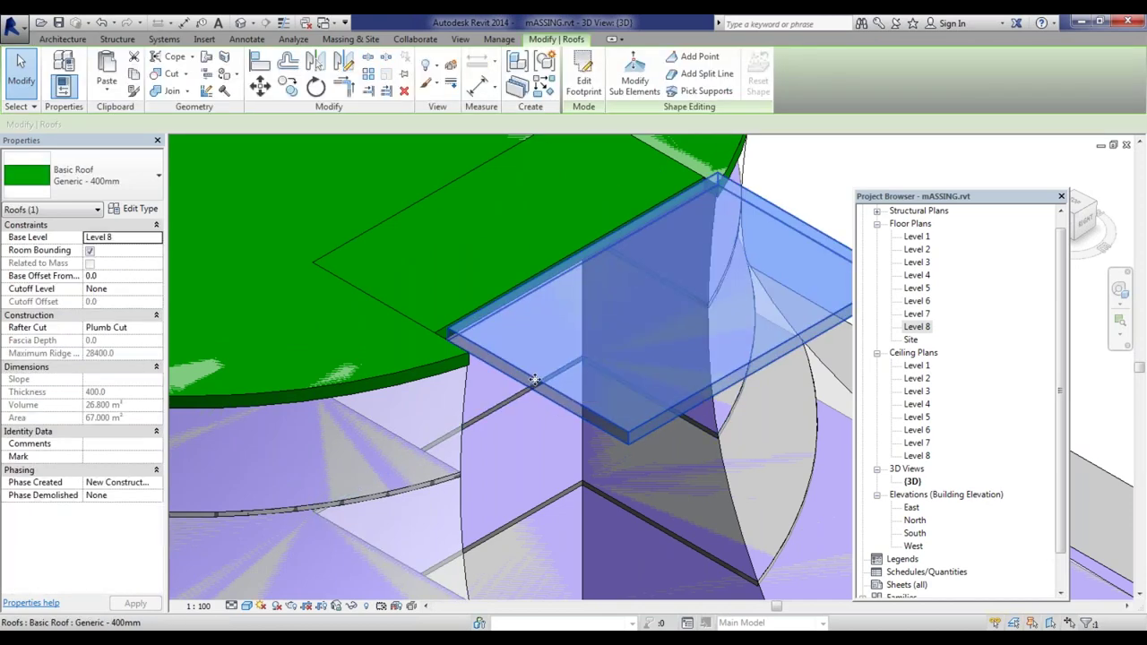
pyautogui.doubleClick(534, 380)
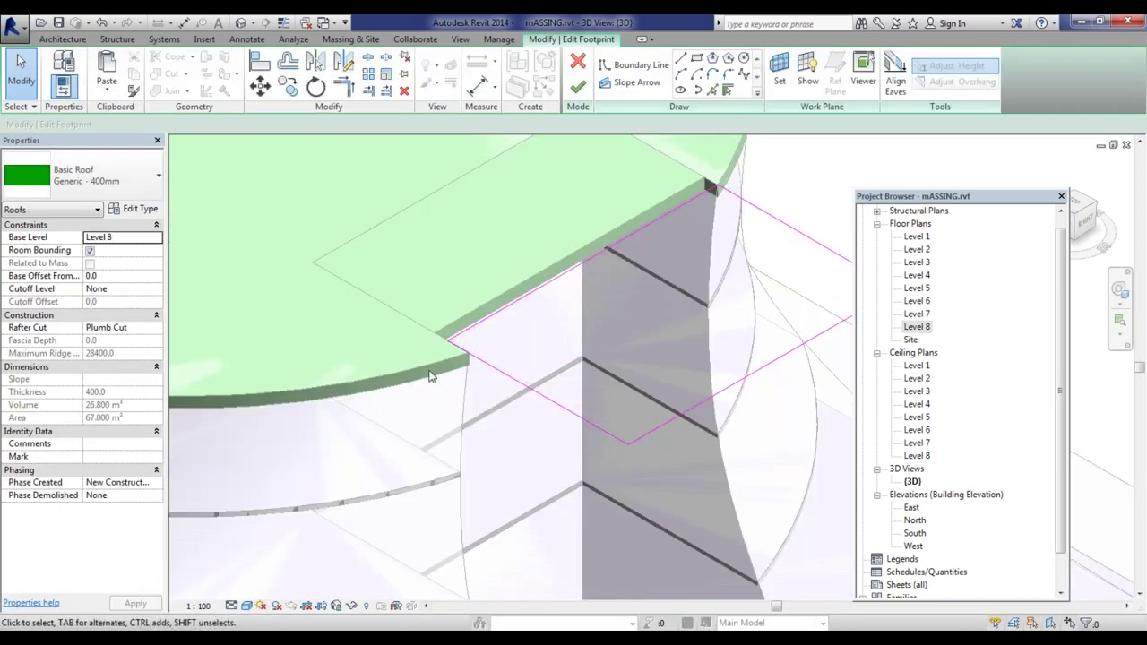
pyautogui.scroll(-2, 429, 376)
# Step: Align the footprint's corner line to the round roof's edge using AL
pyautogui.press('a')
pyautogui.press('l')
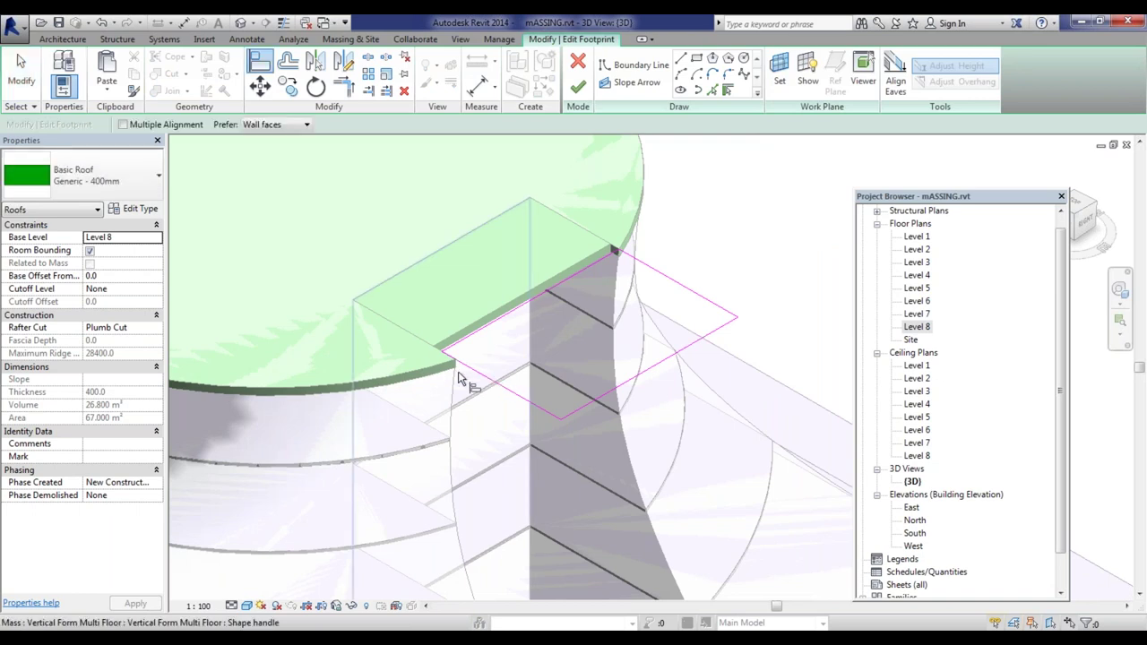
pyautogui.click(475, 377)
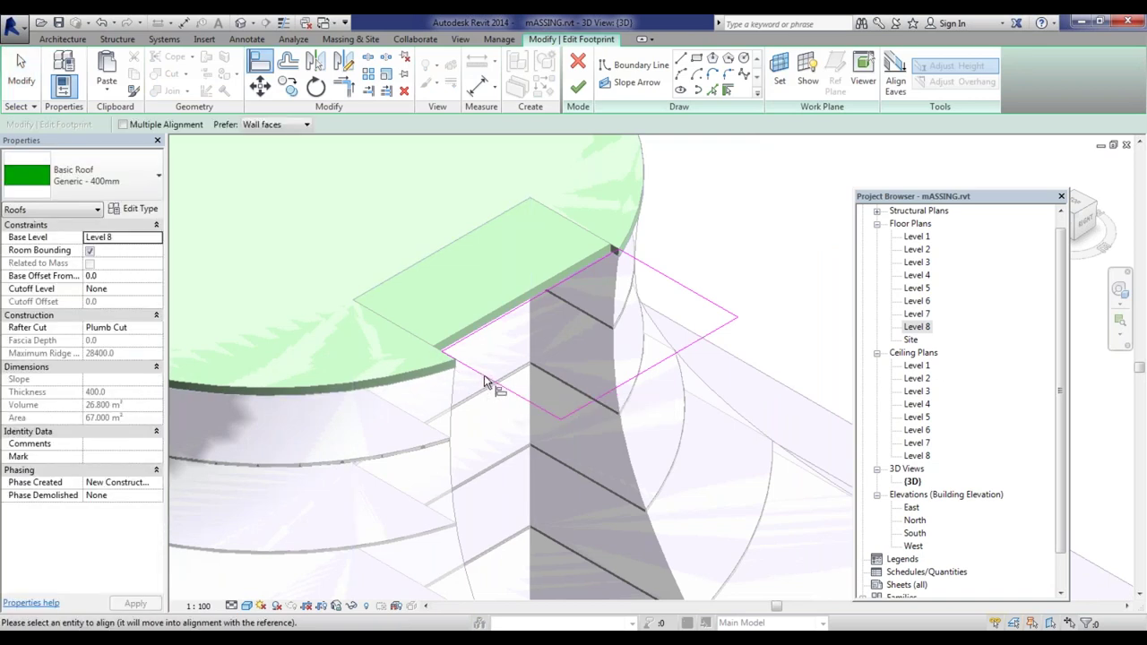
pyautogui.press('Escape')
pyautogui.press('Escape')
pyautogui.scroll(3, 458, 379)
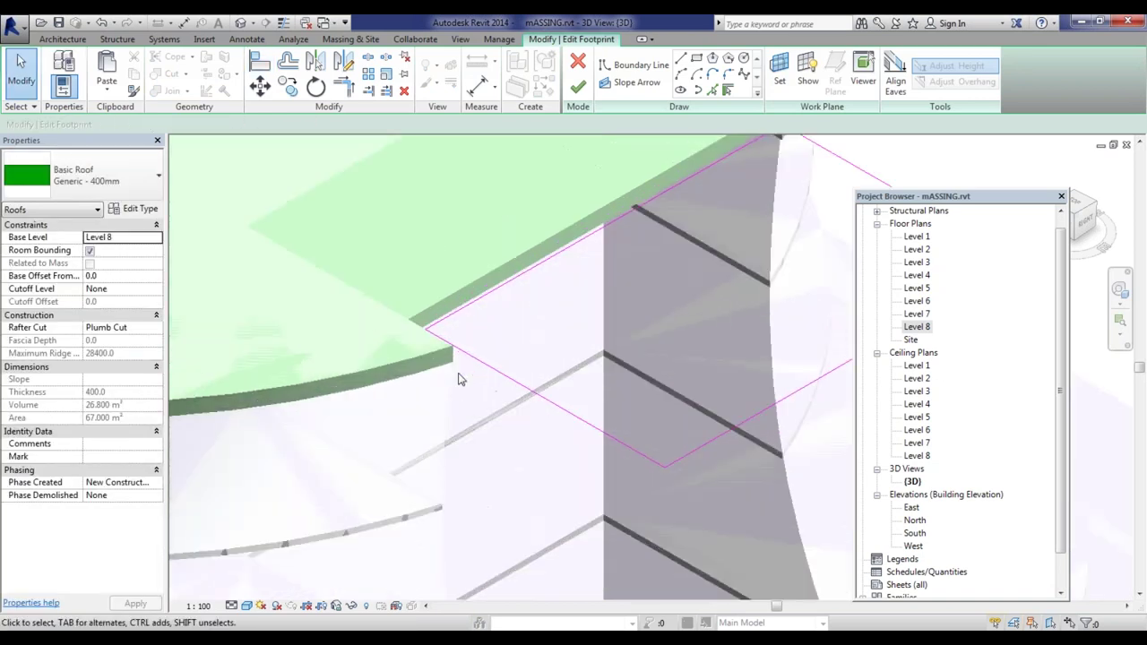
pyautogui.press('a')
pyautogui.press('l')
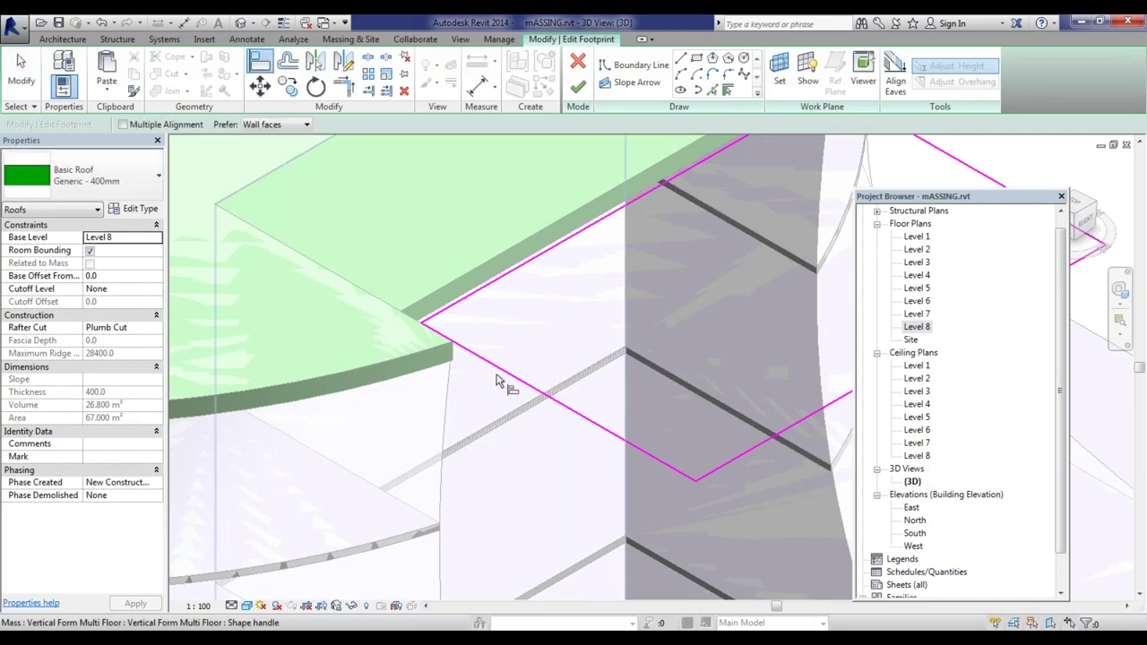
pyautogui.click(435, 359)
pyautogui.click(443, 335)
pyautogui.press('Escape')
pyautogui.press('Escape')
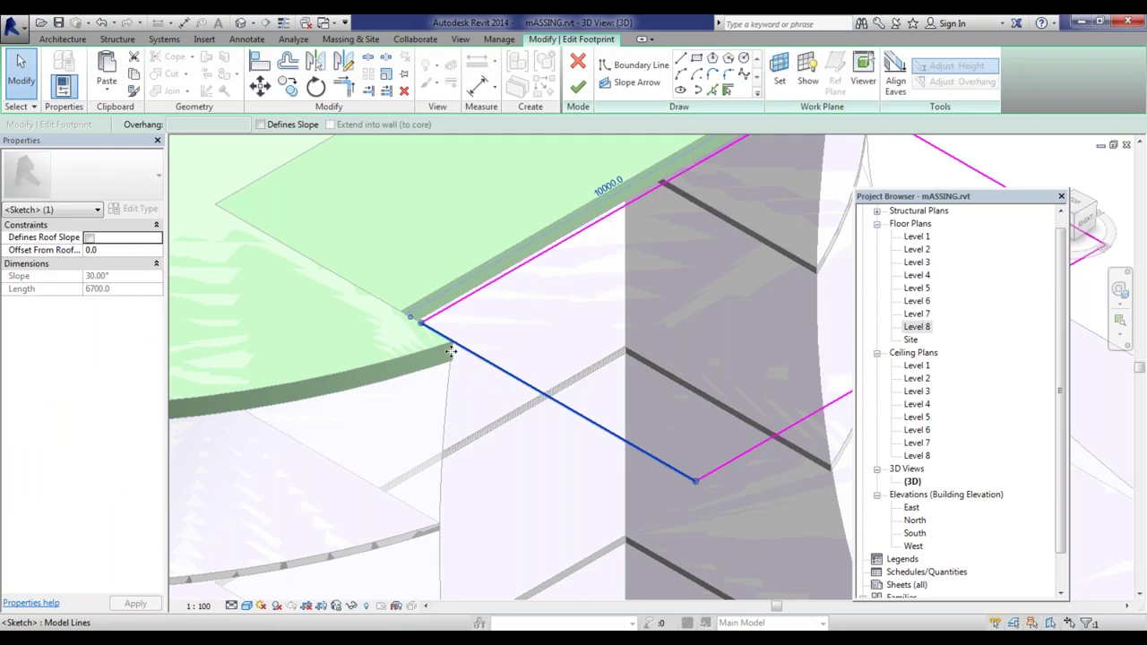
# Step: Finish the roof footprint edit and deselect the roof
pyautogui.keyDown('shift'); pyautogui.moveTo(398, 363); pyautogui.dragTo(538, 269, button='middle'); pyautogui.keyUp('shift')
pyautogui.click(581, 85)
pyautogui.scroll(3, 529, 295)
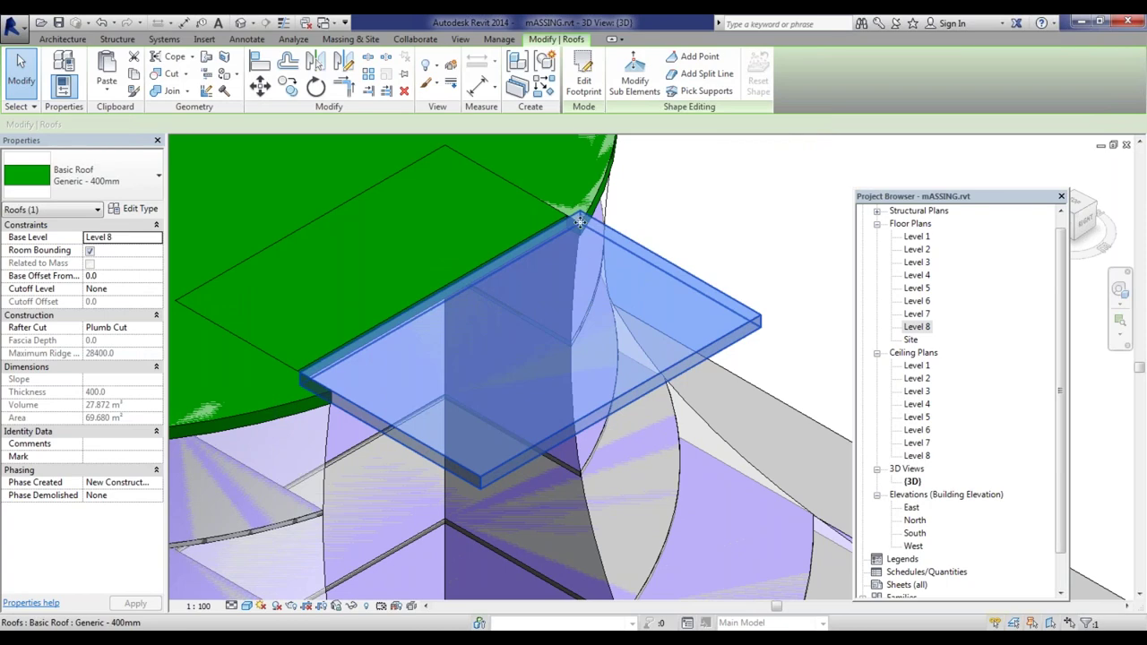
pyautogui.scroll(2, 580, 222)
pyautogui.press('Escape')
pyautogui.scroll(-3, 525, 225)
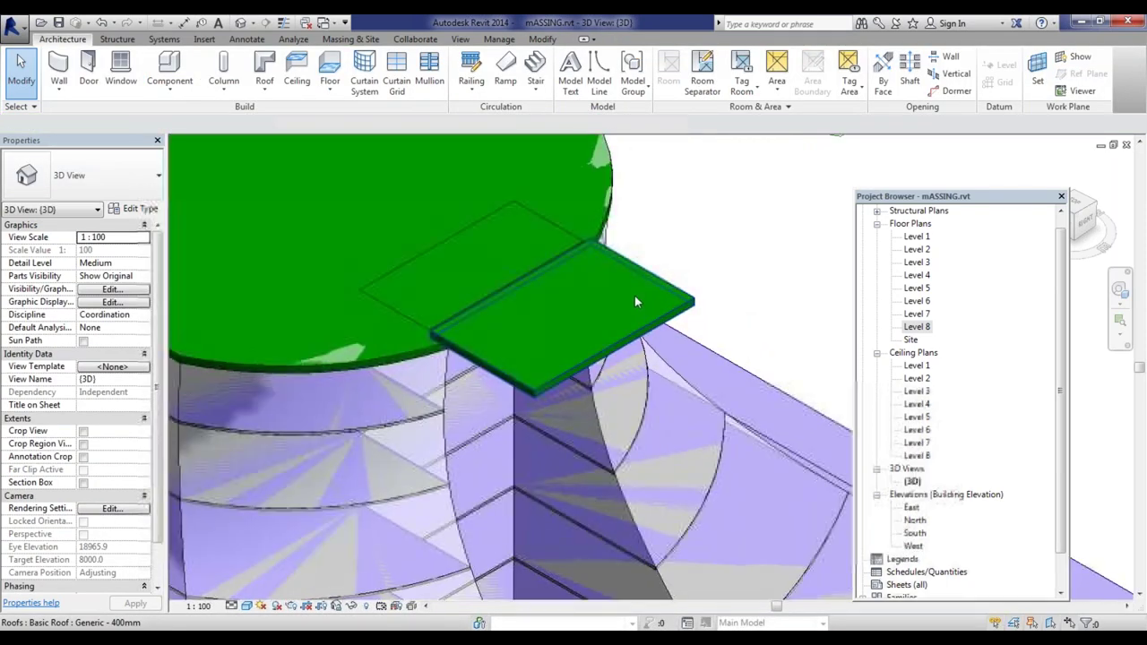
# Step: Open the Level 8 floor plan and inspect the roof there
pyautogui.doubleClick(911, 332)
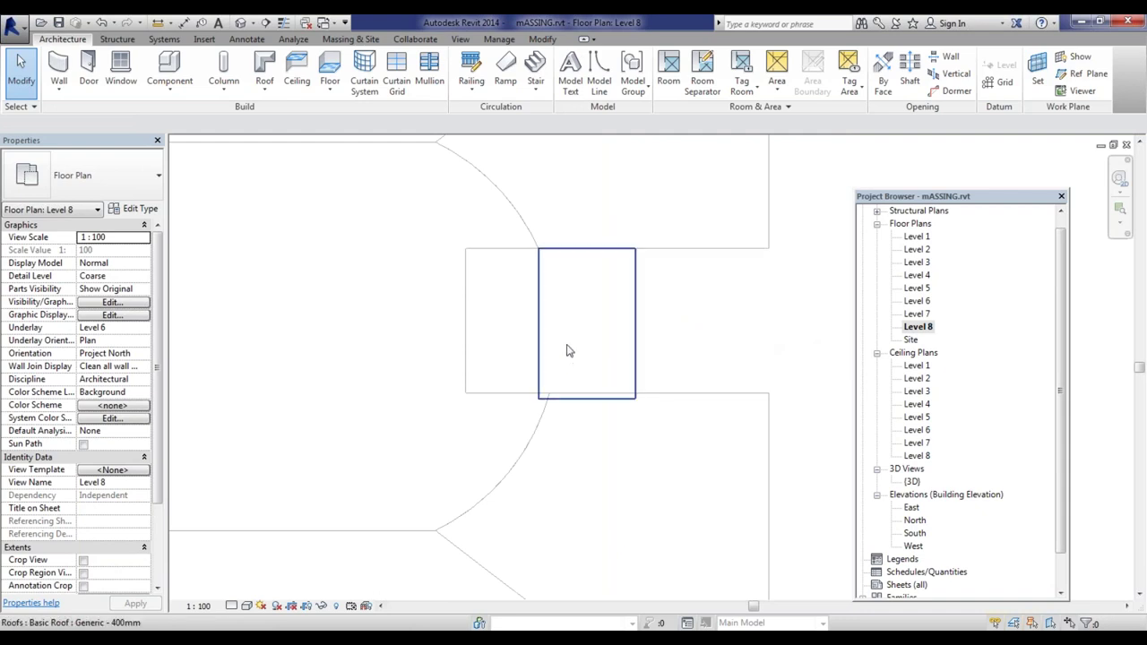
pyautogui.scroll(4, 549, 291)
pyautogui.scroll(-3, 578, 381)
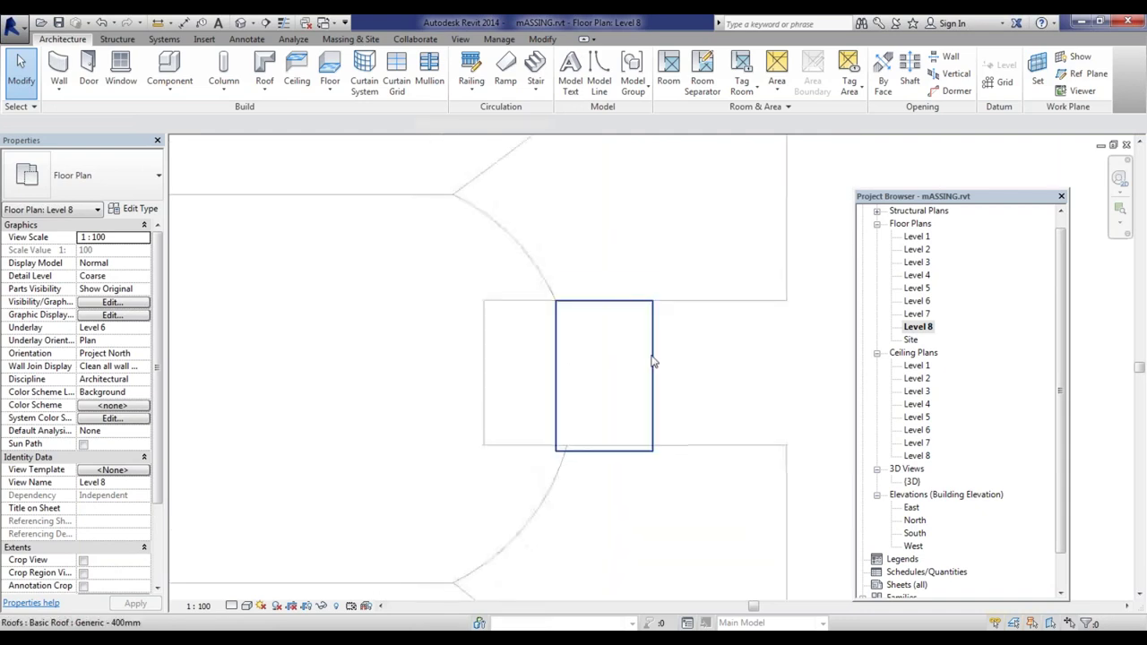
pyautogui.click(653, 445)
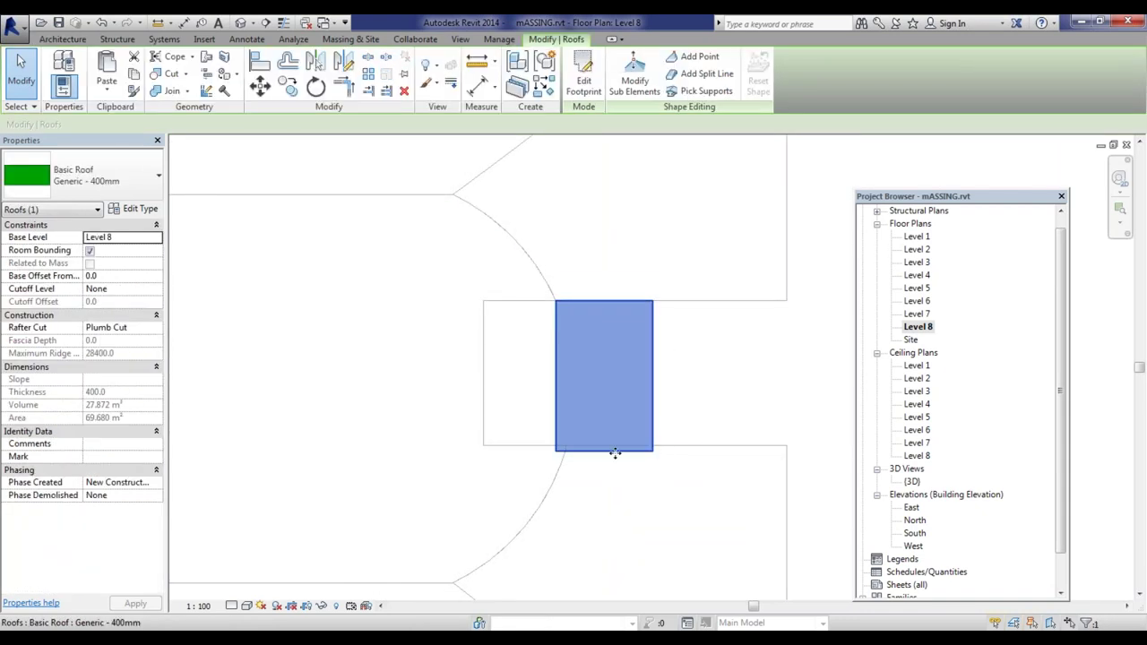
pyautogui.scroll(3, 615, 454)
pyautogui.scroll(-4, 532, 433)
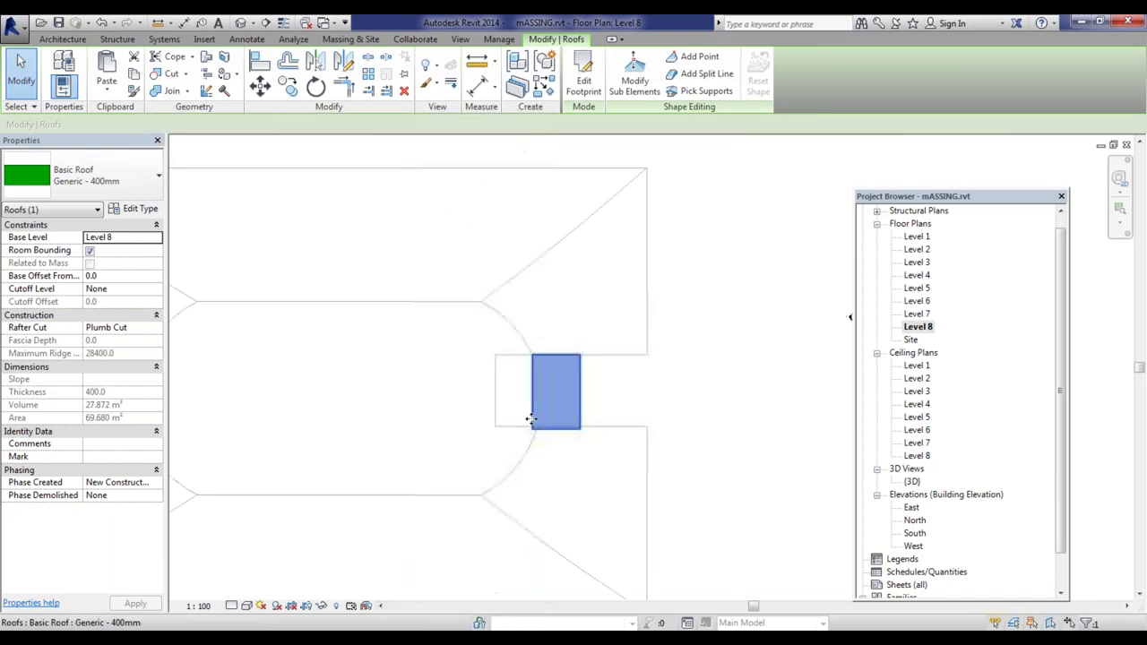
pyautogui.click(916, 328)
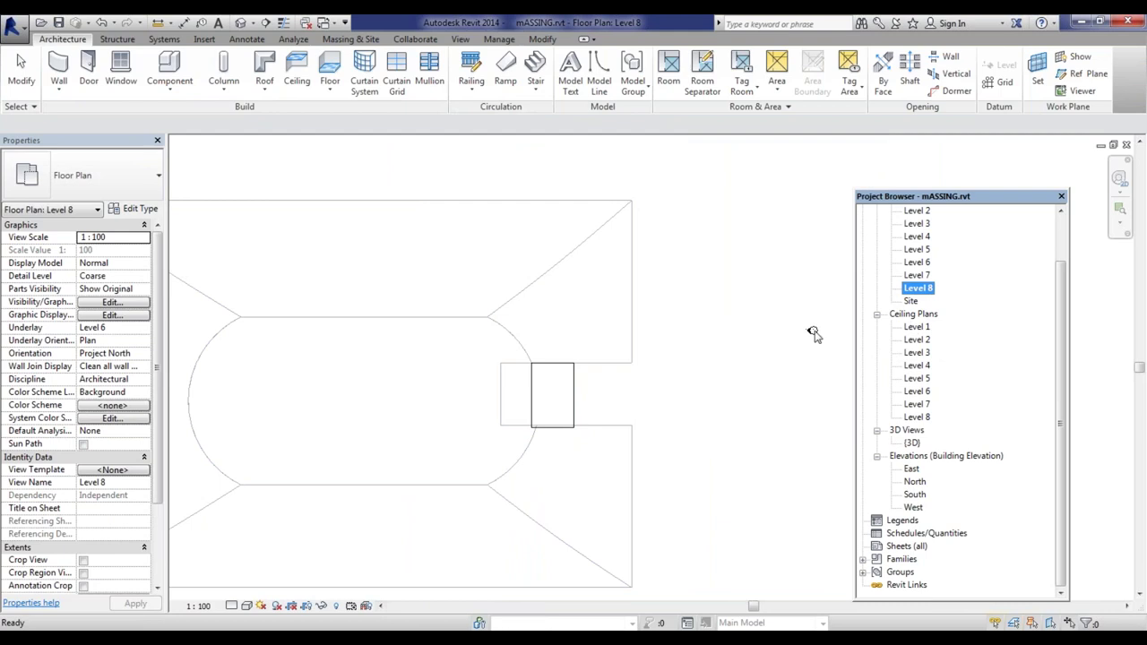
# Step: Show the Level 8 plan's view properties and scroll to View Range
pyautogui.click(552, 395)
pyautogui.moveTo(588, 384); pyautogui.dragTo(648, 335, button='middle')
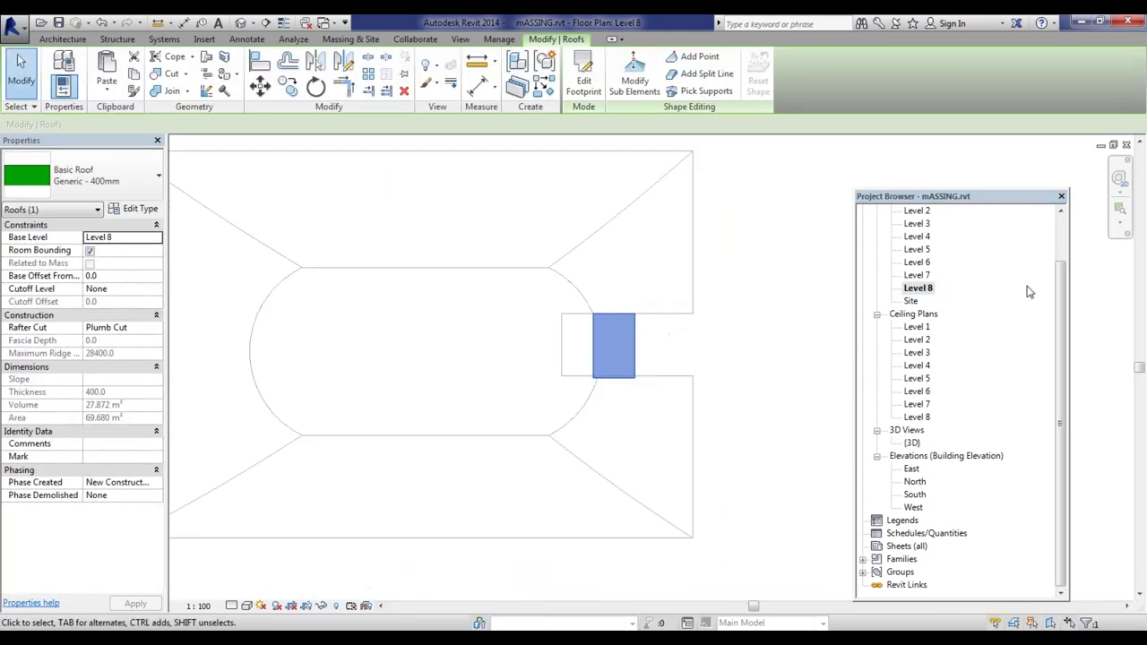
pyautogui.click(919, 288)
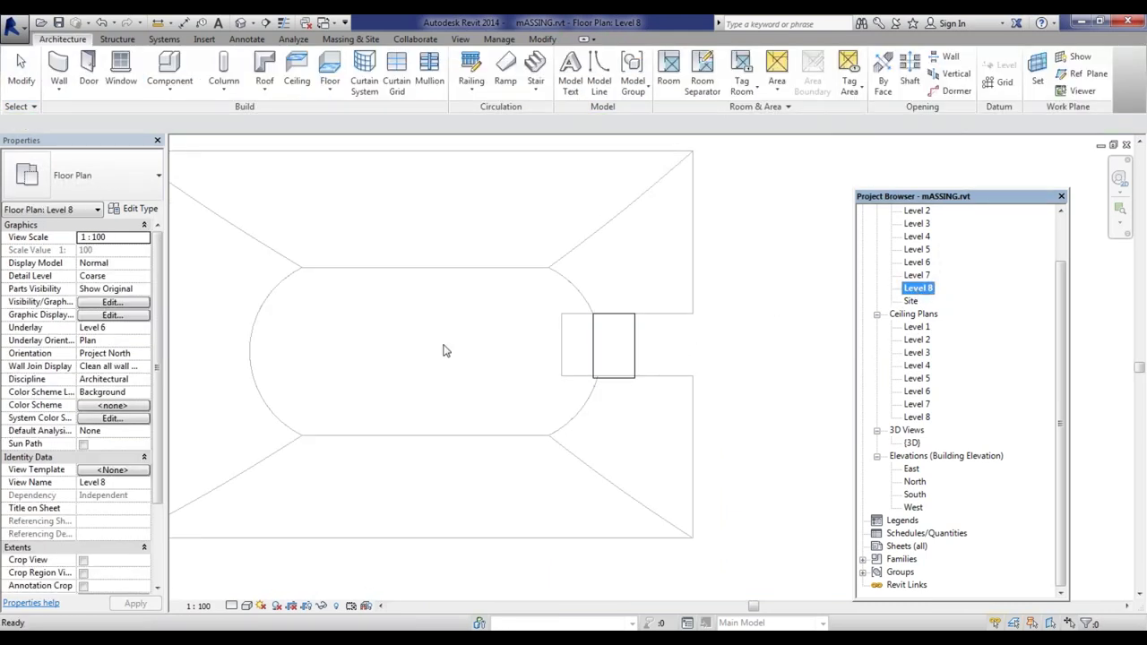
pyautogui.moveTo(158, 393); pyautogui.dragTo(158, 475)
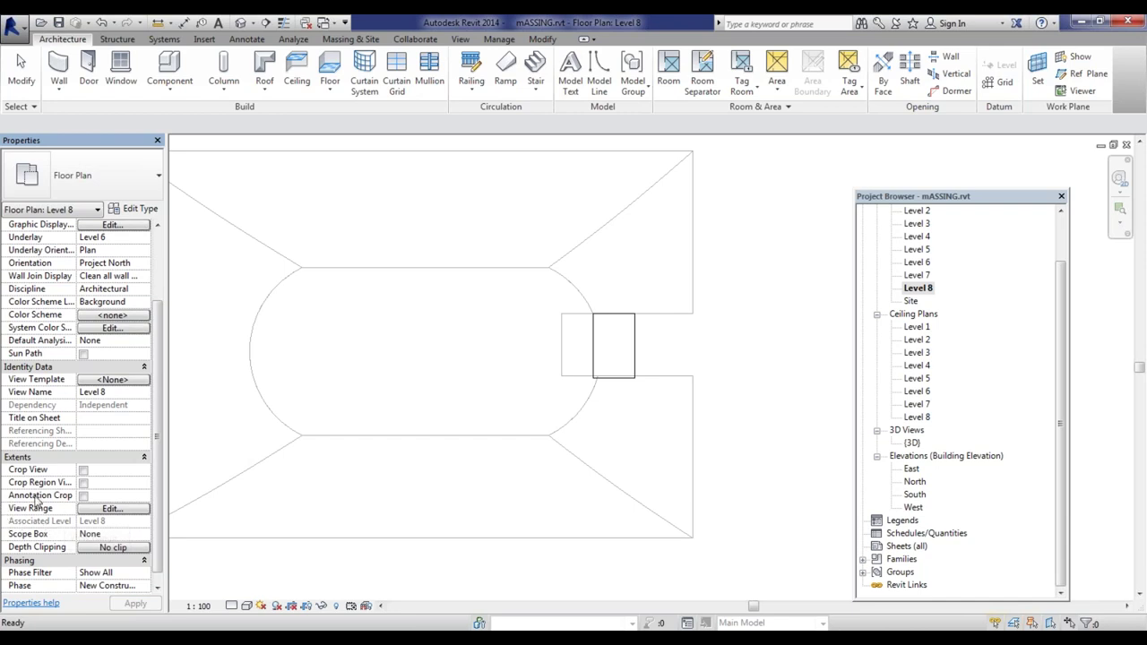
# Step: Change the Level 8 view range cut plane offset from 1200 to 0
pyautogui.click(111, 508)
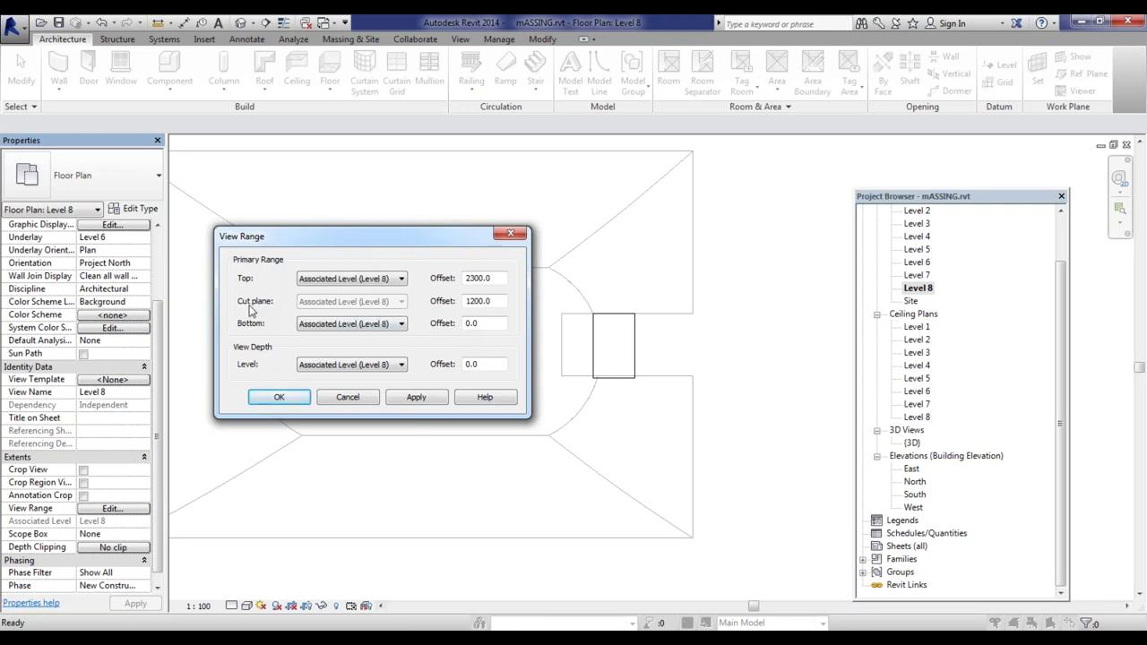
pyautogui.doubleClick(479, 301)
pyautogui.write('0')
pyautogui.click(416, 397)
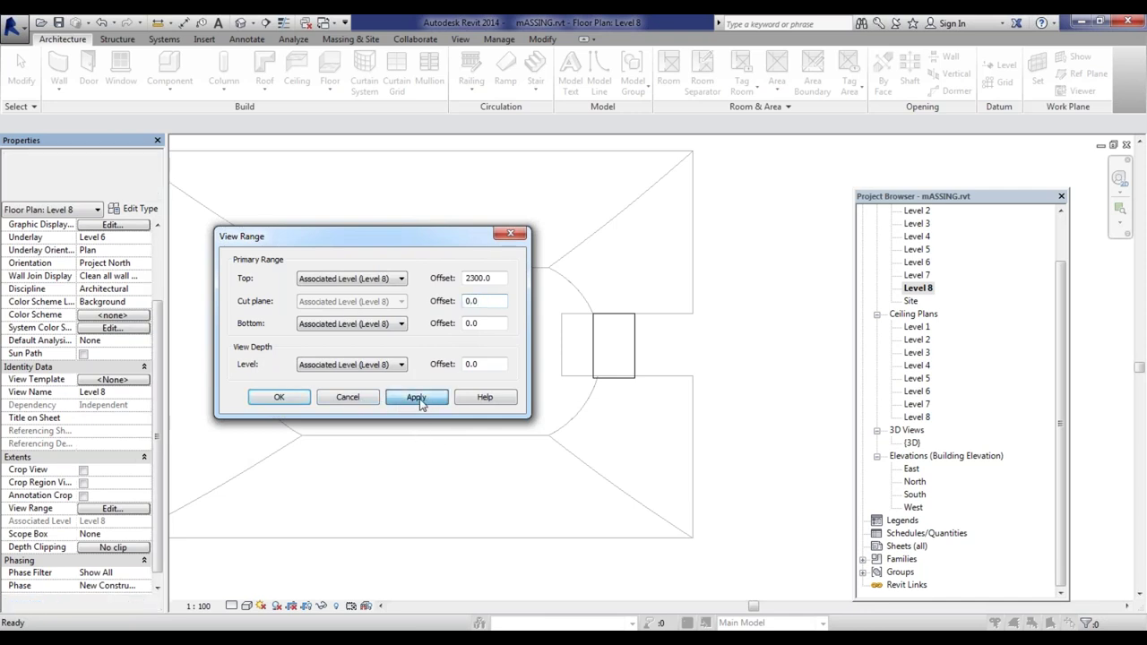
pyautogui.click(280, 396)
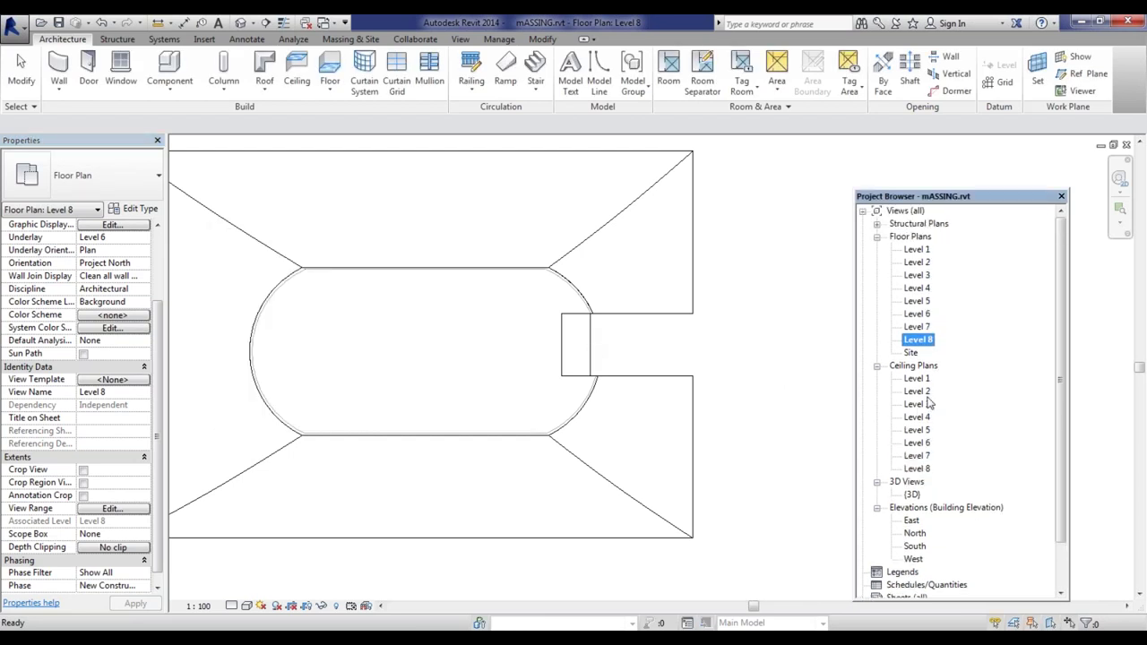
pyautogui.doubleClick(915, 547)
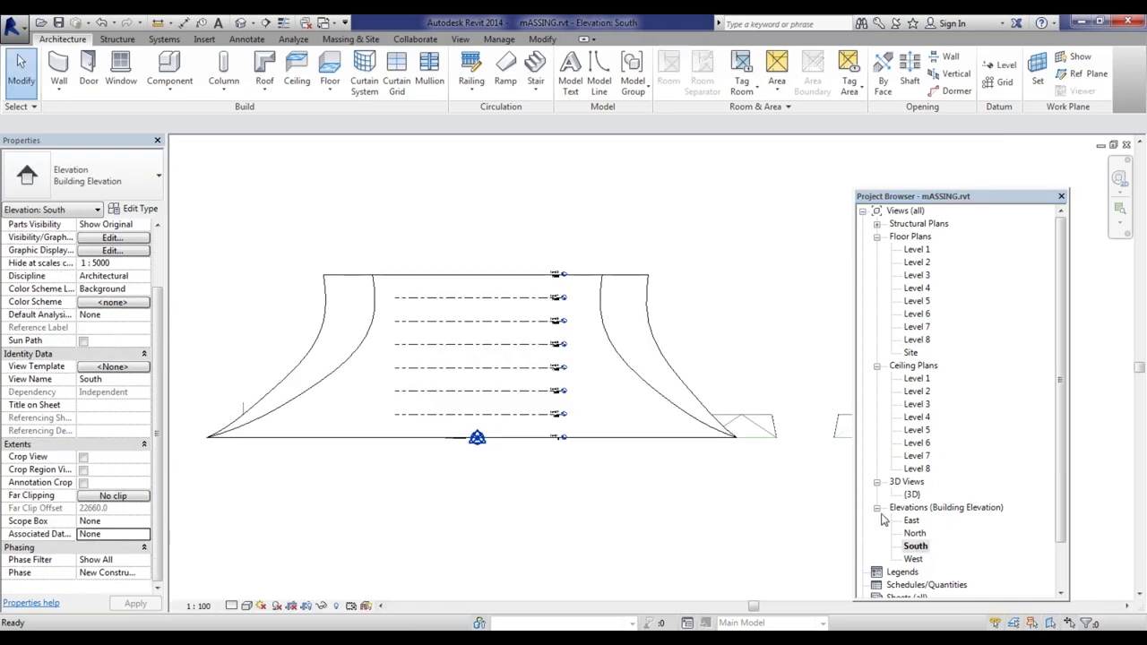
pyautogui.scroll(4, 651, 274)
pyautogui.scroll(3, 652, 274)
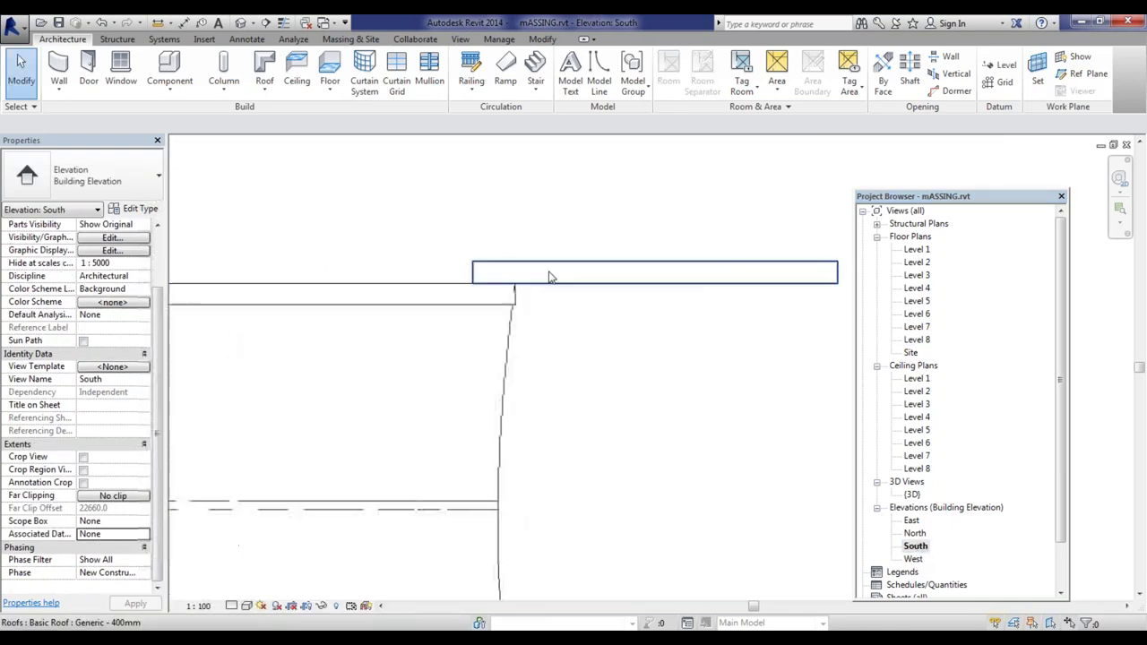
pyautogui.click(576, 285)
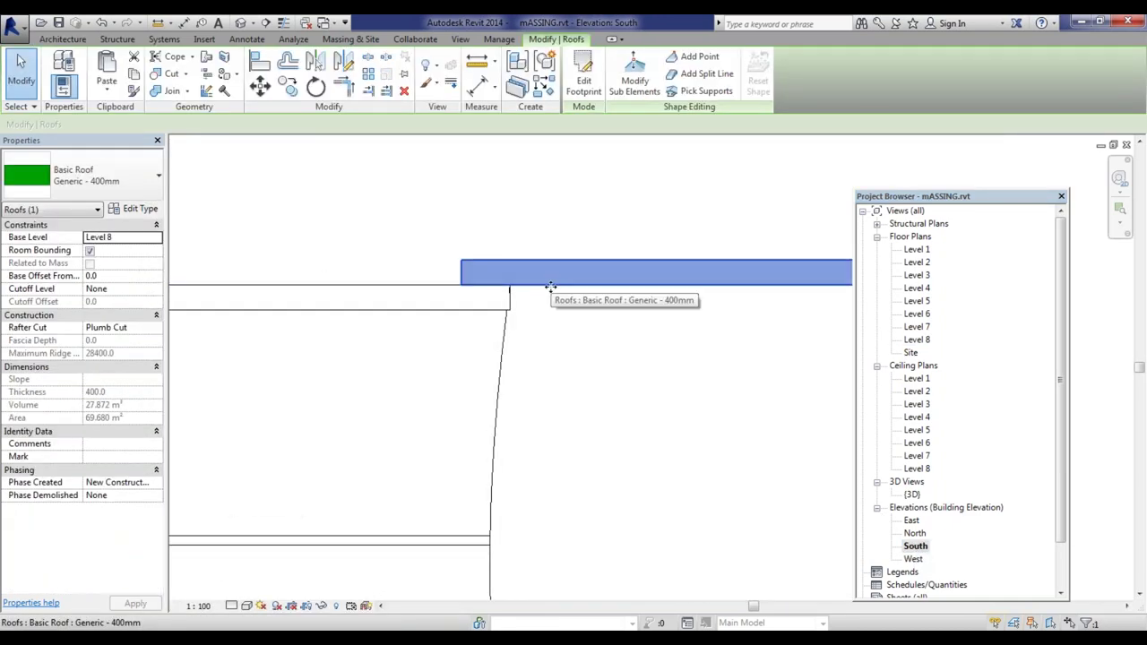
pyautogui.scroll(-3, 550, 287)
pyautogui.scroll(2, 552, 294)
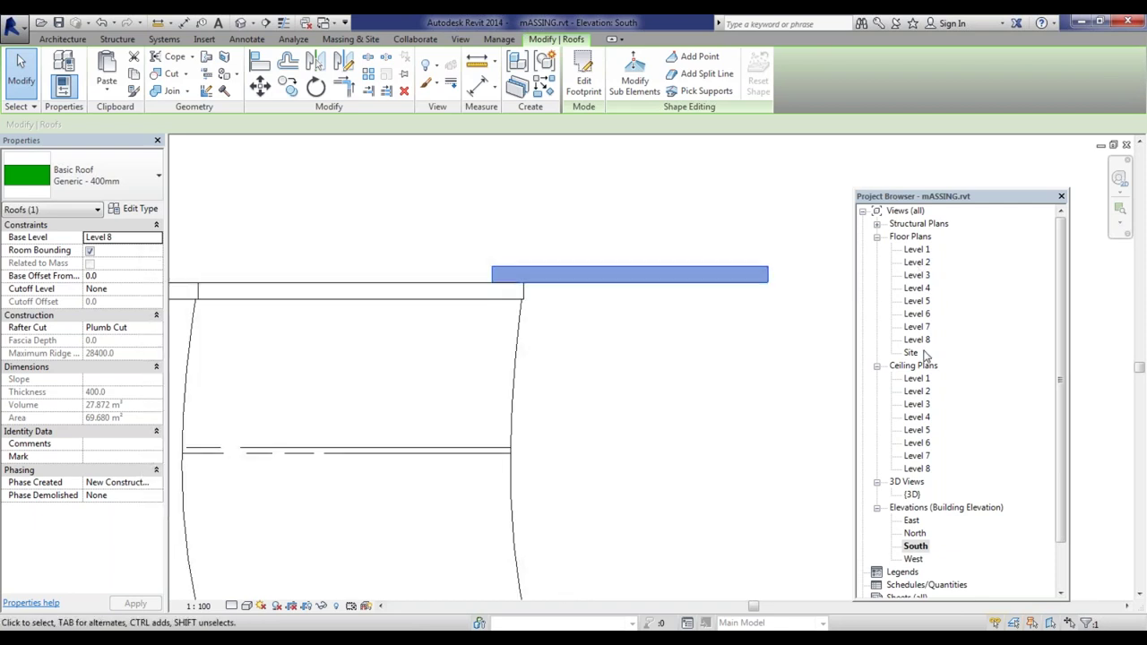
pyautogui.doubleClick(923, 342)
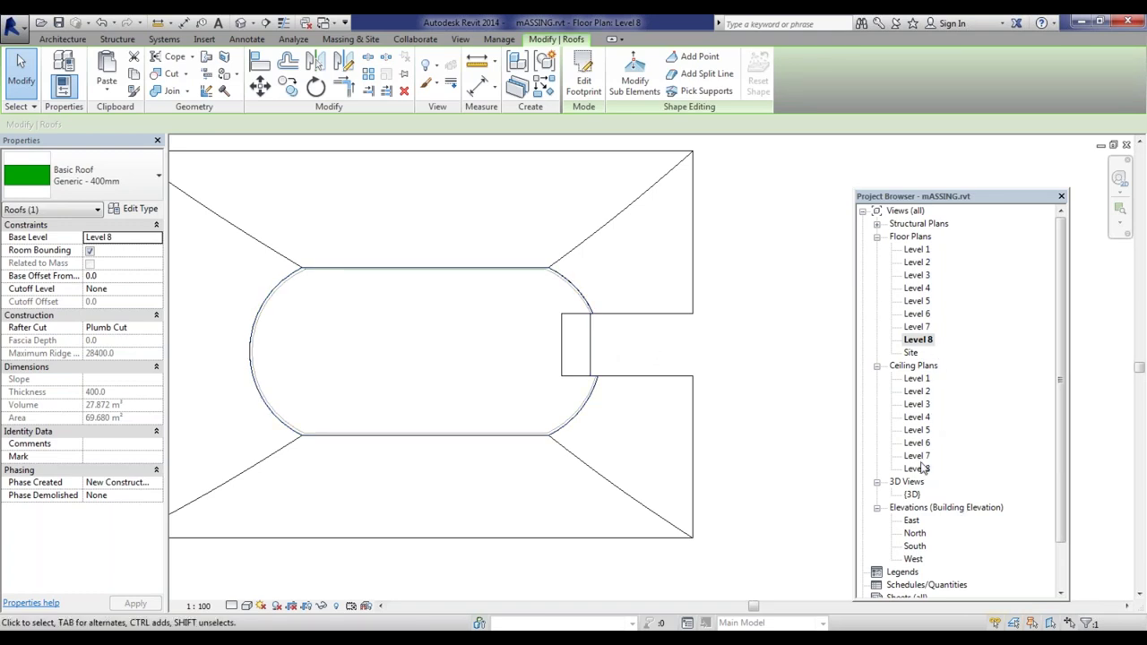
pyautogui.doubleClick(918, 547)
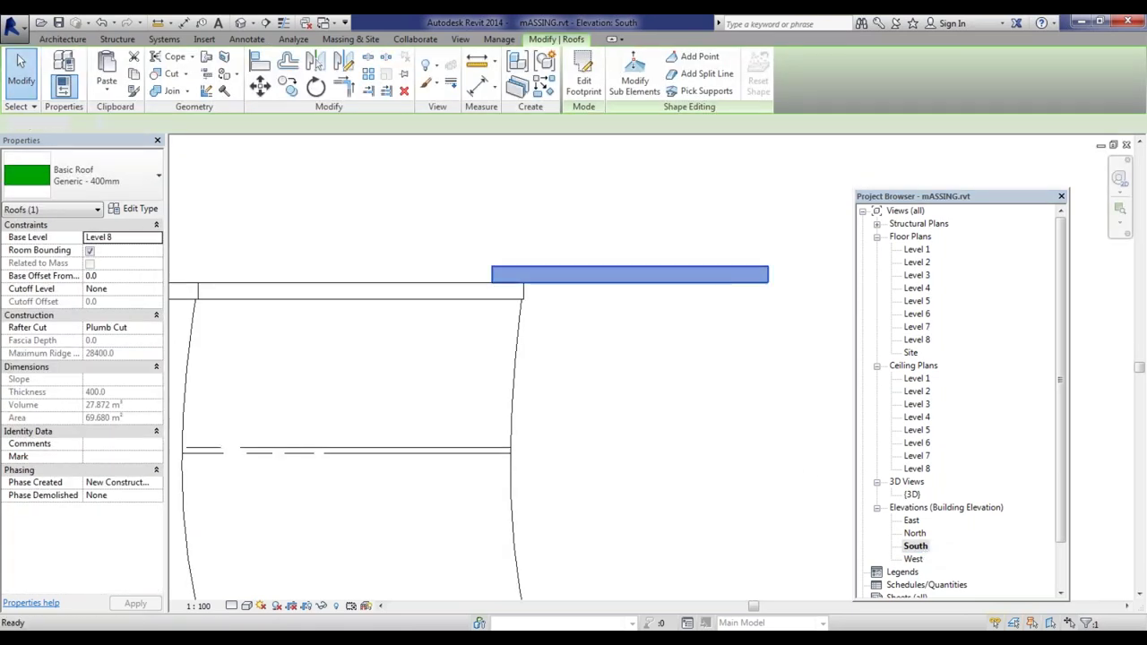
pyautogui.press('Escape')
pyautogui.doubleClick(917, 341)
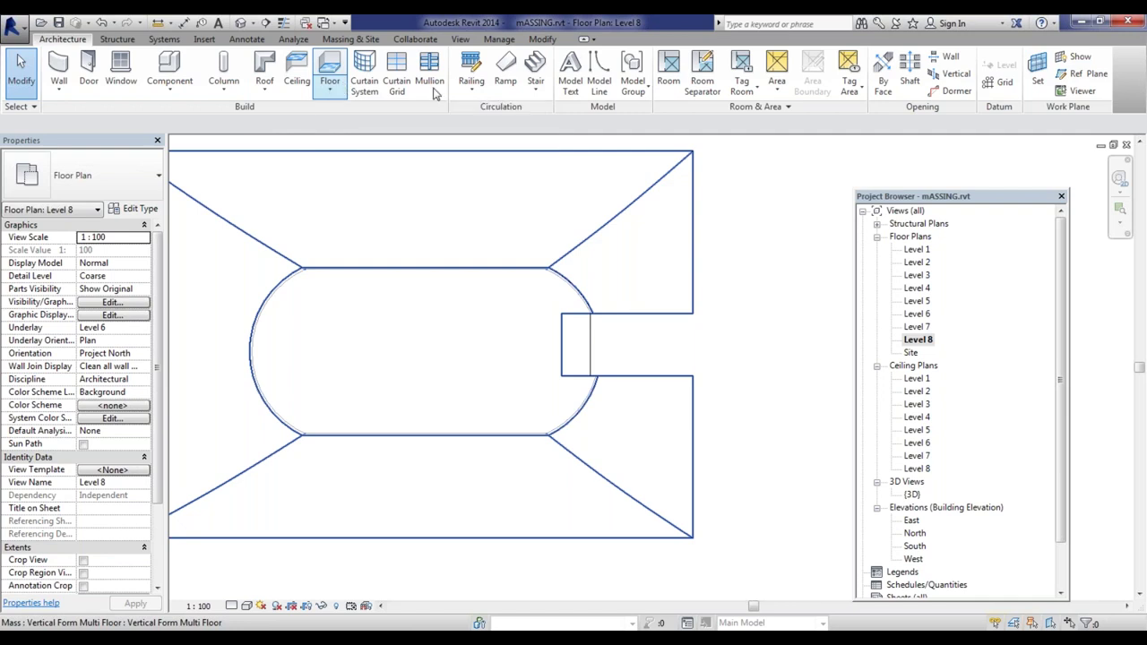
# Step: Sketch a closed rectangular footprint in the Level 8 notch to create a 22.000 m² Generic - 400mm roof
pyautogui.click(265, 95)
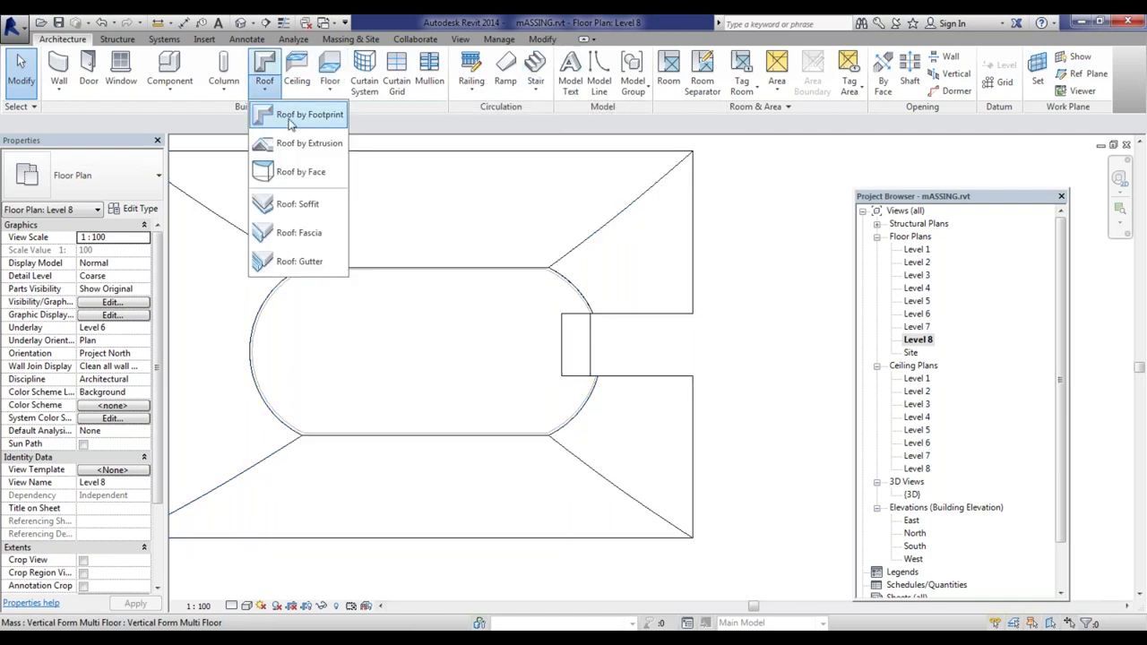
pyautogui.click(267, 114)
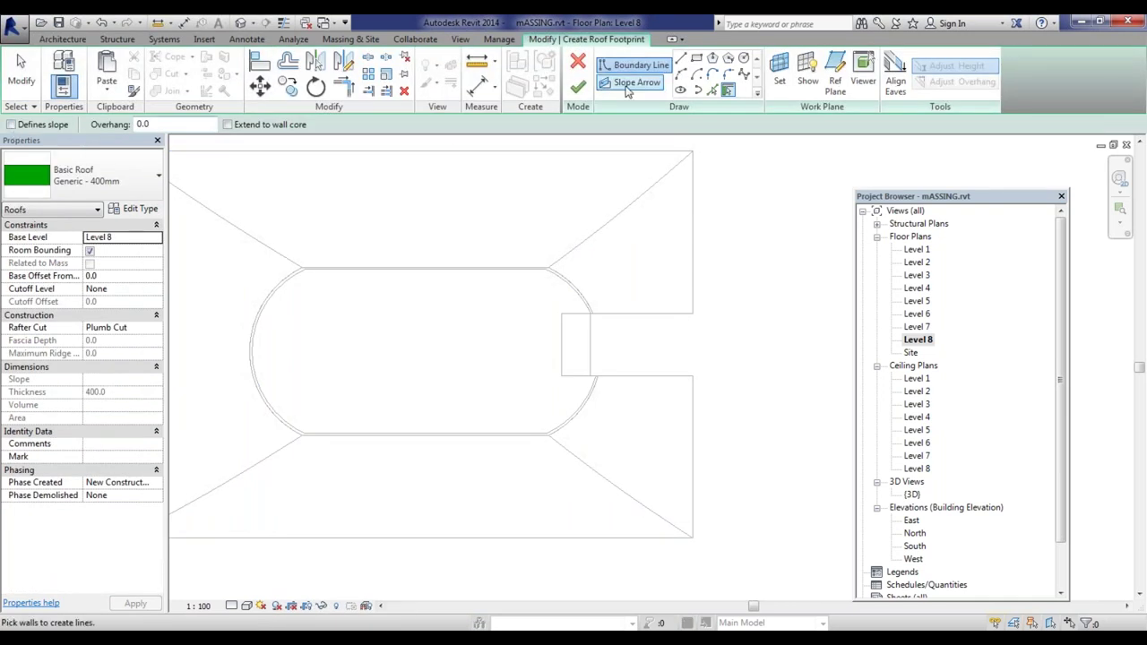
pyautogui.click(680, 57)
pyautogui.scroll(1, 616, 343)
pyautogui.scroll(3, 616, 343)
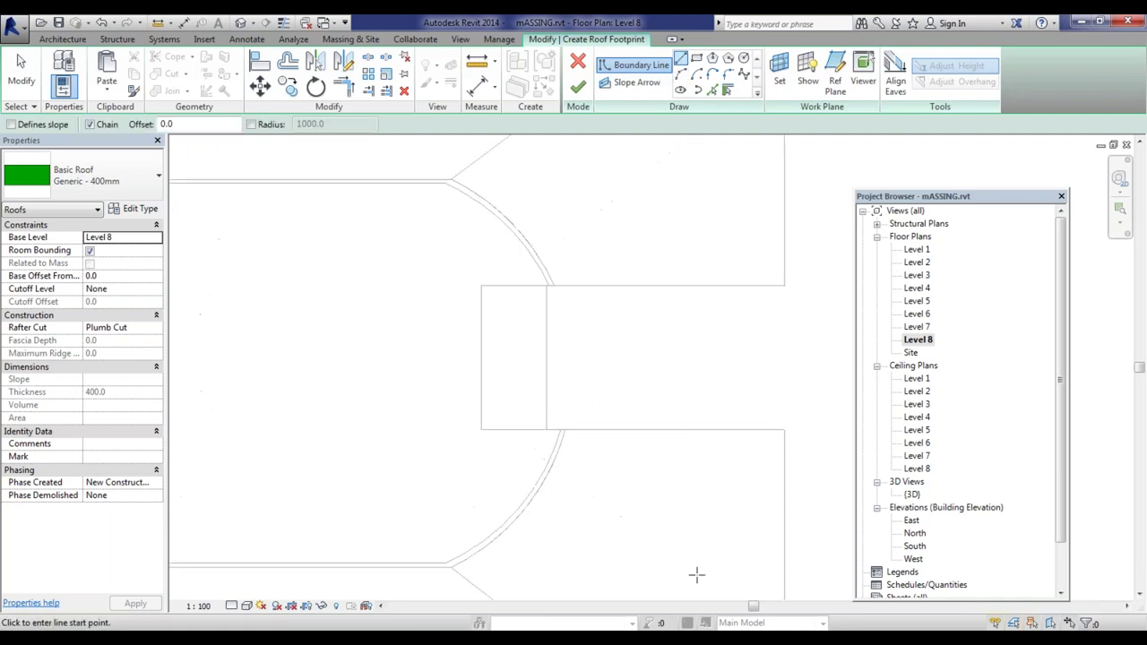
pyautogui.click(497, 387)
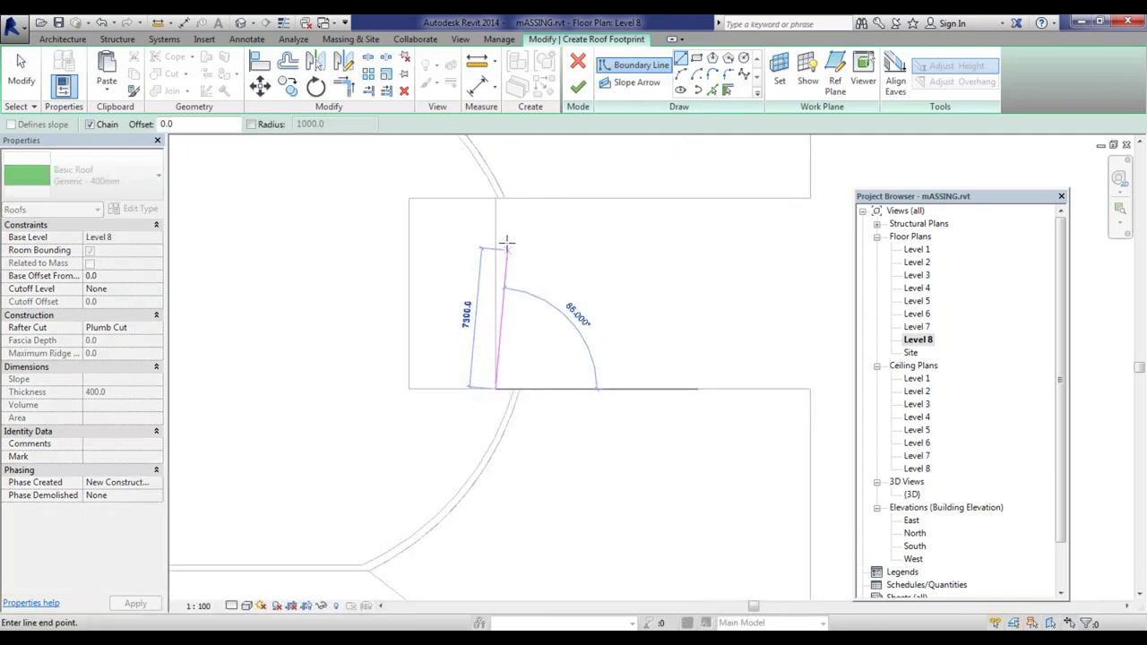
pyautogui.click(495, 198)
pyautogui.click(537, 198)
pyautogui.click(536, 388)
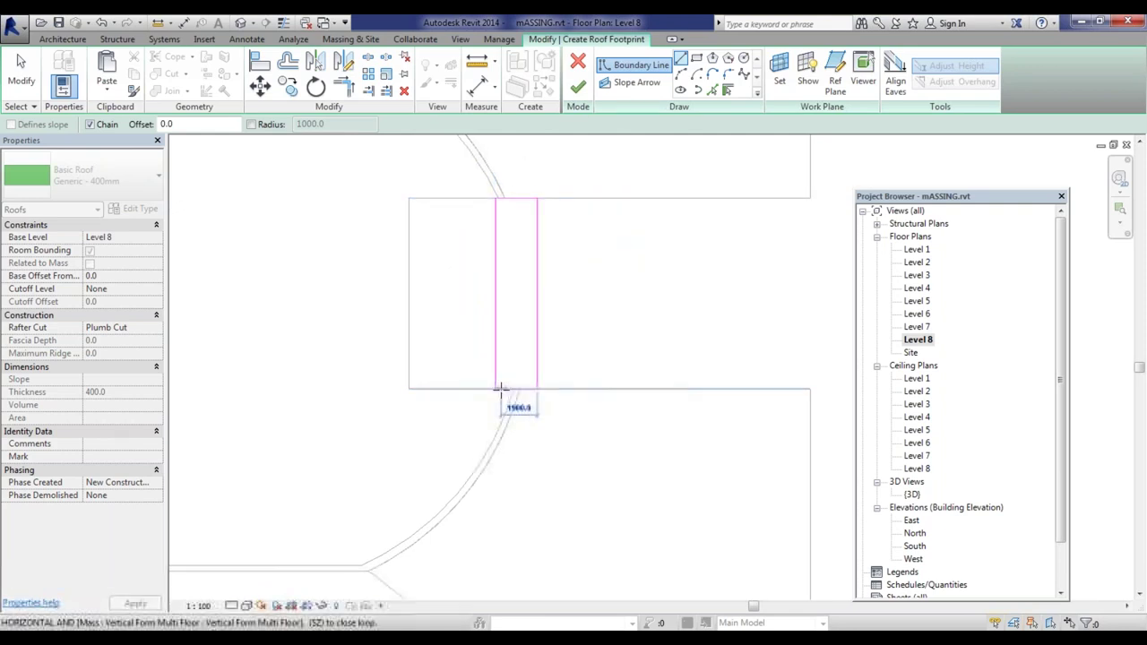
pyautogui.click(495, 388)
pyautogui.click(581, 90)
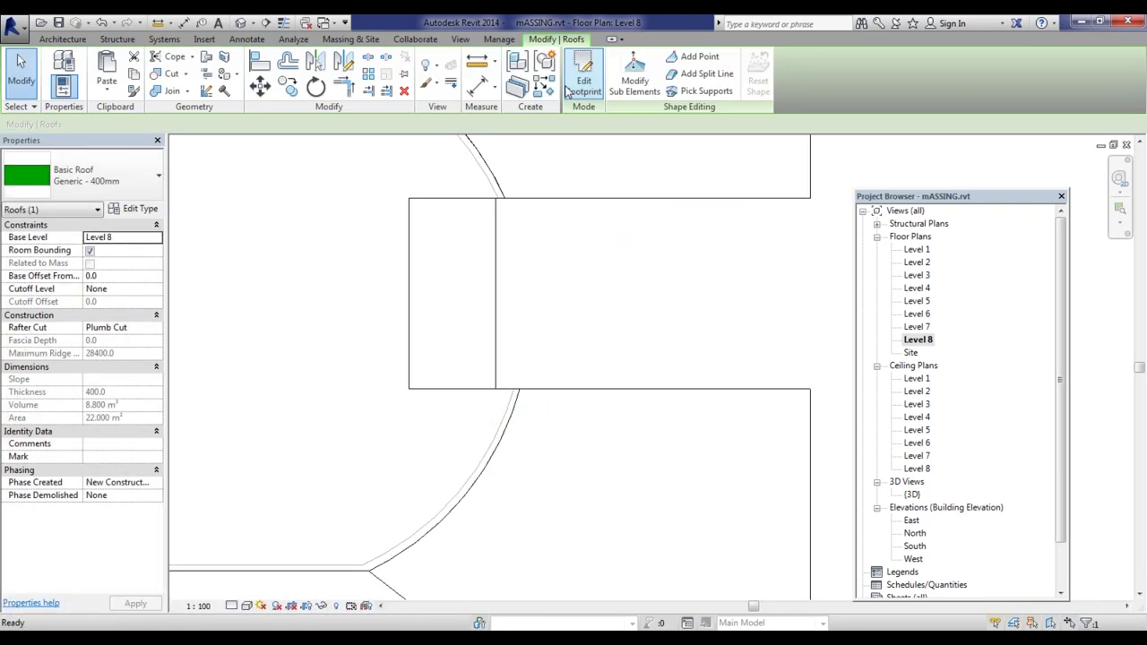
# Step: In the default 3D view, set the new roof's Base Offset to -150
pyautogui.click(240, 22)
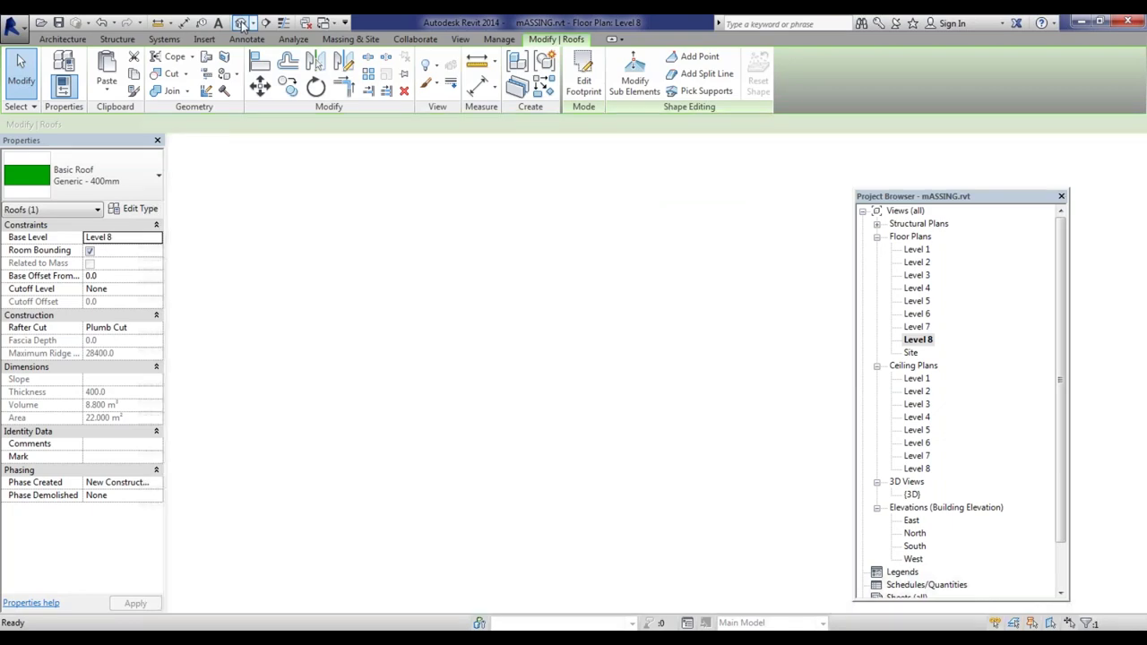
pyautogui.scroll(5, 431, 402)
pyautogui.scroll(-3, 488, 273)
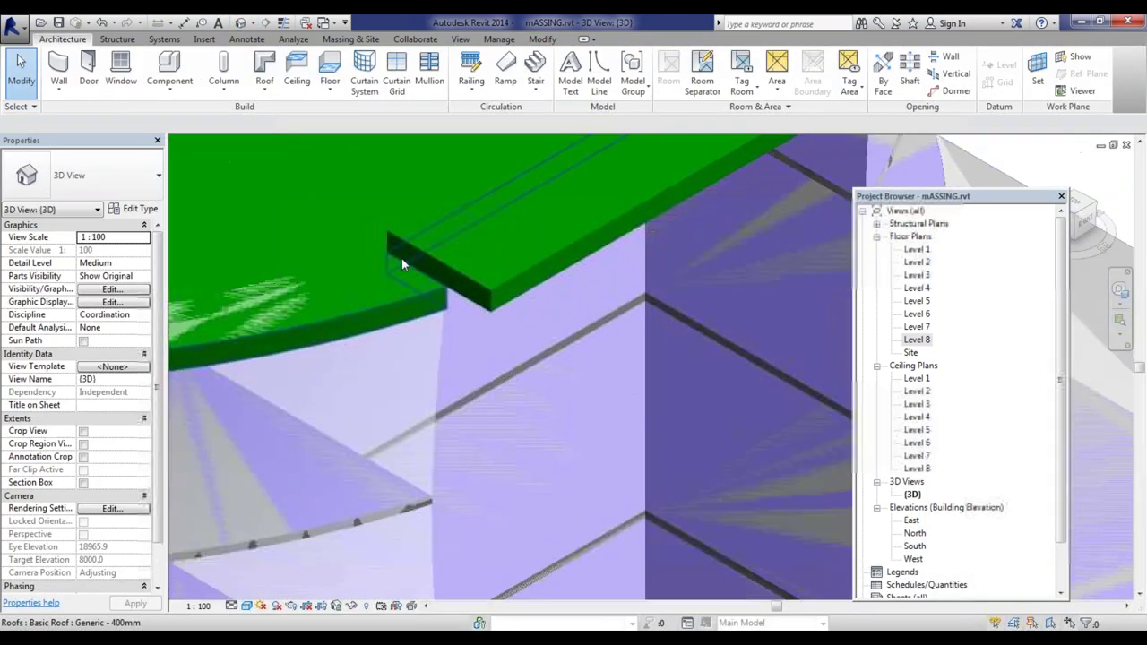
pyautogui.click(448, 280)
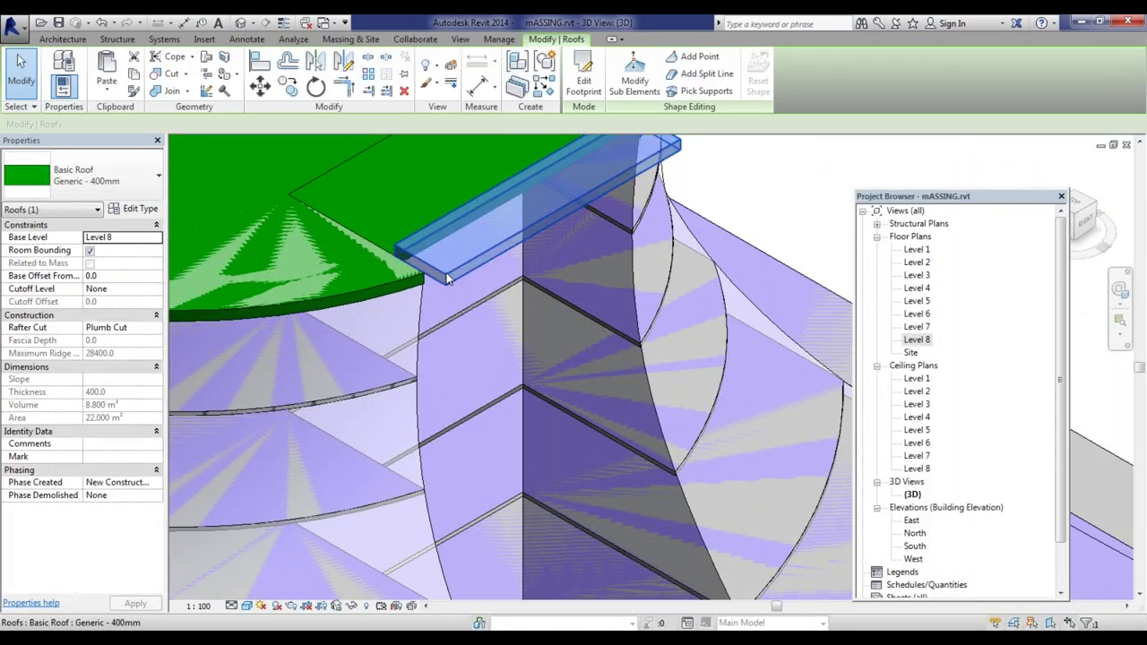
pyautogui.click(109, 276)
pyautogui.write('-15')
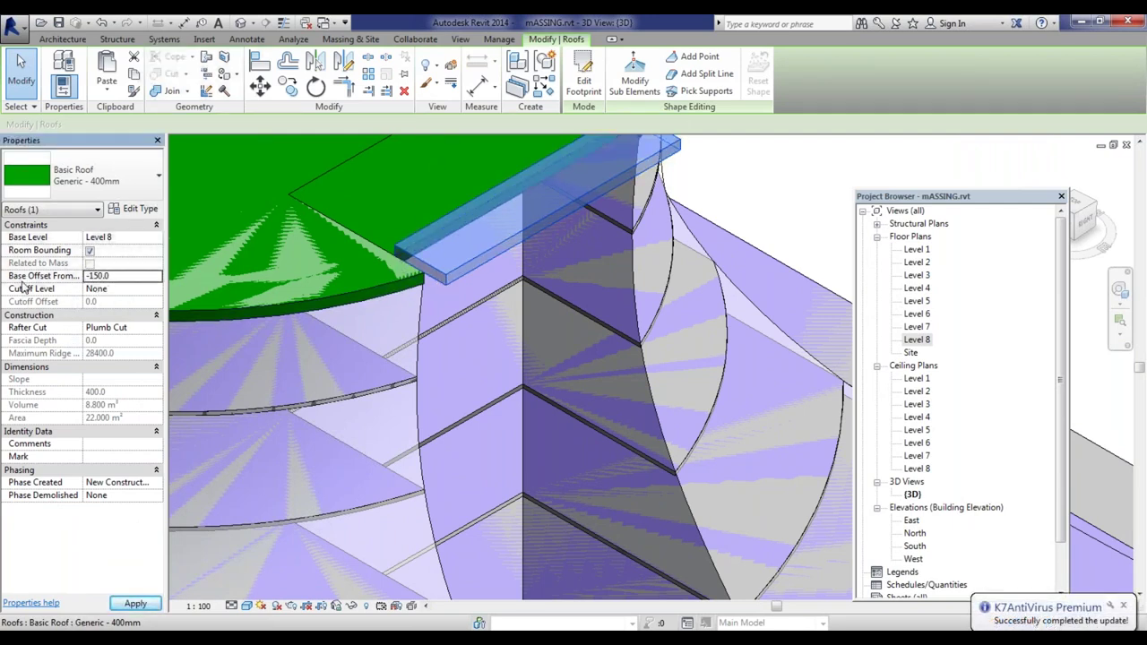
pyautogui.click(143, 604)
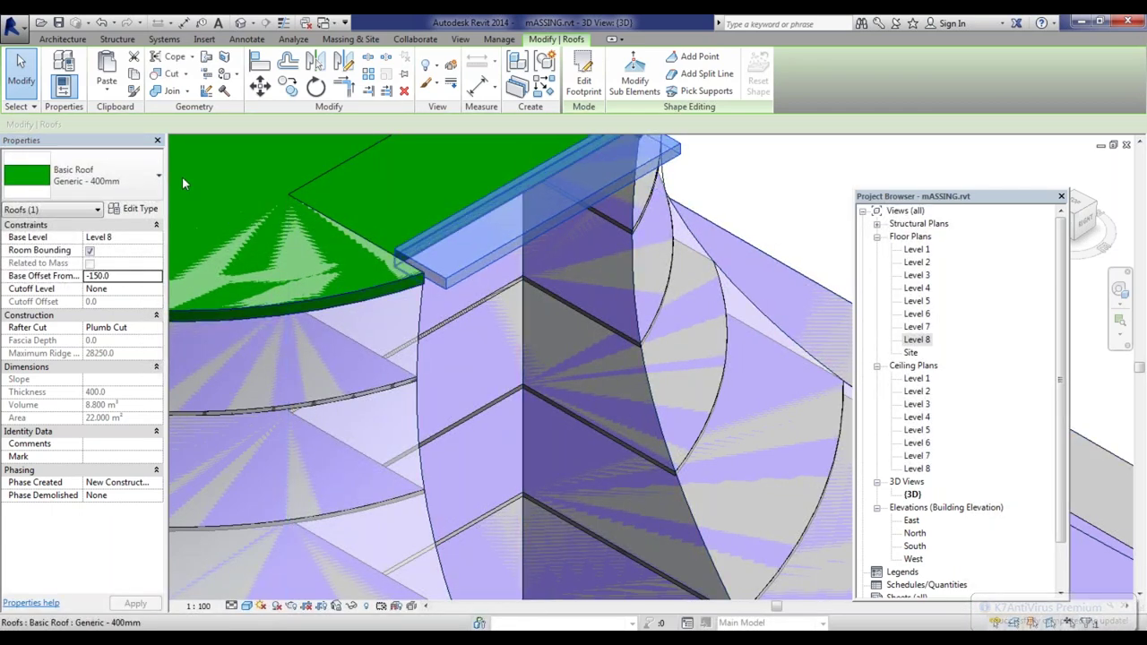
# Step: Change the roof type to Generic - 125mm and orbit to inspect the slab
pyautogui.click(108, 175)
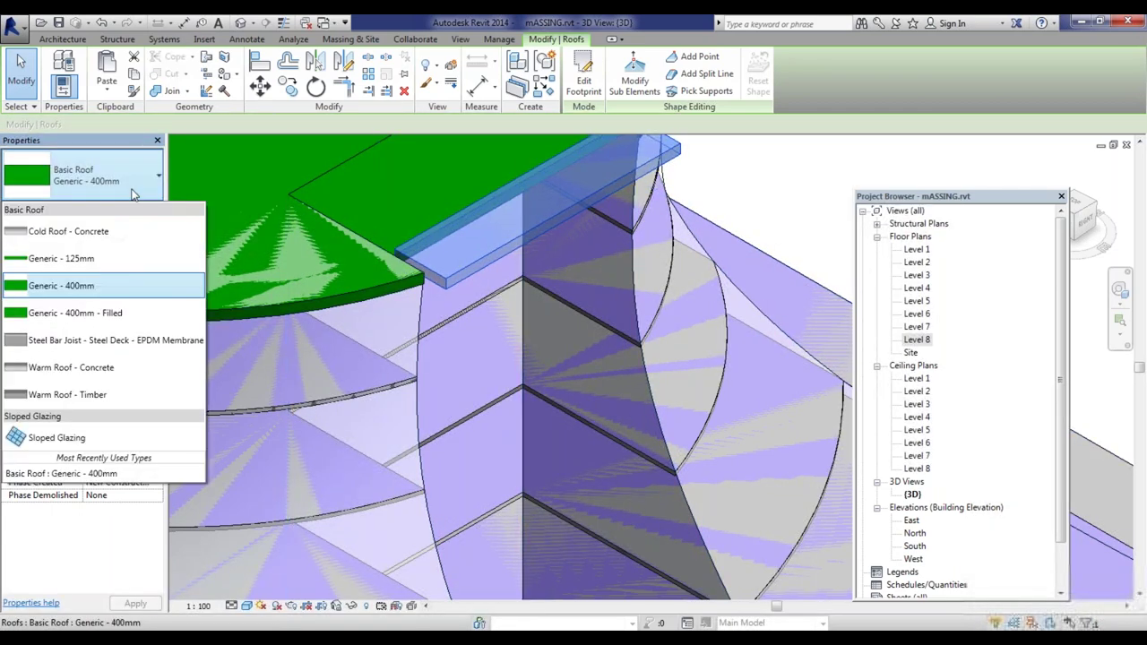
pyautogui.click(111, 260)
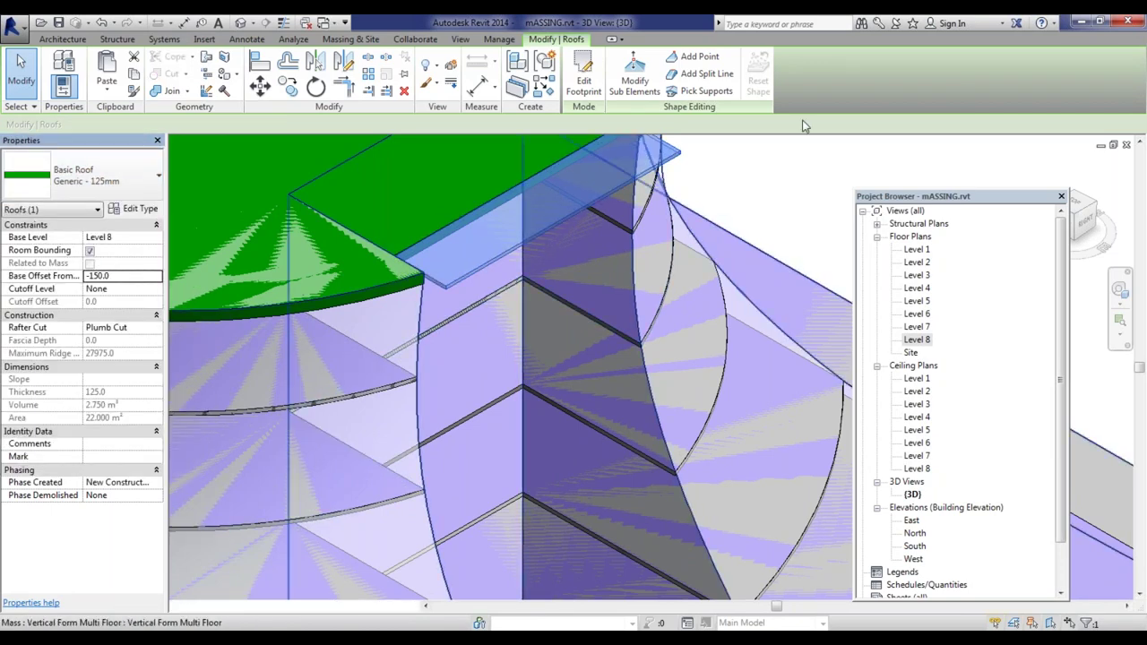
pyautogui.press('Escape')
pyautogui.keyDown('shift'); pyautogui.moveTo(571, 258); pyautogui.dragTo(717, 224, button='middle'); pyautogui.keyUp('shift')
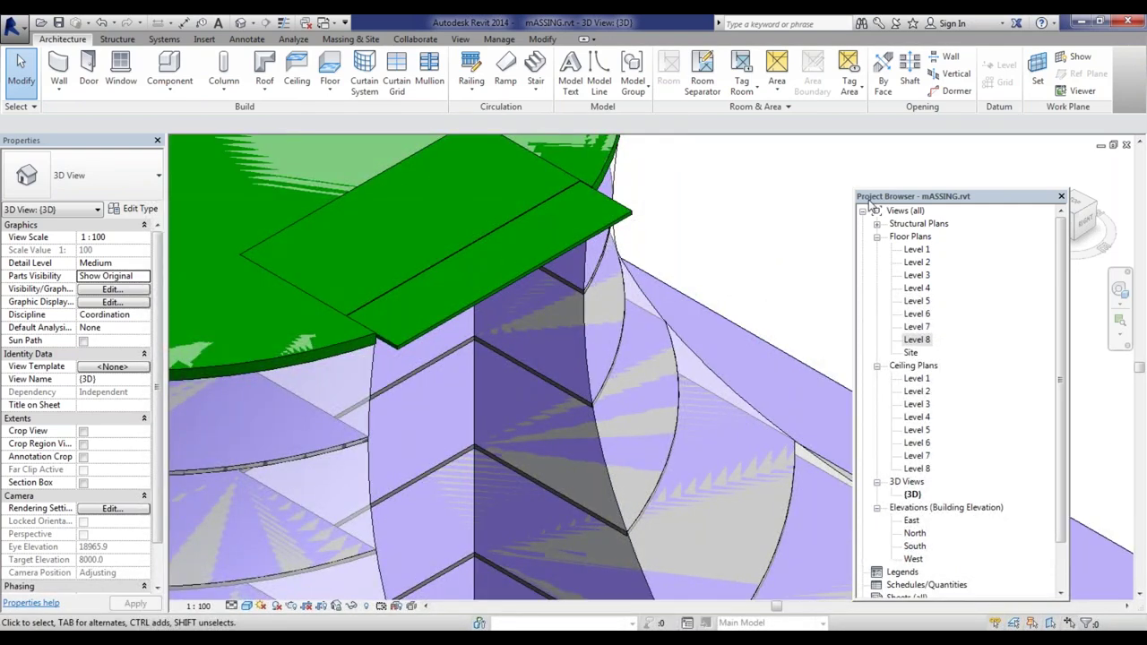
# Step: Orbit and zoom around the roofed mass, then open the Level 7 floor plan
pyautogui.keyDown('shift'); pyautogui.moveTo(655, 199); pyautogui.dragTo(511, 298, button='middle'); pyautogui.keyUp('shift')
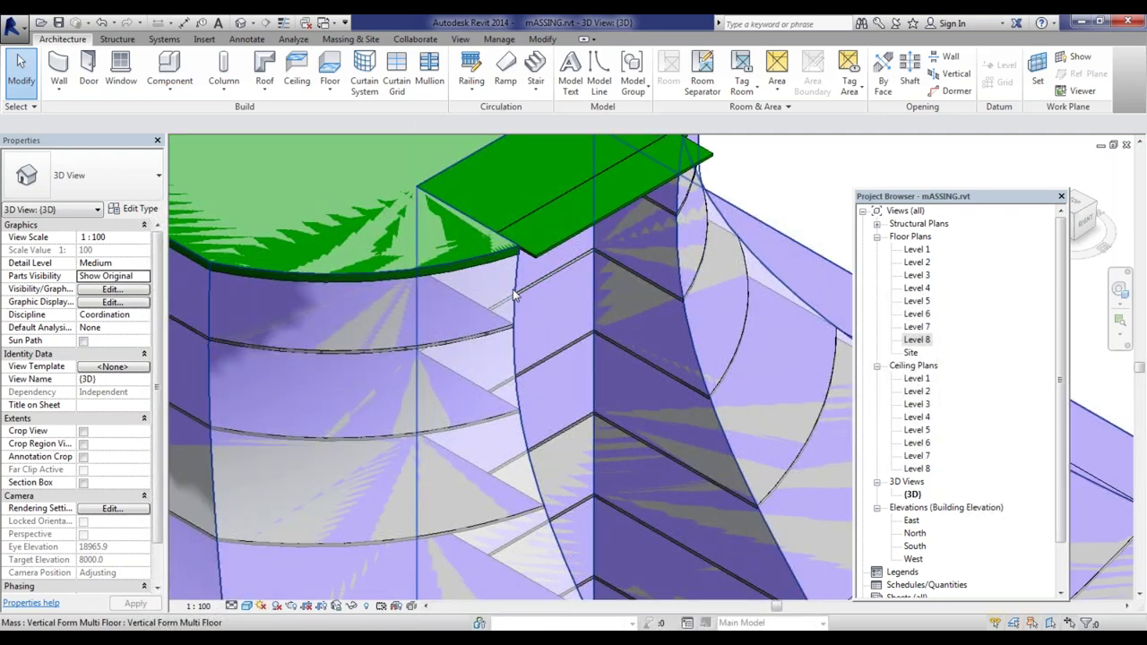
pyautogui.scroll(-2, 522, 283)
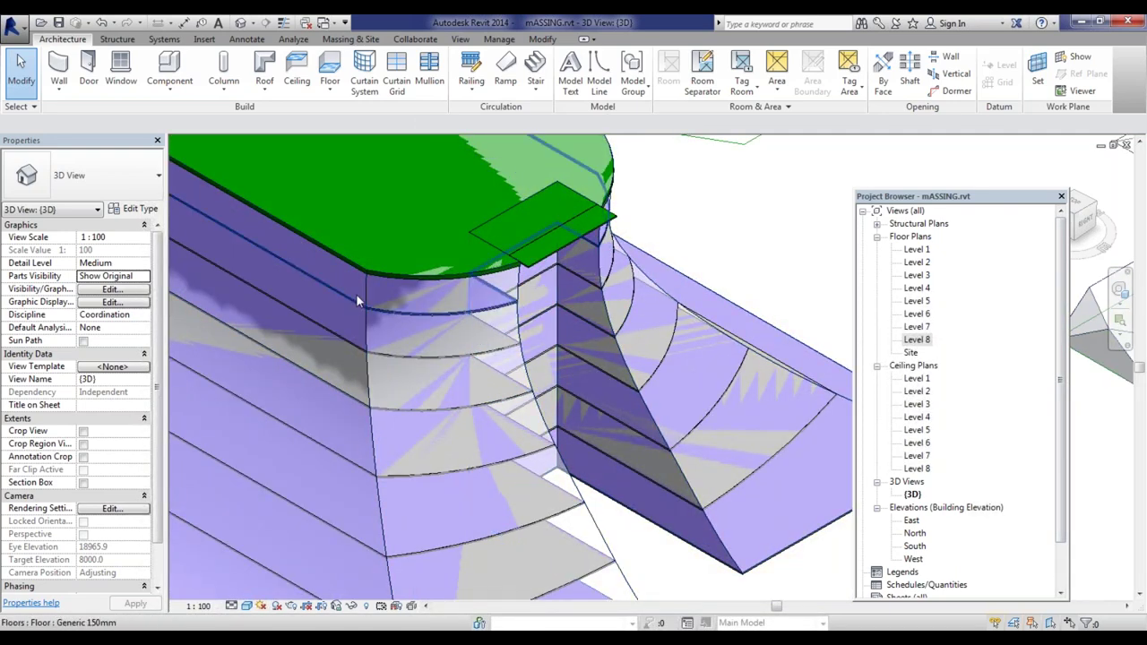
pyautogui.doubleClick(917, 327)
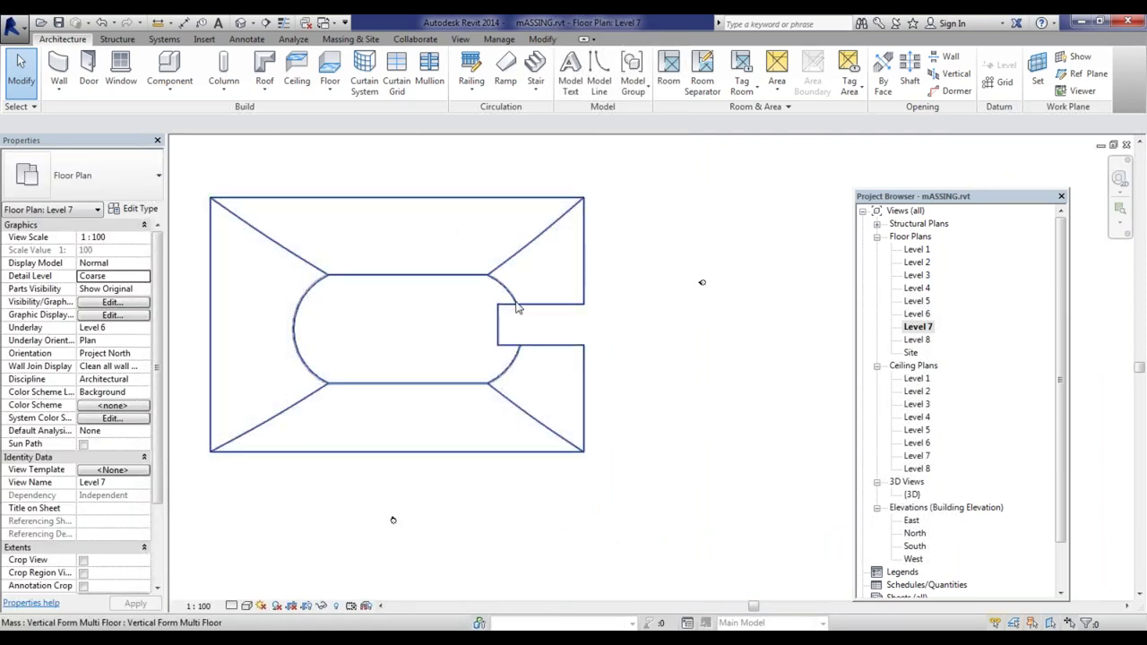
# Step: Open the South elevation view
pyautogui.doubleClick(913, 547)
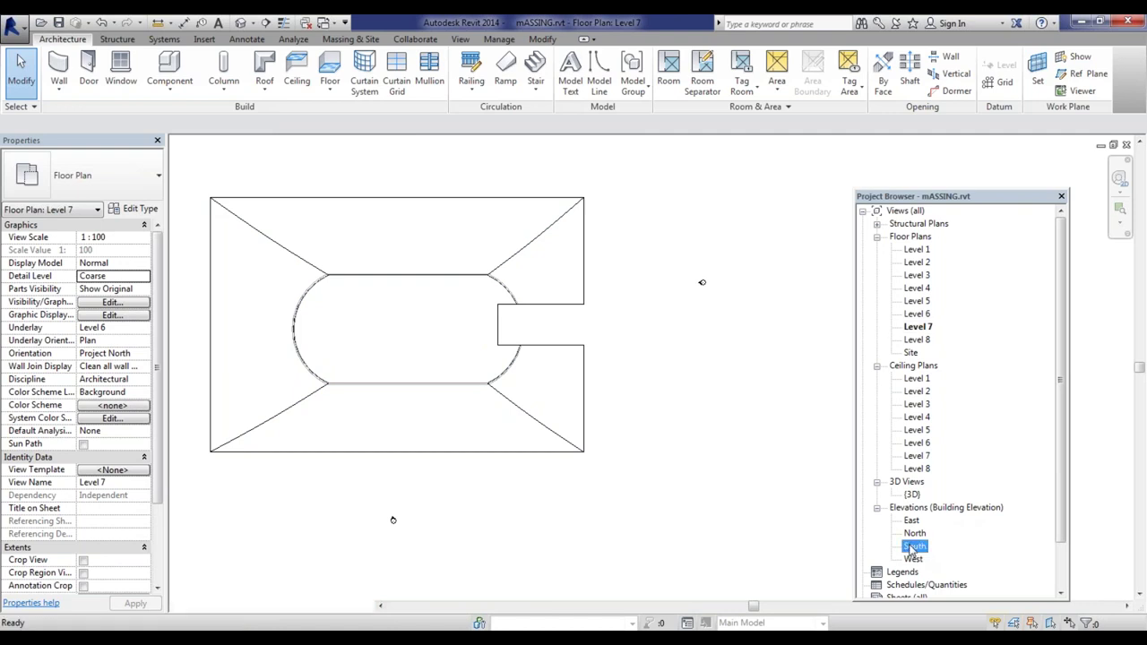
pyautogui.scroll(-3, 589, 367)
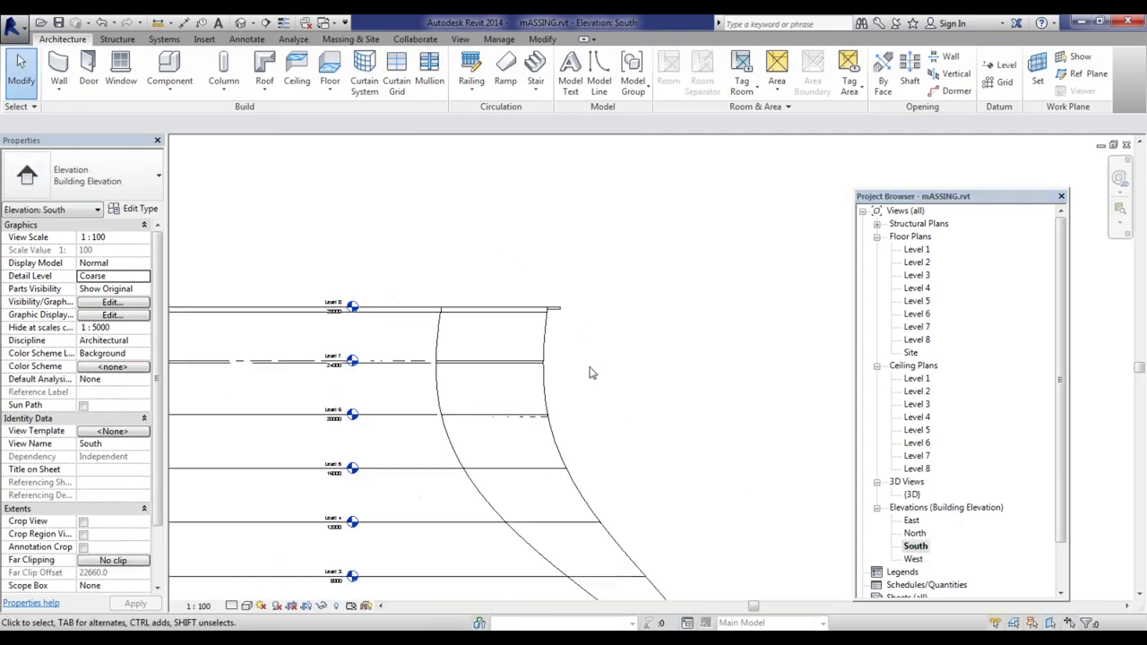
pyautogui.scroll(2, 376, 367)
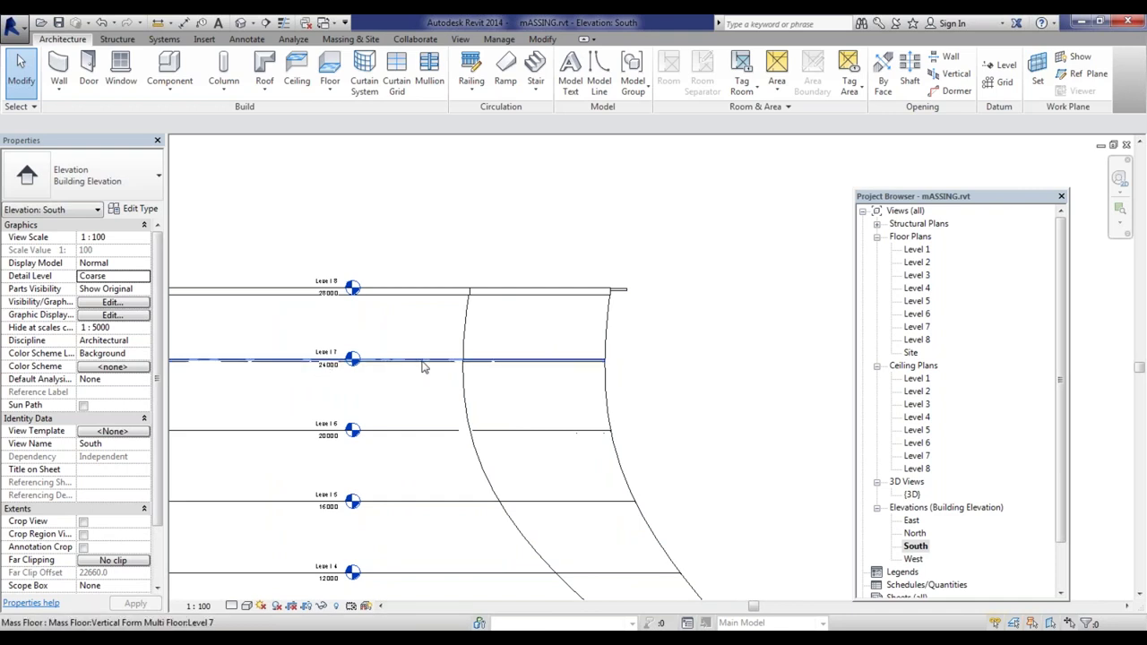
# Step: Open the Level 7 floor plan and review its View Range (1200.0 cut offset) without changes
pyautogui.click(923, 328)
pyautogui.doubleClick(923, 328)
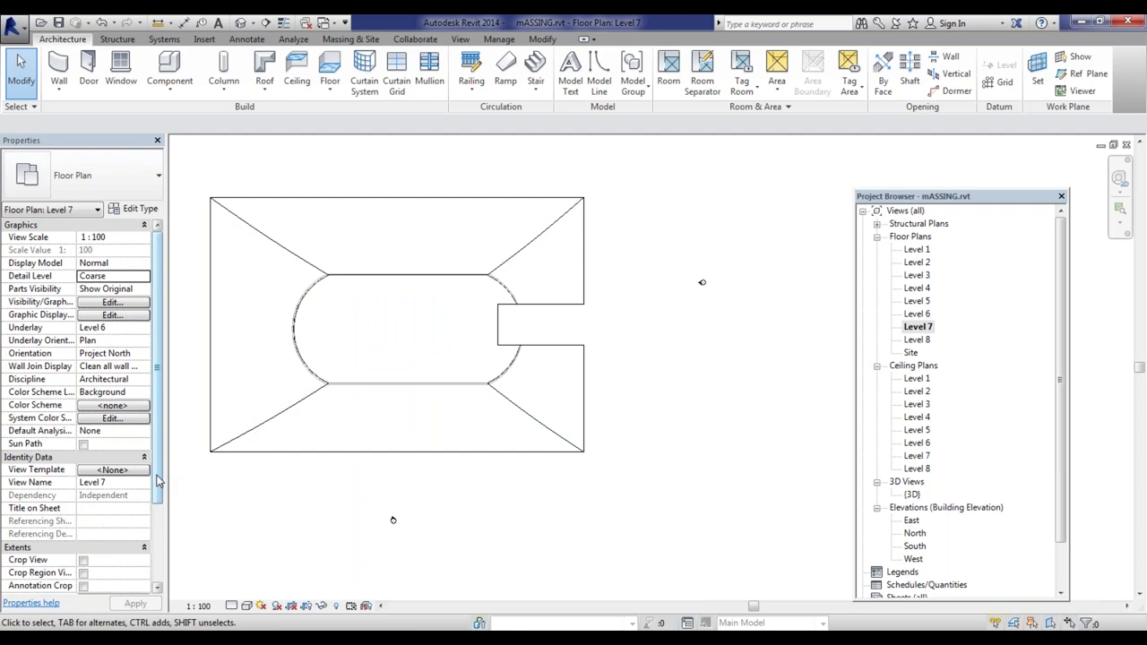
pyautogui.scroll(-3, 158, 481)
pyautogui.click(112, 547)
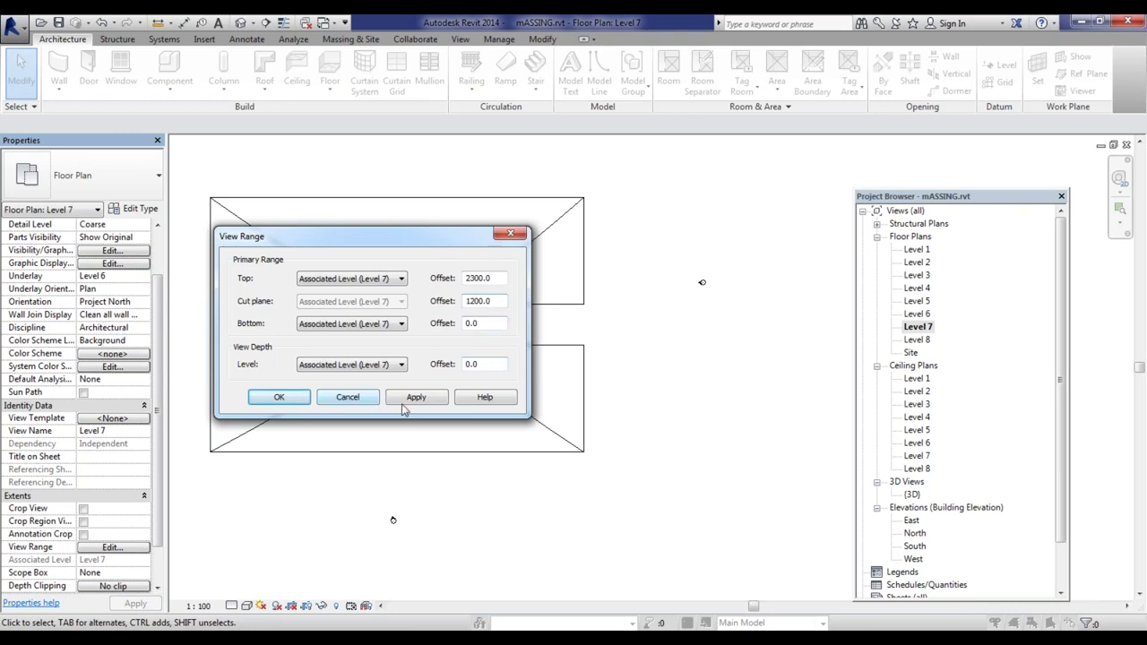
pyautogui.click(348, 397)
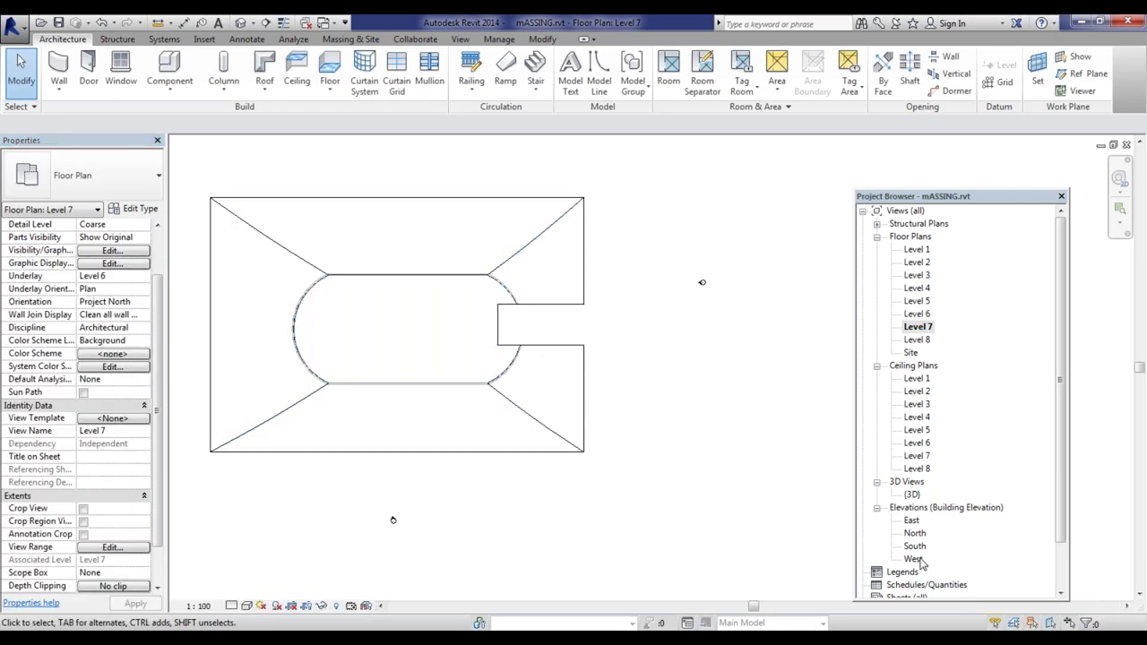
pyautogui.doubleClick(914, 546)
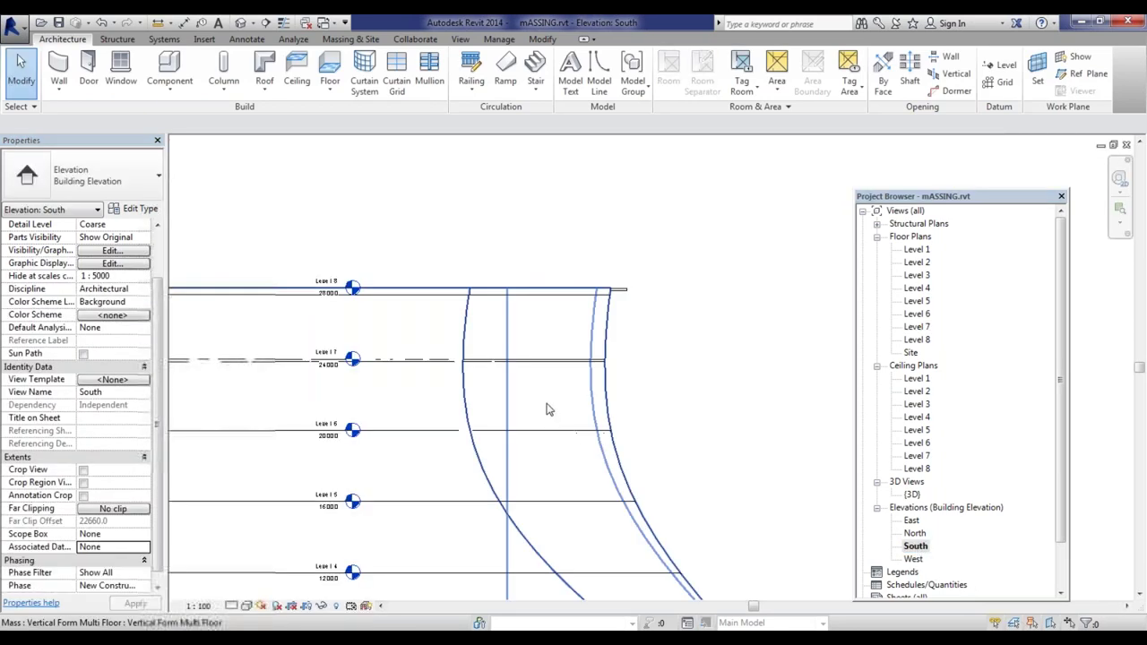
pyautogui.scroll(5, 458, 341)
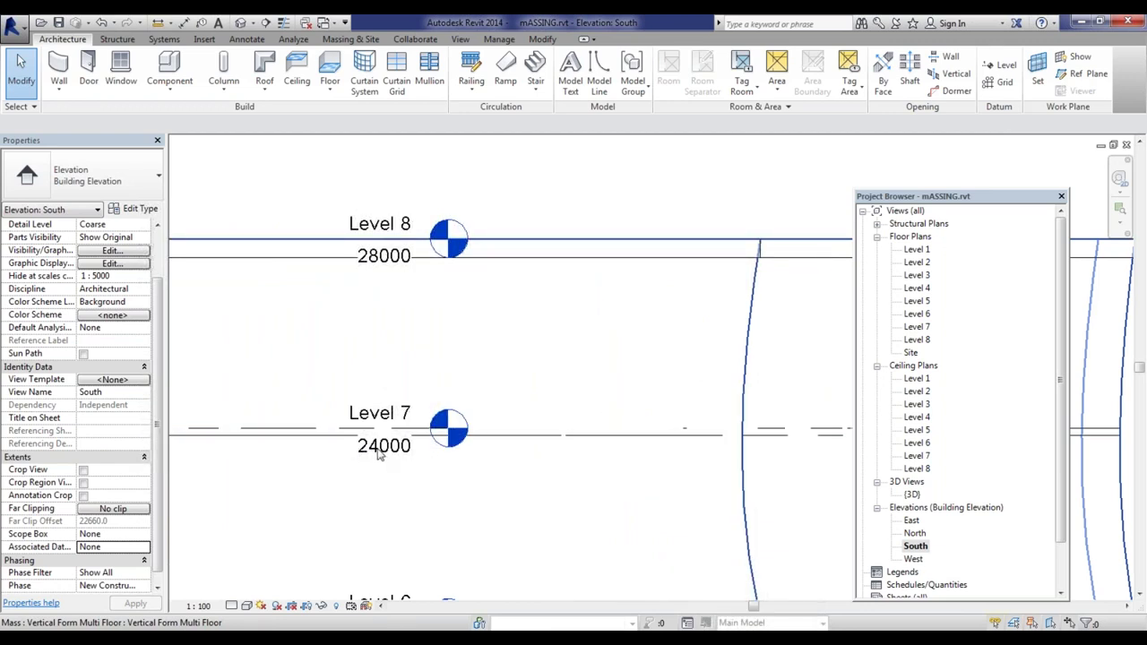
pyautogui.scroll(3, 380, 455)
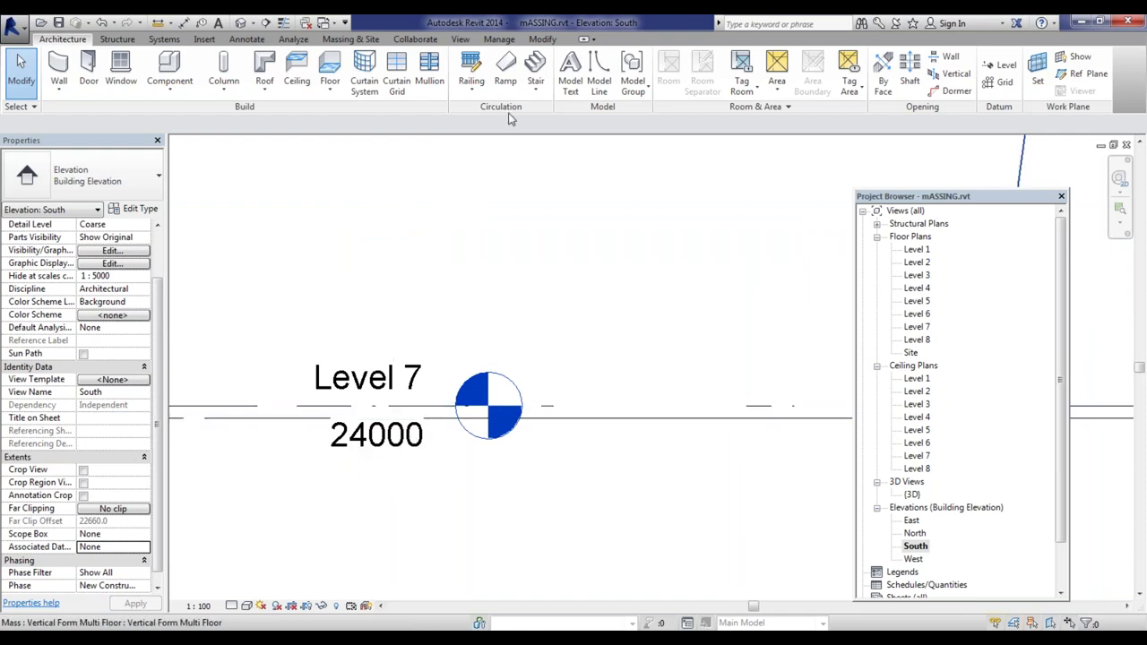
pyautogui.click(598, 72)
pyautogui.press('Escape')
pyautogui.scroll(-4, 313, 390)
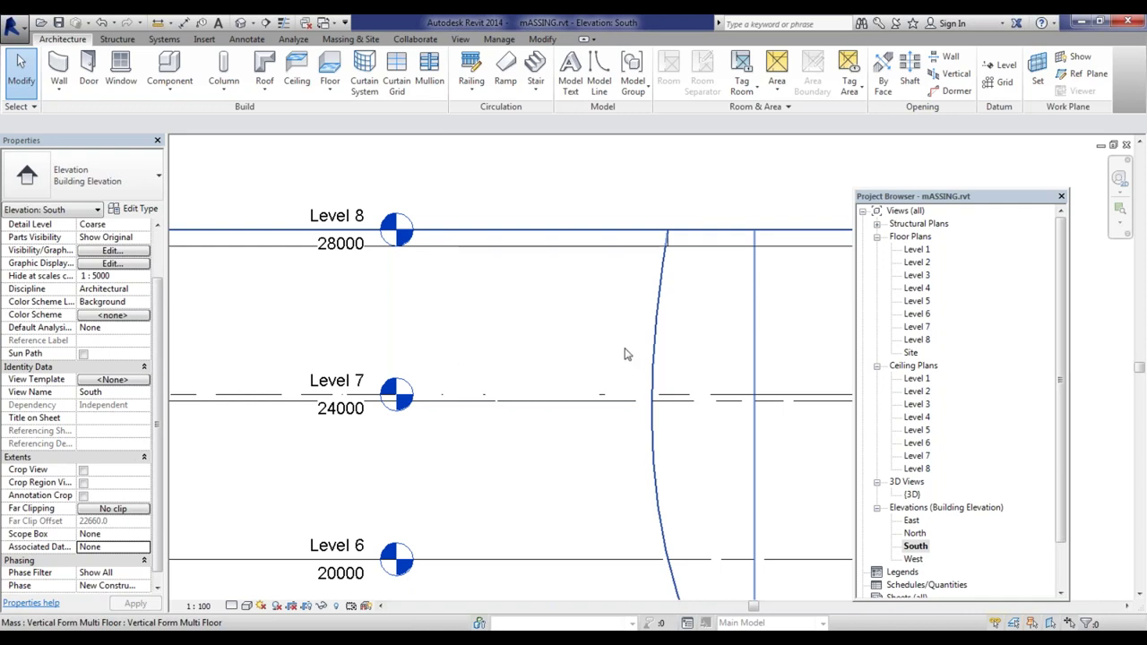
pyautogui.scroll(-2, 428, 382)
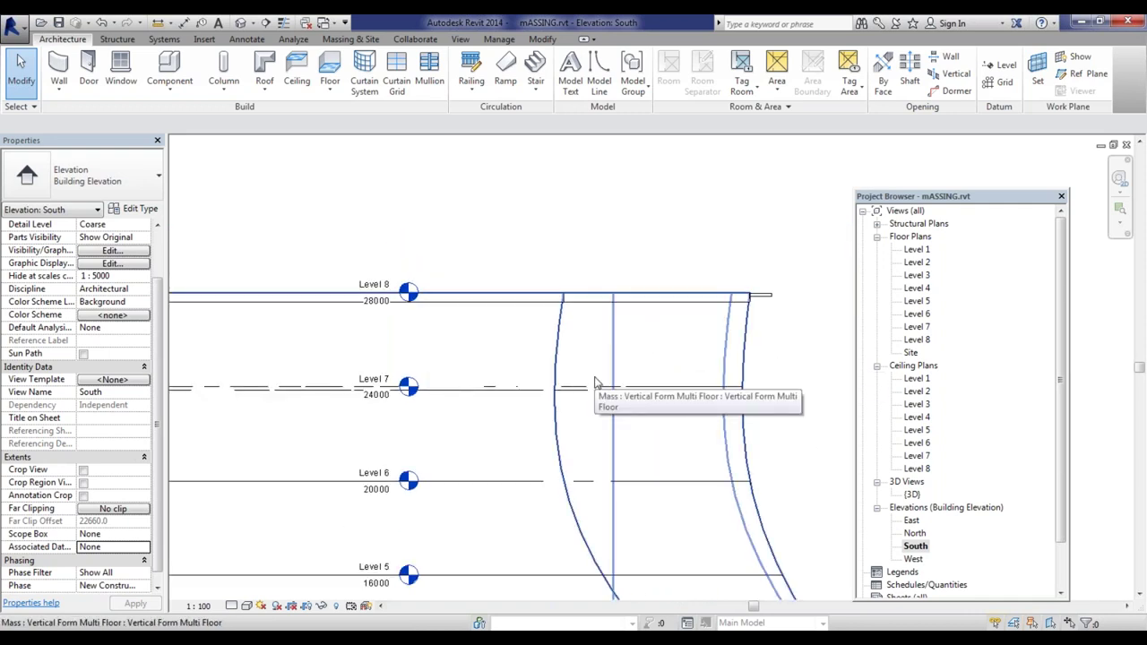
pyautogui.scroll(2, 436, 385)
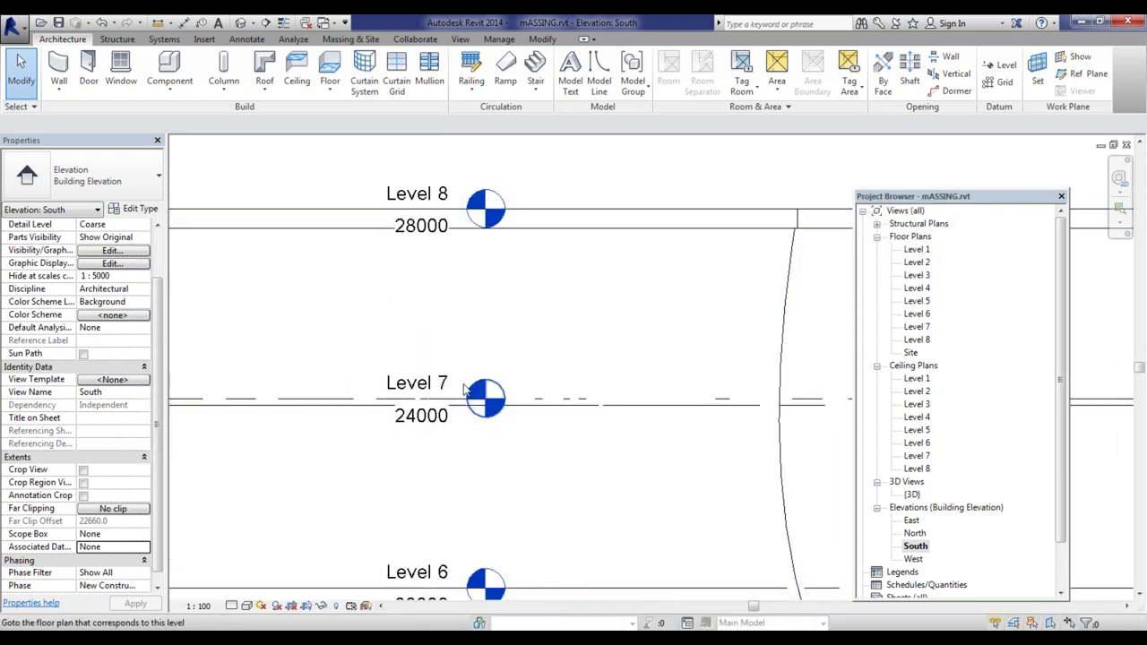
pyautogui.scroll(-2, 428, 351)
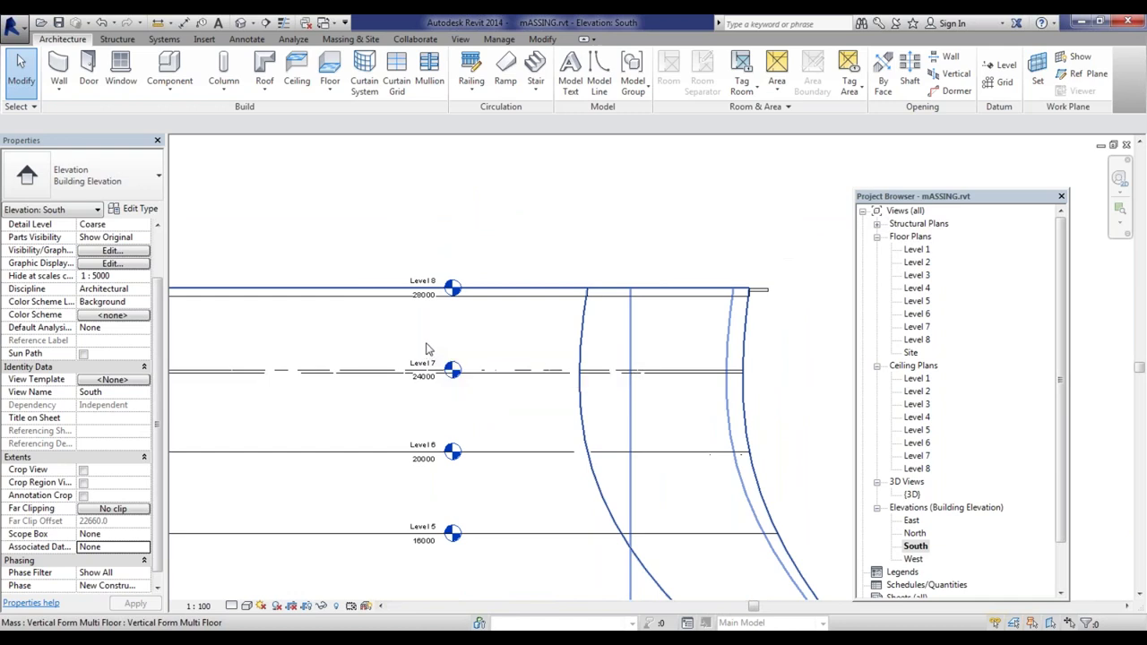
pyautogui.scroll(1, 427, 350)
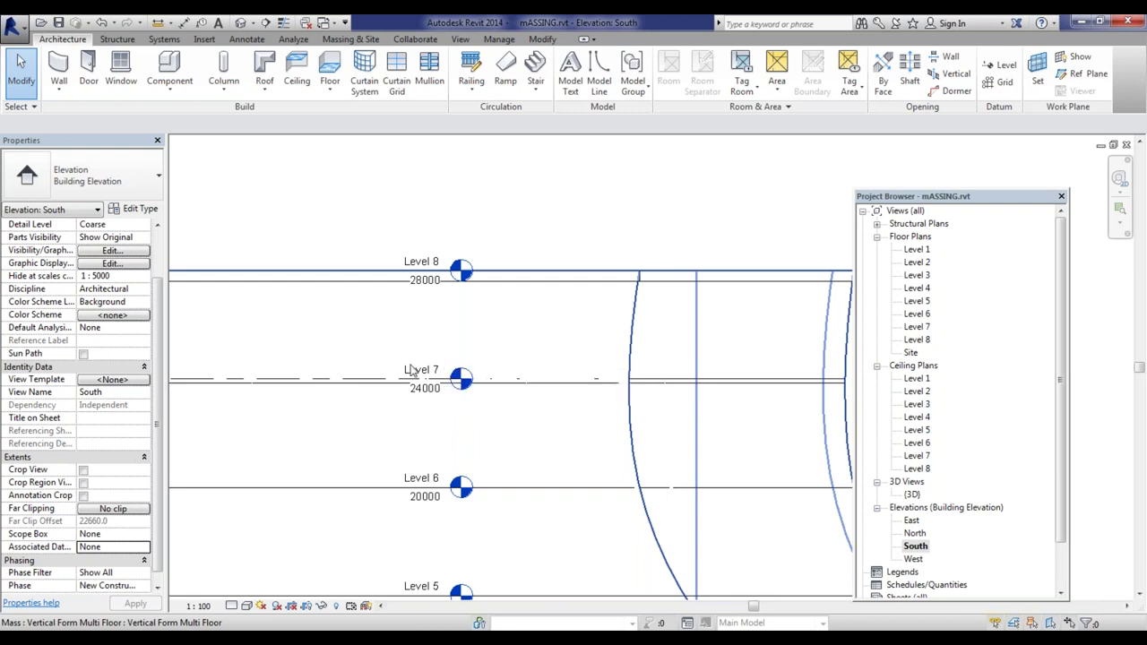
pyautogui.scroll(-2, 412, 370)
pyautogui.scroll(3, 416, 359)
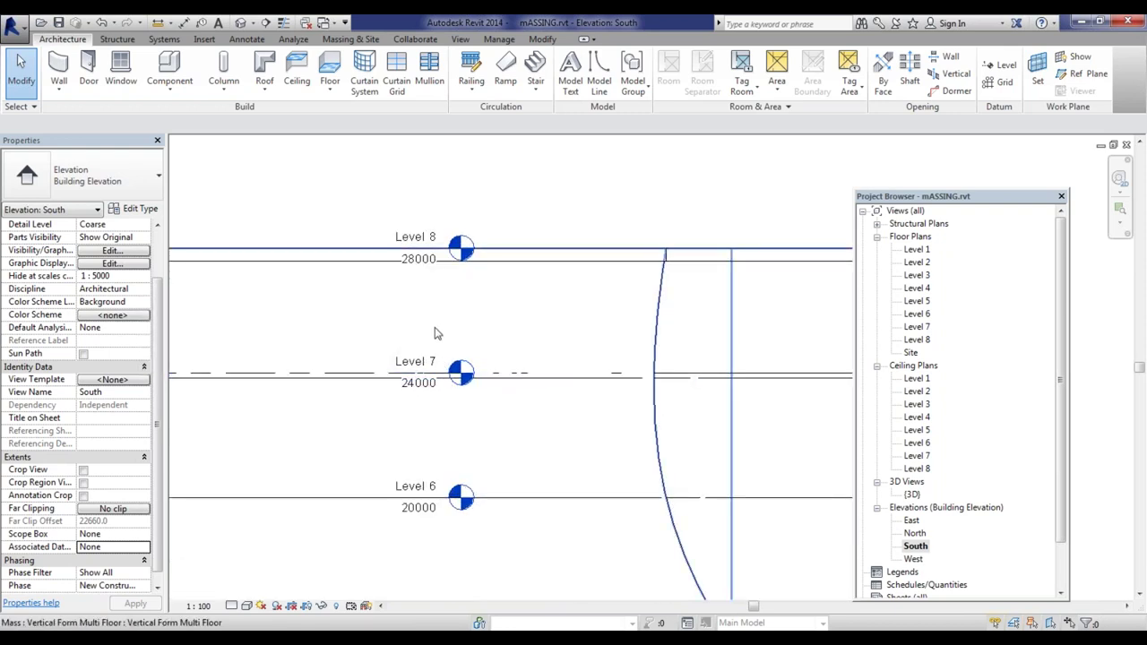
pyautogui.scroll(-2, 437, 333)
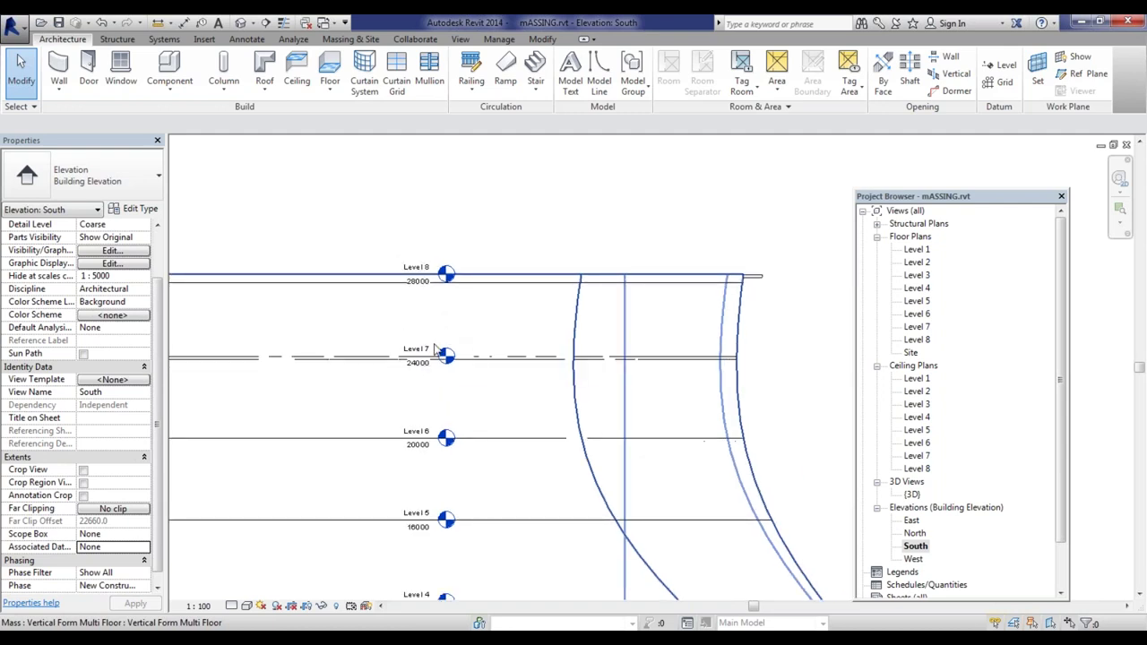
pyautogui.scroll(2, 434, 351)
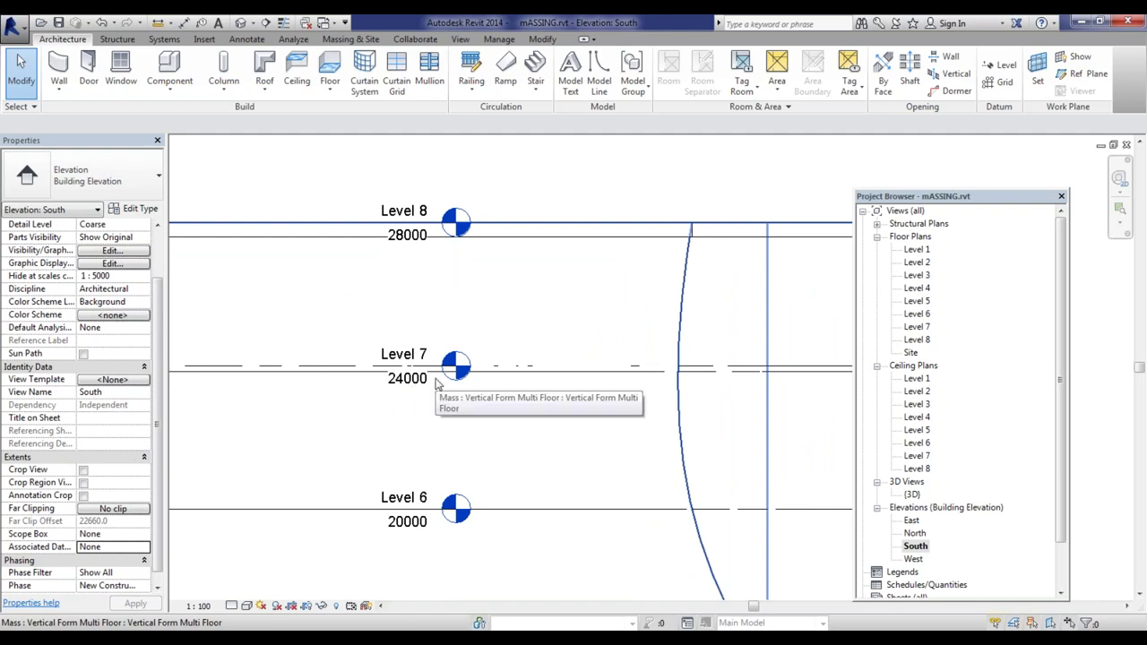
pyautogui.scroll(3, 430, 378)
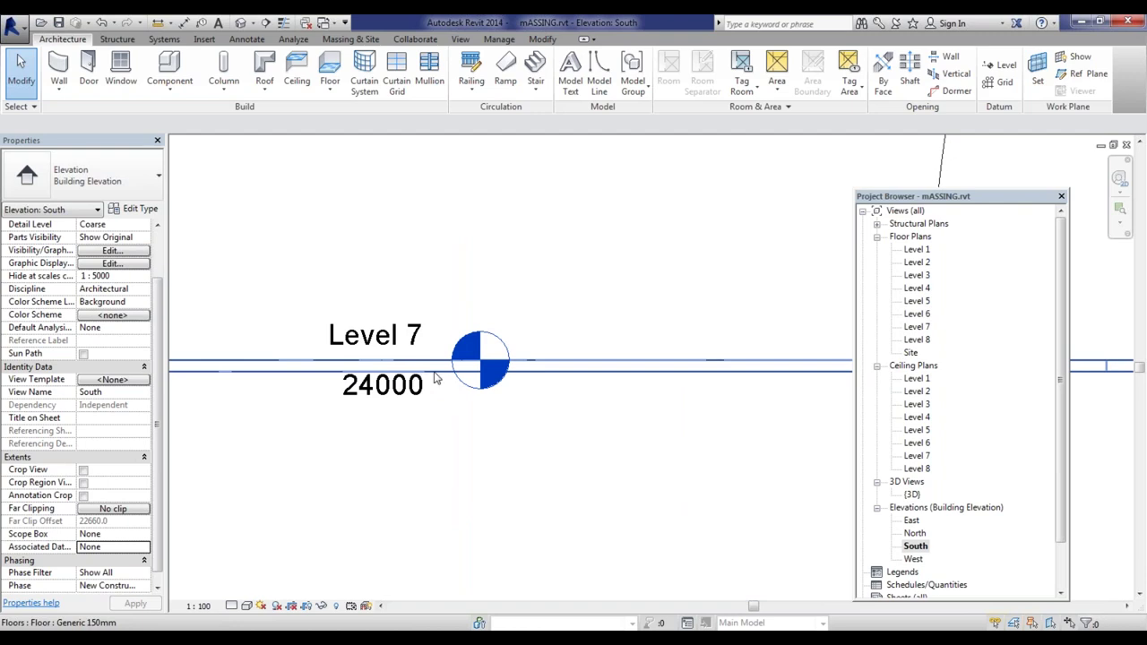
pyautogui.scroll(-2, 435, 378)
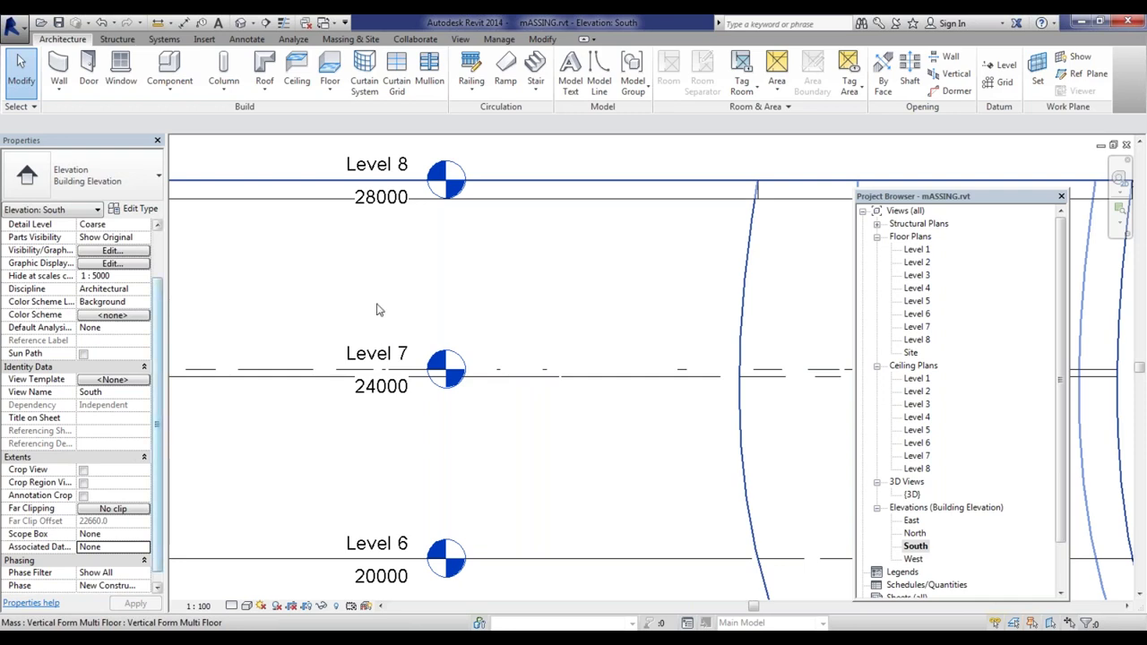
# Step: Switch from the Level 7 plan to the Level 1 floor plan via the Project Browser
pyautogui.doubleClick(923, 329)
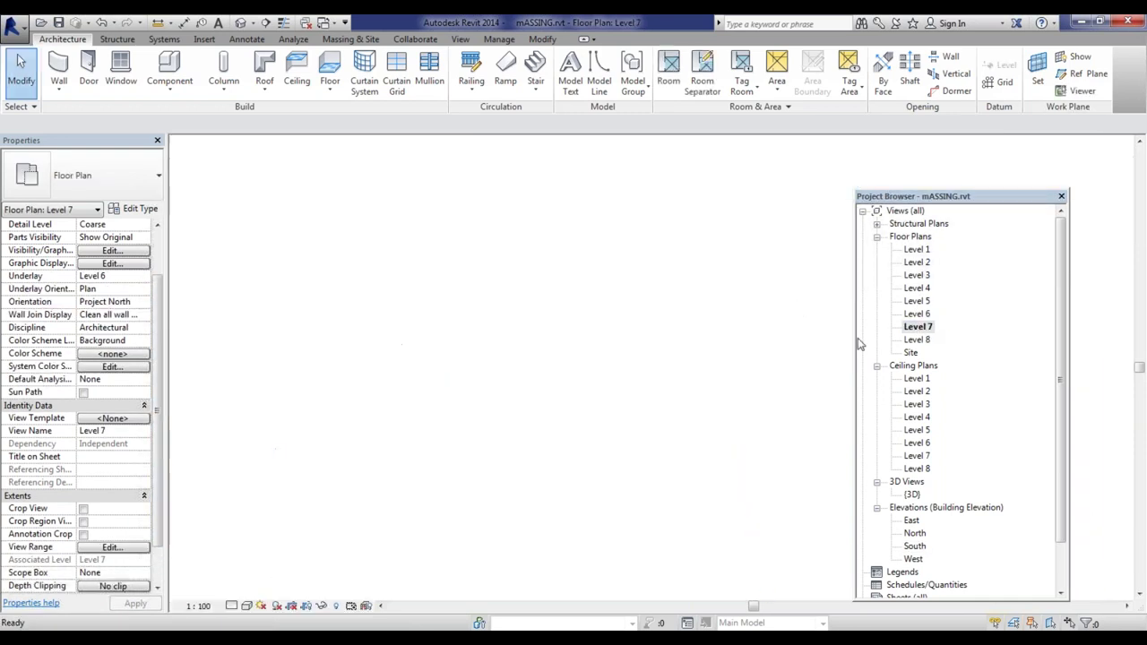
pyautogui.scroll(4, 484, 322)
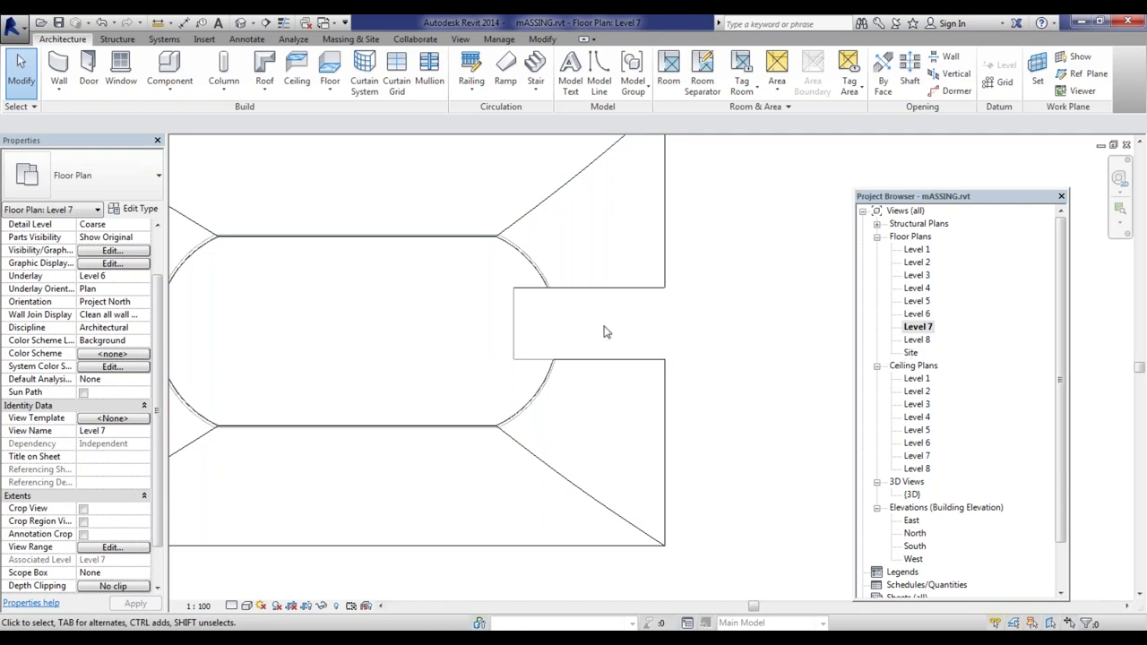
pyautogui.click(918, 252)
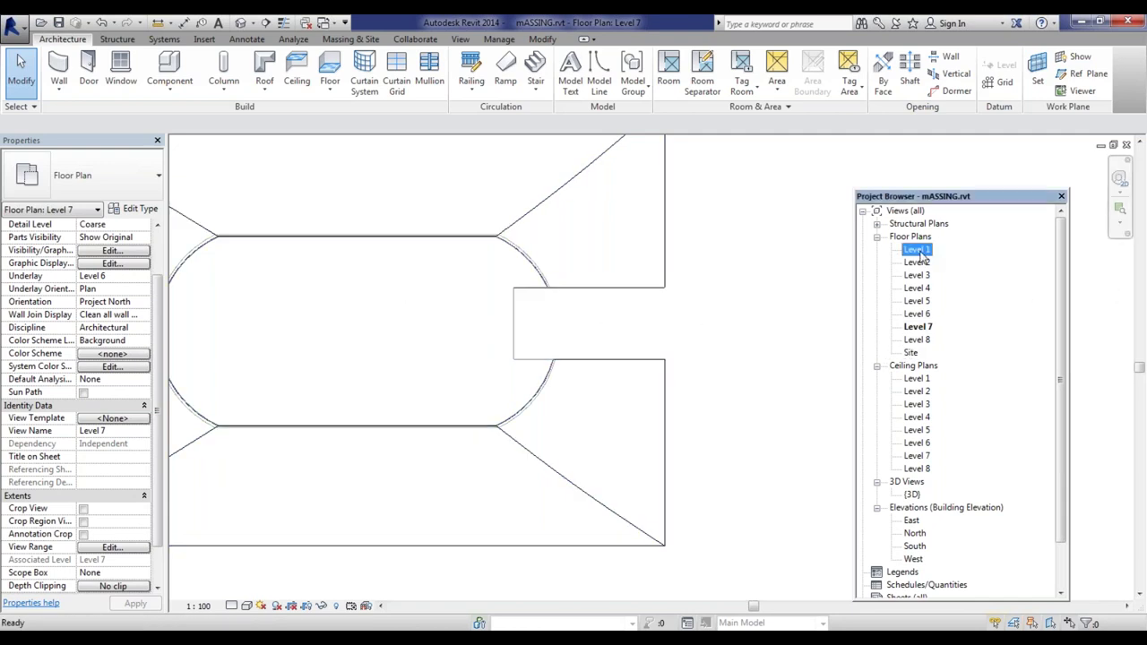
pyautogui.doubleClick(917, 251)
pyautogui.scroll(3, 423, 343)
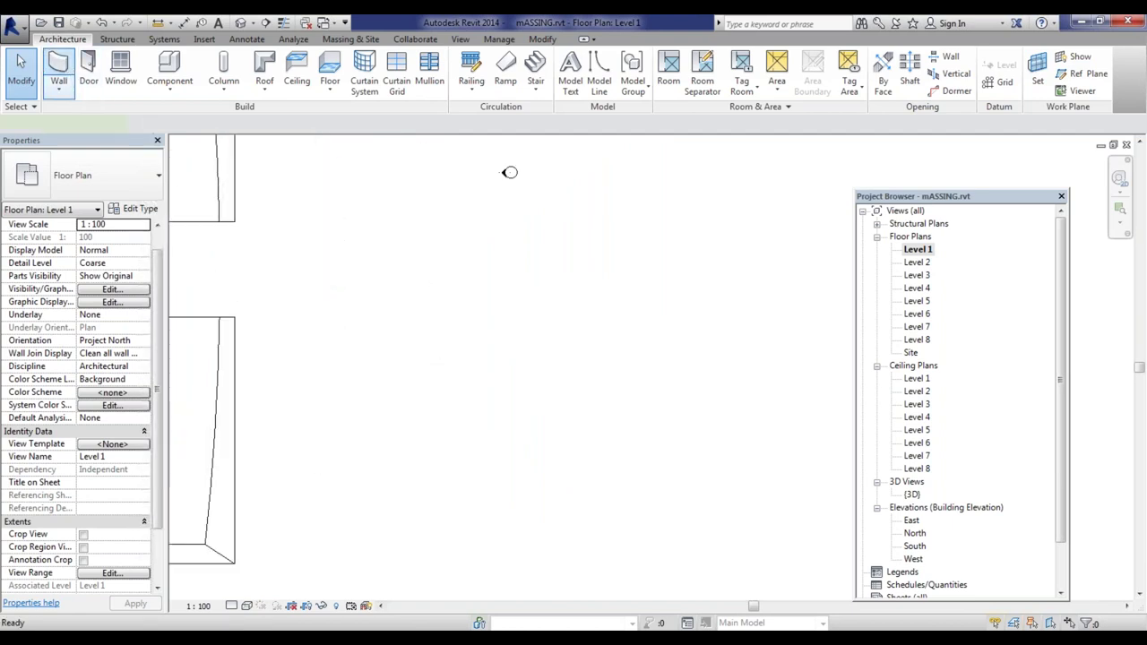
# Step: Draw a closed rectangle of four walls on Level 1
pyautogui.click(59, 71)
pyautogui.click(413, 326)
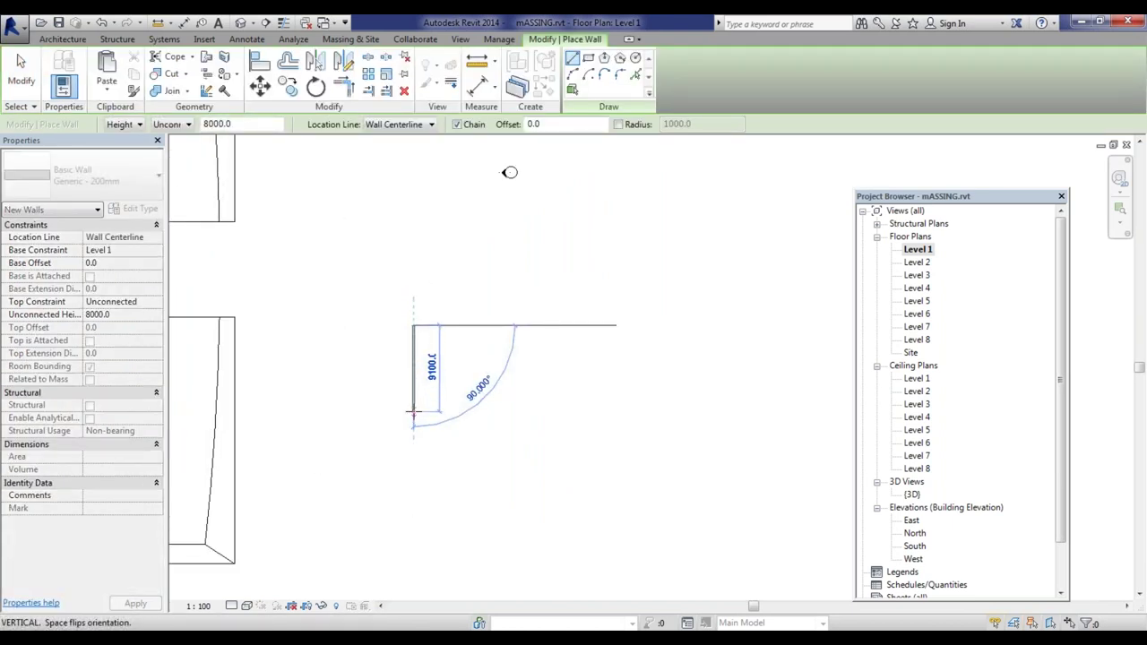
pyautogui.scroll(2, 414, 365)
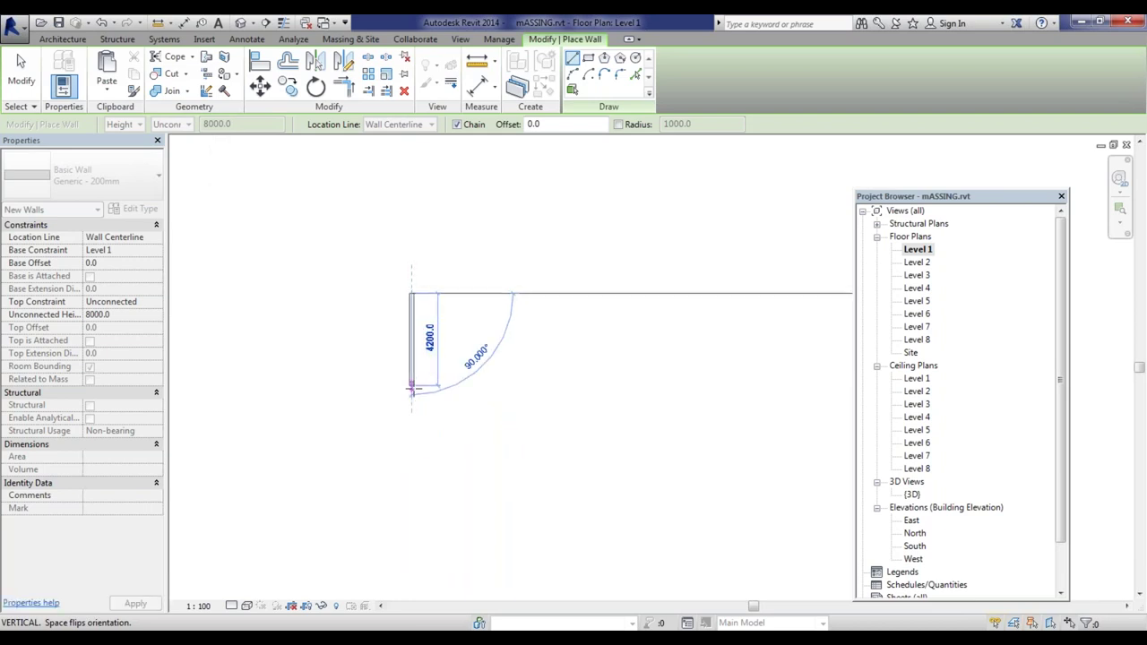
pyautogui.click(413, 391)
pyautogui.click(564, 390)
pyautogui.click(564, 293)
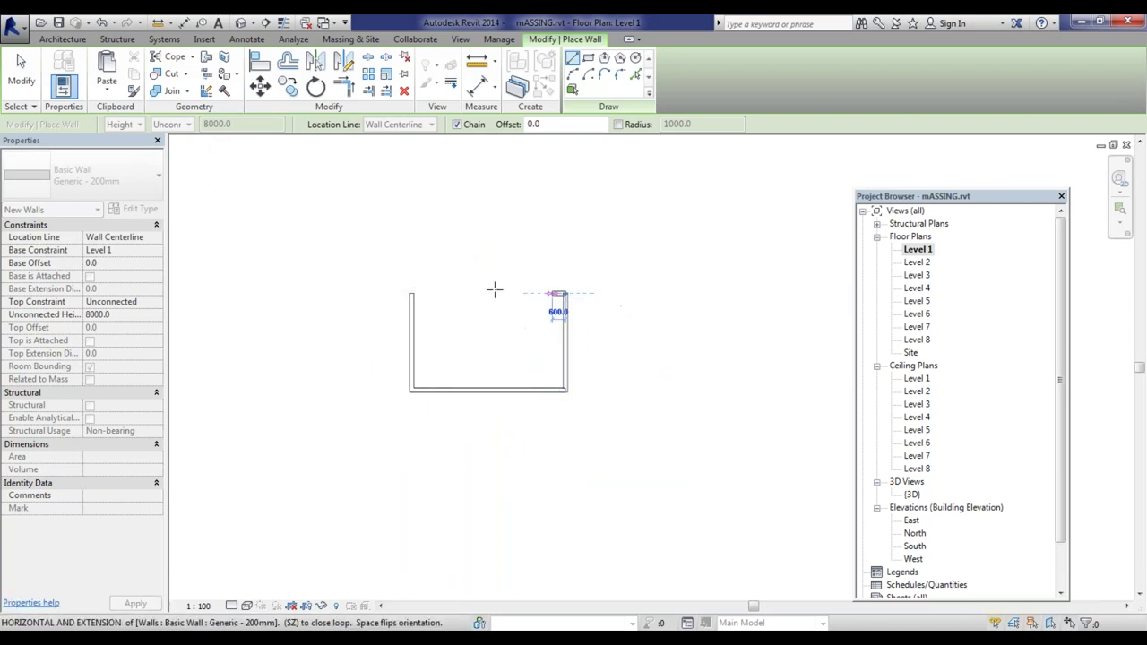
pyautogui.click(411, 292)
pyautogui.press('Escape')
pyautogui.press('Escape')
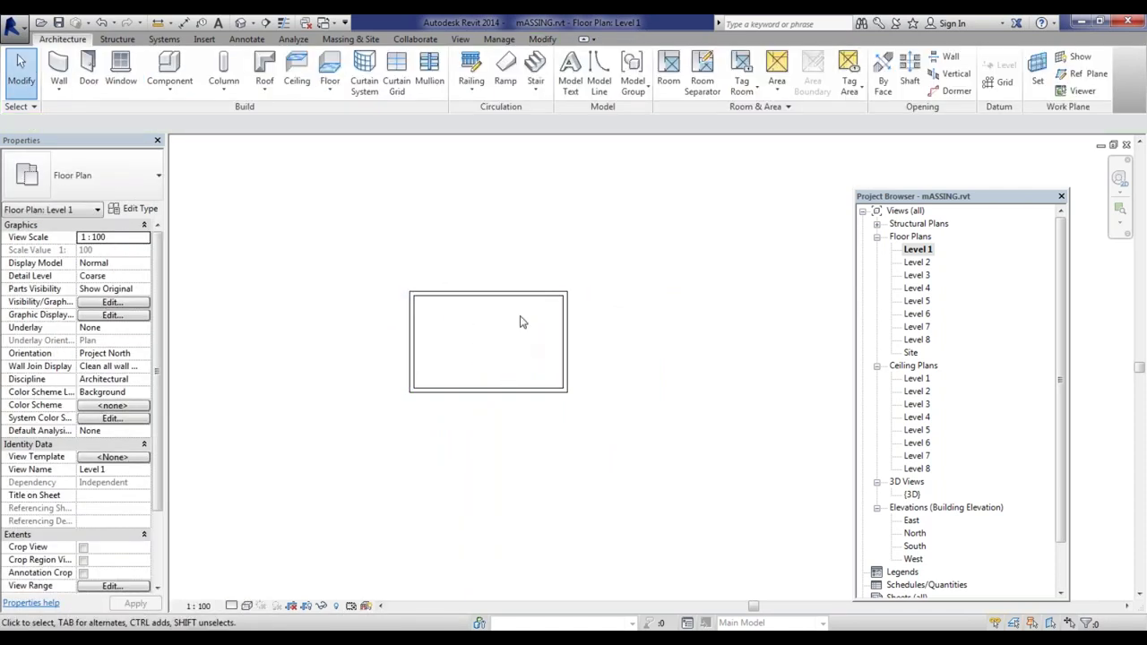
# Step: Place an M_Single-Flush 0915 x 2134mm door near the top wall's right end using DR
pyautogui.click(502, 295)
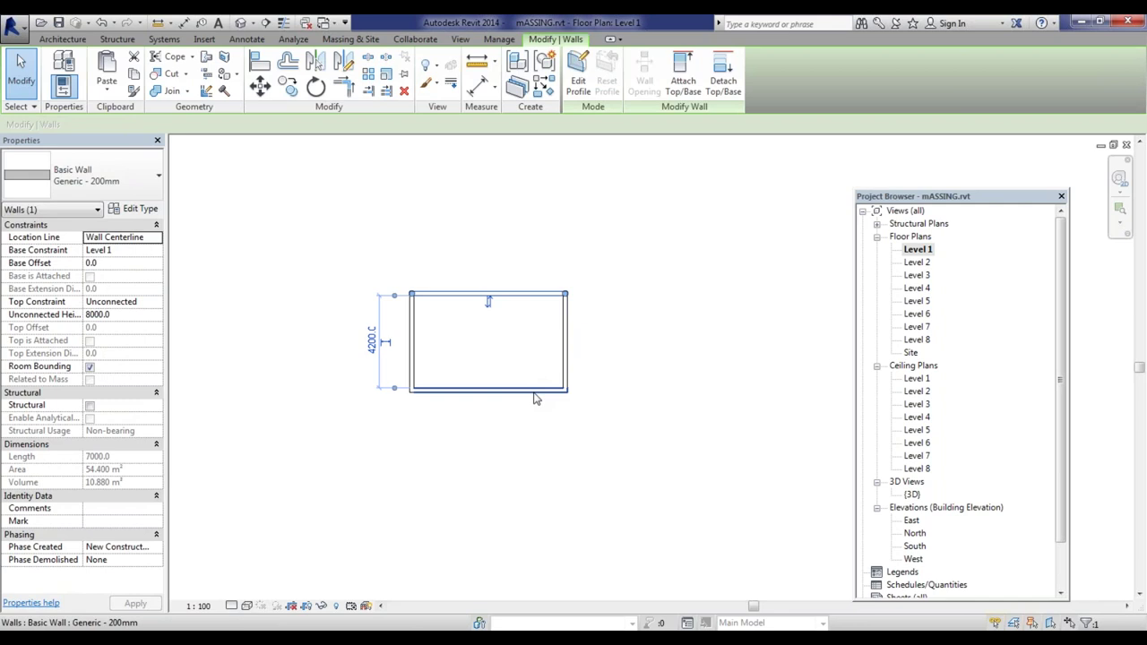
pyautogui.press('d')
pyautogui.press('r')
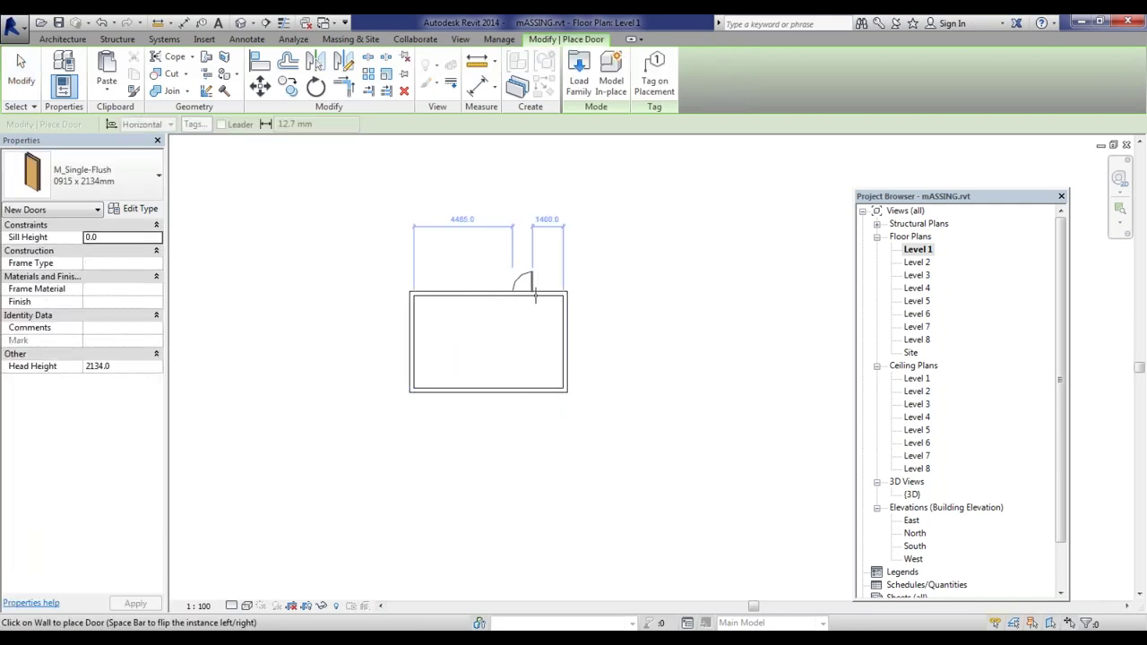
pyautogui.click(543, 298)
pyautogui.press('Escape')
pyautogui.press('Escape')
# Step: Check the new door's position by selecting it, then clear the selection
pyautogui.click(542, 310)
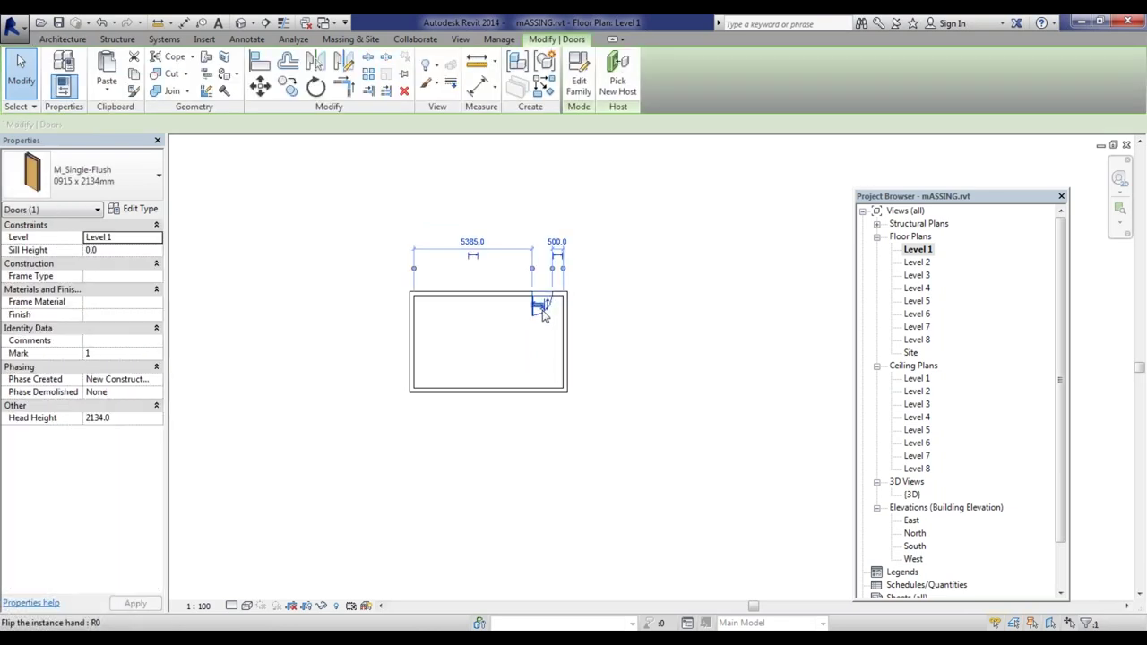
pyautogui.scroll(5, 555, 305)
pyautogui.press('Escape')
pyautogui.click(497, 307)
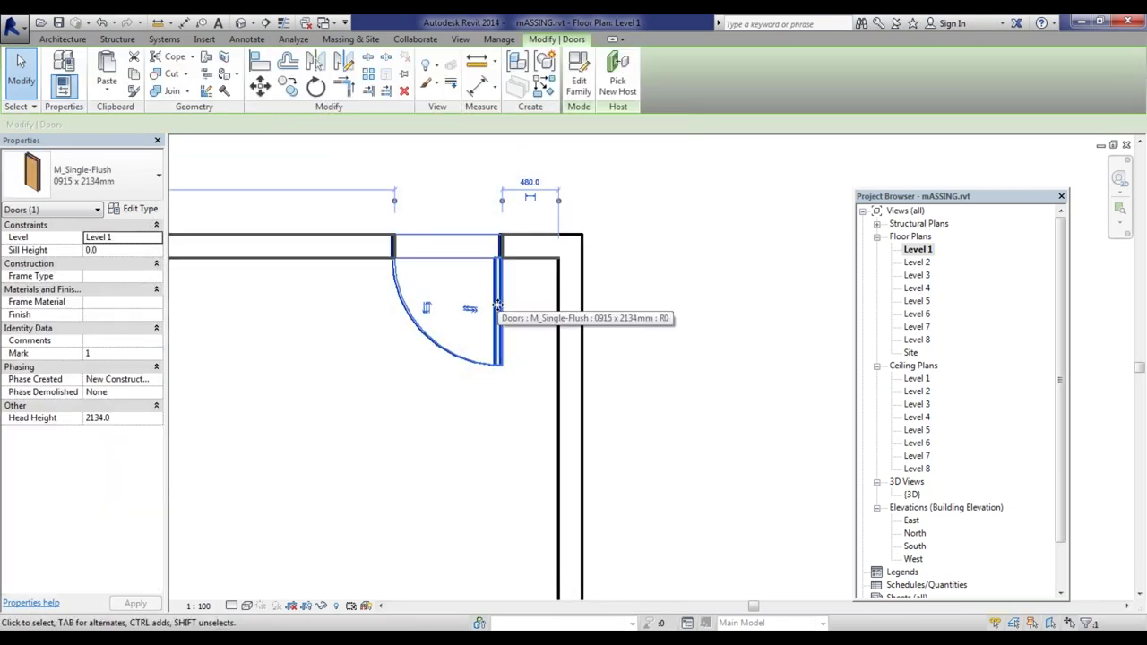
pyautogui.scroll(-4, 542, 327)
pyautogui.press('Escape')
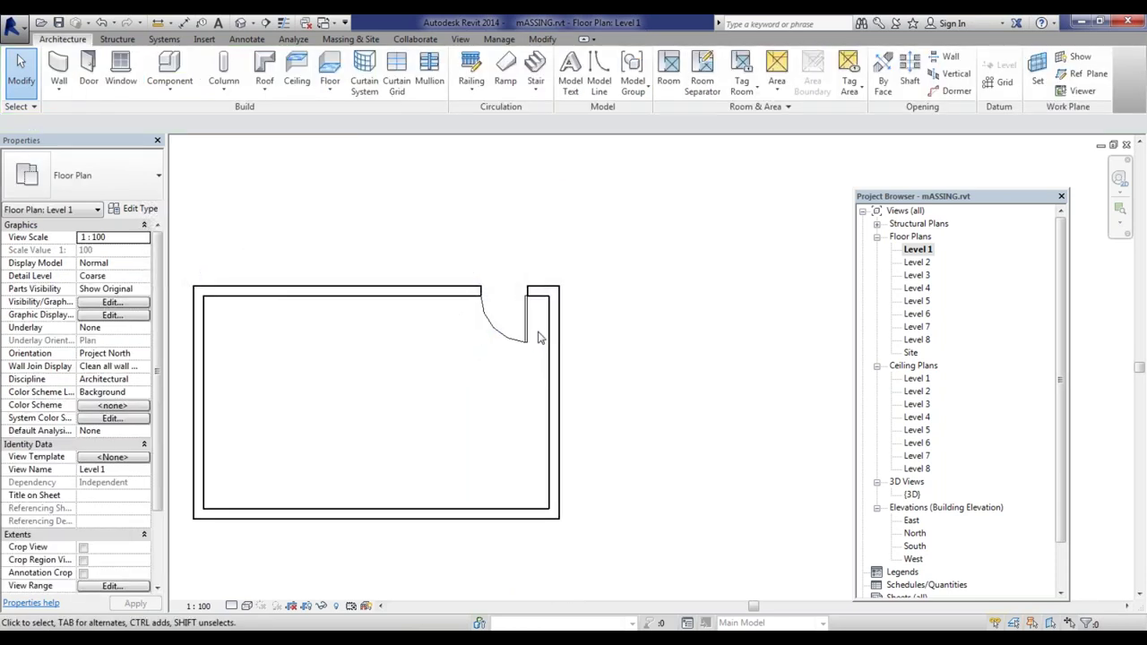
# Step: Place an M_Fixed 0406 x 0610mm window (WN) in the top wall just left of the door
pyautogui.press('w')
pyautogui.press('n')
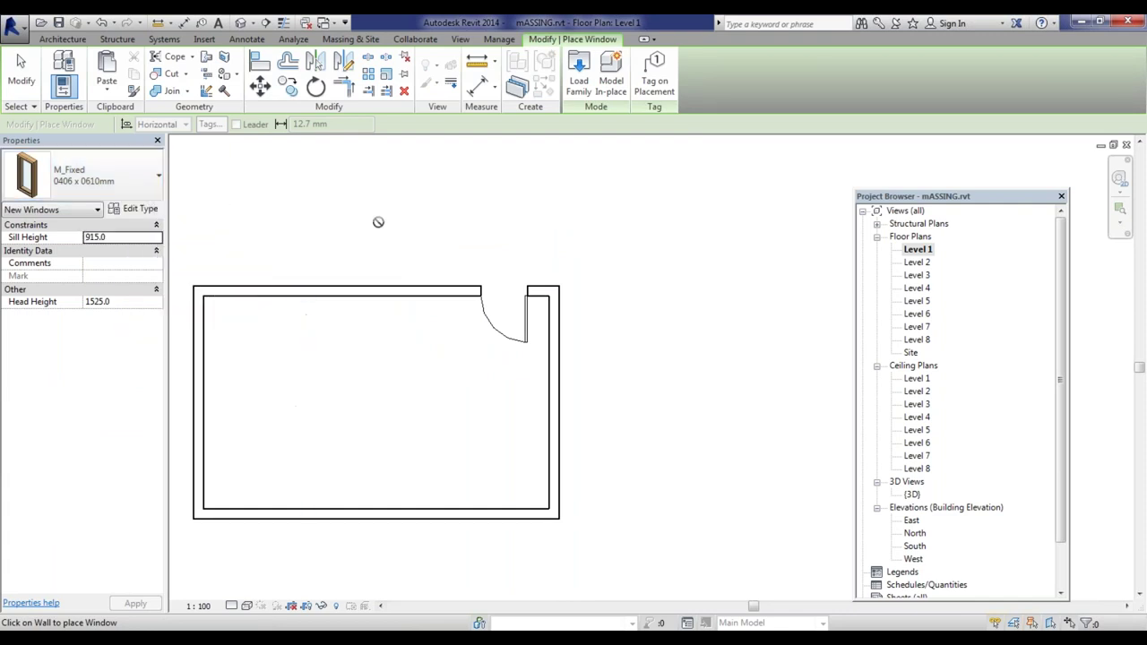
pyautogui.scroll(2, 419, 279)
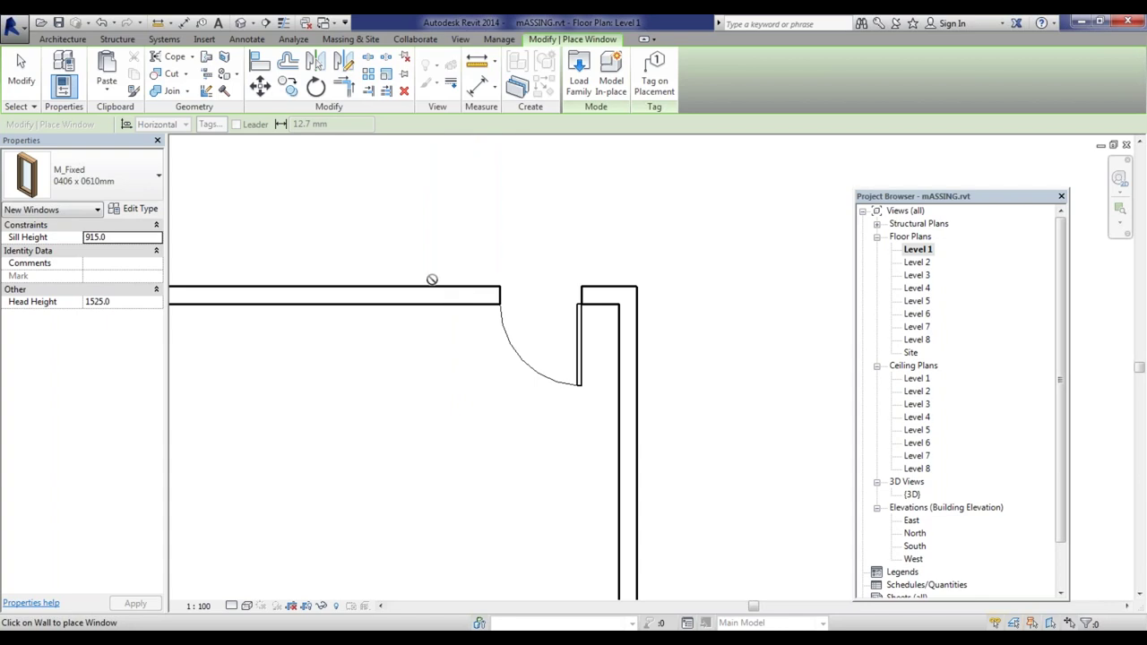
pyautogui.click(435, 294)
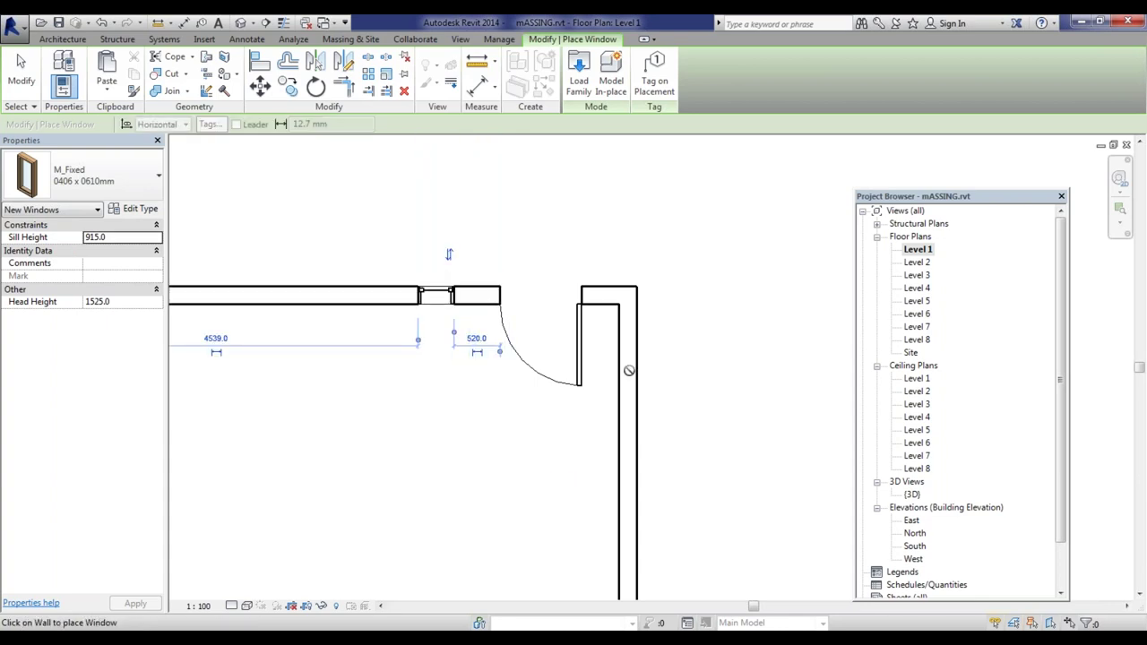
pyautogui.scroll(-3, 616, 305)
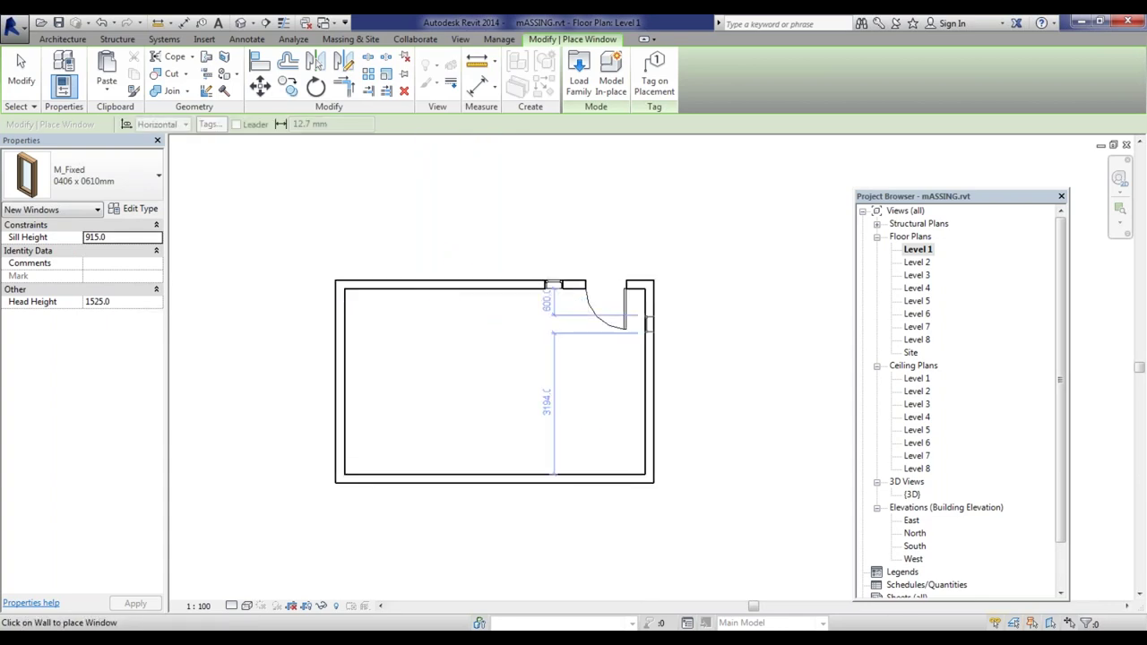
pyautogui.scroll(3, 551, 300)
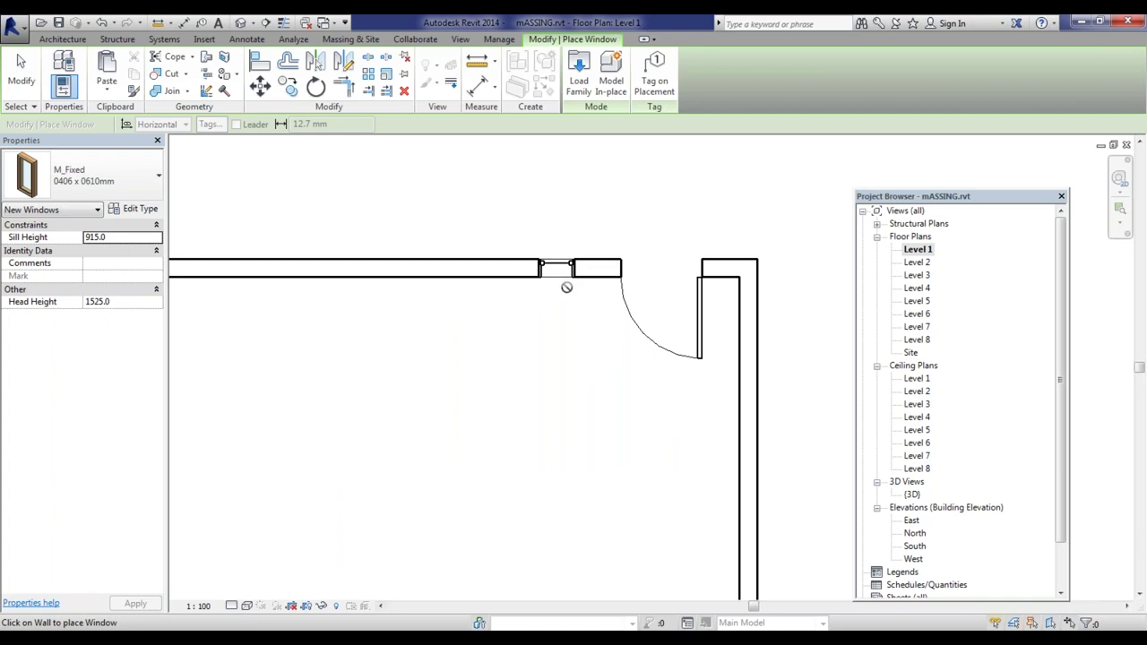
pyautogui.scroll(-4, 566, 287)
pyautogui.click(20, 67)
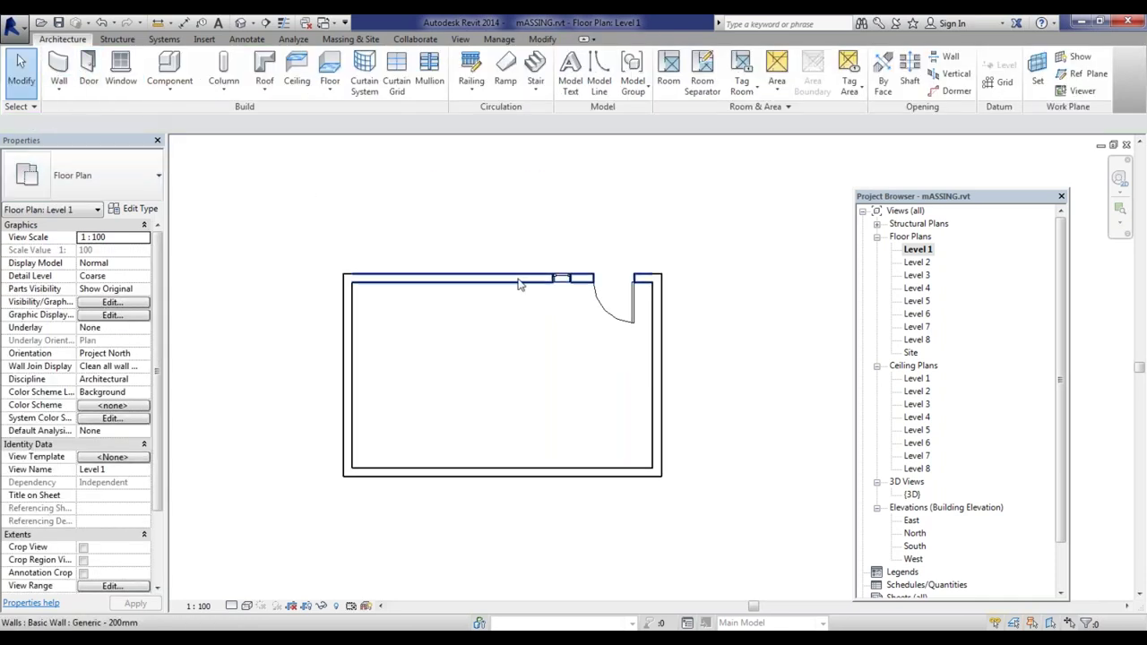
pyautogui.scroll(3, 518, 285)
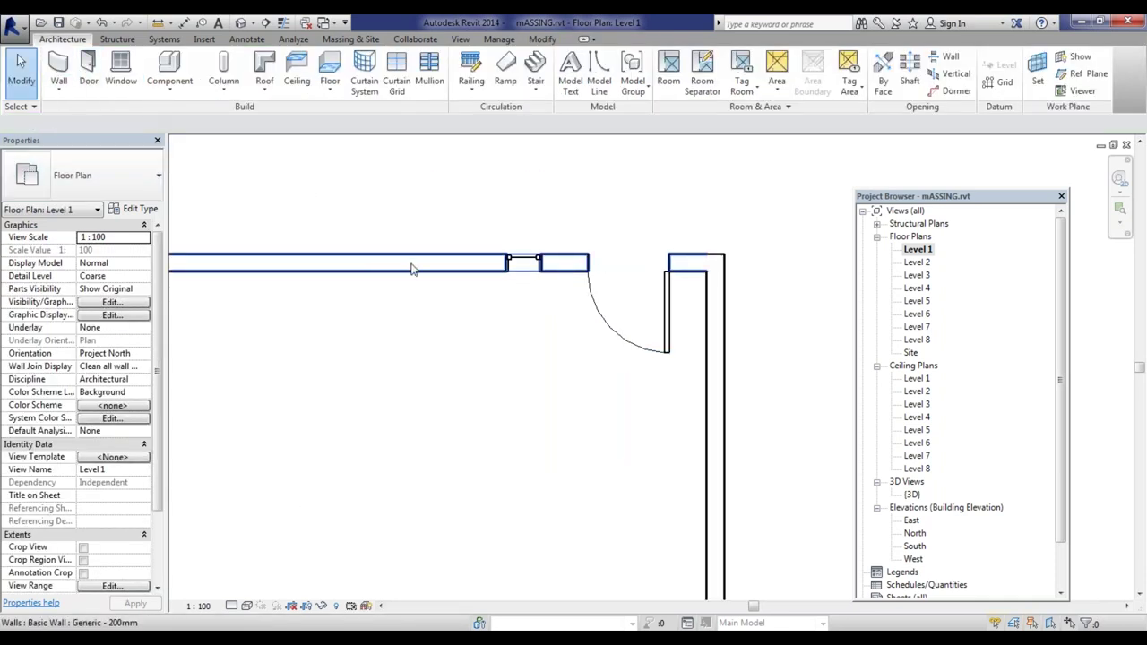
pyautogui.scroll(-3, 536, 266)
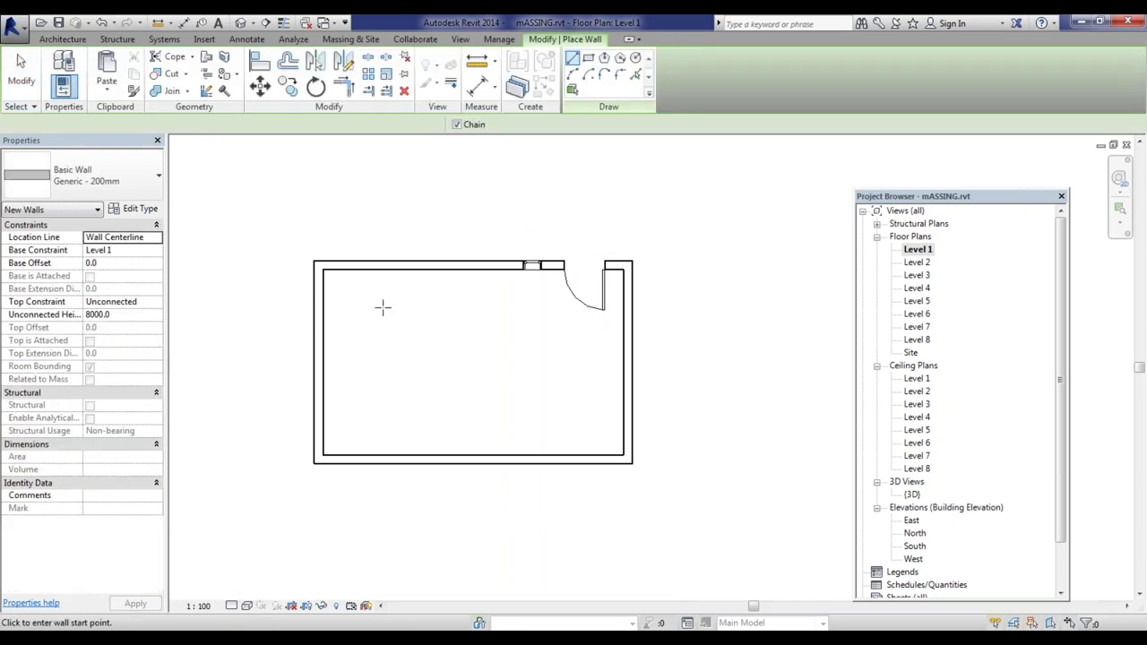
# Step: Draw an L-shaped partition wall down from the top wall and left to the outer wall
pyautogui.click(394, 266)
pyautogui.click(394, 350)
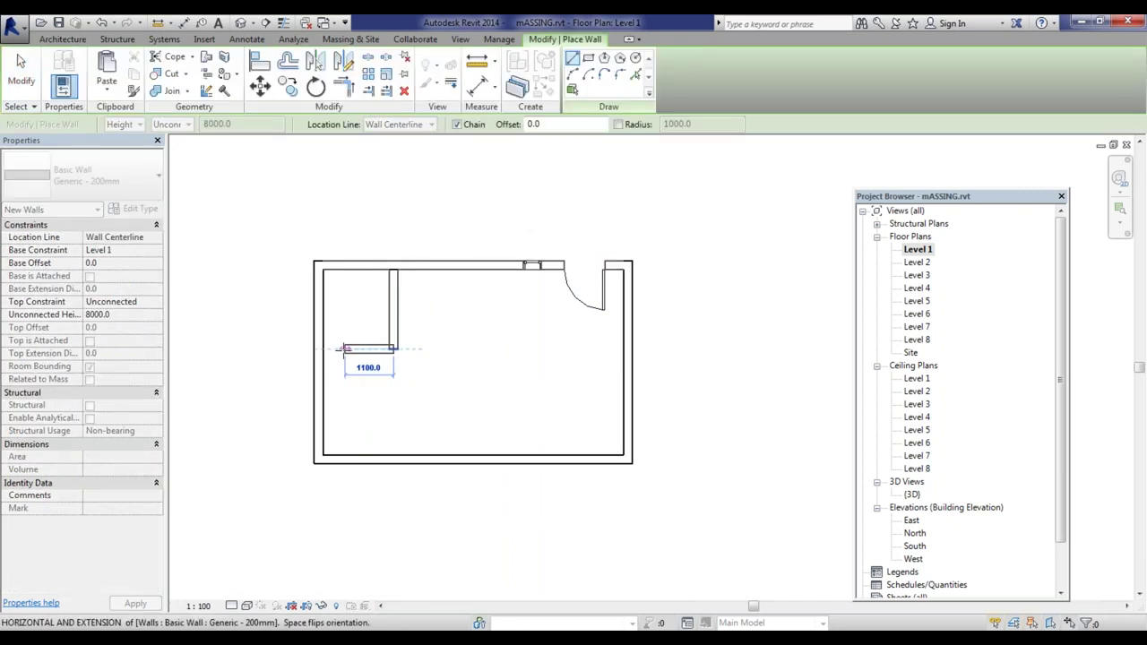
pyautogui.click(323, 350)
pyautogui.press('Escape')
pyautogui.scroll(2, 351, 271)
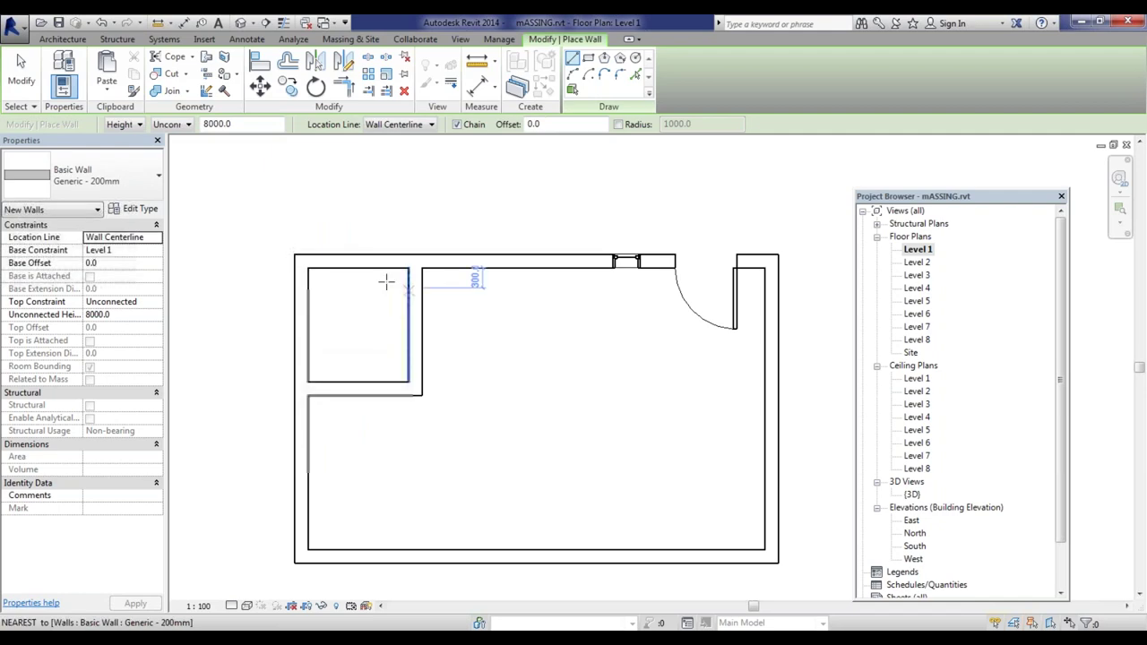
# Step: Place an M_Single-Flush door in the new partition wall using DR
pyautogui.press('d')
pyautogui.press('r')
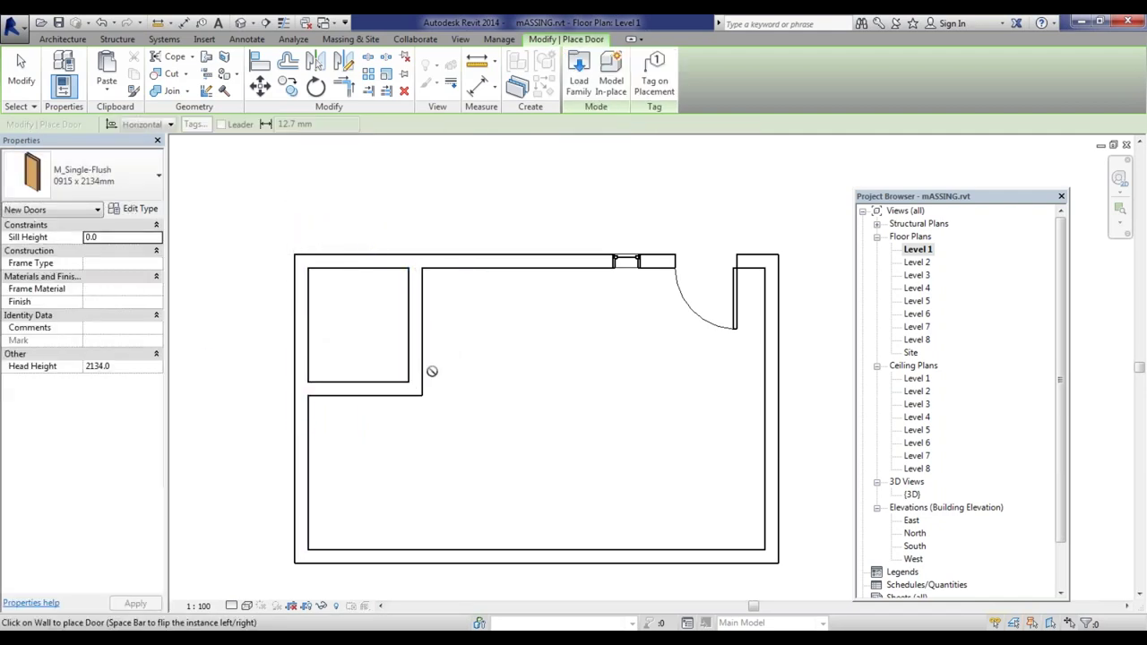
pyautogui.click(412, 341)
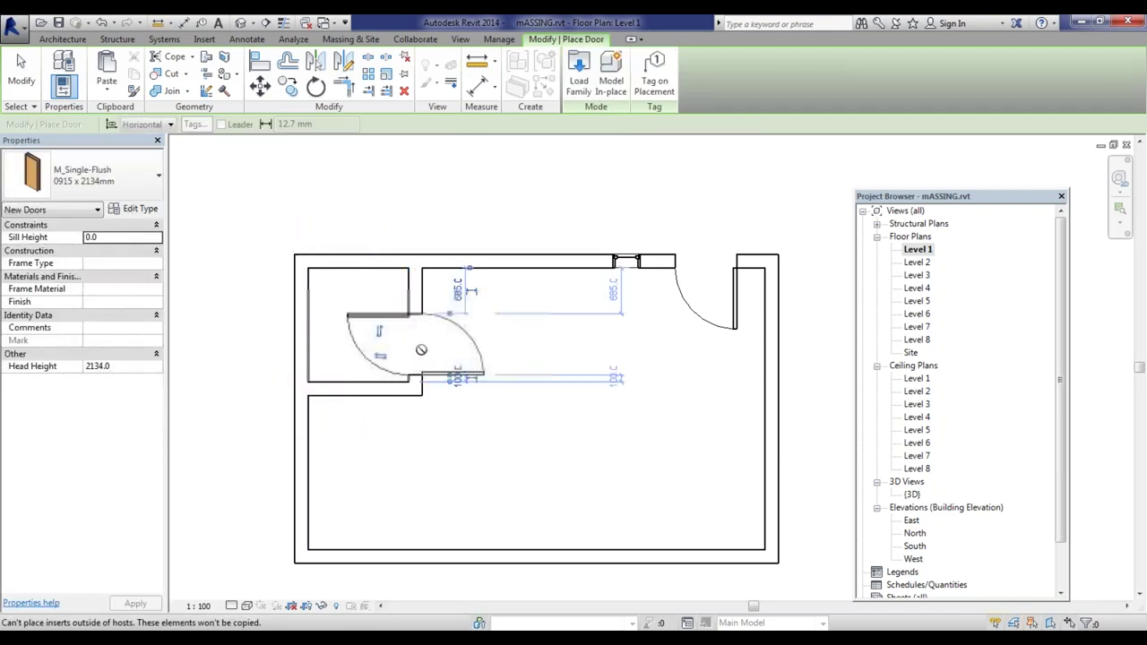
pyautogui.press('Escape')
pyautogui.press('Escape')
pyautogui.click(386, 328)
pyautogui.press('Escape')
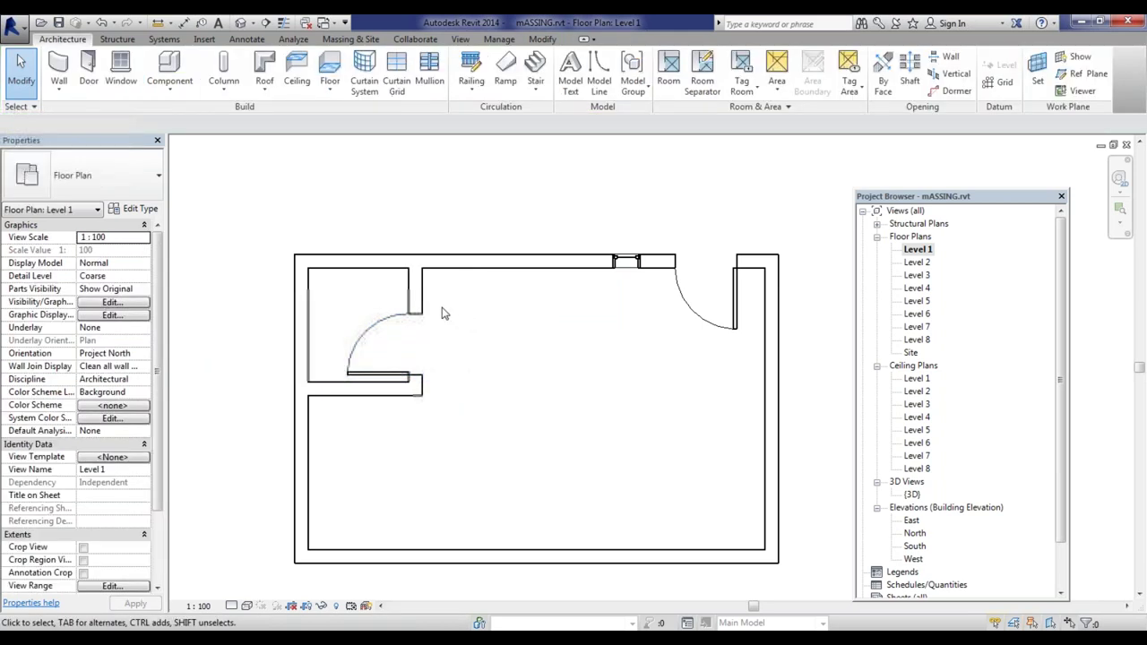
pyautogui.scroll(2, 320, 263)
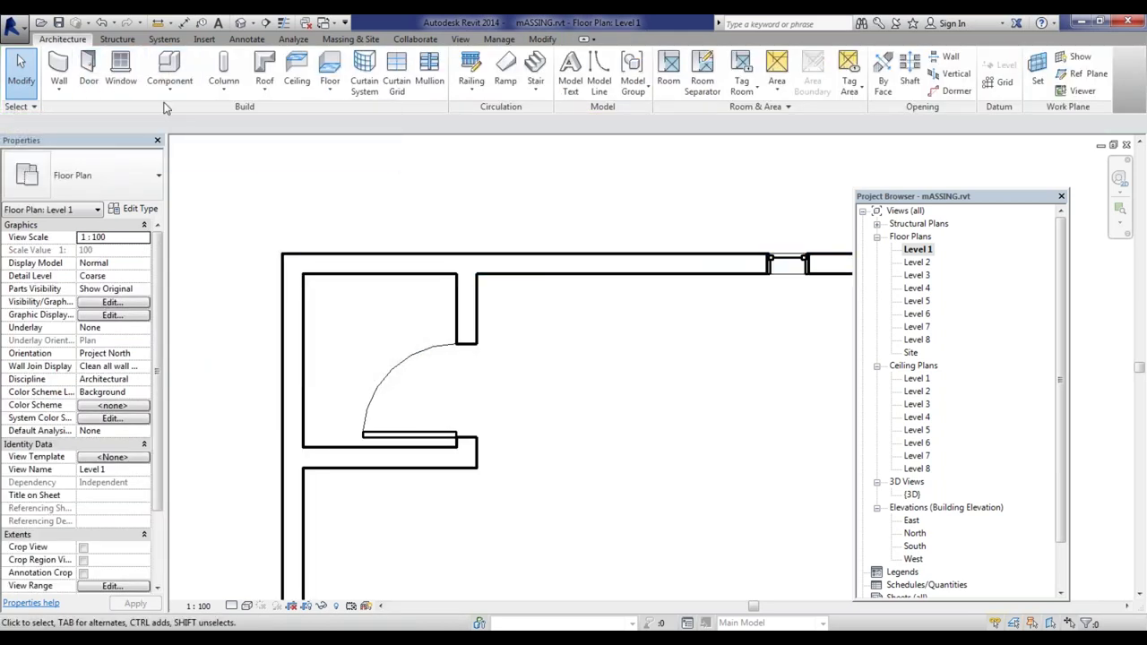
# Step: Add an M_Fixed 0406 x 0610mm window to the small room's top wall
pyautogui.click(120, 70)
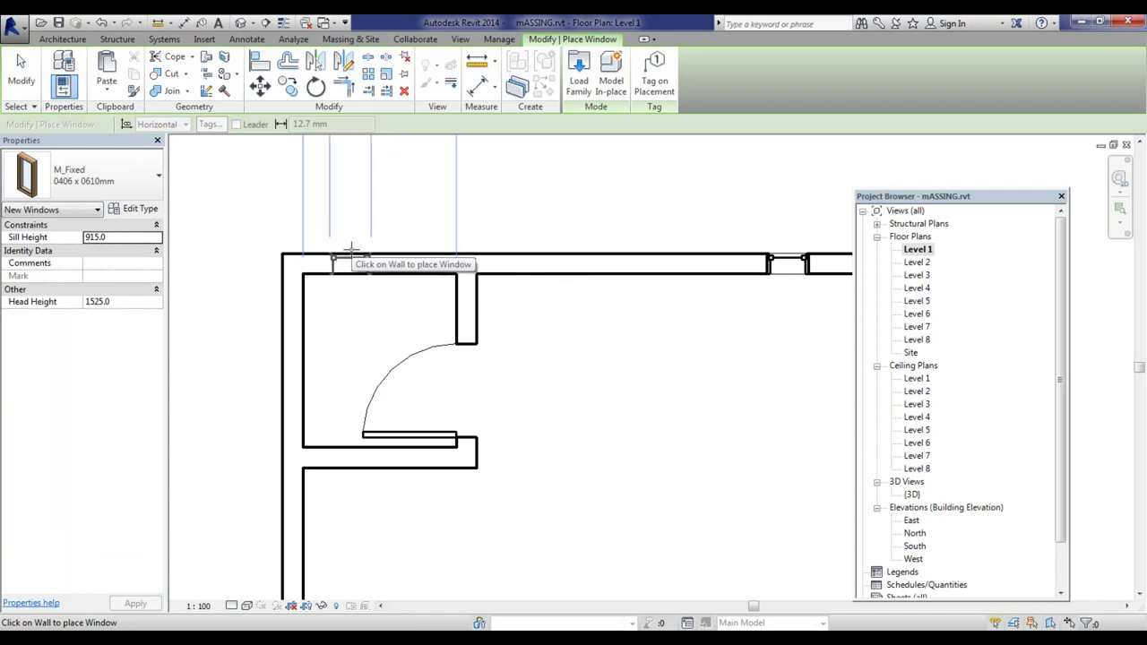
pyautogui.click(352, 262)
pyautogui.press('Escape')
pyautogui.press('Escape')
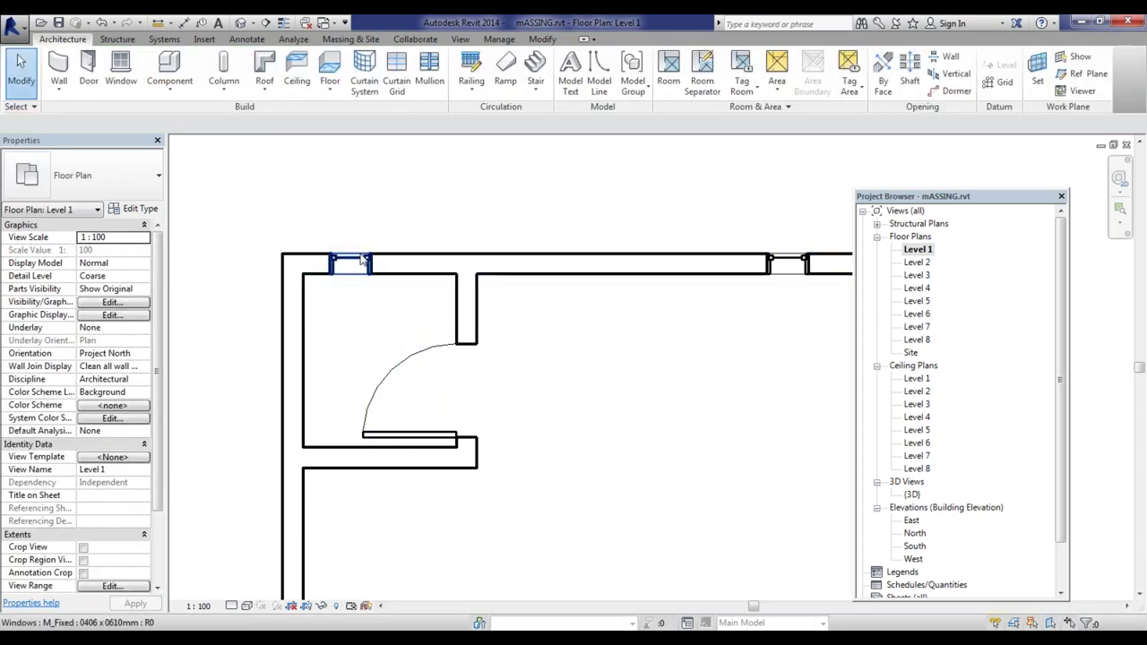
pyautogui.scroll(-3, 363, 260)
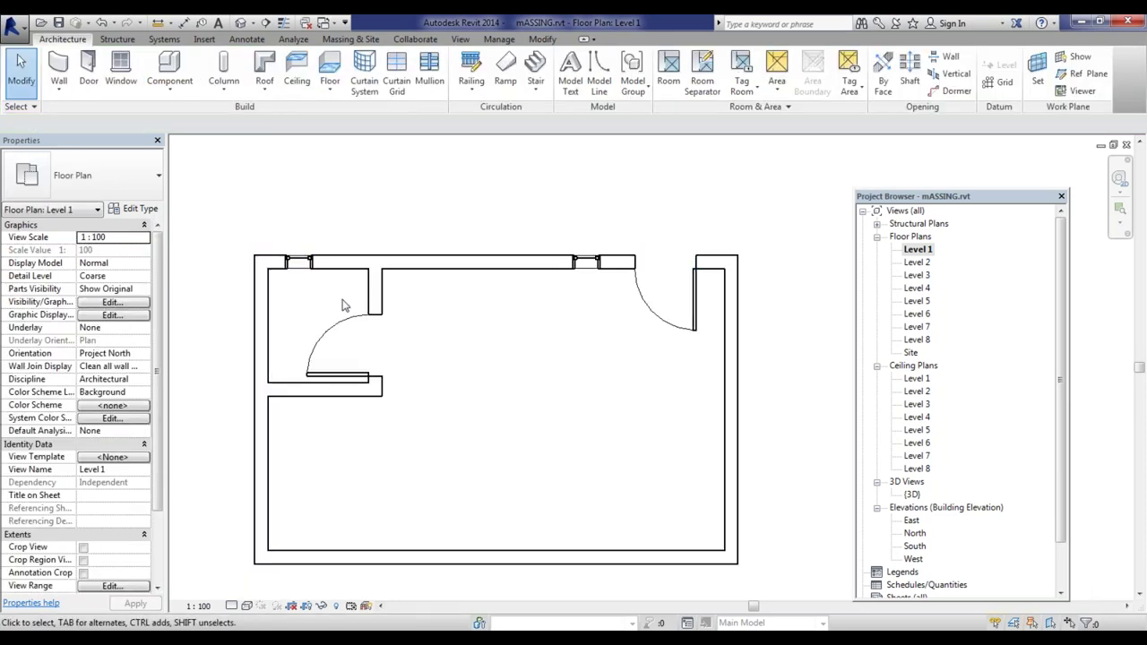
pyautogui.click(298, 262)
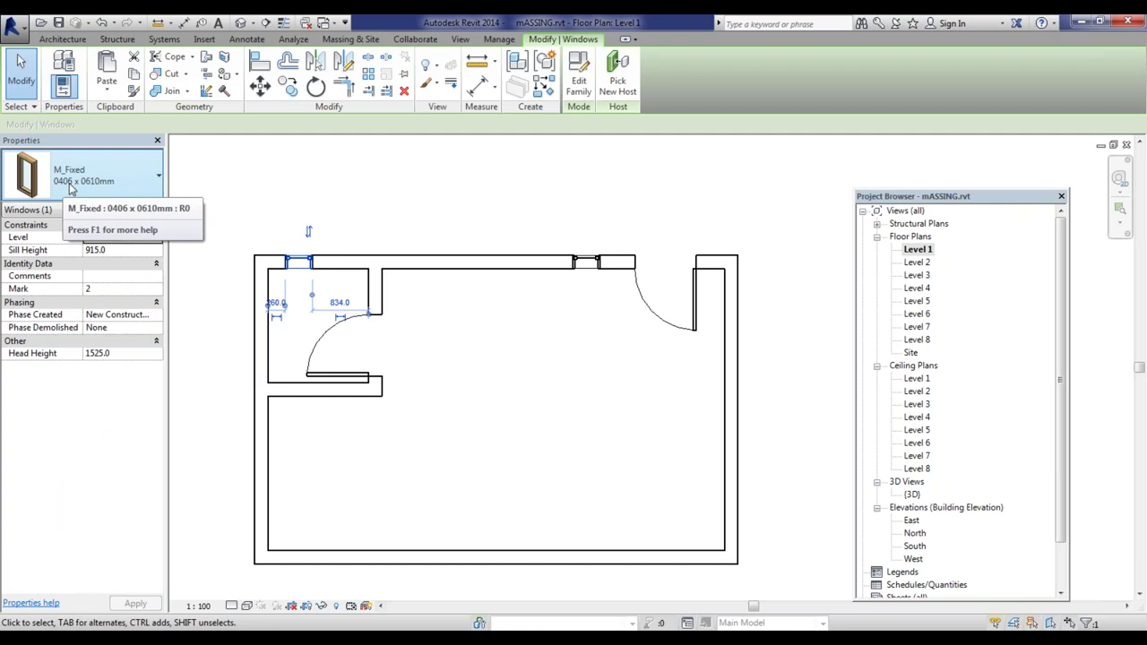
# Step: Measure the width of the new window opening
pyautogui.click(476, 63)
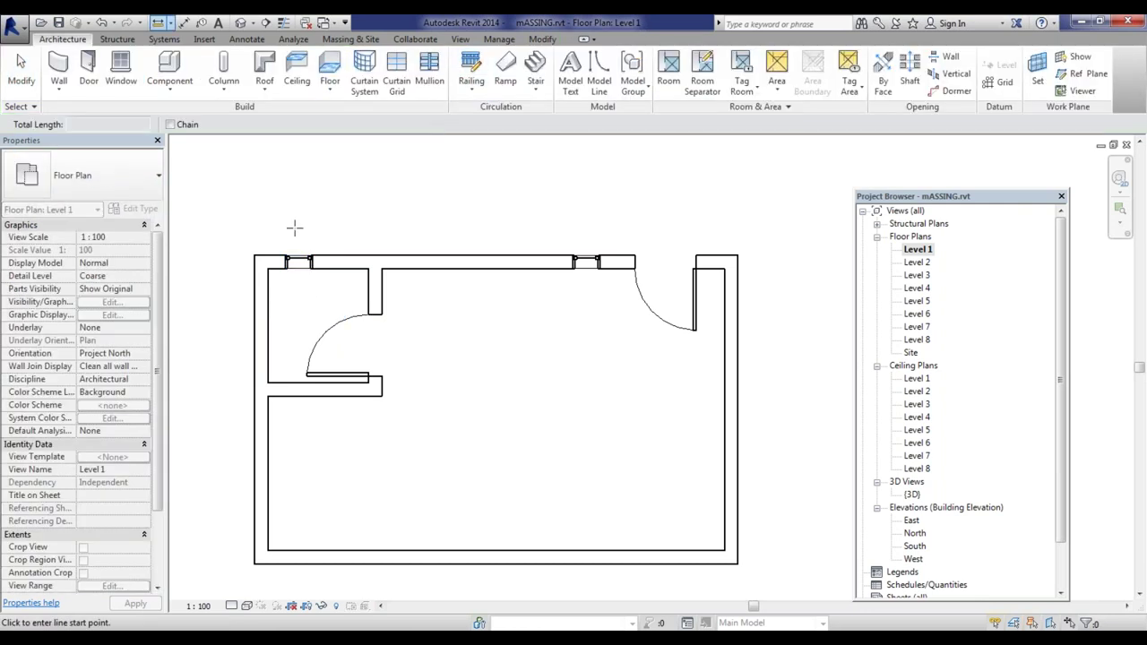
pyautogui.click(285, 257)
pyautogui.click(311, 257)
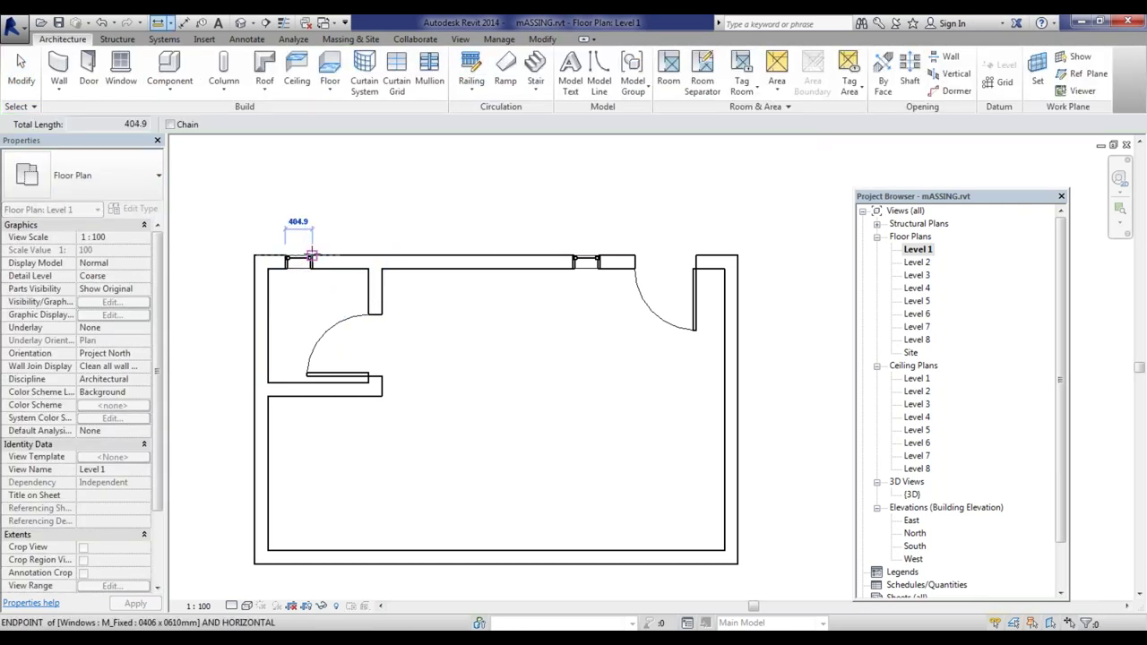
pyautogui.scroll(4, 311, 257)
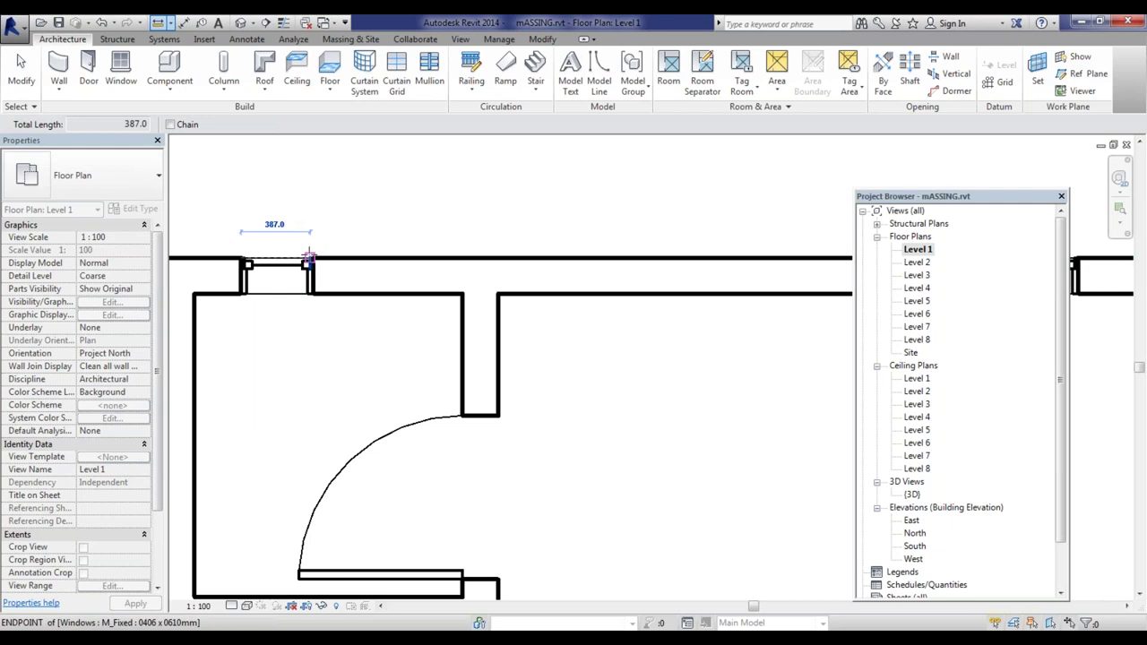
pyautogui.press('Escape')
pyautogui.press('Escape')
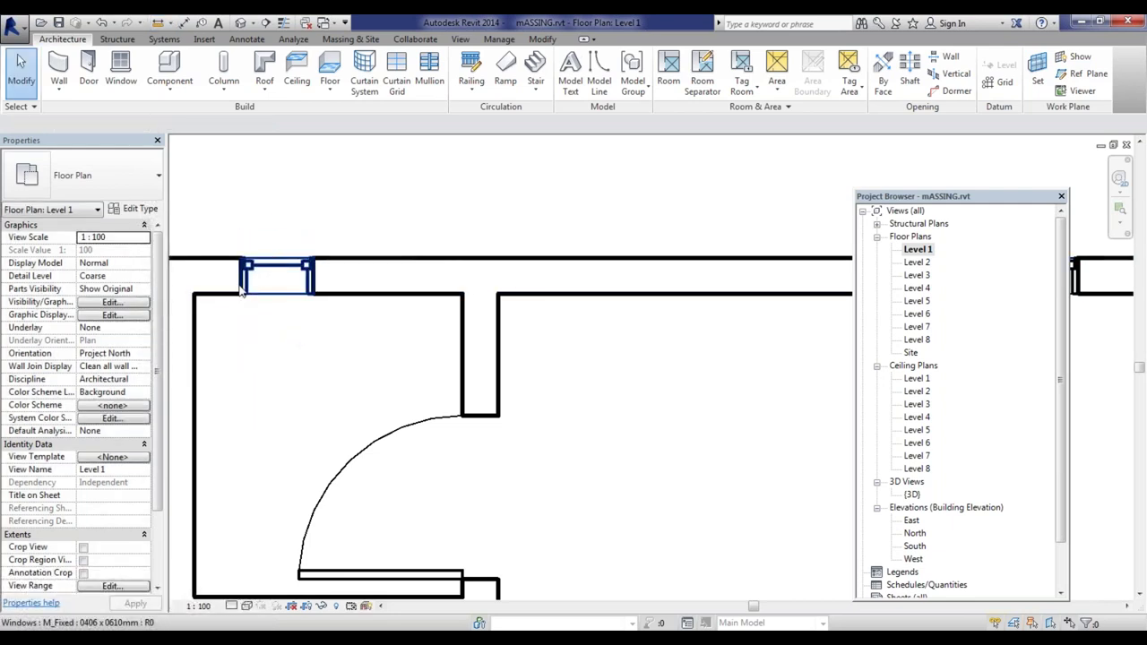
# Step: Select the window in the small room's top wall
pyautogui.click(276, 278)
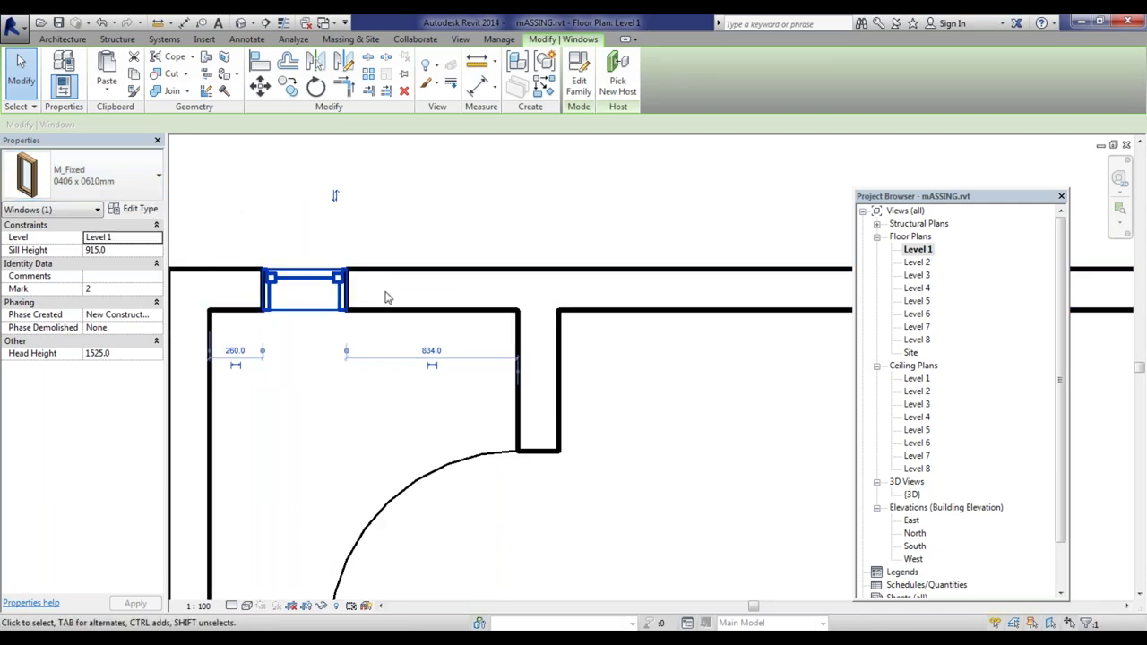
pyautogui.scroll(-5, 385, 289)
pyautogui.scroll(-2, 615, 352)
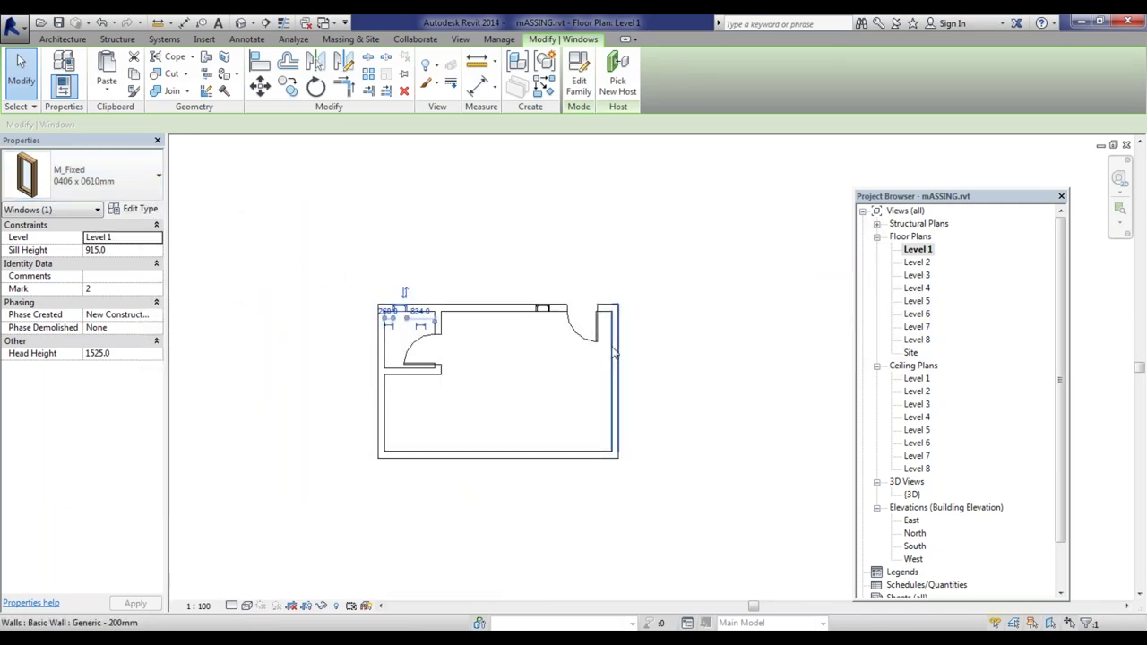
# Step: Open the North elevation and select both windows there to inspect them
pyautogui.doubleClick(915, 533)
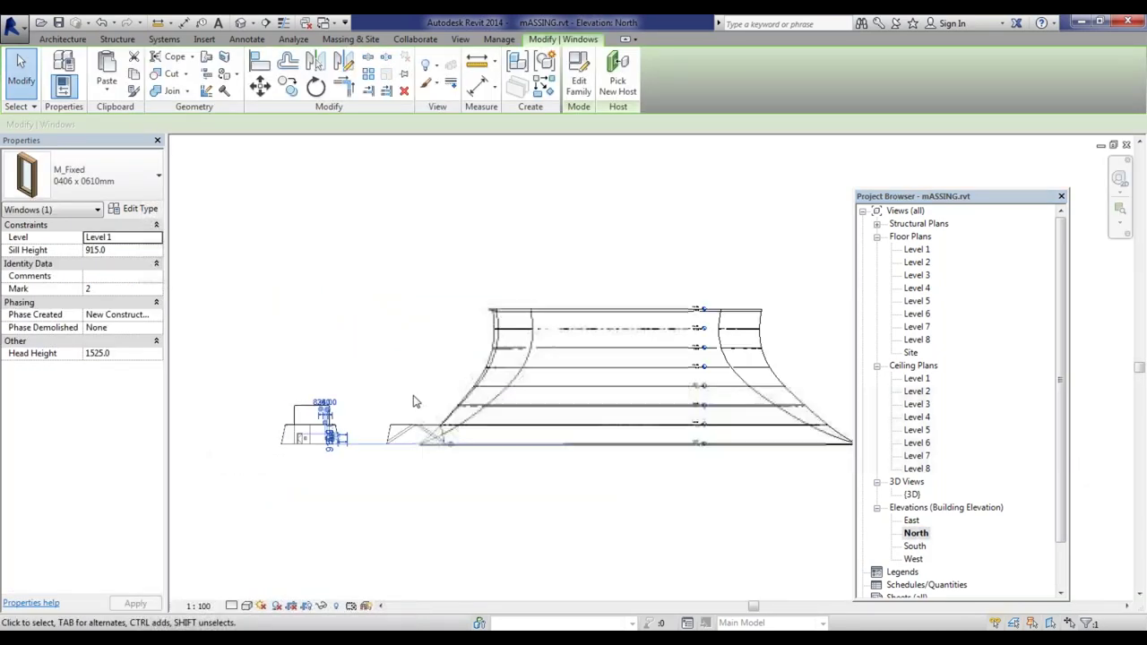
pyautogui.scroll(5, 333, 475)
pyautogui.click(389, 466)
pyautogui.scroll(1, 359, 429)
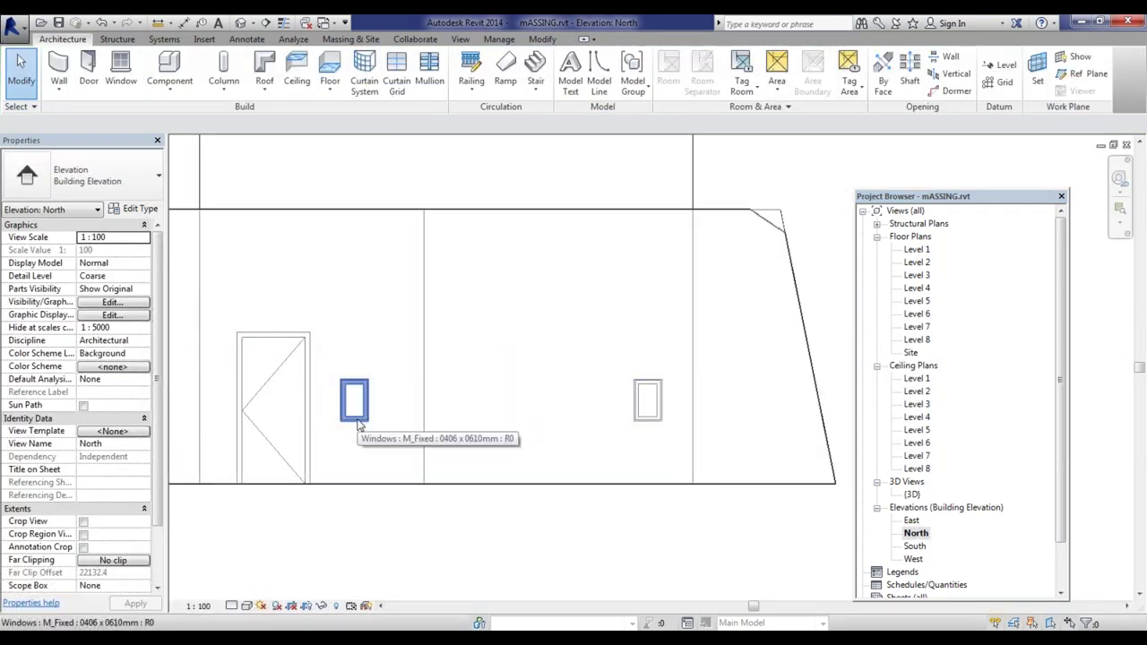
pyautogui.click(356, 421)
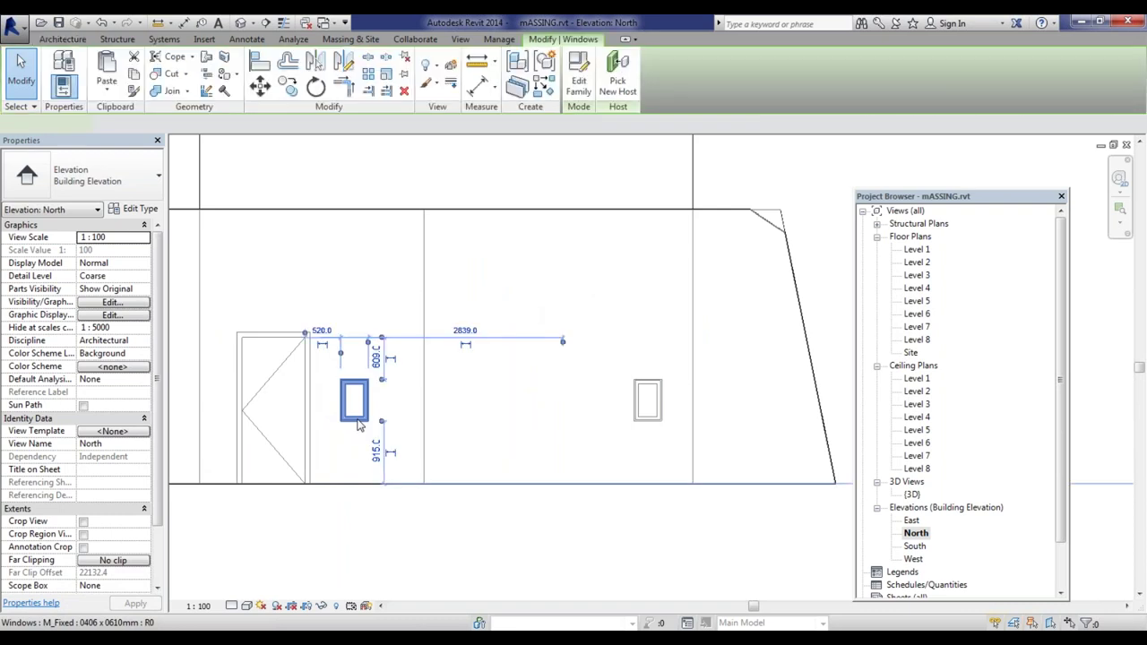
pyautogui.click(645, 419)
pyautogui.scroll(-3, 303, 405)
pyautogui.scroll(-3, 488, 399)
pyautogui.scroll(2, 439, 408)
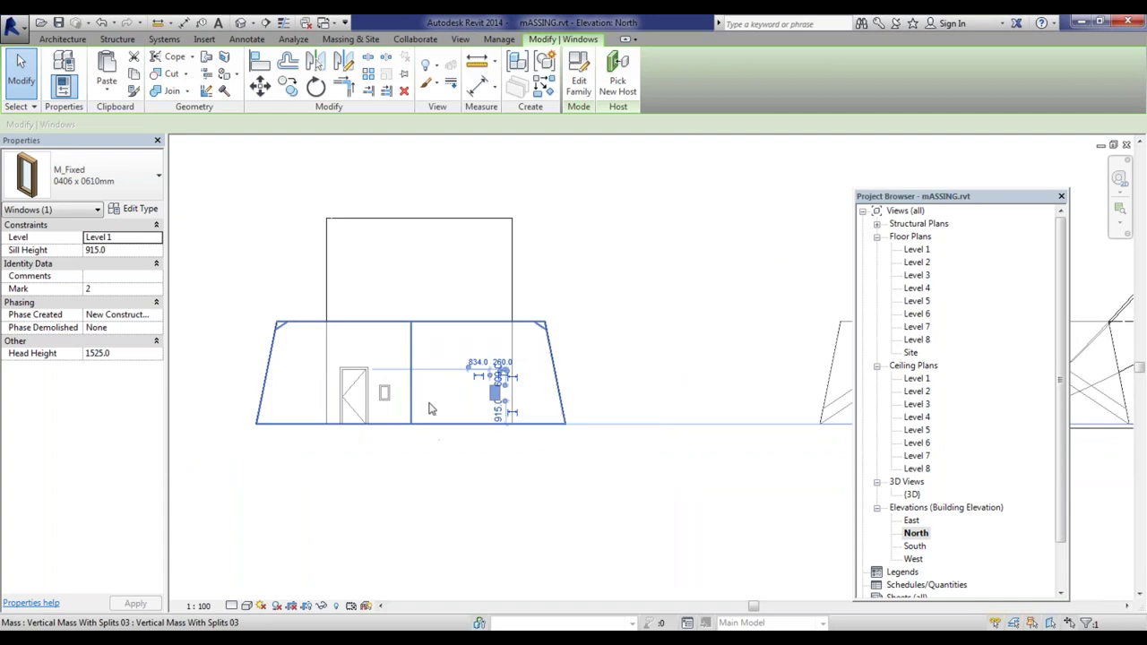
pyautogui.click(392, 435)
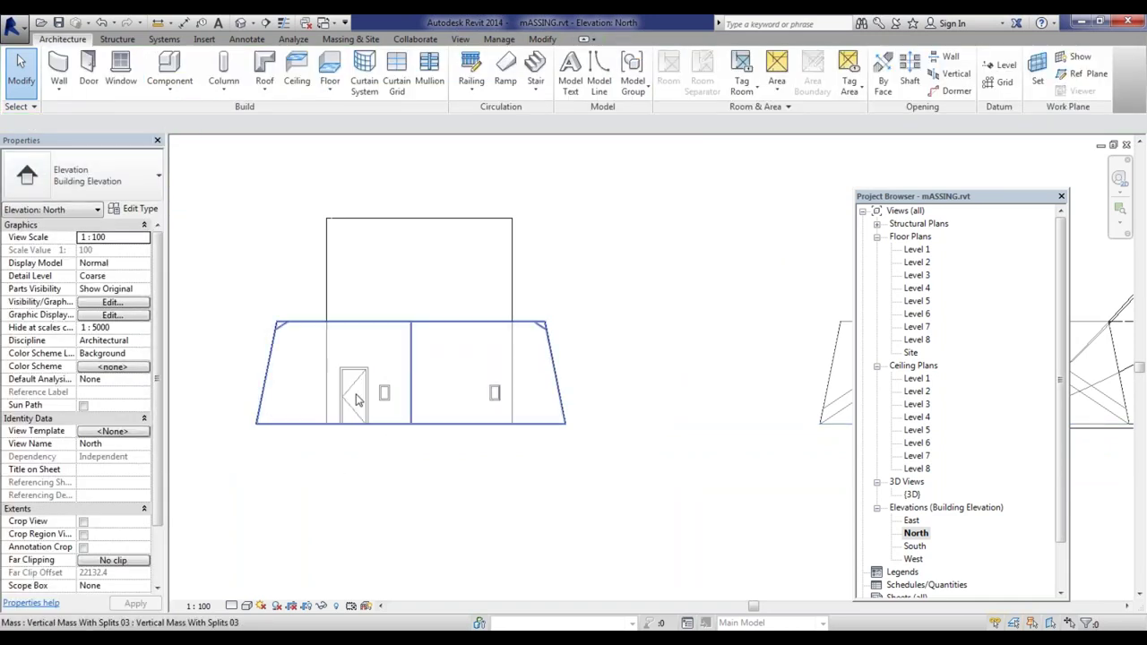
pyautogui.scroll(3, 351, 403)
pyautogui.scroll(-3, 206, 387)
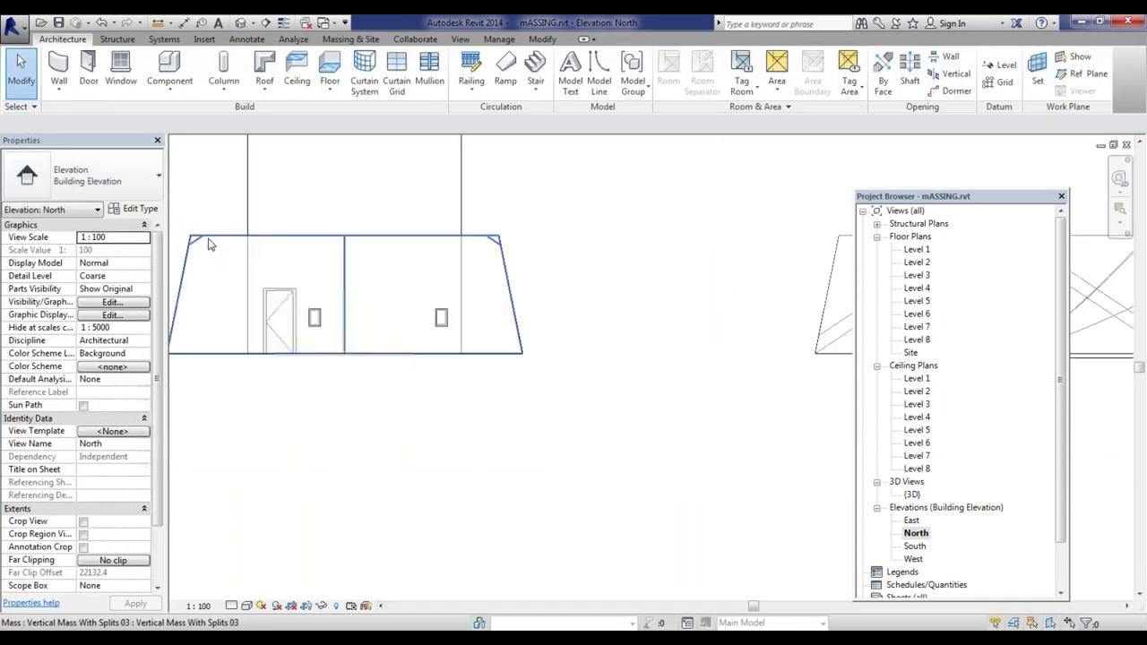
# Step: Try Measure and an aligned dimension on the mass edge, cancel, then open the Level 1 plan
pyautogui.click(158, 24)
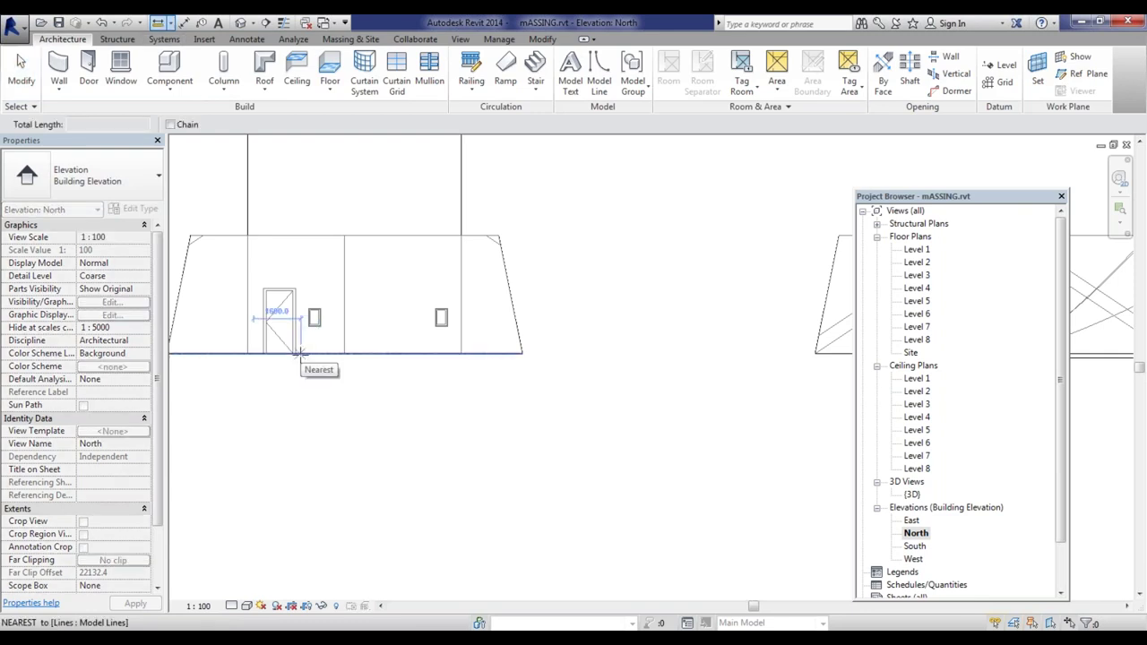
pyautogui.click(182, 23)
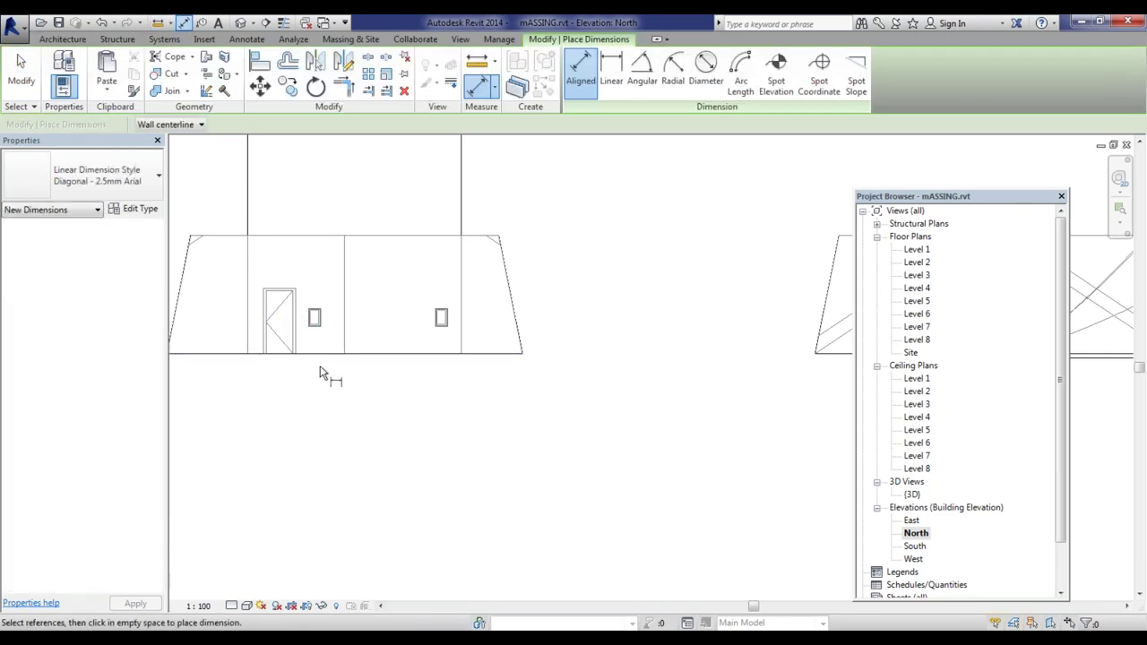
pyautogui.click(372, 359)
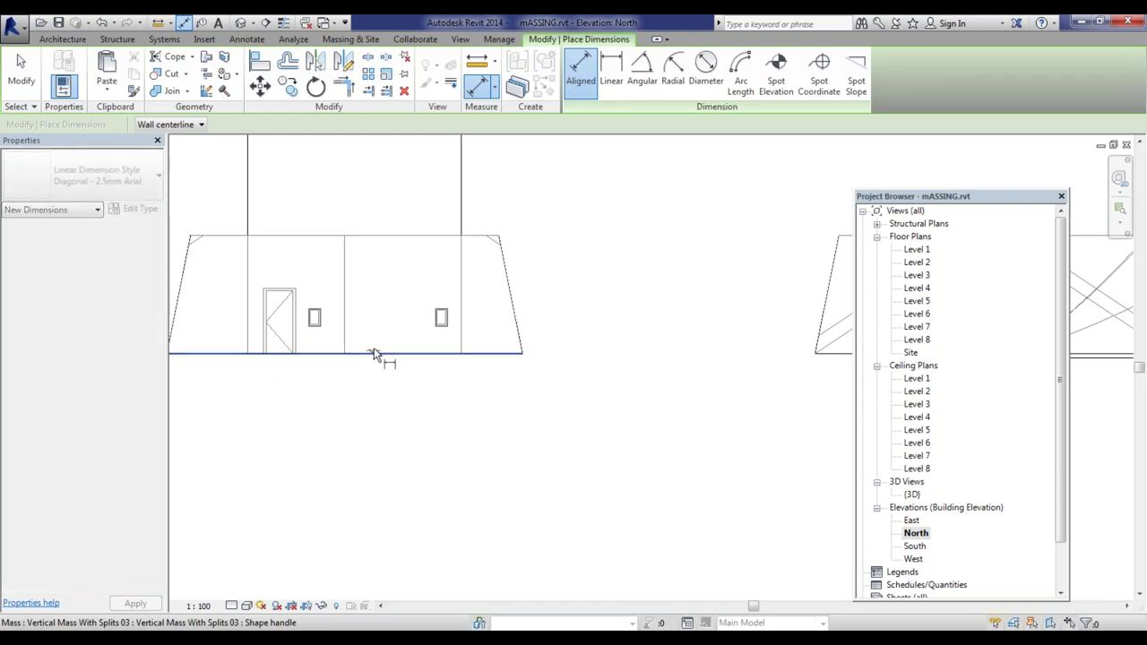
pyautogui.press('Escape')
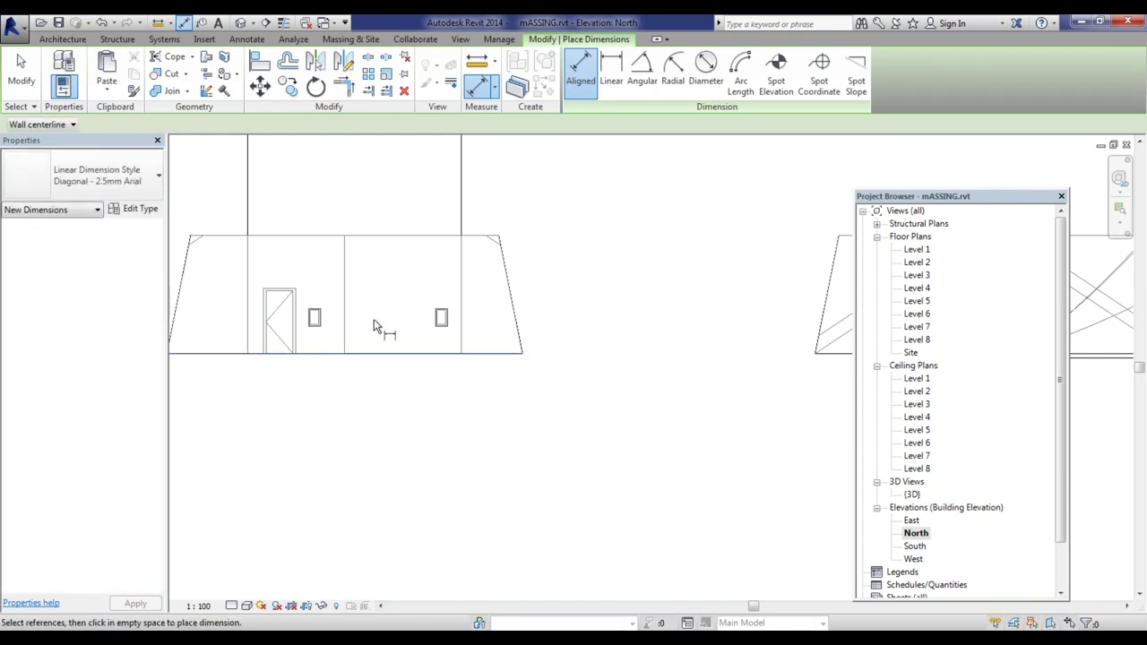
pyautogui.press('Escape')
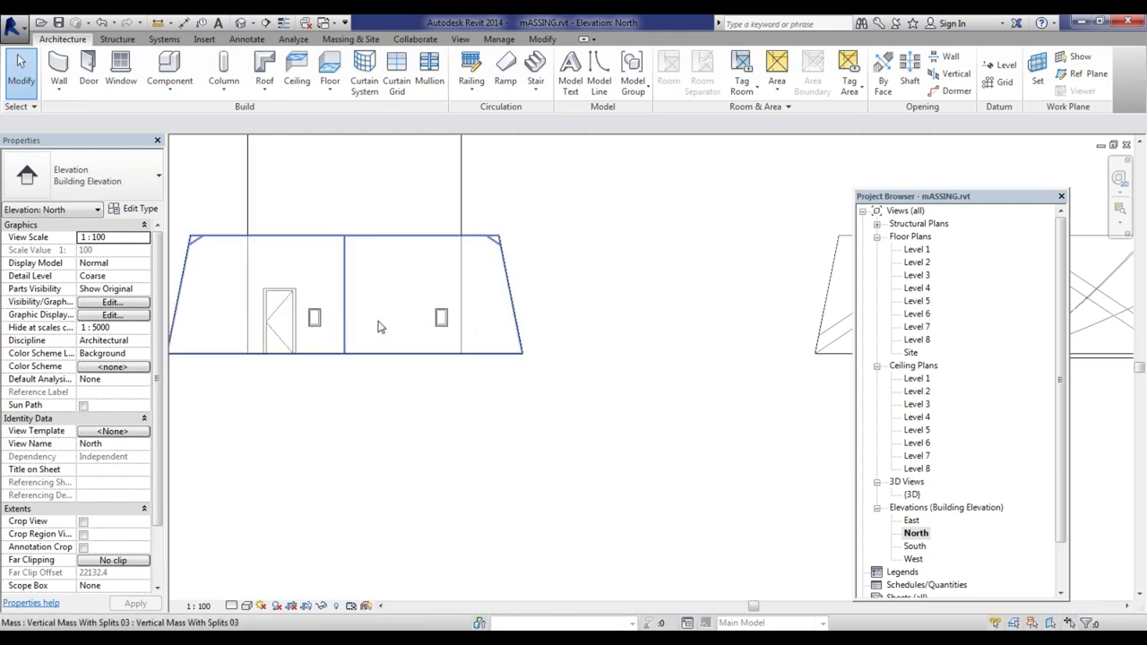
pyautogui.doubleClick(918, 251)
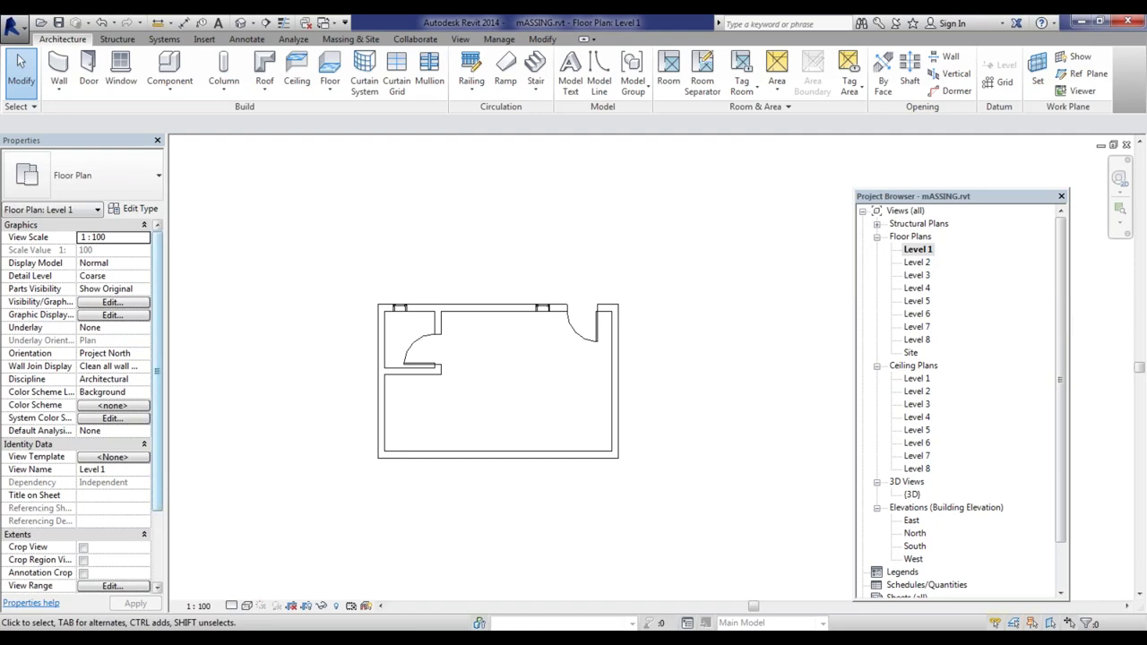
# Step: Set the Level 1 View Range cut plane offset to 0, then to 150, and close the dialog
pyautogui.click(134, 588)
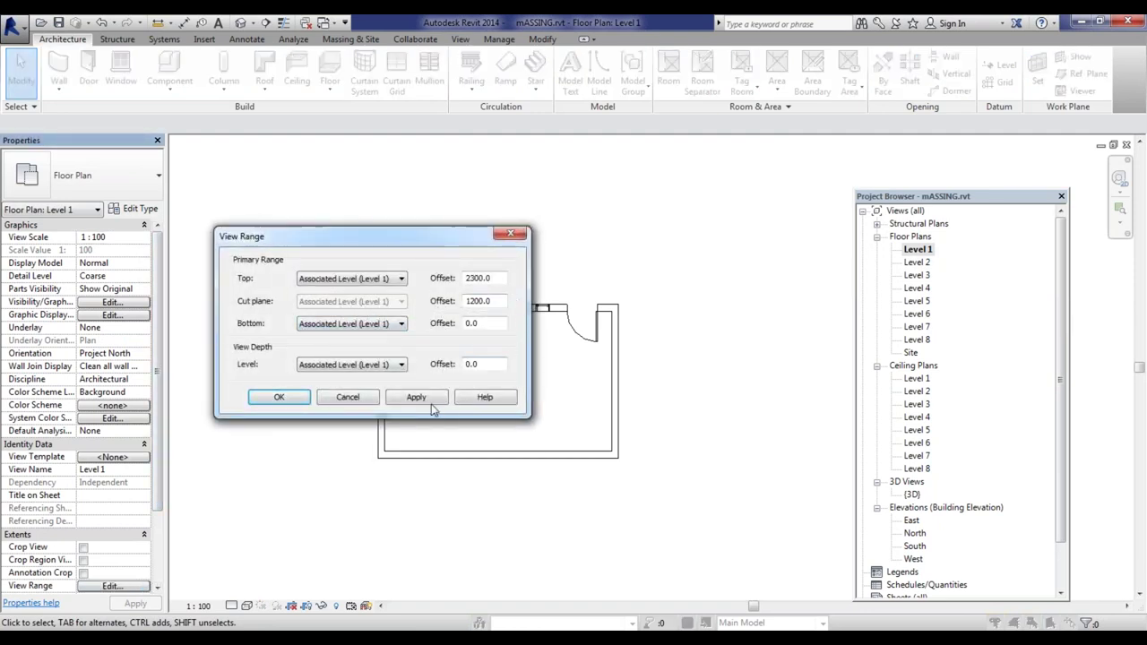
pyautogui.click(345, 400)
pyautogui.click(134, 588)
pyautogui.click(394, 405)
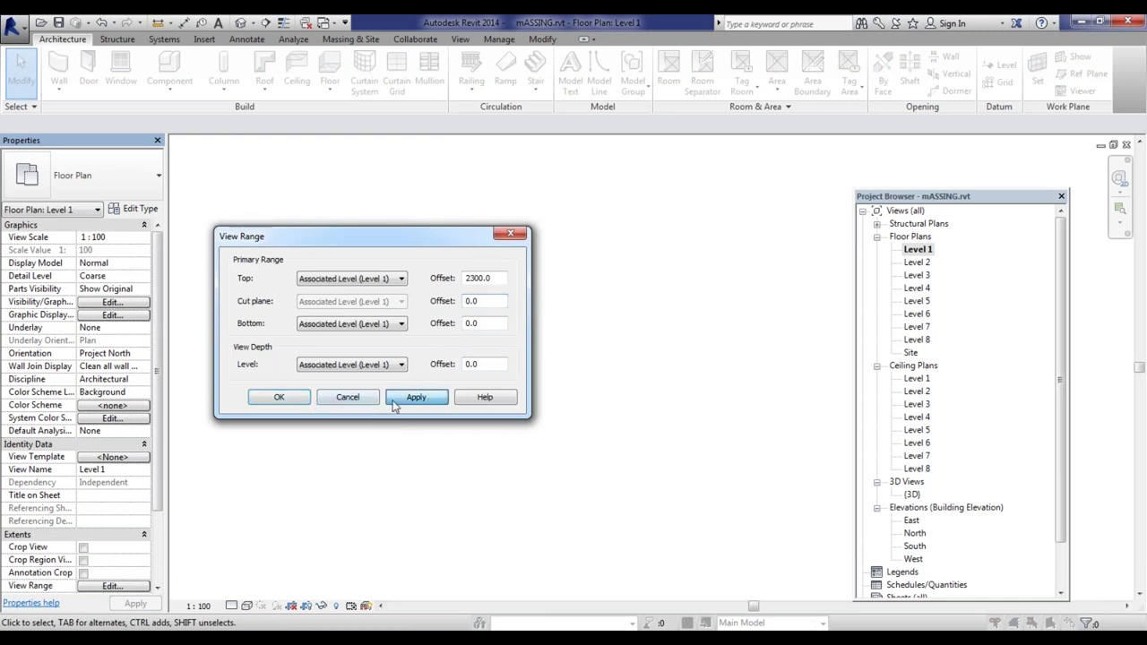
pyautogui.click(278, 399)
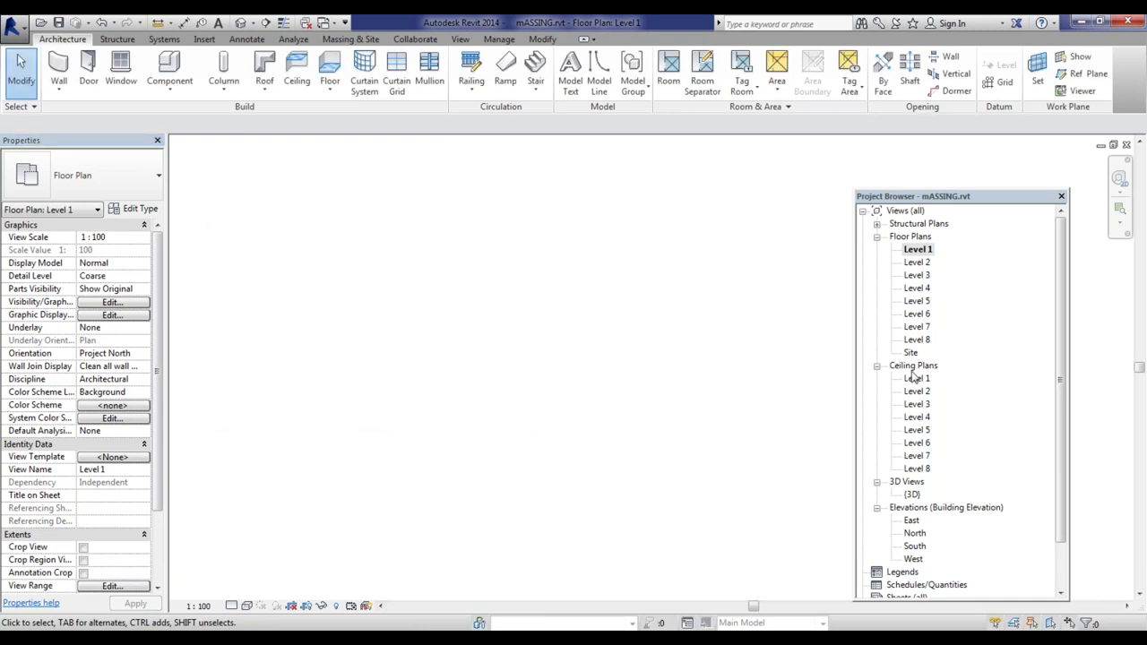
pyautogui.click(139, 586)
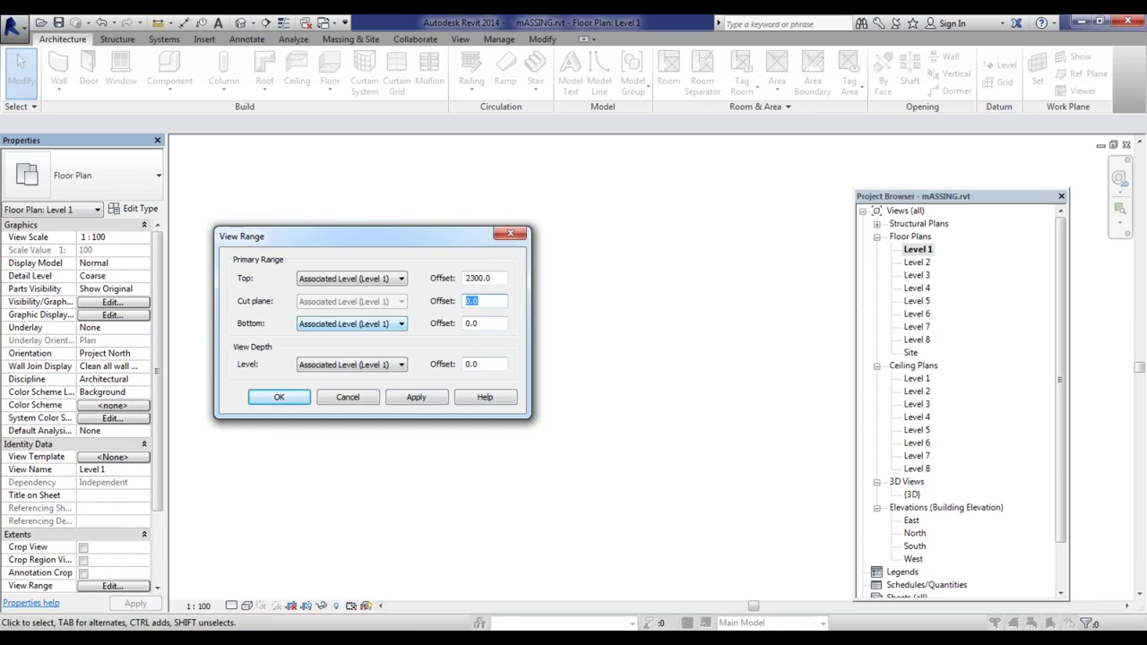
pyautogui.click(416, 397)
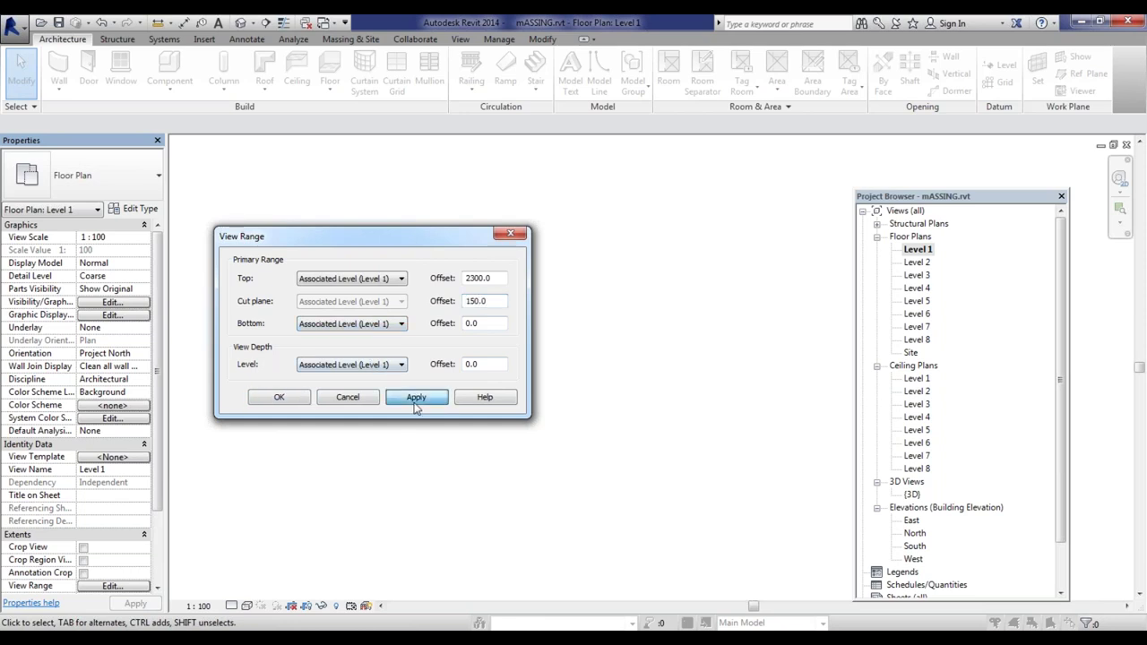
pyautogui.moveTo(402, 239); pyautogui.dragTo(773, 430)
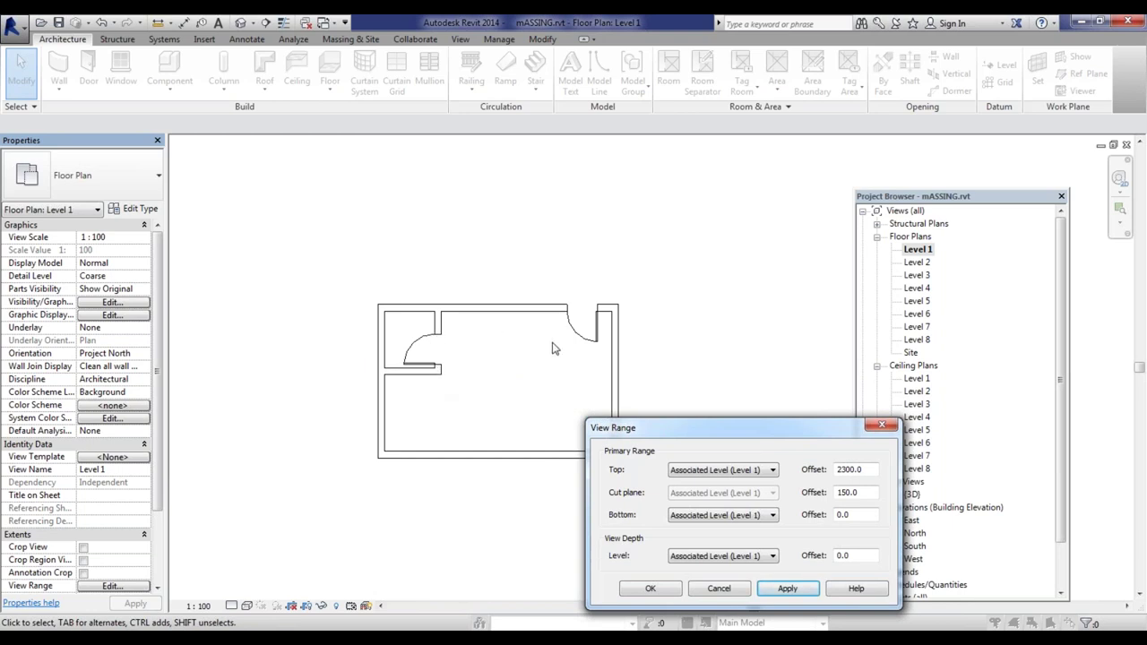
pyautogui.click(887, 424)
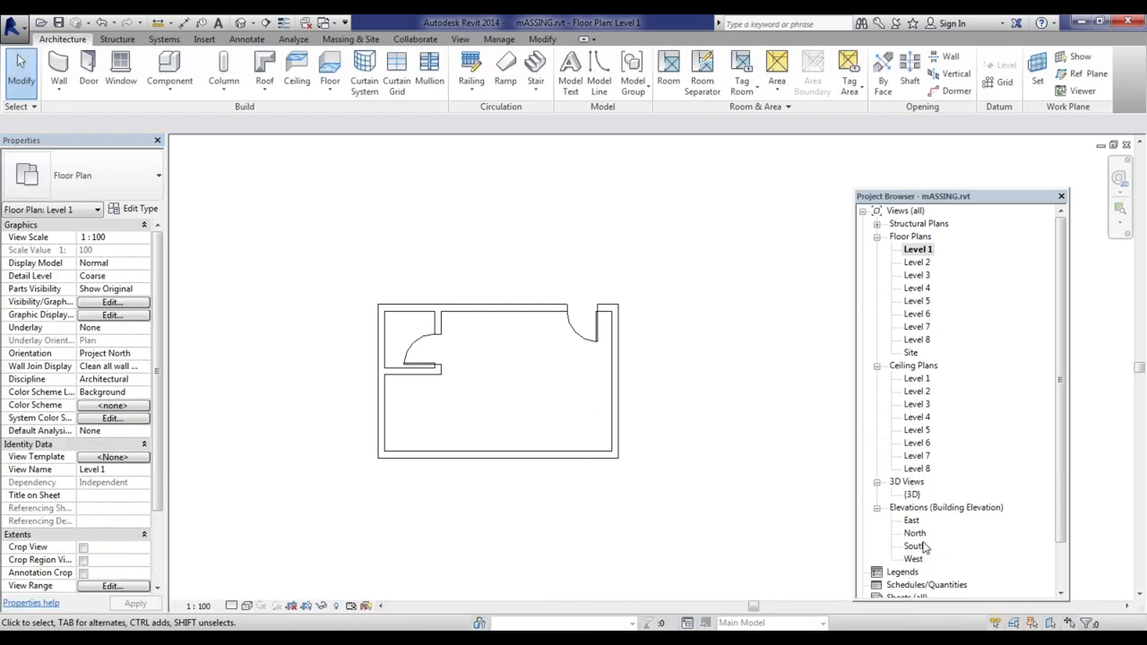
# Step: Dimension the window sill to the ground line in the North elevation, reading 915
pyautogui.doubleClick(916, 533)
pyautogui.scroll(5, 291, 296)
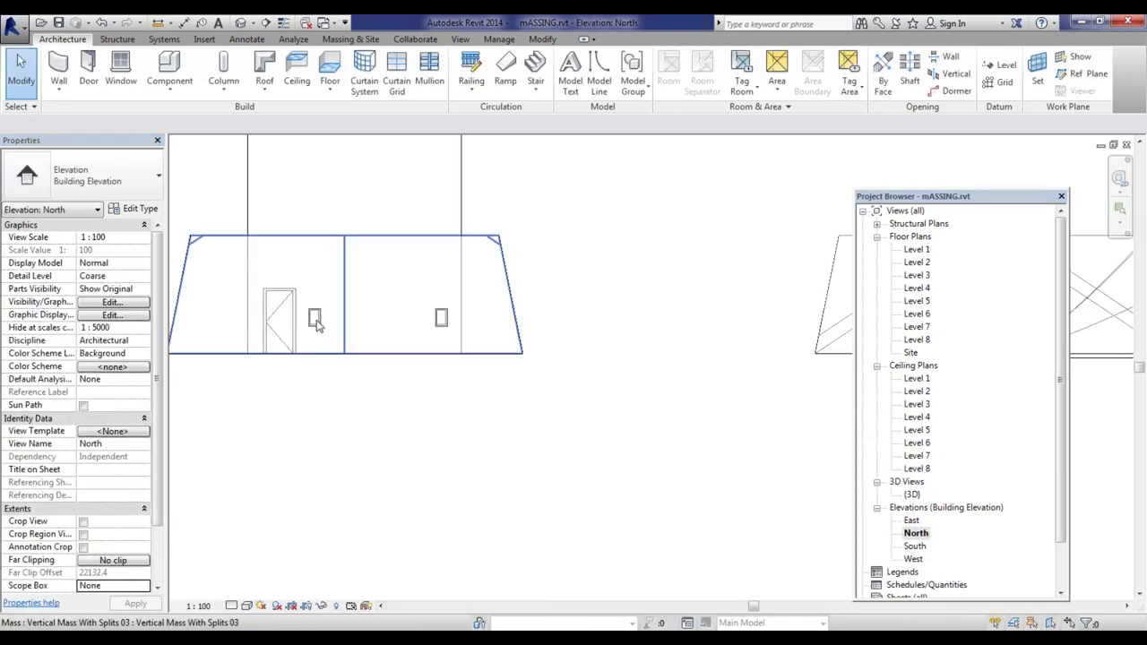
pyautogui.click(184, 22)
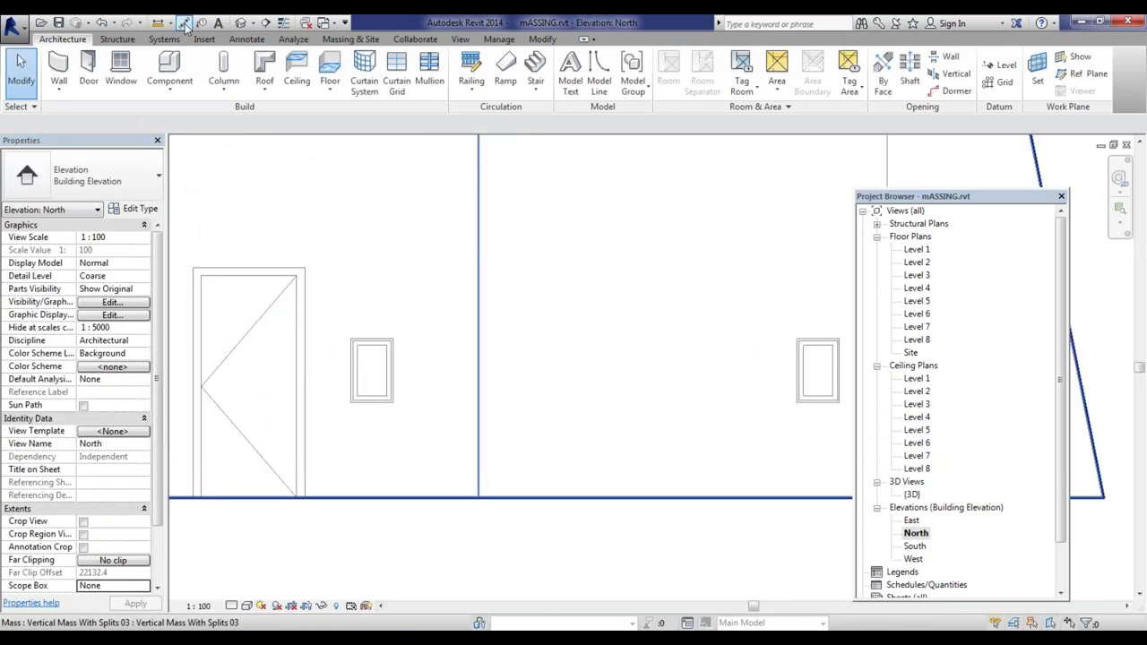
pyautogui.click(376, 403)
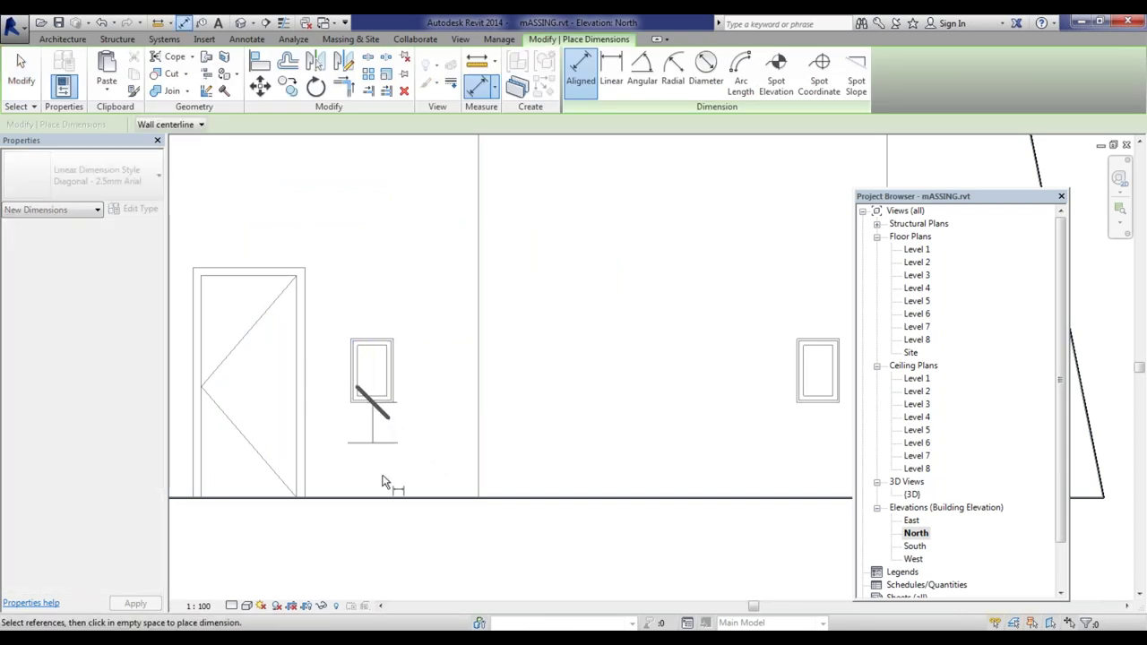
pyautogui.click(387, 498)
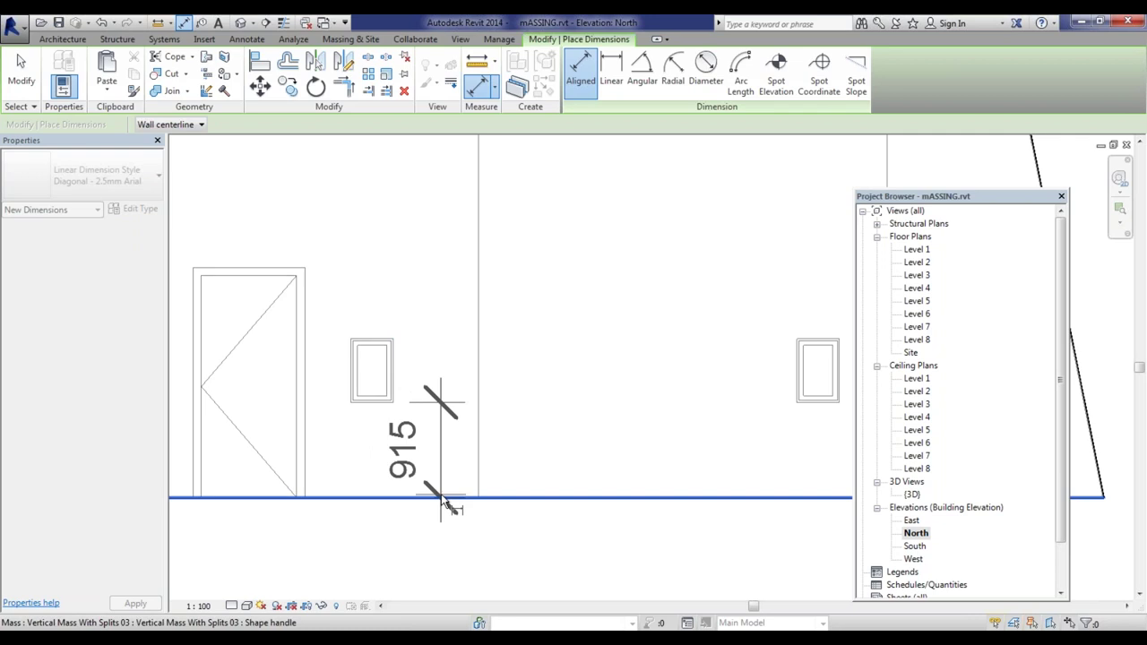
pyautogui.press('Escape')
pyautogui.press('Escape')
# Step: Back on Level 1, set the View Range cut plane offset to 900
pyautogui.doubleClick(917, 249)
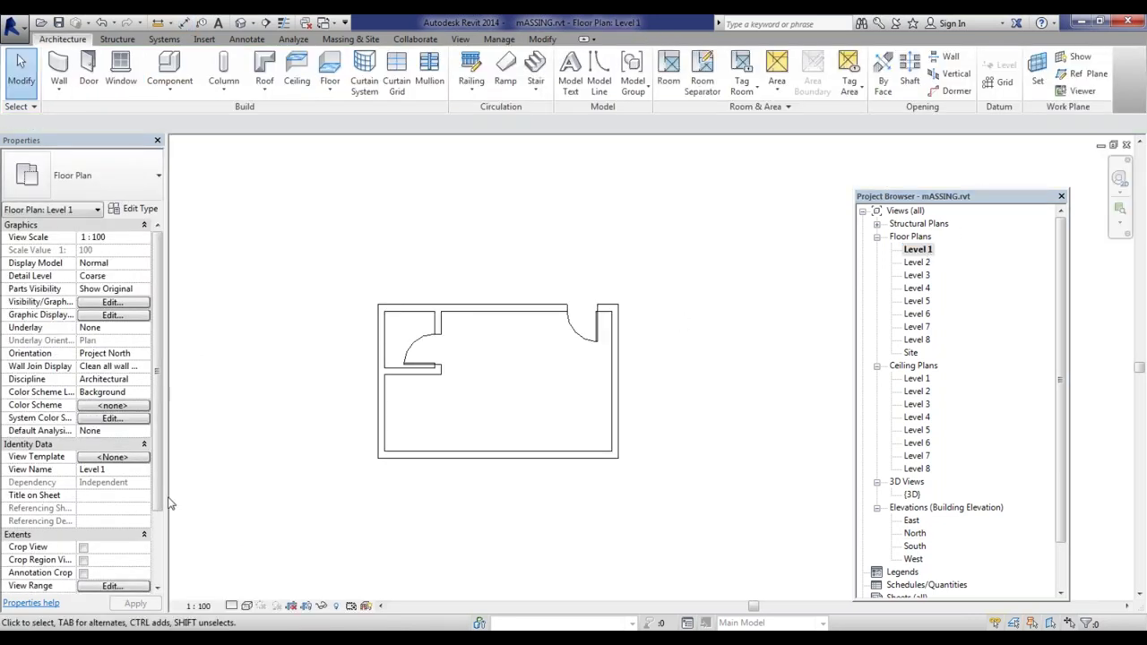
pyautogui.click(111, 586)
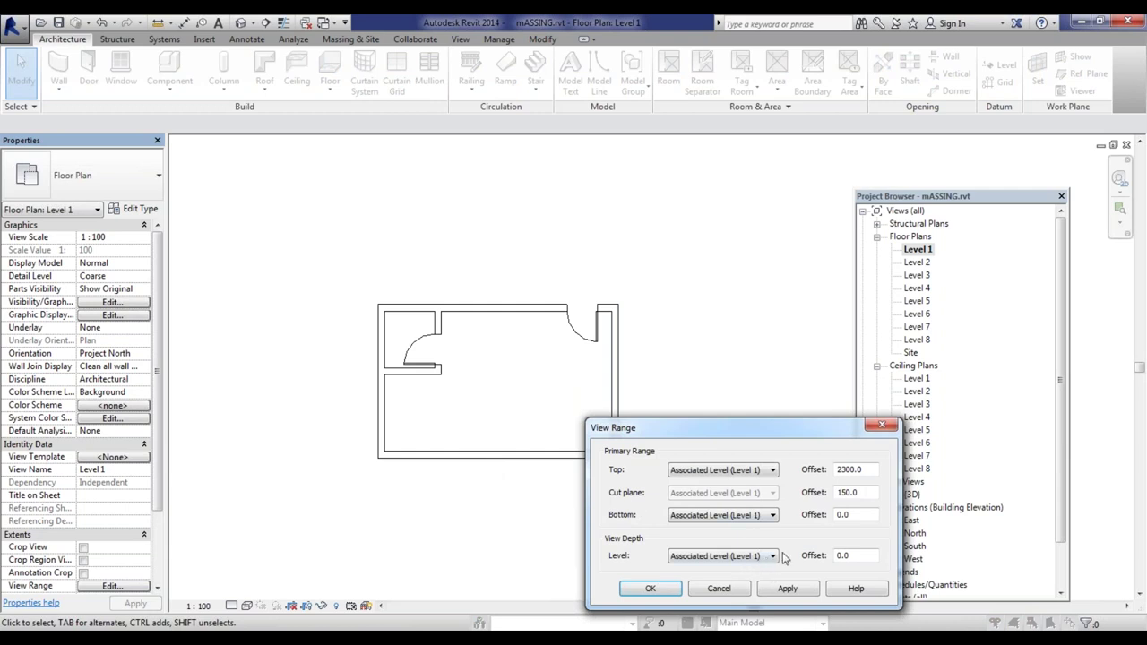
pyautogui.doubleClick(868, 489)
pyautogui.write('90')
pyautogui.click(651, 588)
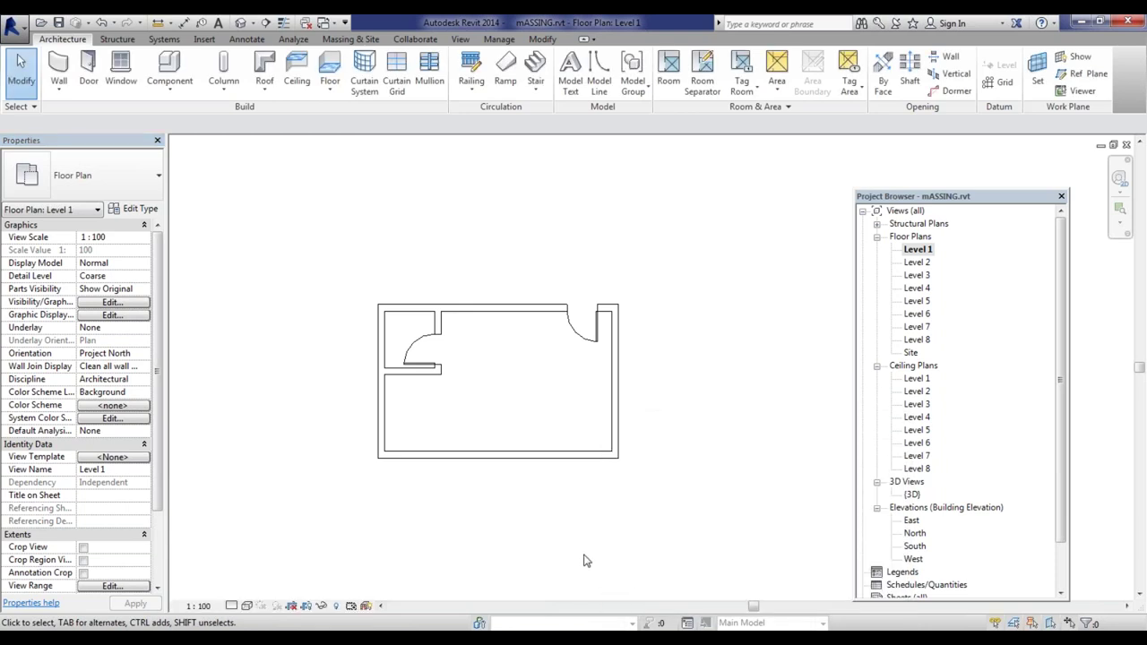
# Step: Raise the Level 1 cut plane offset to 915, then 916, and apply it
pyautogui.click(111, 586)
pyautogui.doubleClick(858, 492)
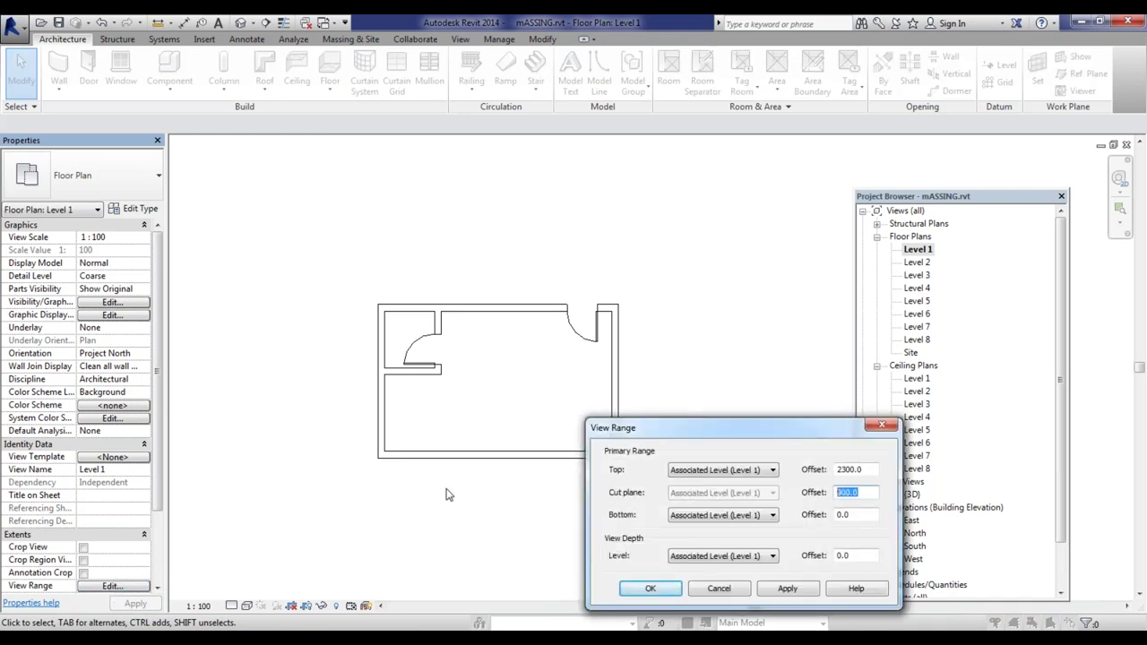
pyautogui.write('915')
pyautogui.click(787, 590)
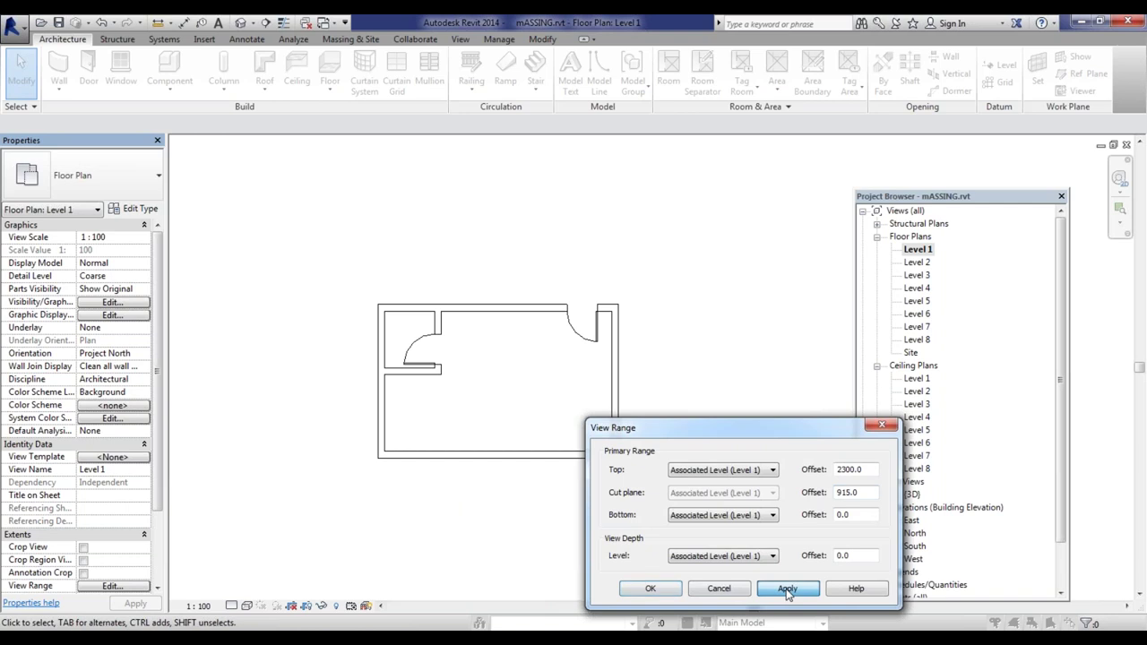
pyautogui.click(651, 589)
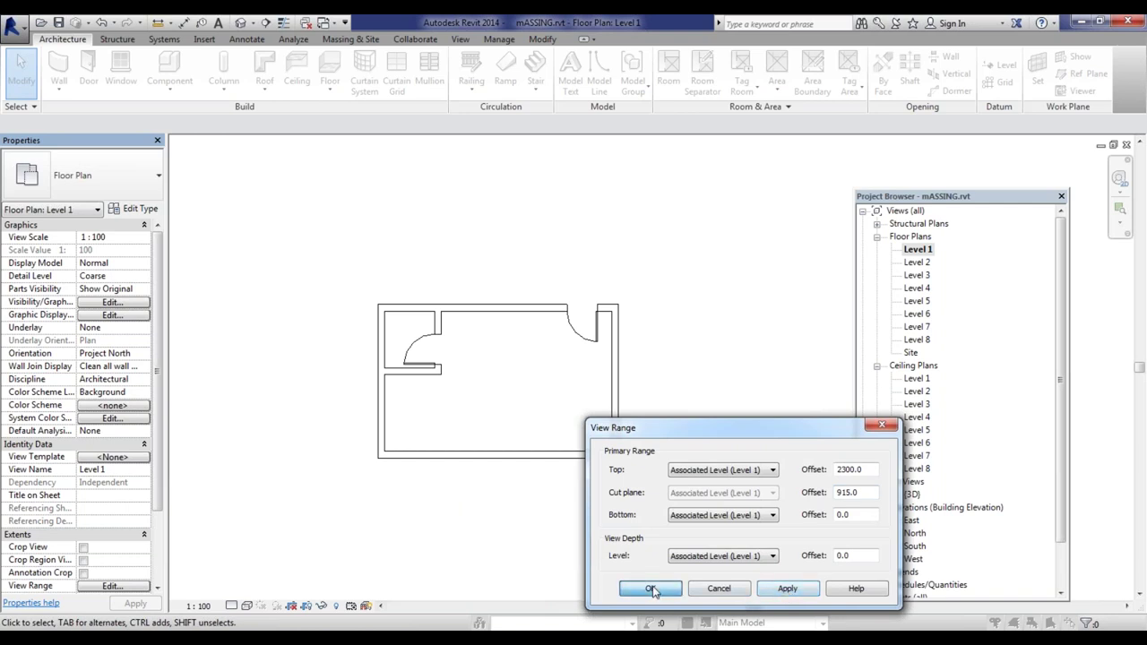
pyautogui.click(138, 589)
pyautogui.moveTo(857, 493); pyautogui.dragTo(800, 494)
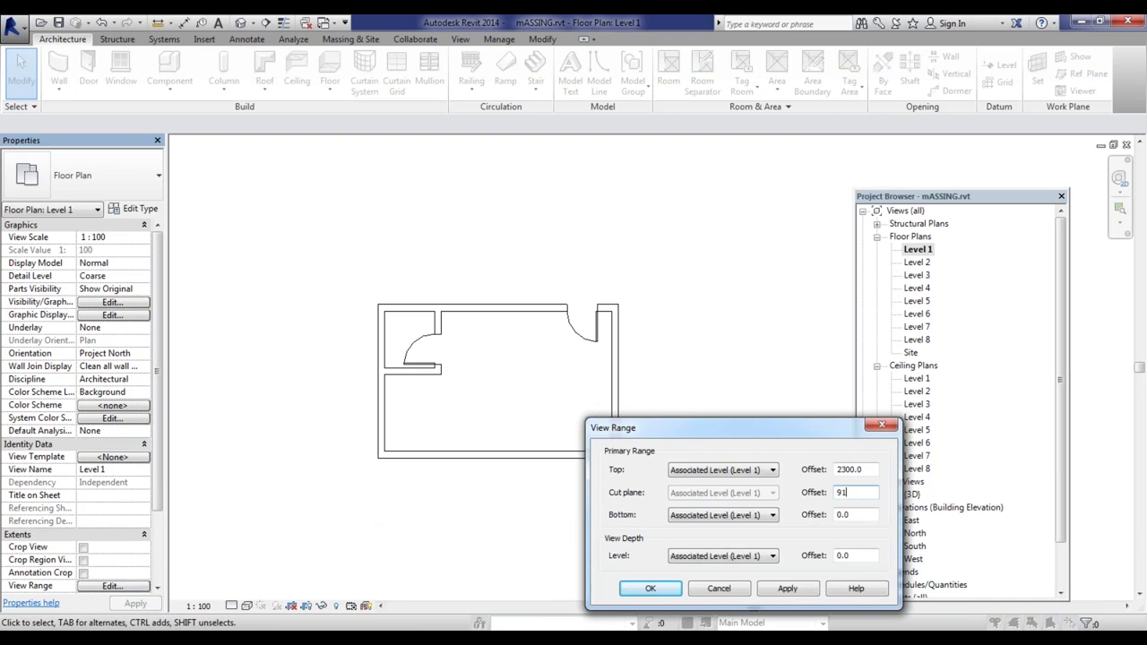
pyautogui.write('6')
pyautogui.click(788, 589)
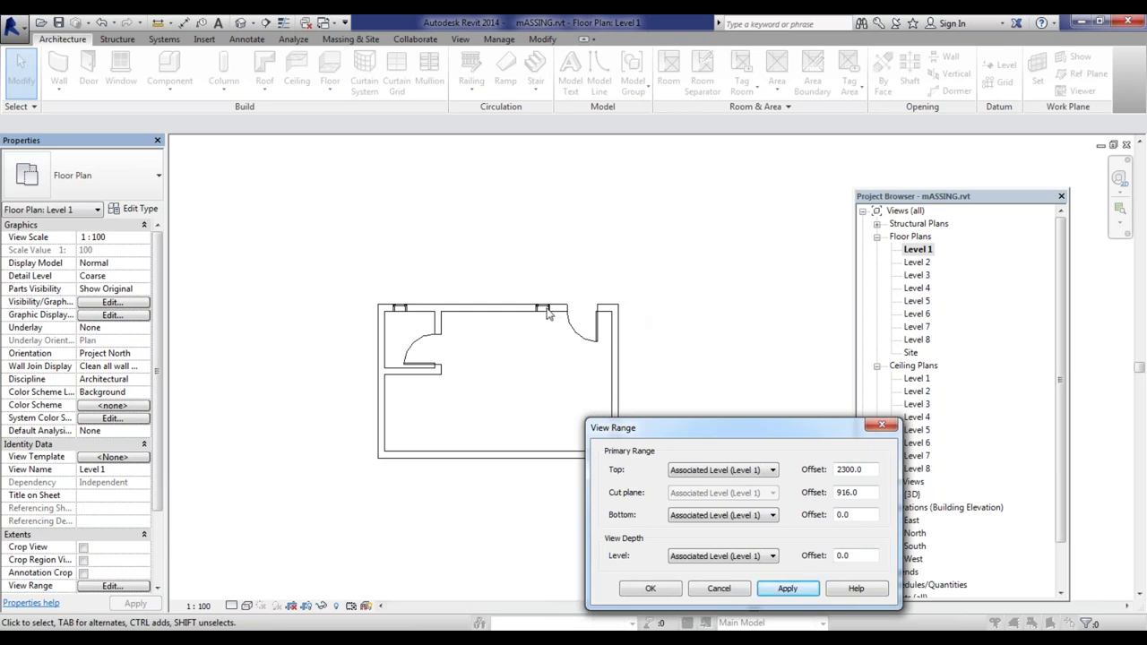
# Step: Confirm the 916 cut plane and open the North elevation
pyautogui.click(663, 592)
pyautogui.scroll(1, 487, 500)
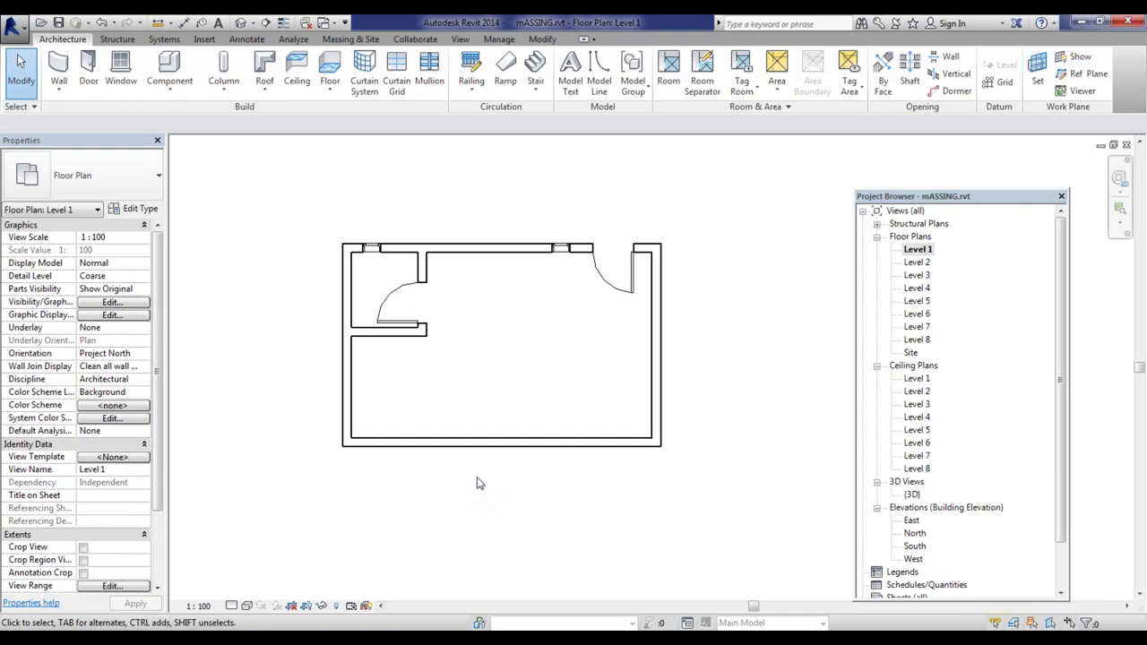
pyautogui.scroll(1, 456, 253)
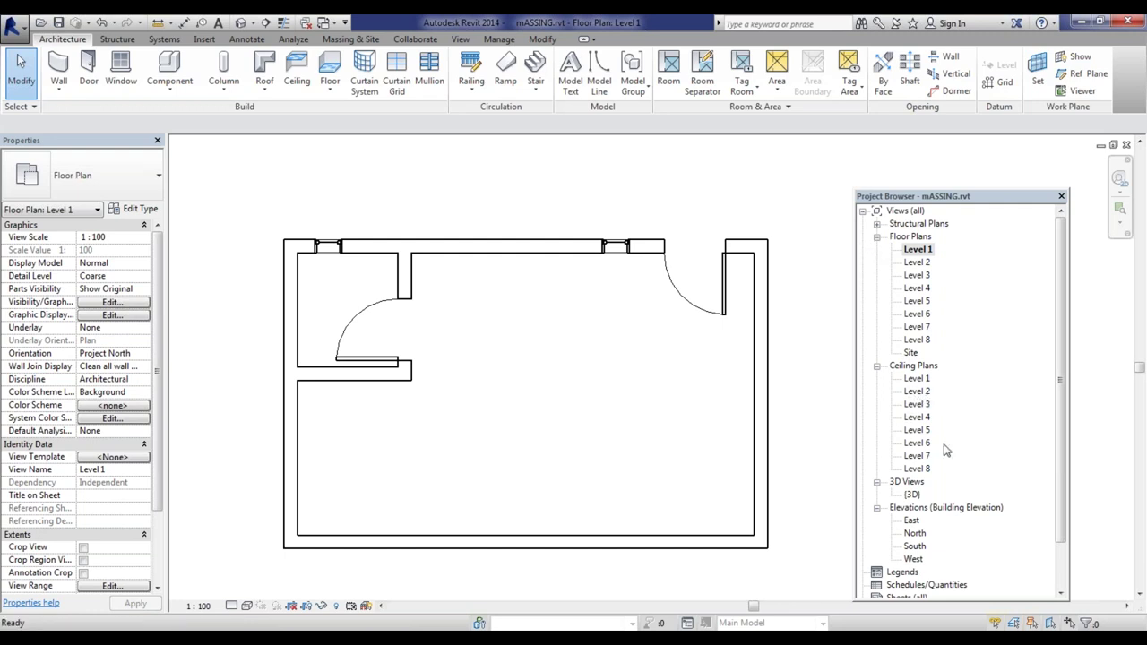
pyautogui.doubleClick(914, 533)
pyautogui.scroll(-4, 489, 443)
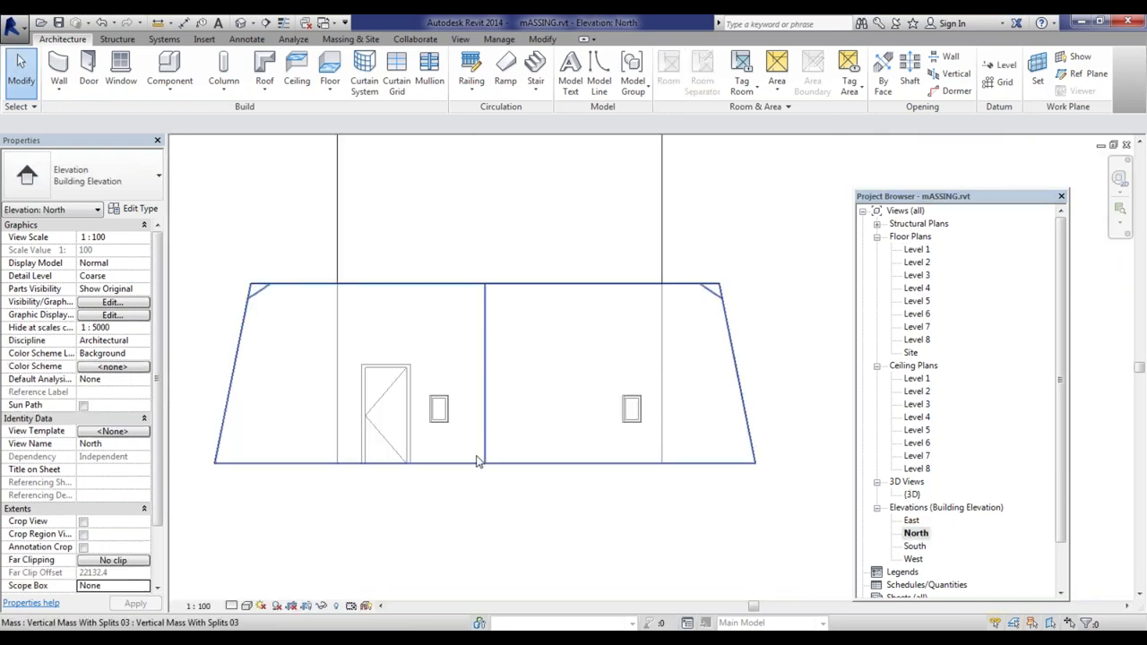
pyautogui.scroll(-2, 445, 498)
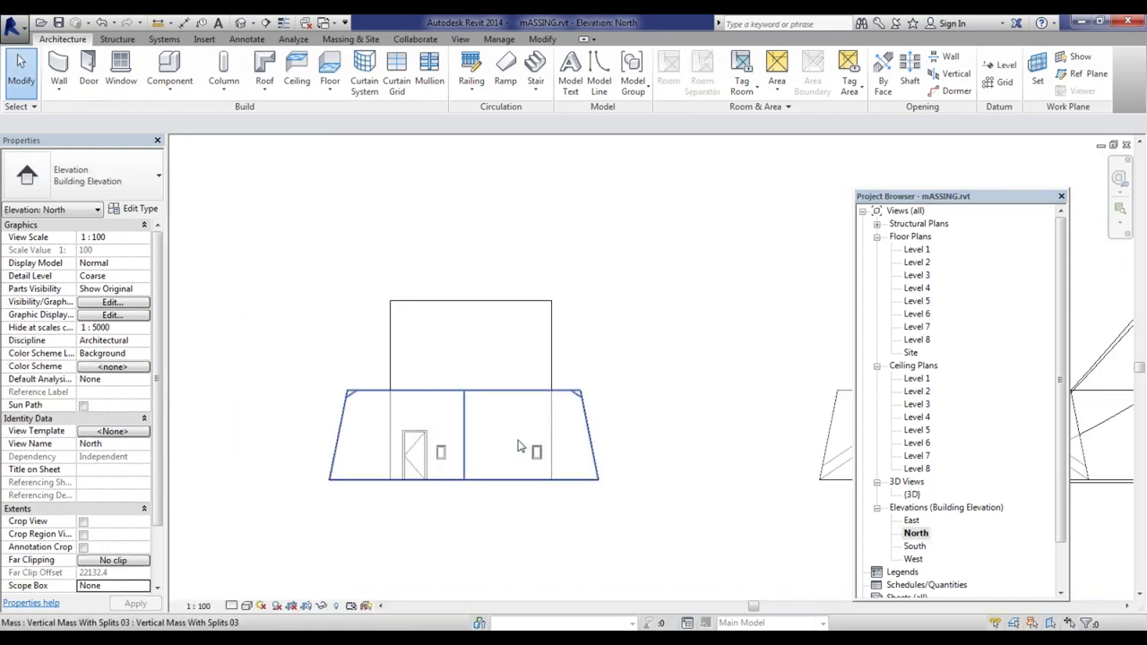
# Step: Crossing-select the room walls and set their Top Constraint to Up to level
pyautogui.moveTo(633, 309); pyautogui.dragTo(309, 235)
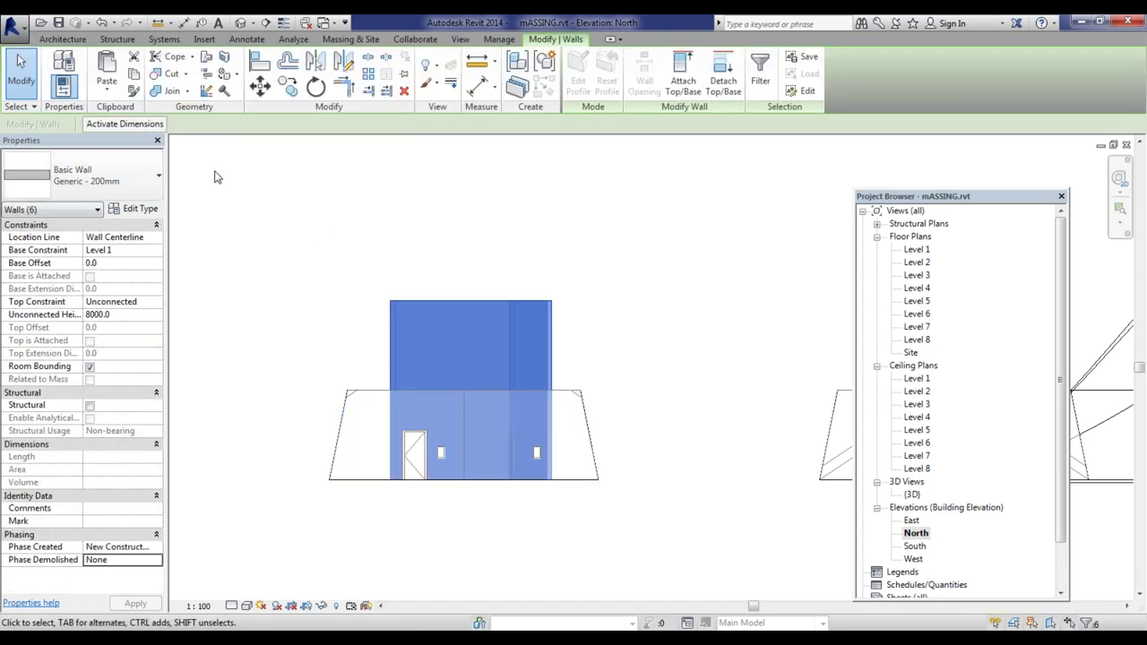
pyautogui.click(156, 301)
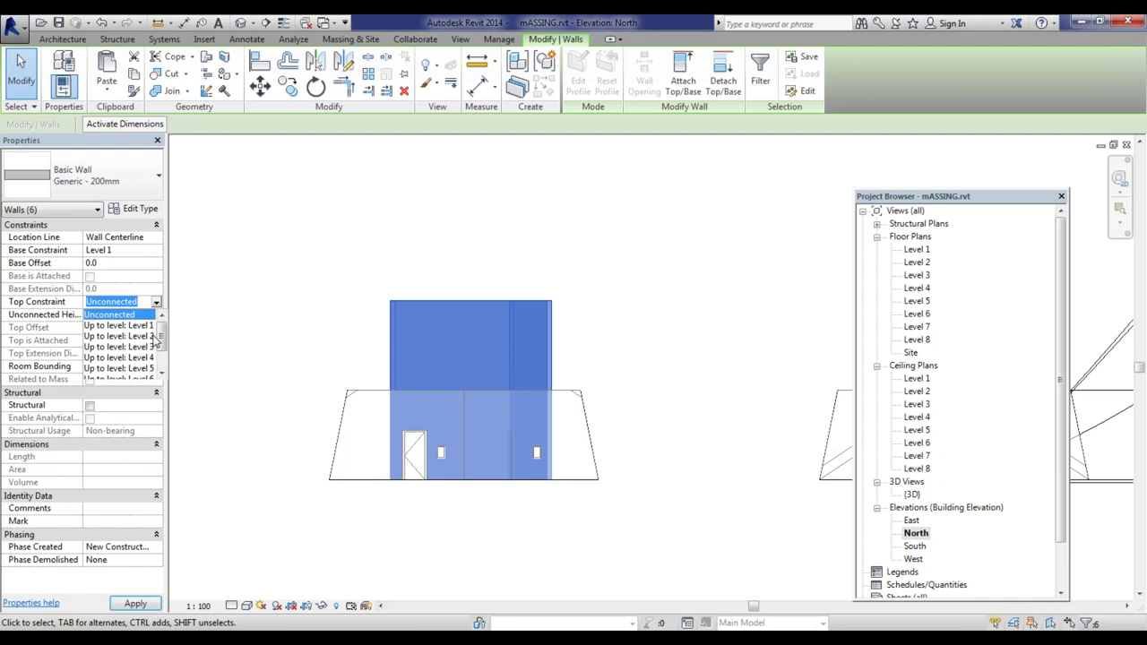
pyautogui.click(121, 339)
pyautogui.click(138, 606)
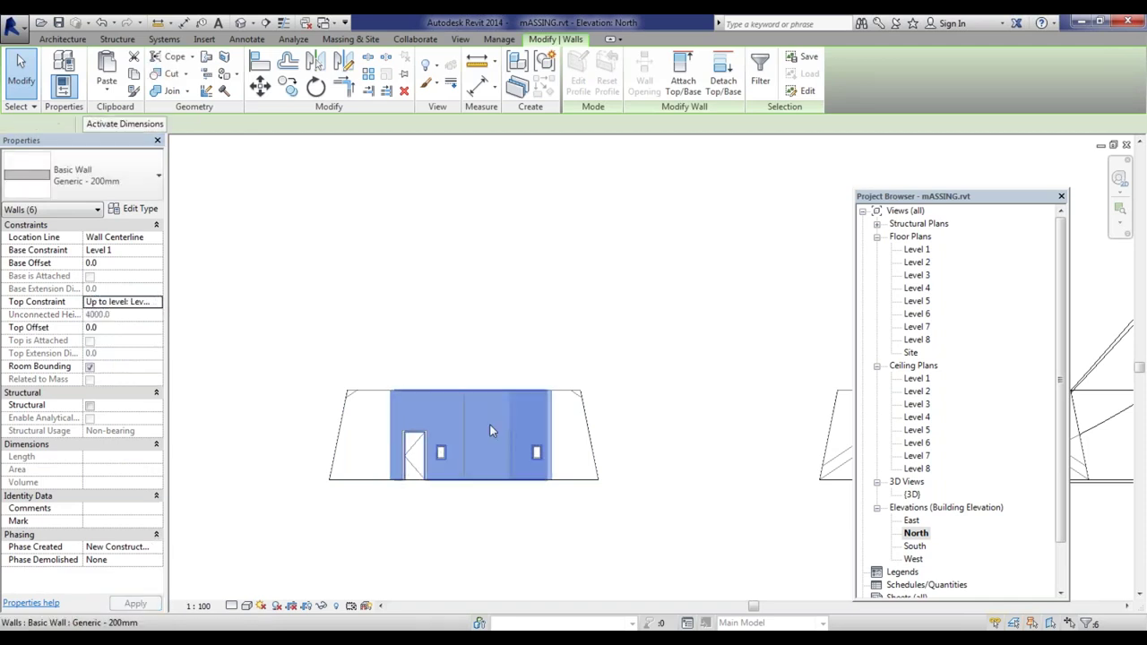
pyautogui.press('Escape')
# Step: Select the small window left of the door to inspect it, then deselect
pyautogui.scroll(5, 437, 473)
pyautogui.scroll(3, 437, 473)
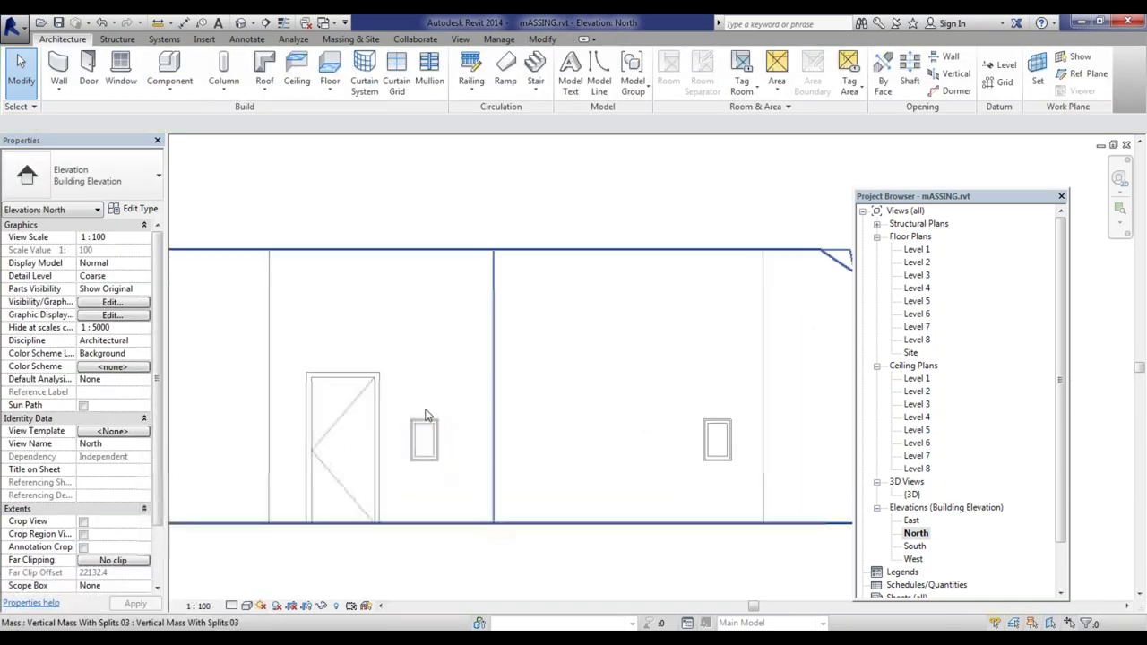
pyautogui.click(425, 437)
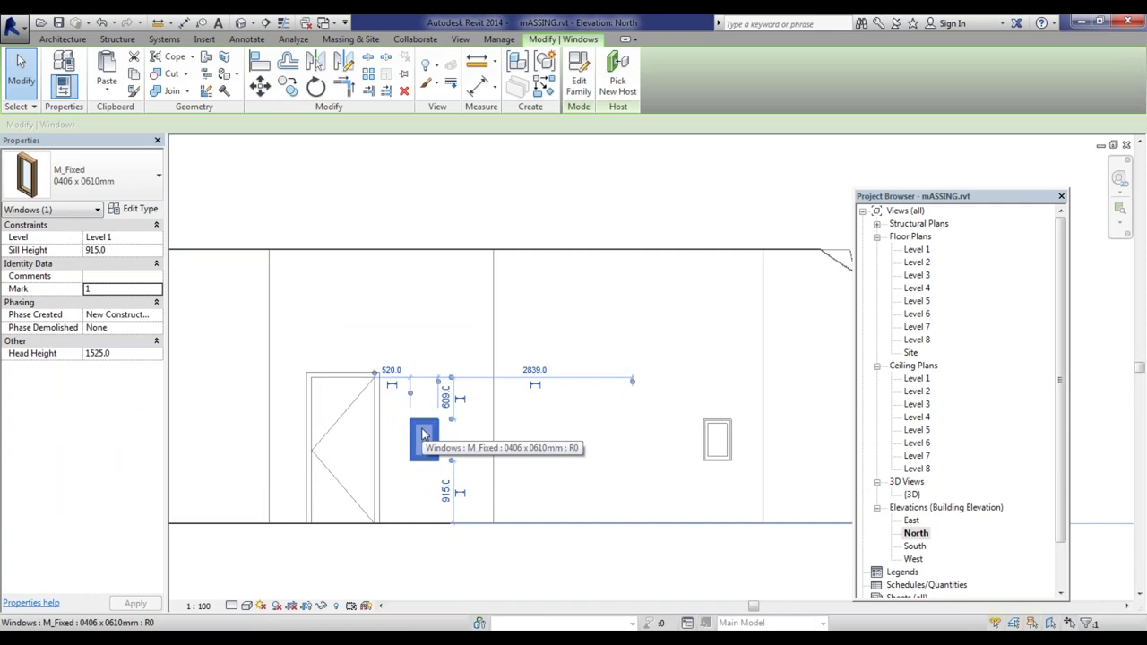
pyautogui.press('Escape')
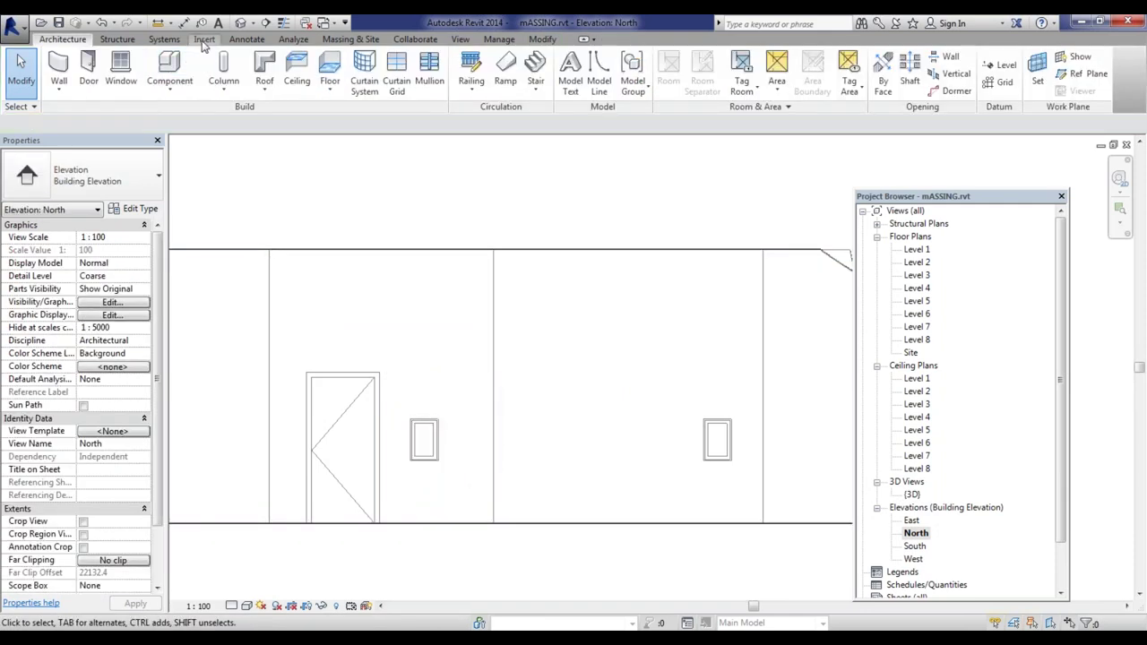
# Step: Start Load Family and browse to RVT 2014 > Libraries > US Metric > Windows
pyautogui.click(204, 43)
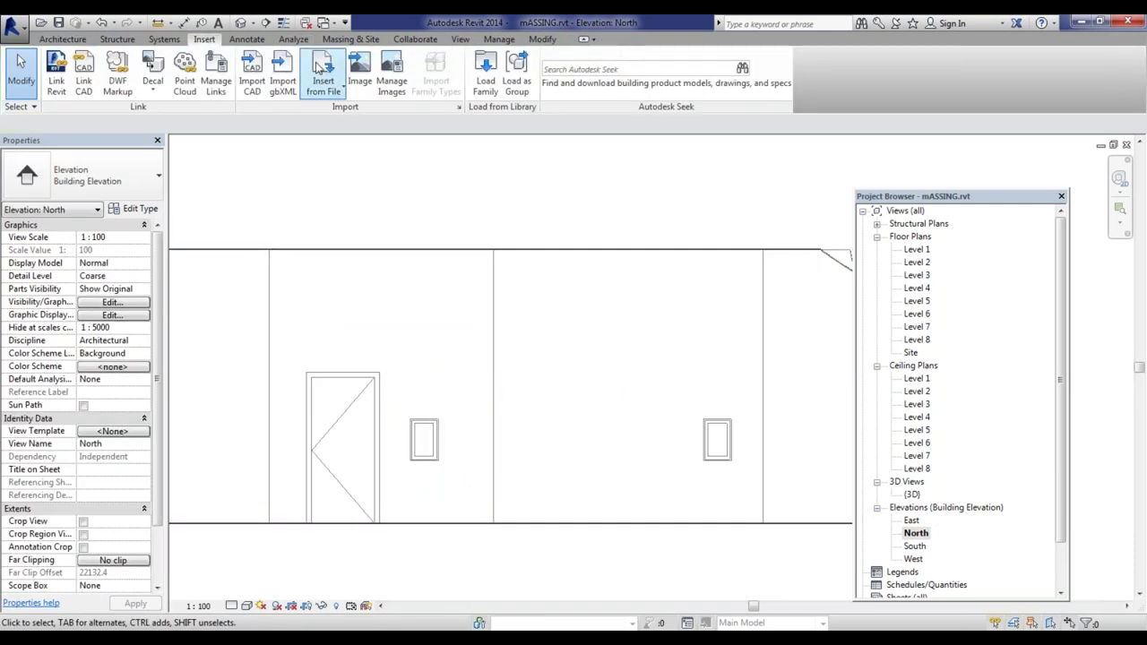
pyautogui.click(485, 86)
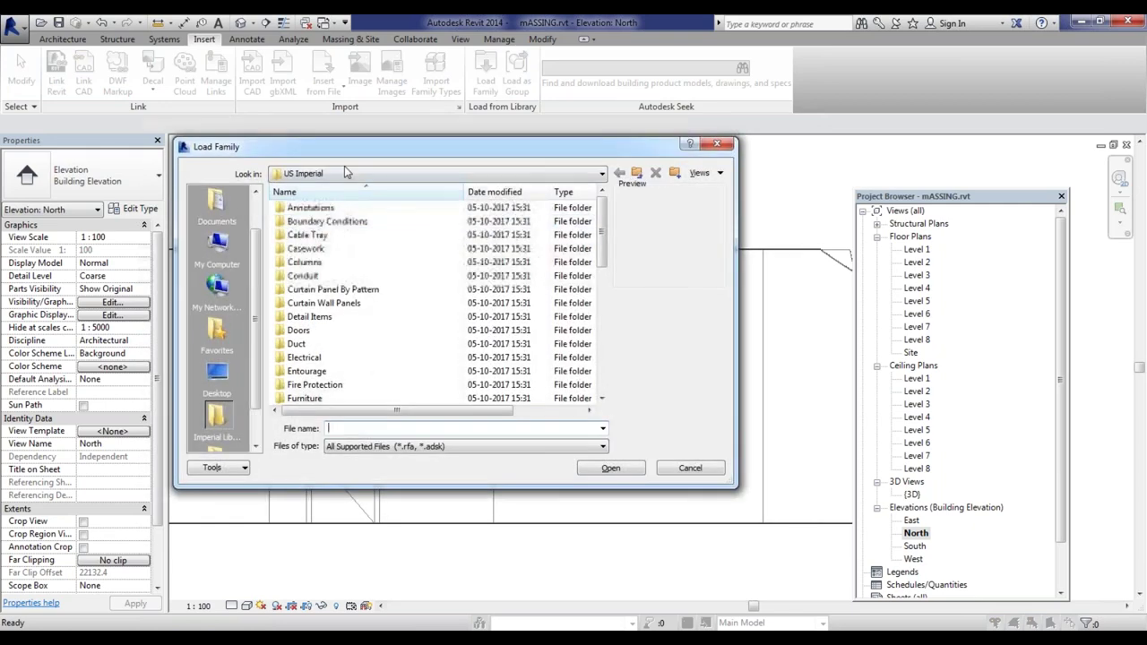
pyautogui.click(346, 172)
pyautogui.scroll(3, 371, 225)
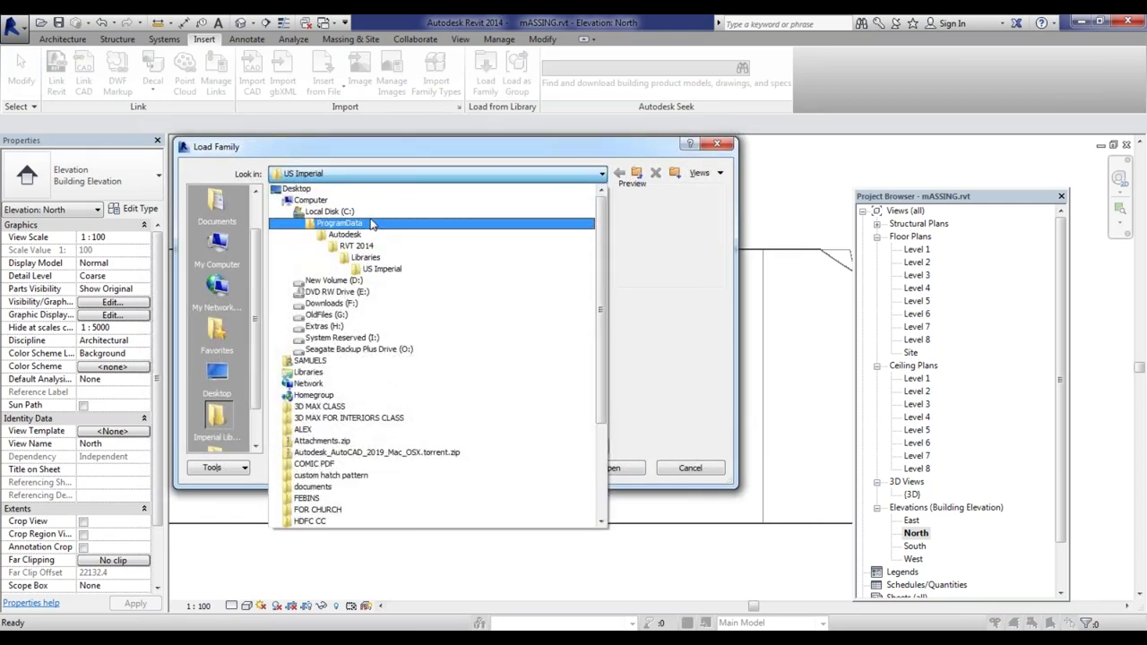
pyautogui.click(371, 225)
pyautogui.doubleClick(305, 379)
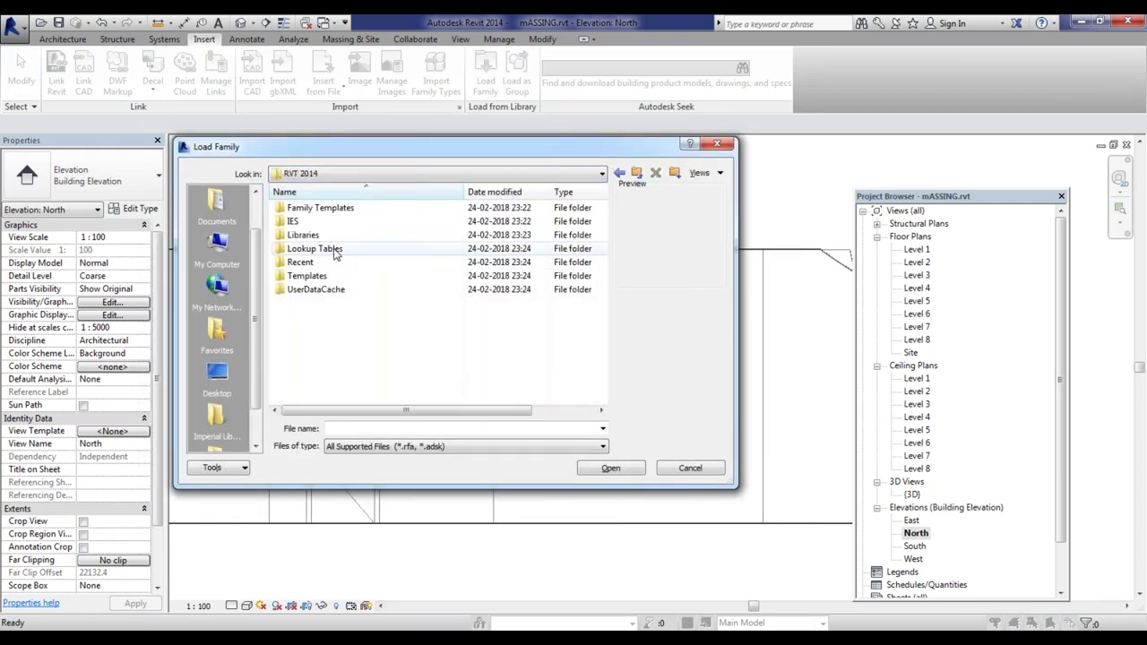
pyautogui.doubleClick(305, 235)
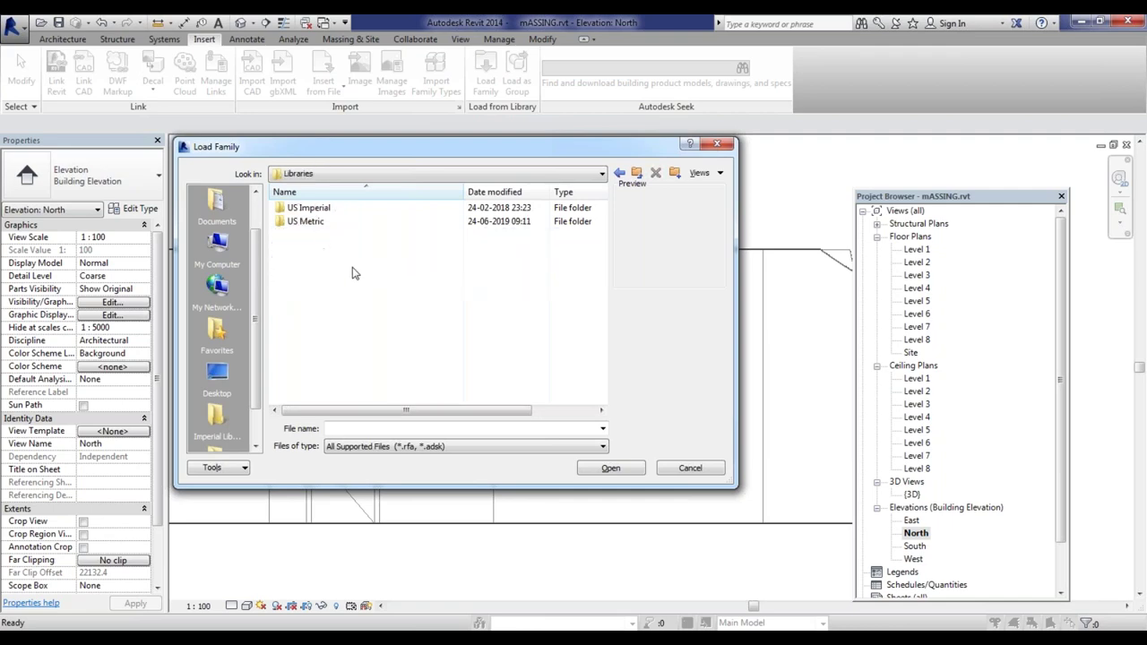
pyautogui.doubleClick(305, 221)
pyautogui.scroll(-8, 372, 349)
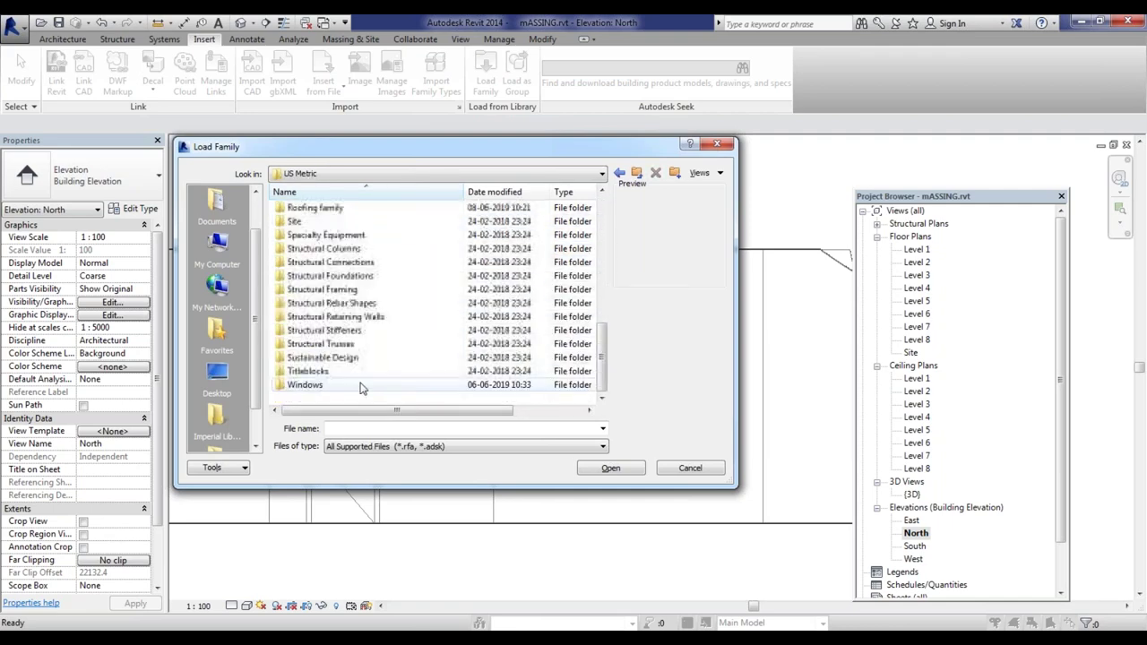
pyautogui.doubleClick(375, 387)
pyautogui.scroll(-5, 427, 334)
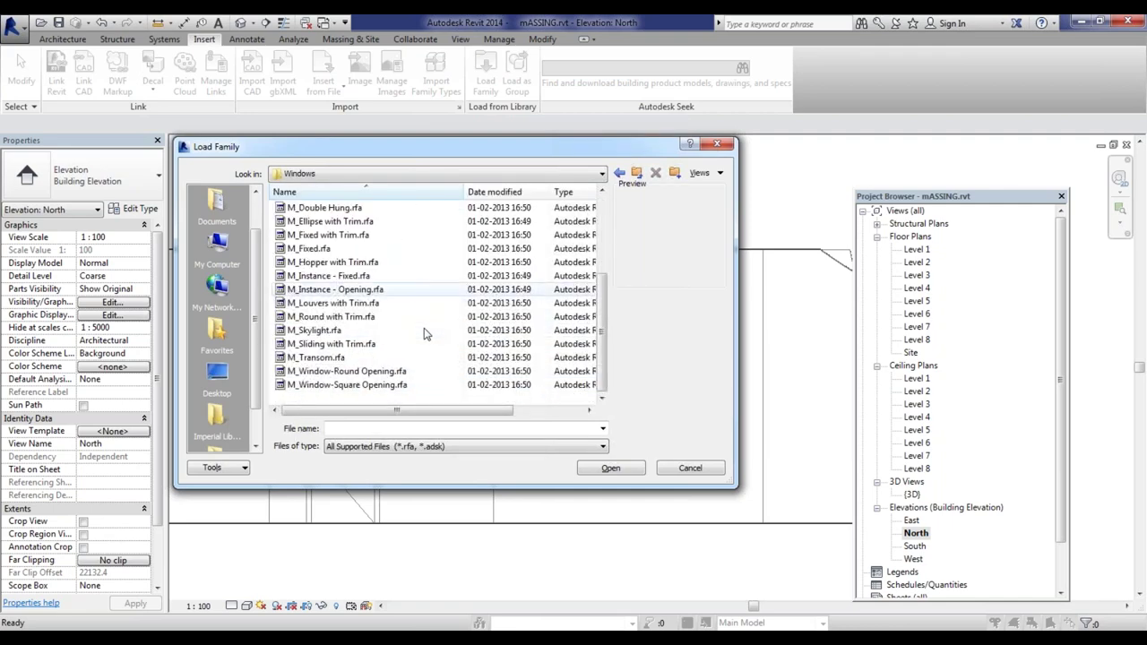
pyautogui.scroll(3, 425, 334)
# Step: Preview and compare the window families: casement, double hung, awning, archtop and others
pyautogui.click(352, 249)
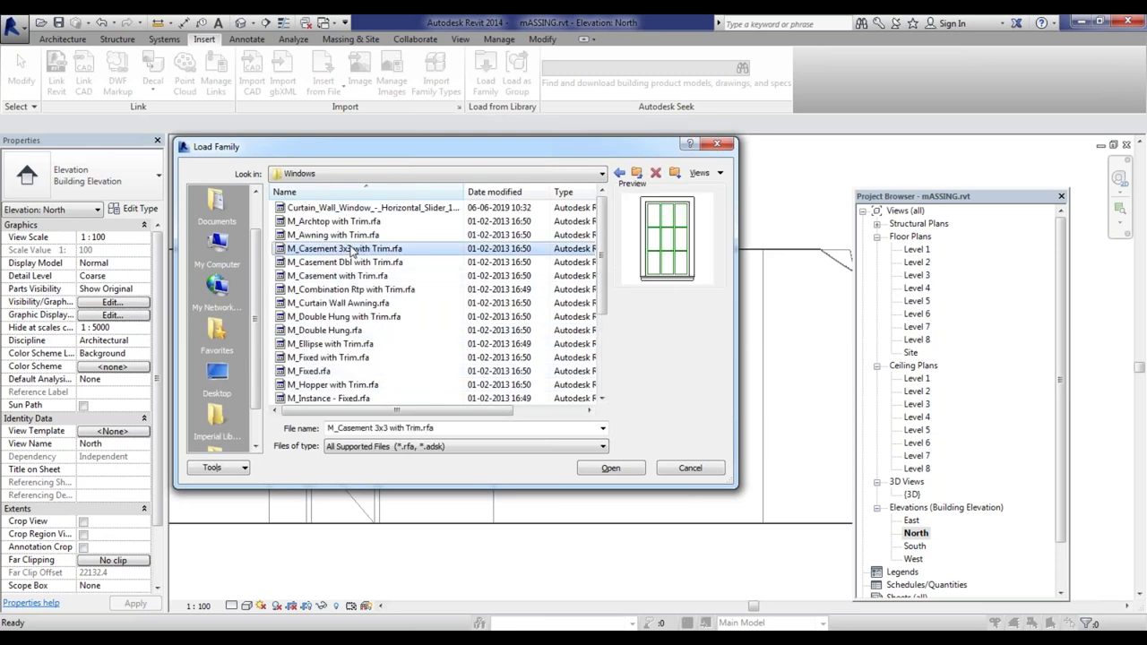
pyautogui.click(381, 318)
pyautogui.click(368, 235)
pyautogui.click(365, 250)
pyautogui.click(367, 276)
pyautogui.click(368, 318)
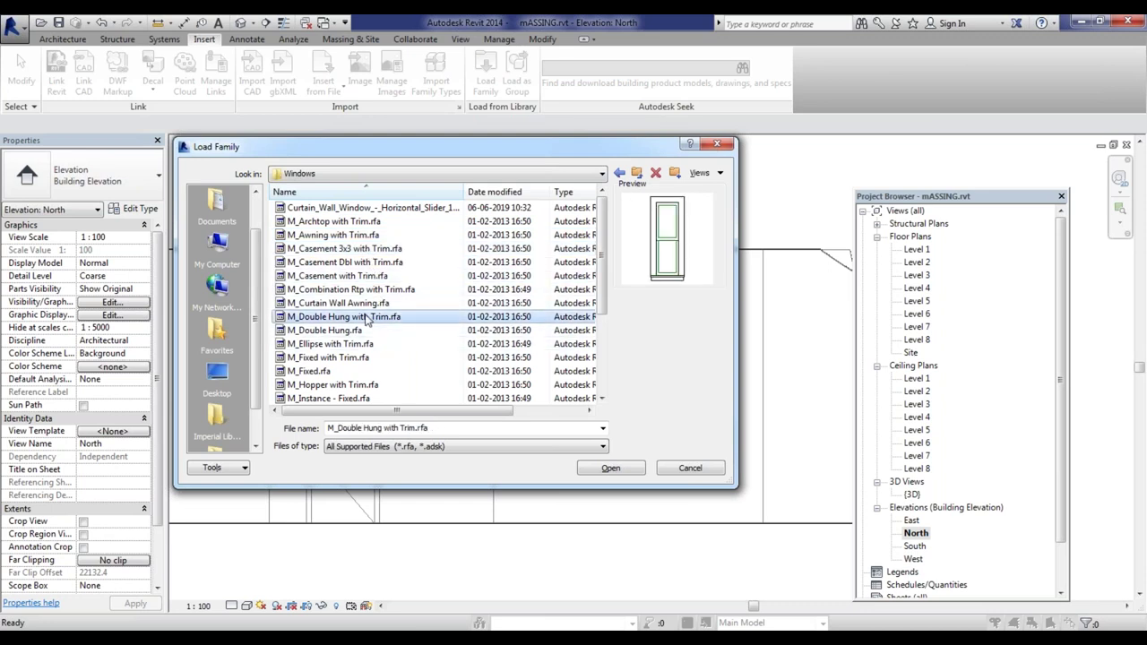
pyautogui.press('Down')
pyautogui.press('Down')
pyautogui.press('Down')
pyautogui.press('Down')
pyautogui.press('Down')
pyautogui.press('Down')
pyautogui.press('Down')
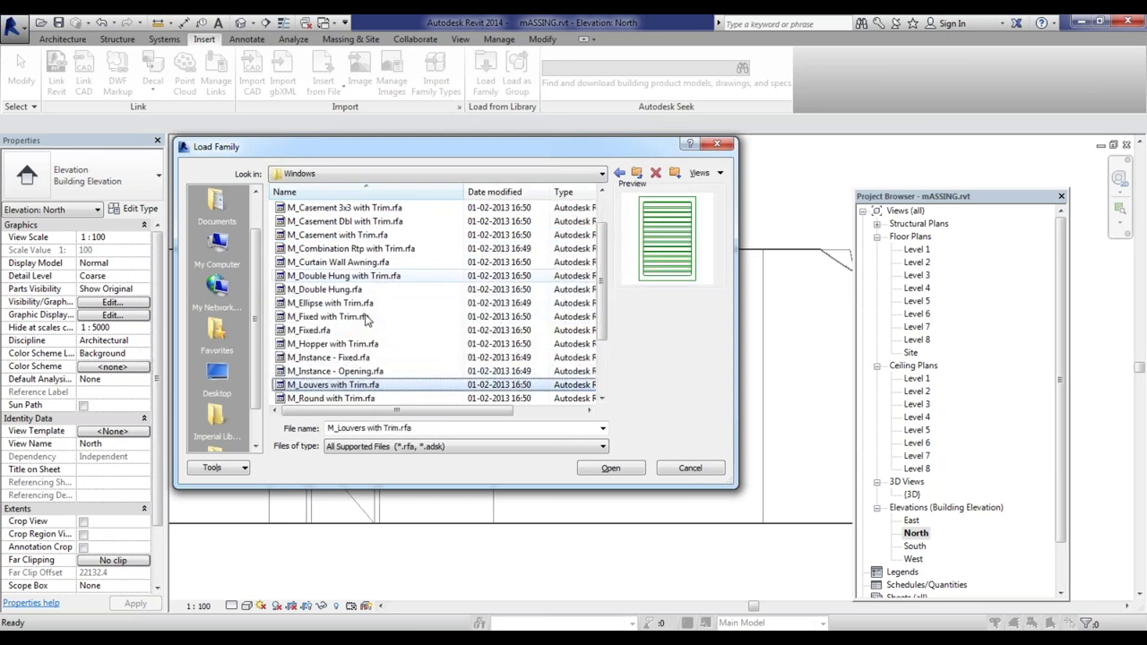
pyautogui.press('Down')
pyautogui.press('Down')
pyautogui.press('Up')
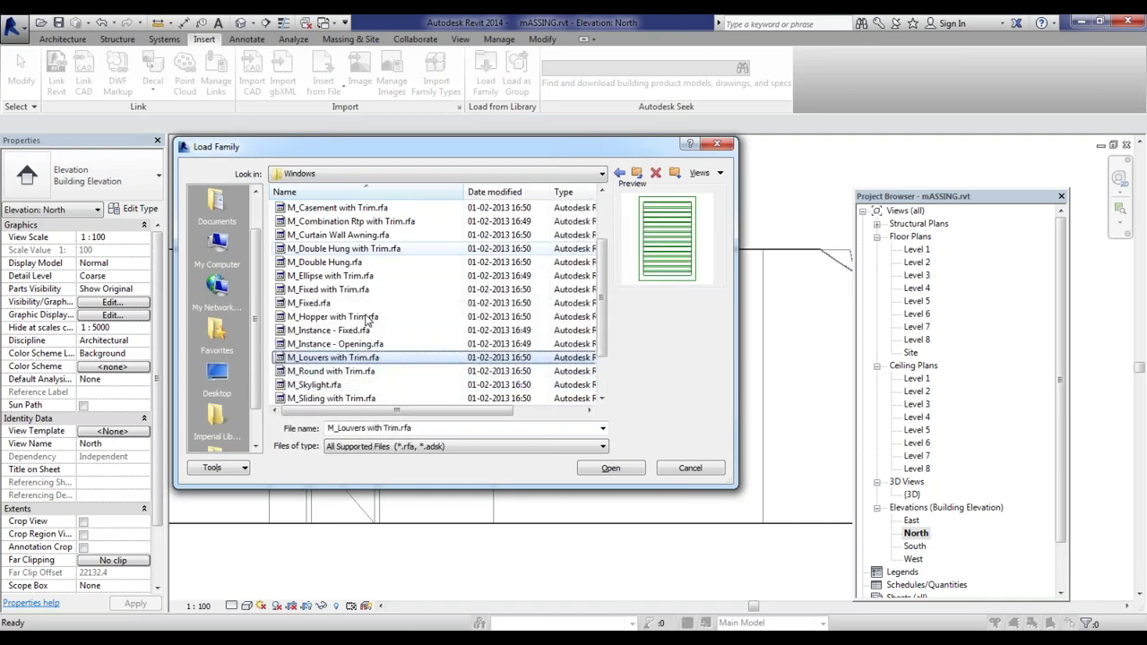
pyautogui.press('Home')
pyautogui.press('Down')
pyautogui.press('Down')
pyautogui.press('Up')
pyautogui.press('Up')
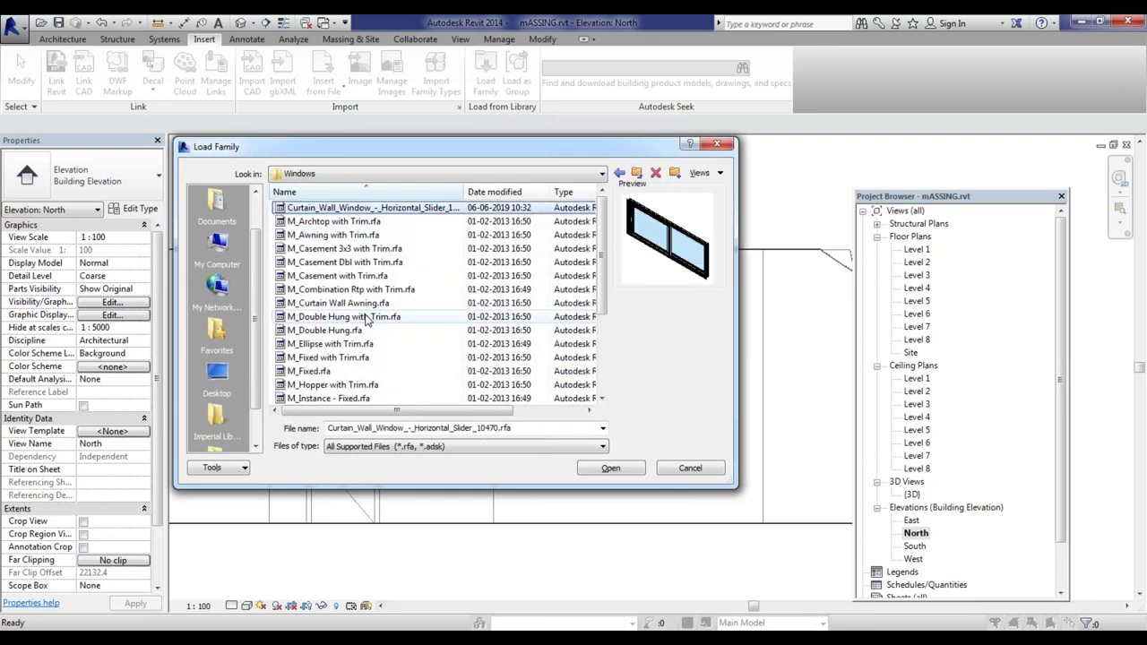
pyautogui.press('Down')
pyautogui.press('Down')
pyautogui.press('Down')
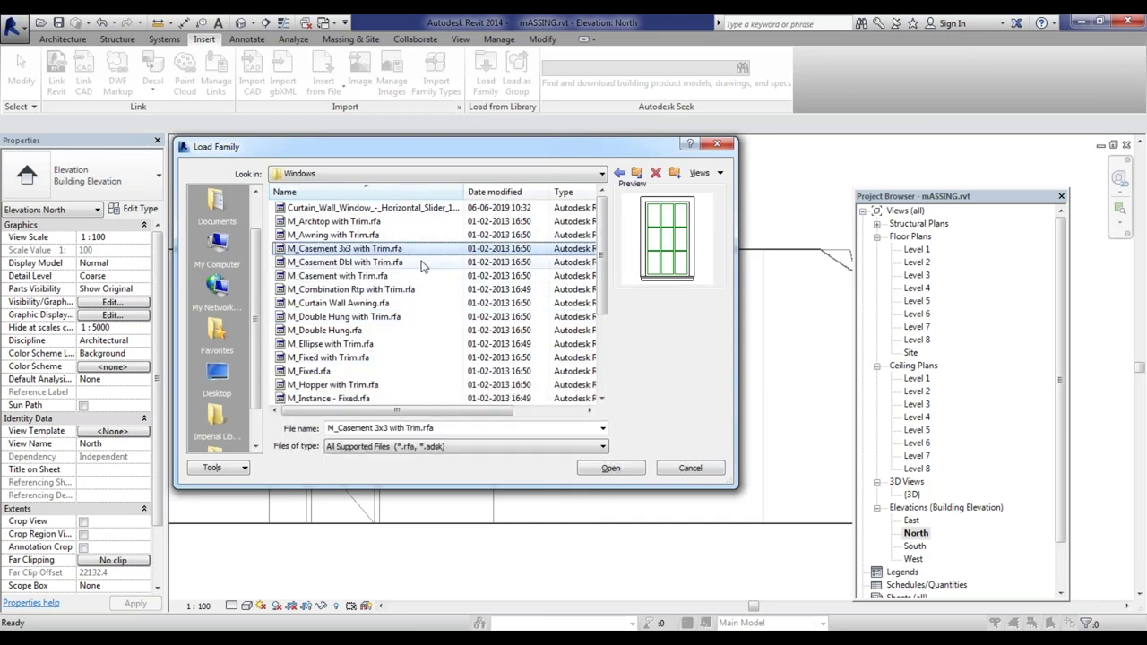
# Step: Select M_Casement 3x3 with Trim.rfa and load it into the project
pyautogui.click(427, 431)
pyautogui.click(427, 431)
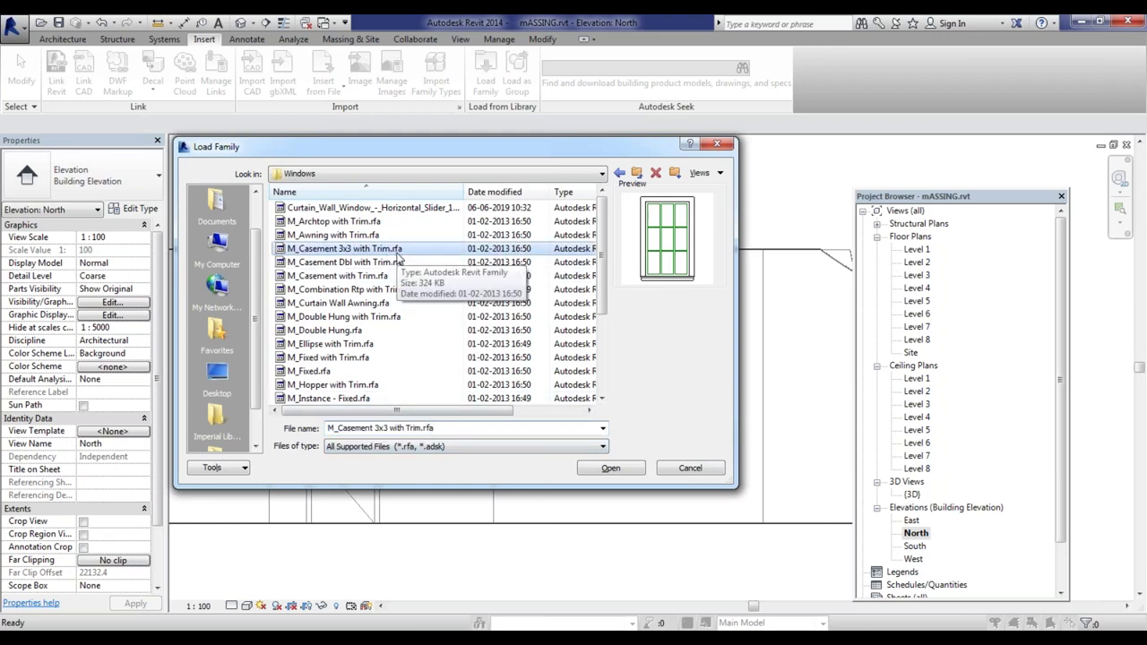
pyautogui.click(363, 261)
pyautogui.click(363, 250)
pyautogui.click(609, 469)
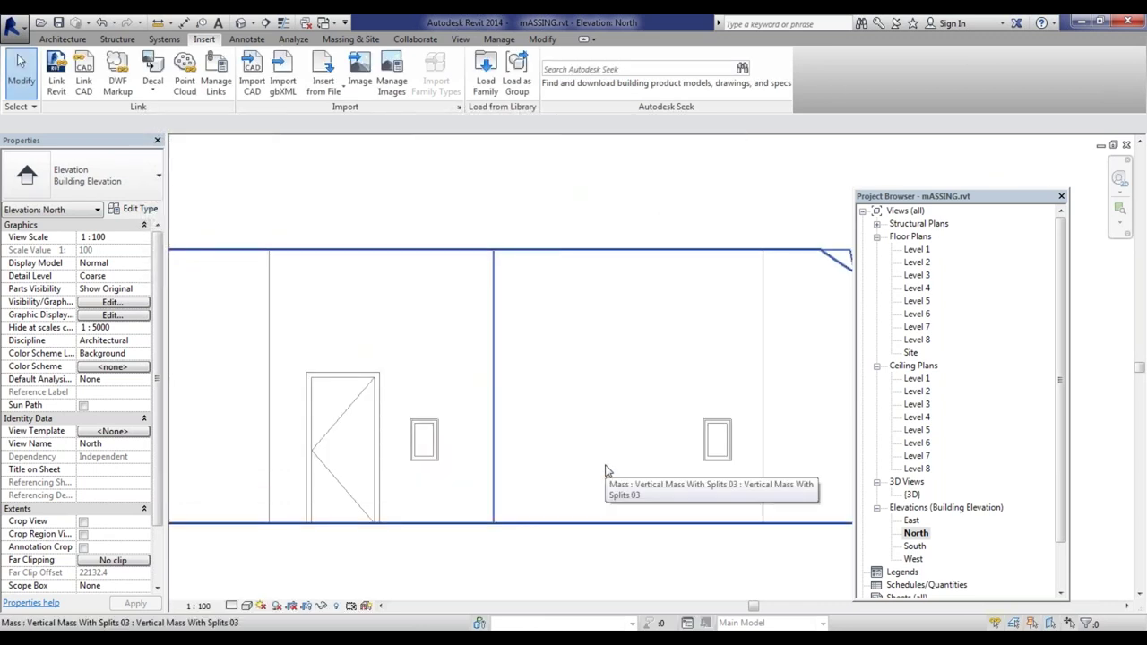
pyautogui.click(432, 447)
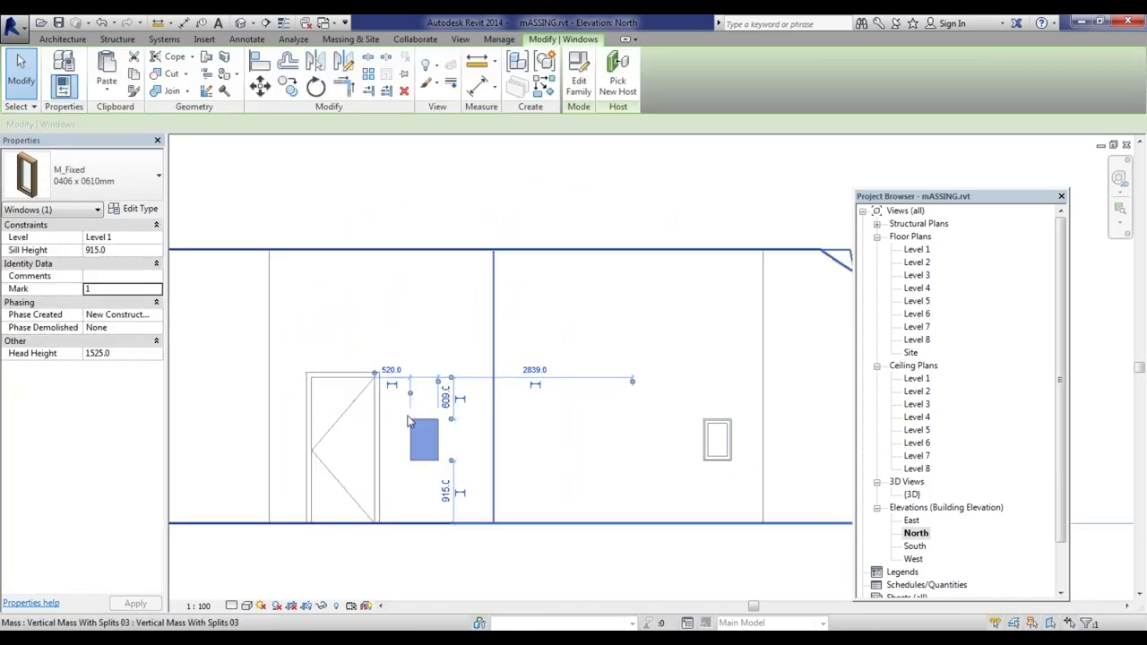
pyautogui.click(154, 191)
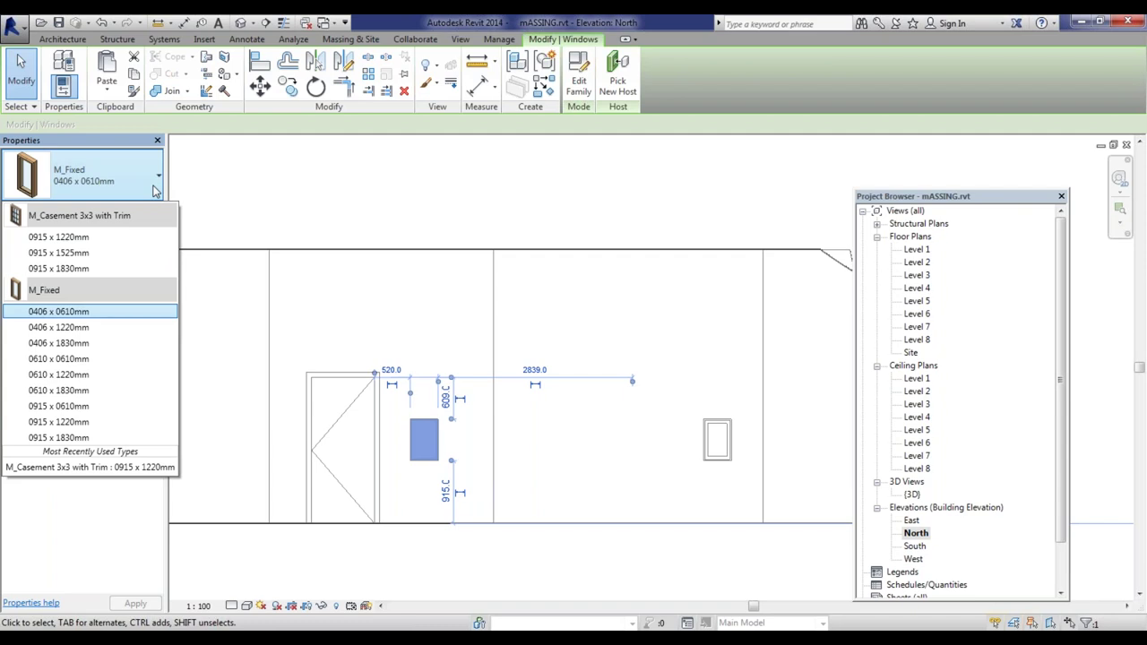
pyautogui.click(85, 239)
pyautogui.click(354, 433)
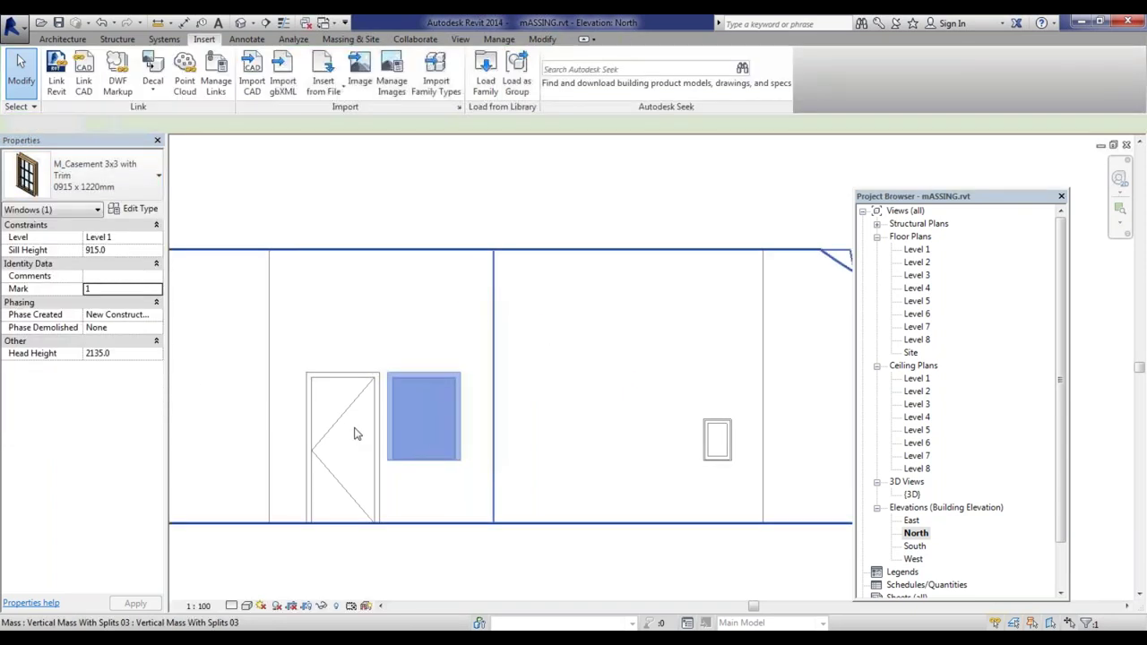
pyautogui.scroll(-2, 404, 372)
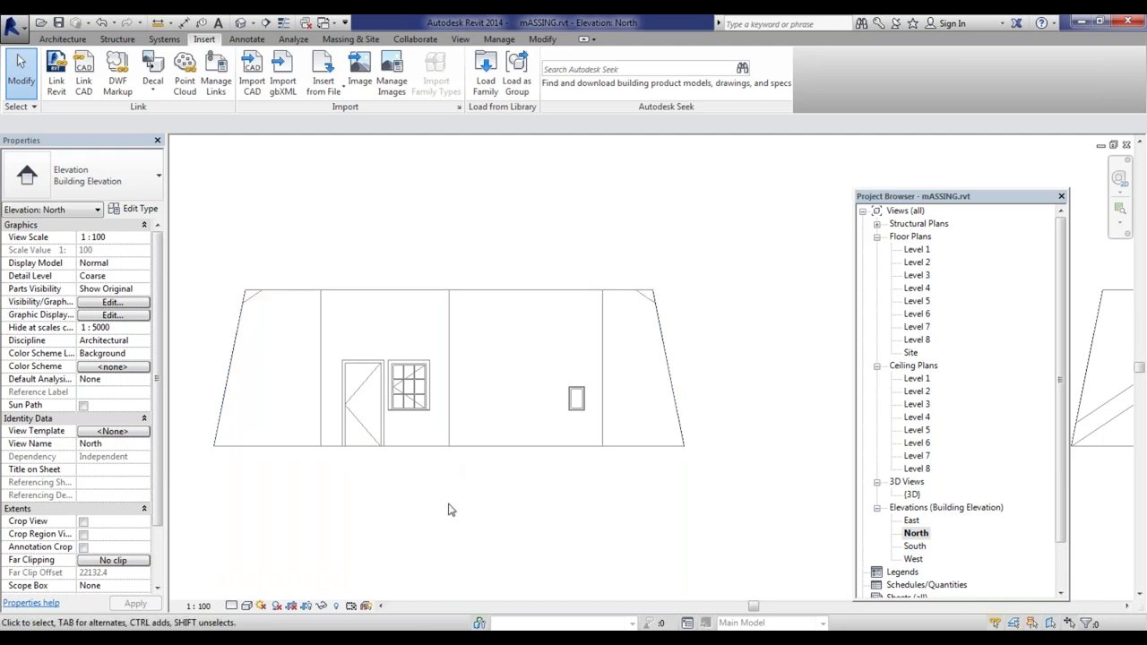
pyautogui.scroll(1, 450, 510)
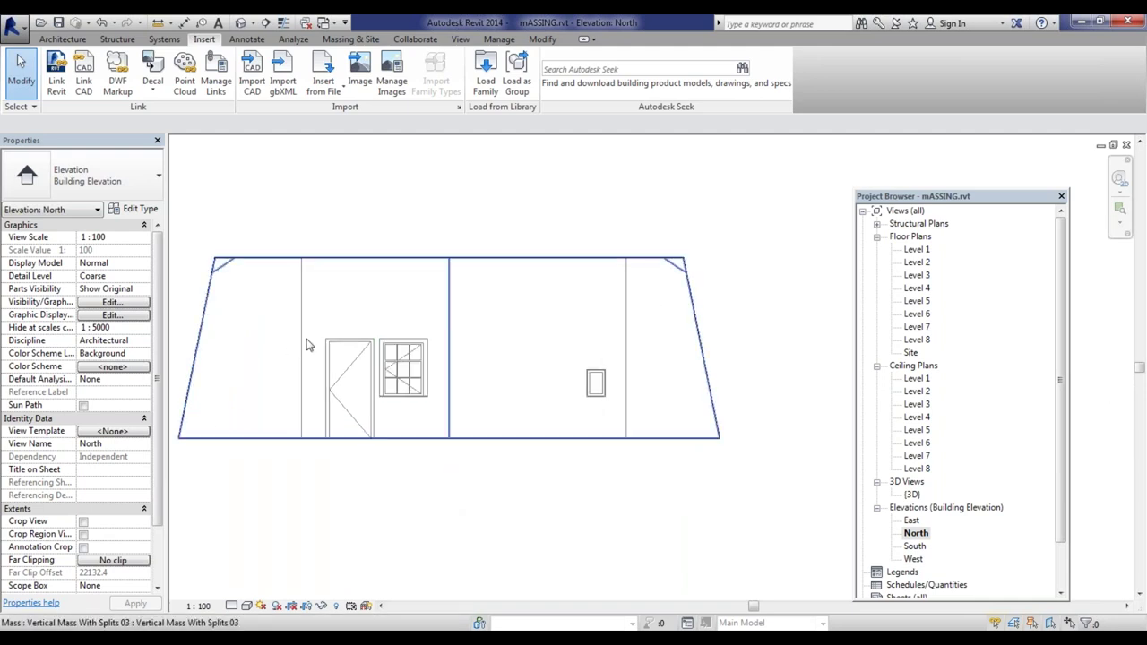
pyautogui.scroll(-2, 375, 340)
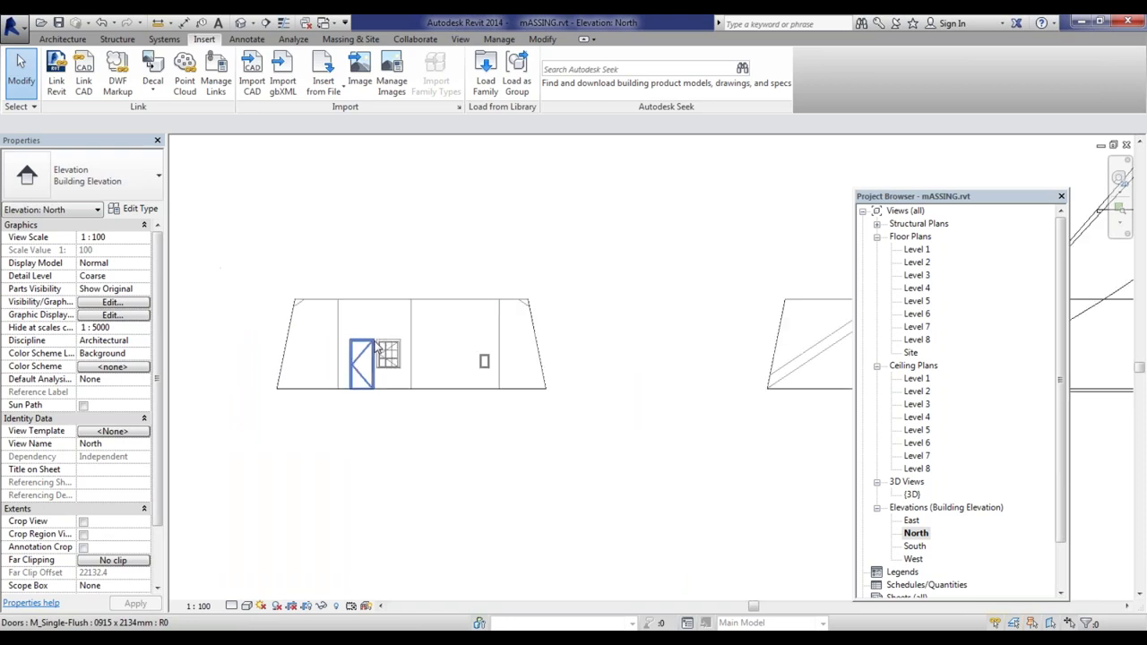
pyautogui.scroll(2, 374, 341)
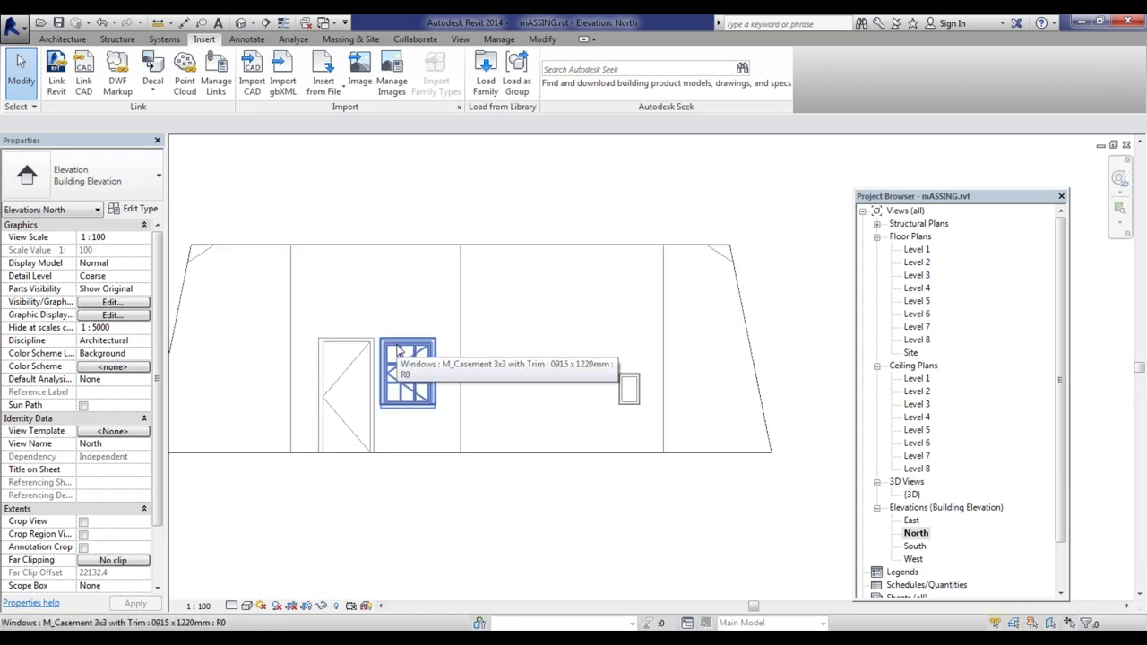
pyautogui.click(635, 385)
pyautogui.scroll(2, 649, 399)
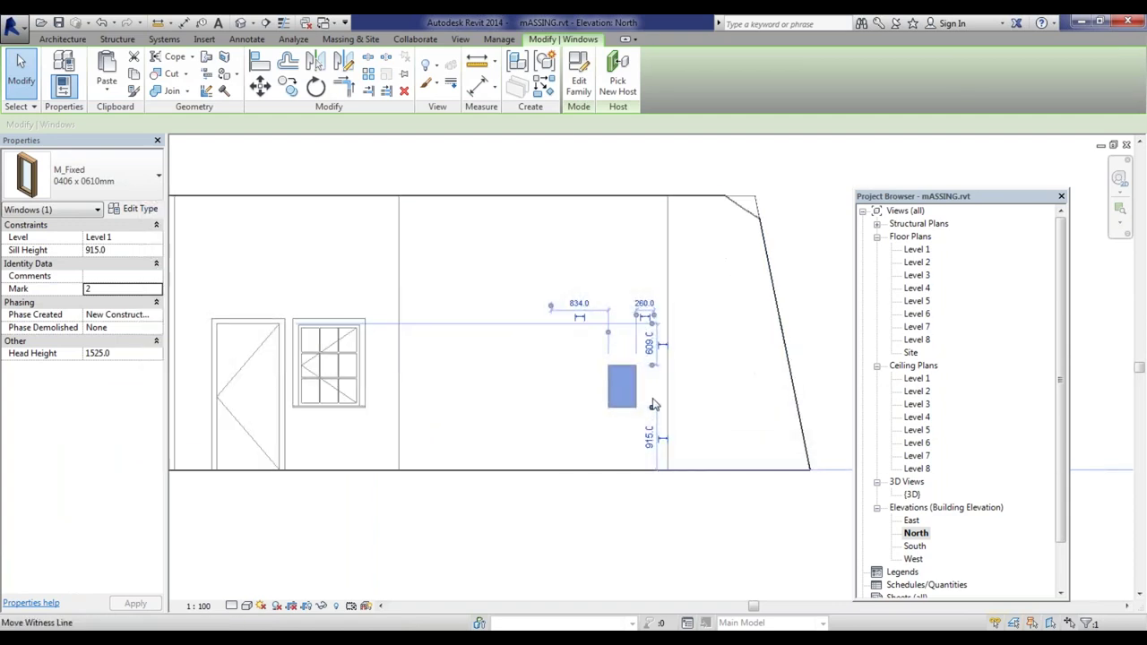
# Step: Align the fixed window's top to the casement window's top edge with AL, undoing and retrying once
pyautogui.click(659, 401)
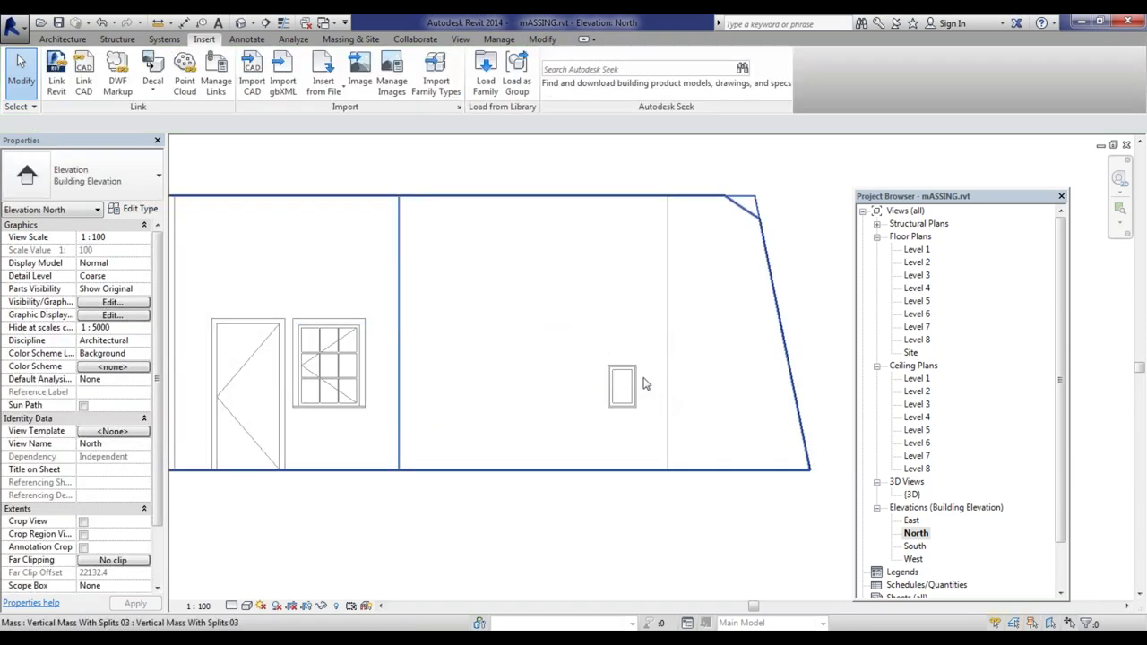
pyautogui.press('a')
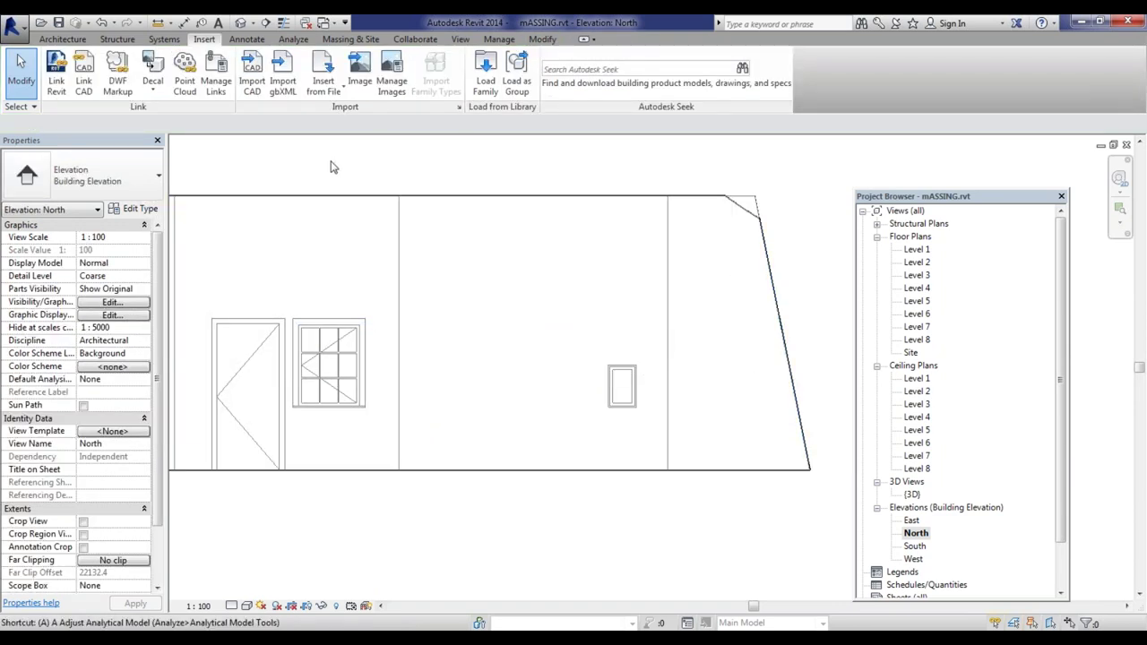
pyautogui.press('l')
pyautogui.click(312, 319)
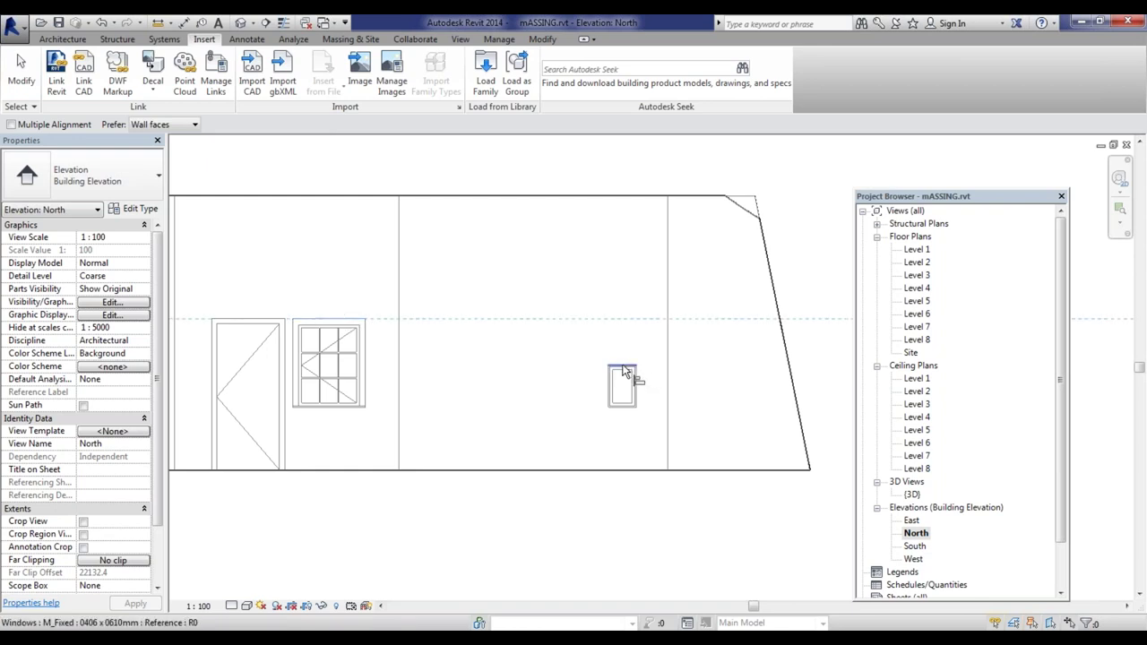
pyautogui.click(622, 366)
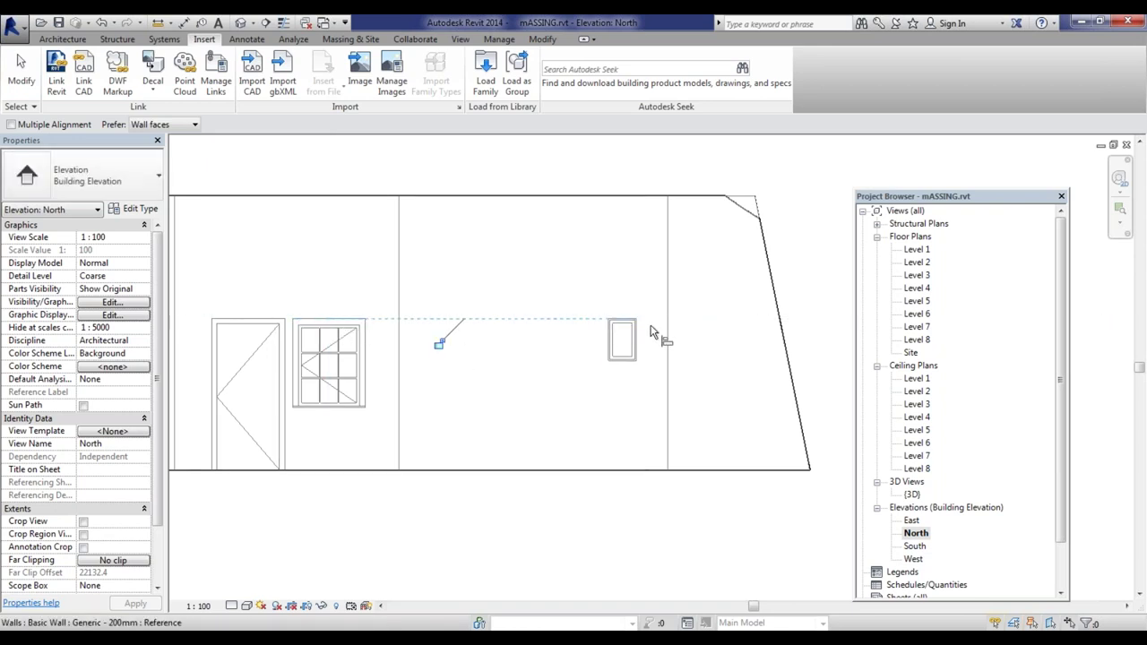
pyautogui.hotkey('ctrl', 'z')
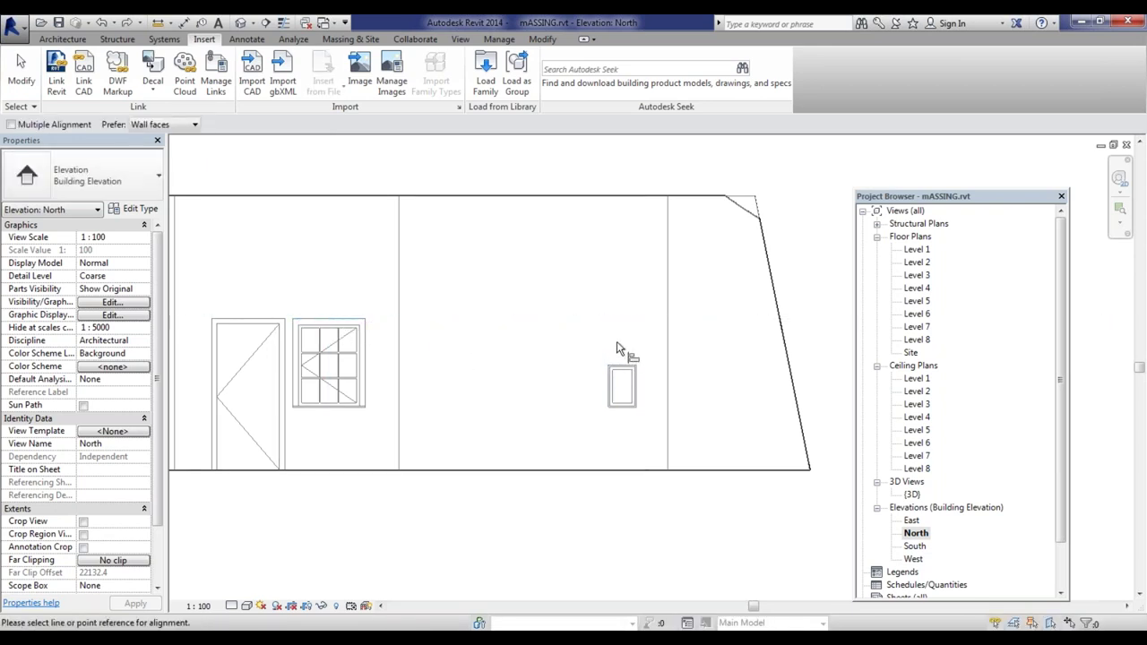
pyautogui.click(333, 320)
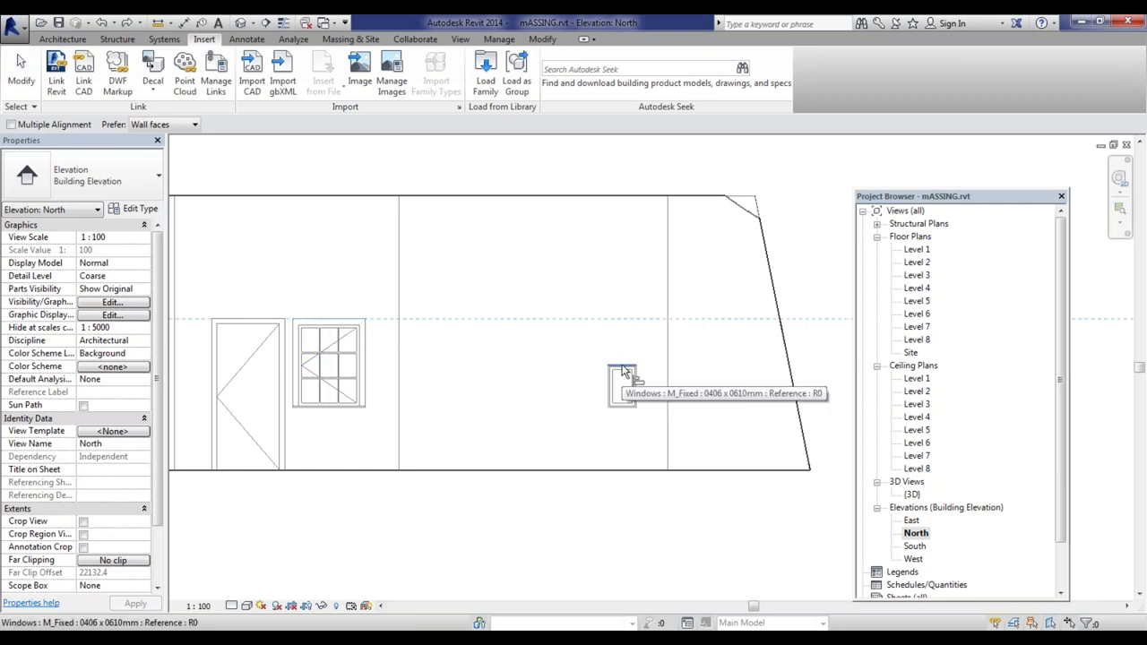
pyautogui.click(623, 369)
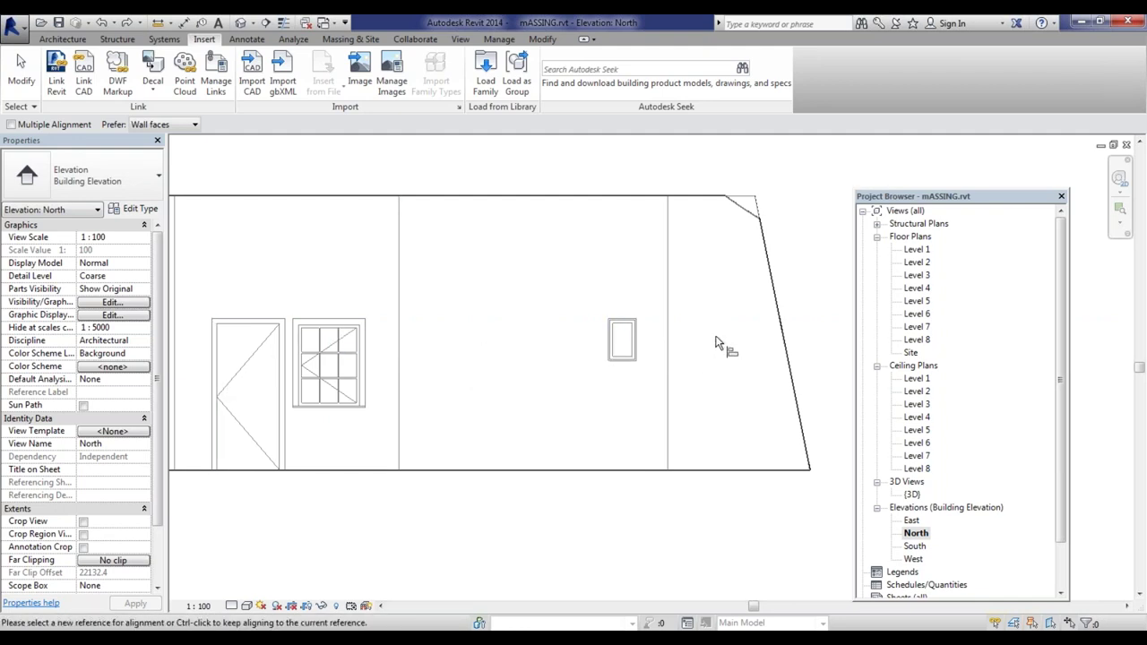
# Step: Open the Level 1 floor plan and review its View Range without changing it
pyautogui.doubleClick(918, 251)
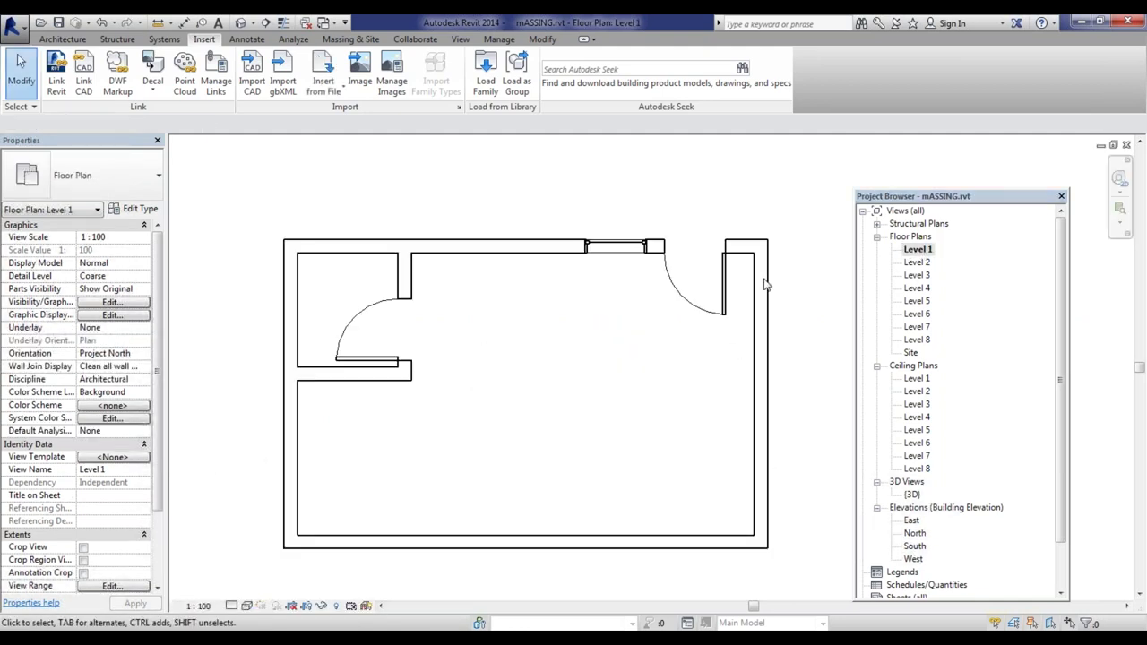
pyautogui.scroll(-1, 548, 371)
pyautogui.scroll(3, 661, 322)
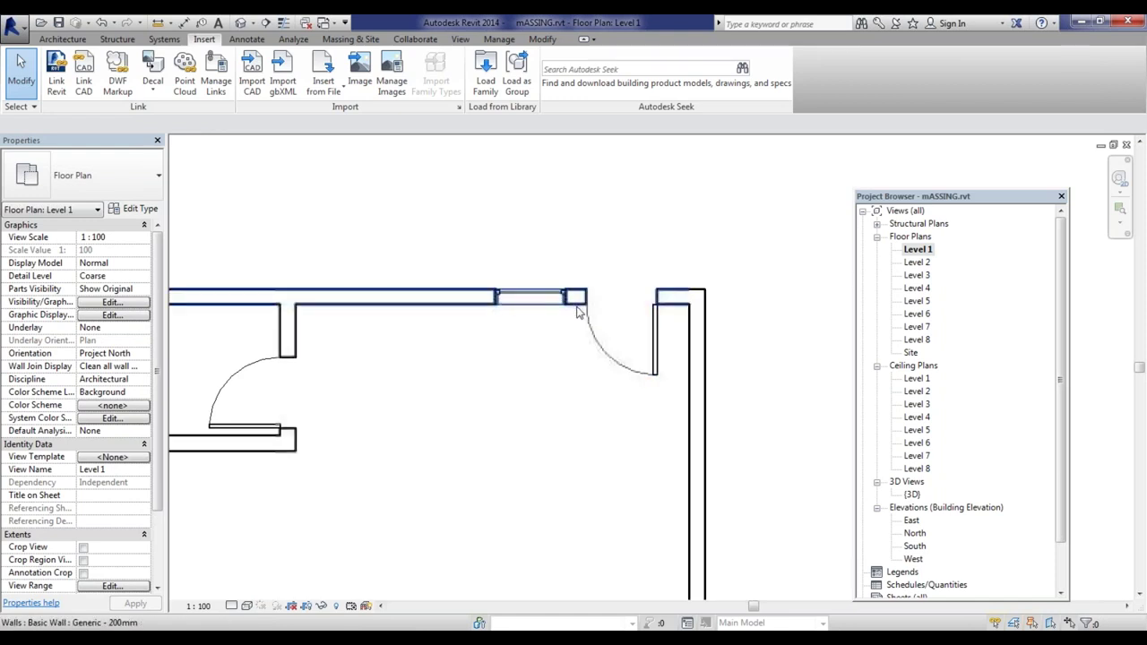
pyautogui.scroll(-2, 584, 313)
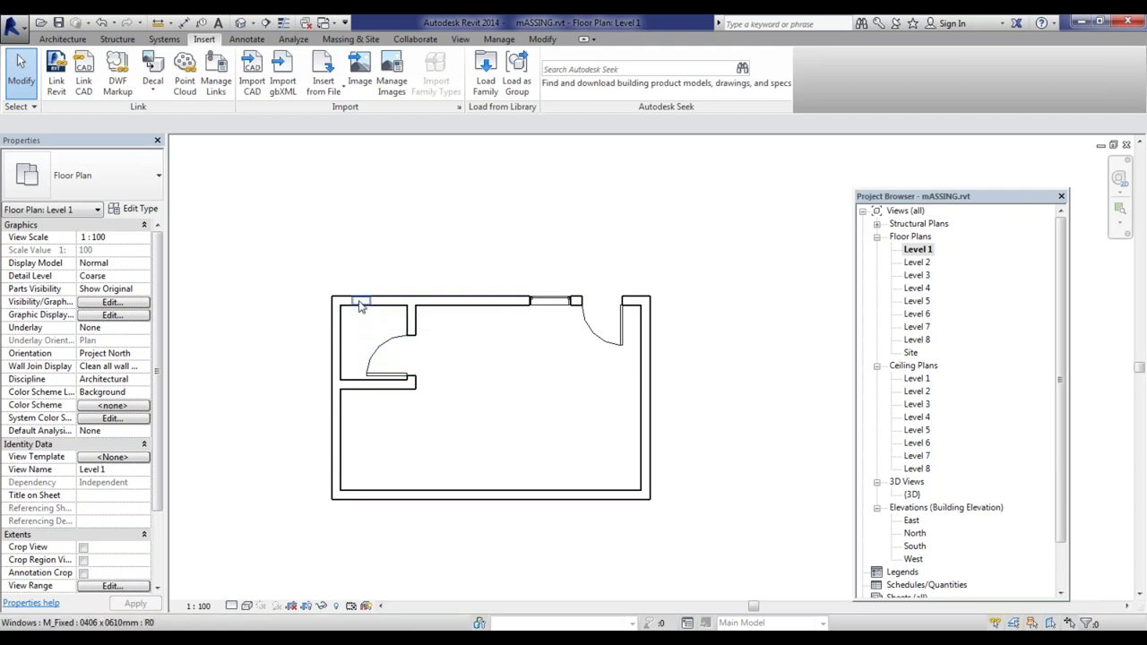
pyautogui.click(111, 586)
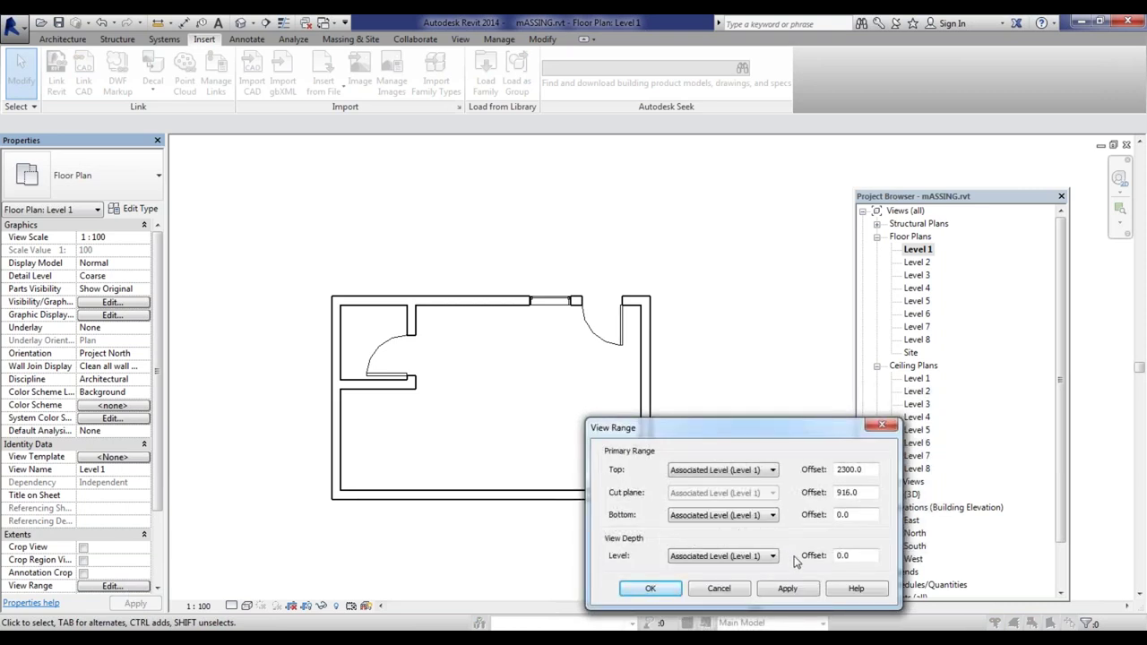
pyautogui.click(718, 590)
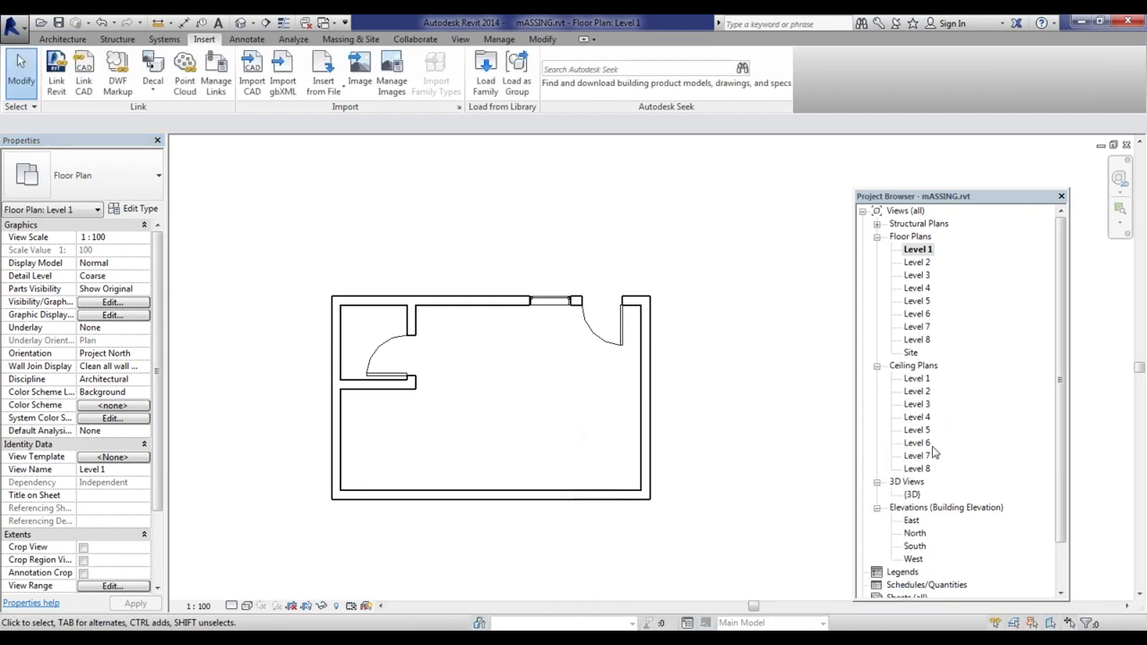
# Step: Open the North elevation and try the Measure and Aligned Dimension tools, cancelling both
pyautogui.doubleClick(914, 534)
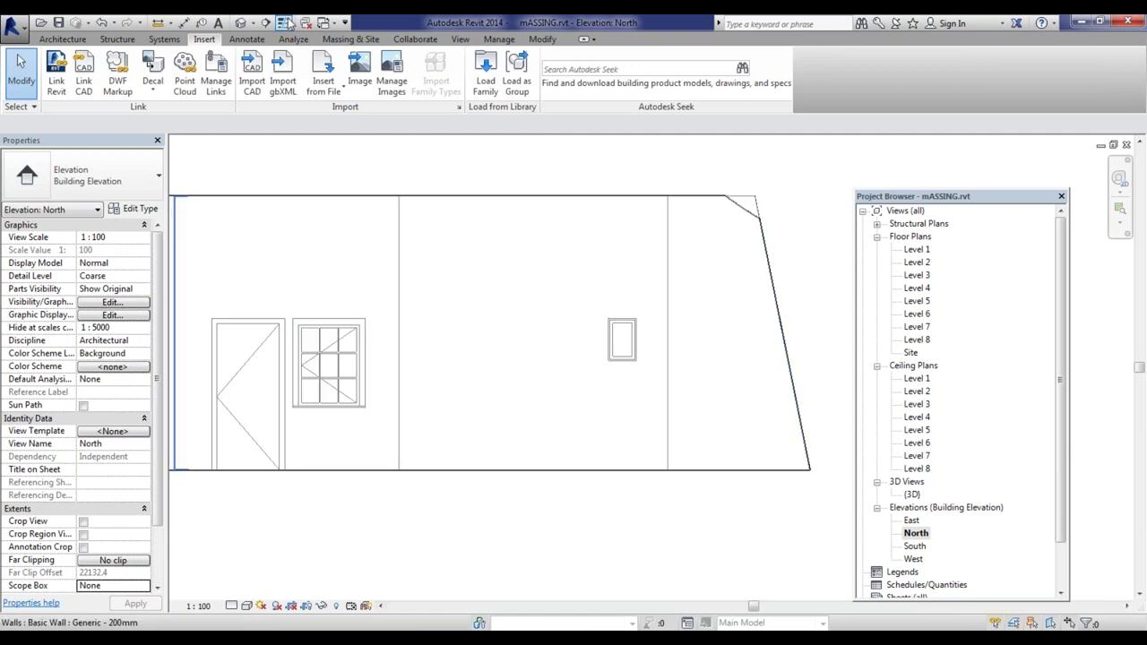
pyautogui.click(159, 23)
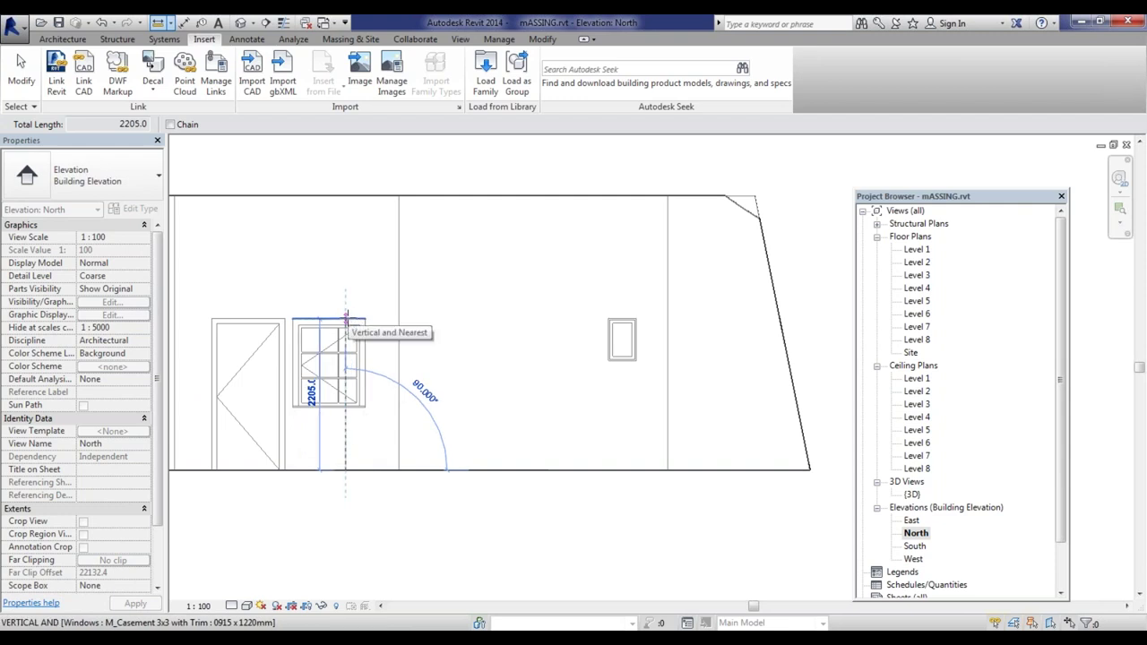
pyautogui.press('Escape')
pyautogui.press('Escape')
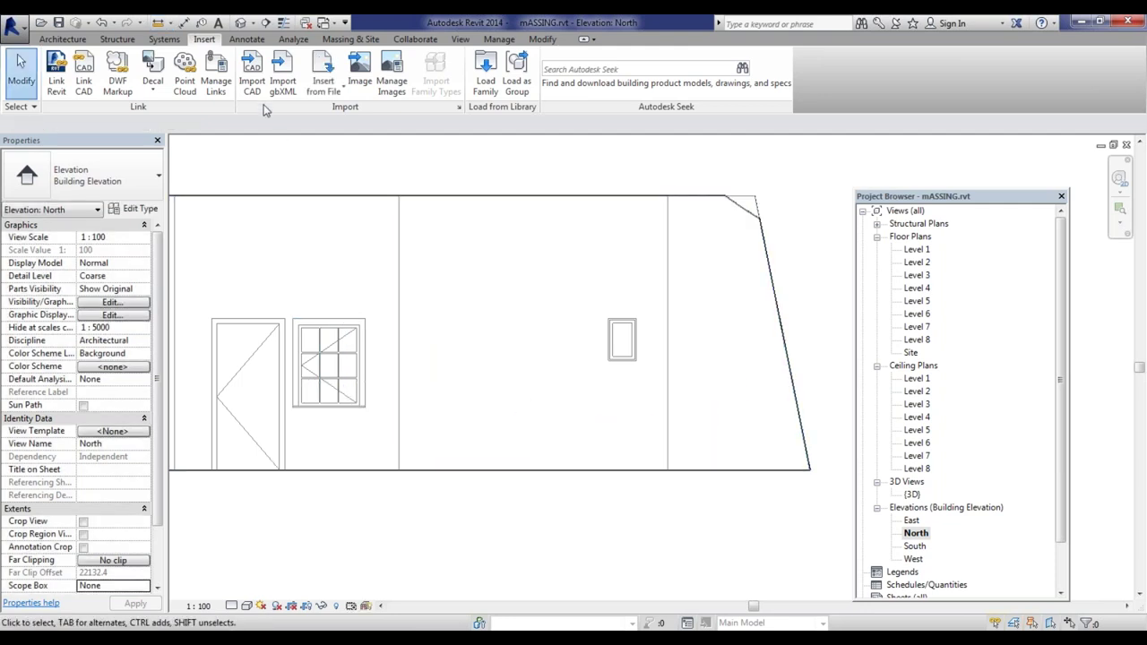
pyautogui.click(182, 23)
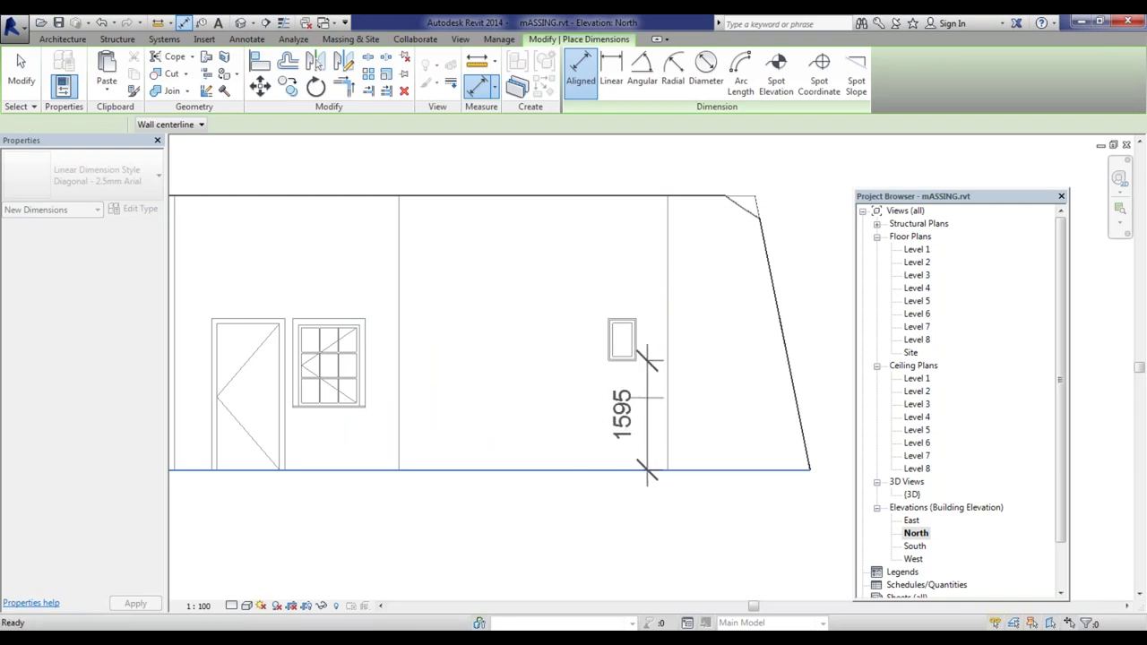
pyautogui.press('Escape')
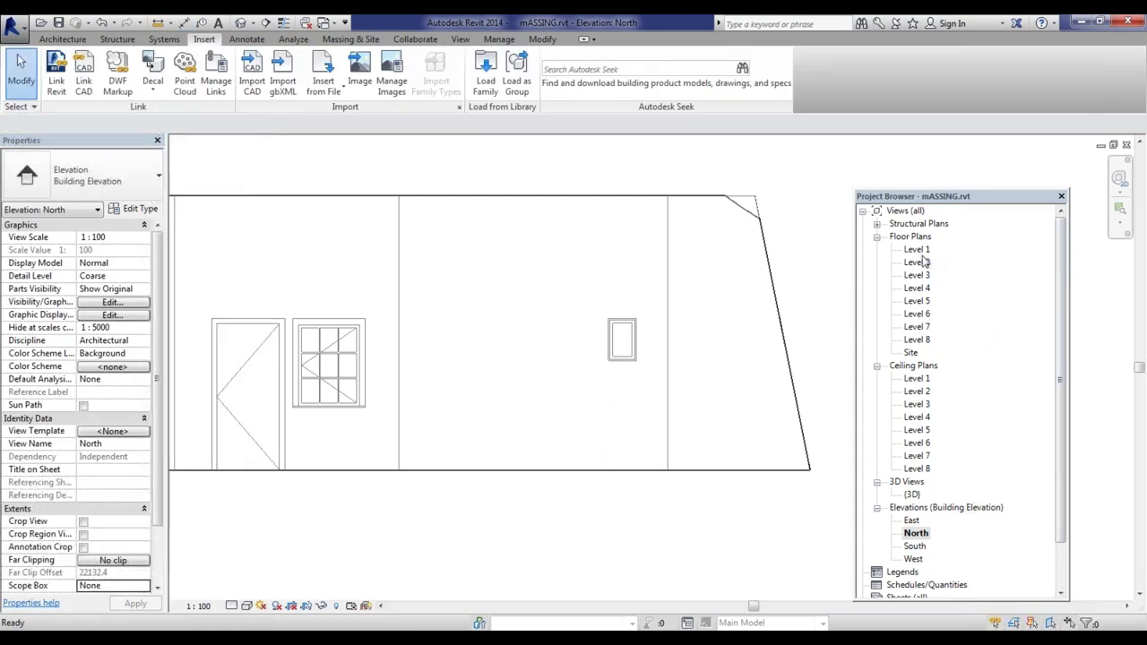
# Step: On the Level 1 plan, set the View Range cut plane offset to 1600
pyautogui.doubleClick(919, 252)
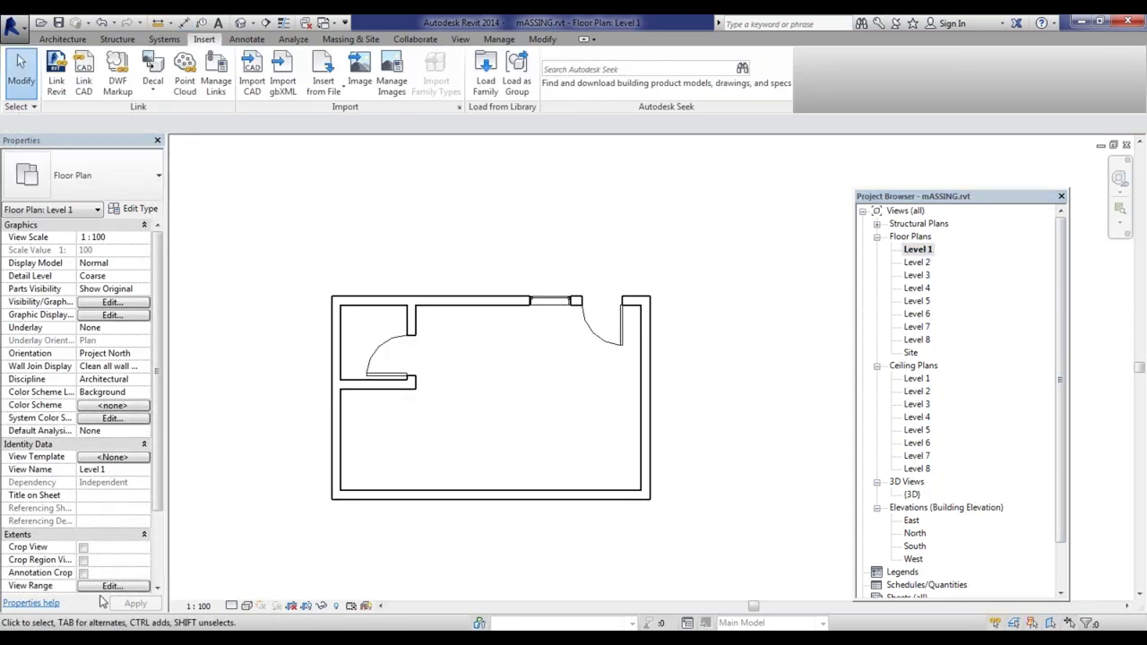
pyautogui.moveTo(160, 503); pyautogui.dragTo(156, 309)
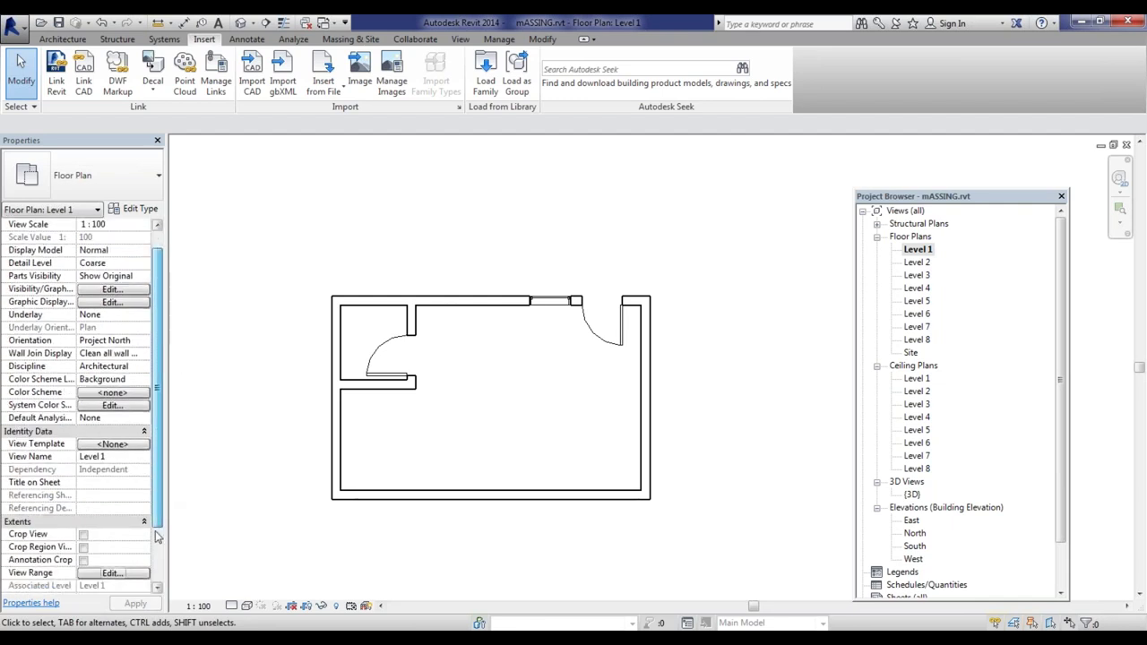
pyautogui.scroll(-3, 163, 508)
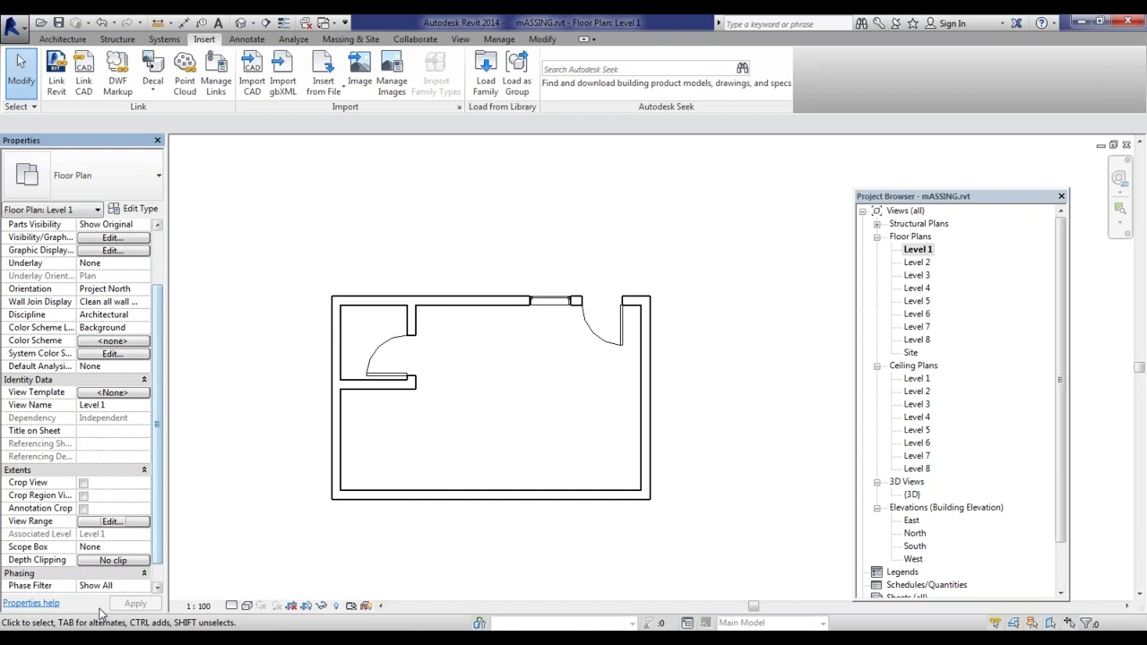
pyautogui.click(122, 522)
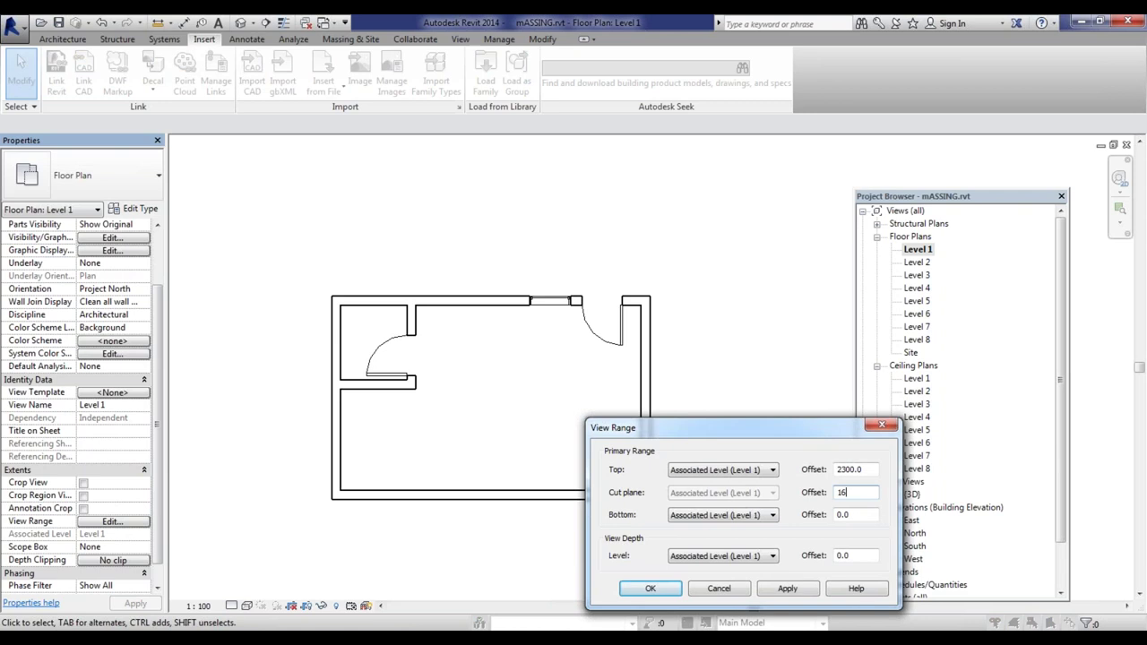
pyautogui.click(651, 589)
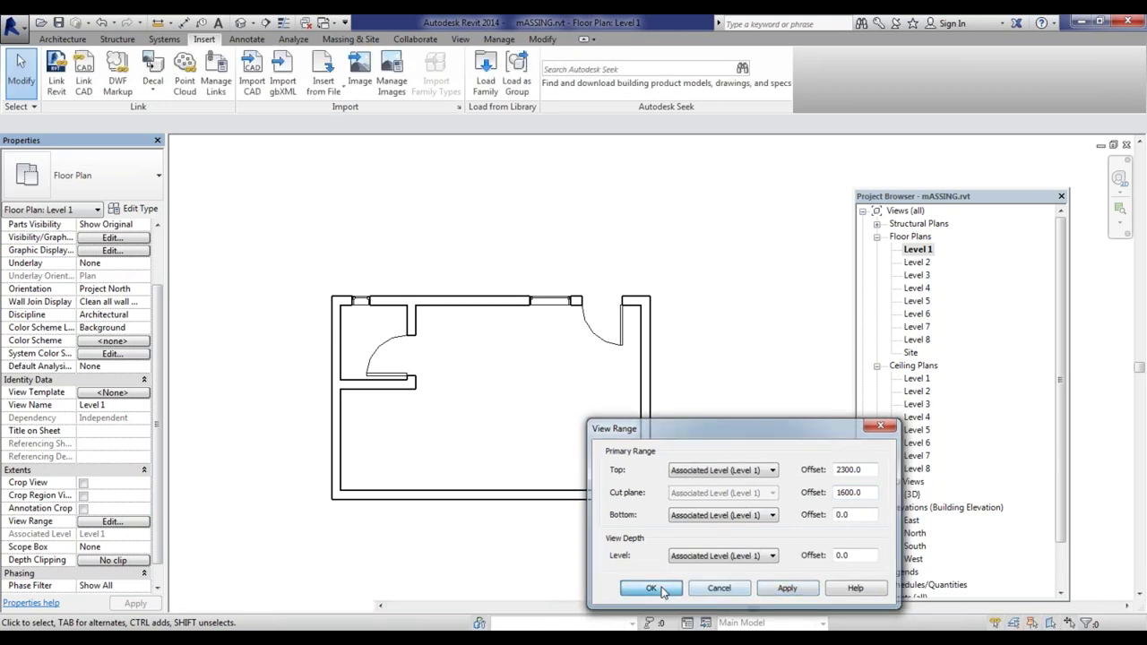
pyautogui.scroll(5, 362, 305)
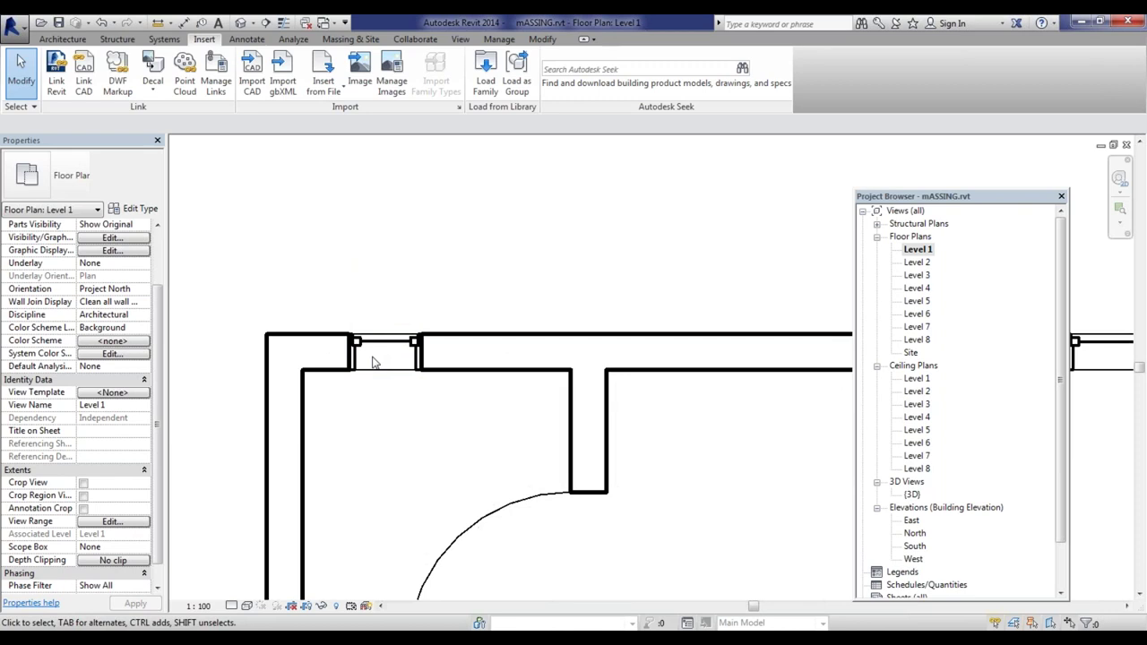
pyautogui.scroll(-5, 375, 361)
pyautogui.scroll(5, 475, 359)
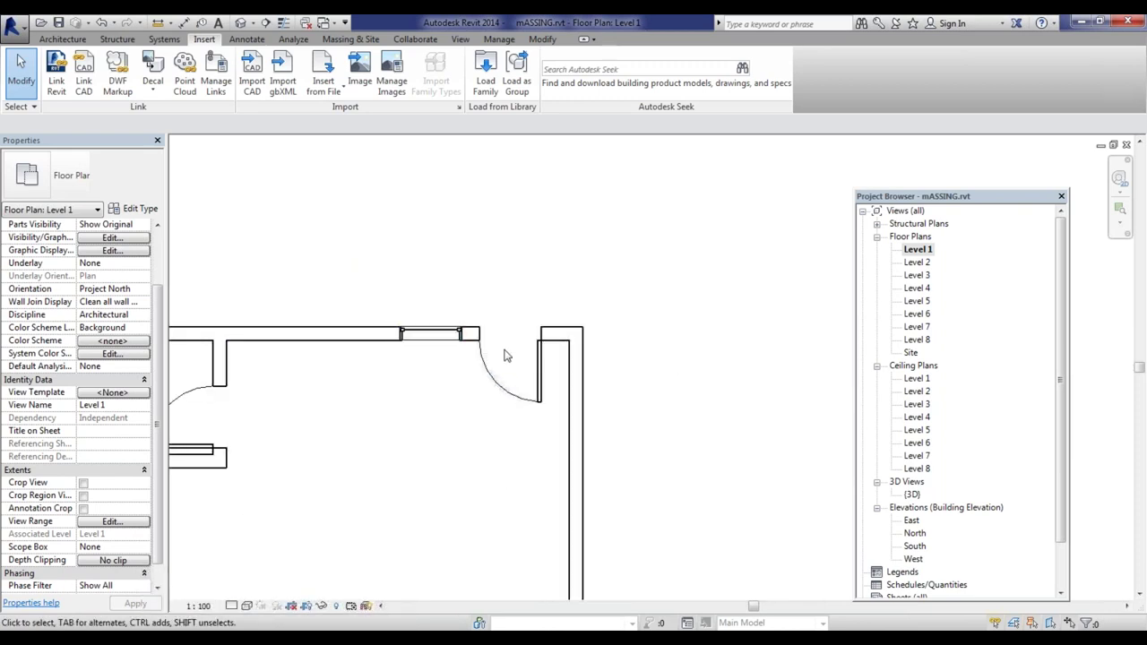
pyautogui.scroll(-8, 574, 359)
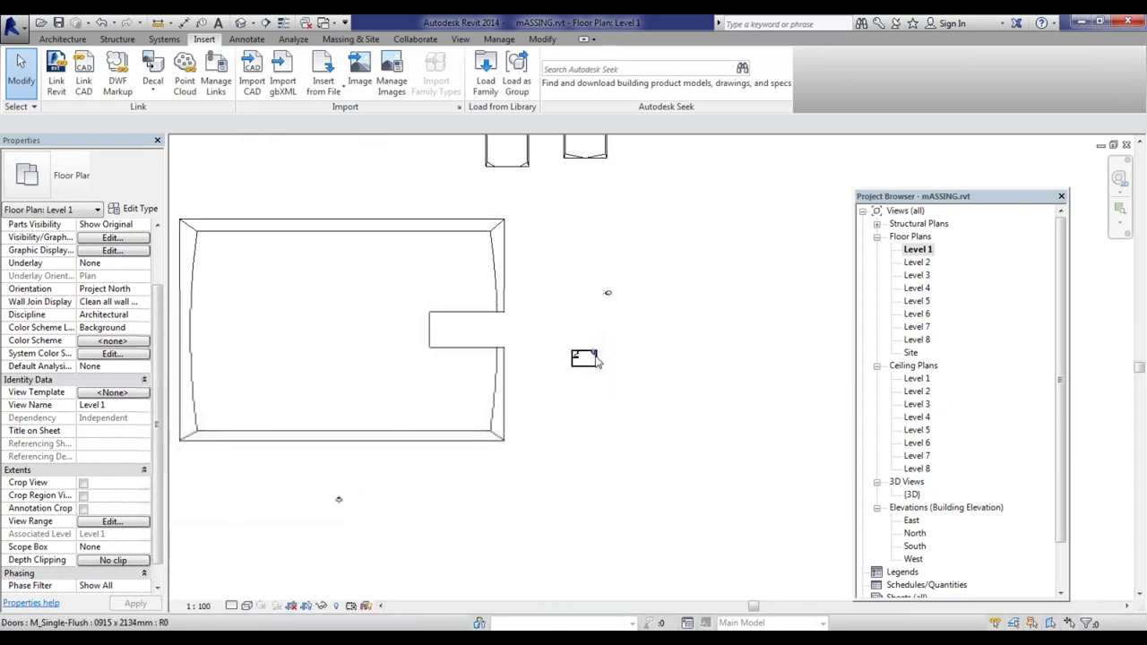
pyautogui.scroll(3, 627, 394)
pyautogui.scroll(-3, 645, 403)
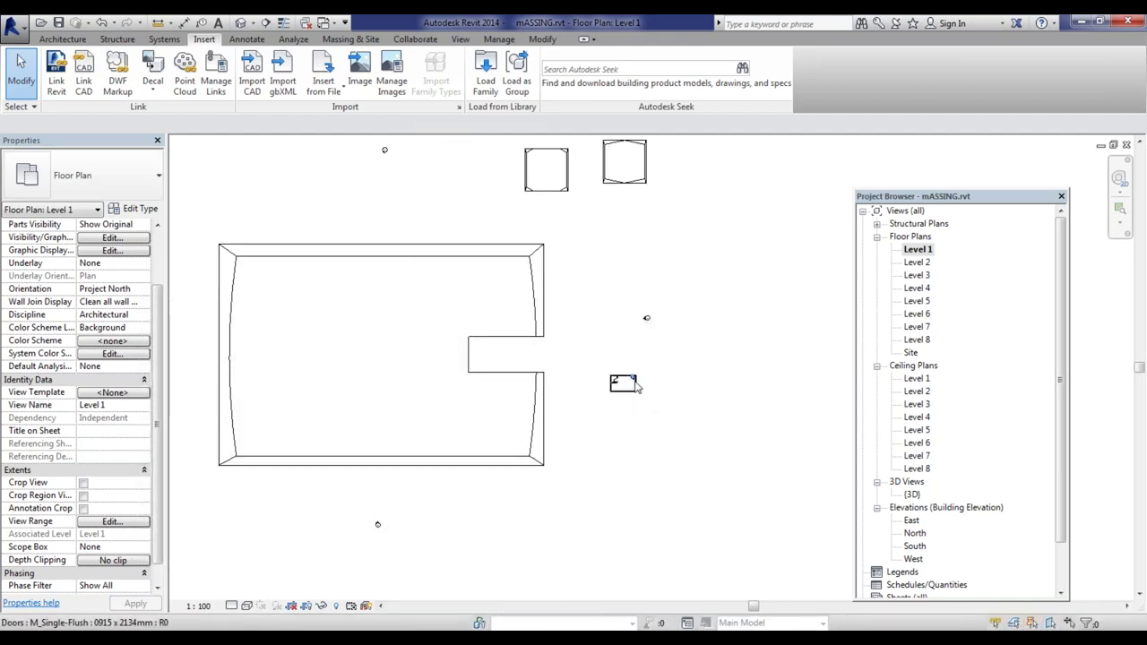
pyautogui.scroll(2, 556, 361)
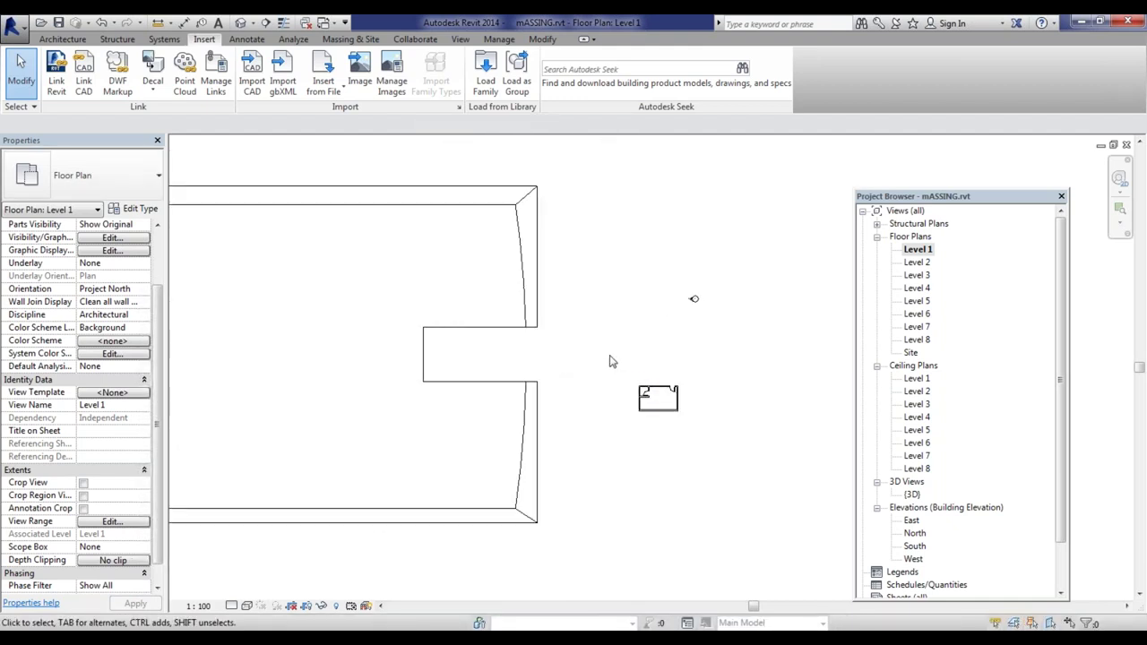
pyautogui.doubleClick(918, 340)
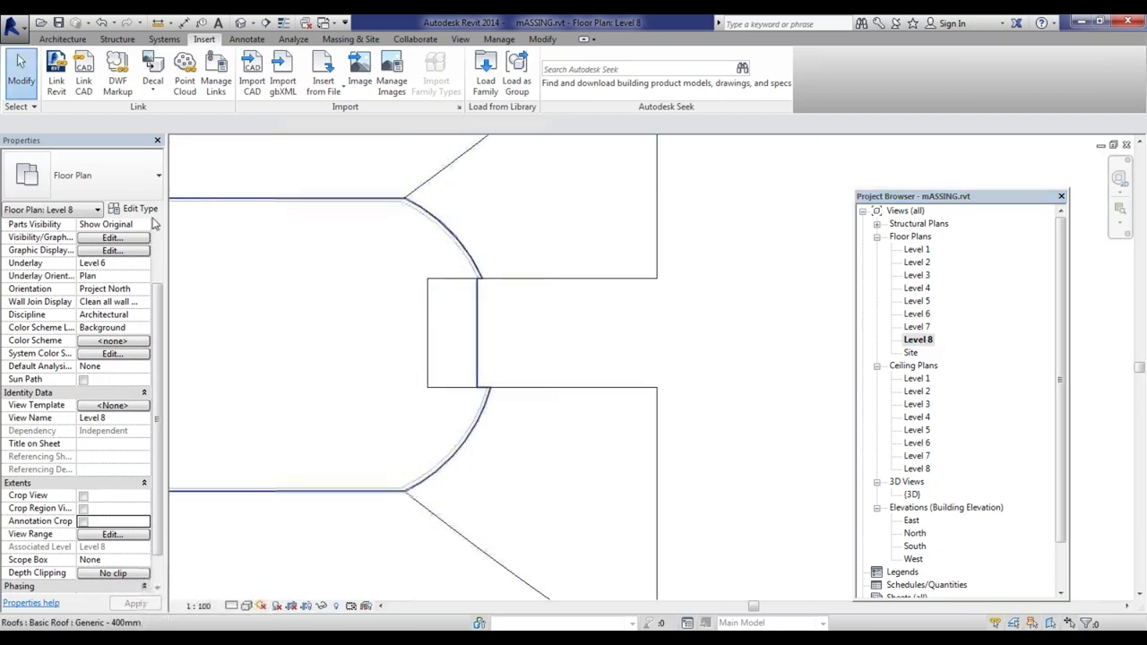
pyautogui.scroll(-3, 435, 298)
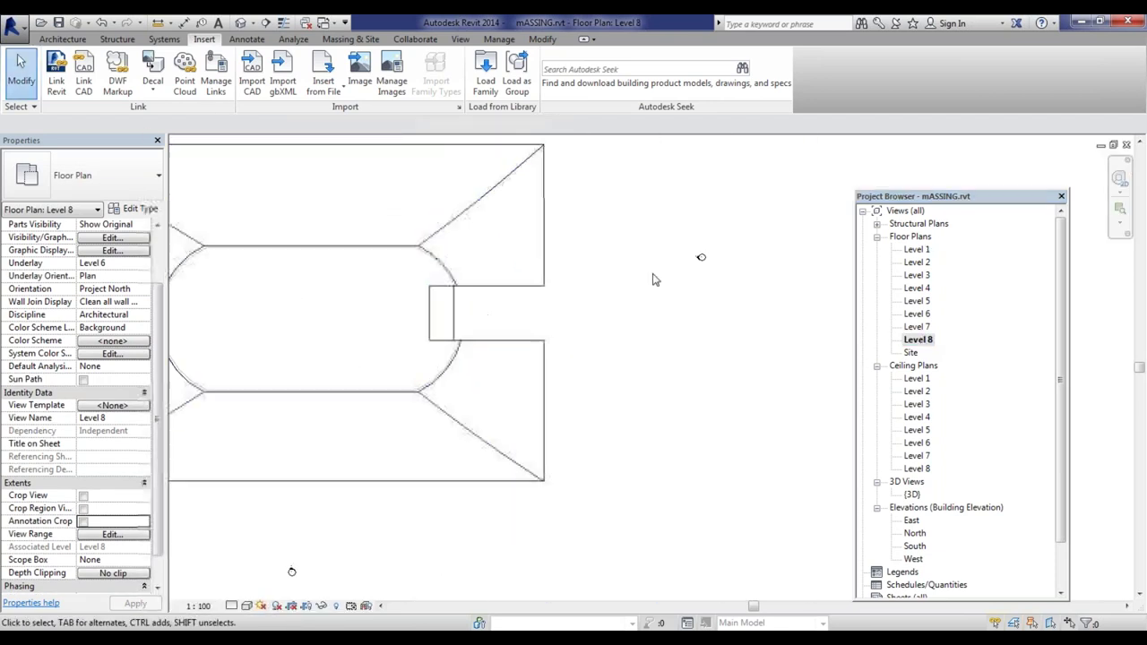
pyautogui.scroll(-2, 548, 292)
pyautogui.scroll(2, 525, 328)
pyautogui.scroll(-2, 606, 321)
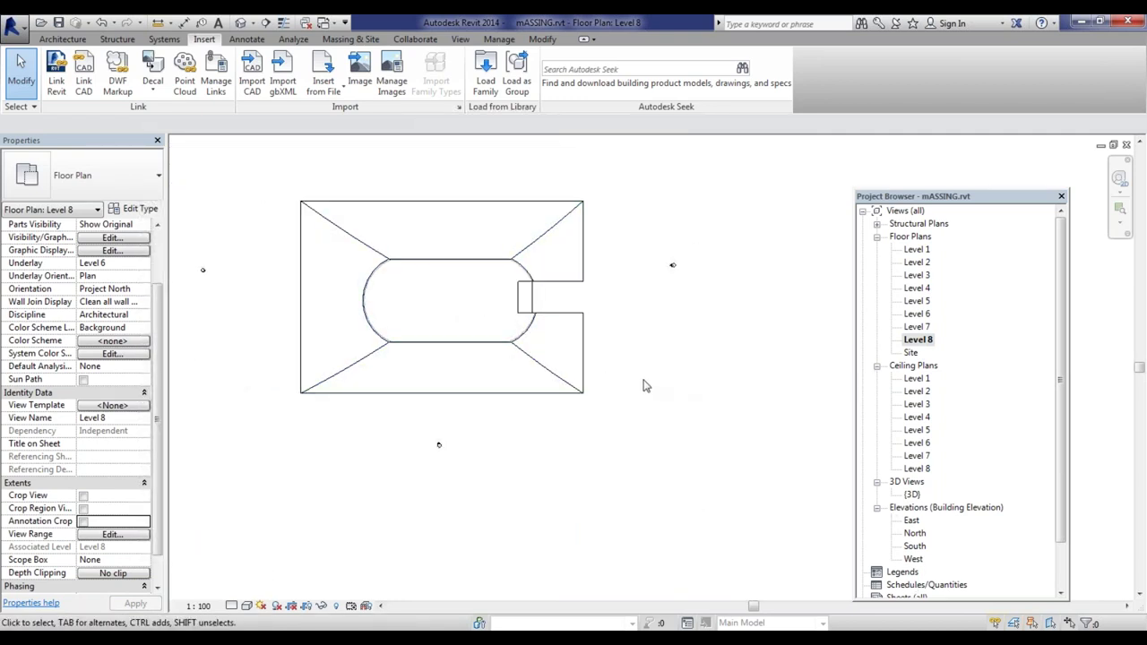
pyautogui.scroll(2, 548, 321)
# Step: Open the default {3D} view of the stepped mass and show the Massing & Site tools
pyautogui.click(240, 22)
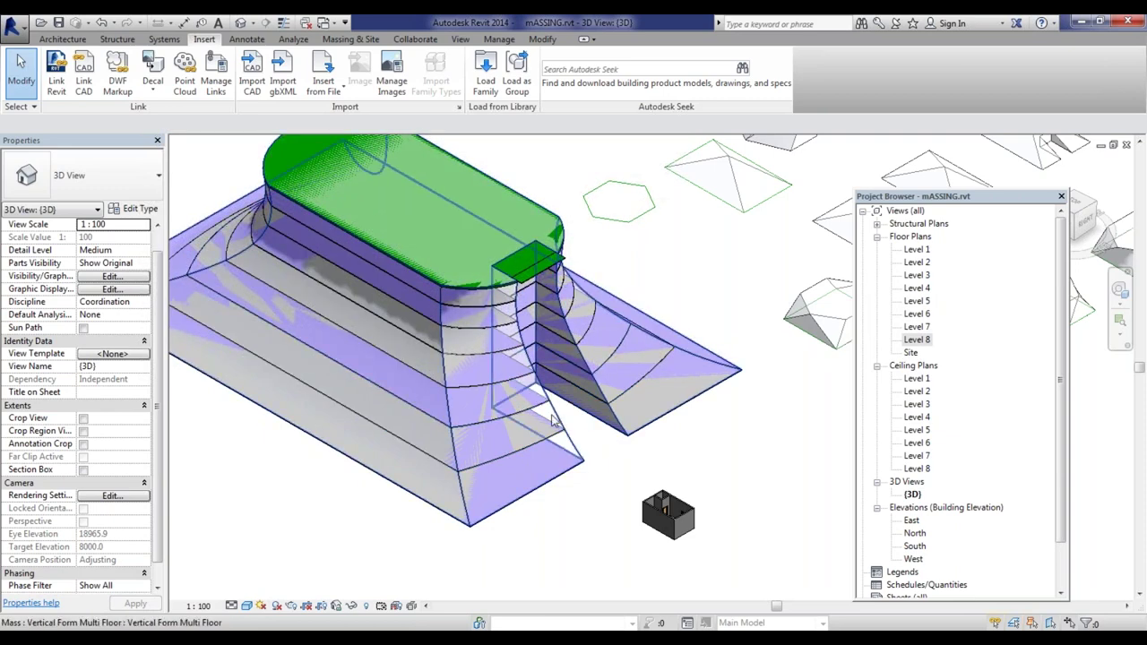
pyautogui.scroll(-3, 421, 377)
pyautogui.scroll(4, 436, 279)
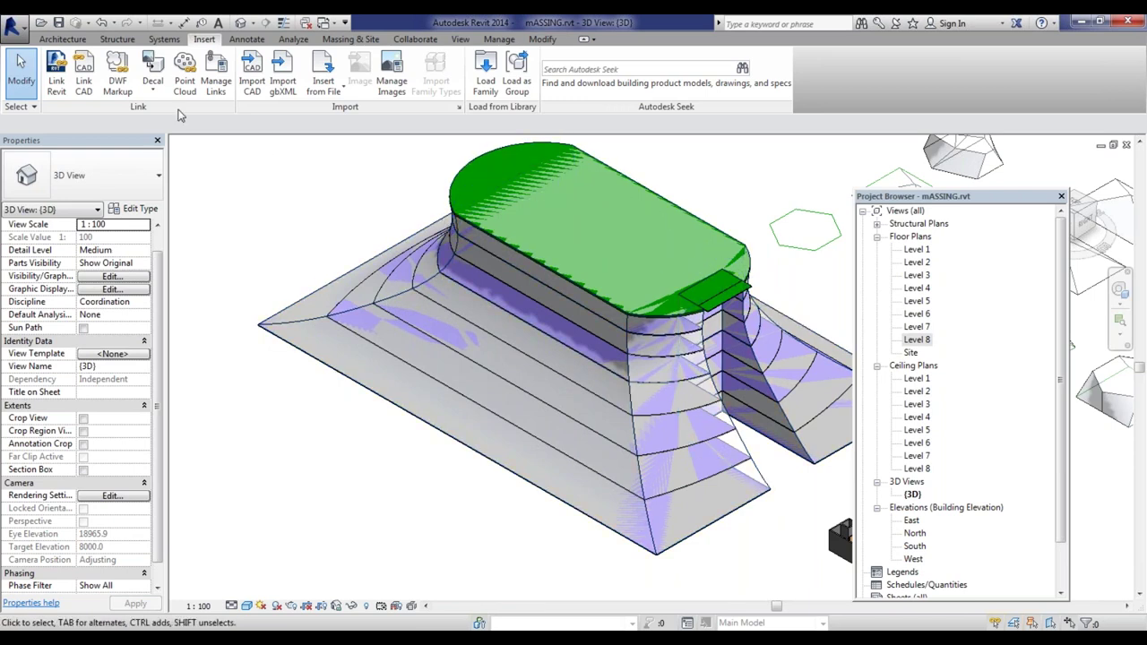
pyautogui.click(53, 41)
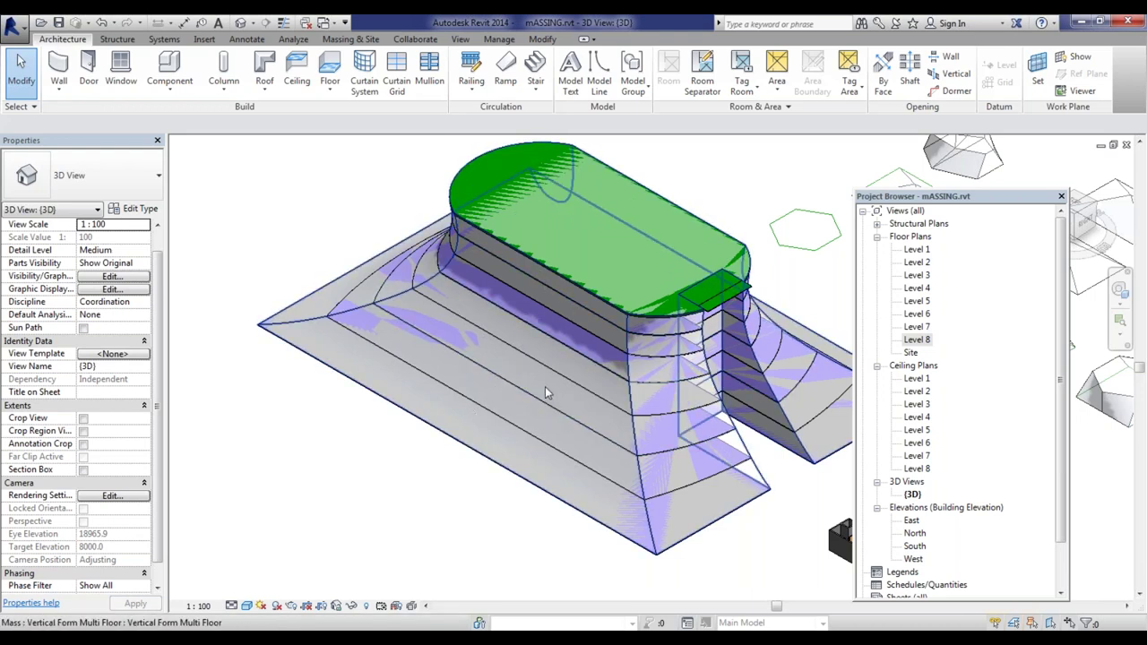
pyautogui.click(360, 40)
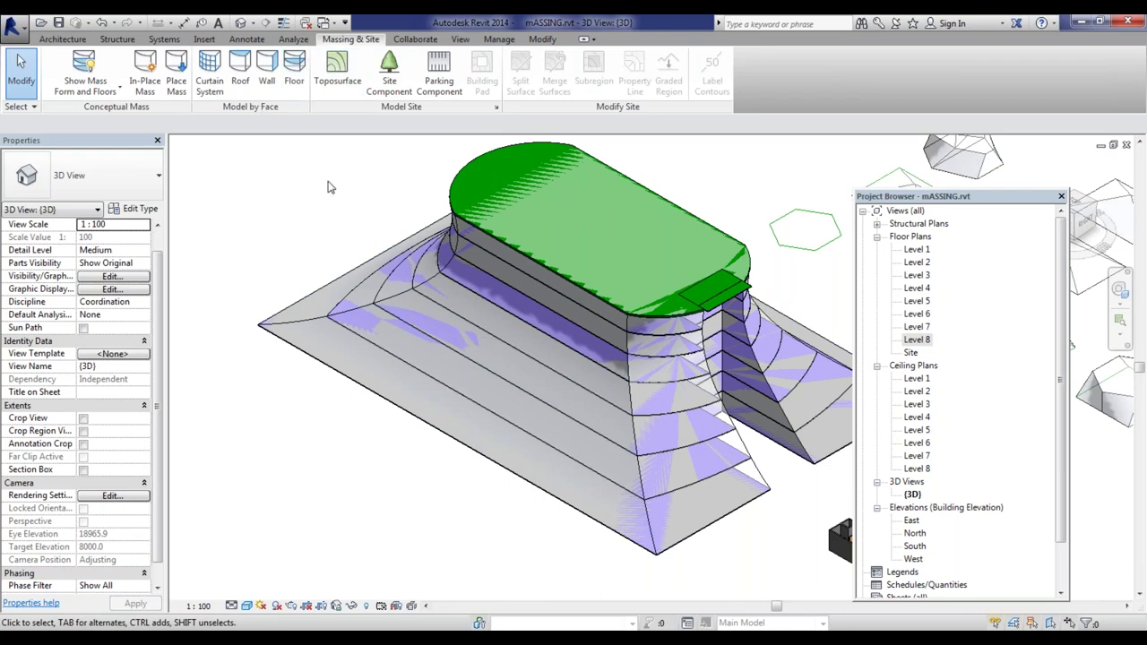
# Step: Place a Wall by Face on the mass's sloped front face
pyautogui.click(267, 71)
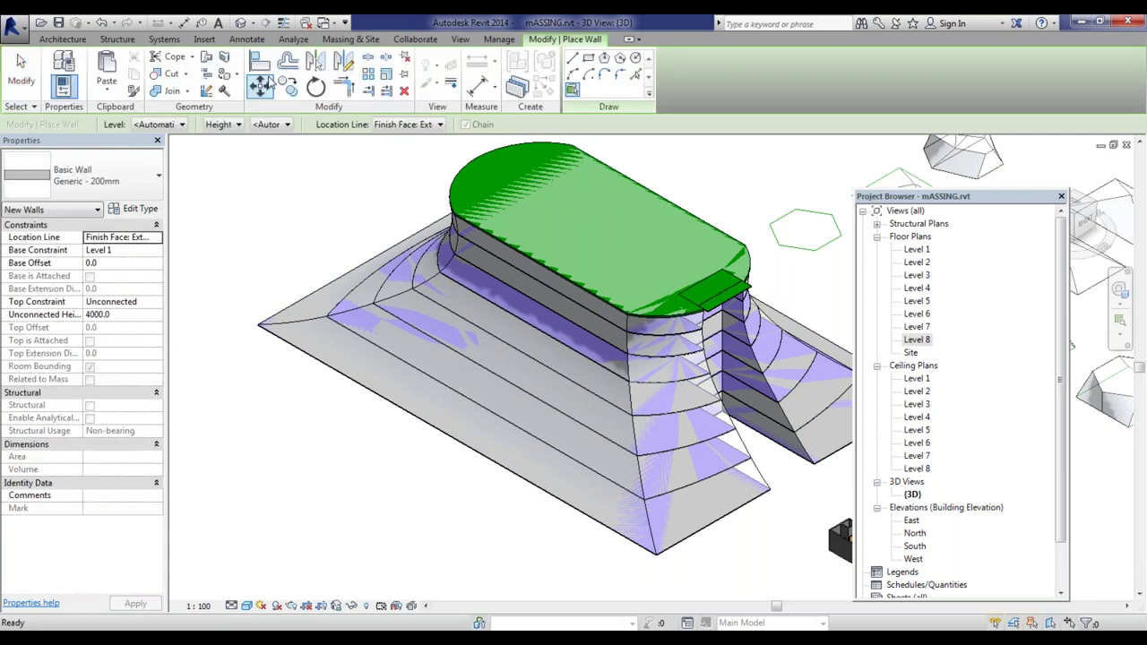
pyautogui.click(475, 265)
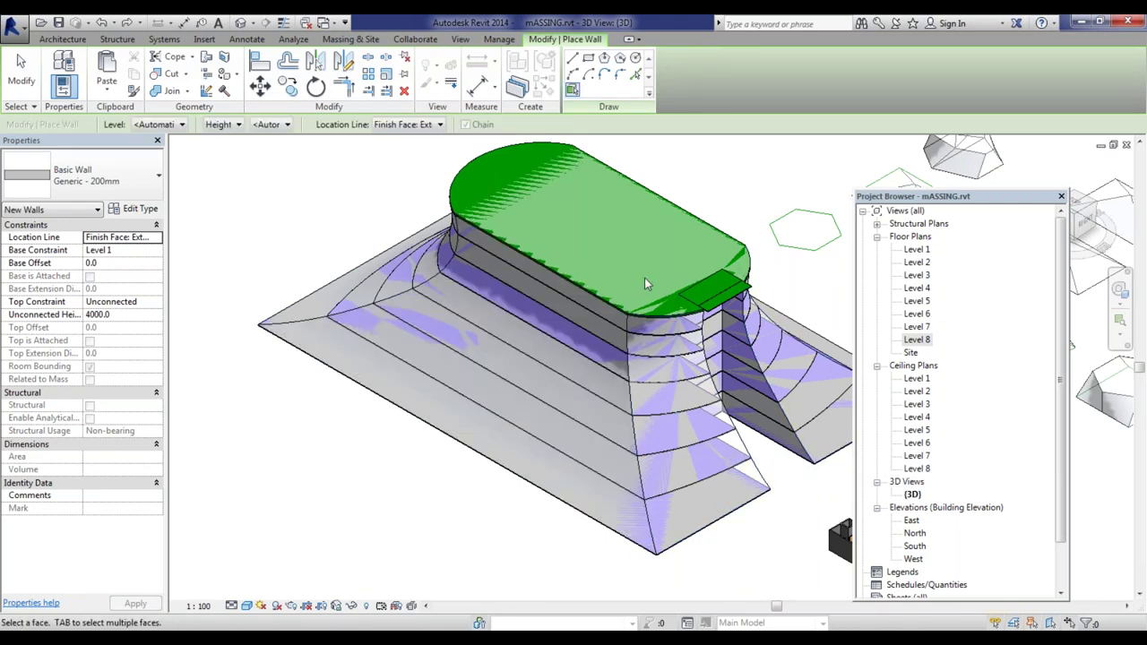
pyautogui.press('Escape')
pyautogui.press('Escape')
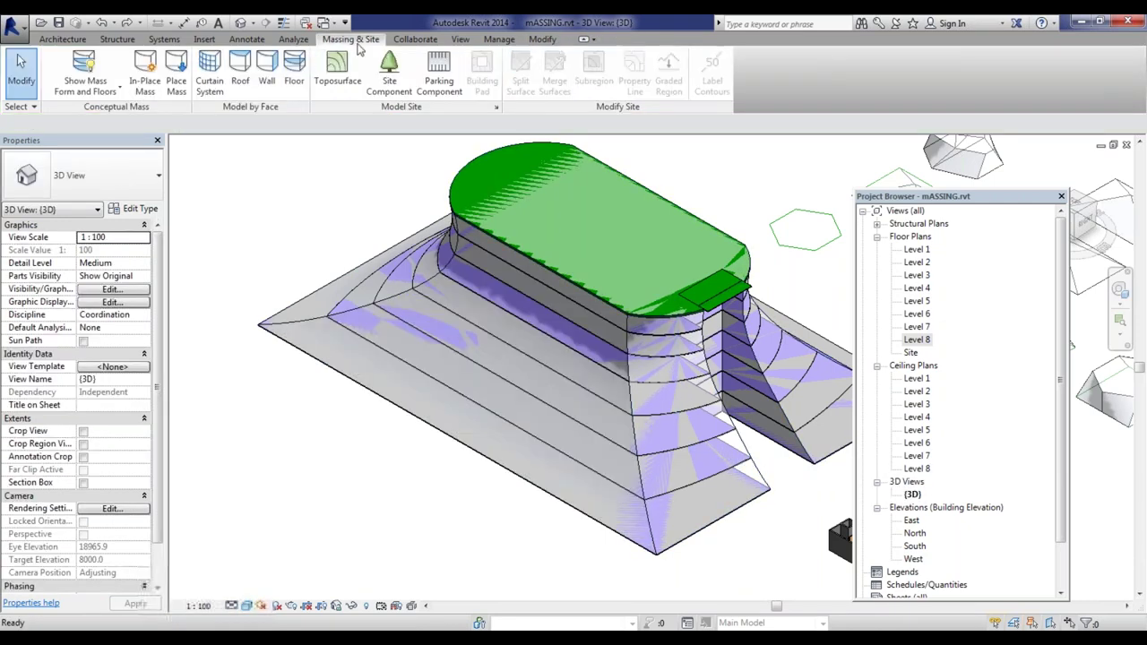
pyautogui.click(268, 70)
pyautogui.press('Escape')
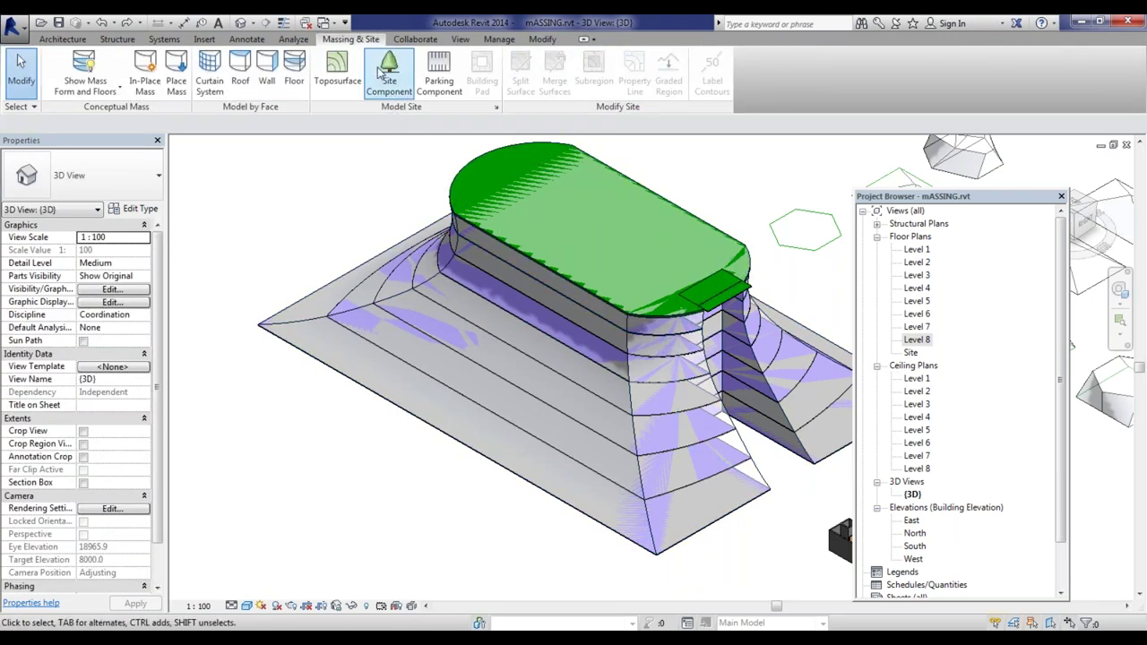
# Step: Orbit the mass to view its other side during Wall by Face
pyautogui.click(272, 71)
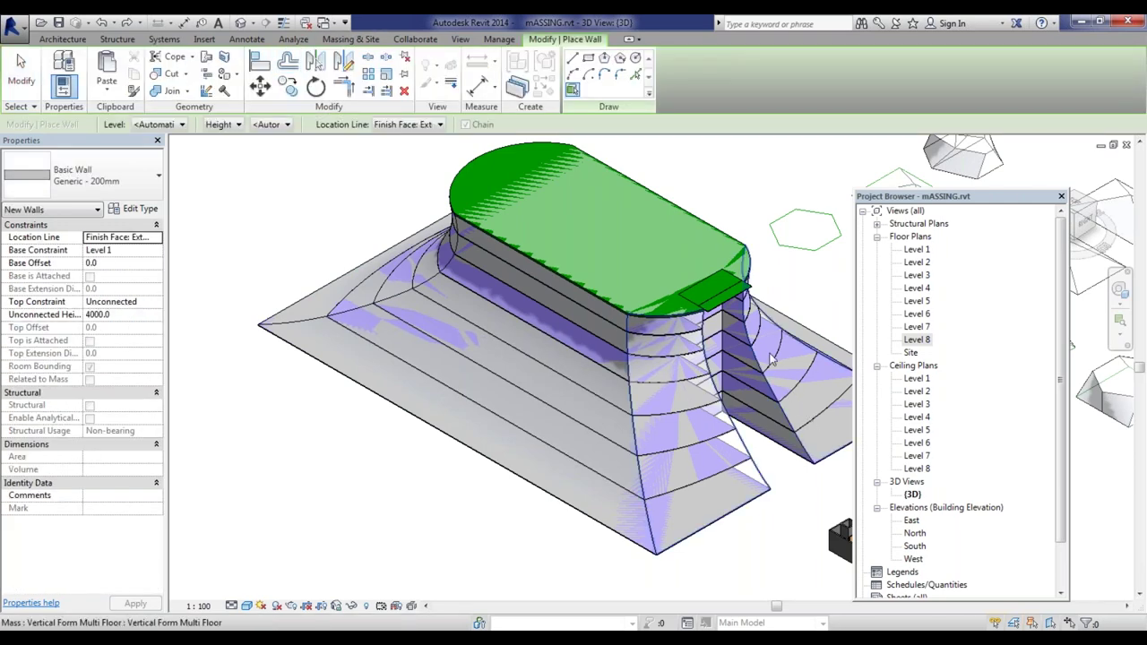
pyautogui.scroll(4, 766, 367)
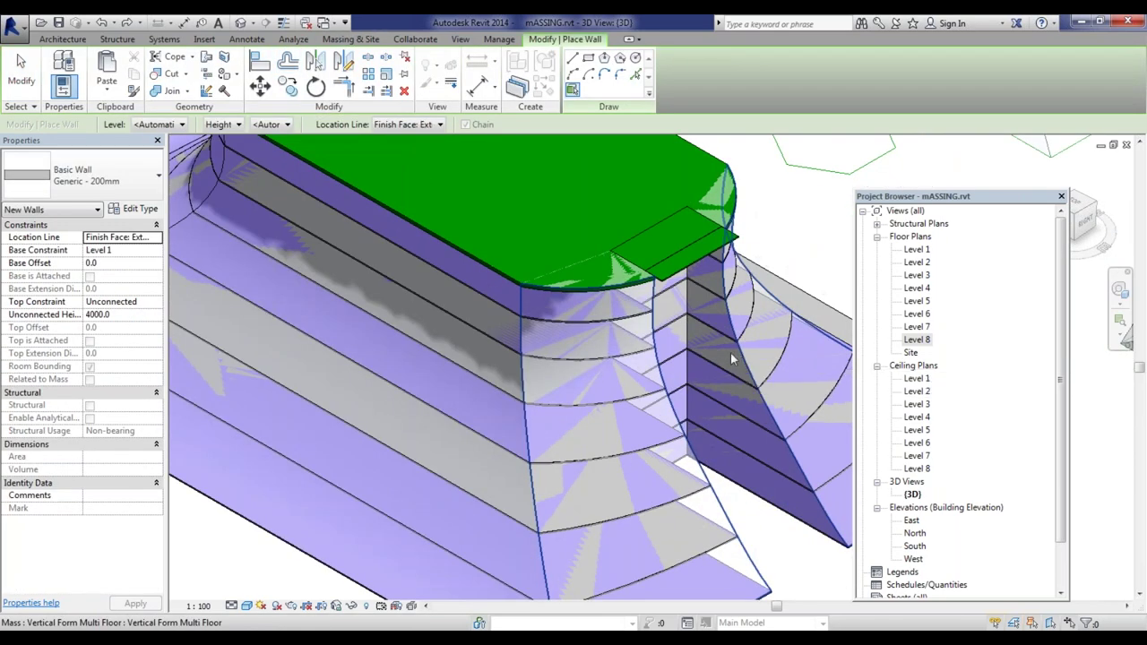
pyautogui.scroll(-4, 634, 404)
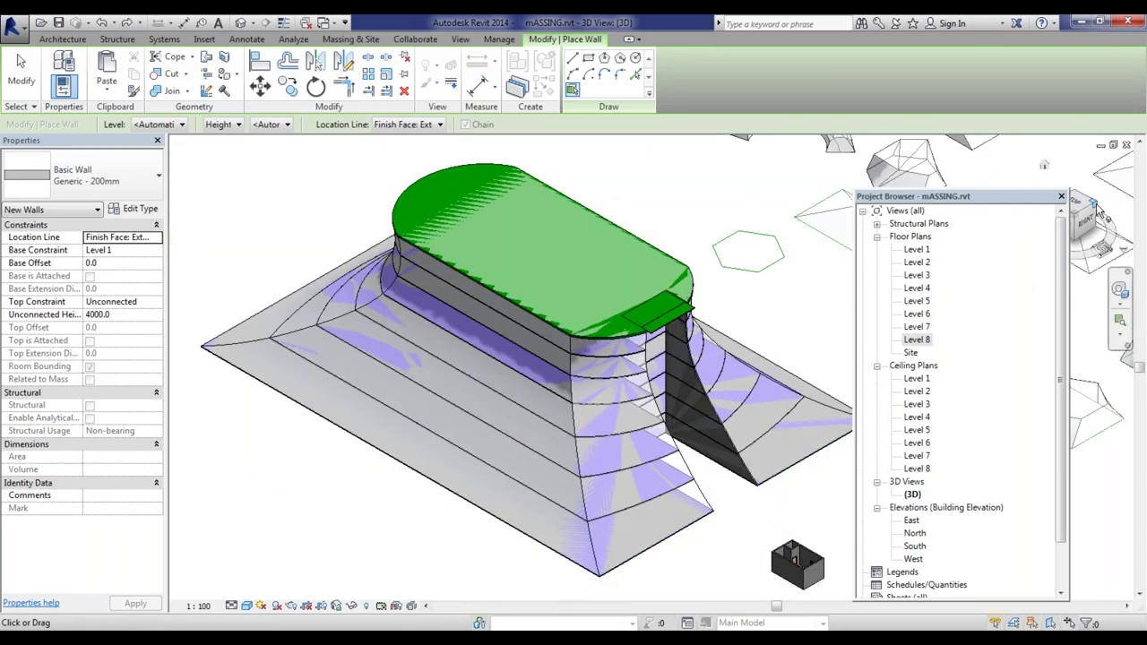
pyautogui.scroll(-4, 574, 269)
pyautogui.keyDown('shift'); pyautogui.moveTo(537, 340); pyautogui.dragTo(555, 353, button='middle'); pyautogui.keyUp('shift')
pyautogui.scroll(4, 551, 358)
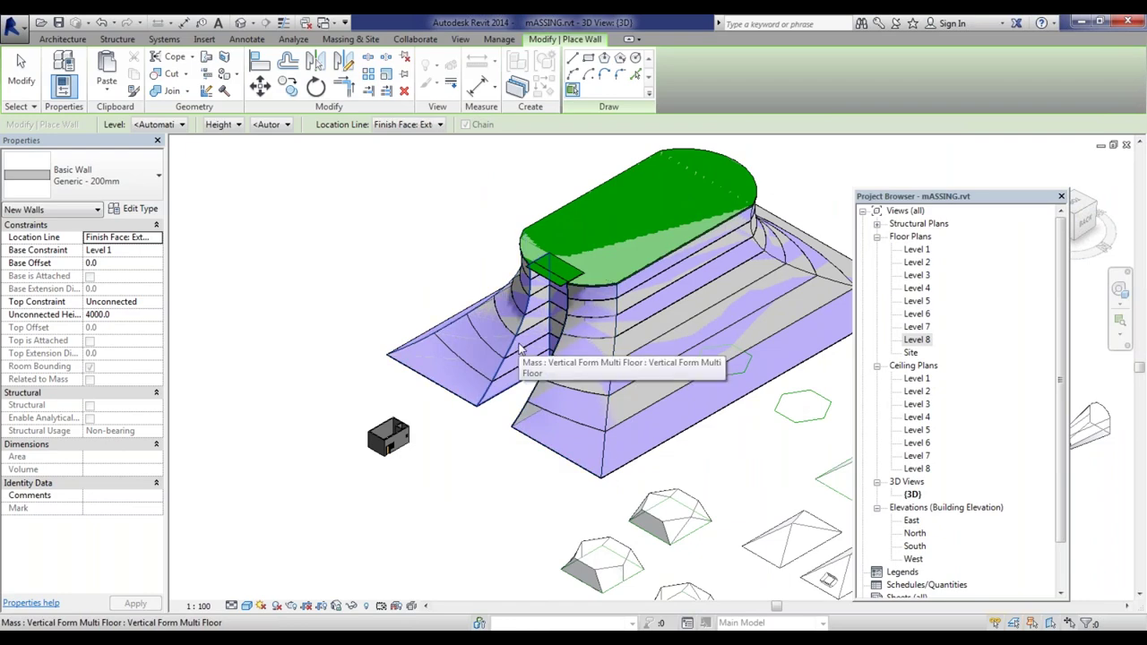
pyautogui.press('Escape')
pyautogui.press('Escape')
pyautogui.scroll(3, 556, 403)
pyautogui.scroll(-5, 502, 390)
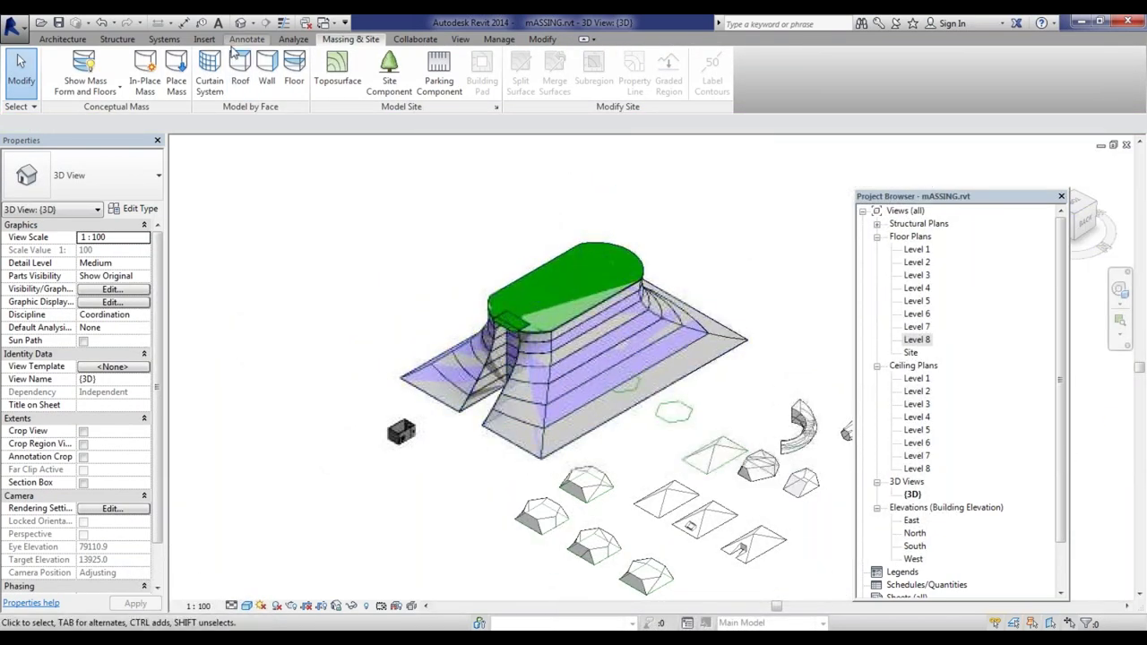
# Step: Turn another mass face into a Generic - 200mm wall by face
pyautogui.click(267, 67)
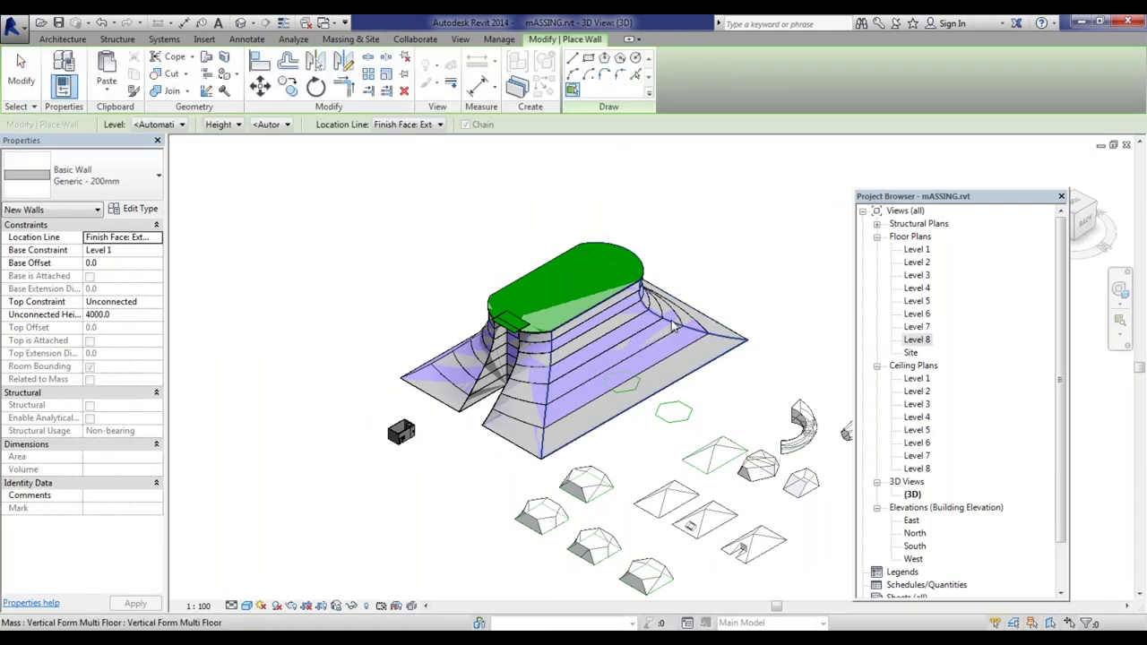
pyautogui.click(674, 329)
pyautogui.scroll(5, 717, 367)
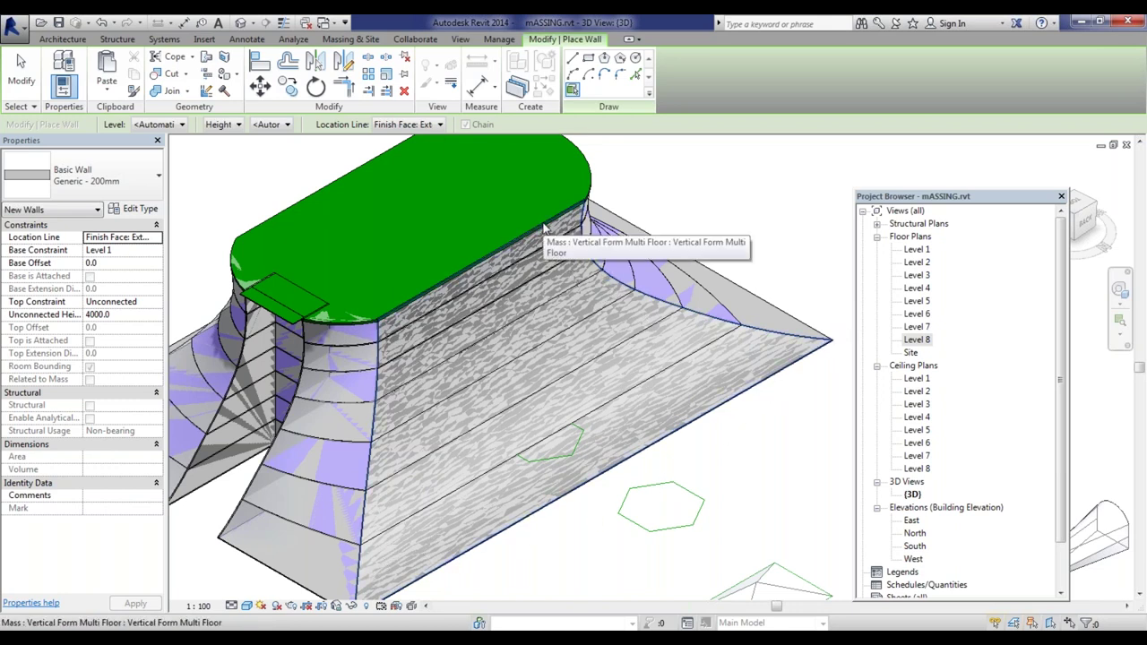
pyautogui.scroll(-4, 602, 306)
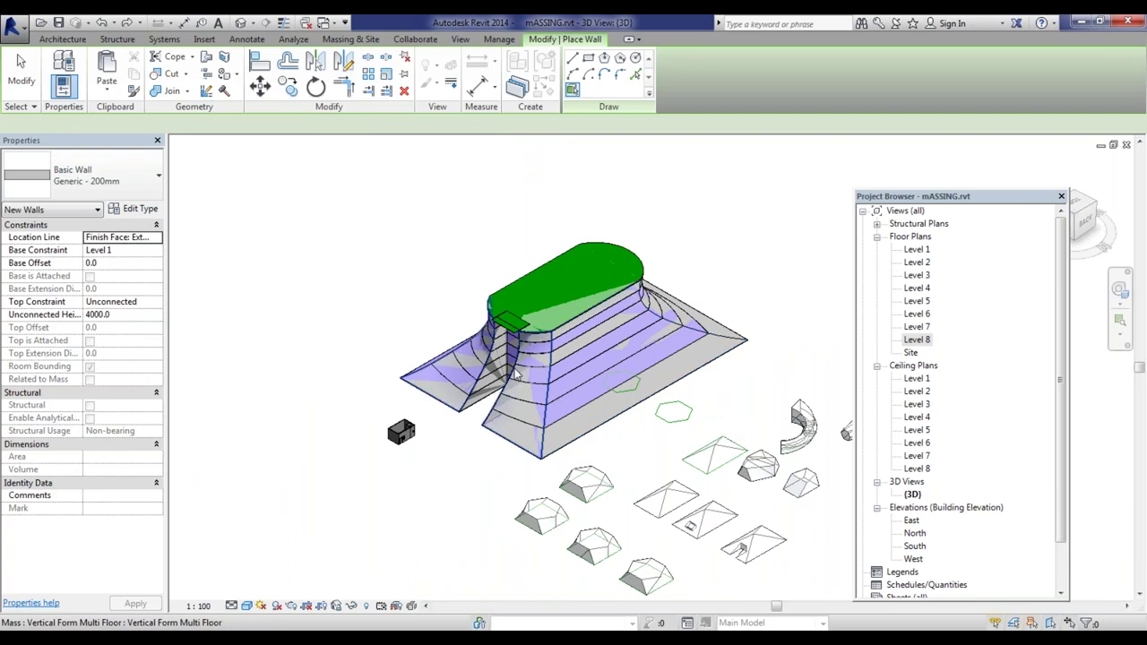
pyautogui.scroll(5, 467, 376)
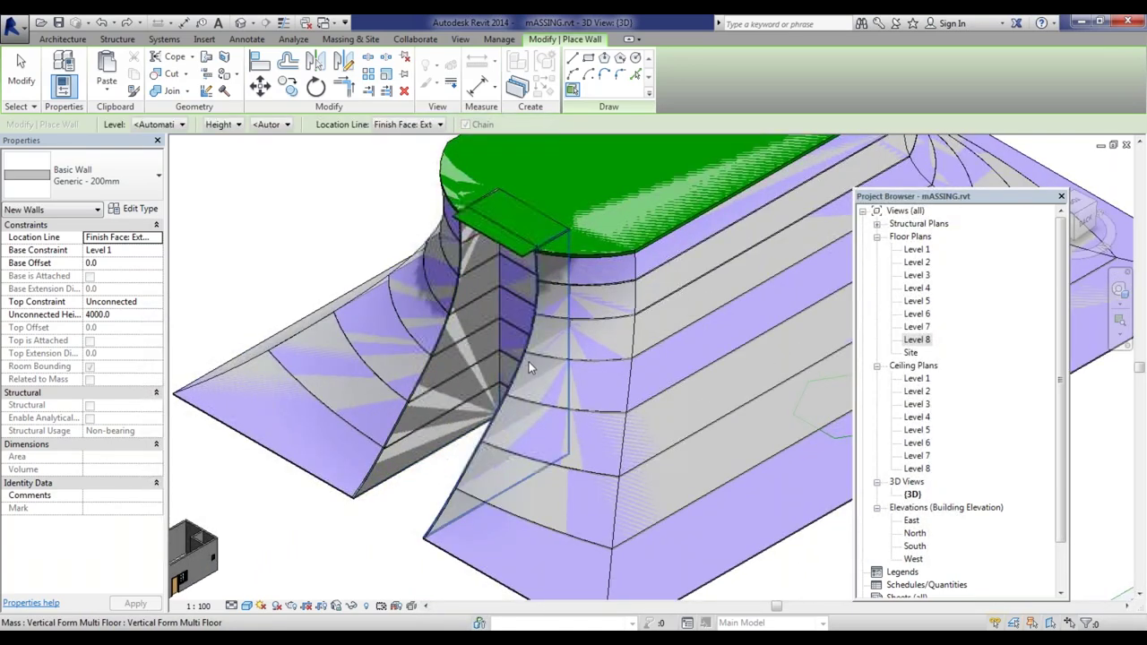
pyautogui.scroll(-4, 477, 454)
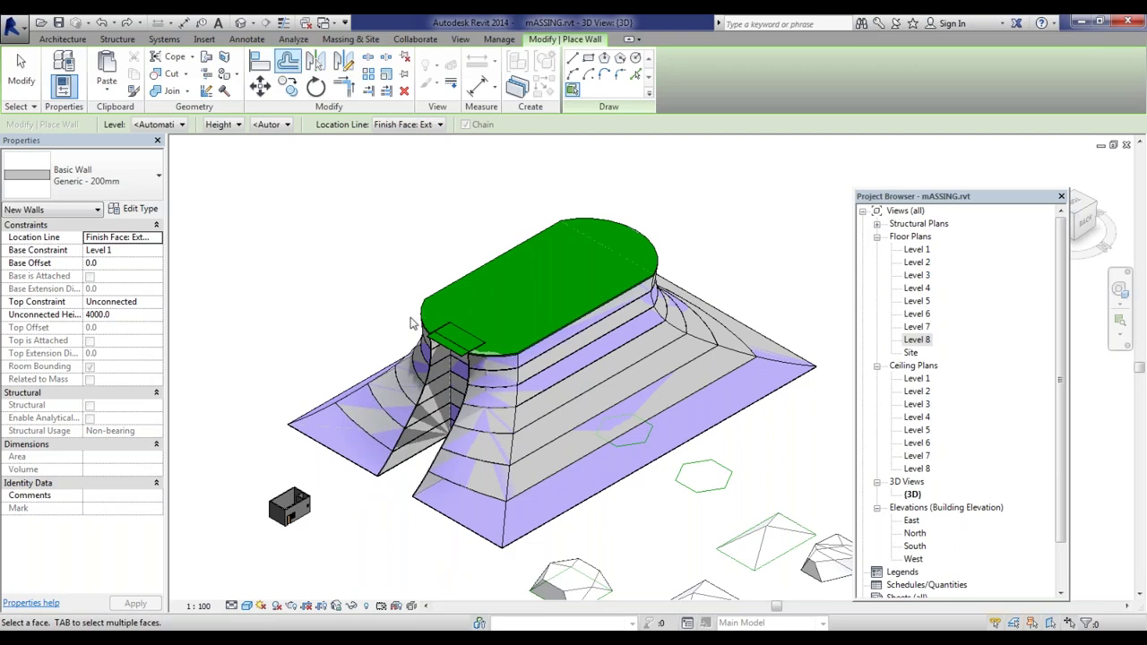
pyautogui.scroll(4, 405, 404)
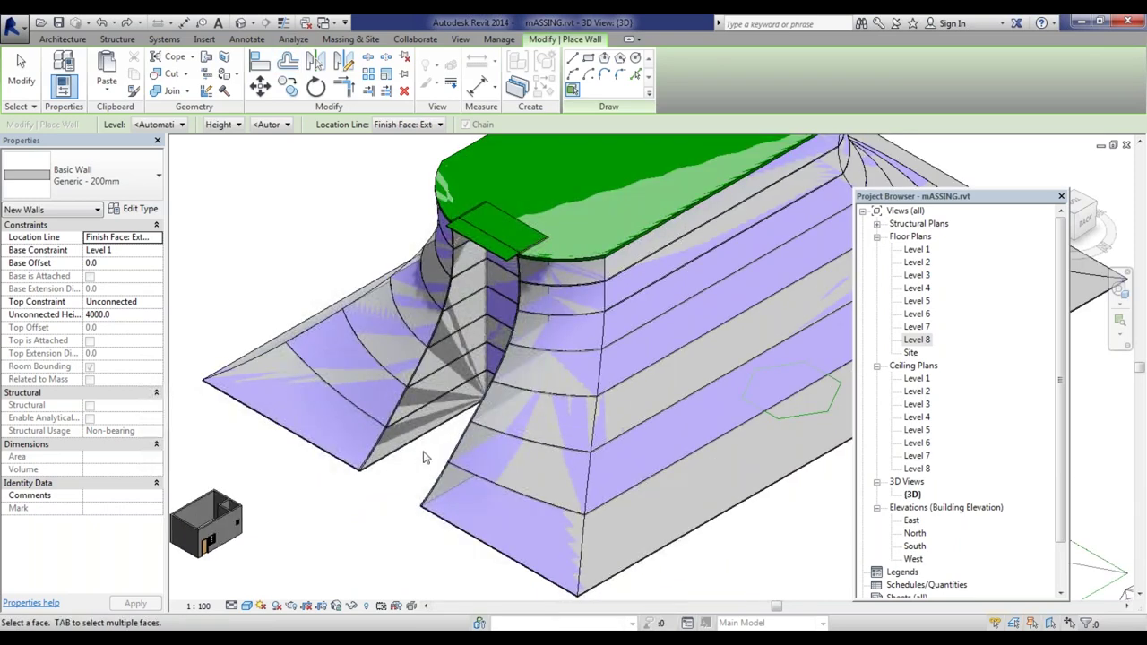
# Step: Place a wall on the mass's curved face, then begin a Curtain System
pyautogui.click(351, 39)
pyautogui.click(277, 82)
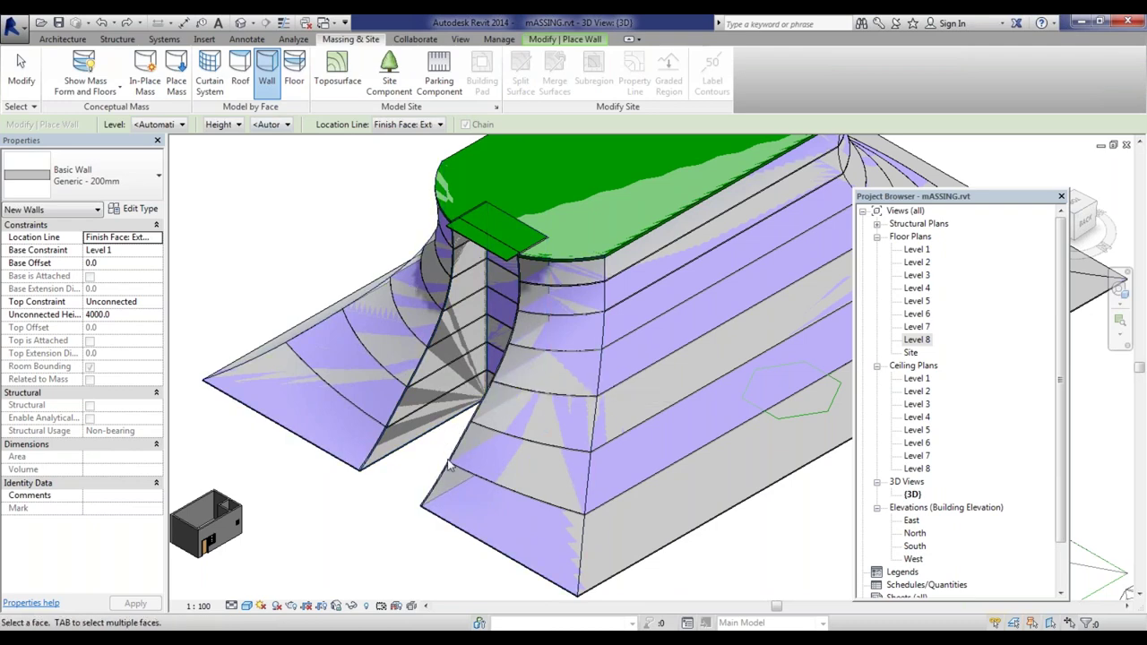
pyautogui.click(405, 430)
pyautogui.press('Escape')
pyautogui.press('Escape')
pyautogui.scroll(3, 447, 332)
pyautogui.scroll(-5, 447, 331)
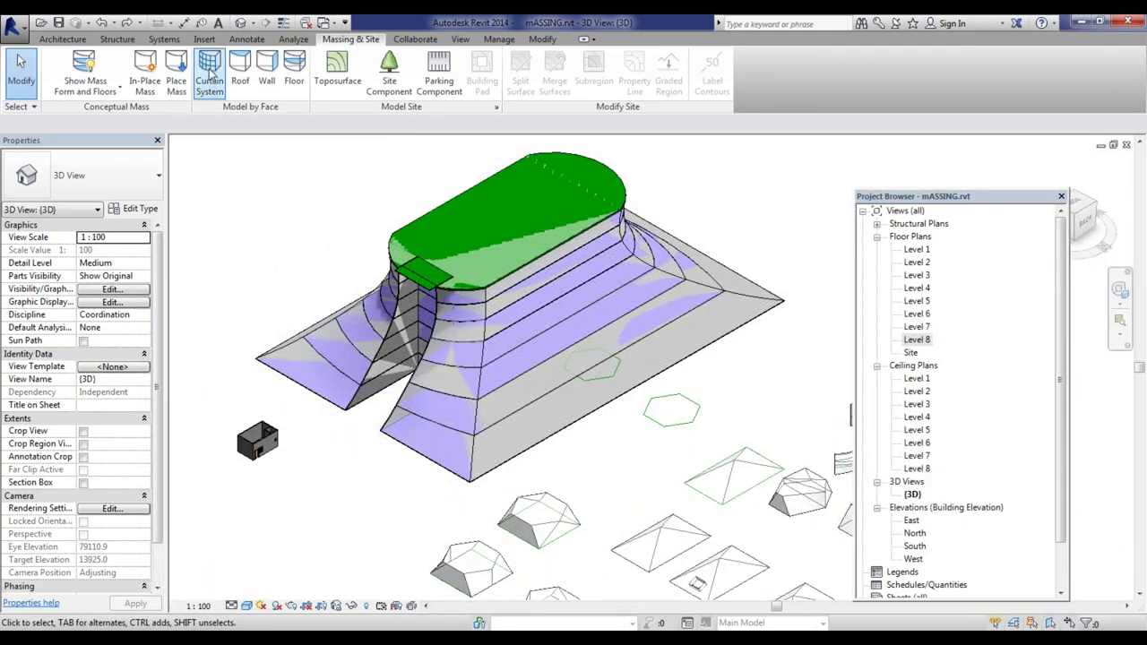
pyautogui.click(209, 71)
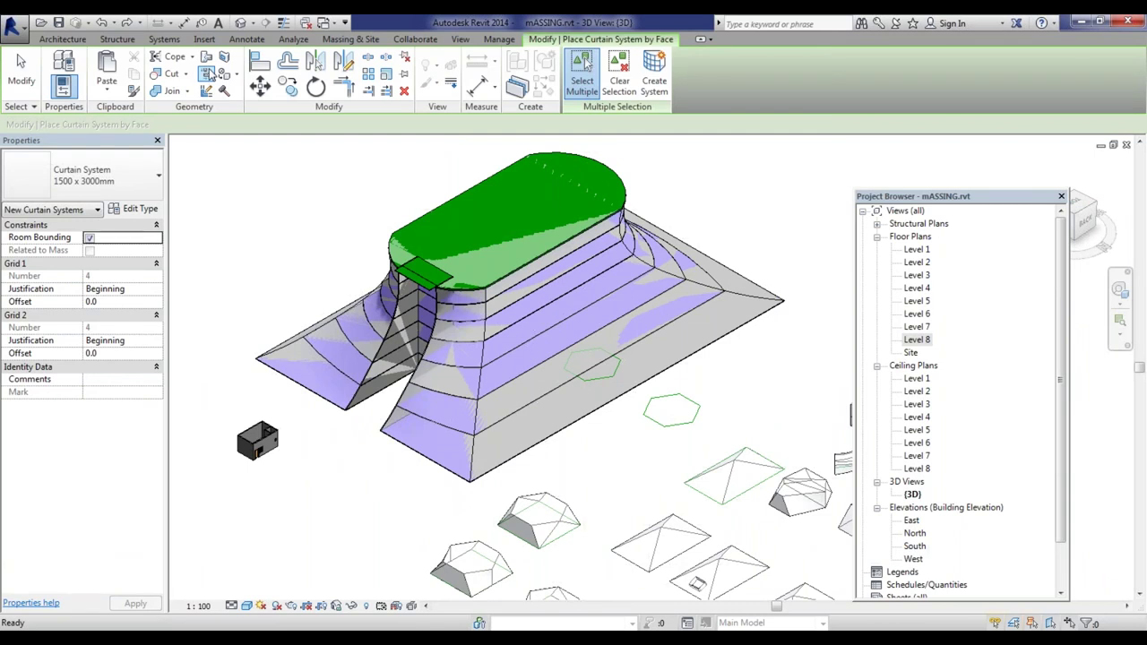
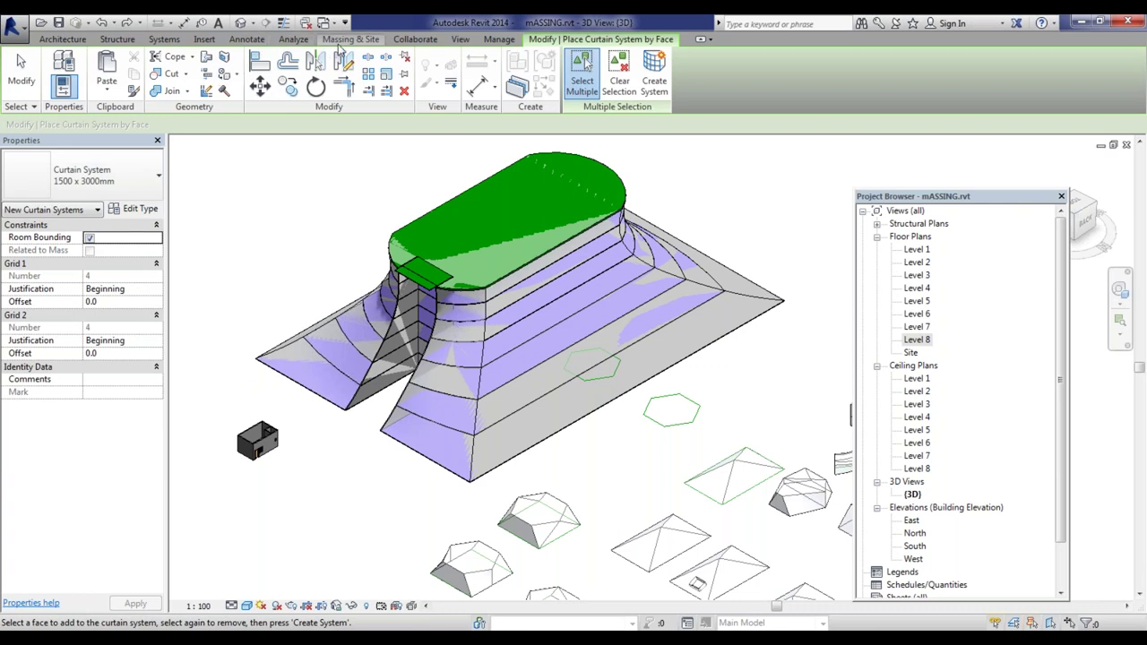
# Step: Switch the ribbon to the Massing & Site tab while curtain system placement stays active
pyautogui.click(342, 41)
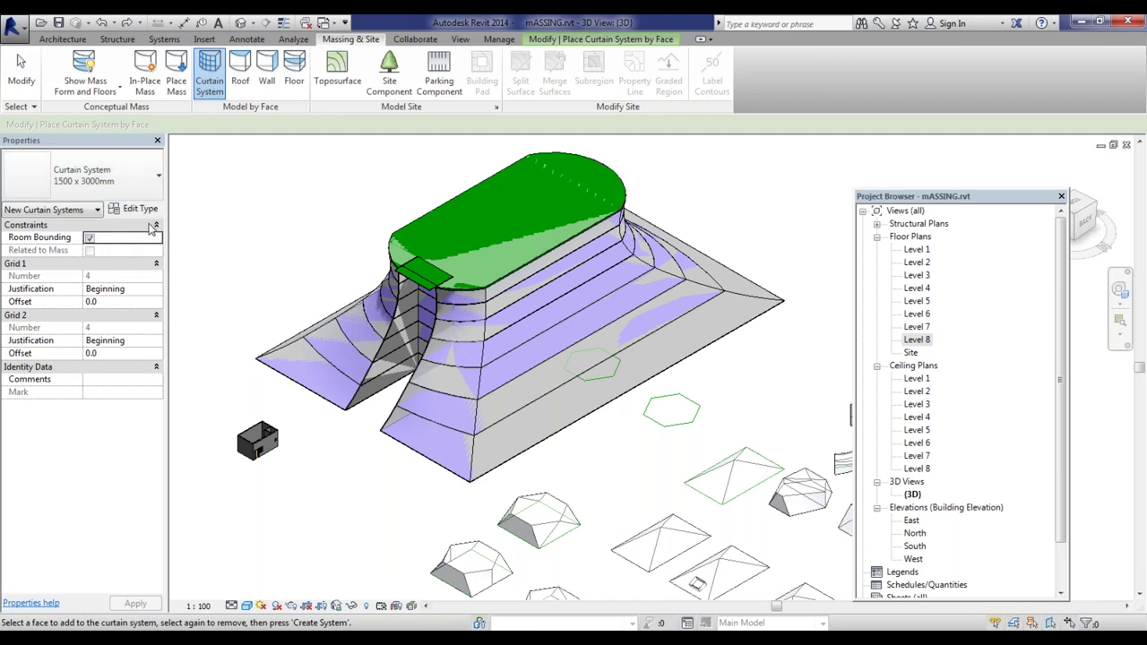
# Step: Duplicate the current curtain system type and name the copy '300 x 600mm'
pyautogui.click(141, 209)
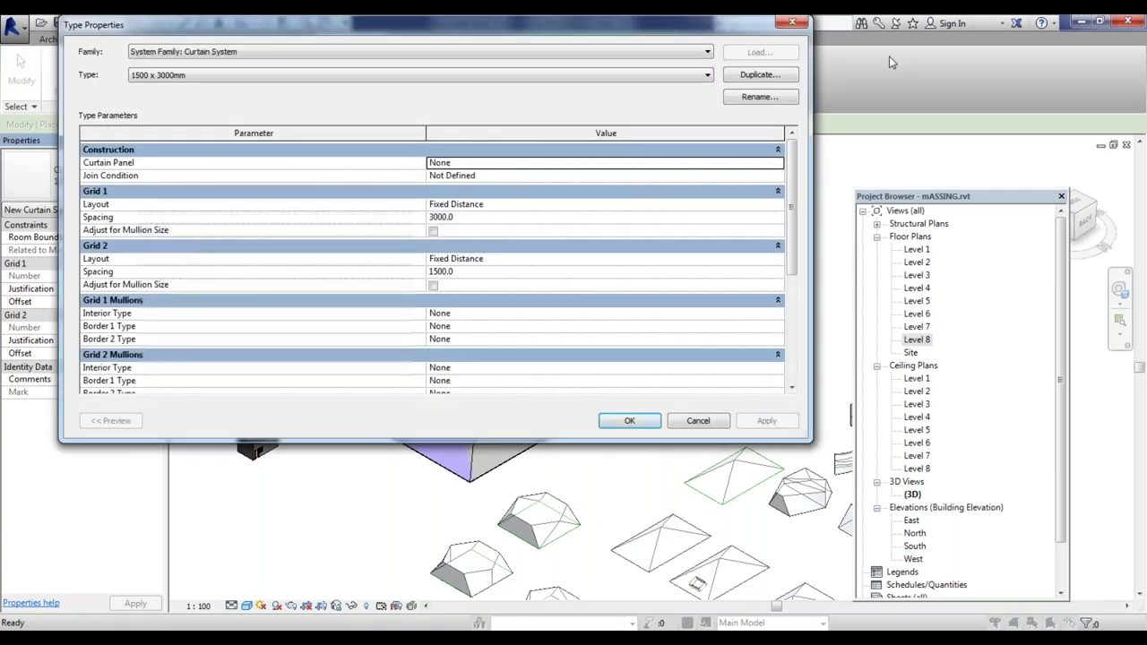
pyautogui.click(759, 74)
pyautogui.click(654, 294)
pyautogui.moveTo(664, 294); pyautogui.dragTo(625, 304)
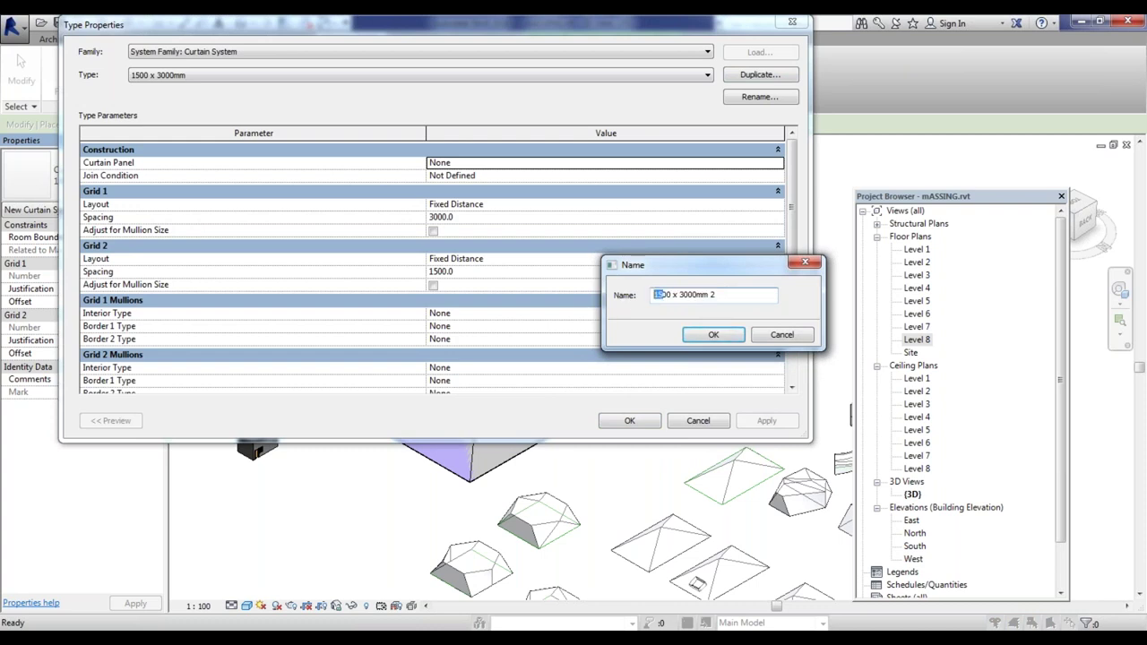
pyautogui.write('3')
pyautogui.moveTo(679, 295); pyautogui.dragTo(674, 298)
pyautogui.click(673, 299)
pyautogui.write('6')
pyautogui.moveTo(693, 295); pyautogui.dragTo(682, 296)
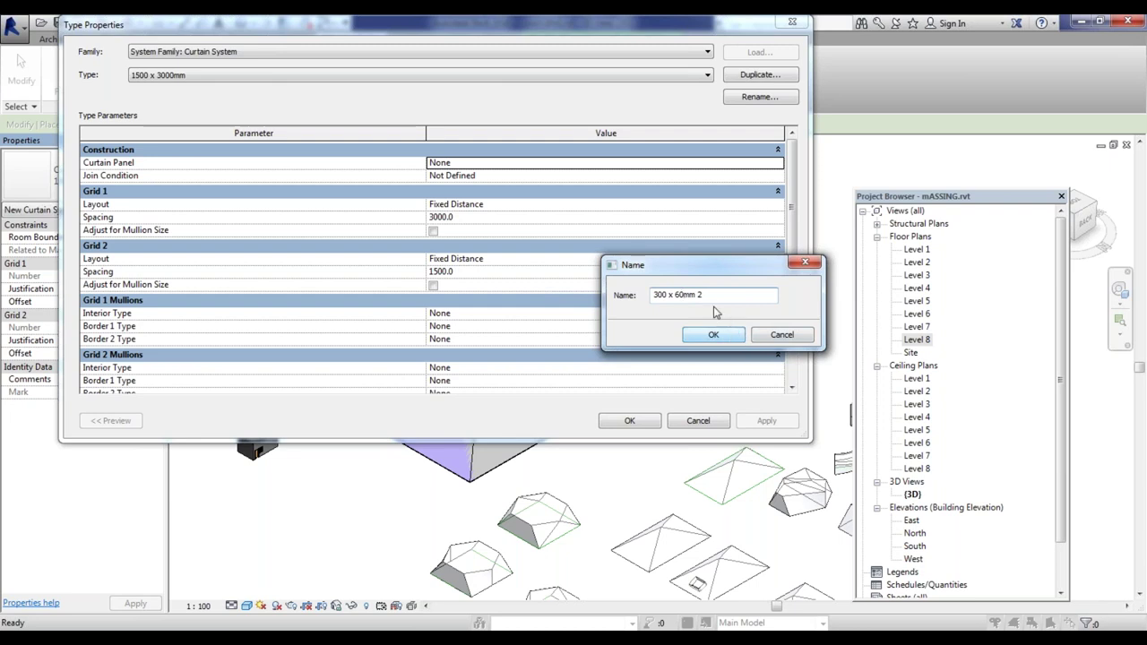
pyautogui.write('0')
pyautogui.click(725, 301)
pyautogui.press('BackSpace')
pyautogui.press('BackSpace')
pyautogui.click(714, 335)
# Step: Set the new type's Grid 1 spacing to 600 and Grid 2 spacing to 300
pyautogui.click(459, 209)
pyautogui.click(460, 218)
pyautogui.write('6000')
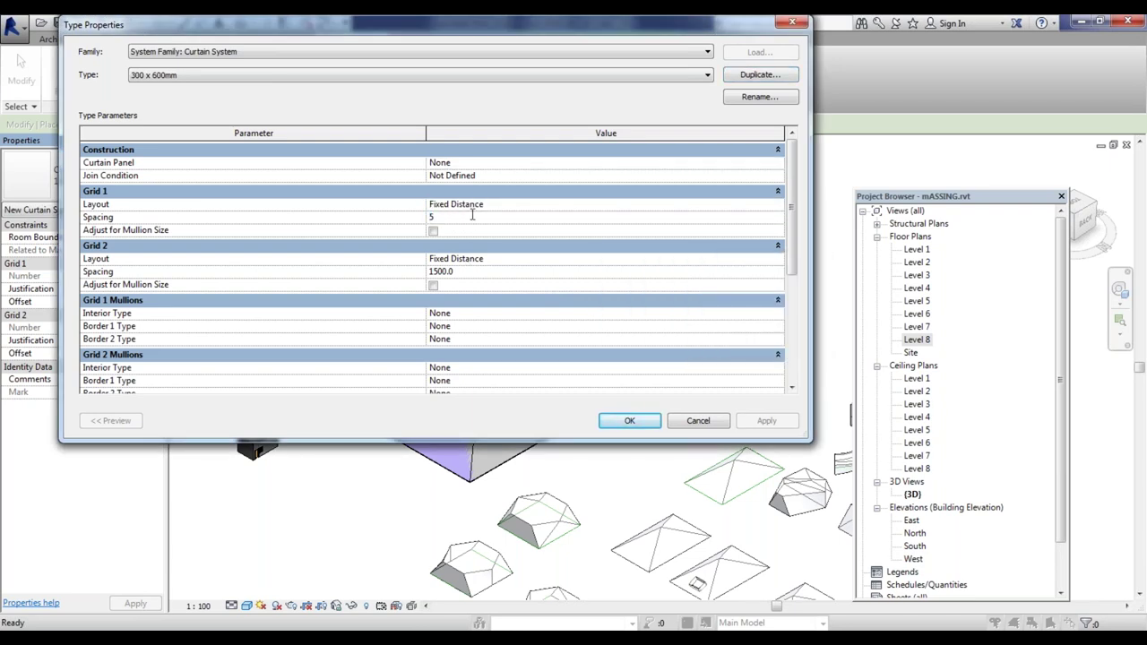
pyautogui.press('BackSpace')
pyautogui.press('Tab')
pyautogui.click(466, 274)
pyautogui.doubleClick(465, 275)
pyautogui.write('3000')
pyautogui.press('BackSpace')
pyautogui.press('Tab')
pyautogui.click(647, 429)
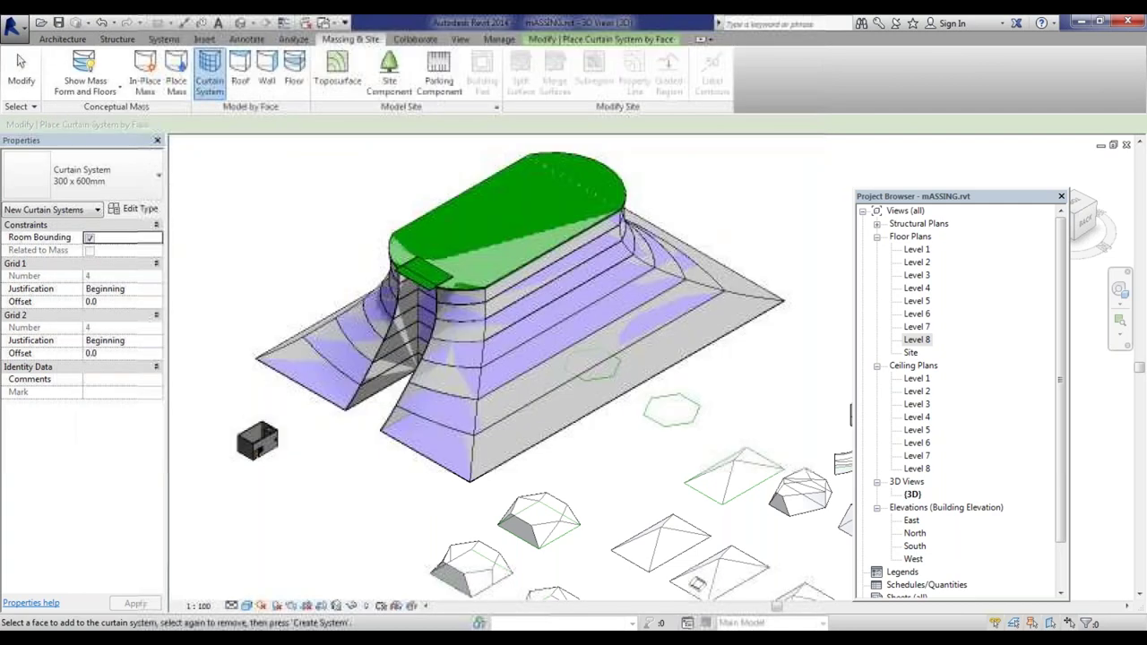
# Step: Create a 300 x 600mm curtain system on the mass's curved corner face
pyautogui.click(641, 269)
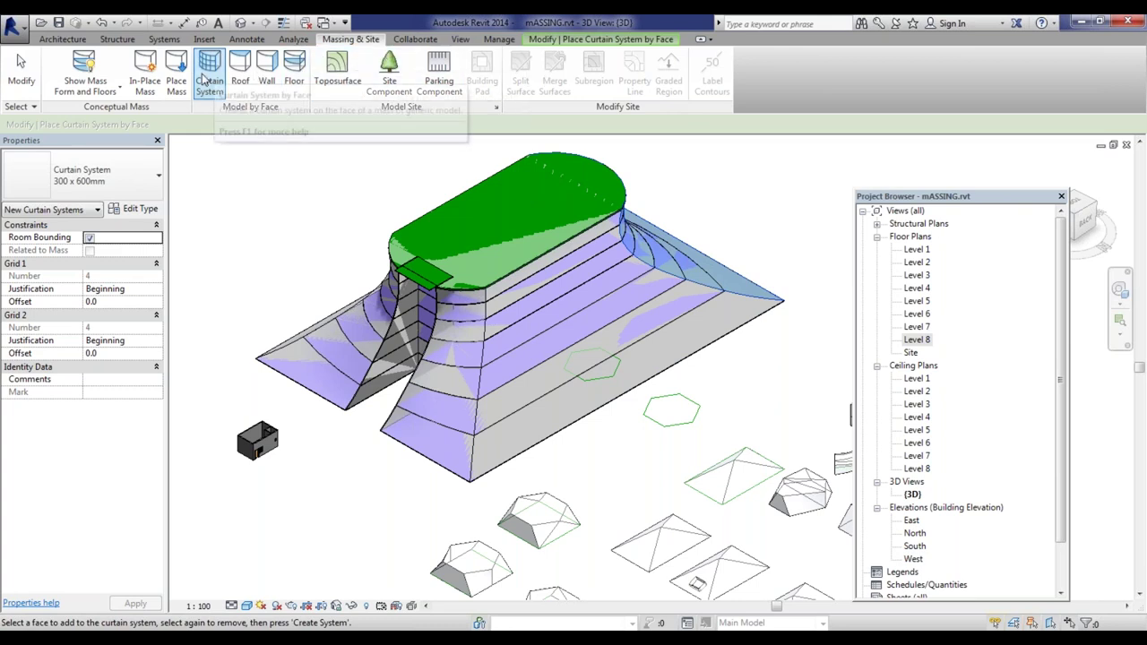
pyautogui.click(606, 41)
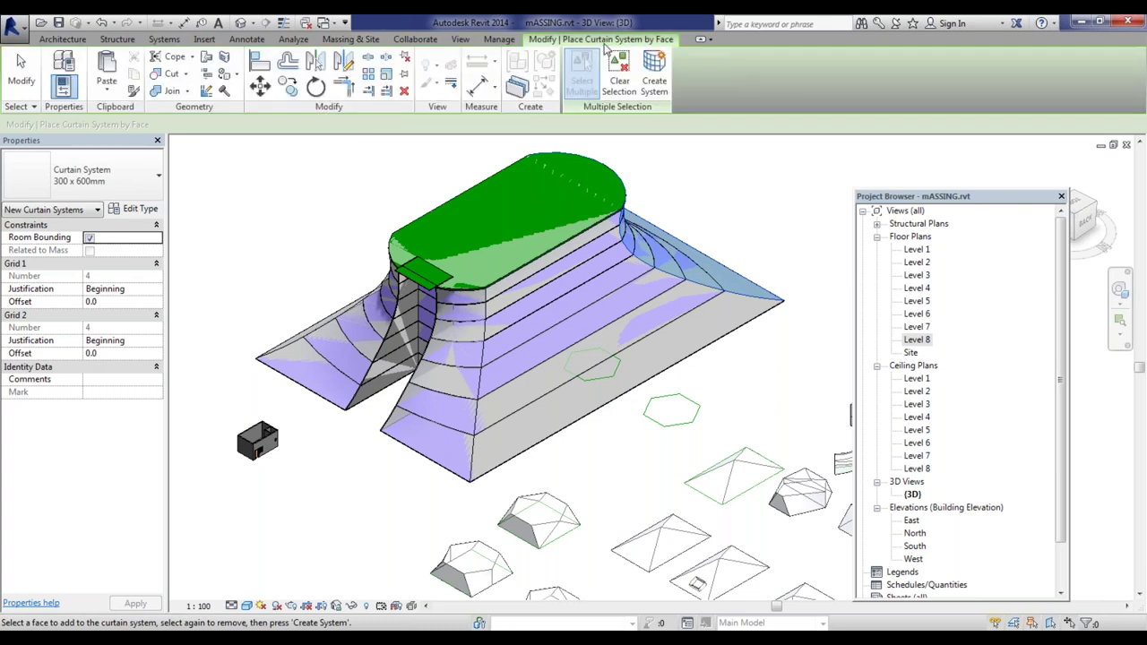
pyautogui.click(663, 72)
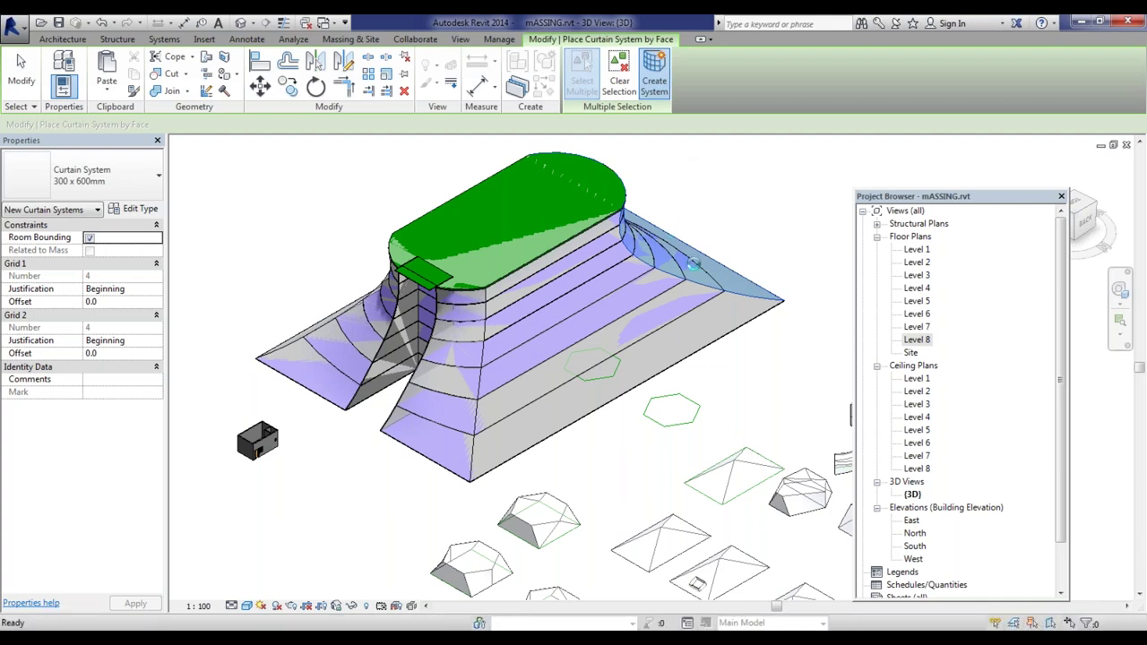
pyautogui.click(693, 264)
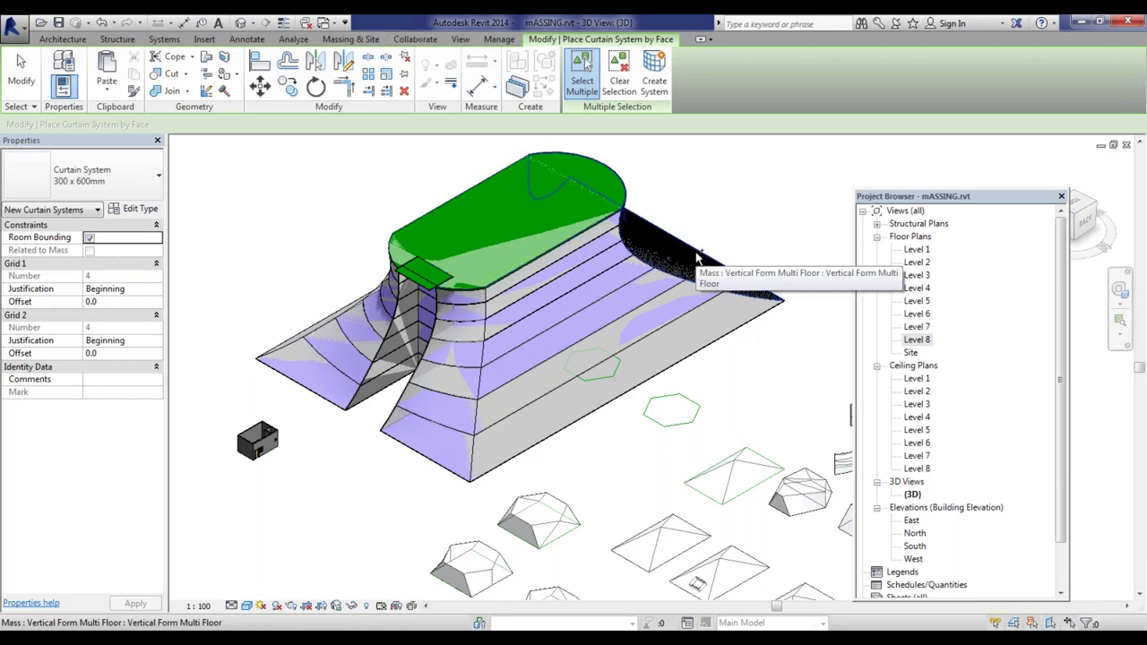
# Step: Zoom in to inspect the fine 300 x 600mm curtain grid, then zoom back out
pyautogui.scroll(5, 695, 254)
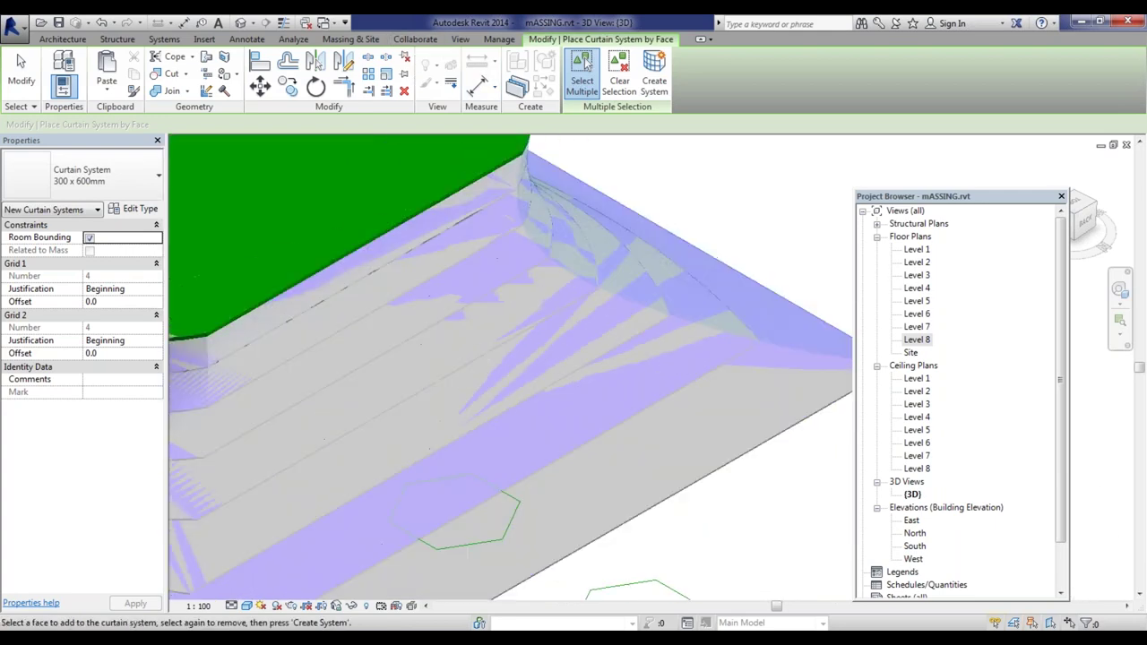
pyautogui.scroll(-3, 502, 314)
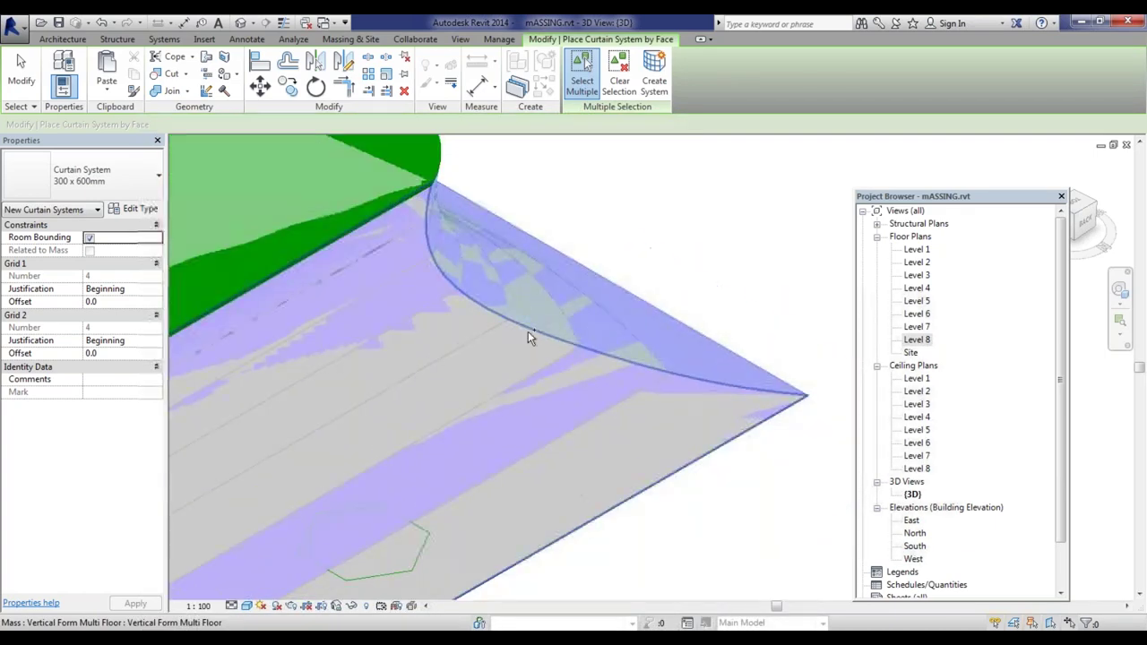
pyautogui.scroll(3, 694, 381)
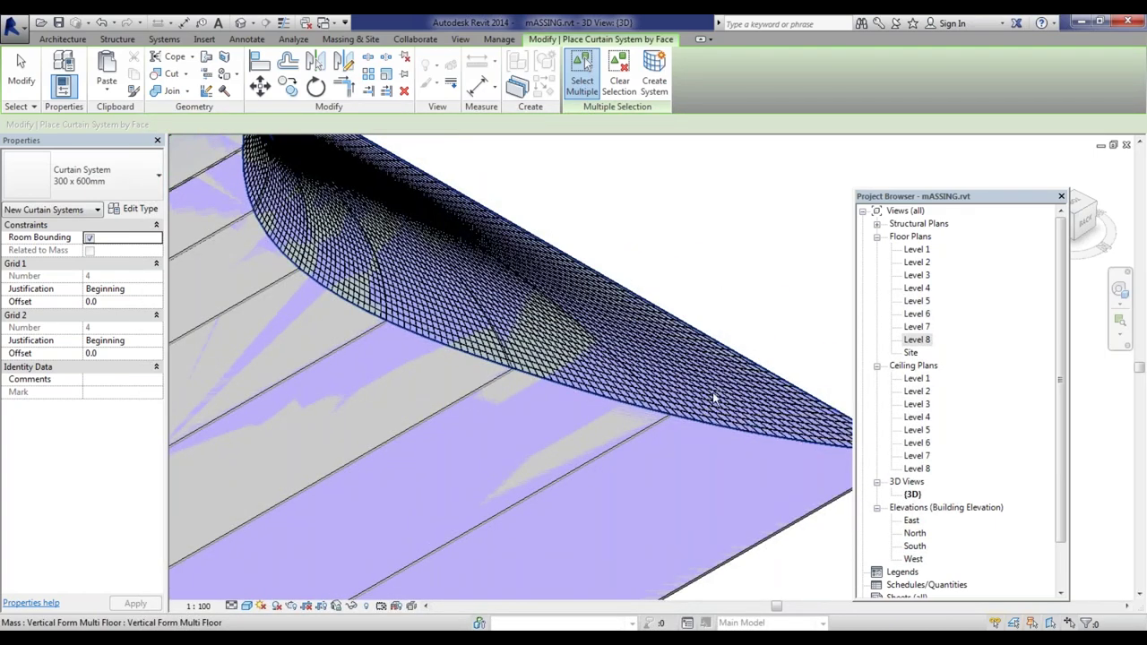
pyautogui.scroll(-5, 715, 396)
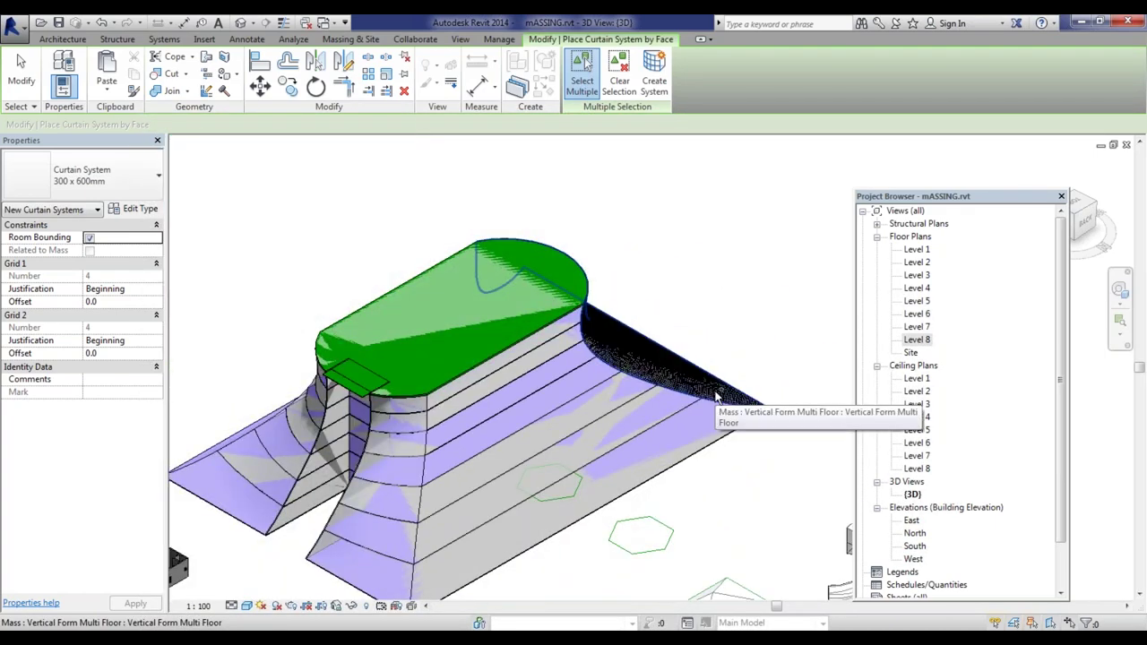
# Step: Duplicate the 300 x 600mm type and name the copy '900 x 1800 mm'
pyautogui.click(137, 210)
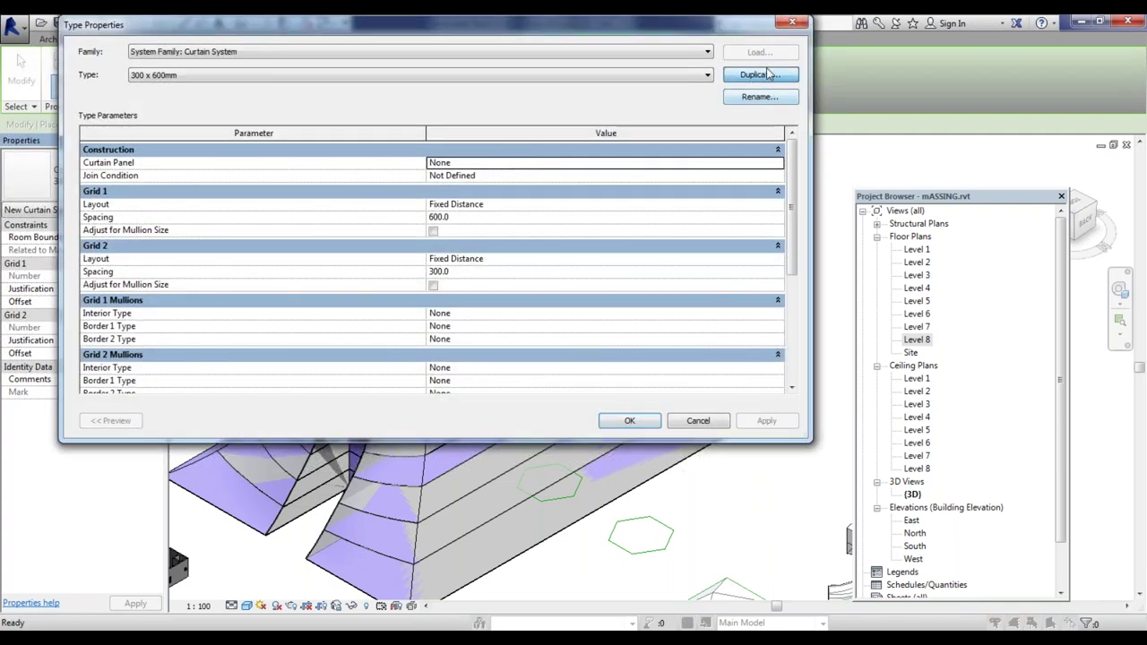
pyautogui.click(757, 75)
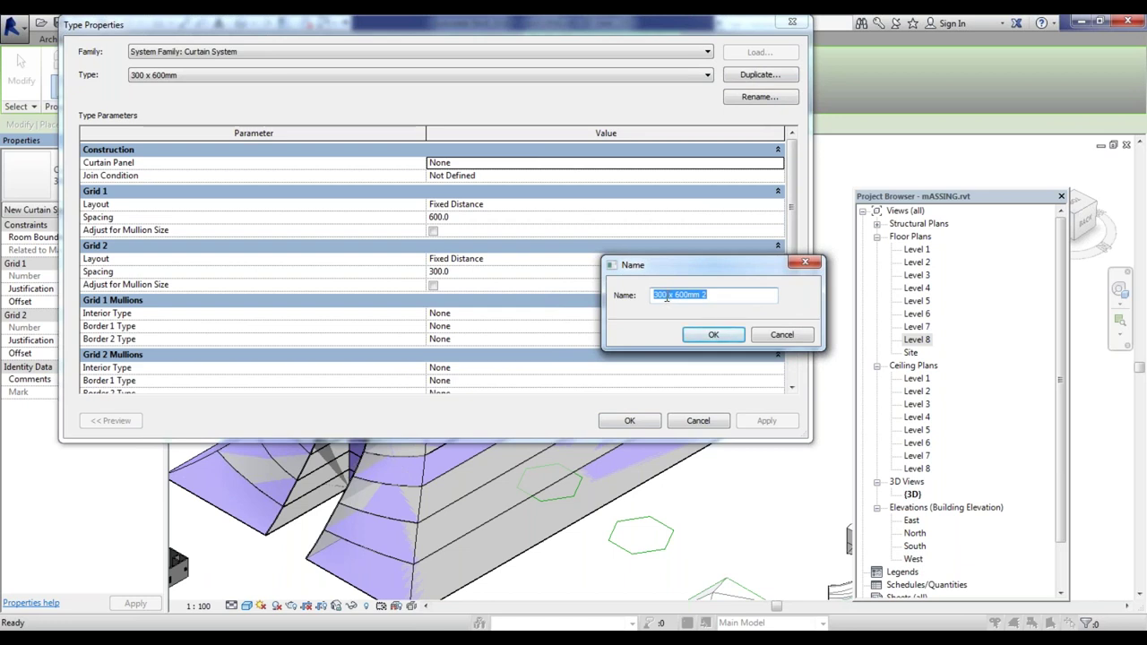
pyautogui.click(666, 298)
pyautogui.press('BackSpace')
pyautogui.press('BackSpace')
pyautogui.press('BackSpace')
pyautogui.write('900')
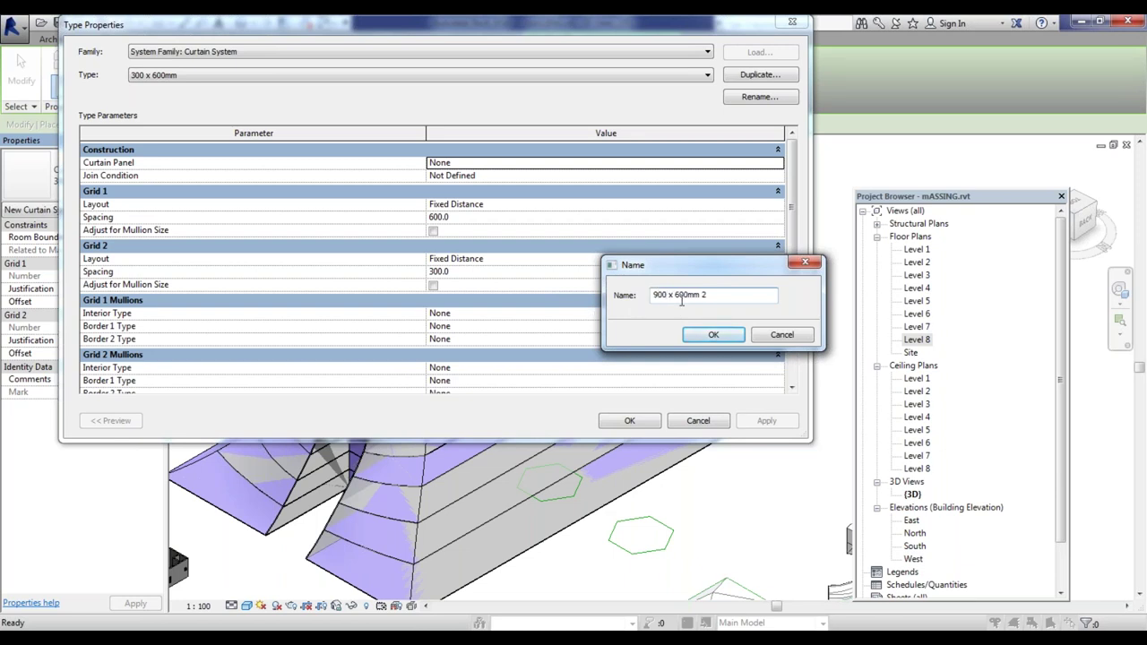
pyautogui.moveTo(708, 296); pyautogui.dragTo(676, 296)
pyautogui.write('1800 mm')
pyautogui.click(714, 335)
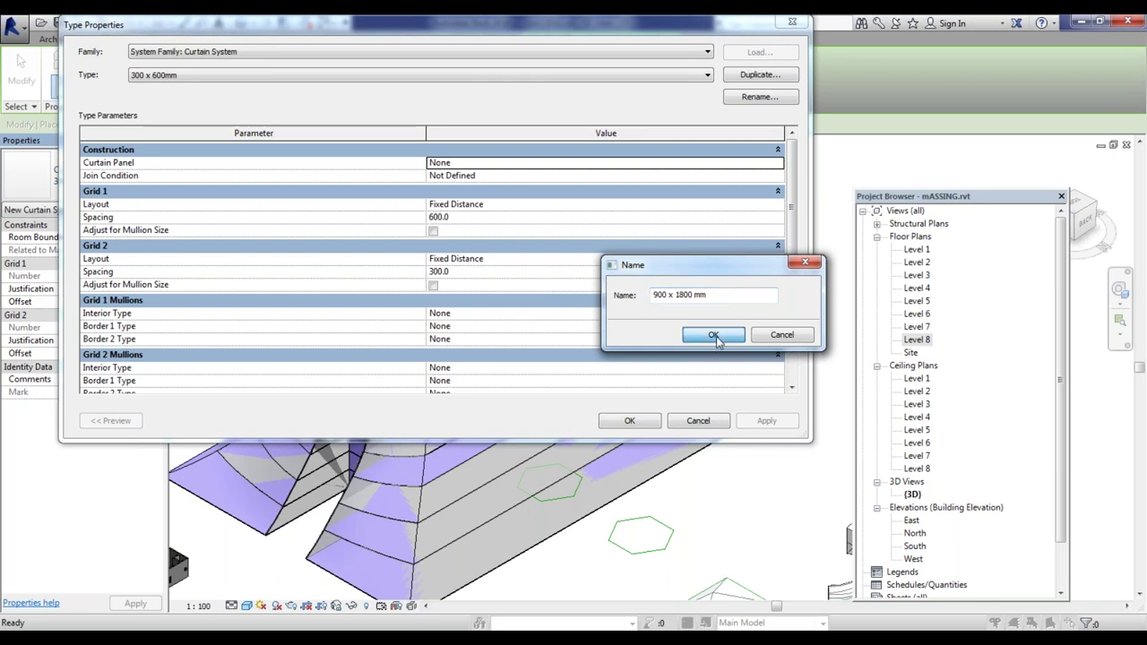
# Step: Set the new type's Grid 1 spacing to 1800 and Grid 2 spacing to 900
pyautogui.click(459, 217)
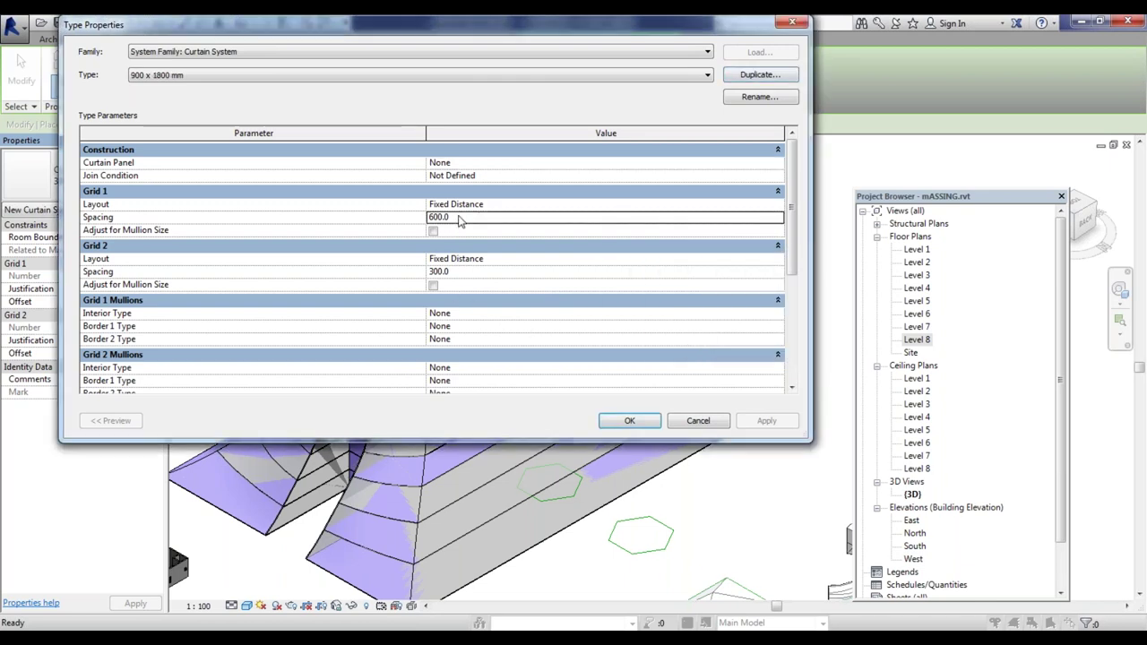
pyautogui.write('900')
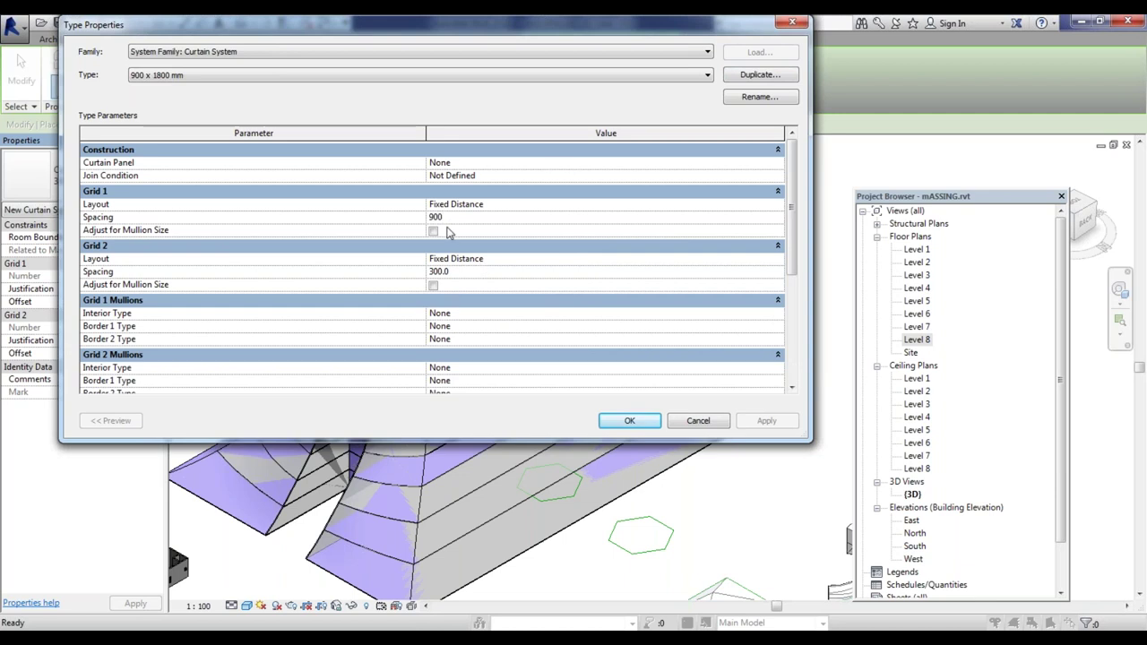
pyautogui.moveTo(417, 220); pyautogui.dragTo(358, 225)
pyautogui.write('1800')
pyautogui.click(464, 273)
pyautogui.write('900')
pyautogui.click(640, 422)
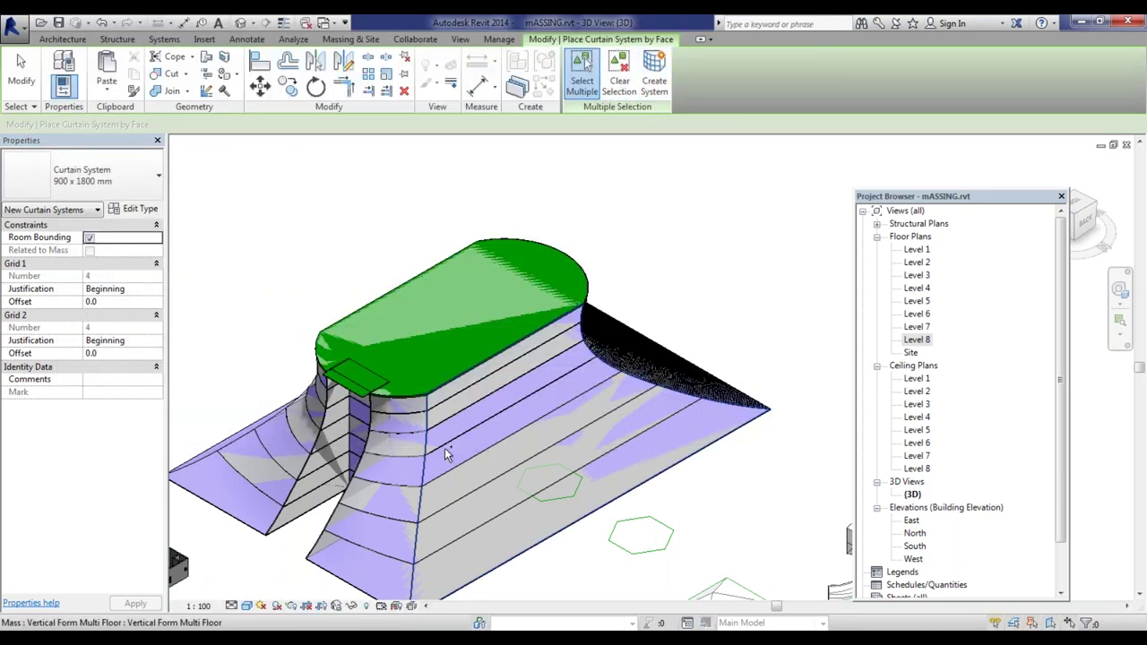
# Step: Place a 900 x 1800 mm curtain system on the large sloped face below the green top
pyautogui.click(560, 401)
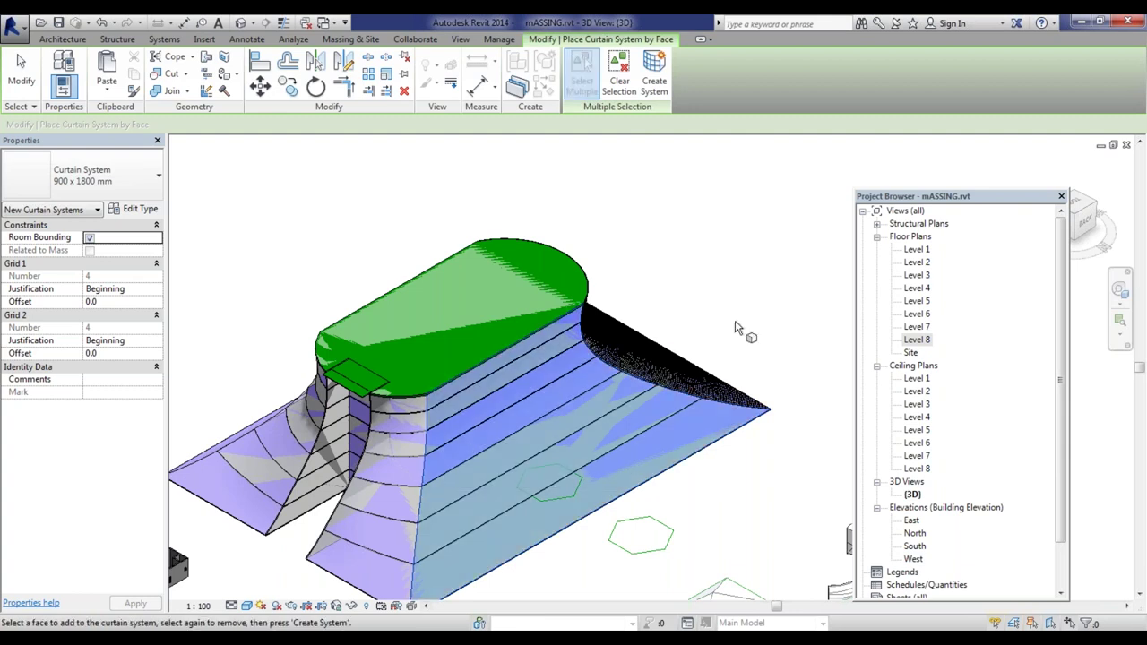
pyautogui.click(657, 79)
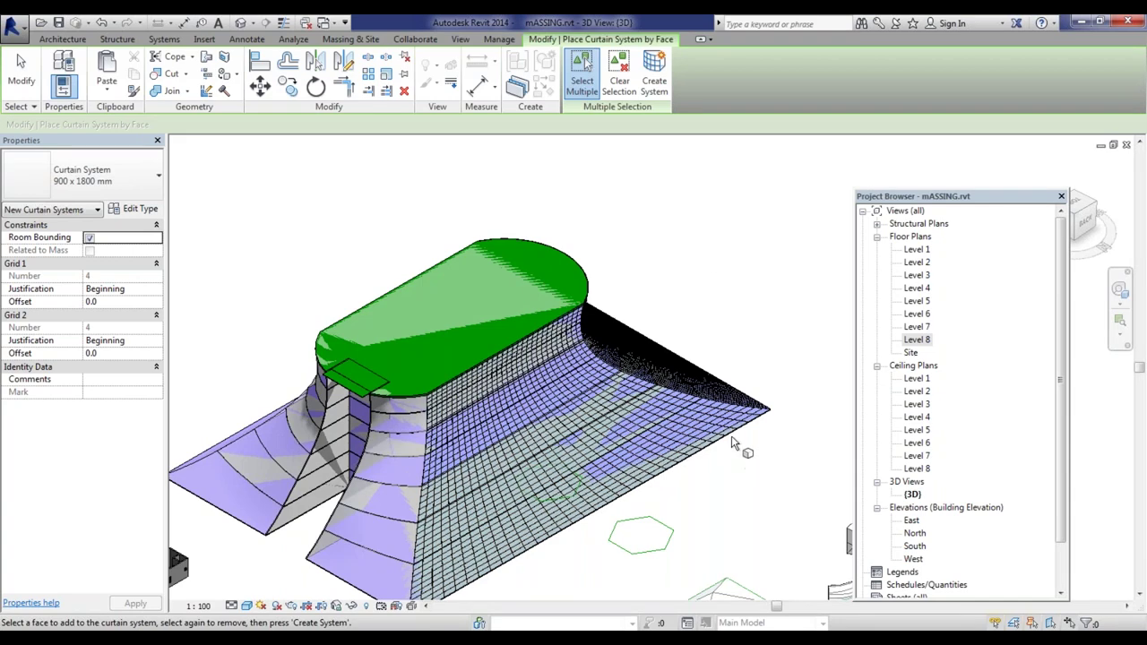
pyautogui.press('Escape')
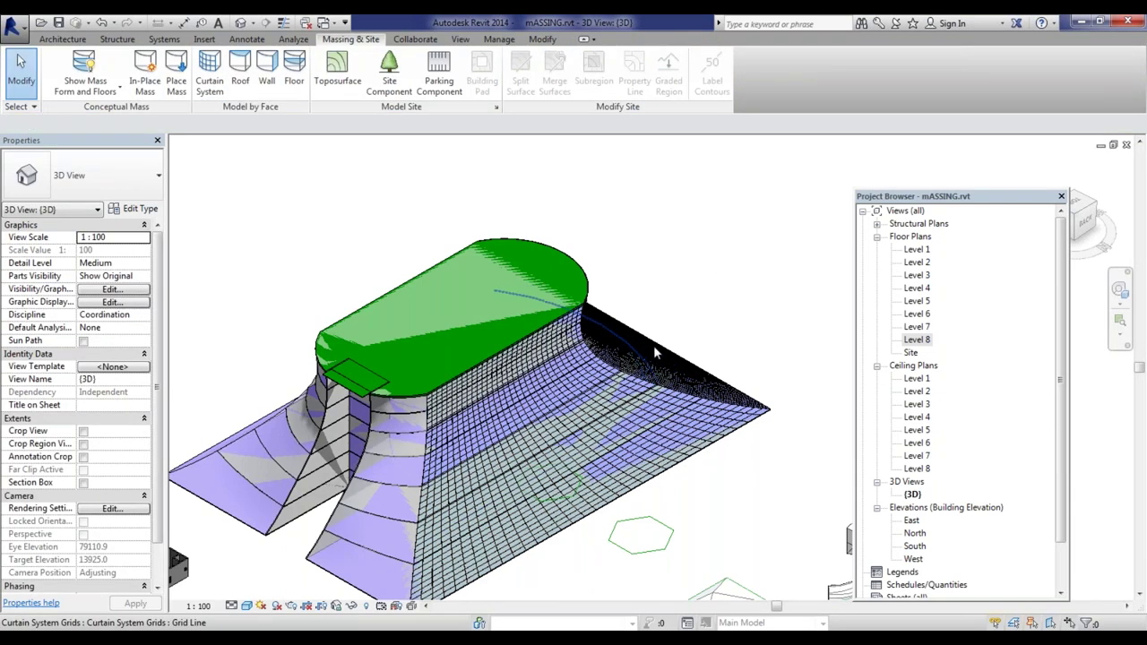
# Step: Reorient and zoom the view to show both curtain grids across the whole mass
pyautogui.click(1090, 205)
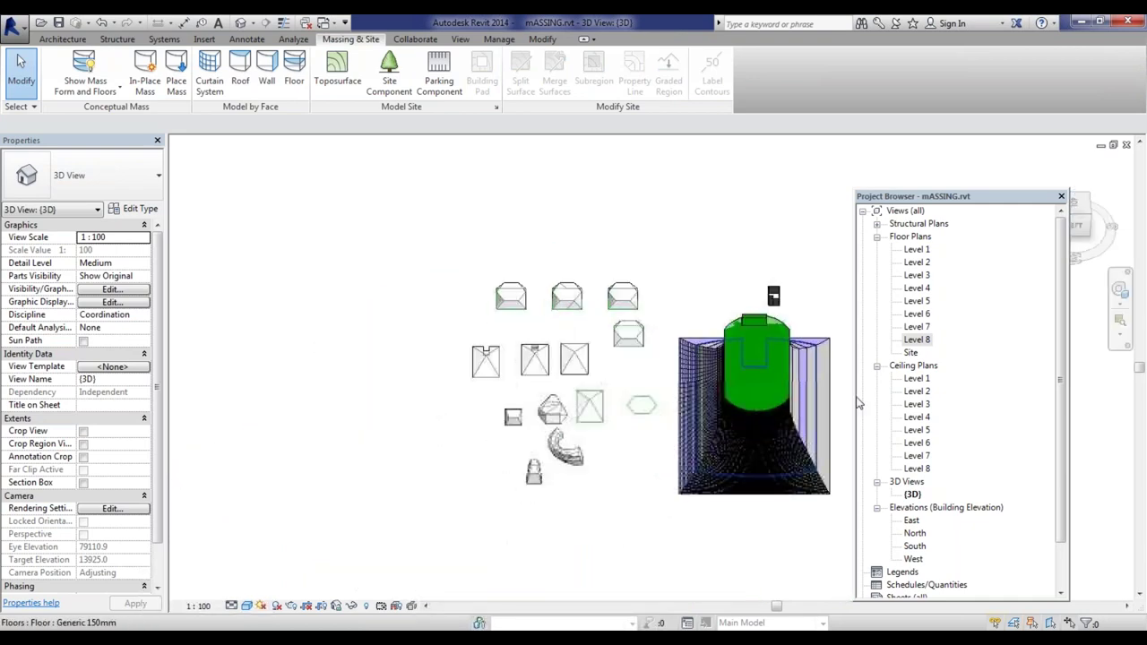
pyautogui.scroll(2, 776, 502)
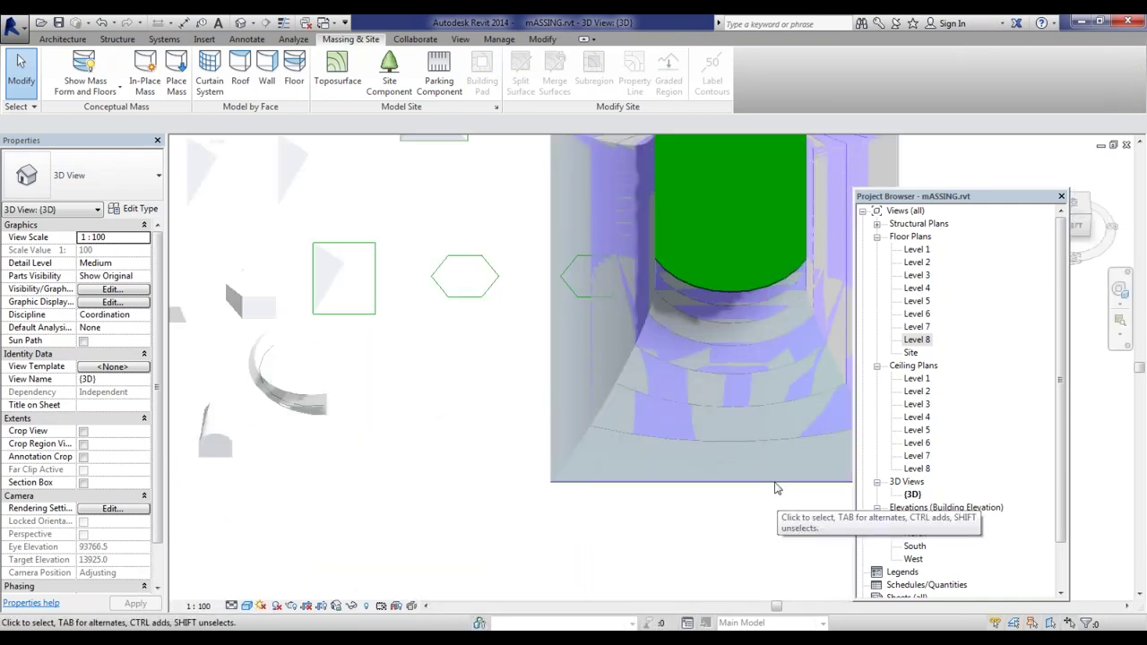
pyautogui.click(724, 318)
pyautogui.scroll(-3, 424, 389)
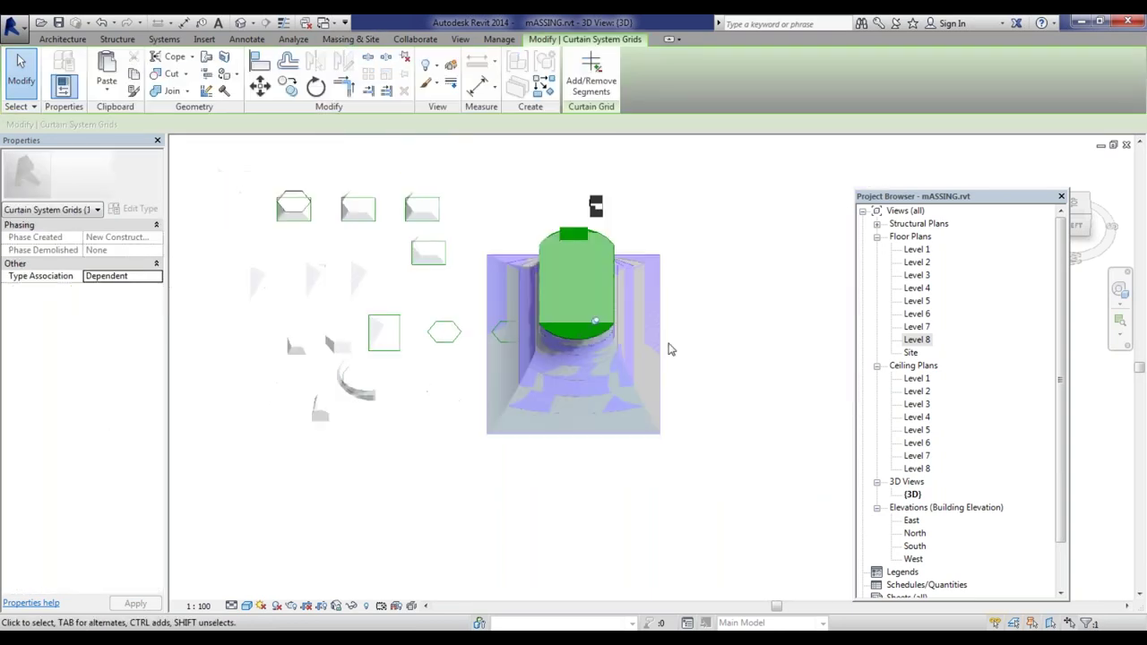
pyautogui.moveTo(1086, 198); pyautogui.dragTo(1082, 201)
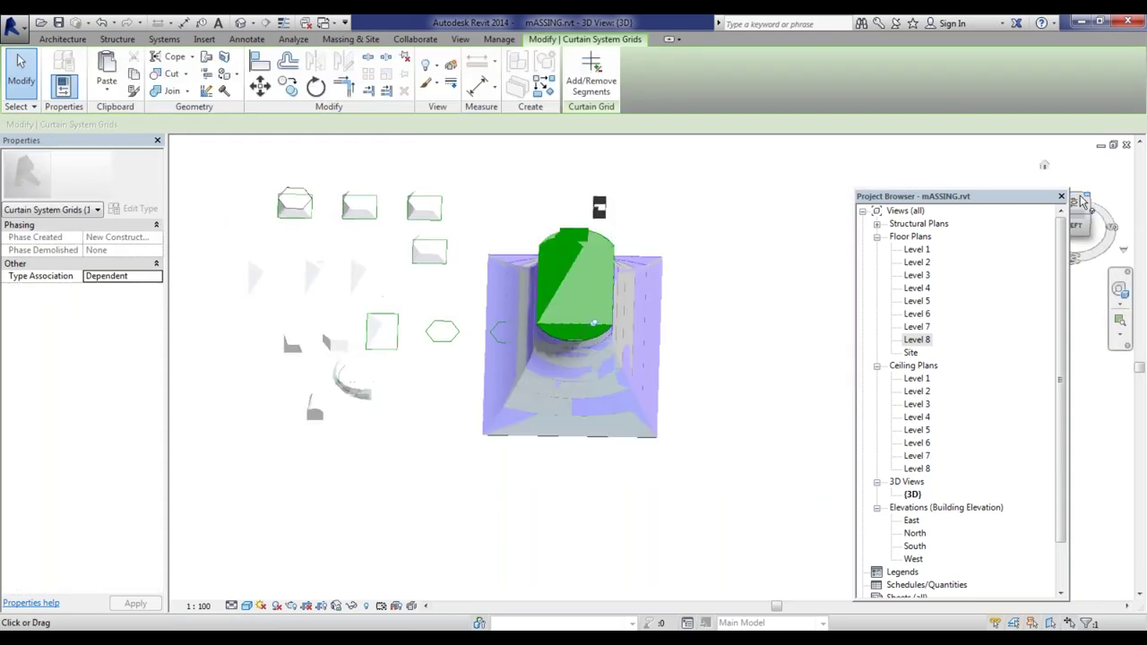
pyautogui.click(1083, 200)
pyautogui.scroll(-1, 427, 296)
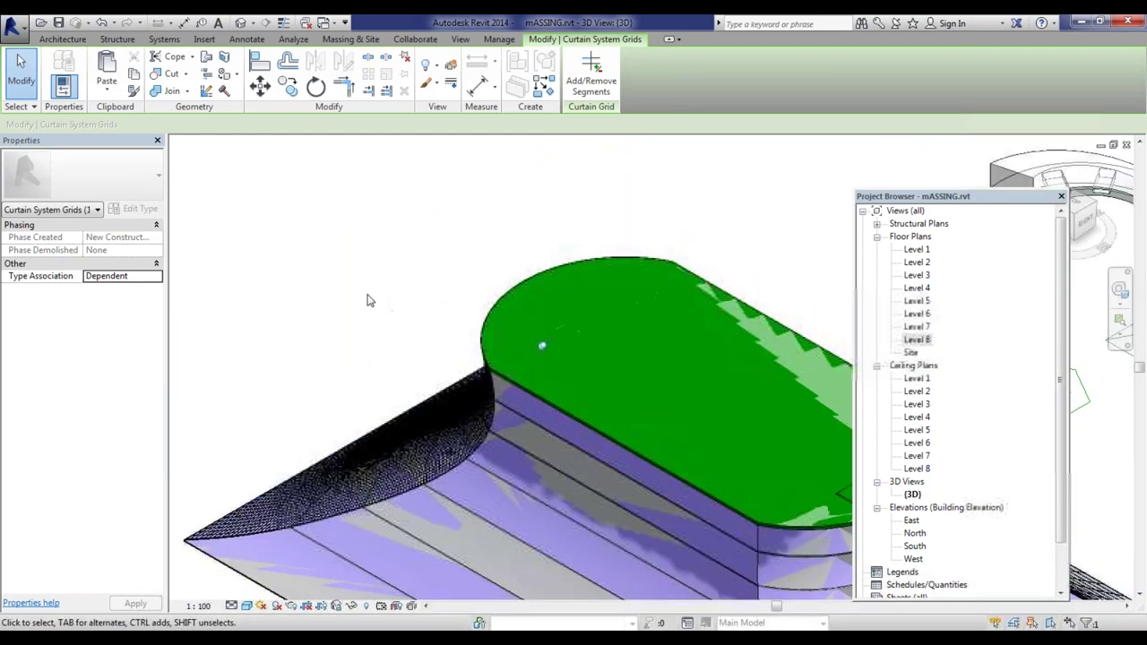
pyautogui.scroll(-3, 366, 300)
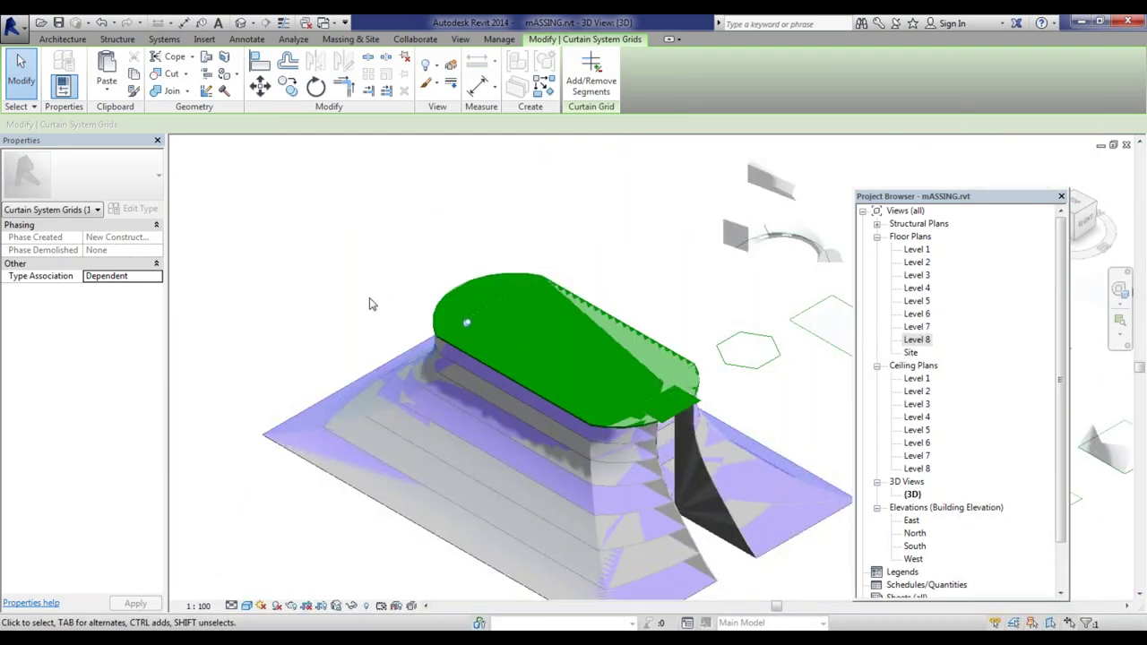
pyautogui.click(348, 41)
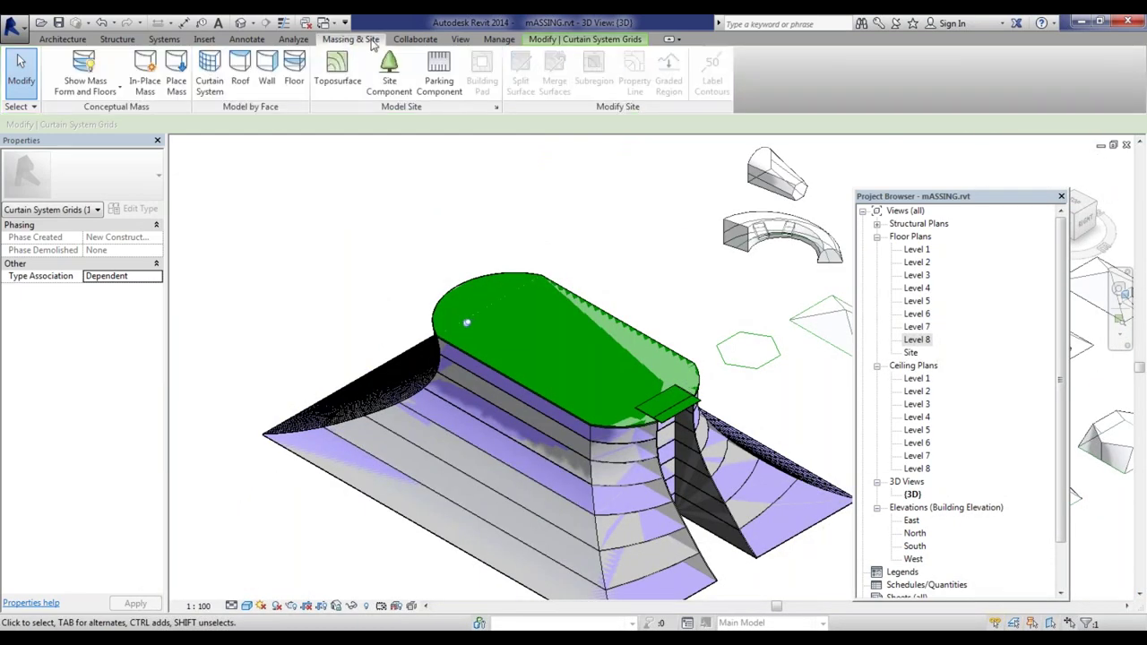
# Step: Add 900 x 1800 mm curtain systems to the lower sloped face and the right-hand flared faces
pyautogui.click(211, 80)
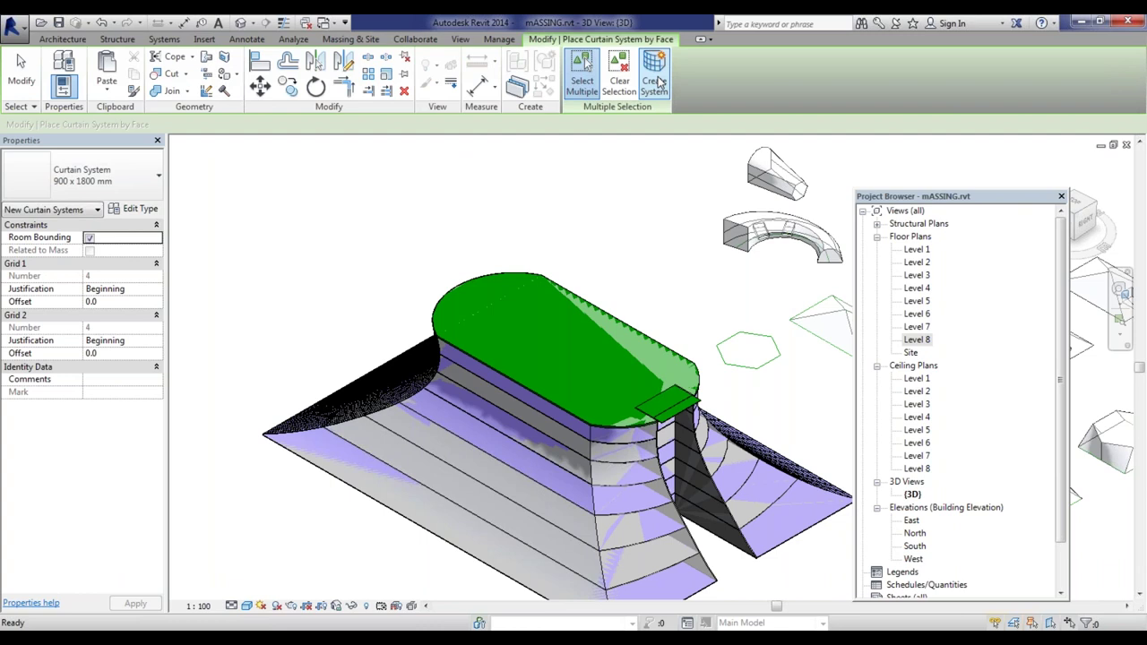
pyautogui.click(417, 520)
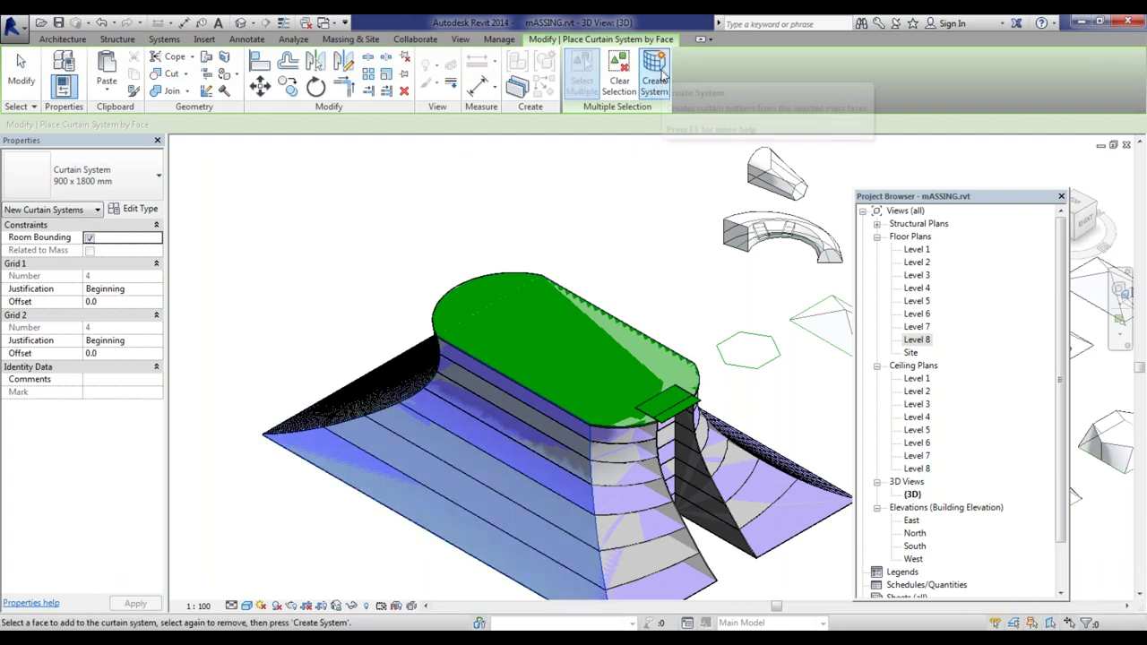
pyautogui.click(661, 79)
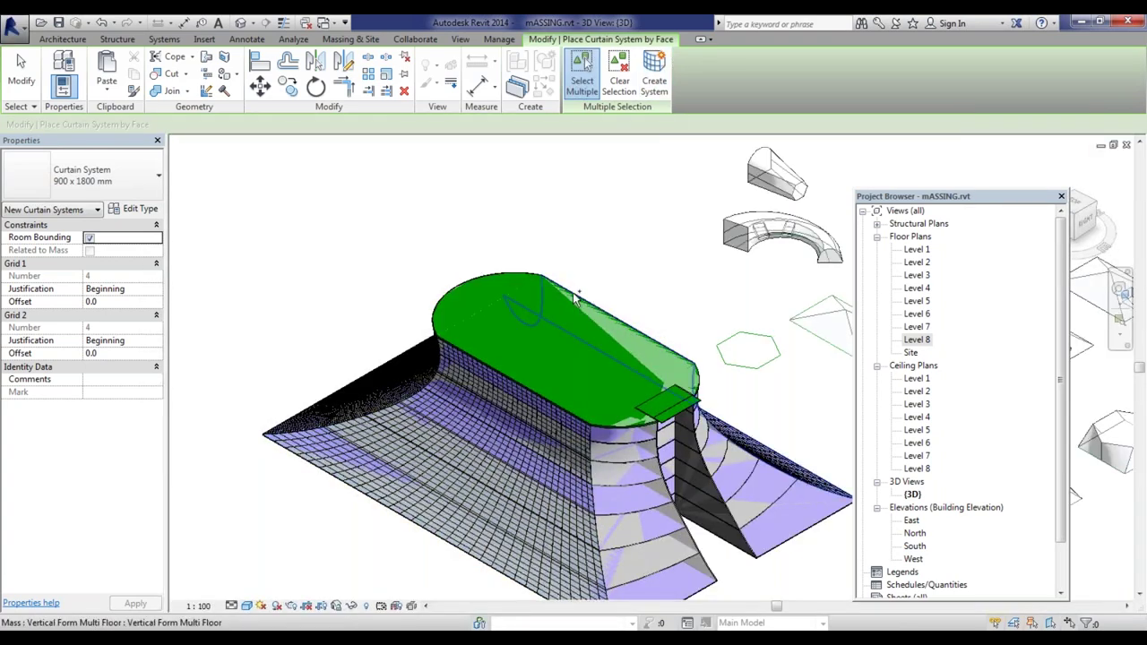
pyautogui.keyDown('shift'); pyautogui.moveTo(499, 231); pyautogui.dragTo(666, 392, button='middle'); pyautogui.keyUp('shift')
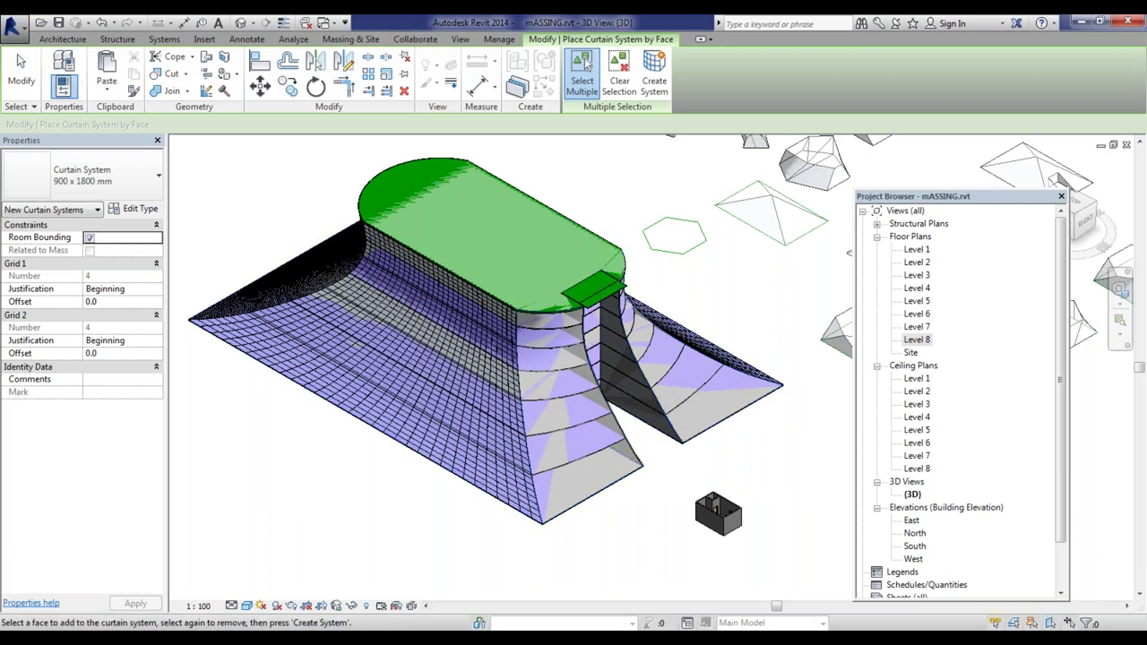
pyautogui.click(655, 74)
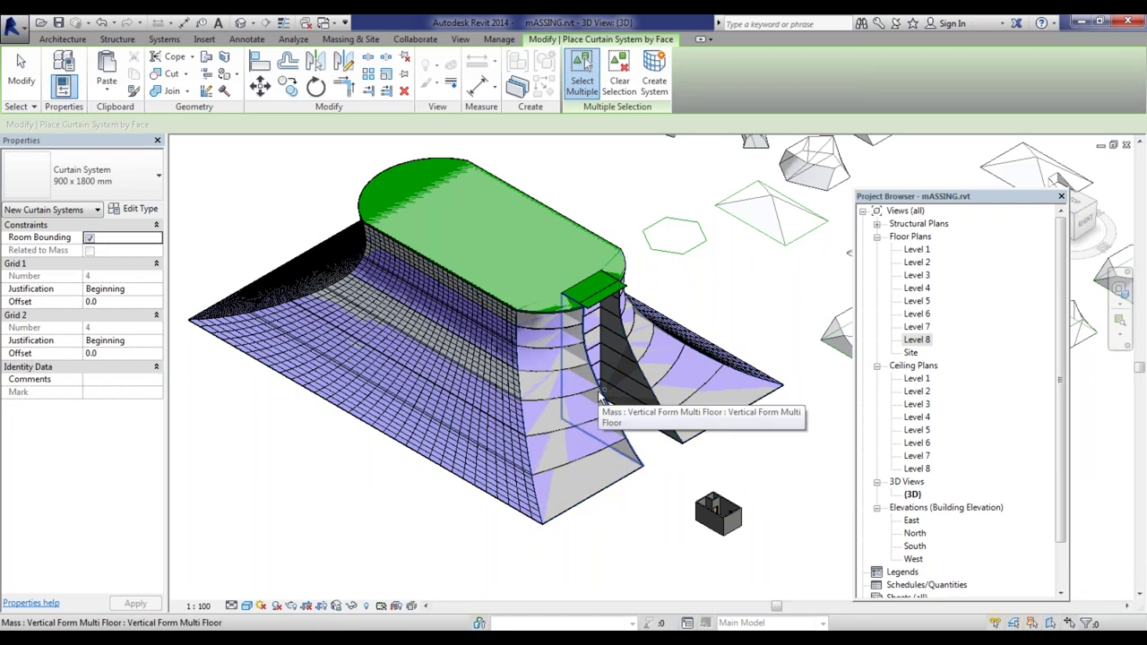
pyautogui.click(592, 416)
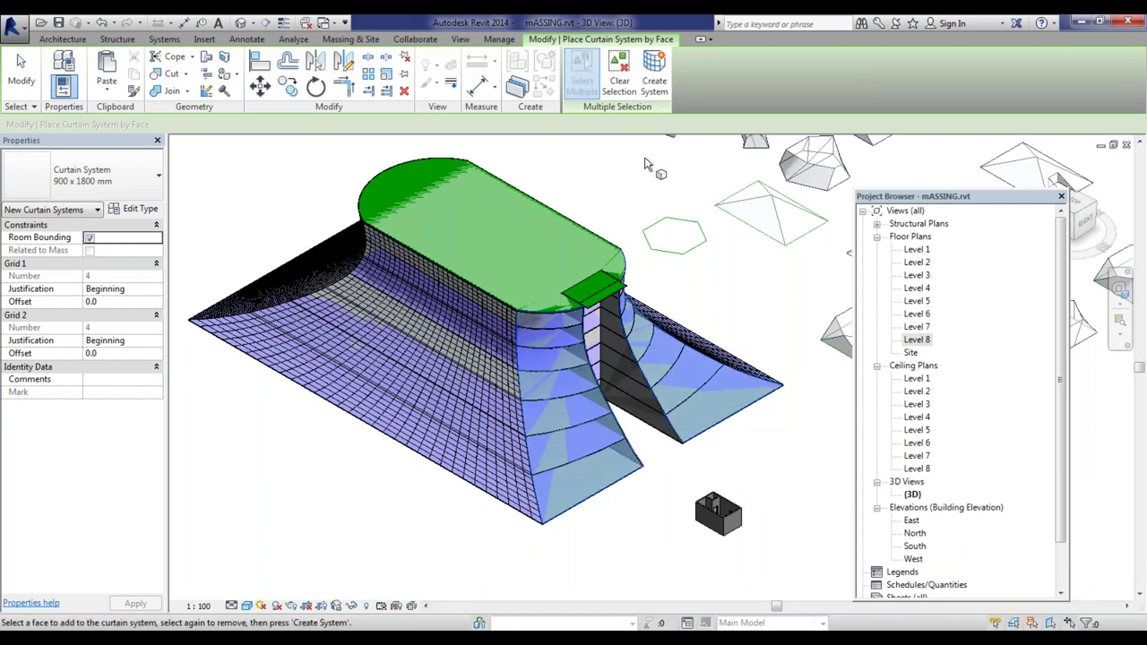
pyautogui.click(660, 89)
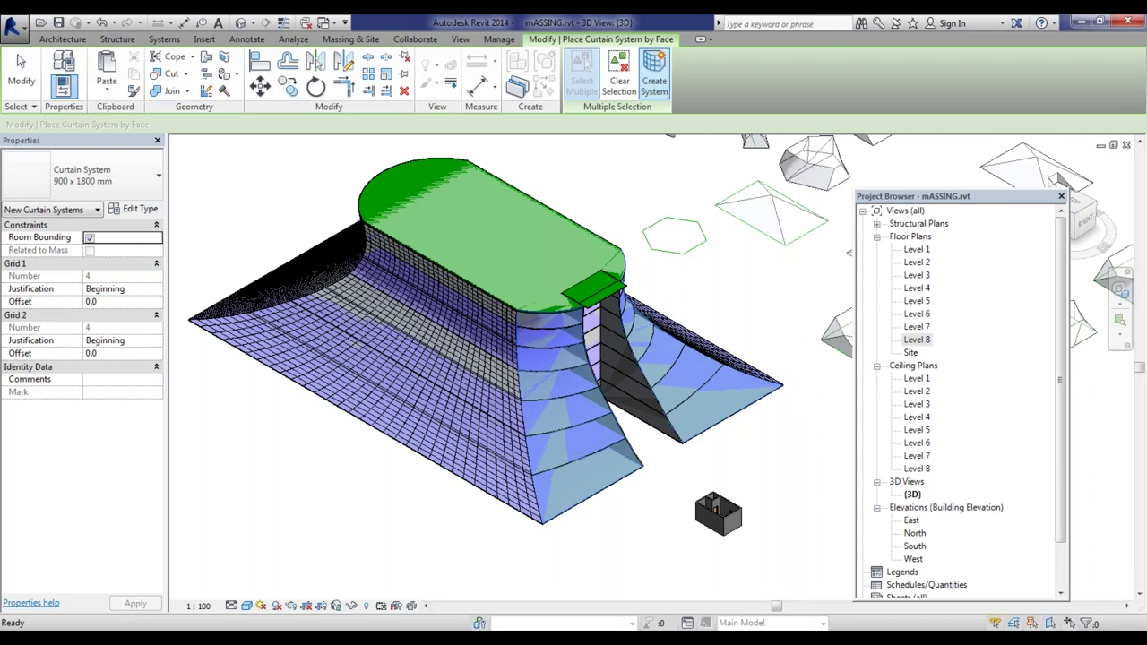
pyautogui.press('Escape')
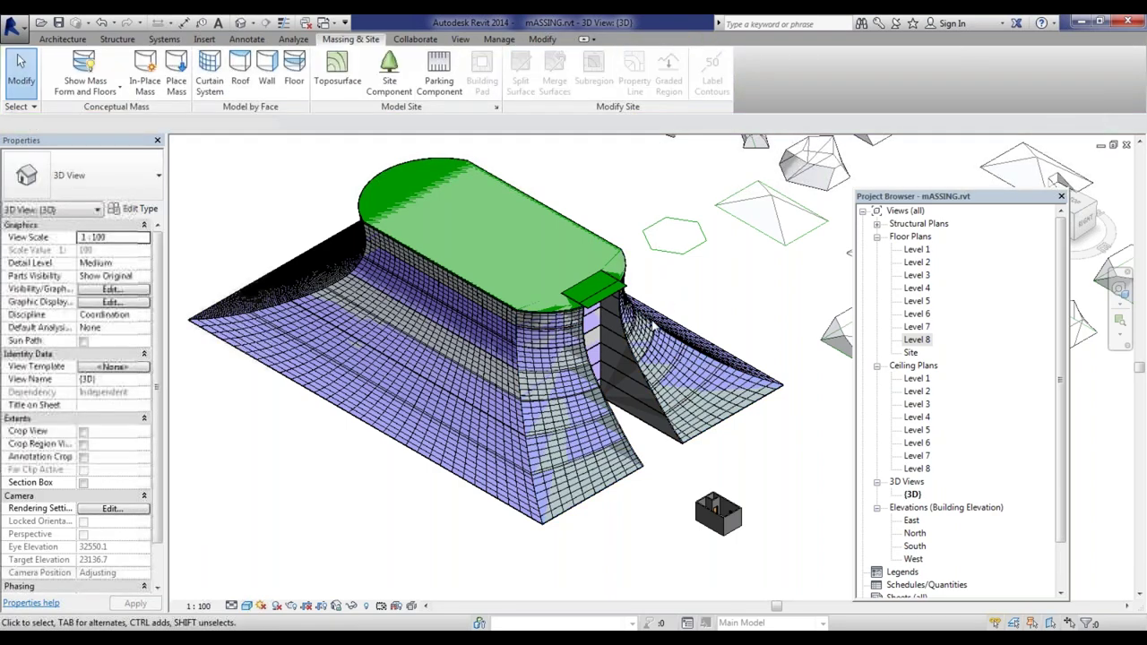
pyautogui.scroll(6, 612, 341)
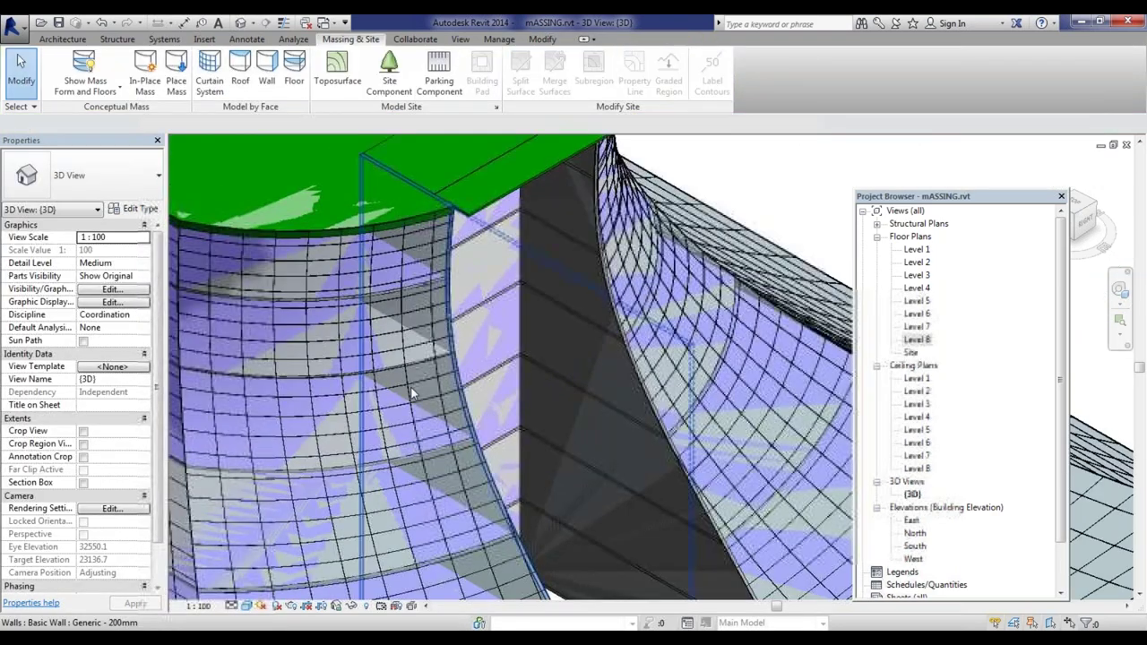
pyautogui.scroll(-8, 576, 383)
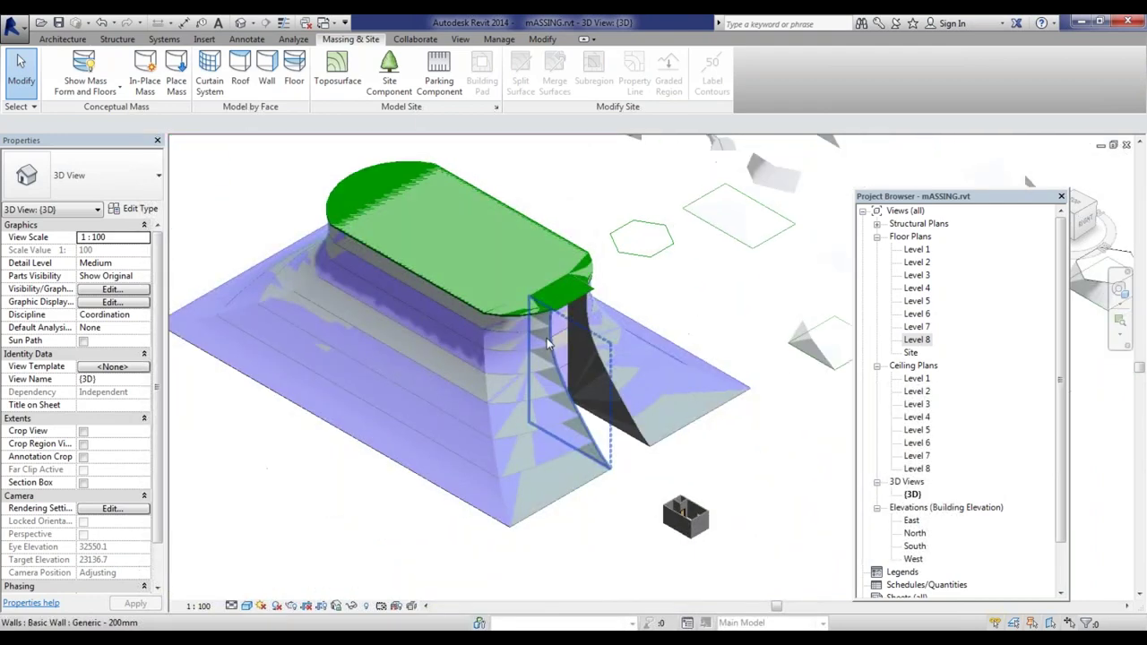
pyautogui.scroll(6, 523, 363)
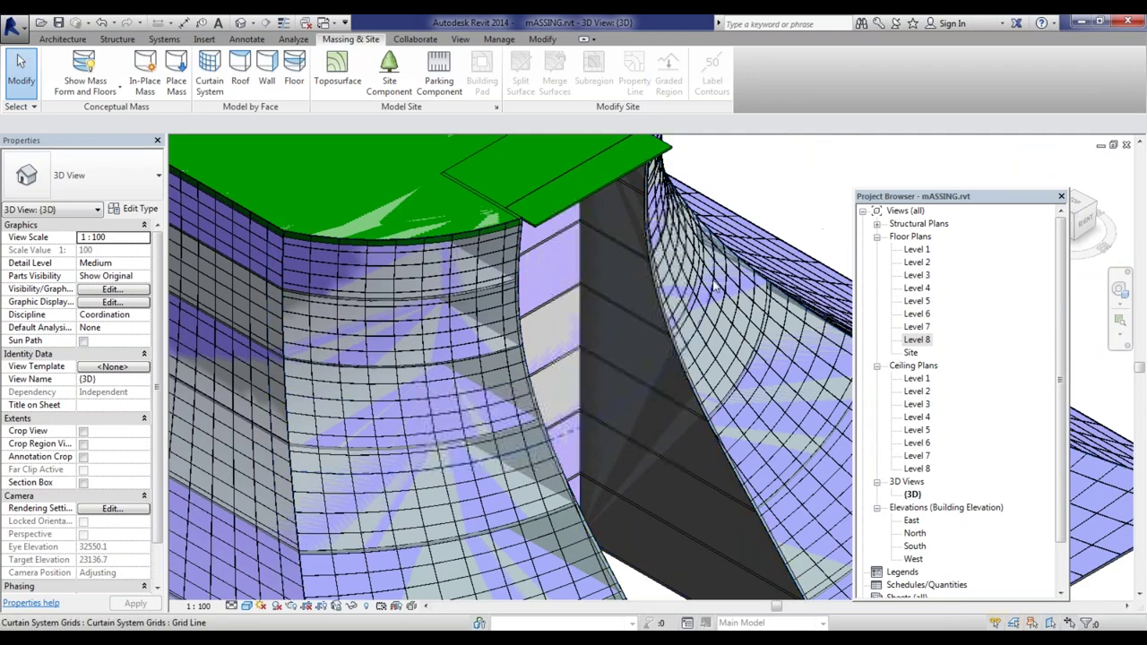
pyautogui.scroll(-5, 741, 235)
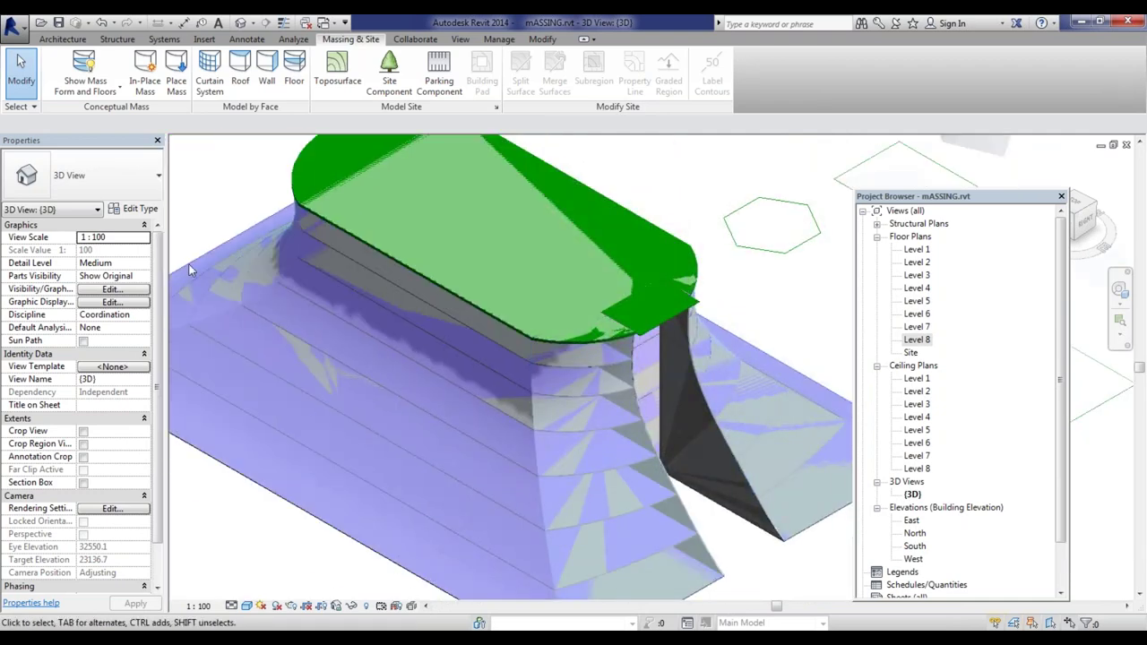
pyautogui.scroll(5, 613, 379)
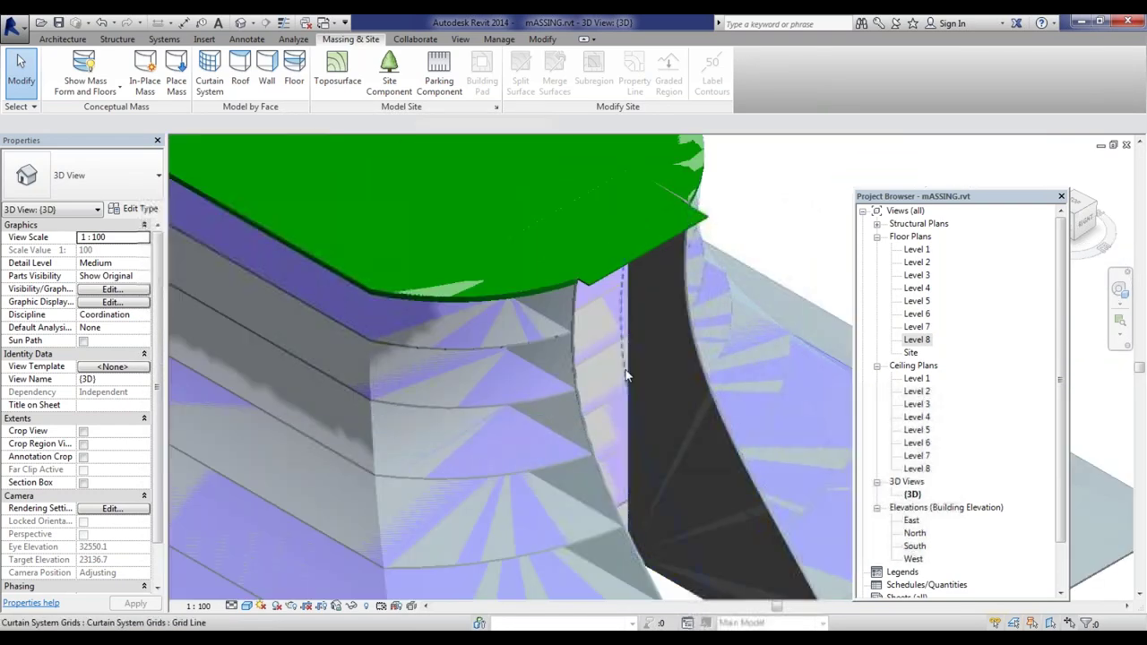
pyautogui.scroll(-5, 613, 380)
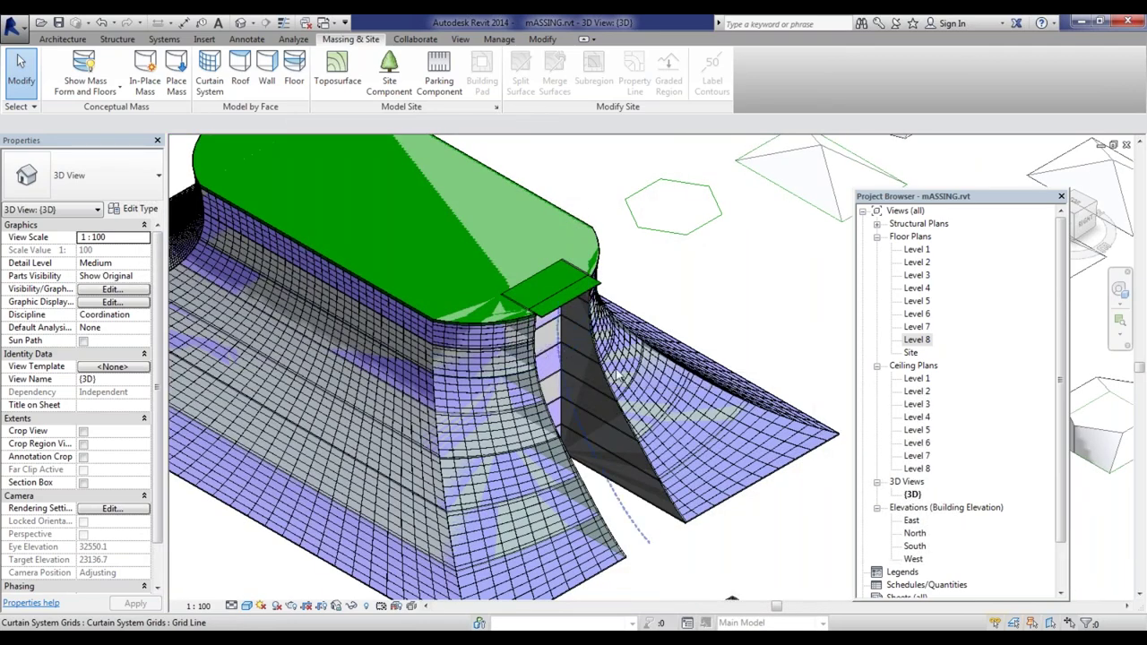
# Step: Place a 1500 x 3000mm curtain system on the narrow vertical face inside the notch
pyautogui.click(211, 77)
pyautogui.click(108, 178)
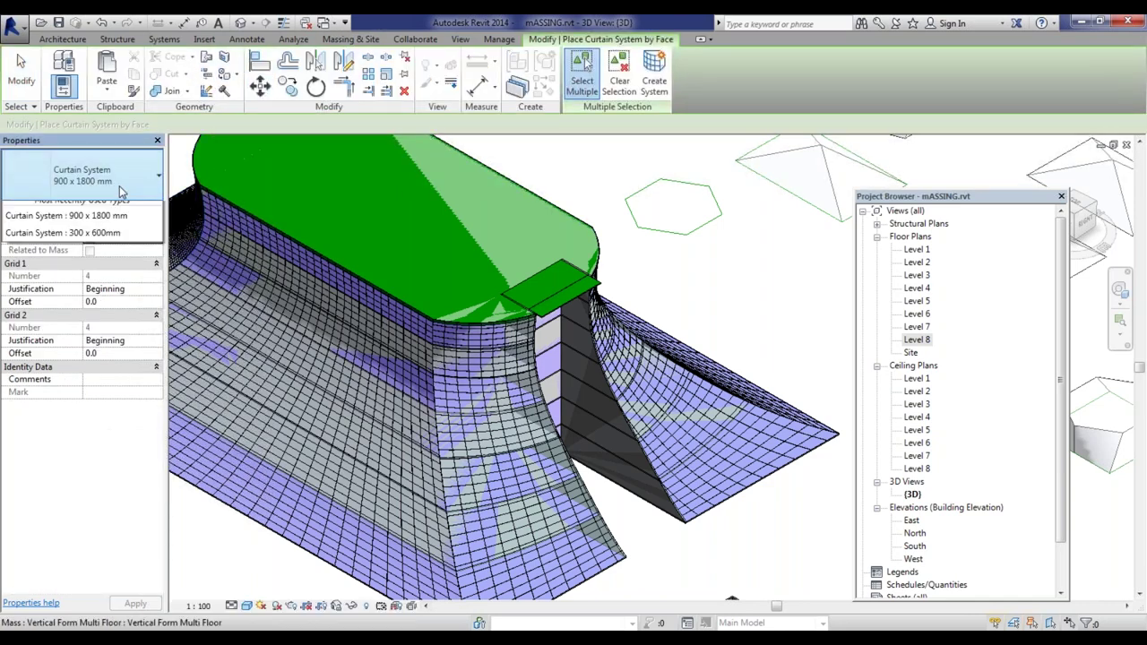
pyautogui.click(85, 257)
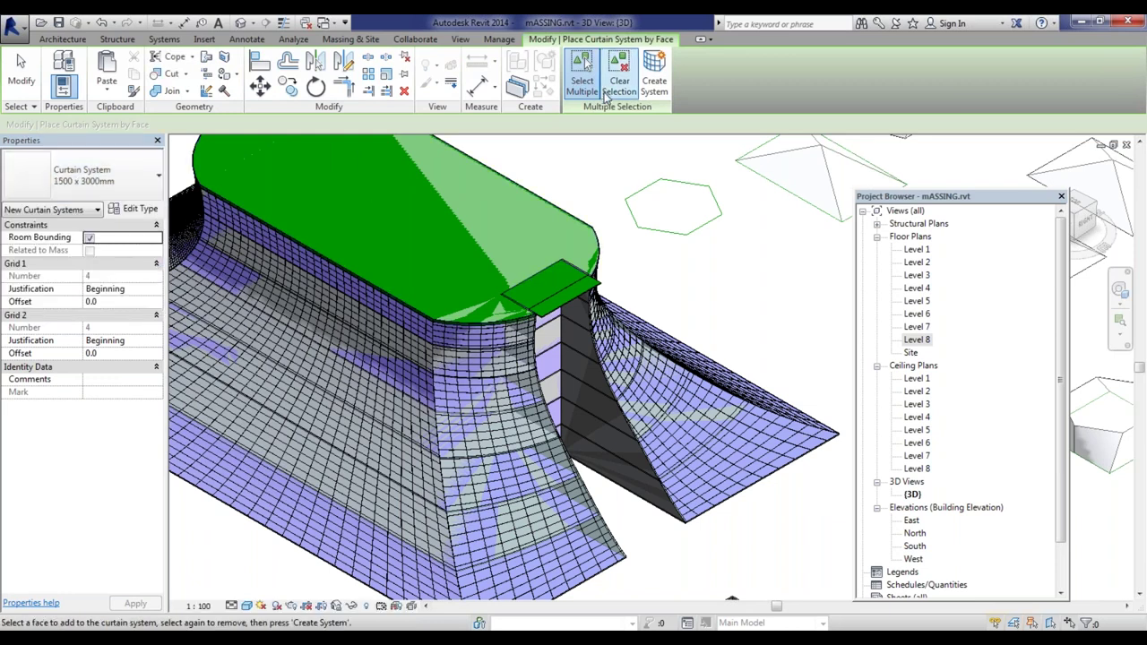
pyautogui.click(549, 349)
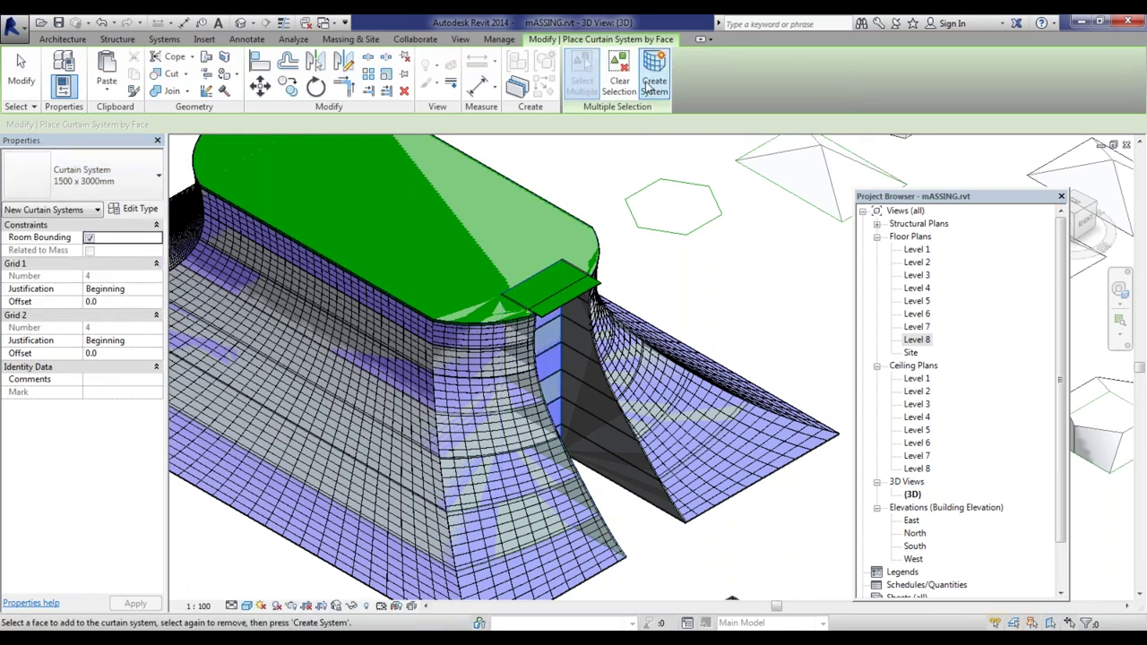
pyautogui.click(650, 83)
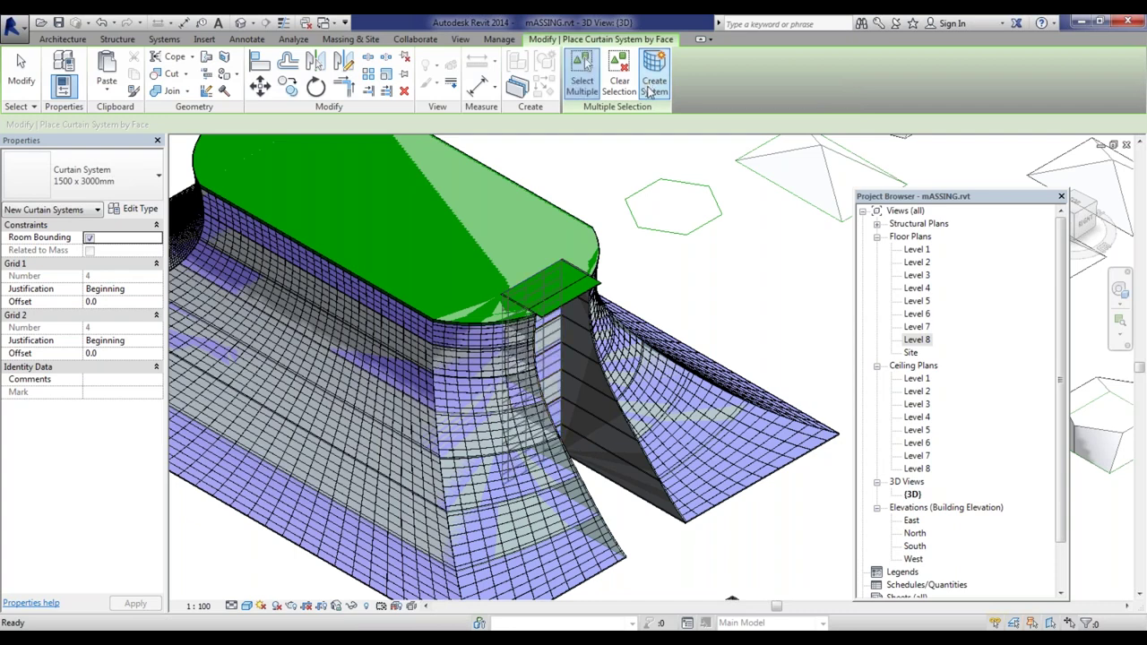
pyautogui.press('Escape')
pyautogui.press('Escape')
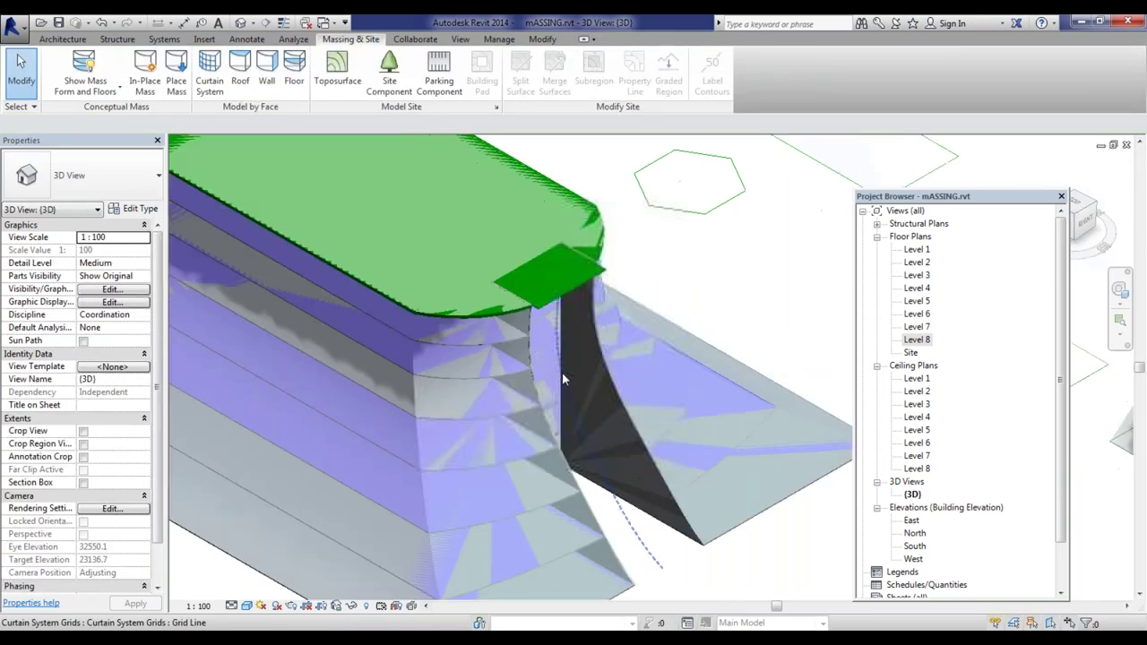
pyautogui.scroll(3, 551, 368)
pyautogui.keyDown('shift'); pyautogui.moveTo(588, 345); pyautogui.dragTo(537, 358, button='middle'); pyautogui.keyUp('shift')
pyautogui.scroll(-4, 667, 372)
pyautogui.scroll(3, 456, 333)
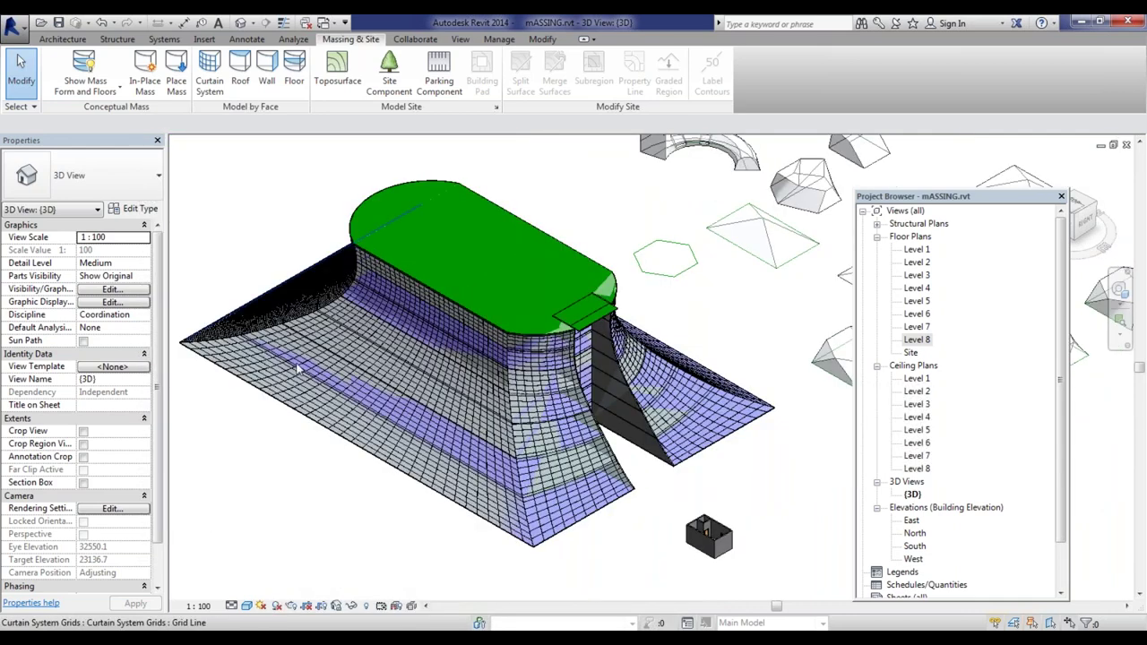
pyautogui.scroll(3, 242, 267)
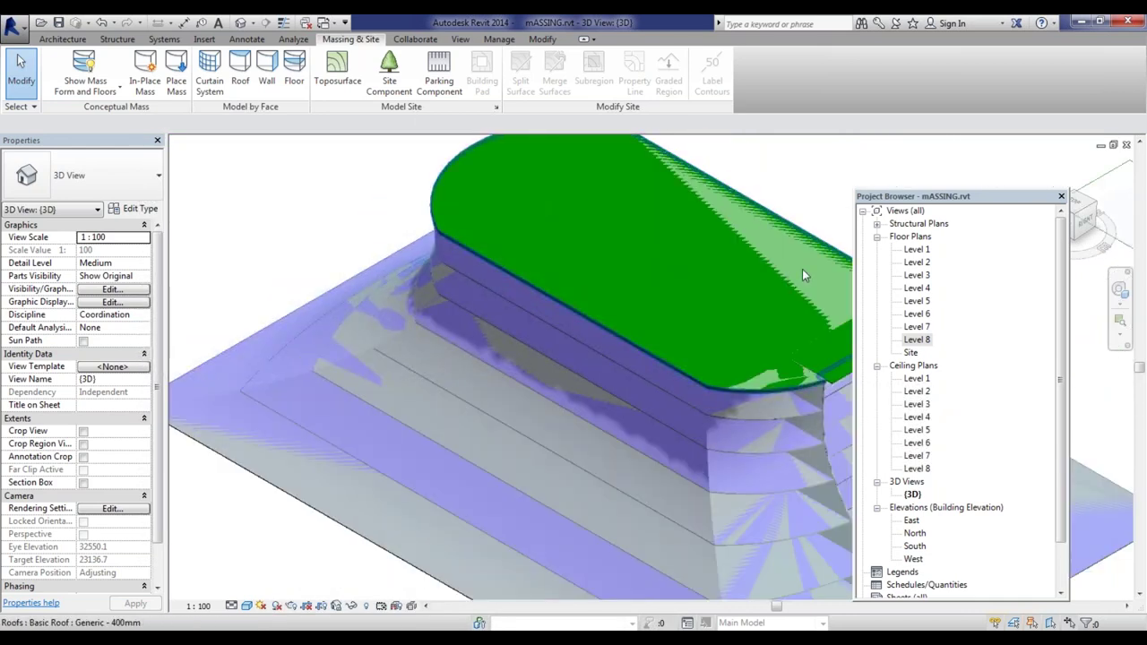
pyautogui.moveTo(1002, 200); pyautogui.dragTo(1007, 293)
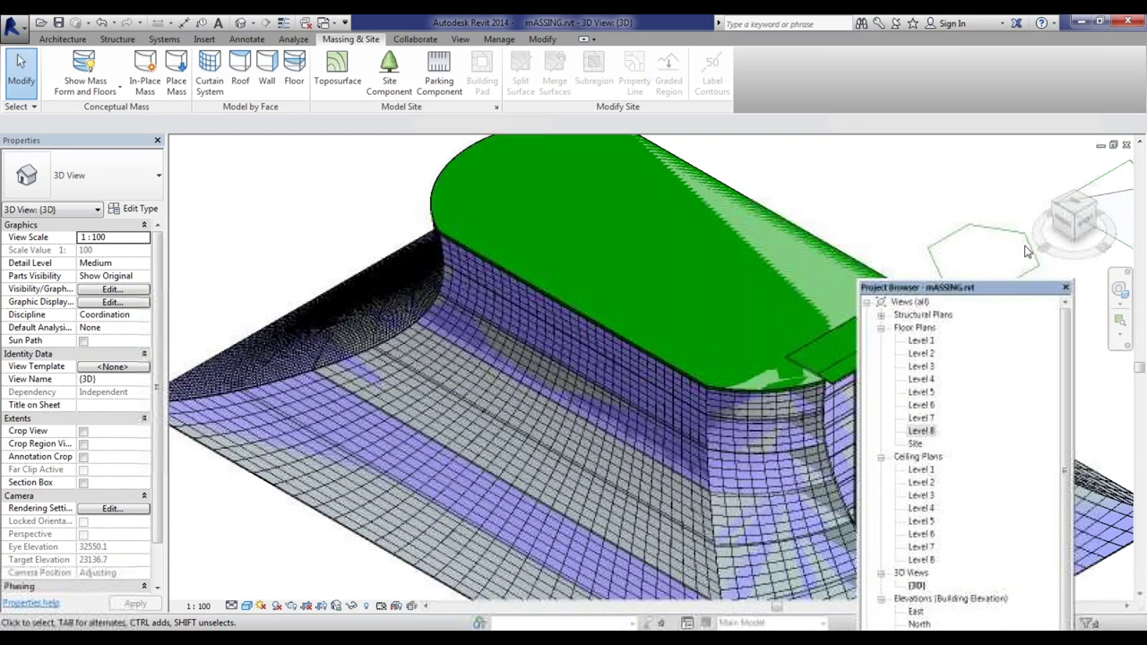
pyautogui.click(1055, 209)
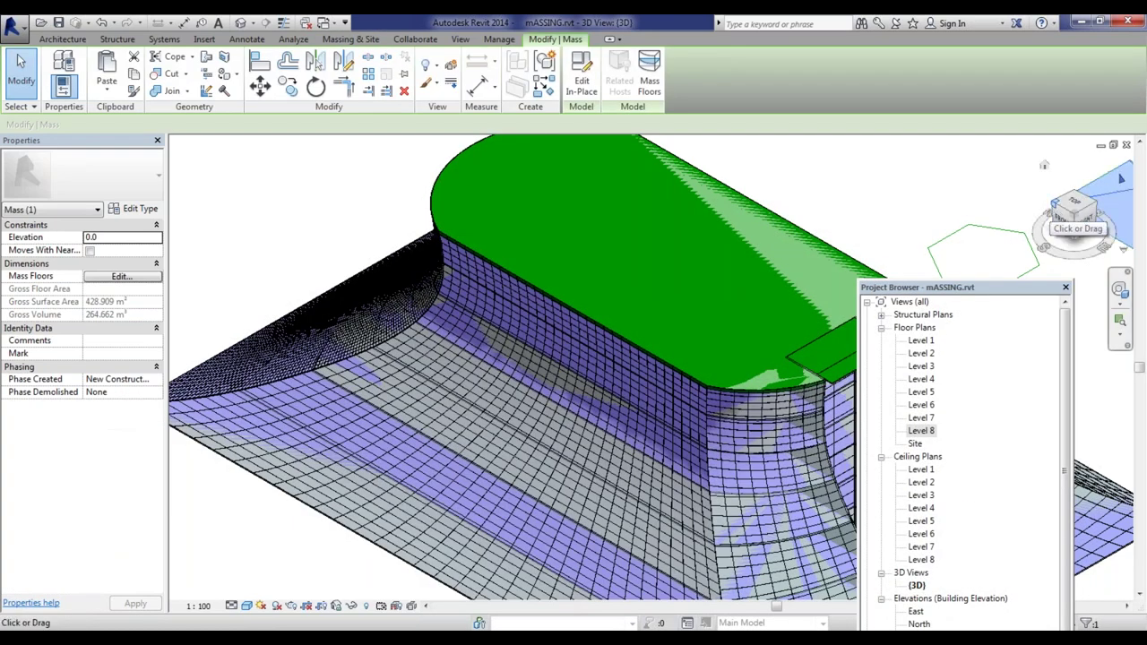
pyautogui.scroll(-5, 525, 269)
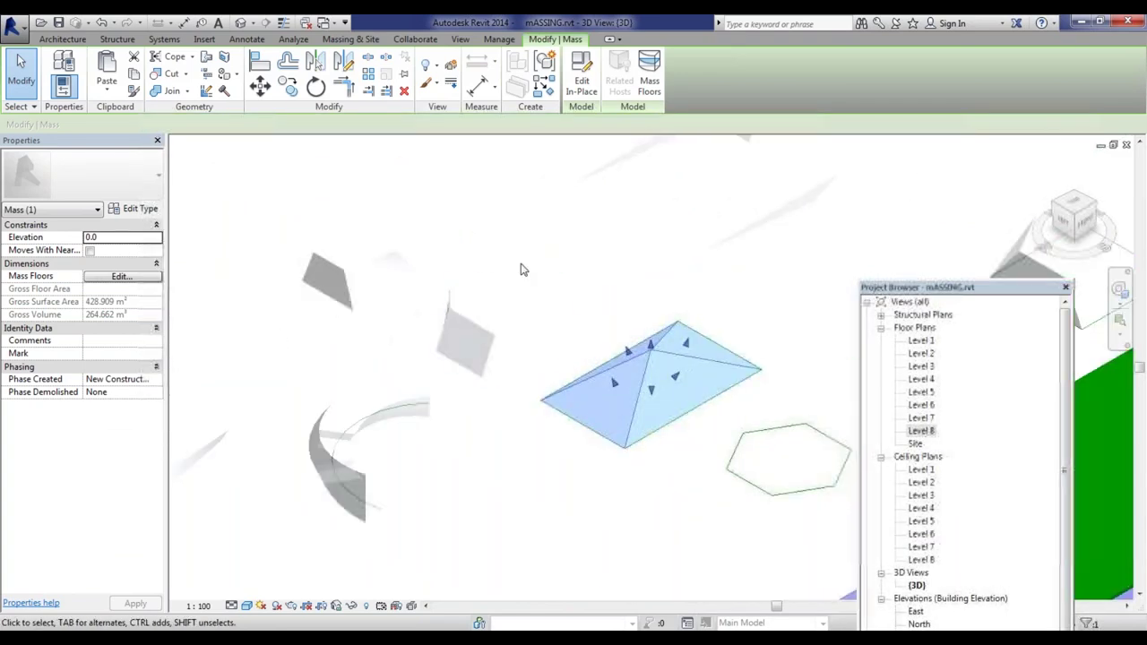
pyautogui.scroll(-3, 473, 293)
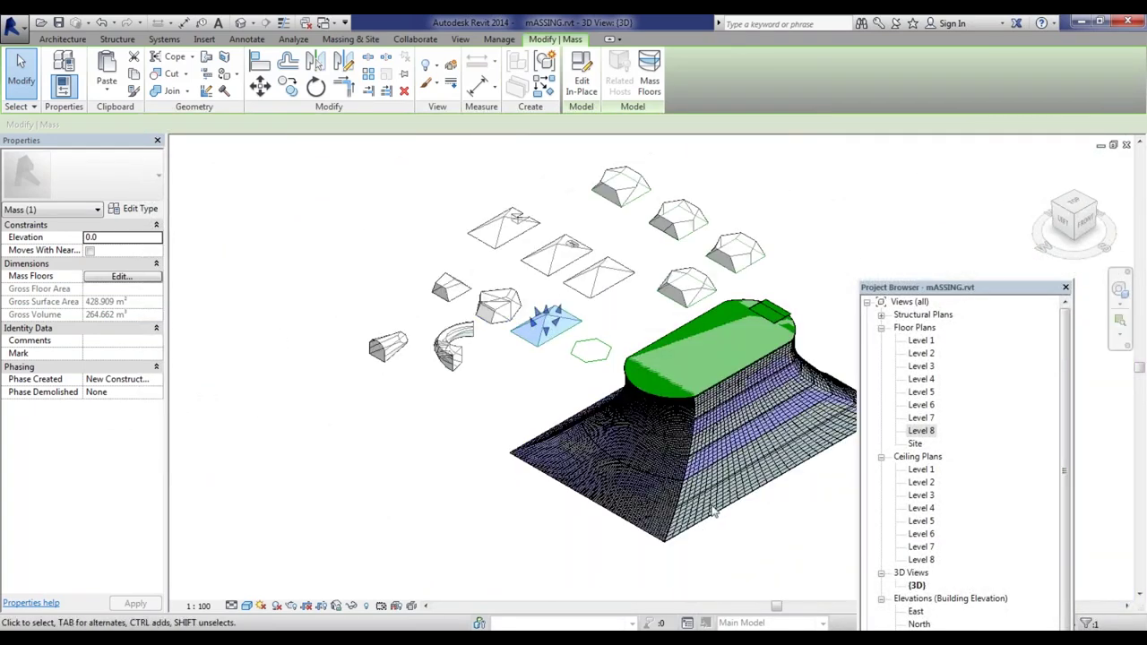
pyautogui.scroll(4, 692, 491)
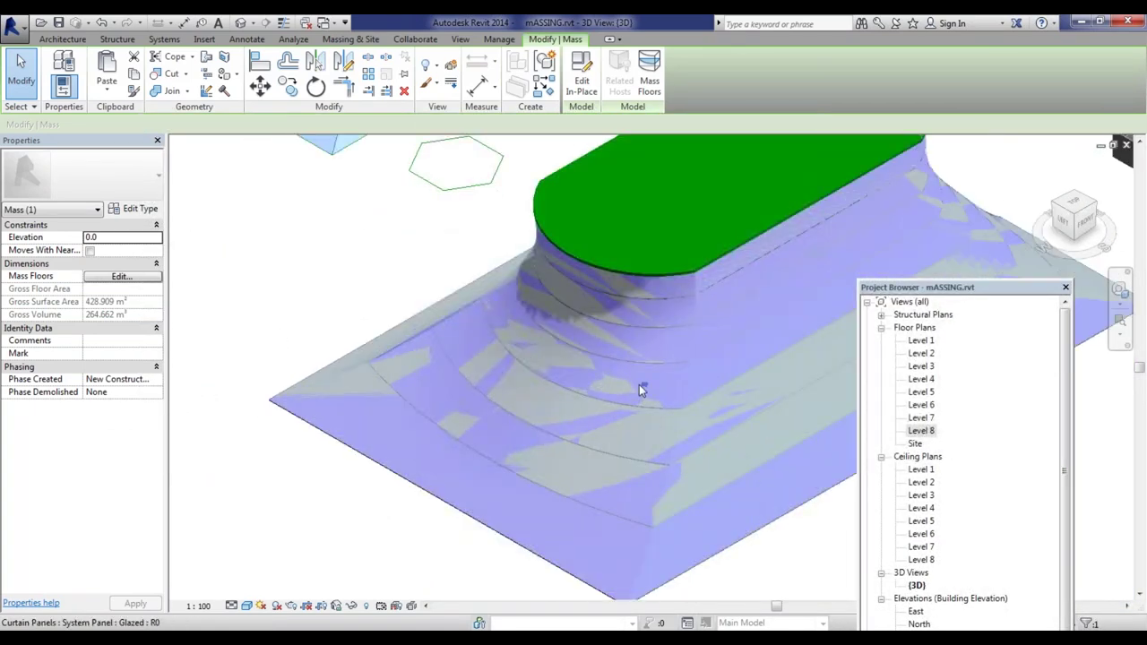
pyautogui.click(639, 385)
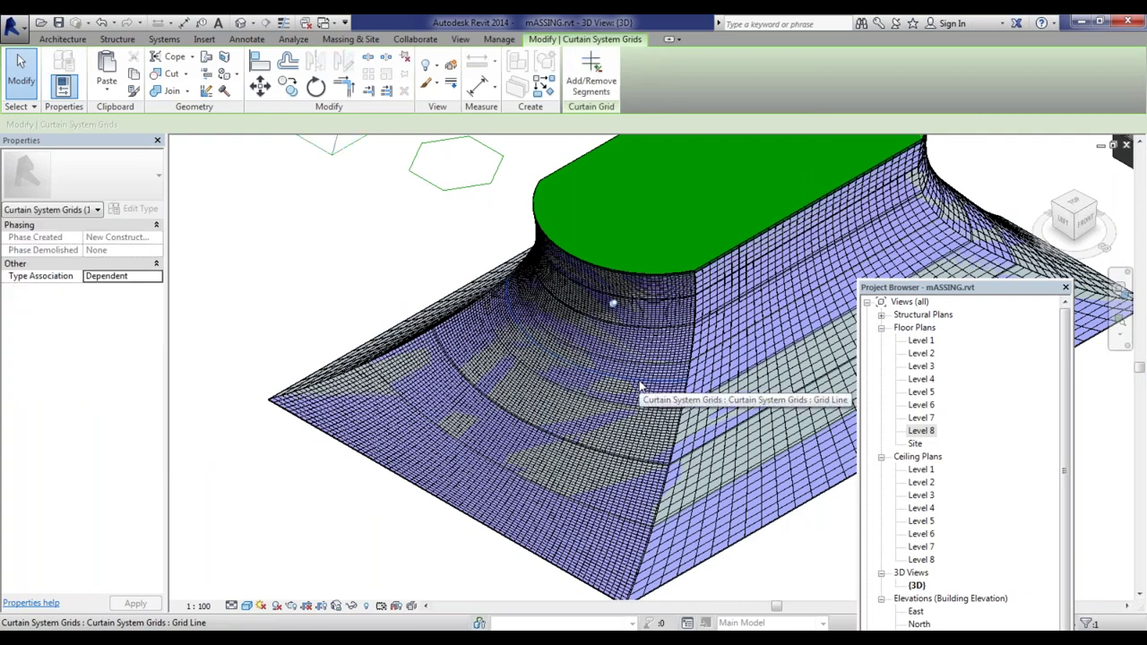
# Step: Select the entire 300 x 600mm curtain system on the curved face instead of single grid lines
pyautogui.click(308, 289)
pyautogui.click(575, 303)
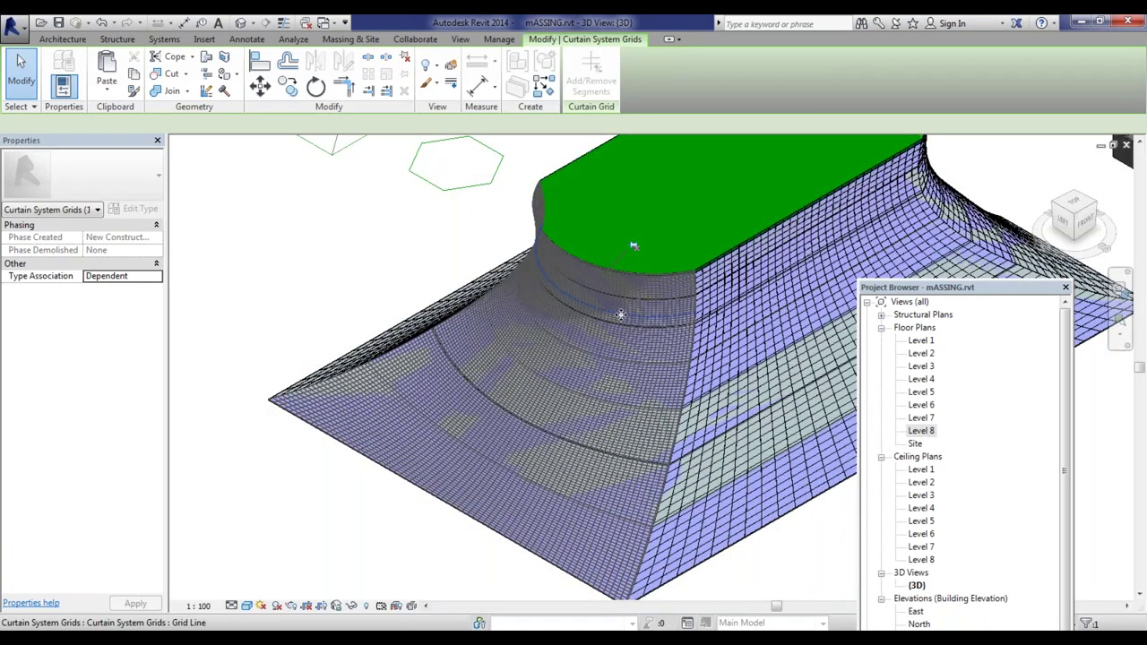
pyautogui.click(620, 314)
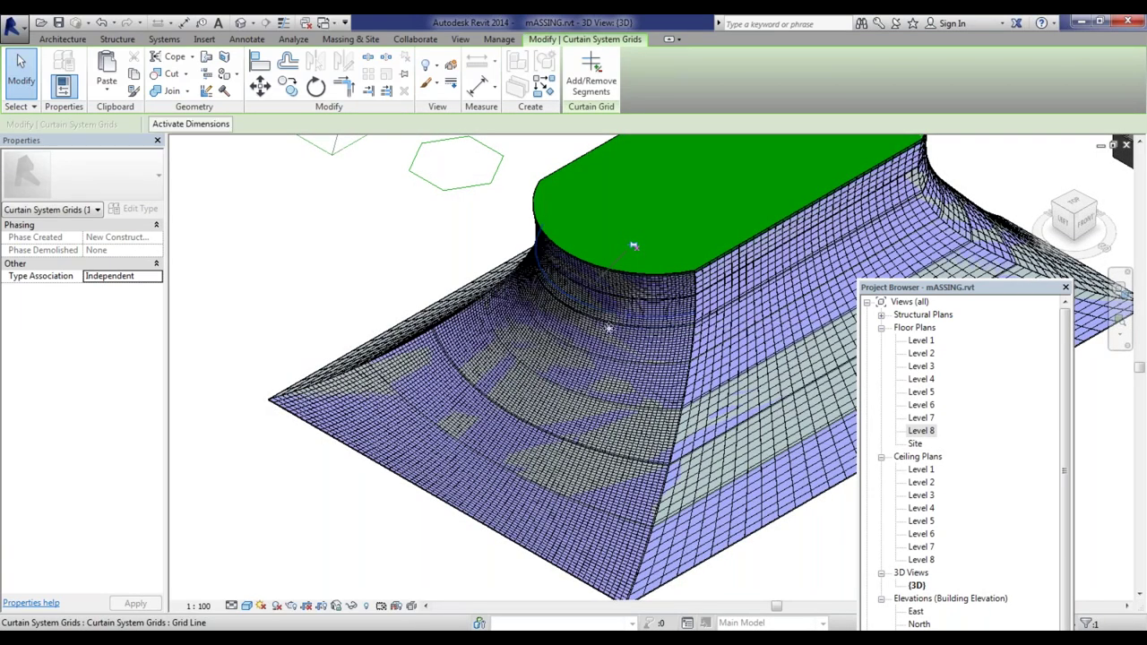
pyautogui.click(572, 325)
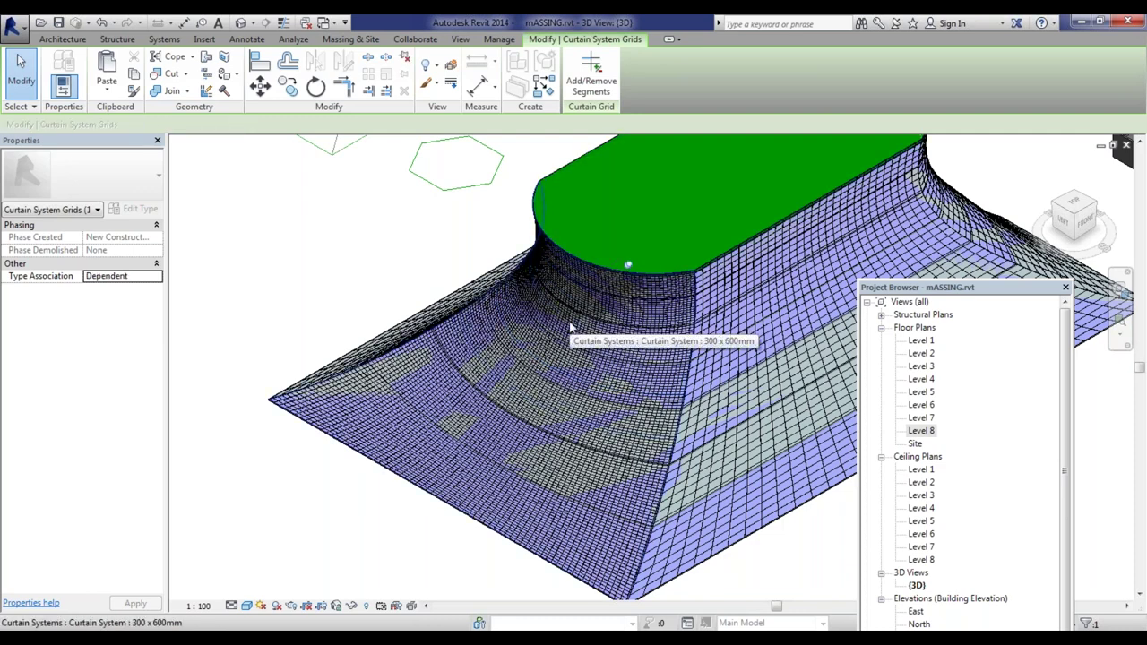
pyautogui.click(570, 328)
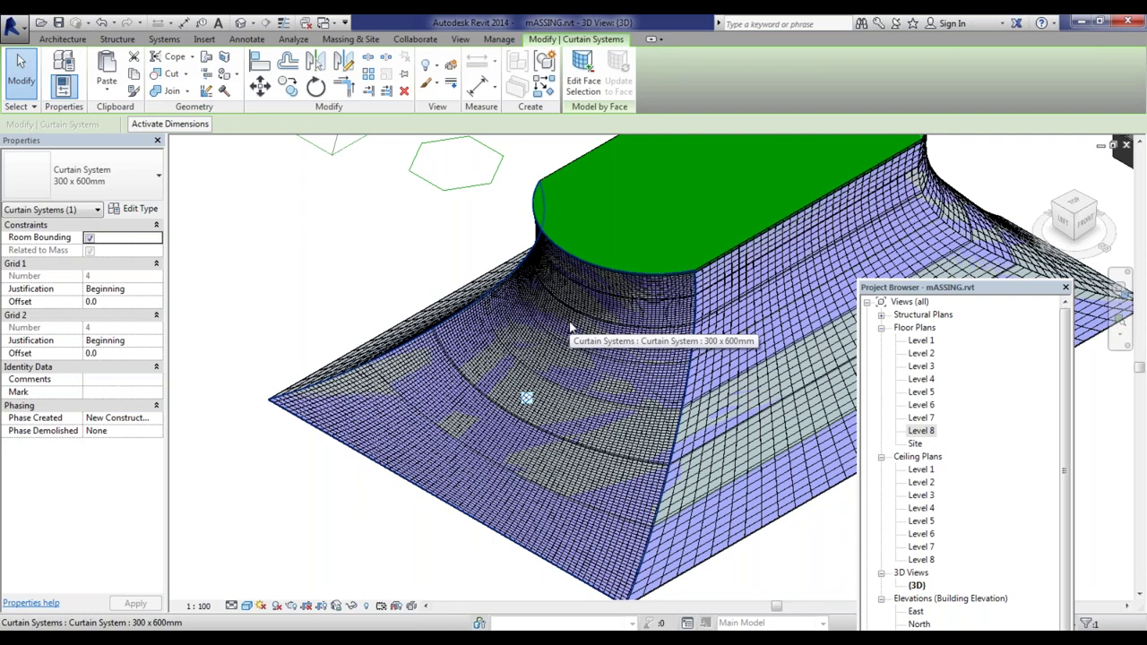
pyautogui.click(350, 38)
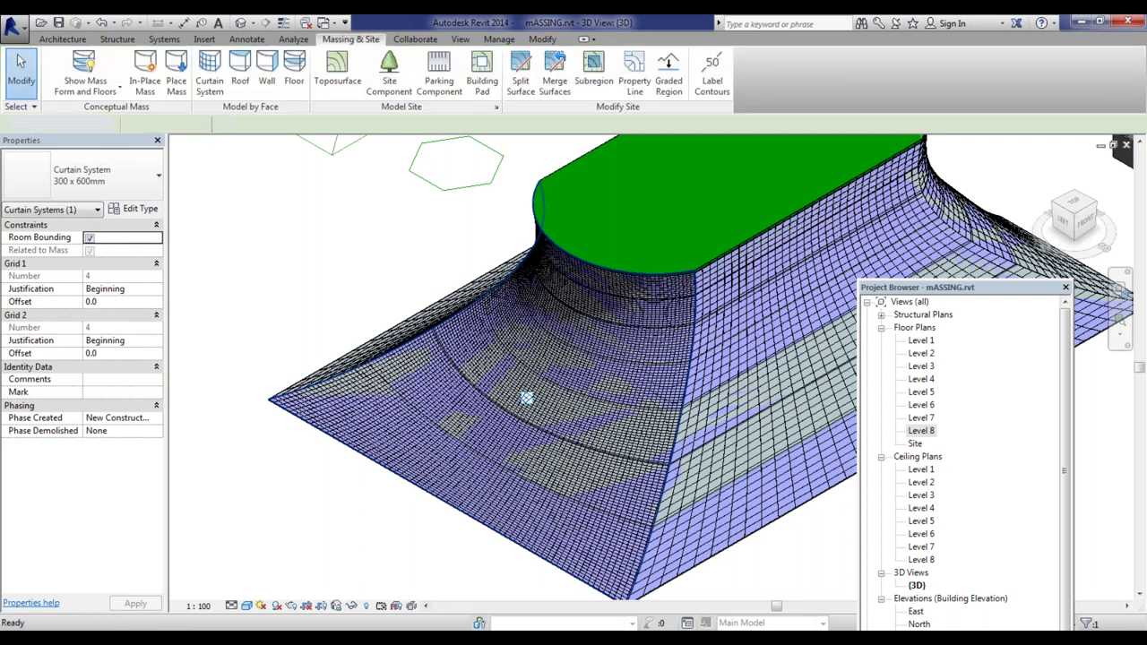
pyautogui.press('Delete')
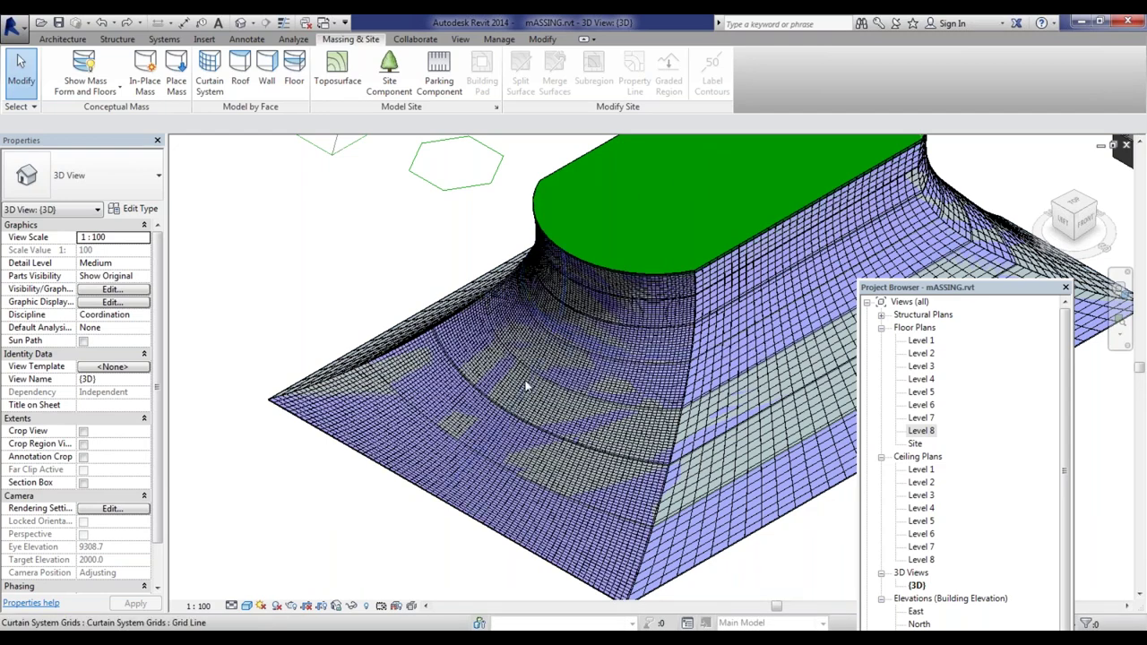
pyautogui.click(534, 352)
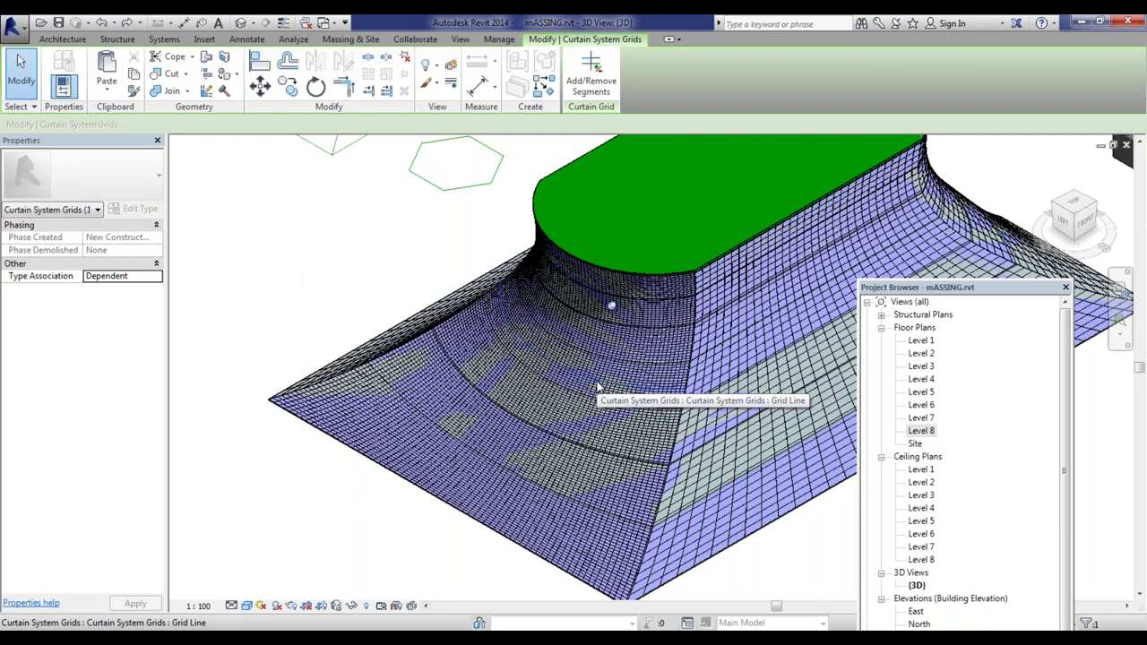
pyautogui.click(611, 308)
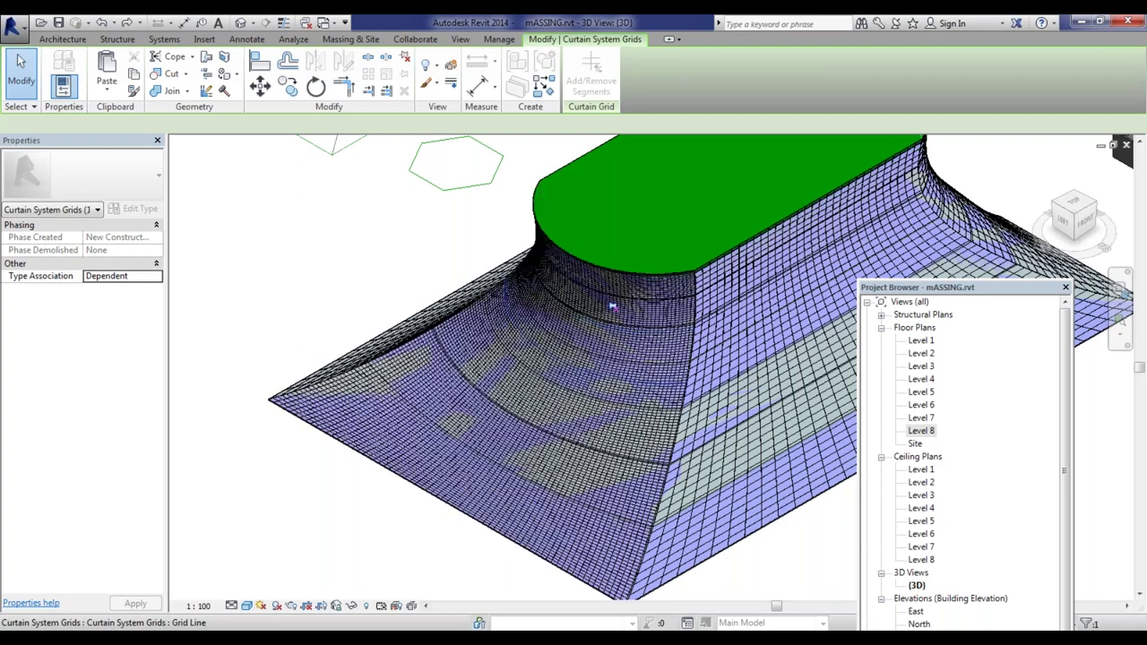
pyautogui.click(578, 371)
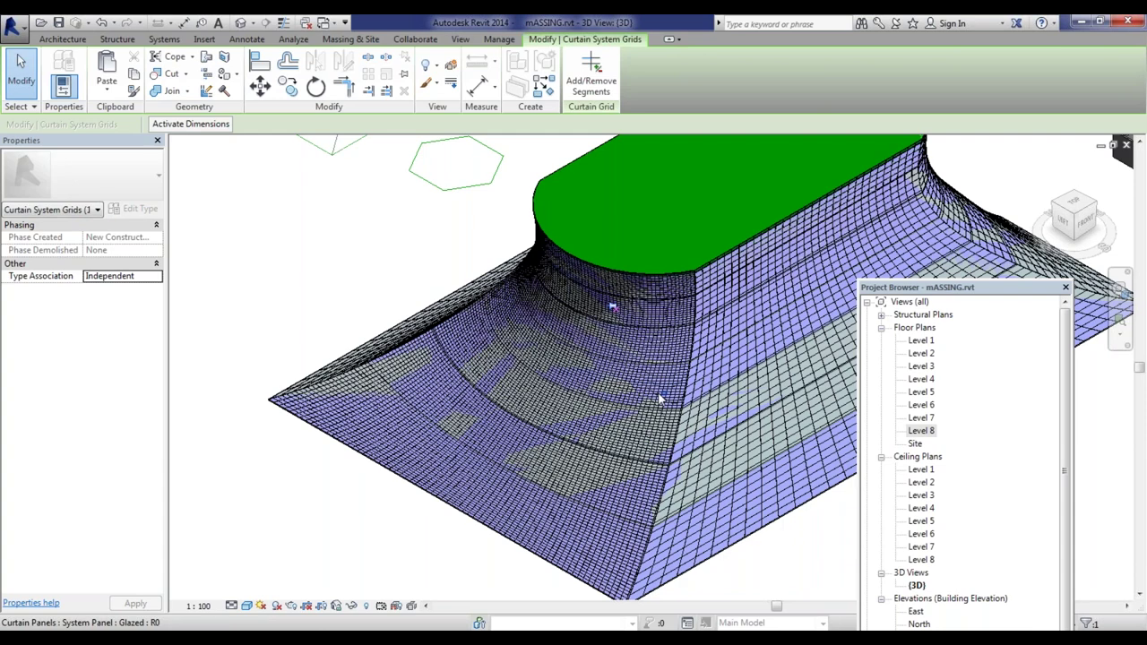
pyautogui.click(614, 309)
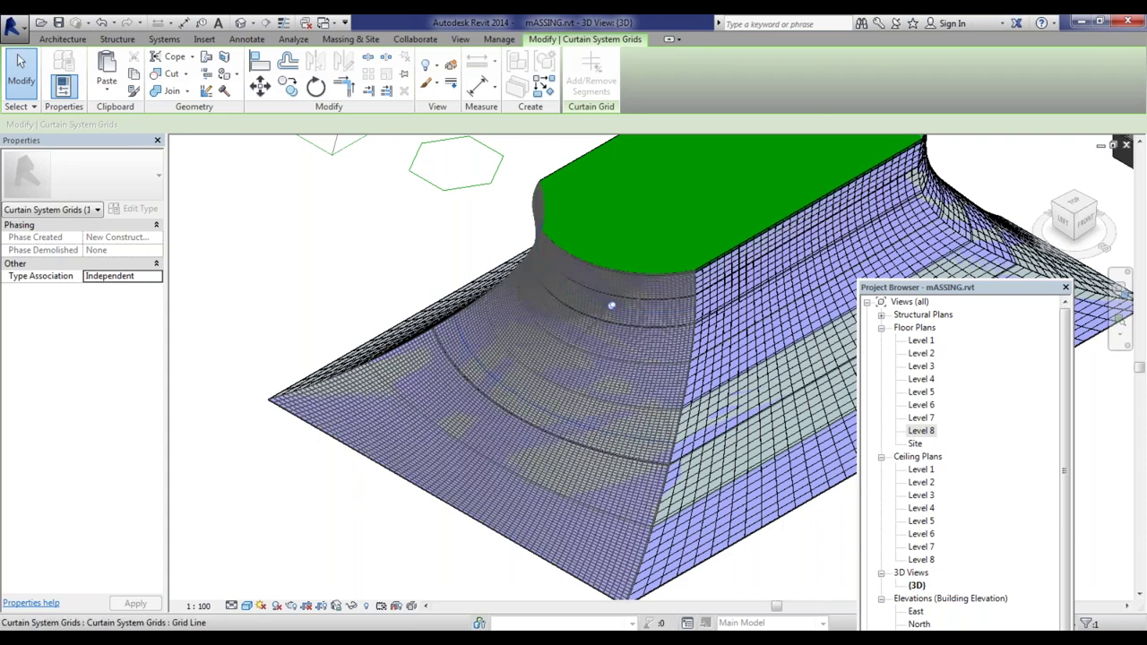
# Step: Unpin a grid line on the curved face to change its Type Association
pyautogui.click(548, 414)
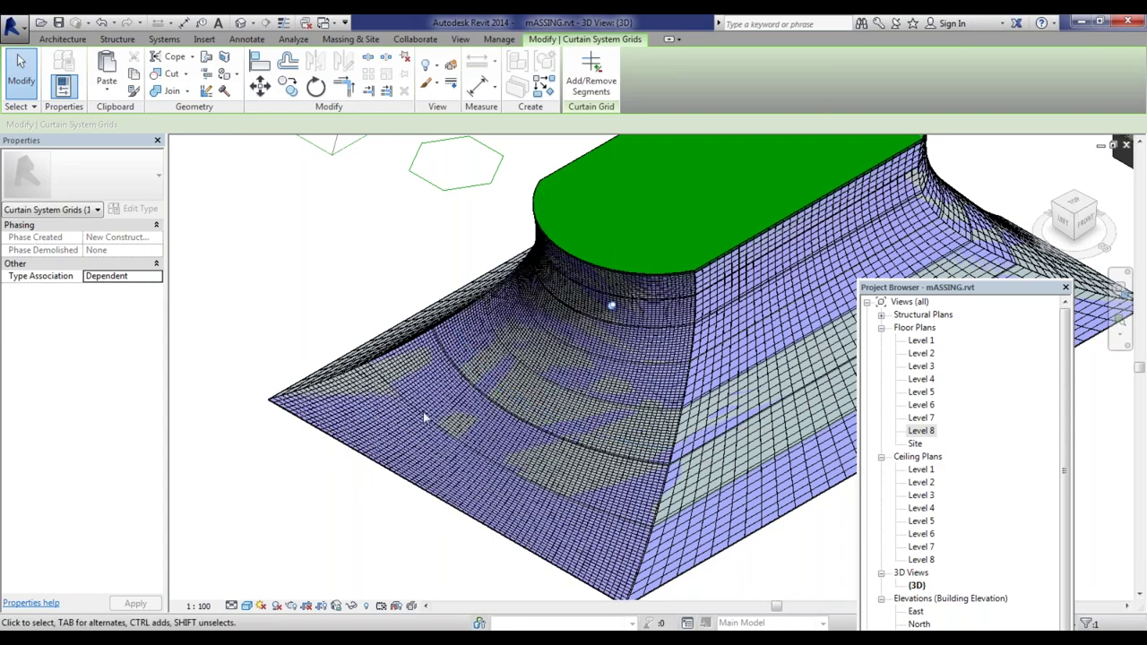
pyautogui.scroll(5, 595, 333)
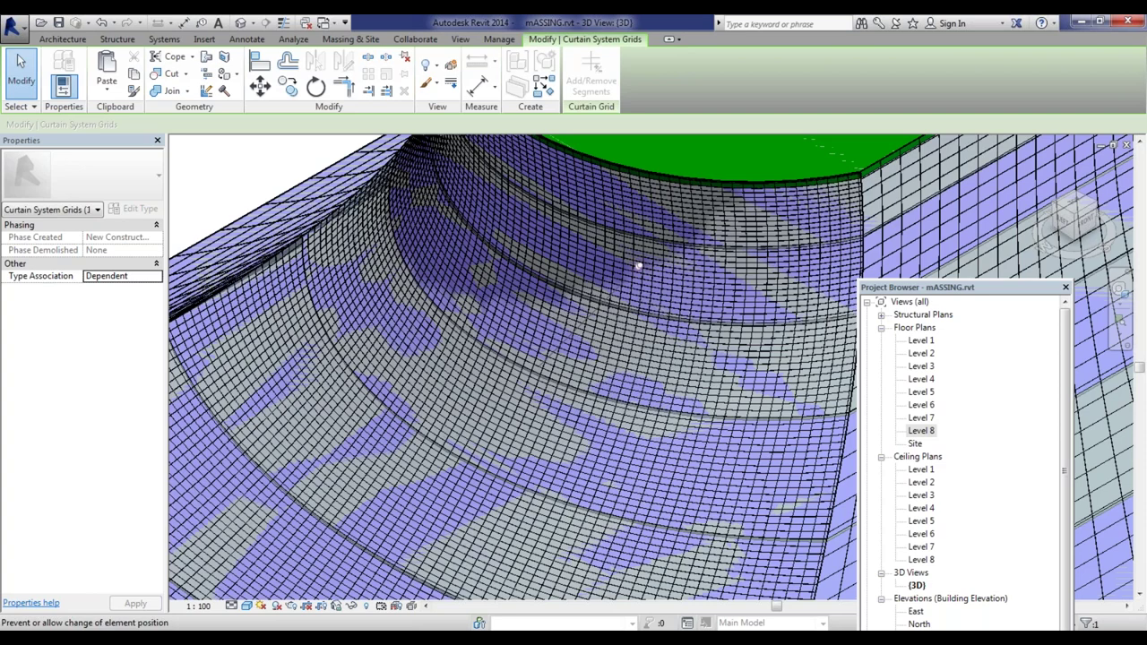
pyautogui.scroll(2, 639, 267)
pyautogui.click(581, 331)
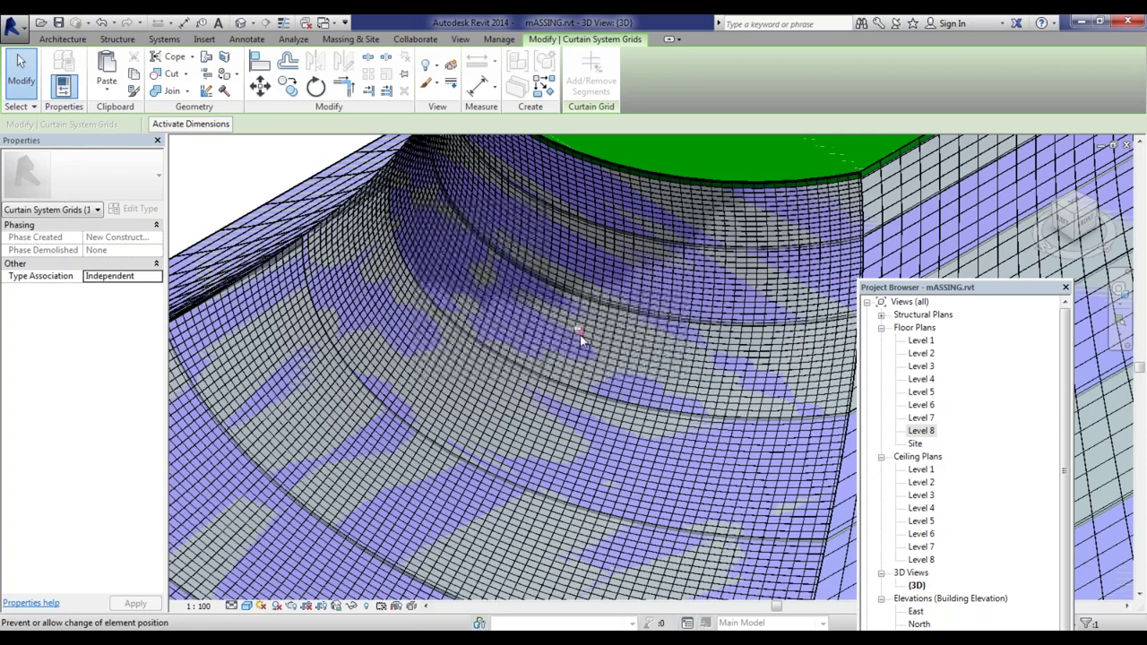
pyautogui.scroll(5, 580, 334)
pyautogui.scroll(-3, 579, 334)
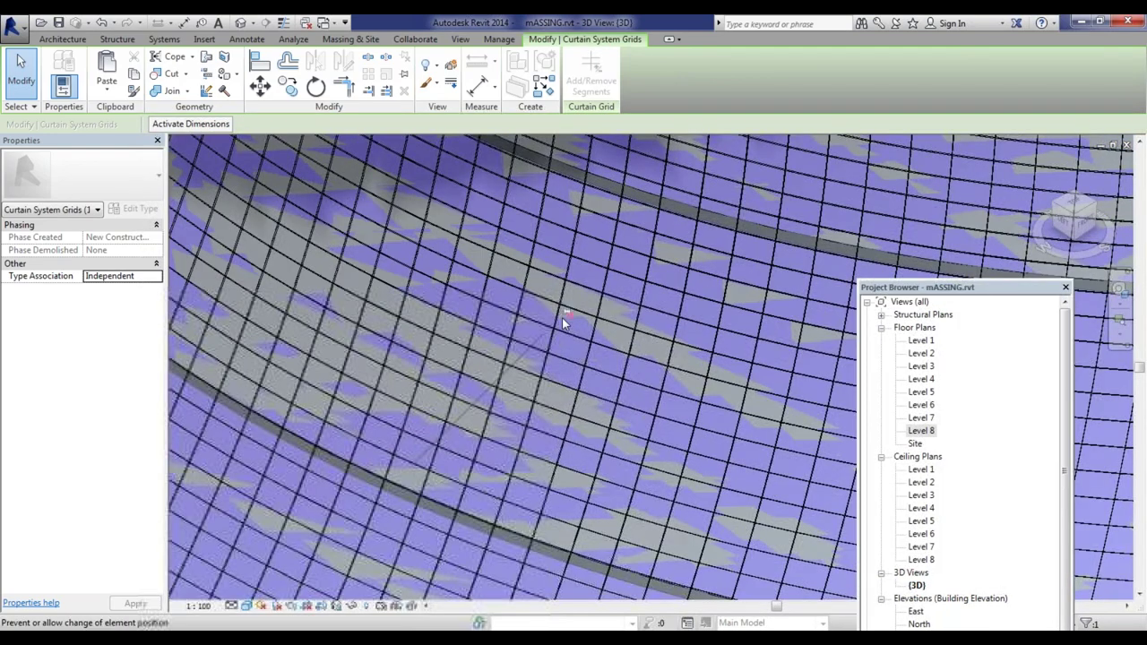
pyautogui.scroll(5, 587, 292)
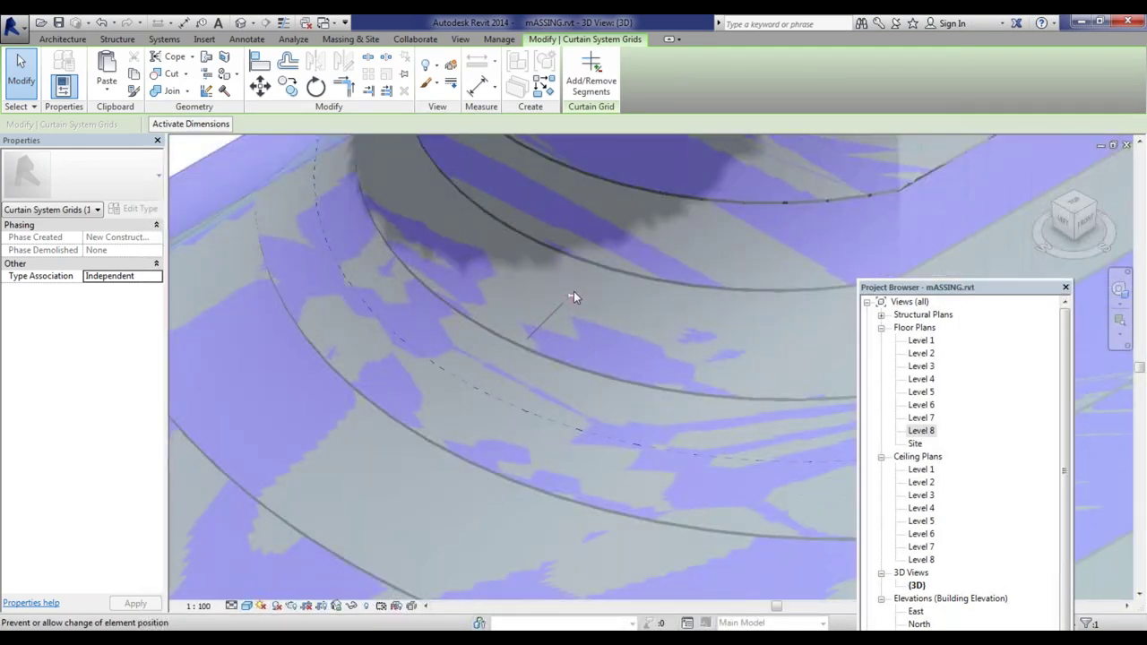
pyautogui.scroll(-8, 575, 291)
# Step: Orbit slightly and select a single glazed curtain panel on the curved face
pyautogui.click(532, 314)
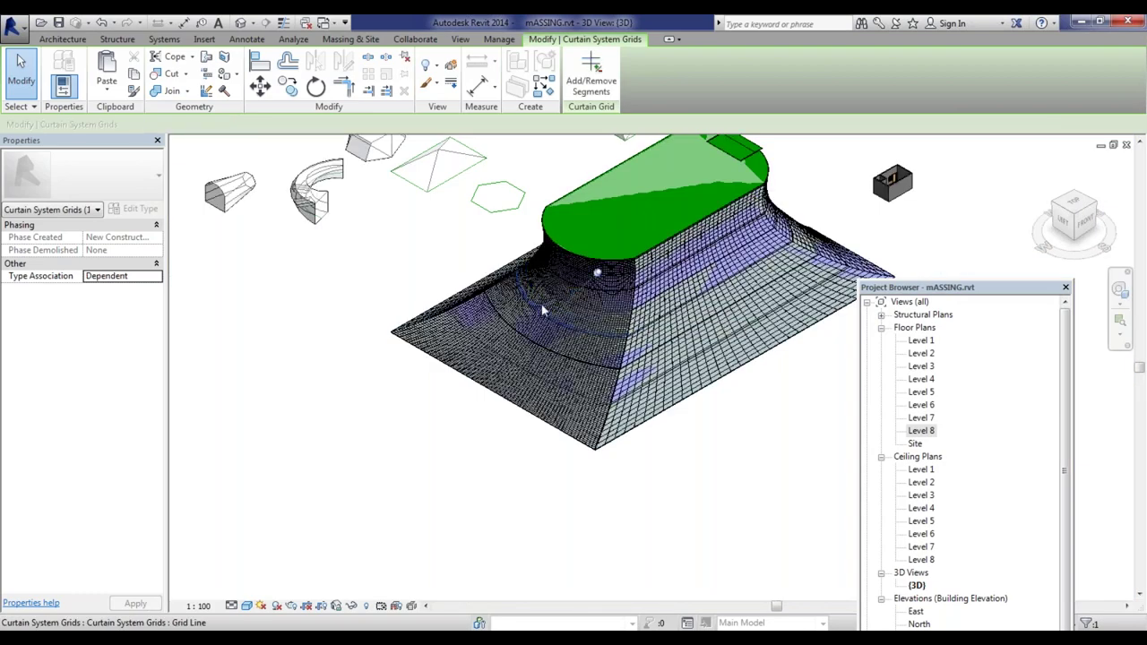
pyautogui.keyDown('shift'); pyautogui.moveTo(535, 309); pyautogui.dragTo(560, 300, button='middle'); pyautogui.keyUp('shift')
pyautogui.scroll(5, 530, 286)
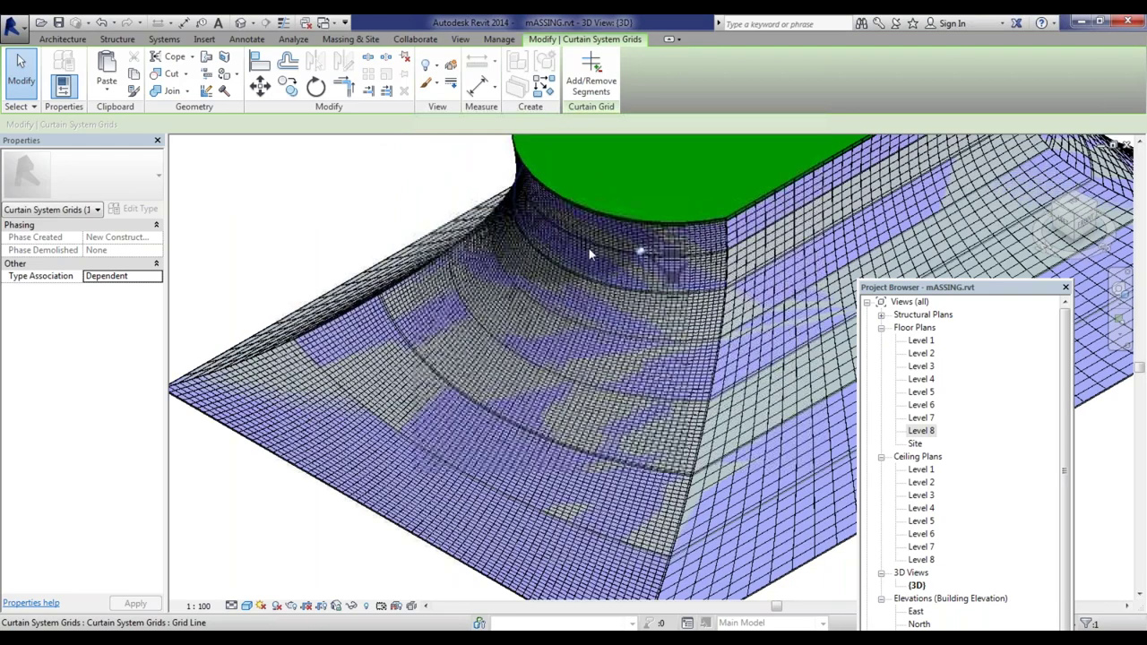
pyautogui.click(533, 360)
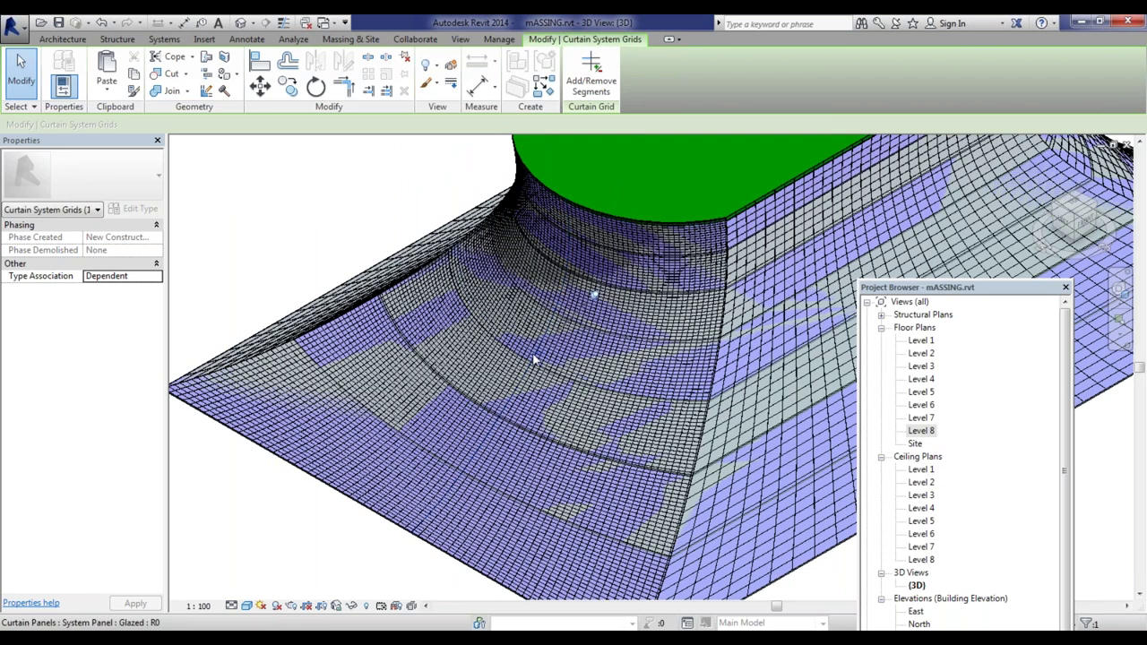
pyautogui.click(533, 360)
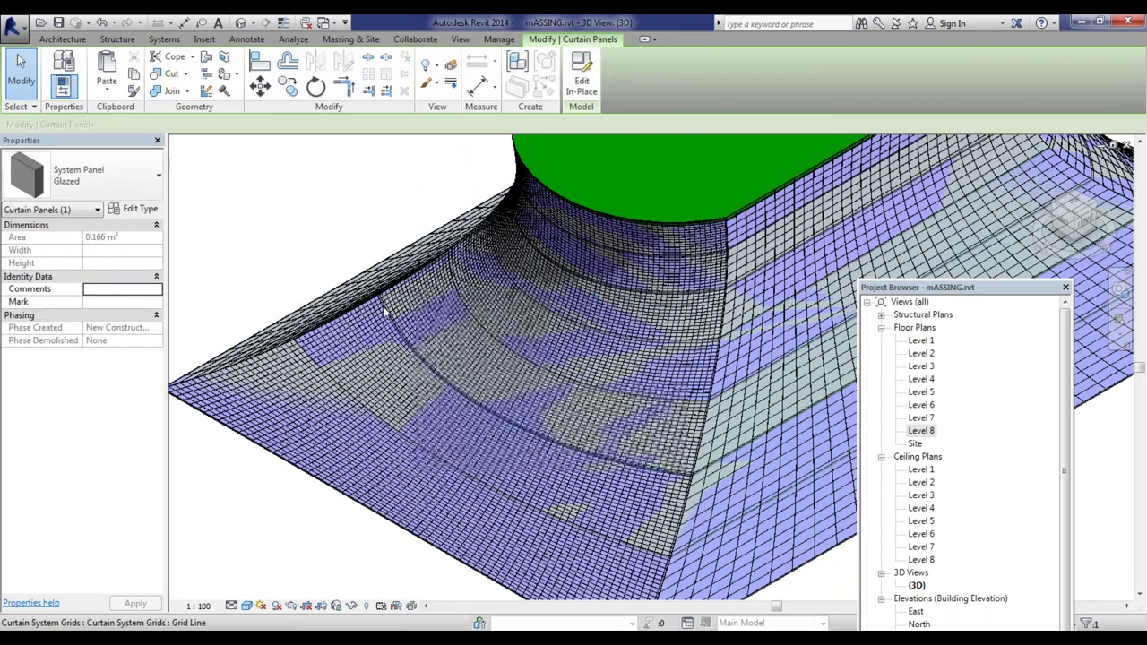
# Step: Select the curtain system, a glazed panel, then a curtain grid line on the face
pyautogui.scroll(5, 549, 206)
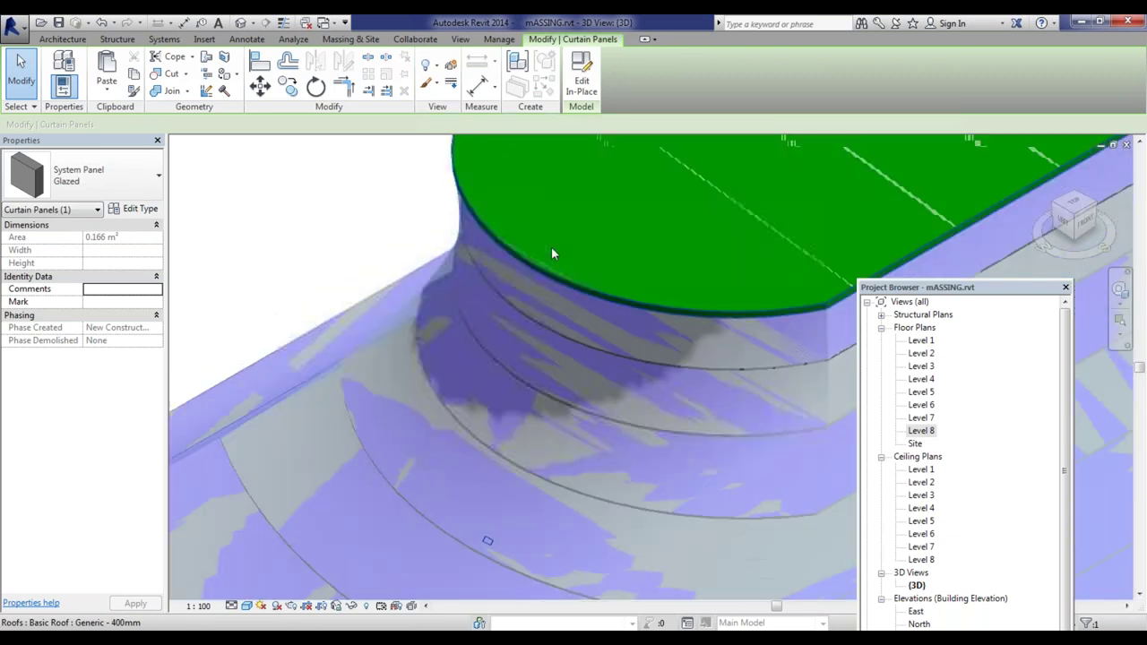
pyautogui.click(588, 294)
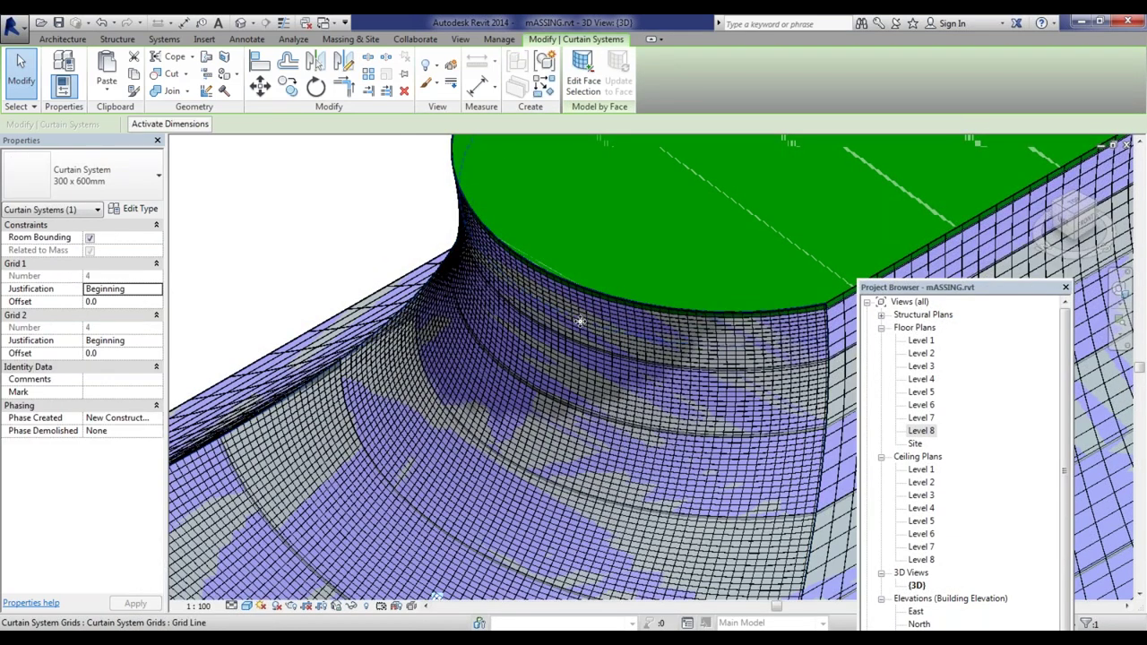
pyautogui.click(606, 267)
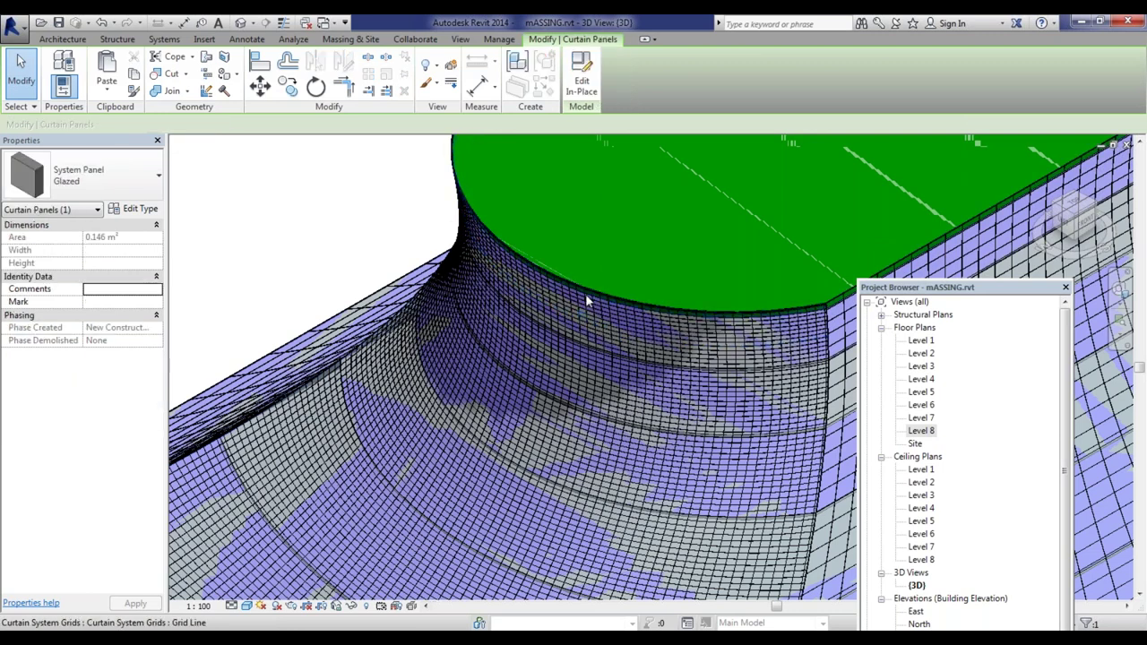
pyautogui.scroll(-6, 399, 353)
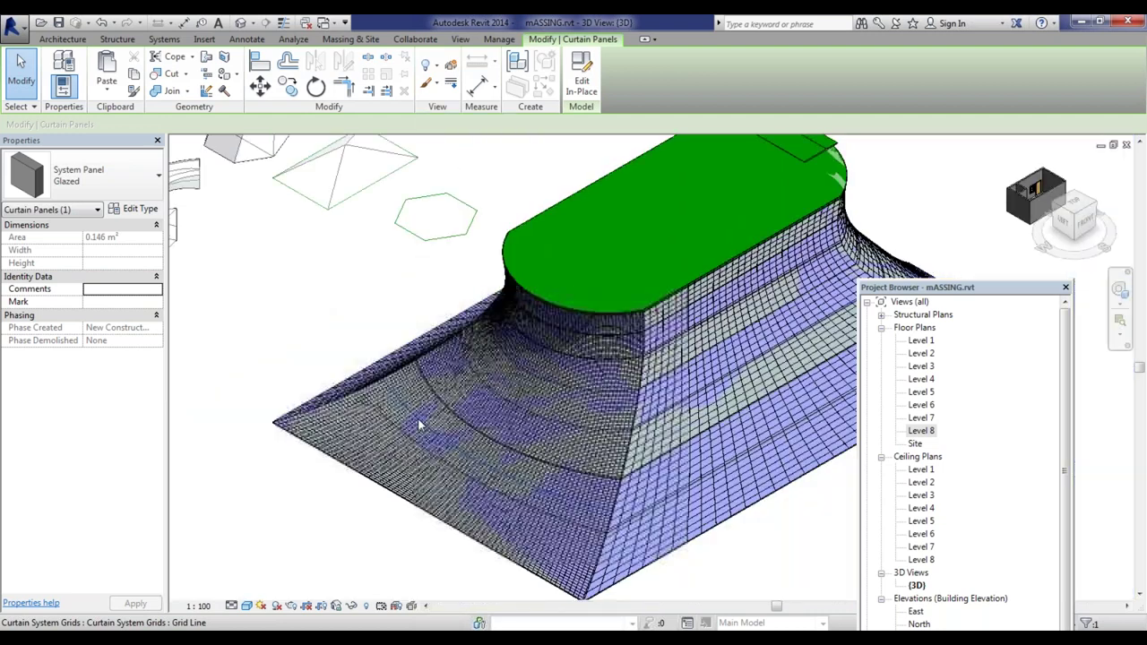
pyautogui.click(417, 425)
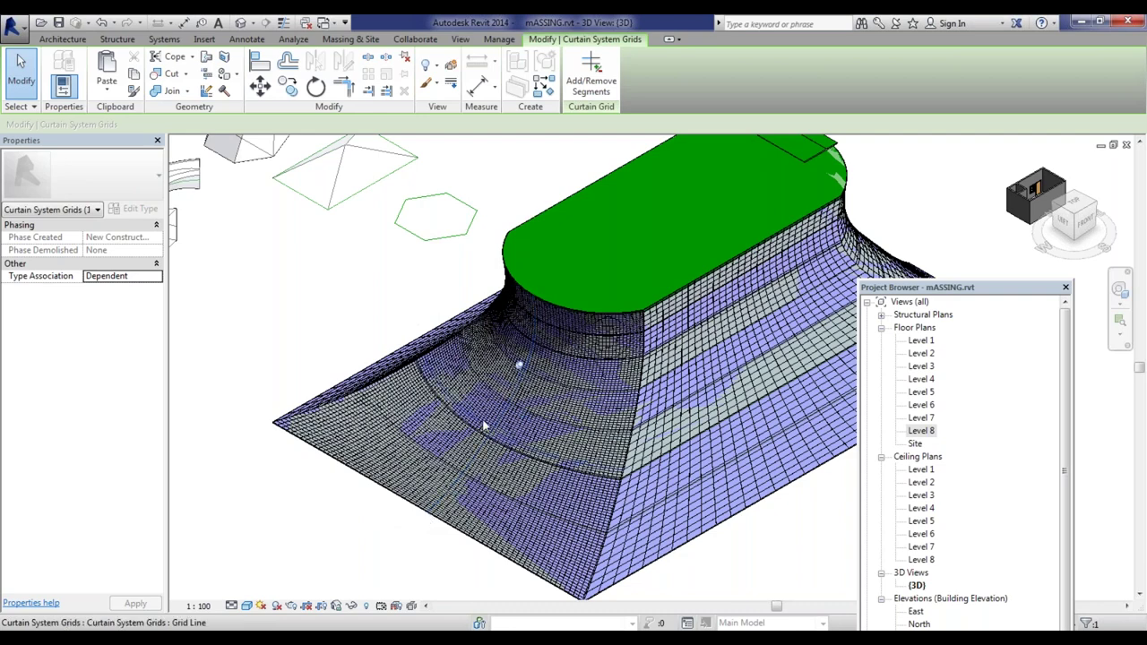
pyautogui.scroll(5, 484, 427)
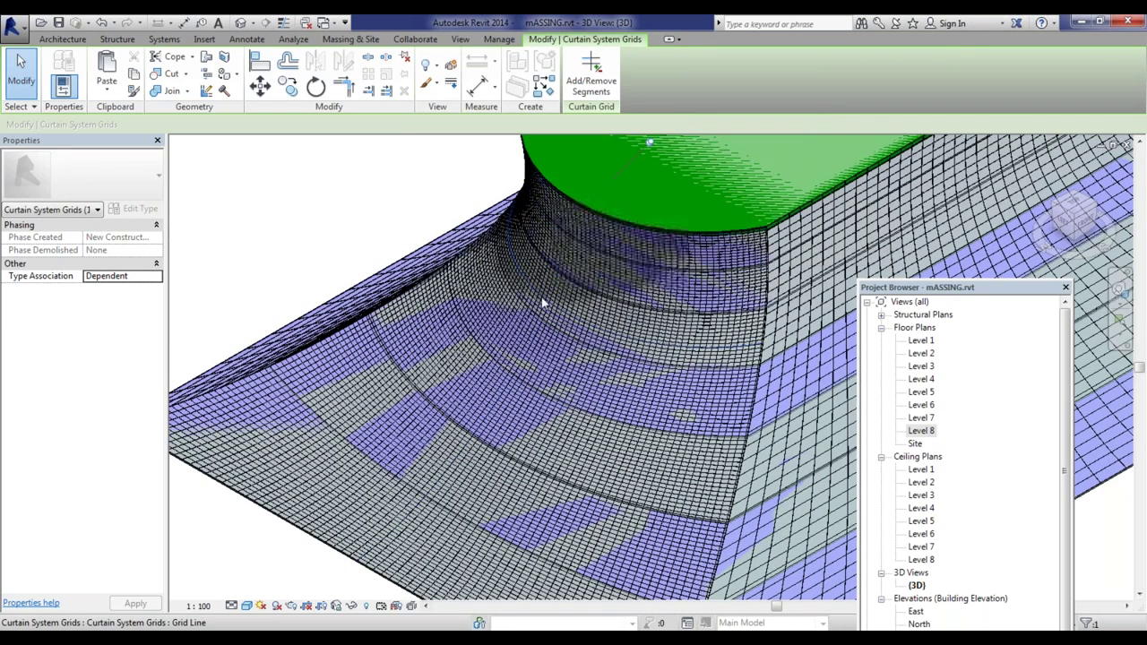
pyautogui.scroll(-5, 542, 303)
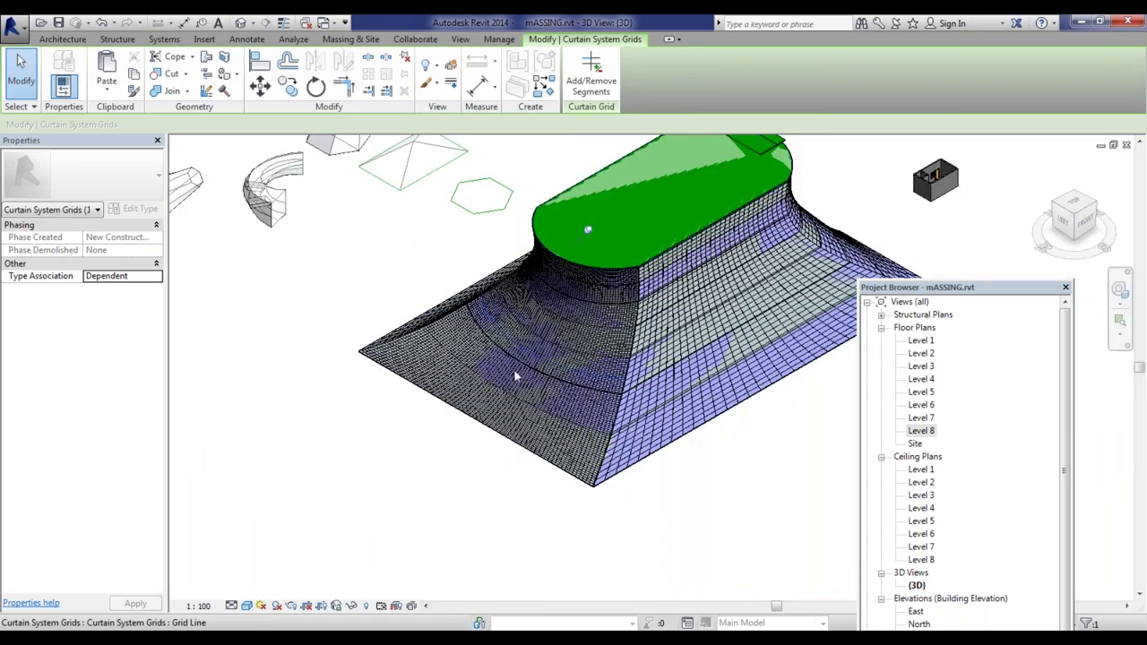
# Step: Hide the selected curtain grid line in the 3D view with Hide in View > Elements
pyautogui.press('Escape')
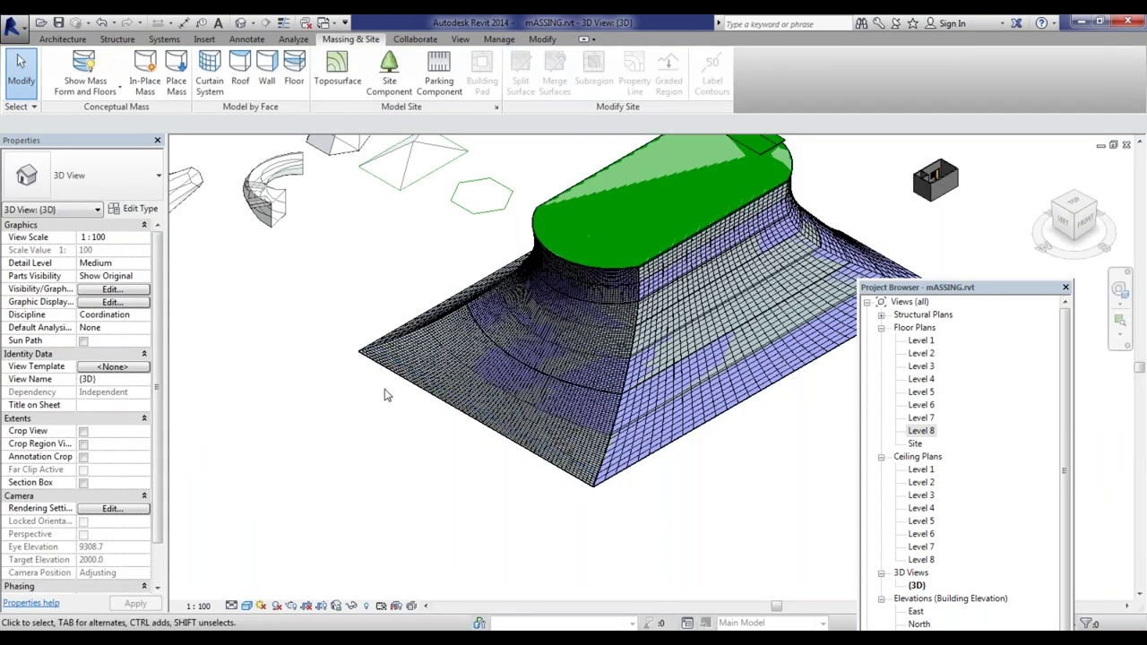
pyautogui.click(409, 358)
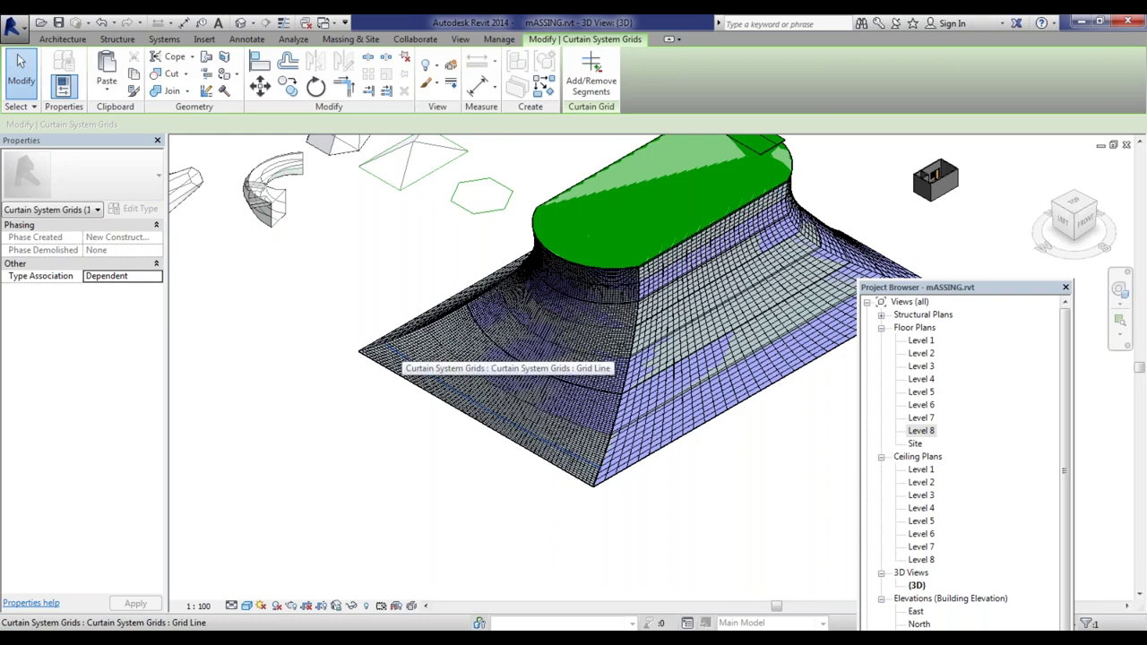
pyautogui.rightClick(403, 358)
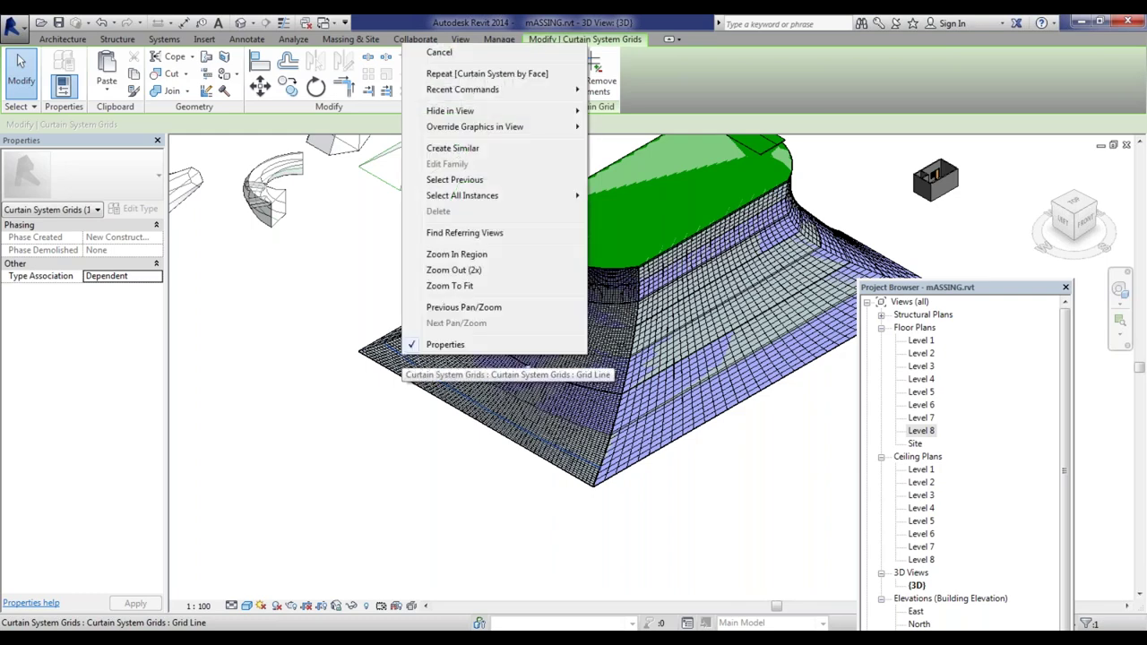
pyautogui.moveTo(537, 110)
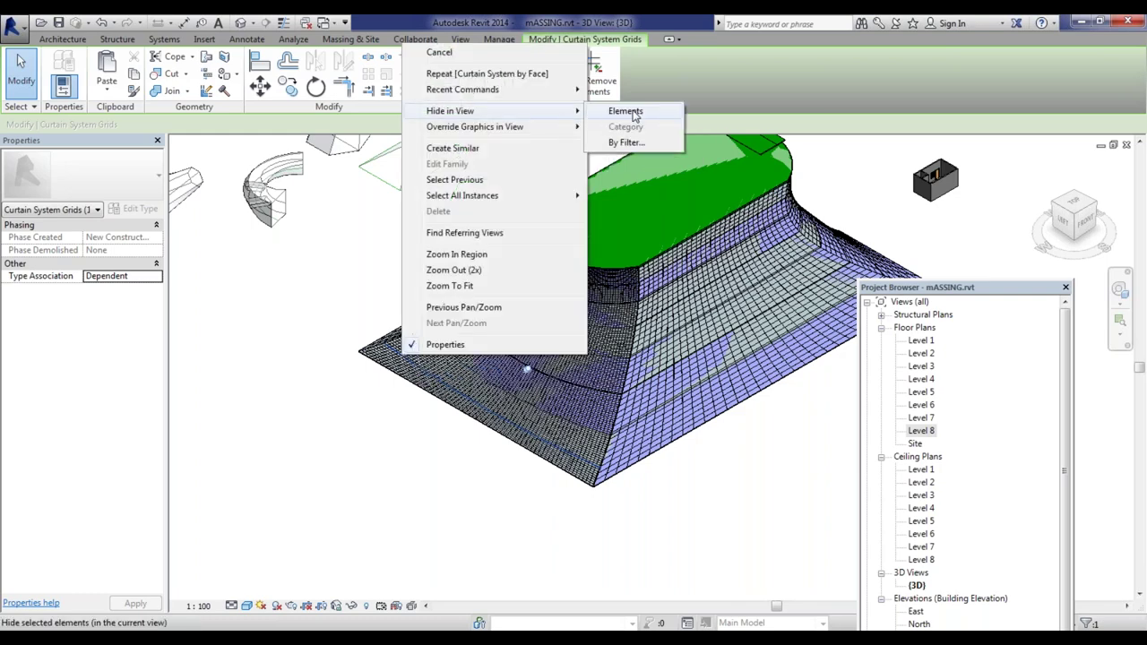
pyautogui.click(628, 111)
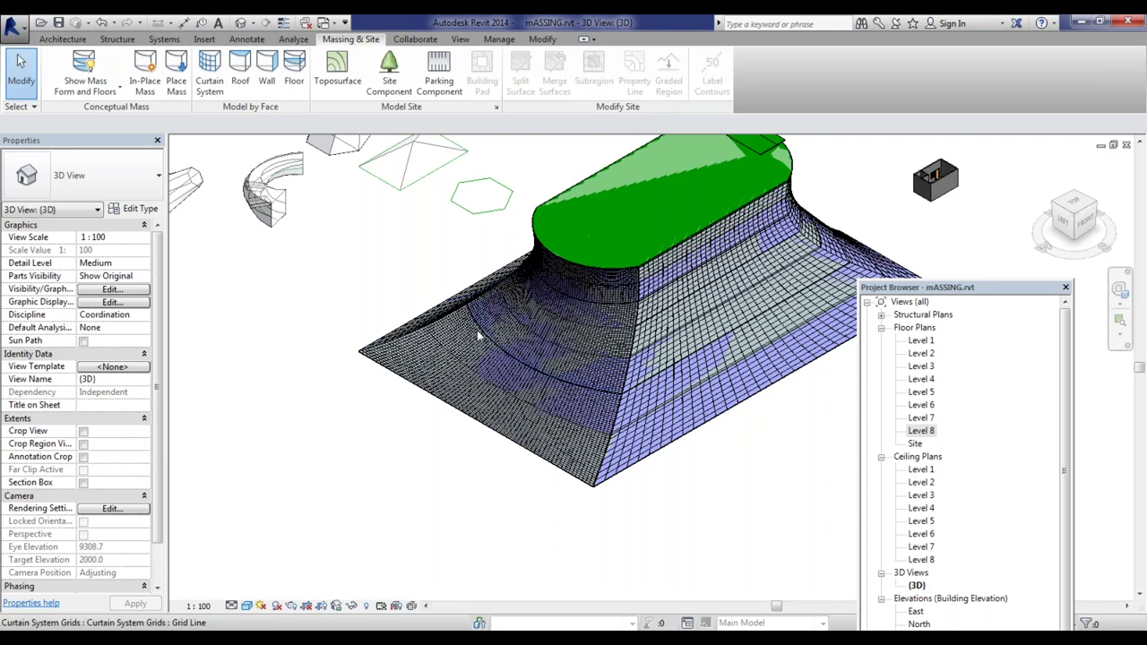
pyautogui.scroll(5, 489, 352)
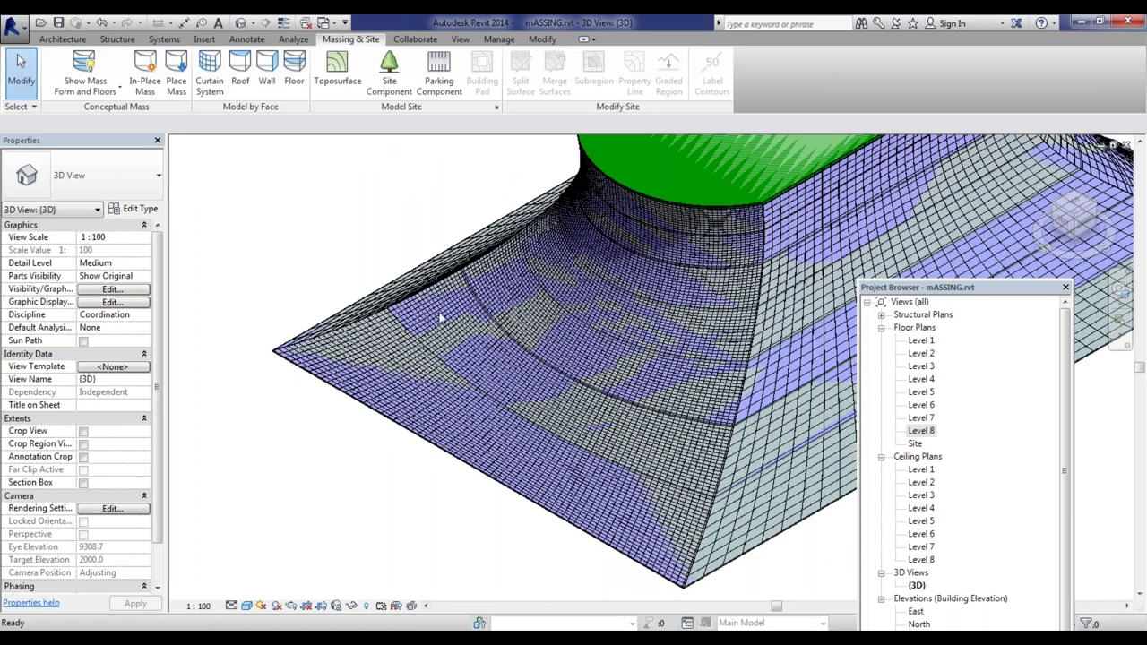
pyautogui.scroll(-5, 405, 323)
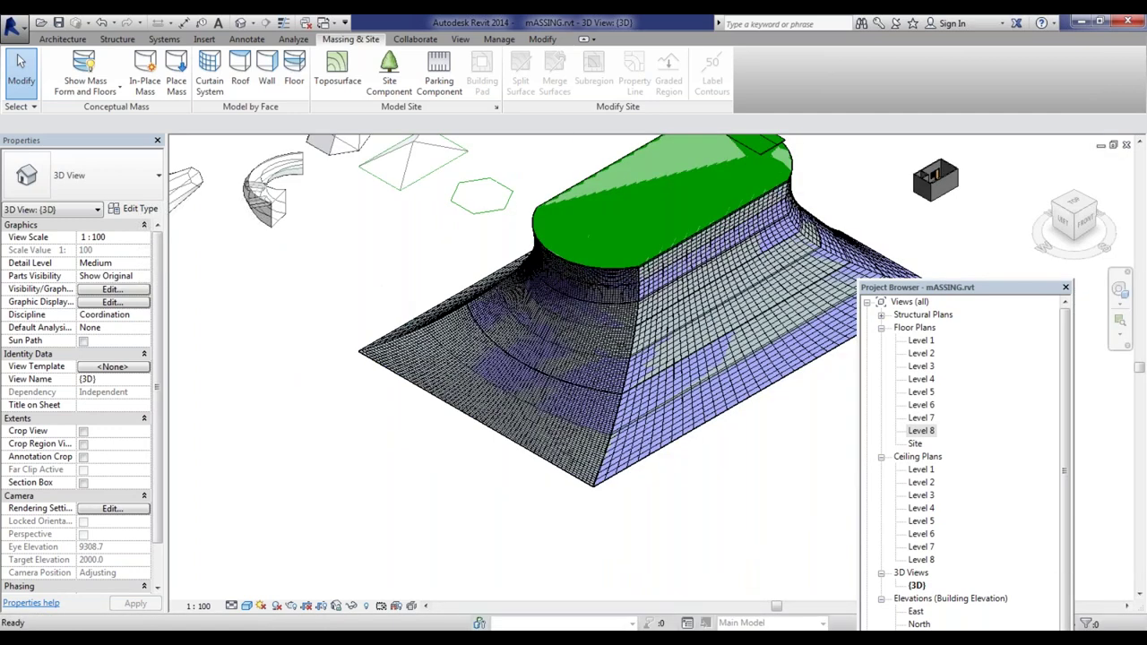
# Step: Pick a curtain grid line on the flared mass and unpin it so it becomes Independent
pyautogui.click(465, 328)
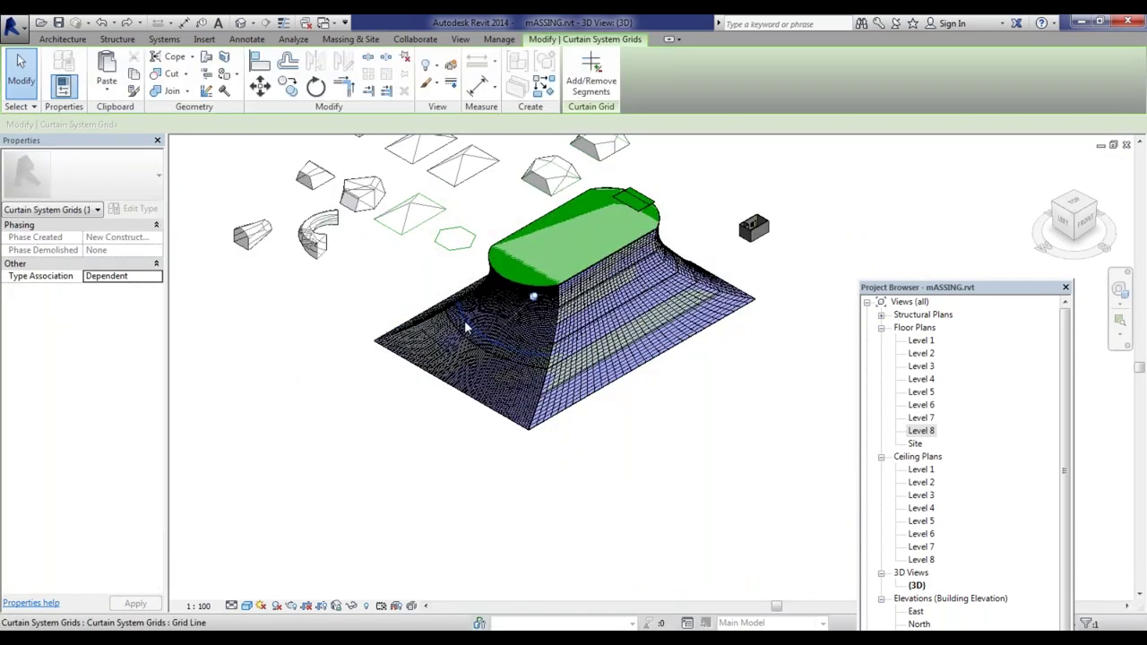
pyautogui.scroll(4, 502, 296)
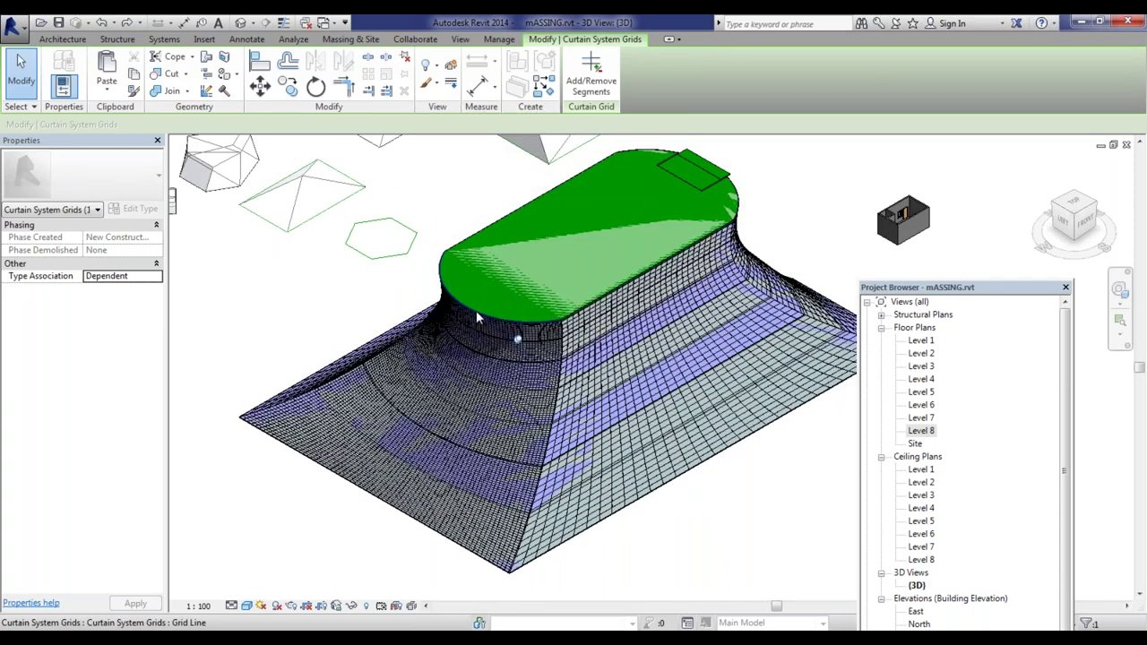
pyautogui.click(522, 260)
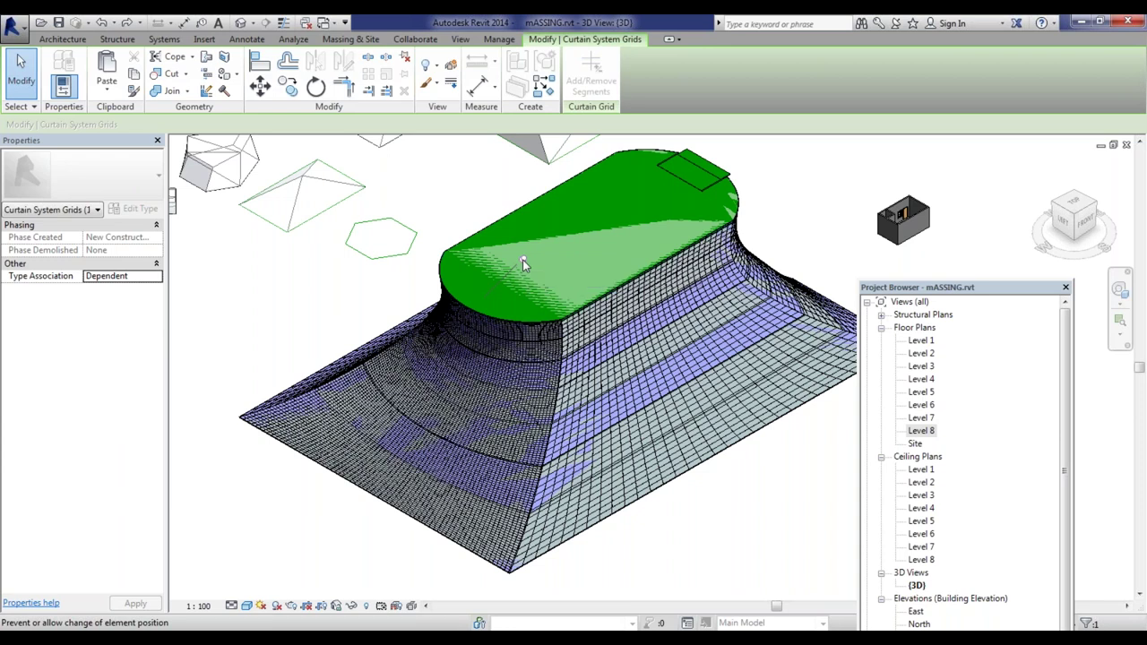
pyautogui.click(522, 259)
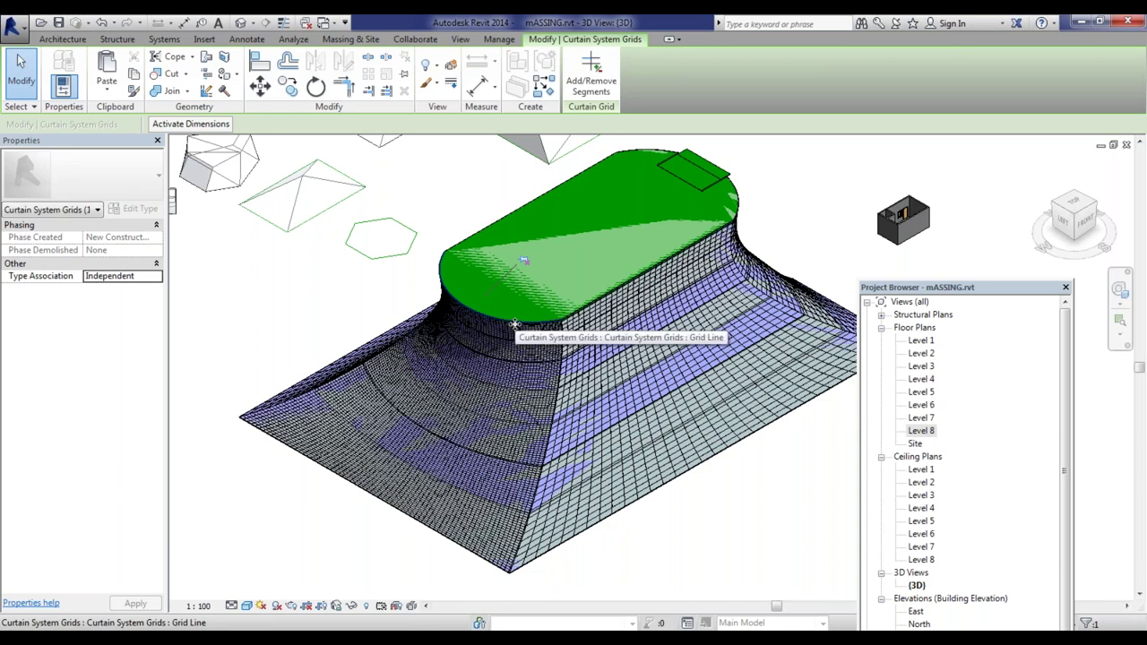
# Step: Zoom and orbit from above to a flatter angle to inspect the curved face's 300 x 600mm grid
pyautogui.scroll(5, 484, 318)
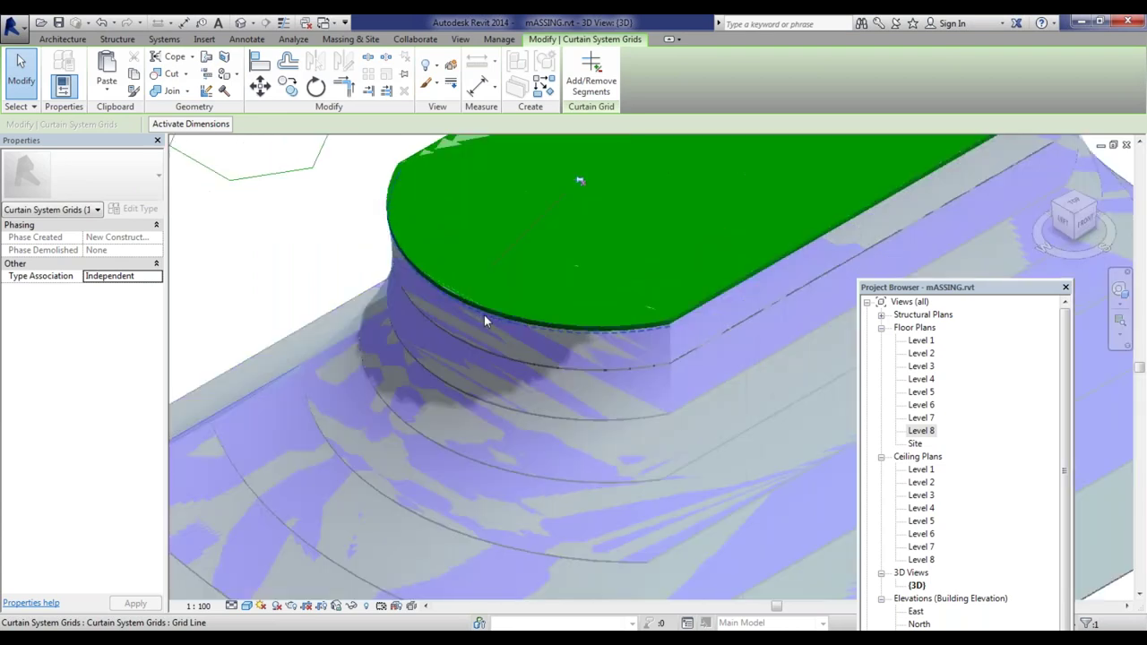
pyautogui.scroll(3, 484, 314)
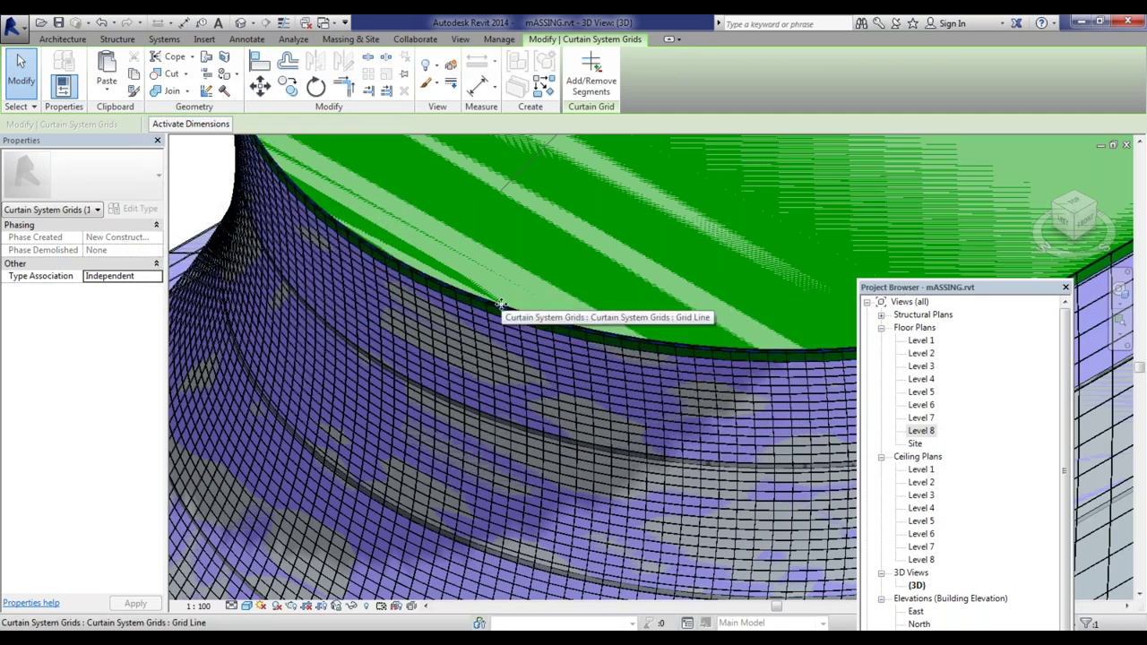
pyautogui.scroll(-3, 501, 305)
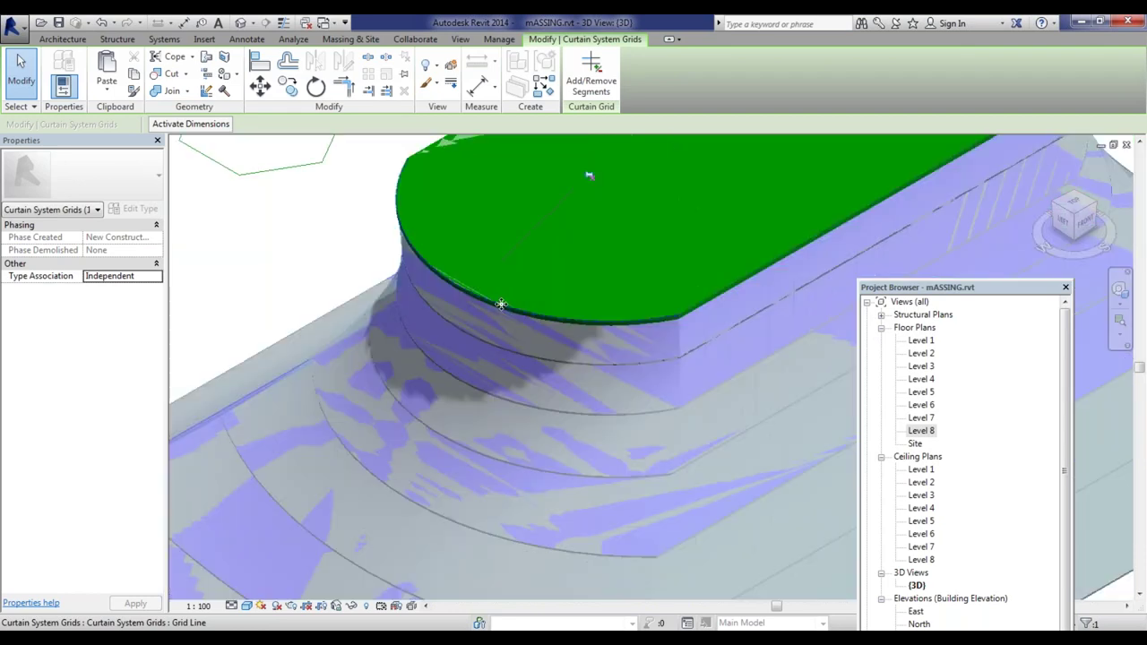
pyautogui.keyDown('shift'); pyautogui.moveTo(500, 304); pyautogui.dragTo(552, 231, button='middle'); pyautogui.keyUp('shift')
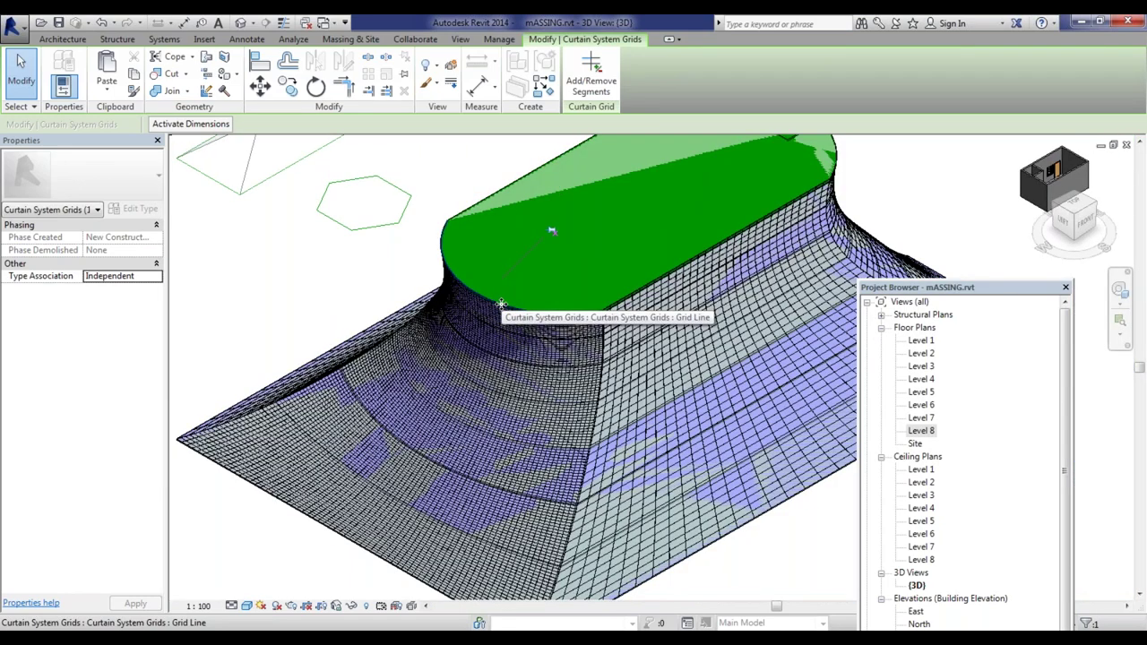
pyautogui.keyDown('shift'); pyautogui.moveTo(312, 478); pyautogui.dragTo(354, 541, button='middle'); pyautogui.keyUp('shift')
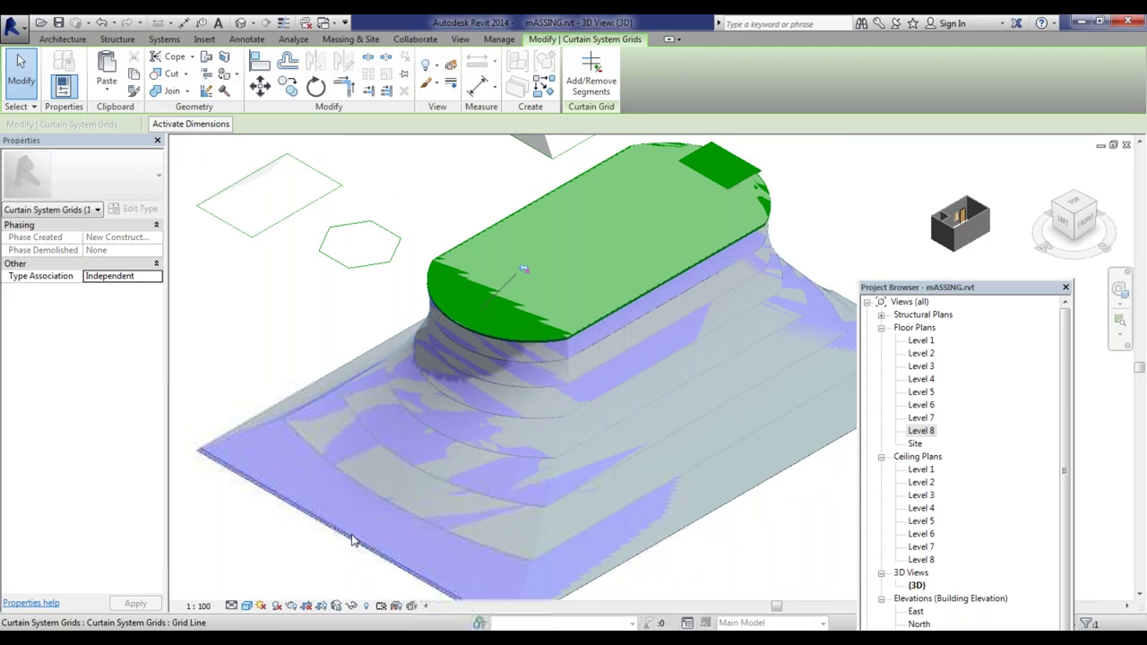
pyautogui.scroll(-5, 404, 456)
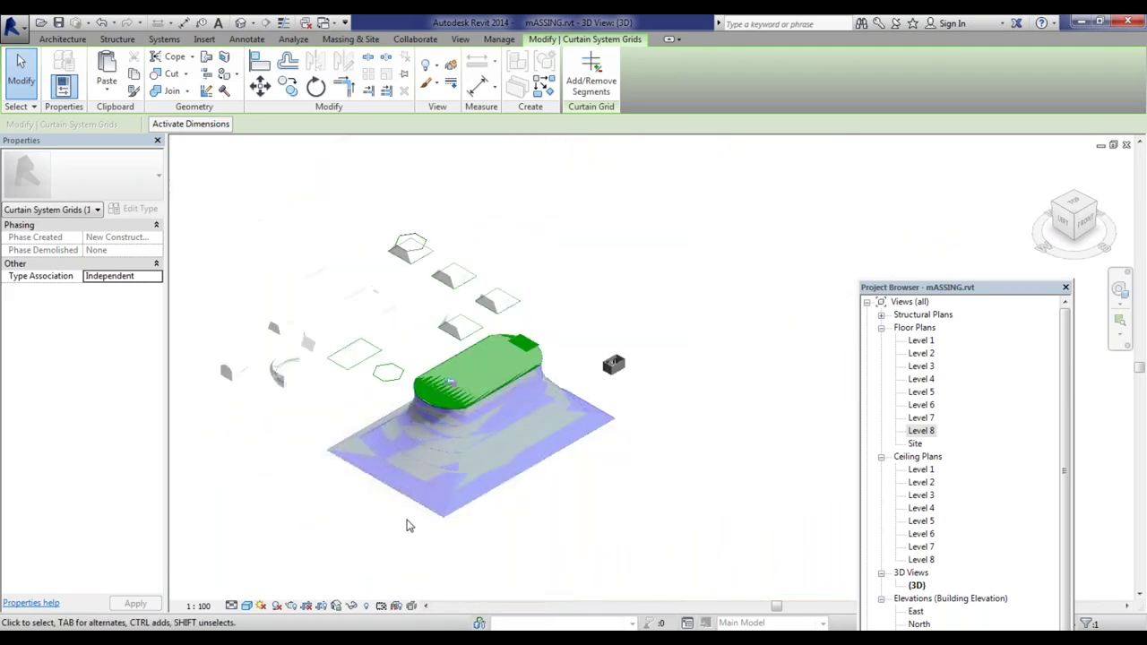
pyautogui.scroll(3, 425, 510)
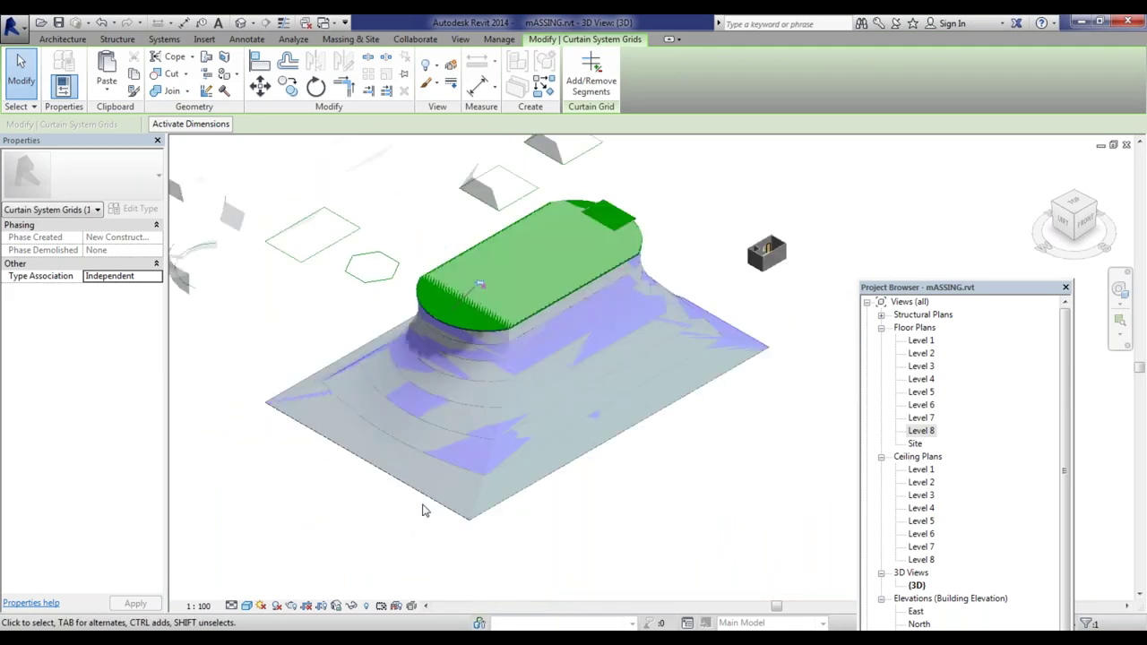
pyautogui.scroll(1, 448, 326)
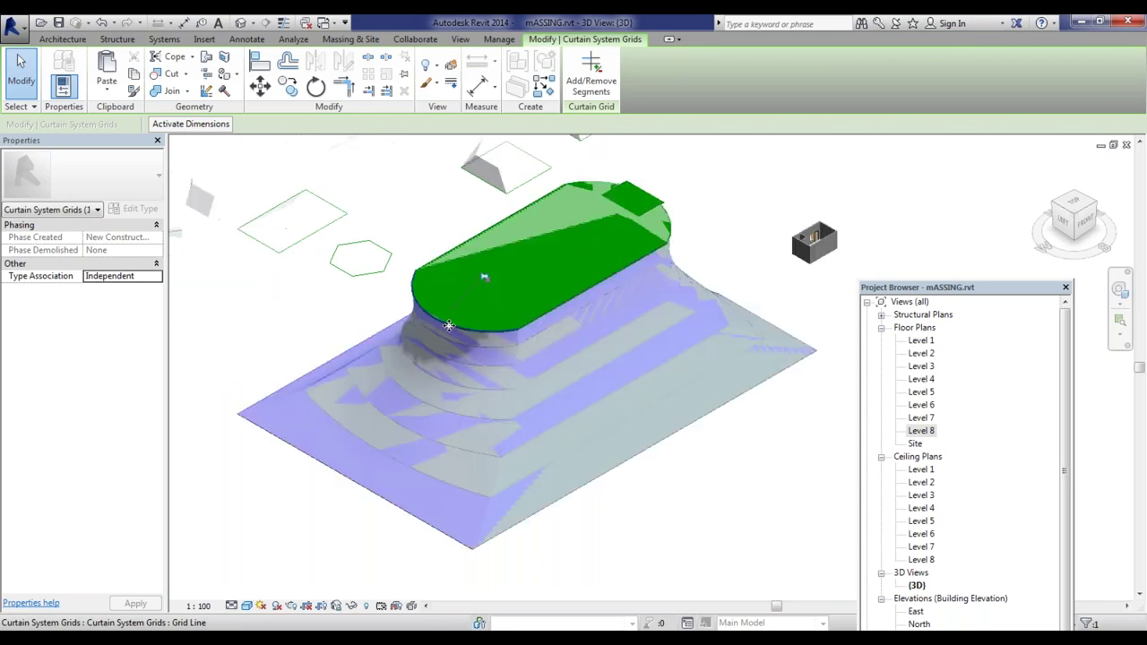
pyautogui.scroll(2, 448, 325)
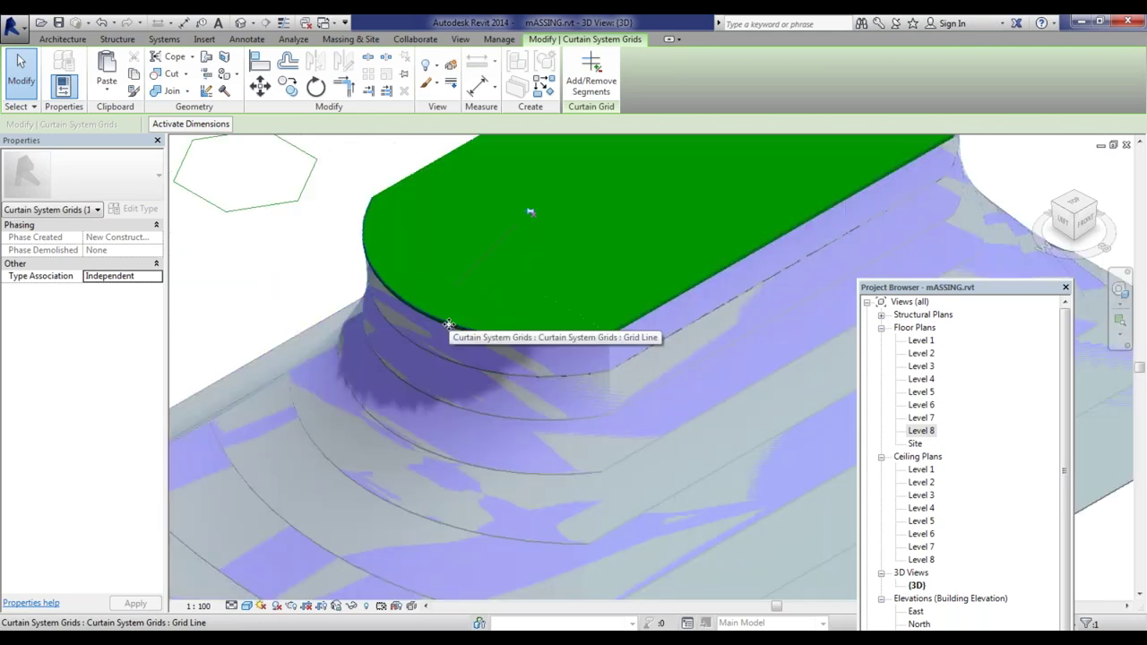
pyautogui.scroll(2, 448, 325)
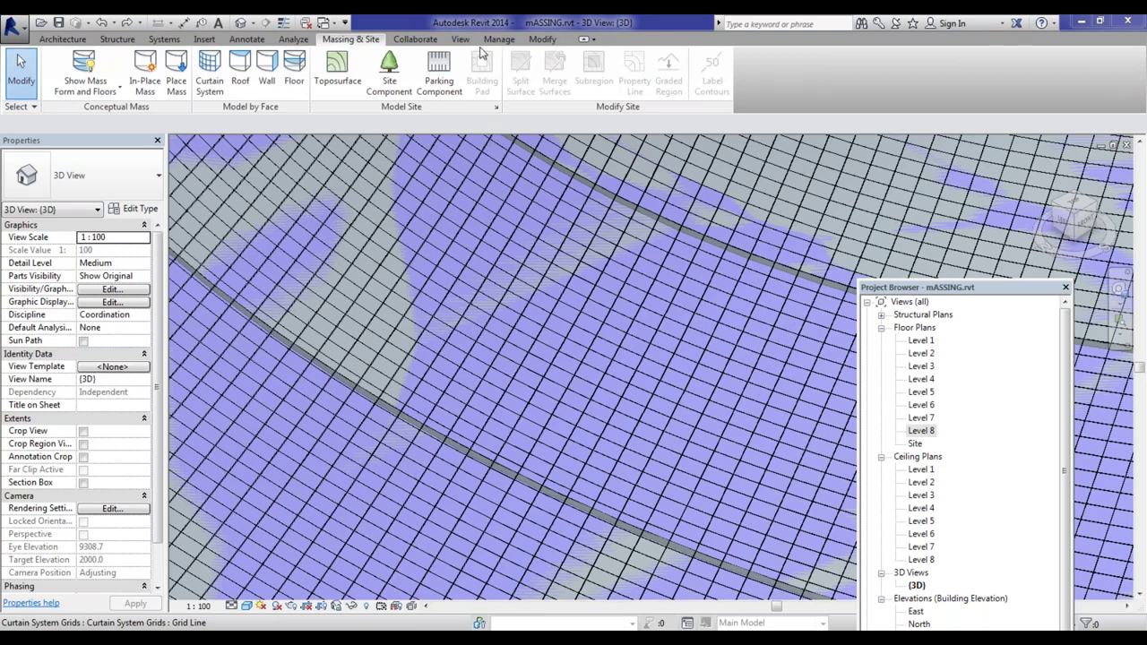
pyautogui.click(517, 257)
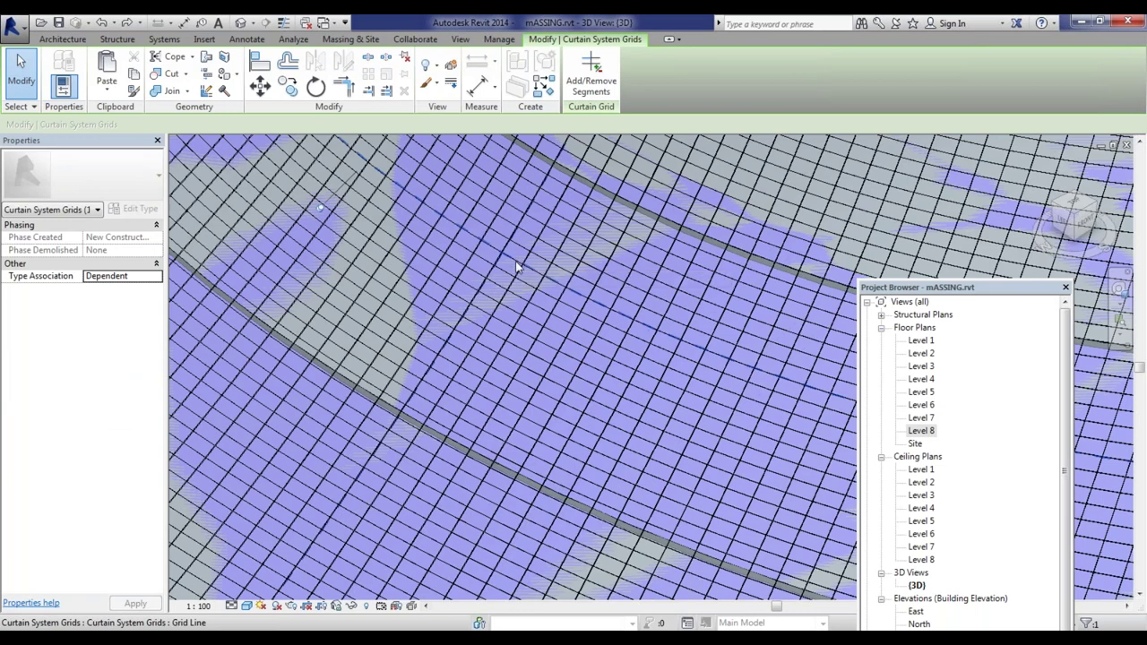
pyautogui.press('Tab')
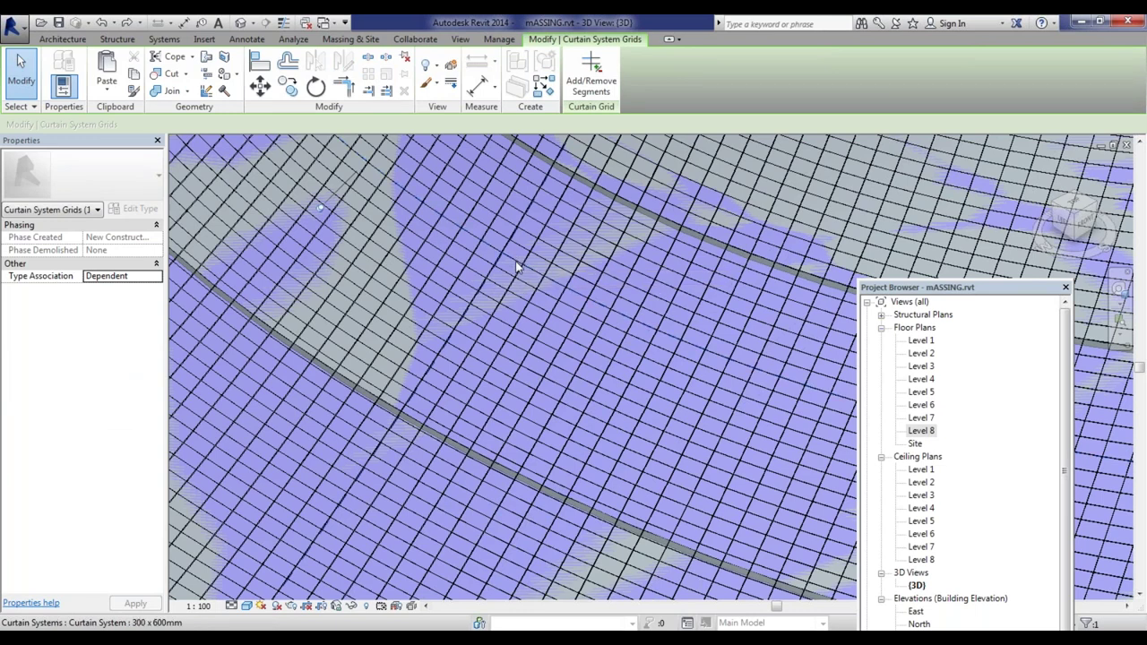
pyautogui.click(515, 261)
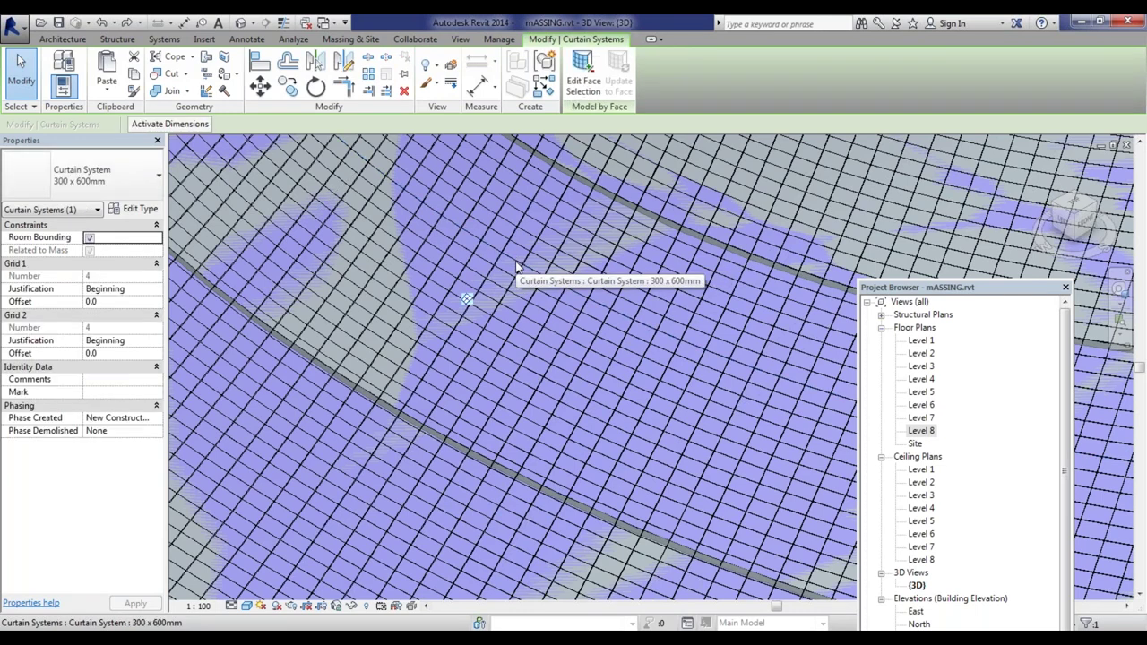
pyautogui.click(467, 300)
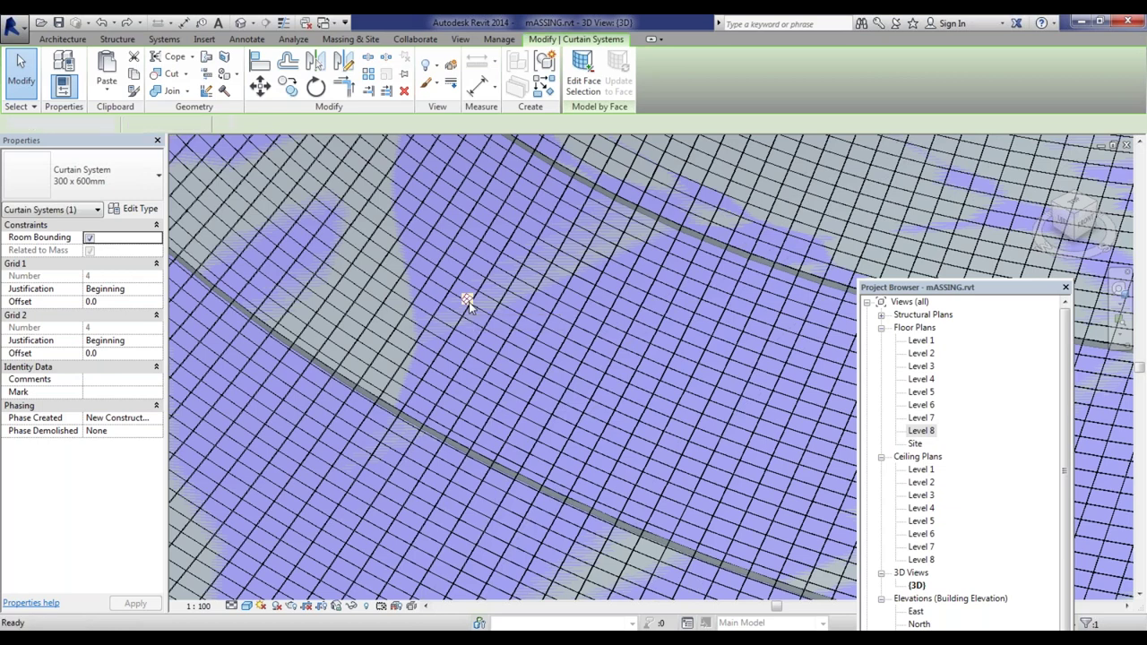
pyautogui.press('Escape')
# Step: Select the 300 x 600mm curtain system on the mass face and undo it with Ctrl+Z
pyautogui.scroll(-4, 469, 301)
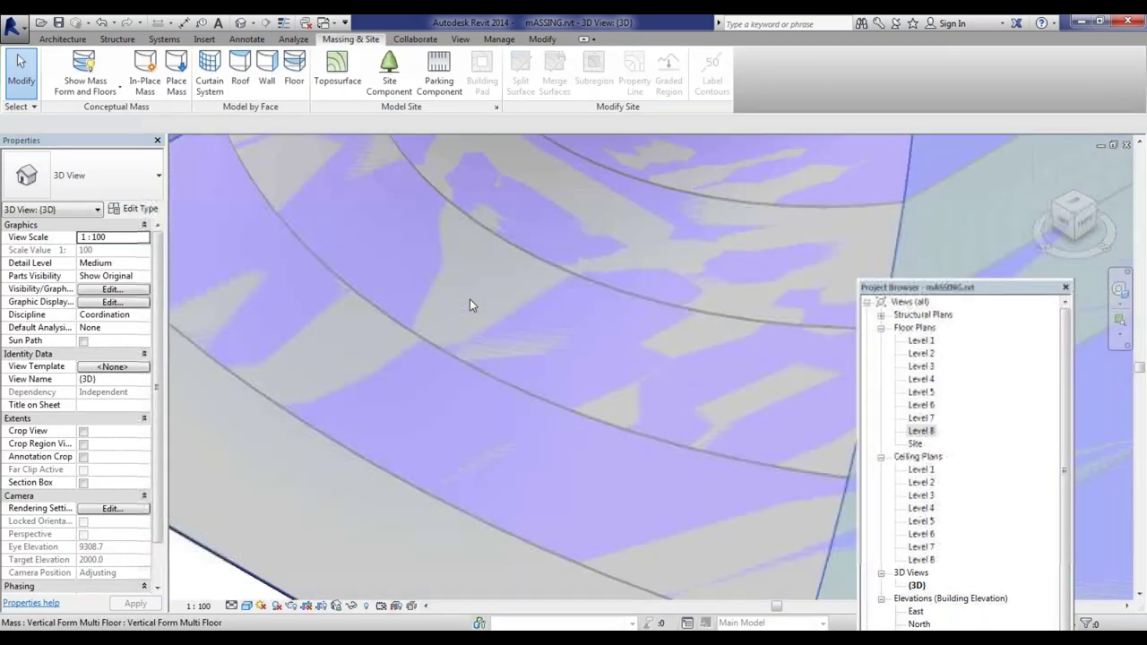
pyautogui.scroll(-4, 470, 299)
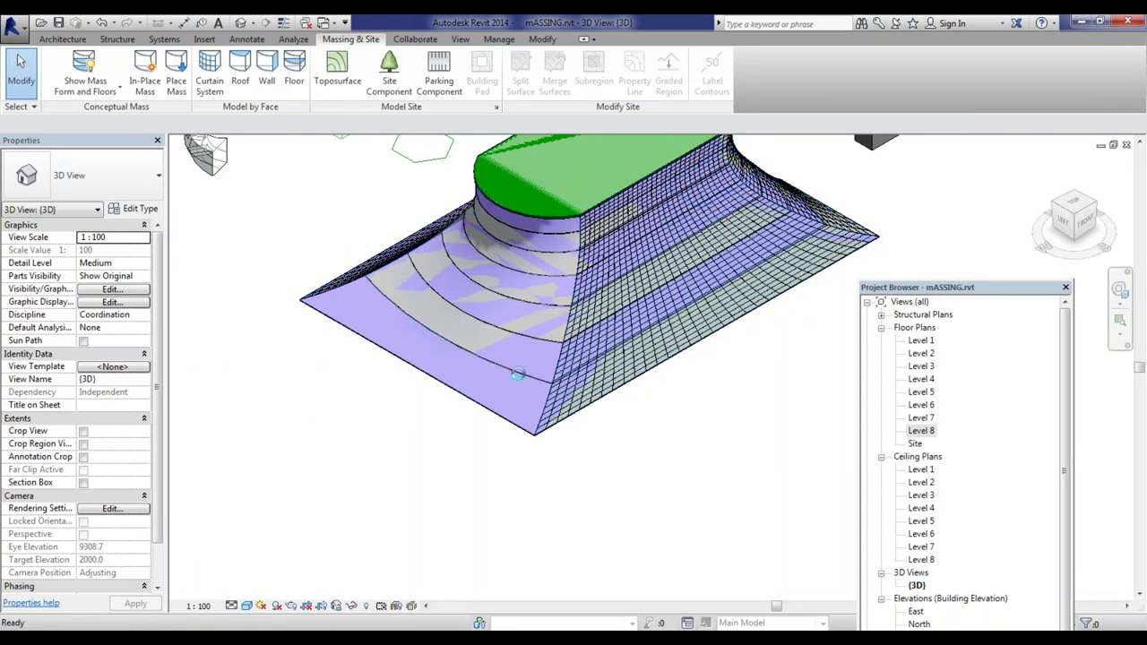
pyautogui.scroll(5, 518, 374)
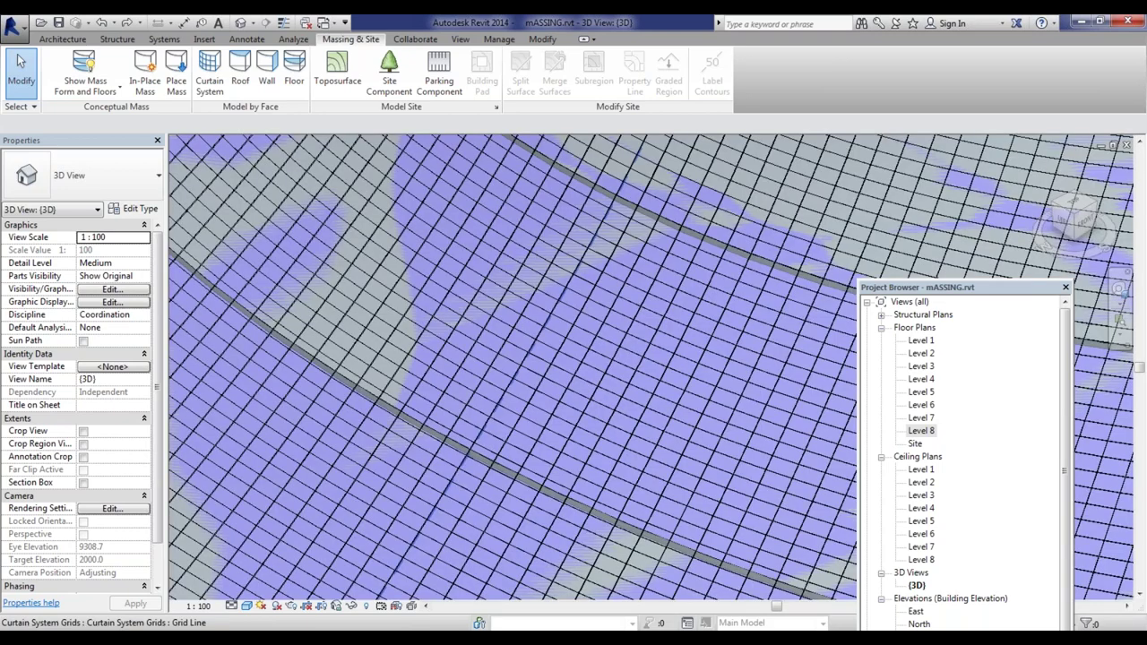
pyautogui.scroll(-6, 474, 358)
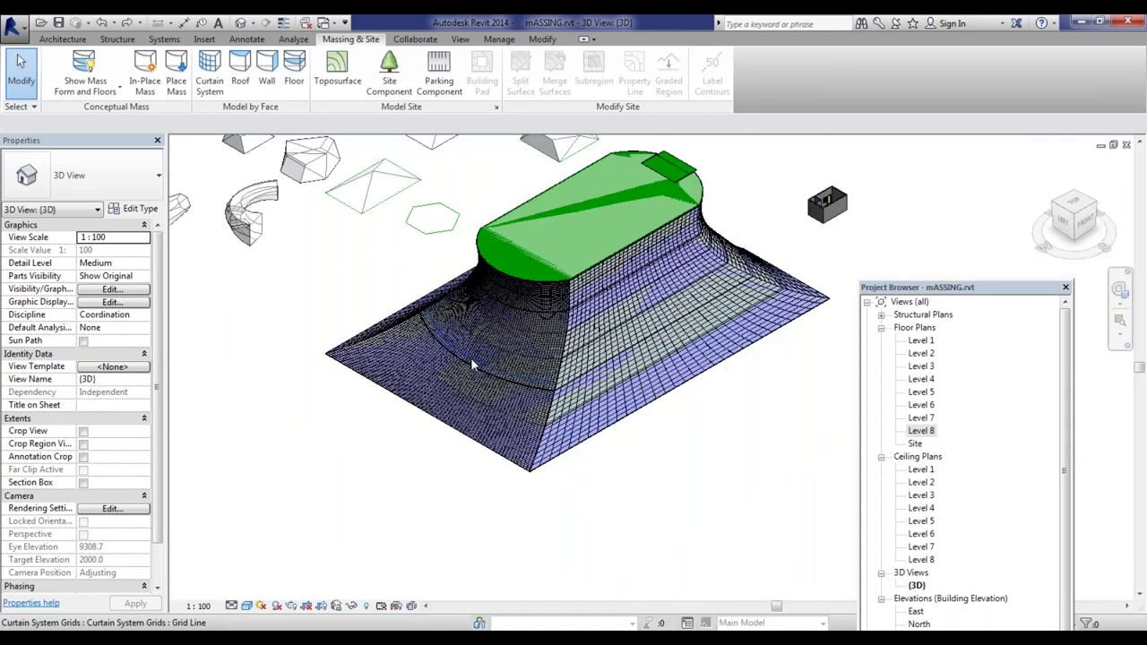
pyautogui.scroll(6, 473, 365)
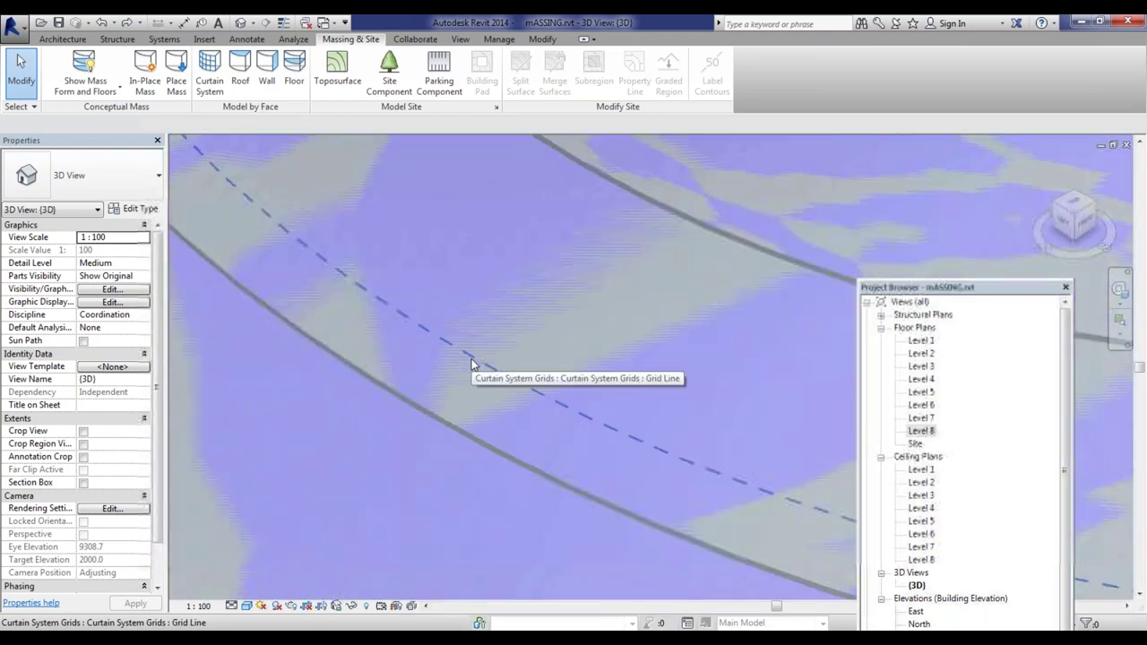
pyautogui.scroll(-2, 472, 358)
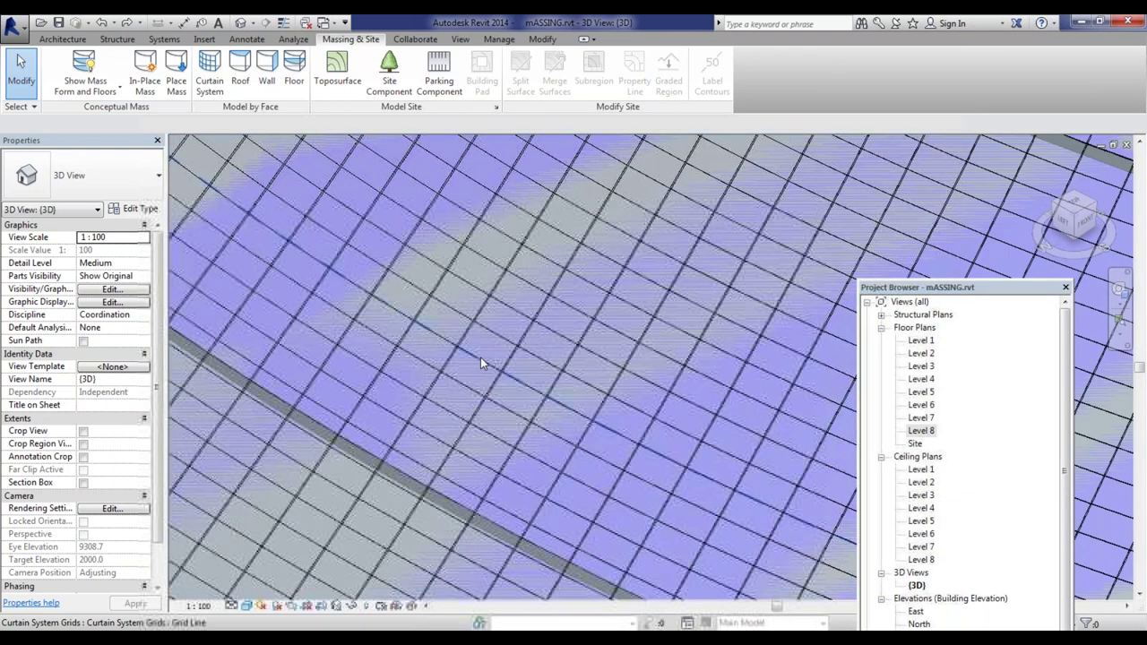
pyautogui.click(480, 358)
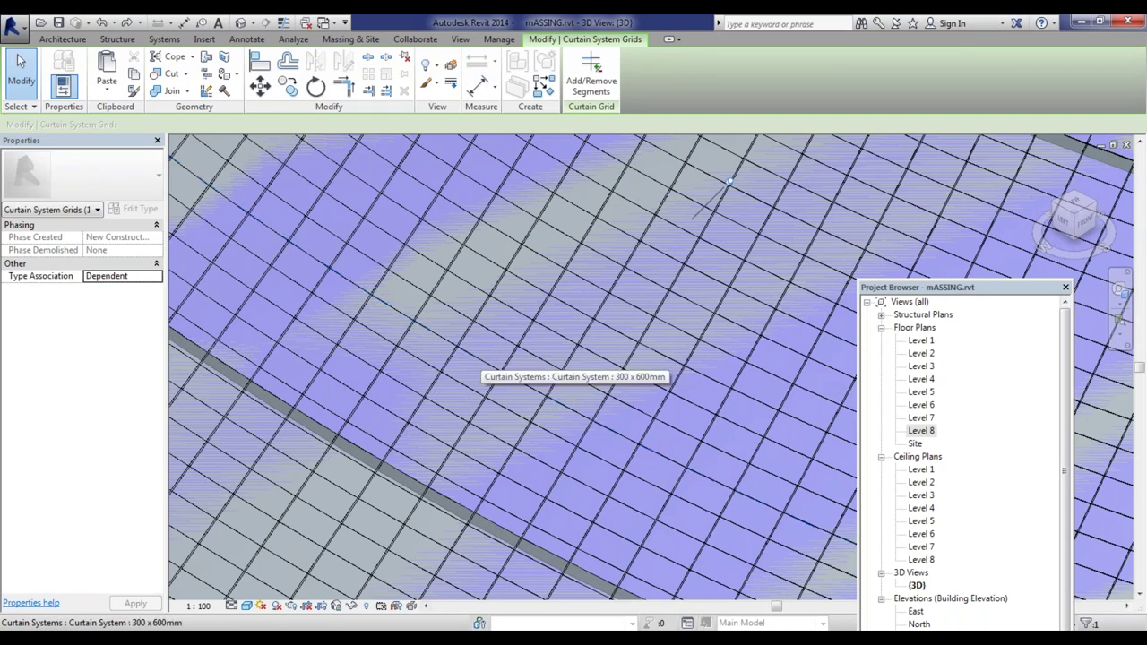
pyautogui.click(481, 363)
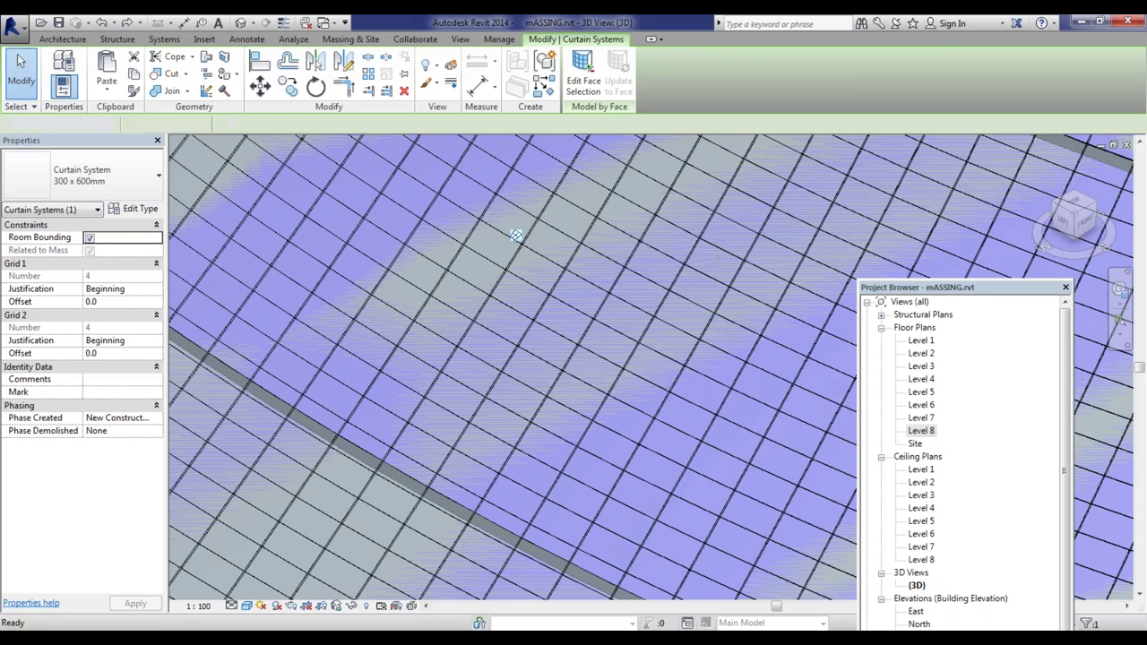
pyautogui.hotkey('ctrl', 'z')
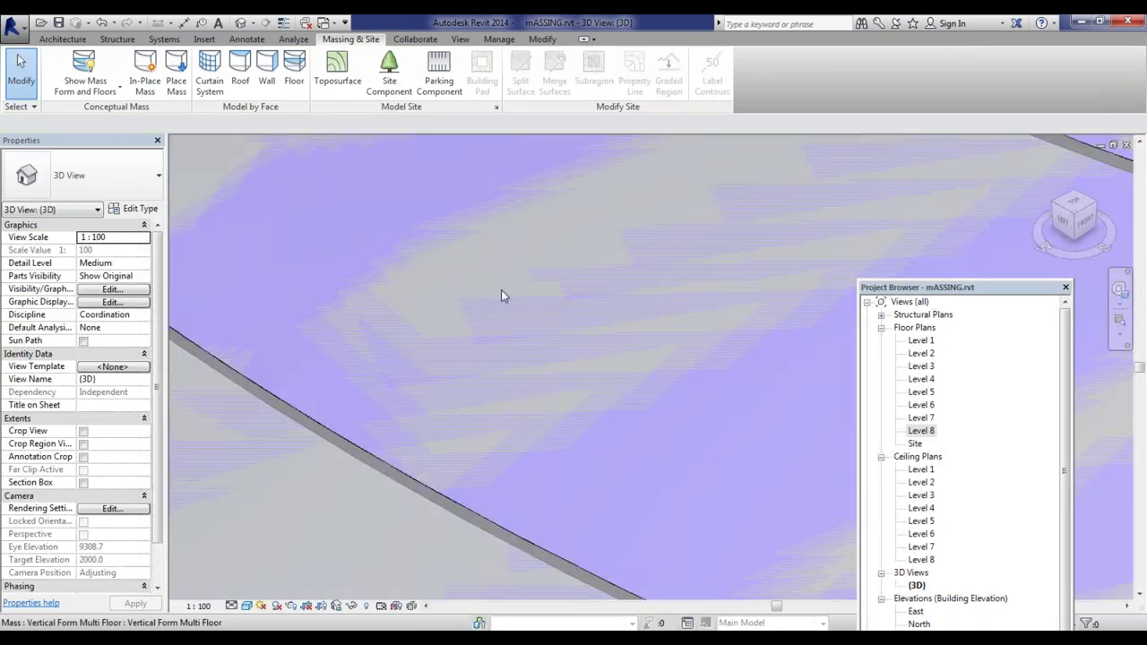
pyautogui.scroll(-5, 501, 290)
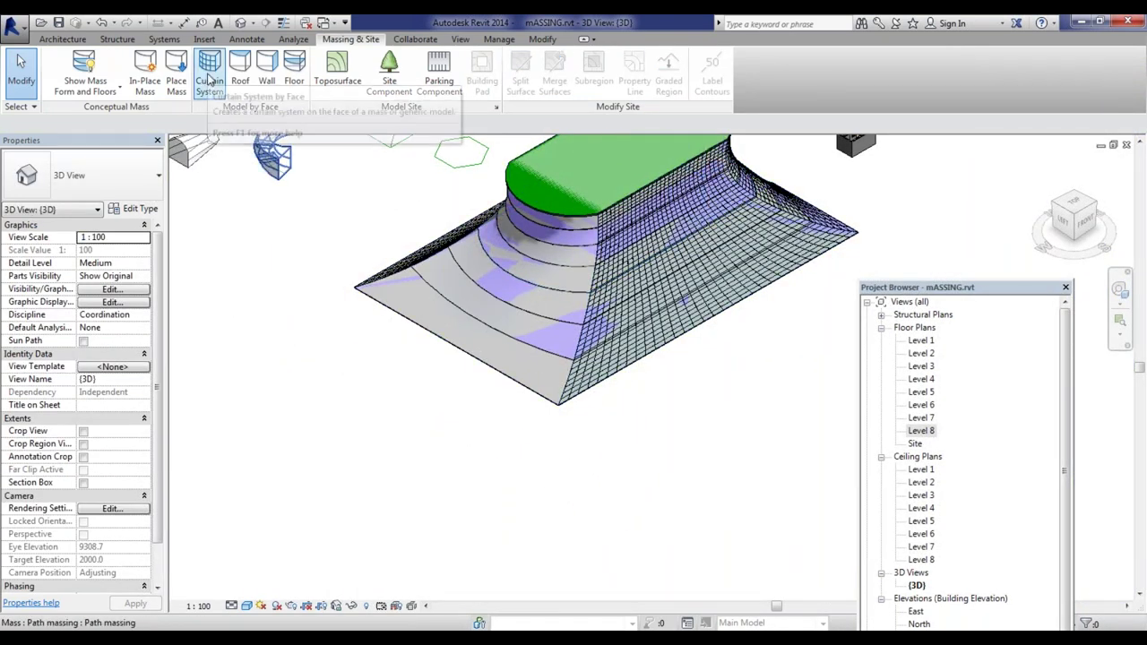
# Step: Create a 1500 x 3000mm curtain system on the picked flared front face
pyautogui.click(209, 81)
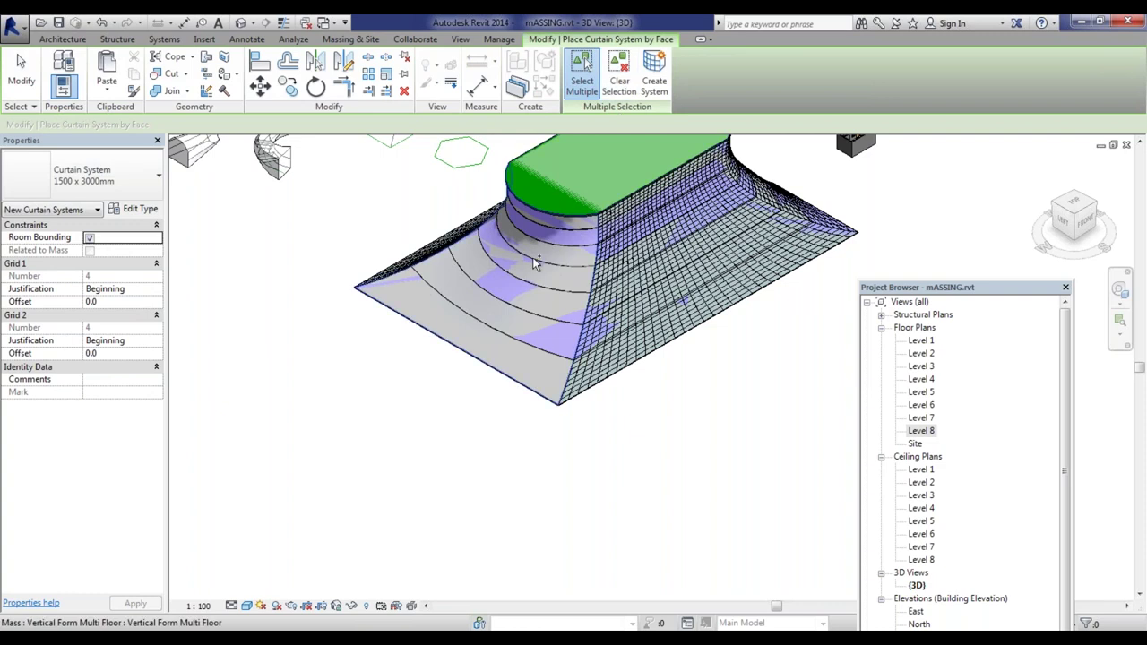
pyautogui.click(492, 368)
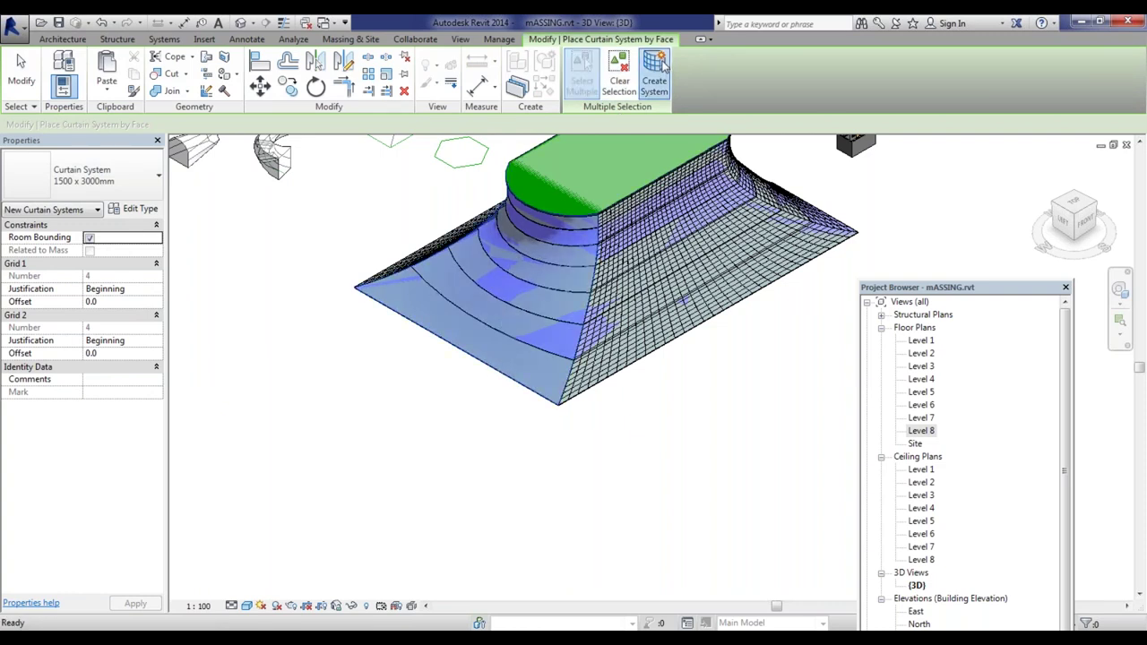
pyautogui.click(662, 58)
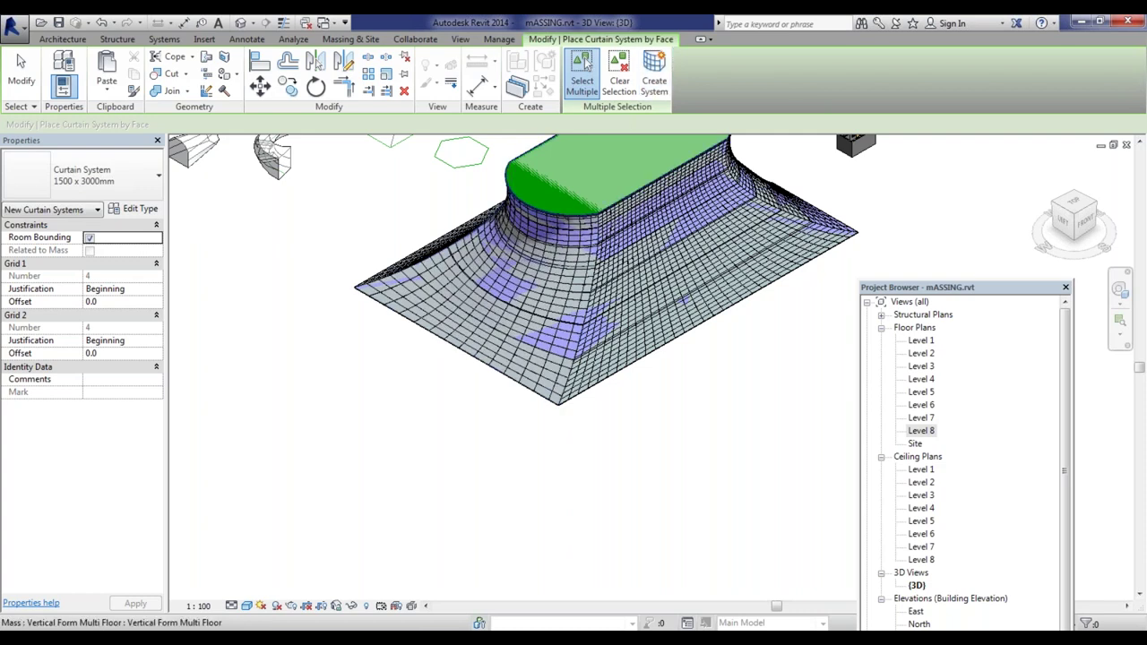
pyautogui.scroll(-5, 998, 256)
pyautogui.moveTo(1094, 212); pyautogui.dragTo(1066, 222)
pyautogui.scroll(4, 627, 451)
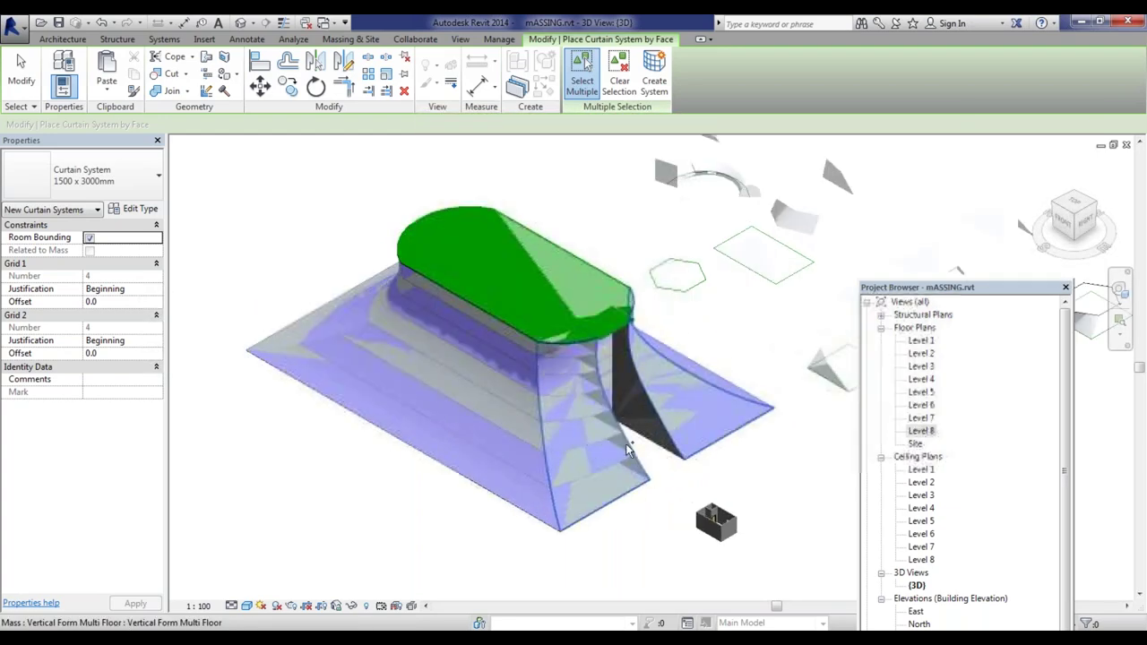
pyautogui.scroll(4, 627, 451)
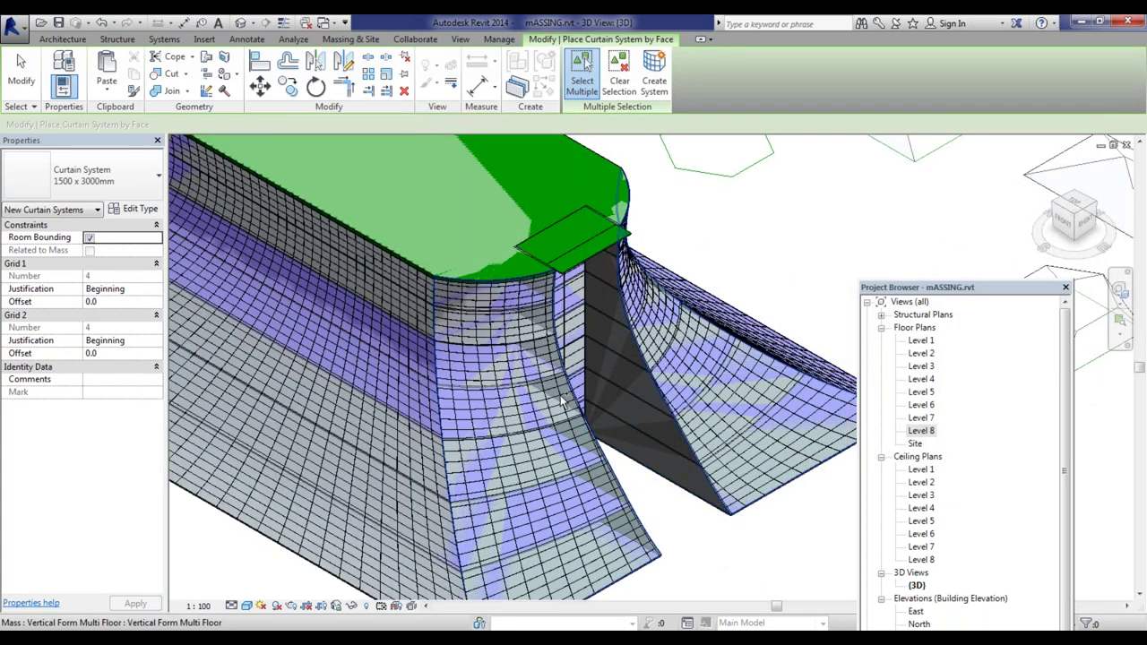
pyautogui.scroll(2, 629, 386)
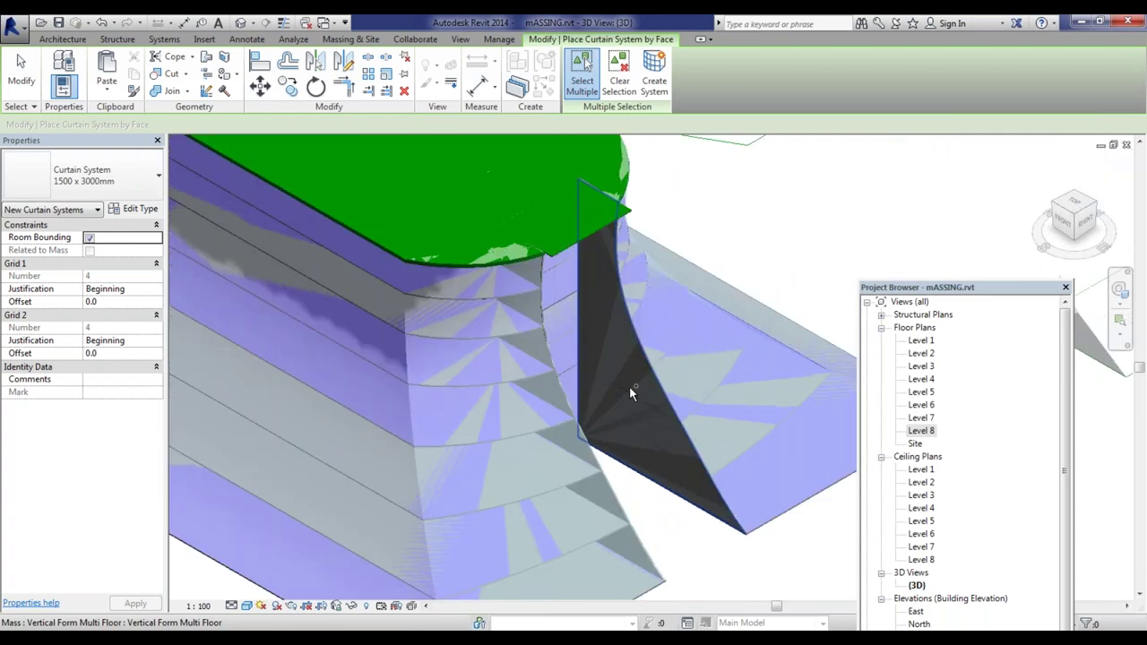
pyautogui.scroll(-2, 602, 399)
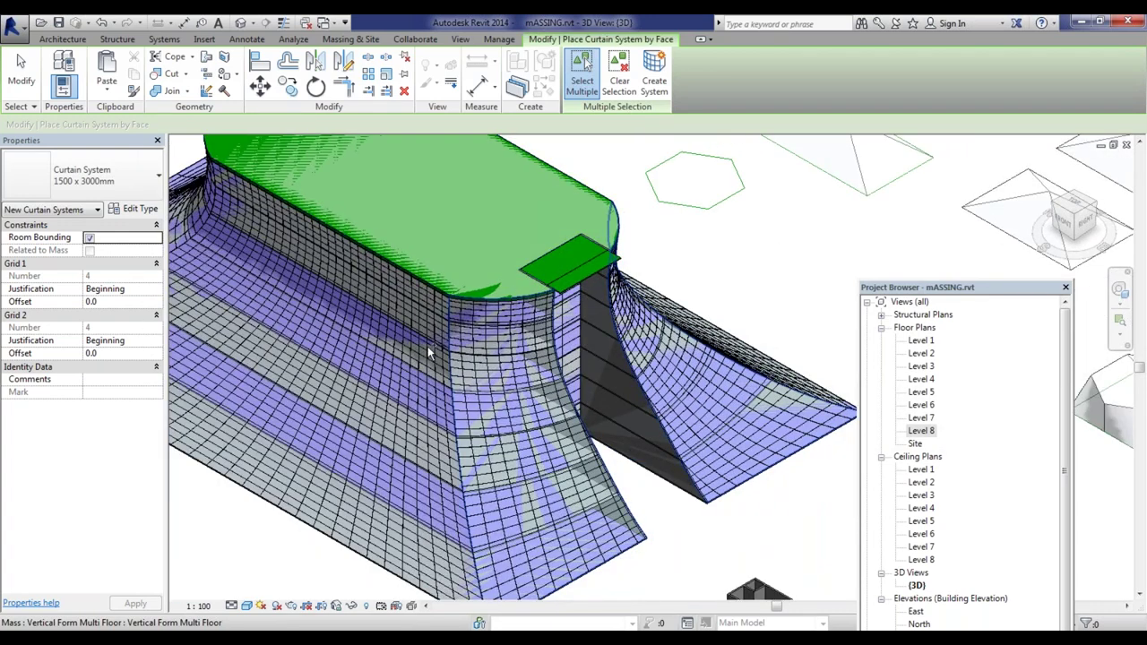
pyautogui.scroll(3, 608, 319)
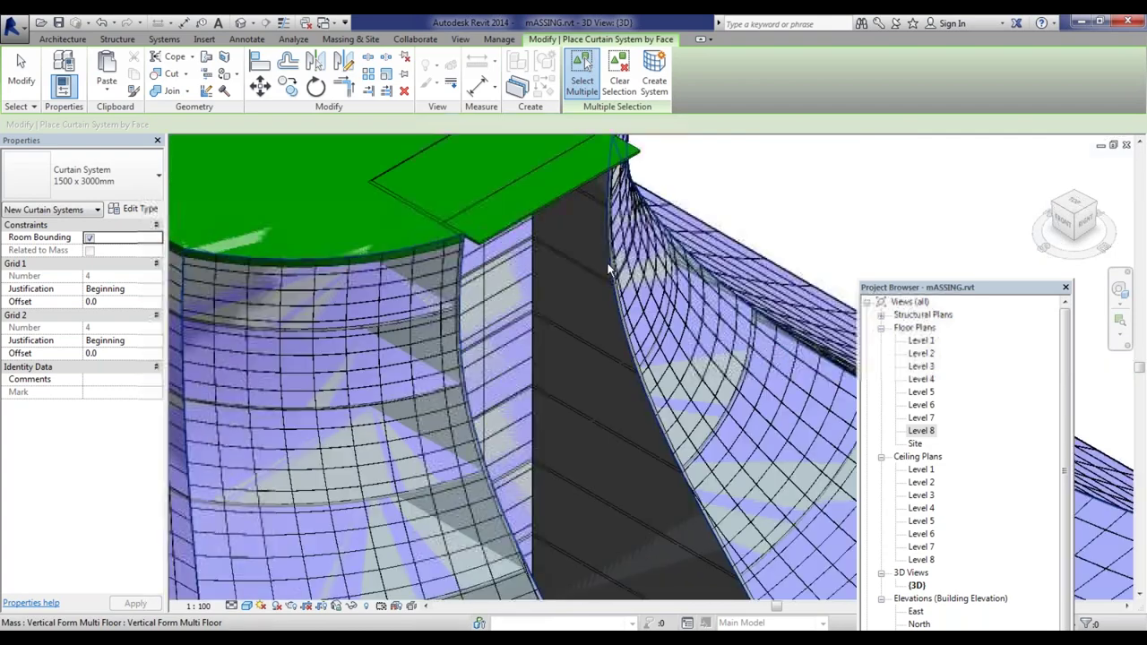
pyautogui.scroll(-5, 598, 343)
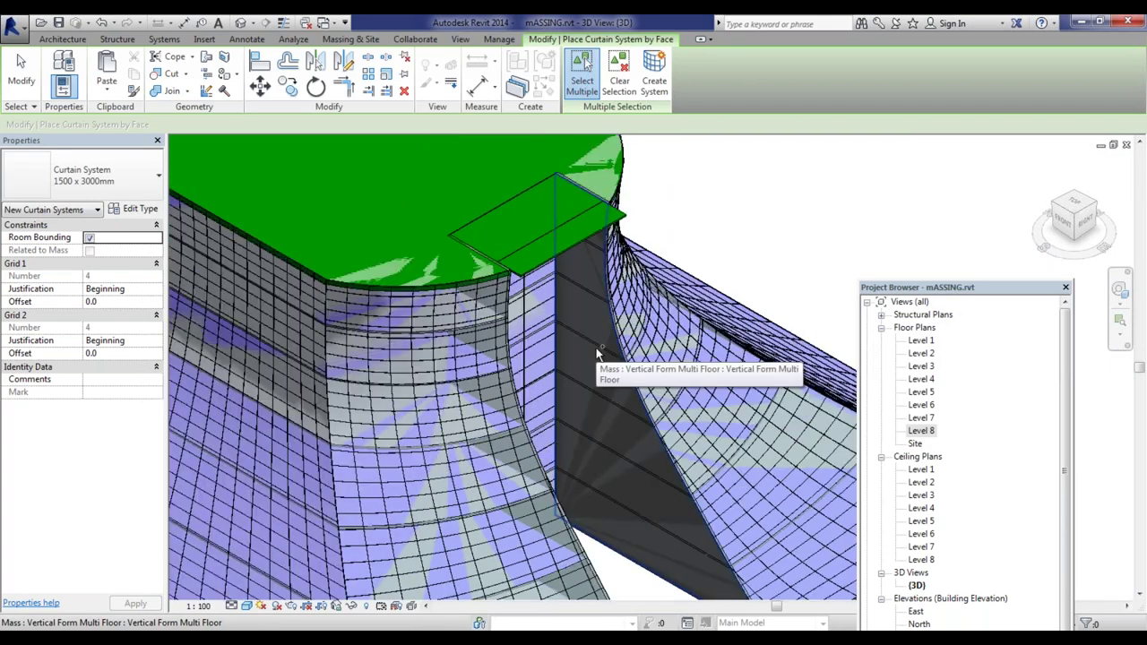
pyautogui.scroll(-3, 267, 389)
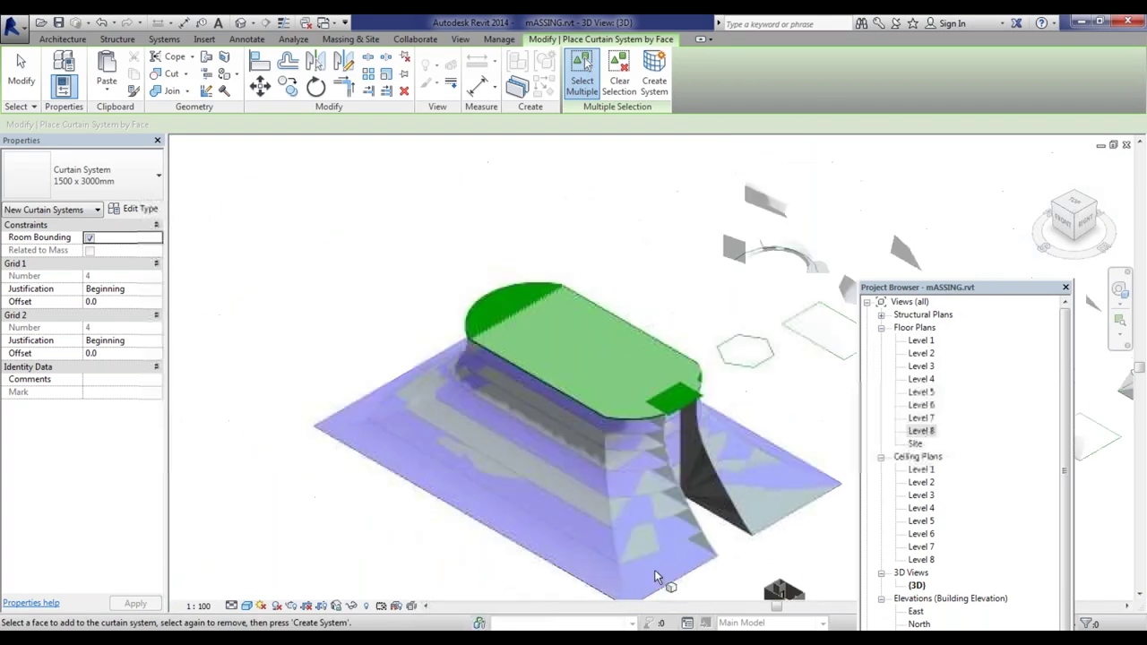
pyautogui.scroll(6, 272, 395)
pyautogui.scroll(-3, 273, 395)
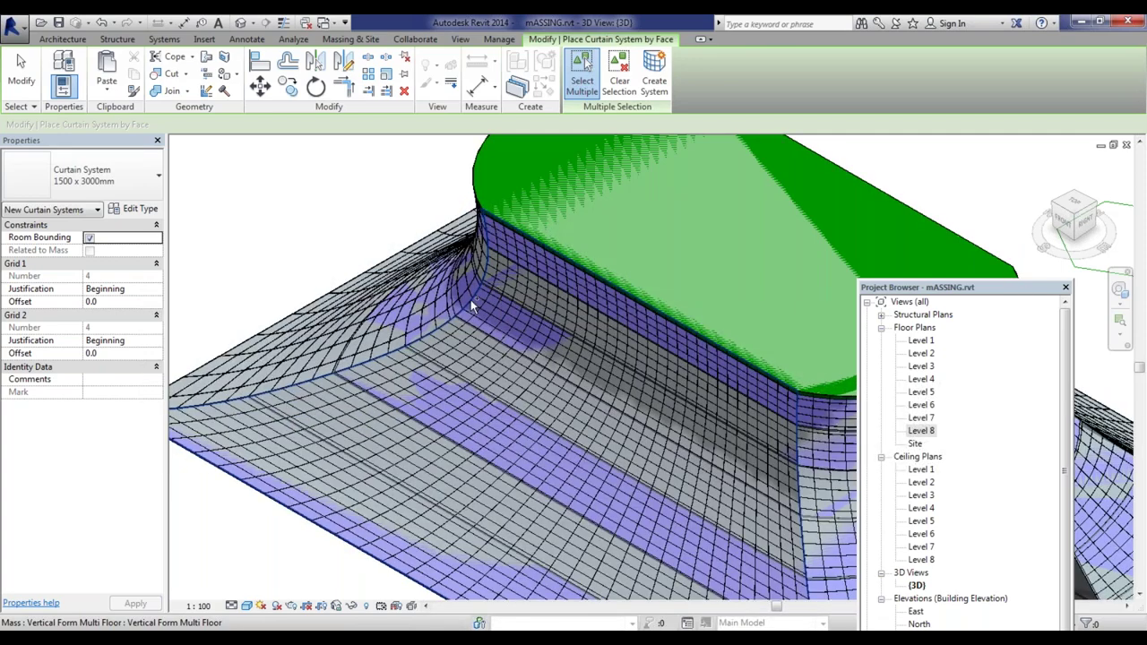
pyautogui.keyDown('shift'); pyautogui.moveTo(359, 343); pyautogui.dragTo(740, 165, button='middle'); pyautogui.keyUp('shift')
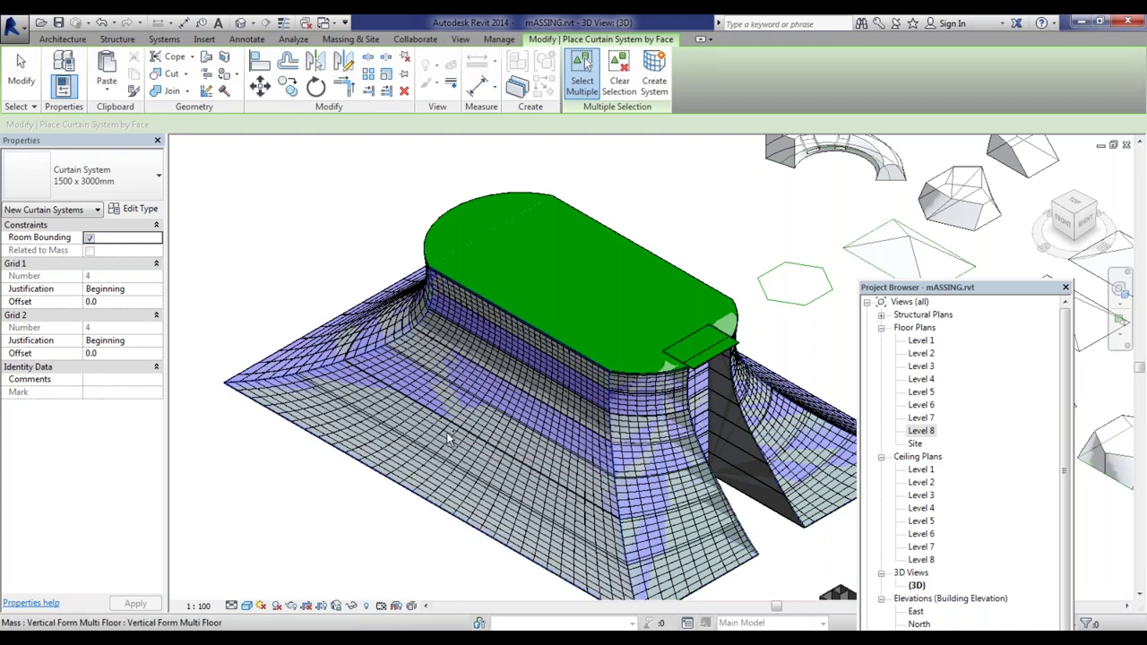
pyautogui.scroll(-2, 448, 437)
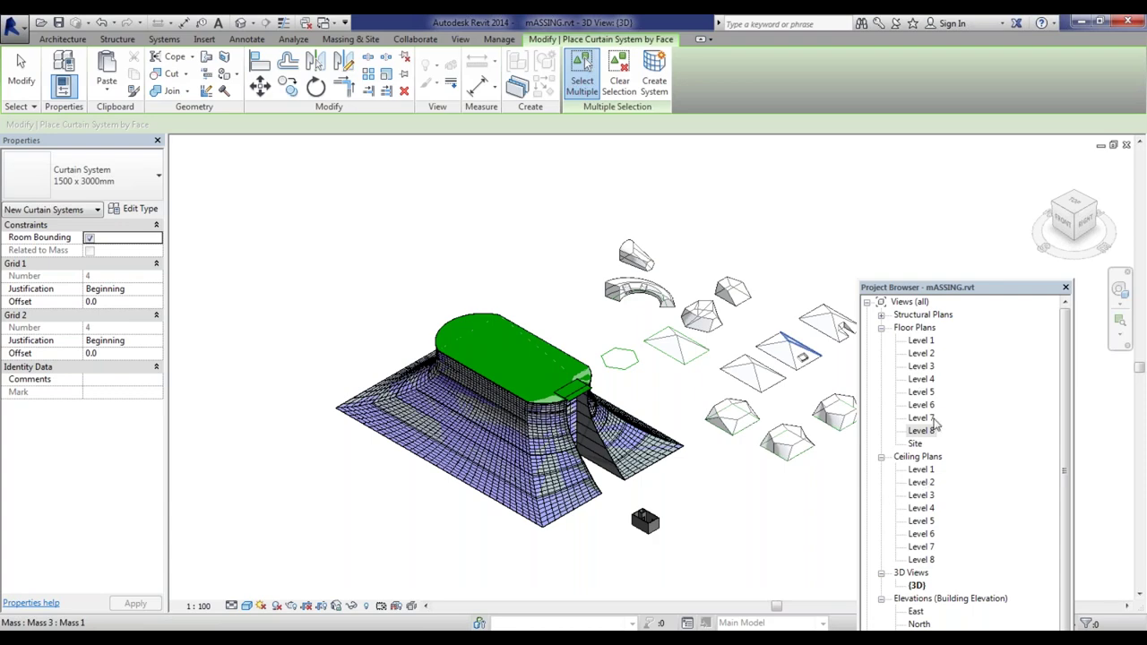
# Step: In the Level 1 plan, draw a section from above to below the mass, then locate Section 1
pyautogui.doubleClick(923, 341)
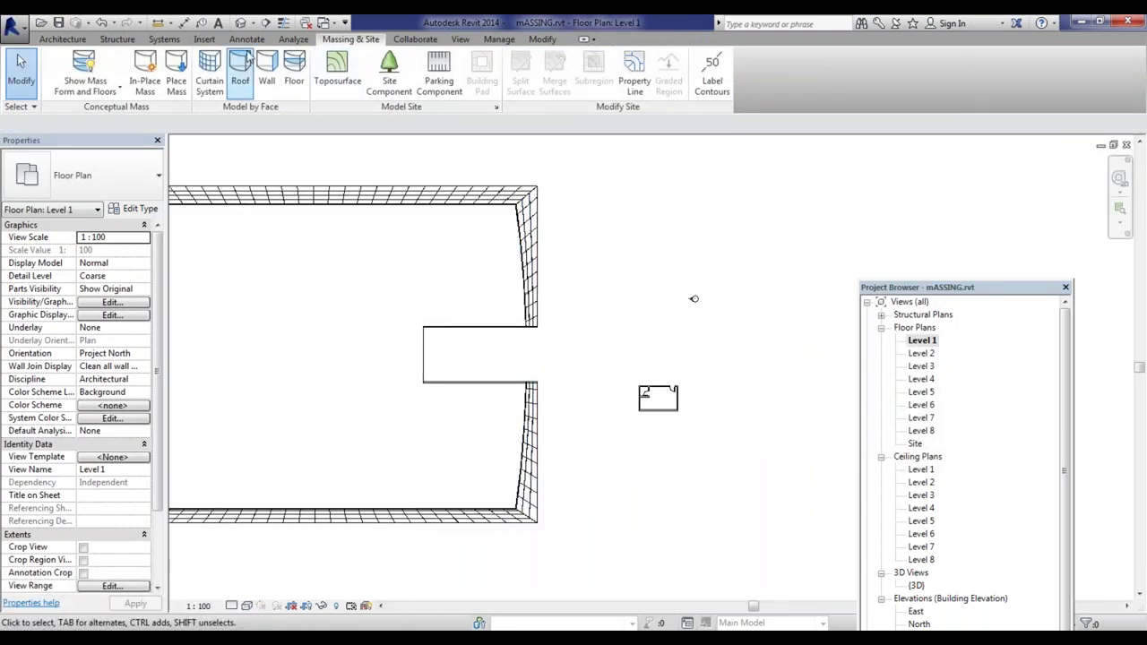
pyautogui.click(274, 26)
pyautogui.scroll(-2, 475, 367)
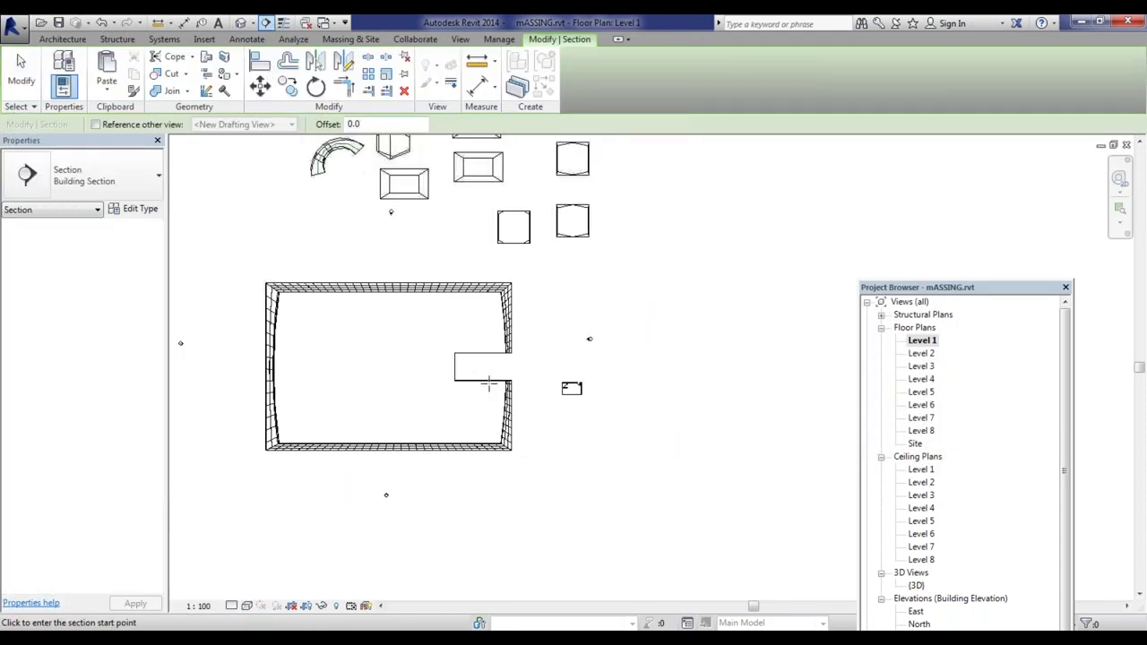
pyautogui.click(377, 253)
pyautogui.click(378, 535)
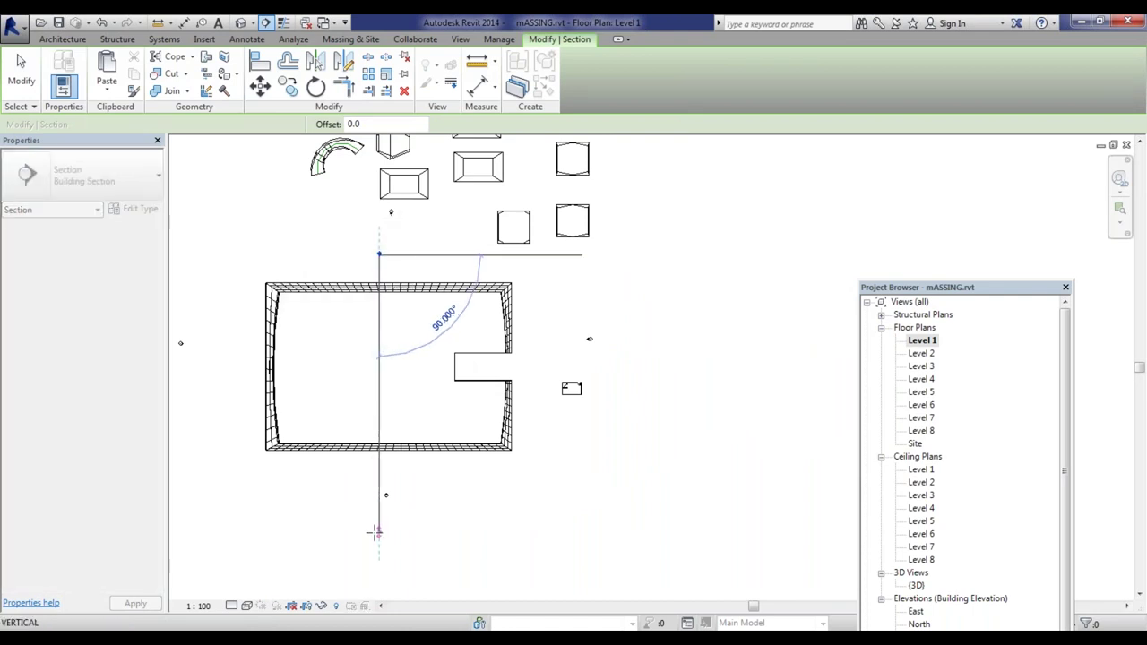
pyautogui.press('Escape')
pyautogui.moveTo(1066, 457); pyautogui.dragTo(1070, 543)
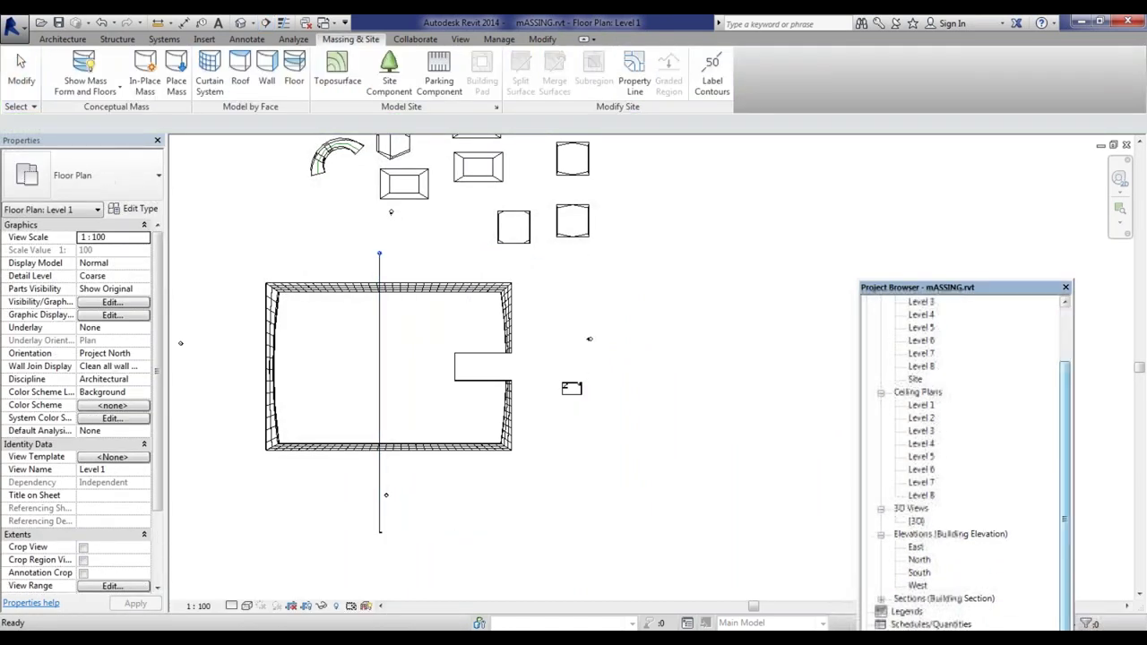
pyautogui.click(881, 598)
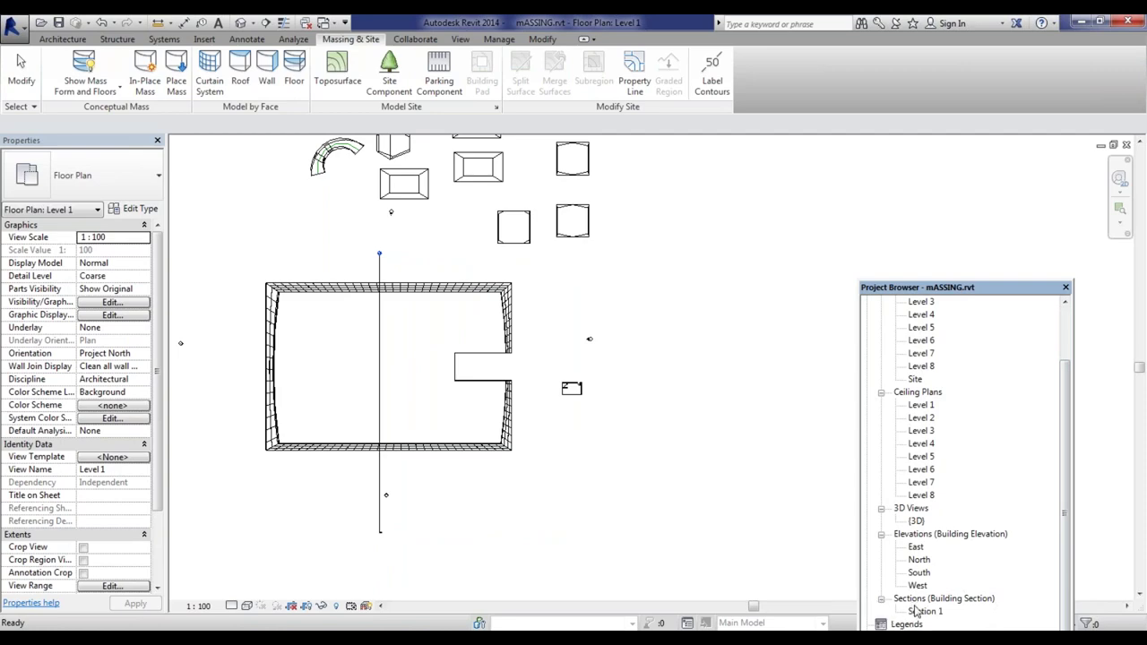
pyautogui.click(923, 611)
pyautogui.doubleClick(924, 612)
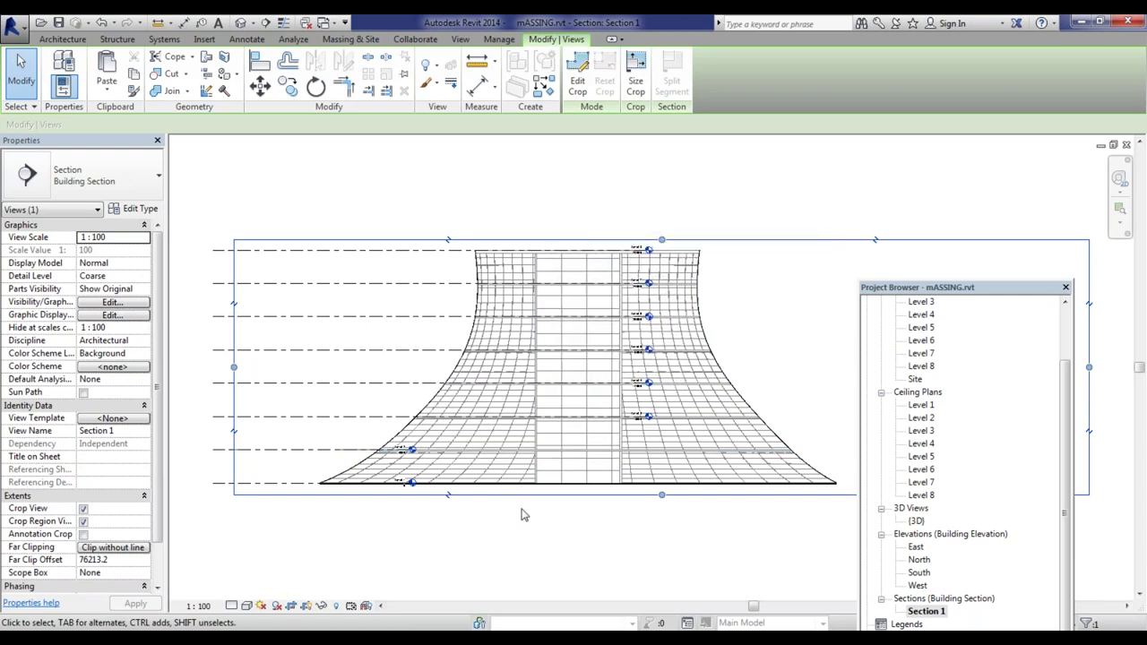
pyautogui.scroll(8, 753, 332)
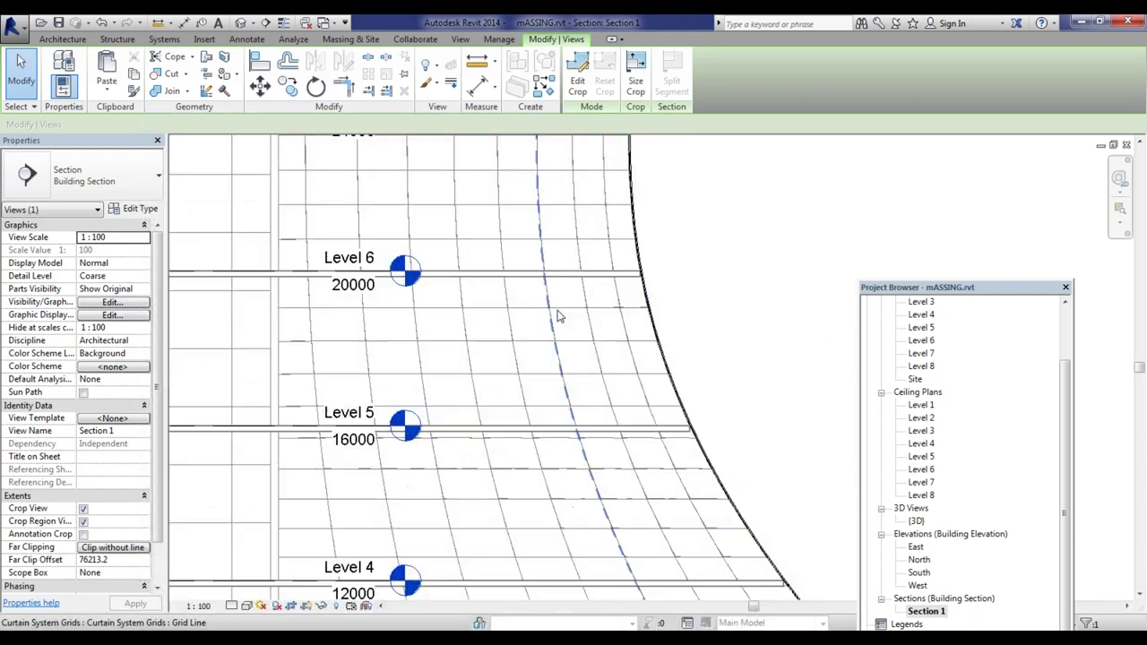
pyautogui.scroll(-10, 621, 289)
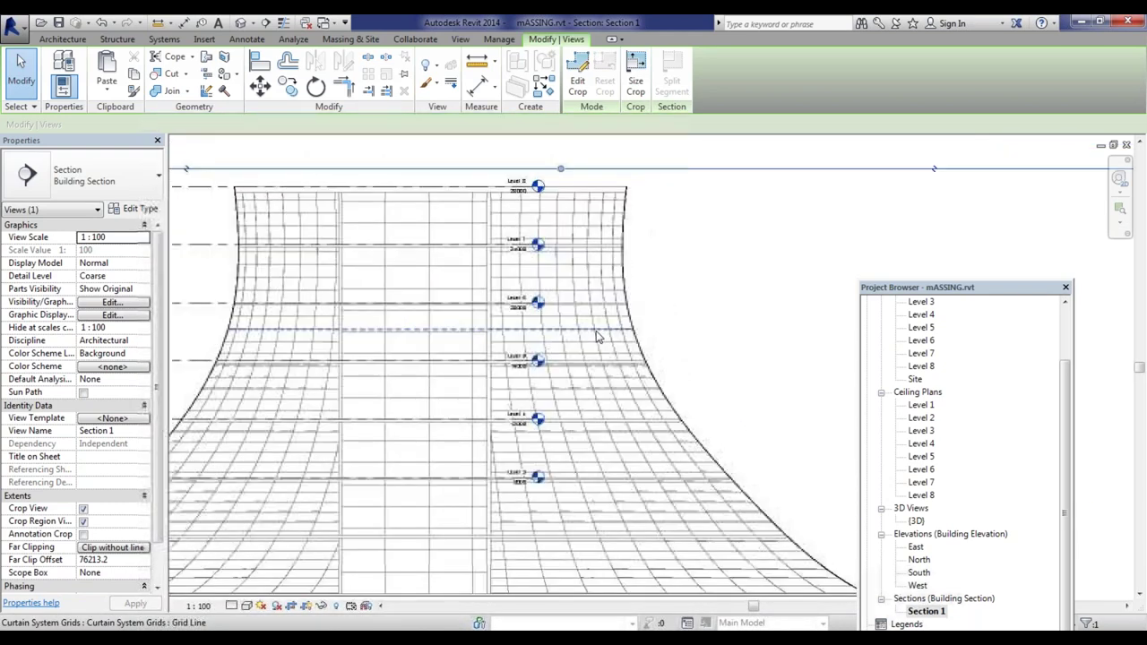
pyautogui.scroll(-5, 506, 365)
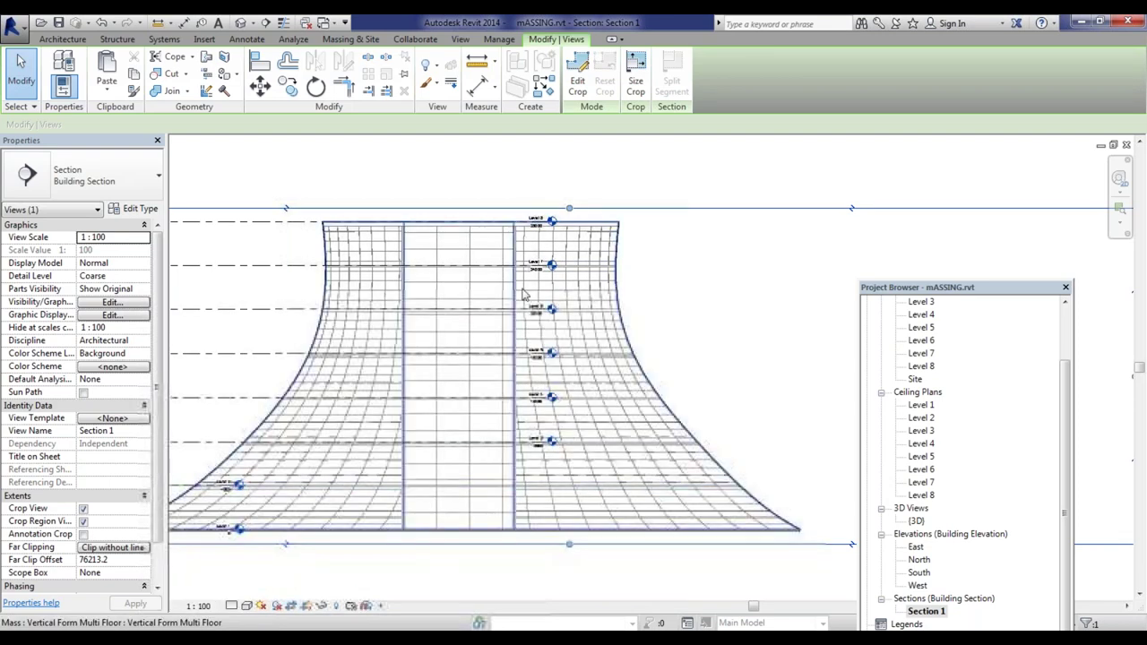
pyautogui.scroll(4, 507, 365)
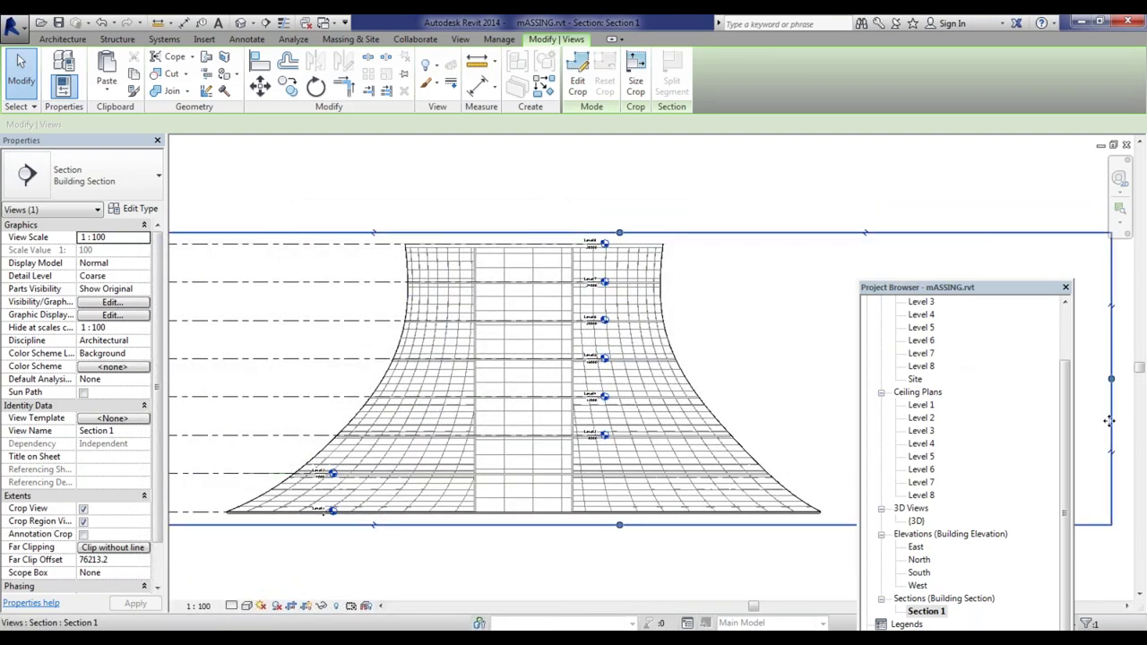
pyautogui.moveTo(1068, 412); pyautogui.dragTo(1064, 305)
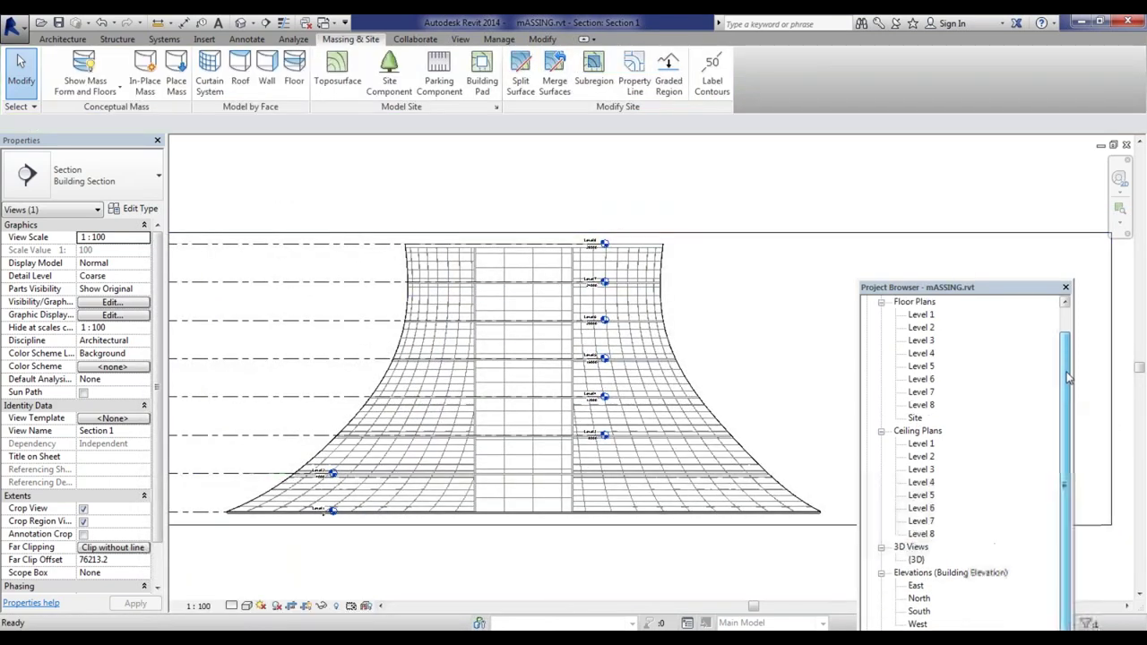
# Step: Pull Section 1's far clip edge inward on Level 1 to shorten its depth, then view Section 1
pyautogui.doubleClick(921, 340)
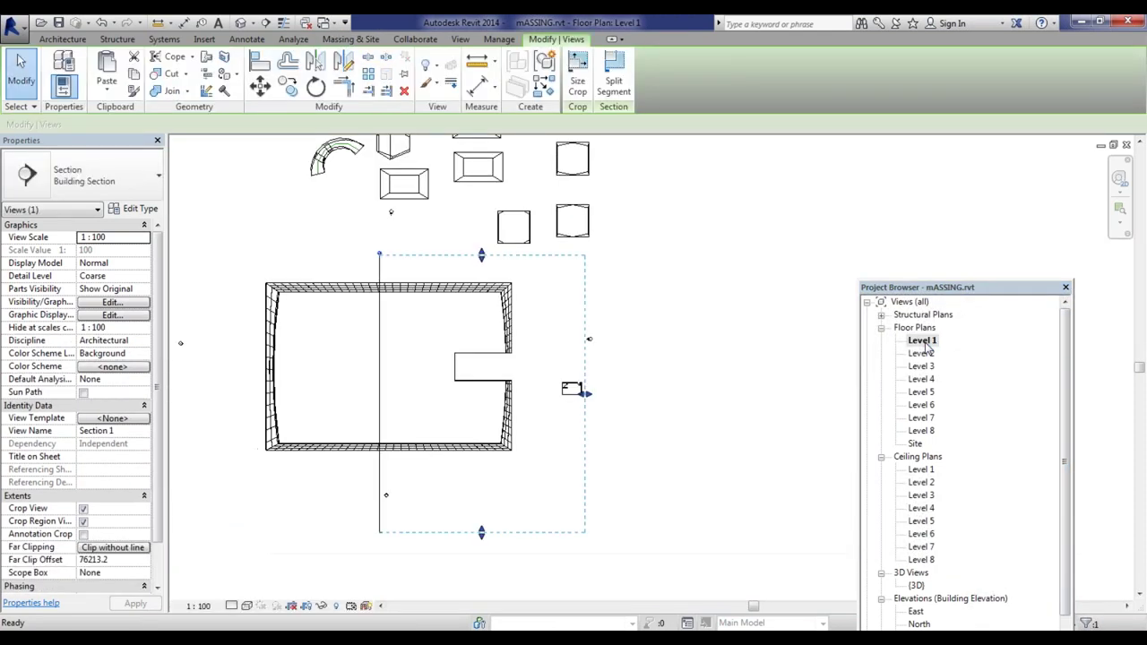
pyautogui.scroll(3, 591, 399)
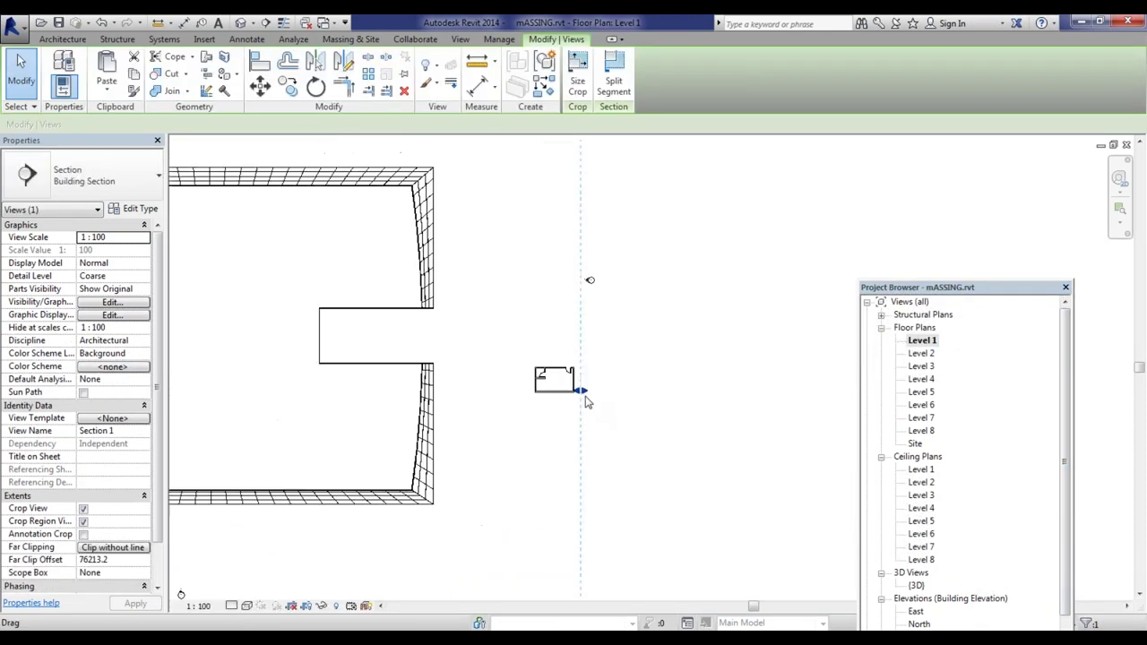
pyautogui.moveTo(583, 392); pyautogui.dragTo(489, 392)
pyautogui.scroll(-2, 557, 356)
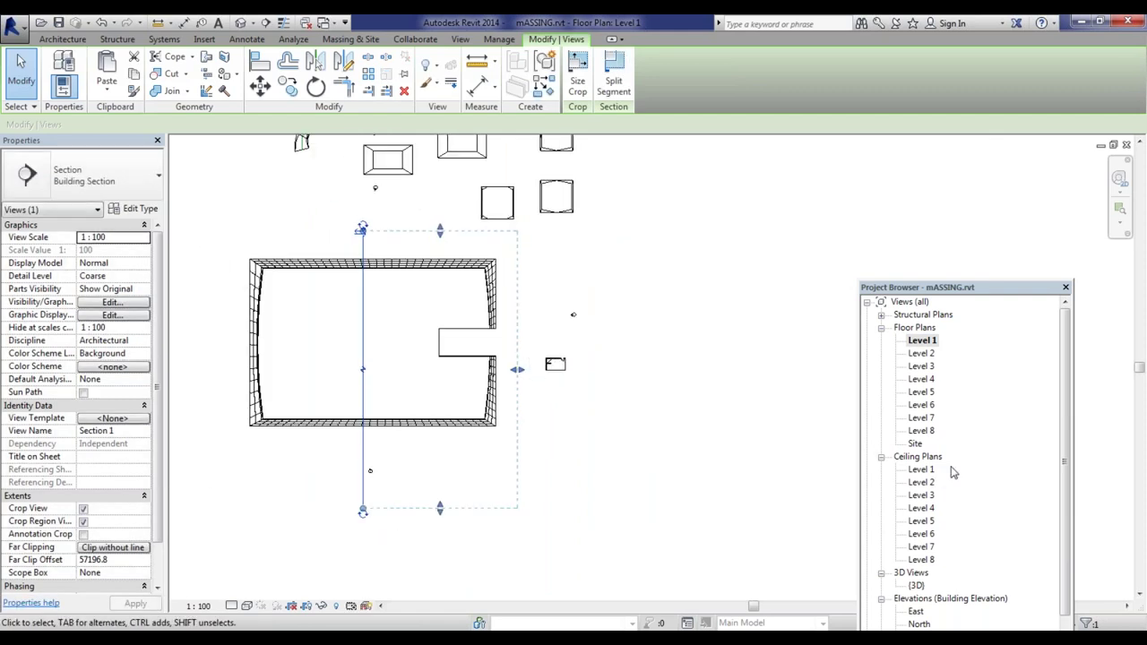
pyautogui.click(1060, 482)
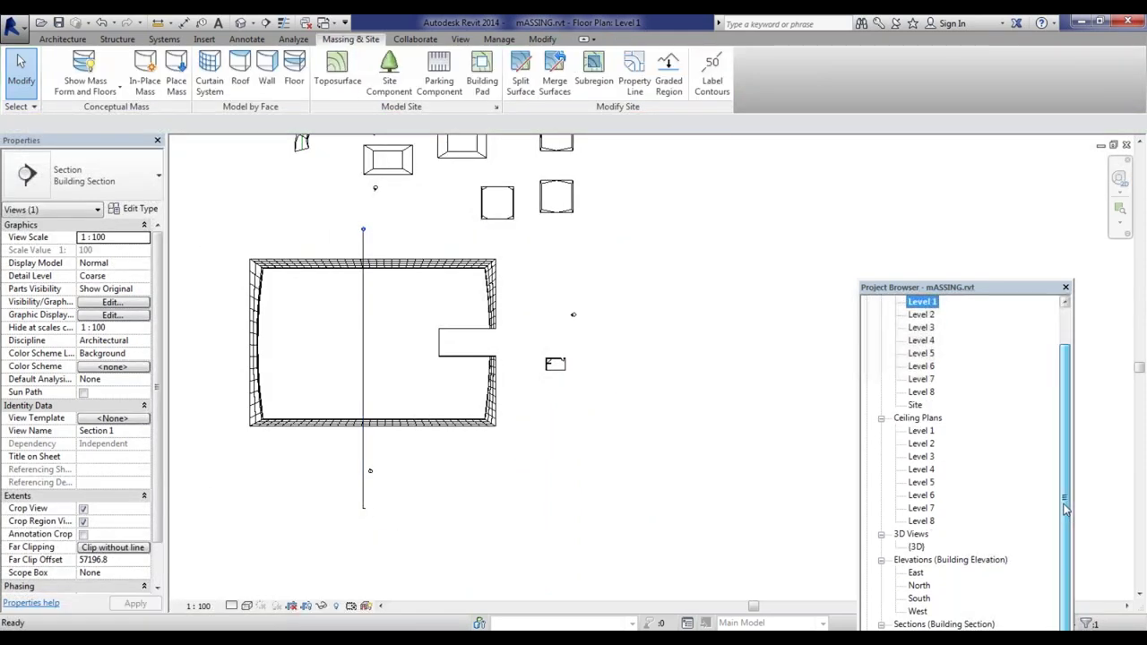
pyautogui.scroll(-2, 942, 571)
pyautogui.doubleClick(924, 598)
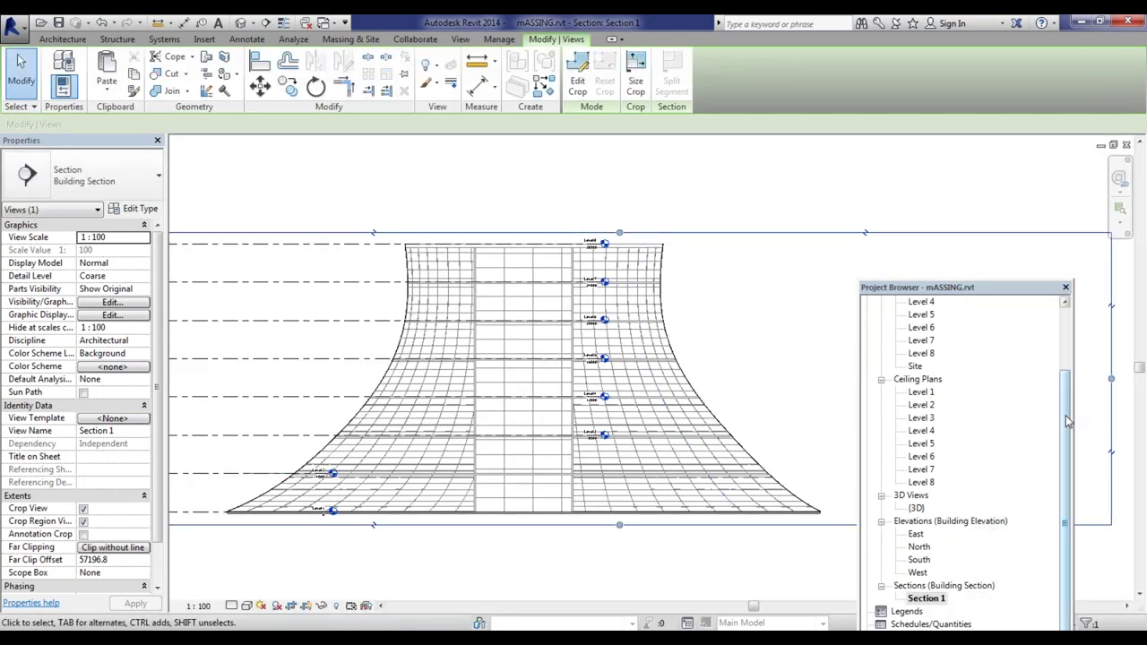
pyautogui.moveTo(1067, 421); pyautogui.dragTo(1067, 359)
# Step: Flip Section 1 to look the other way, check its crop region, and return to Level 1
pyautogui.doubleClick(922, 340)
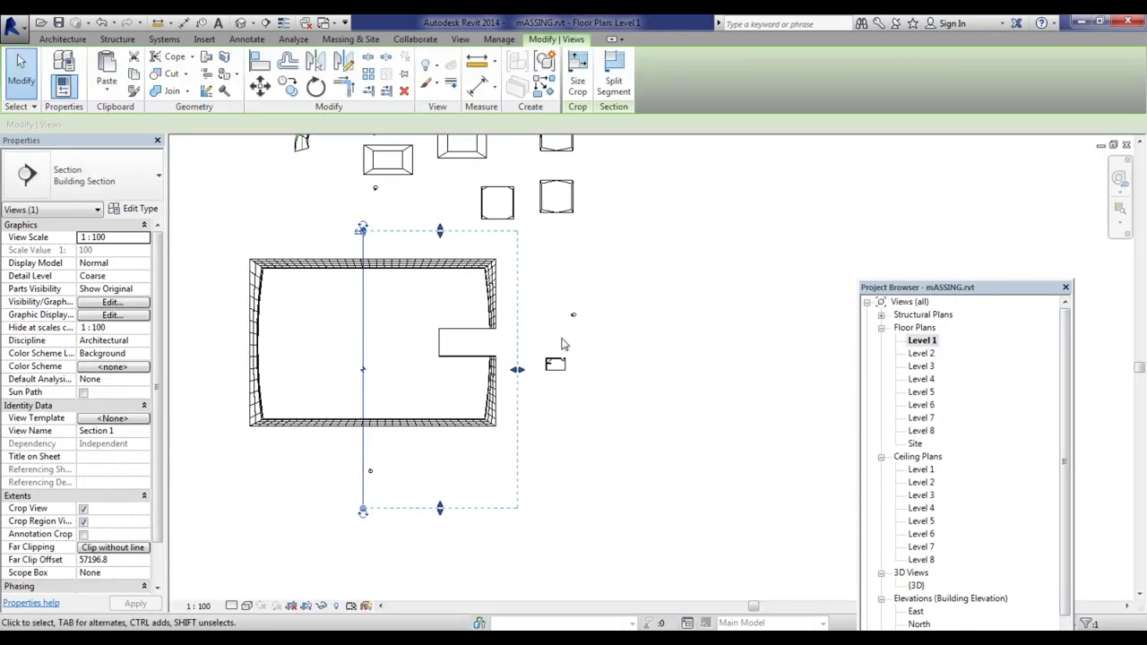
pyautogui.click(360, 232)
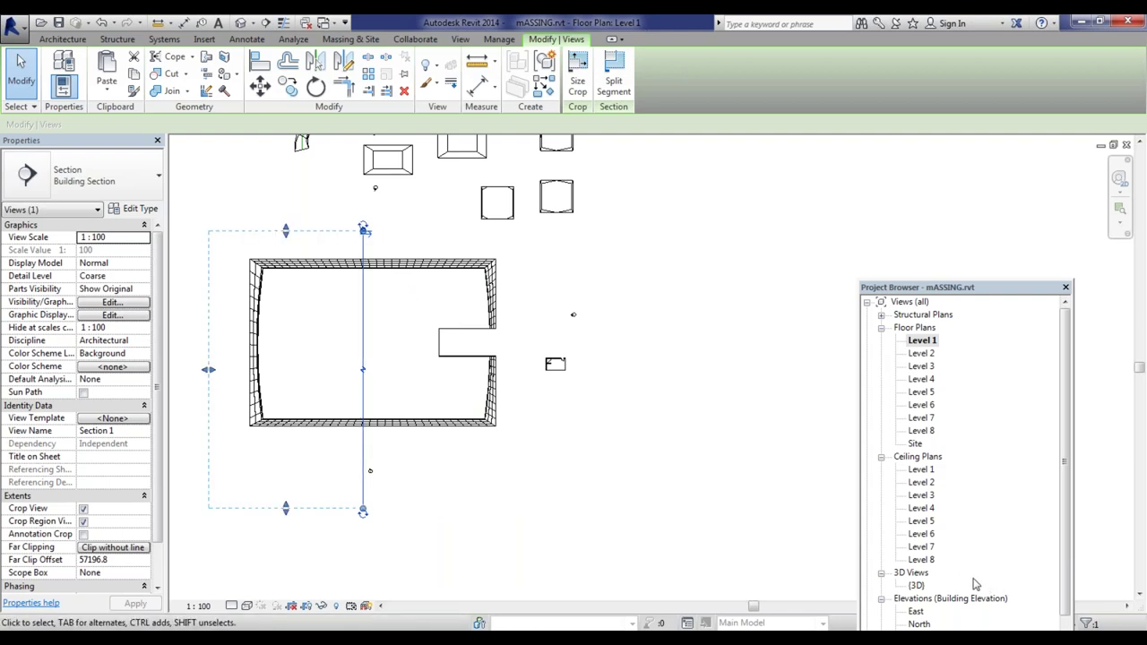
pyautogui.scroll(-3, 1057, 484)
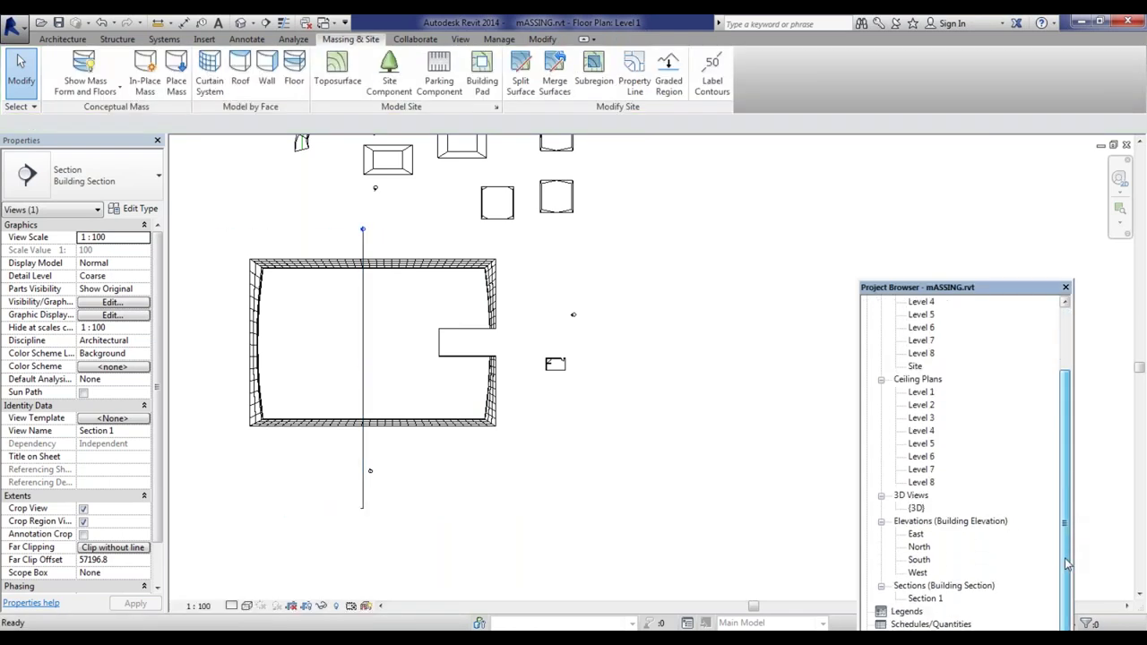
pyautogui.doubleClick(926, 598)
pyautogui.click(828, 524)
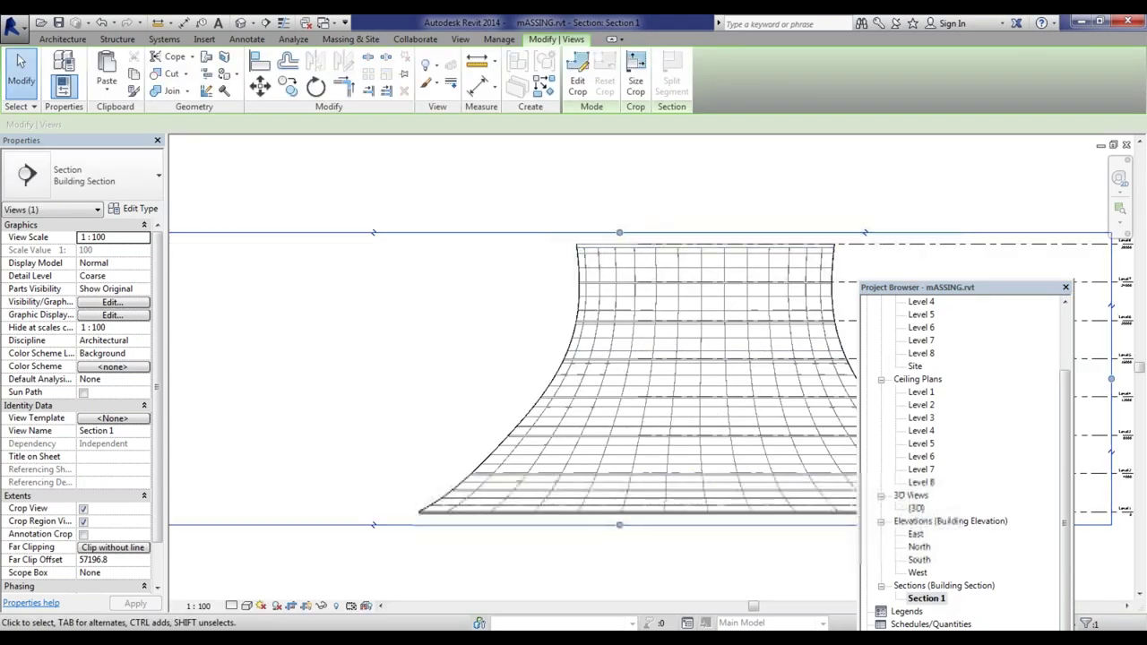
pyautogui.scroll(-2, 446, 374)
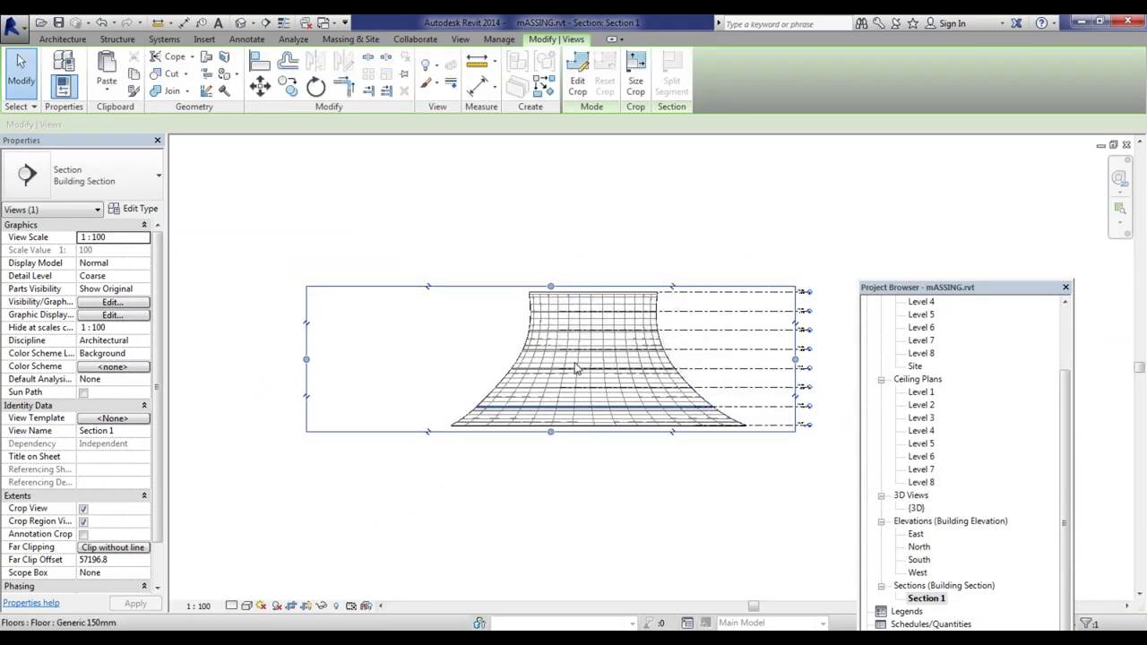
pyautogui.scroll(1, 620, 331)
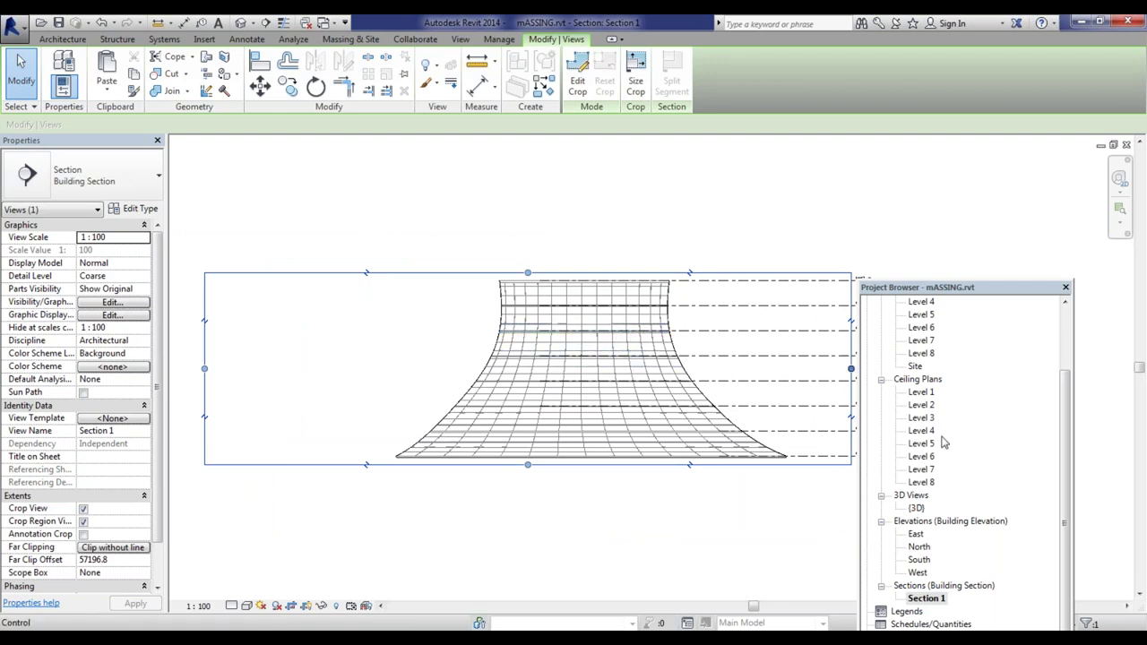
pyautogui.scroll(2, 1061, 446)
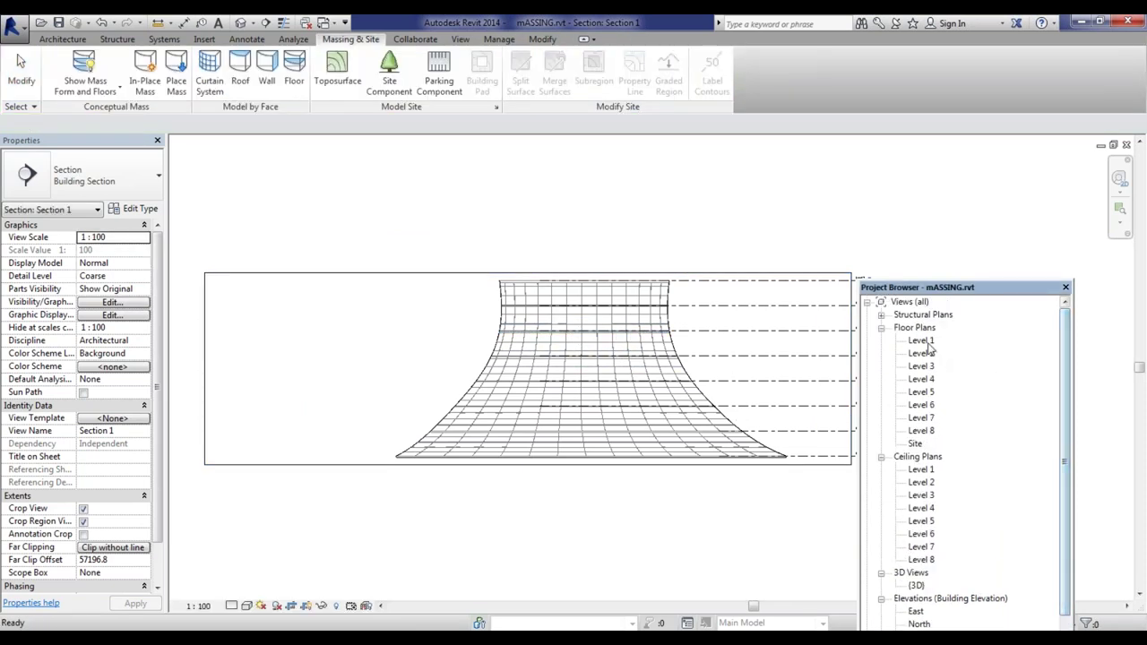
pyautogui.doubleClick(922, 341)
pyautogui.scroll(-2, 627, 383)
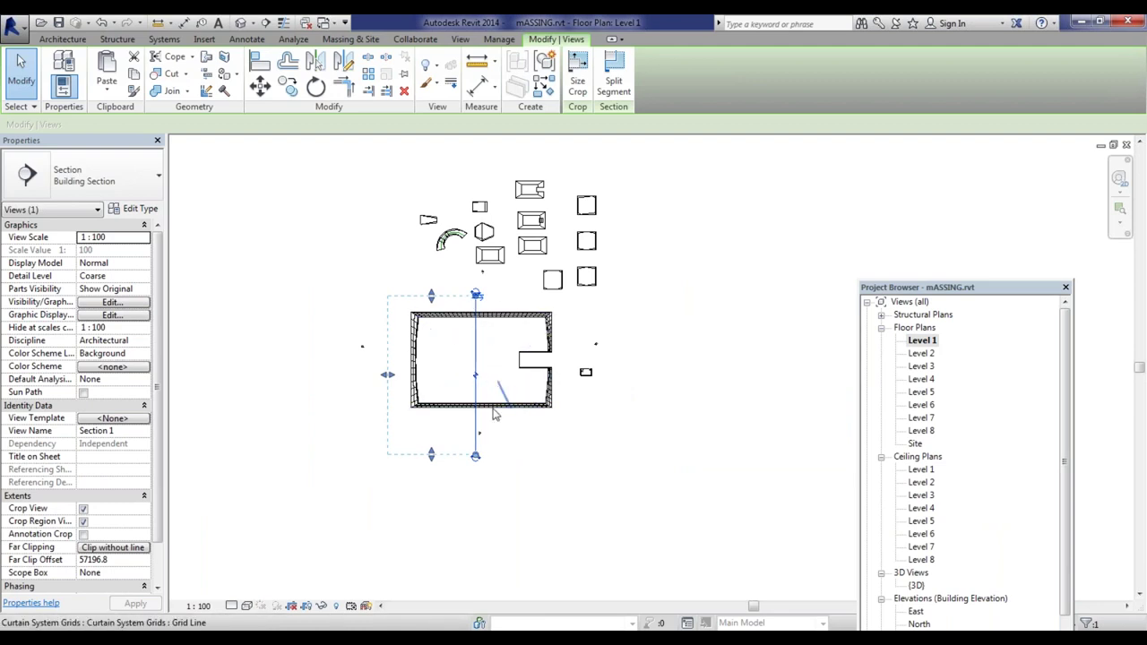
# Step: Draw Section 2 from left to right across the building and nudge it slightly down
pyautogui.click(265, 22)
pyautogui.click(344, 349)
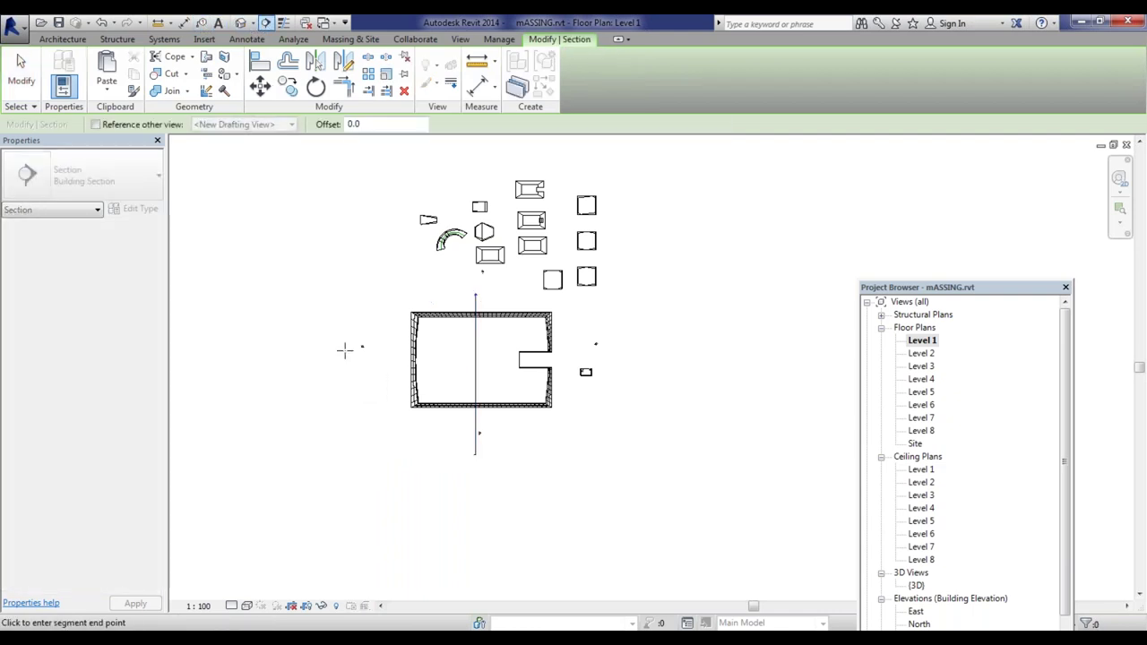
pyautogui.click(609, 349)
pyautogui.press('Escape')
pyautogui.click(491, 350)
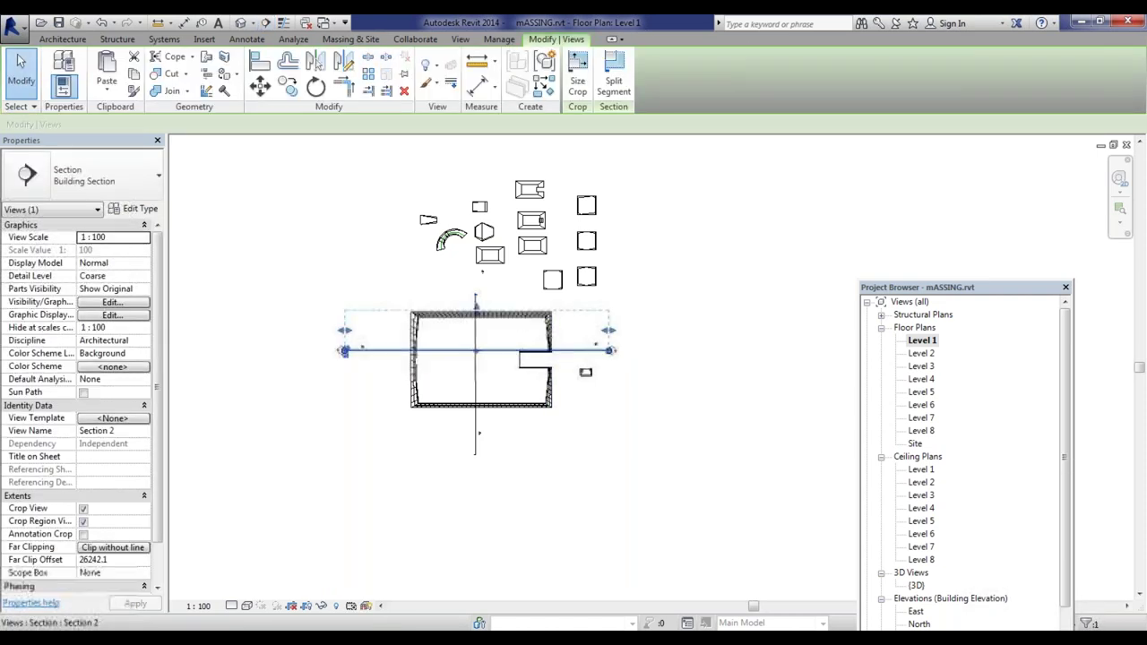
pyautogui.moveTo(344, 349); pyautogui.dragTo(344, 359)
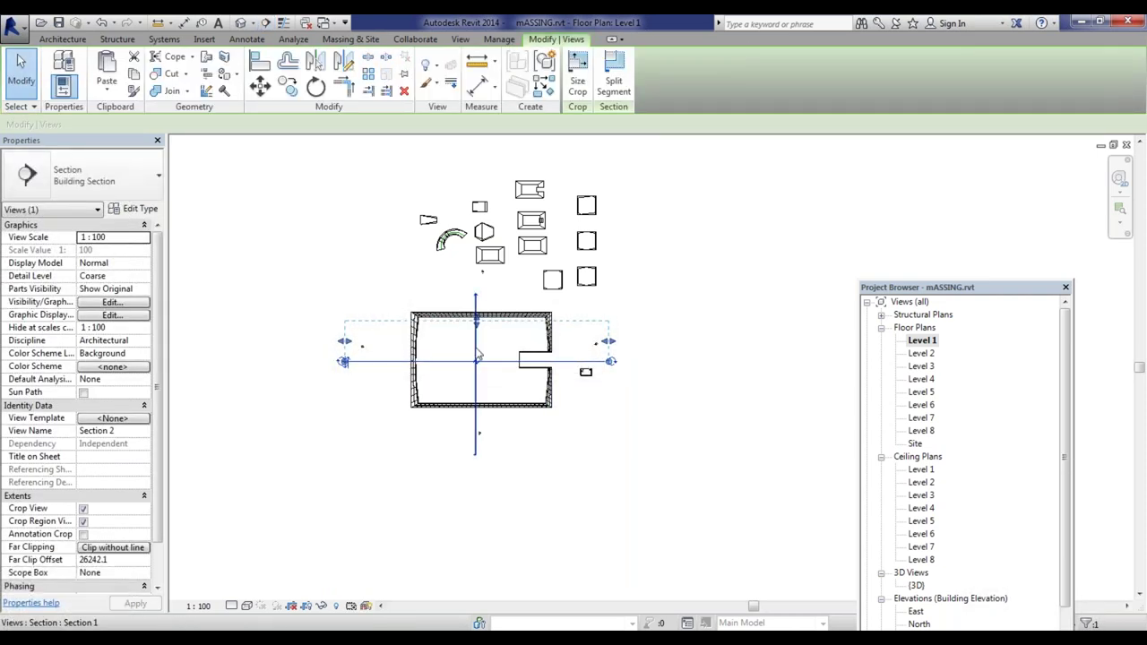
pyautogui.press('Escape')
# Step: Pull Section 2's crop boundary in closer to its section line
pyautogui.click(508, 362)
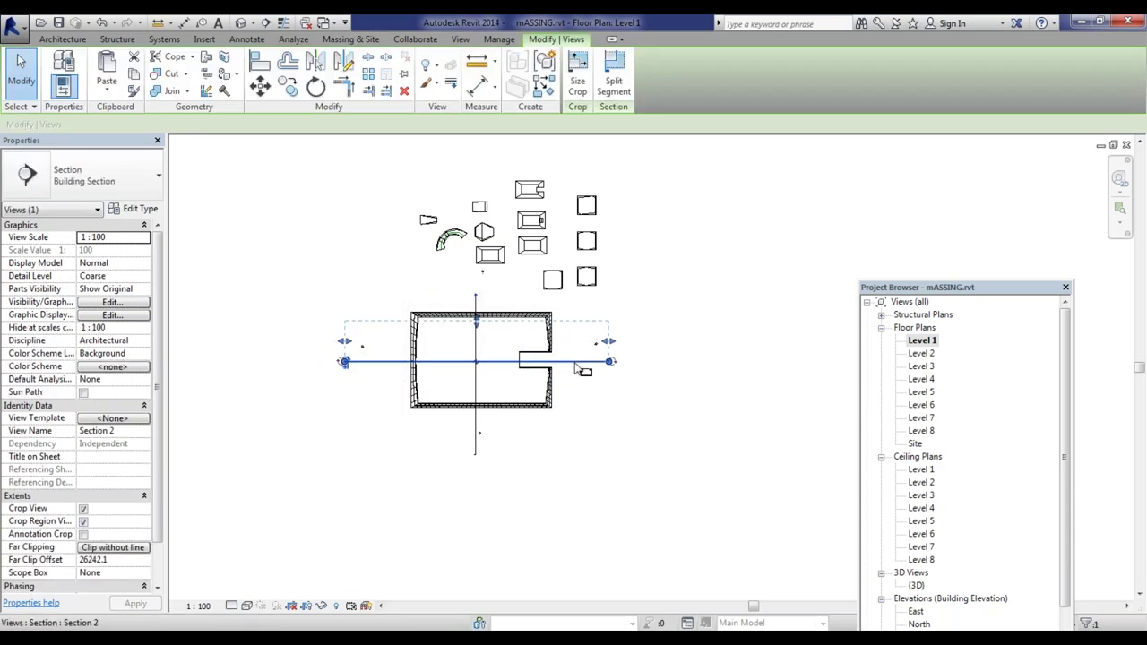
pyautogui.scroll(2, 511, 333)
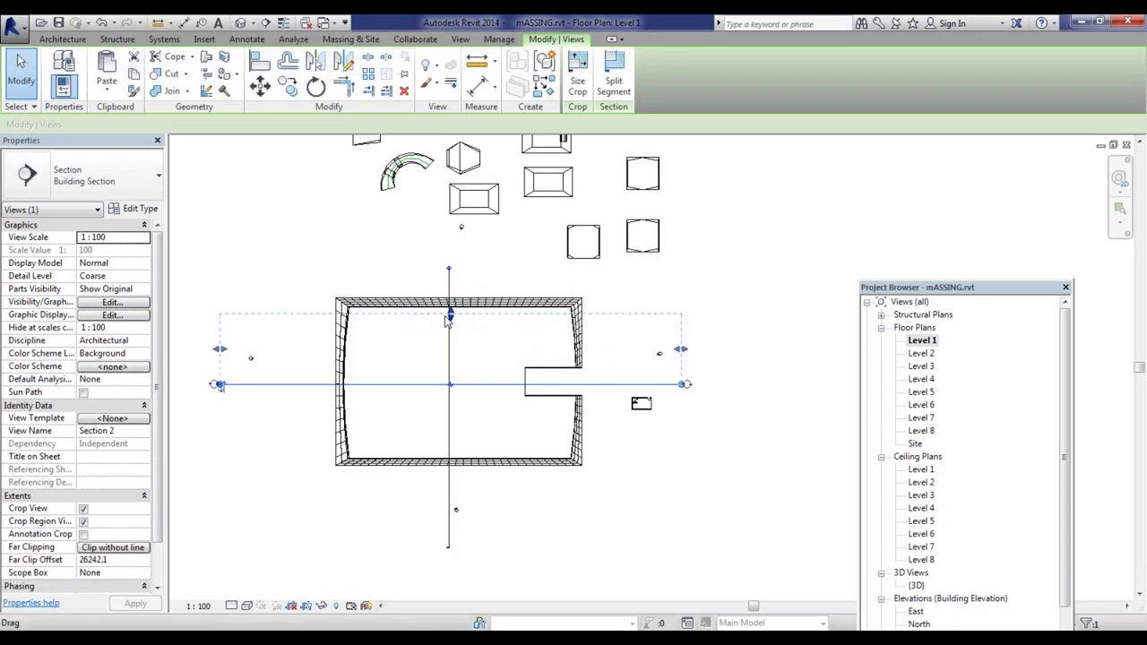
pyautogui.moveTo(450, 315); pyautogui.dragTo(450, 330)
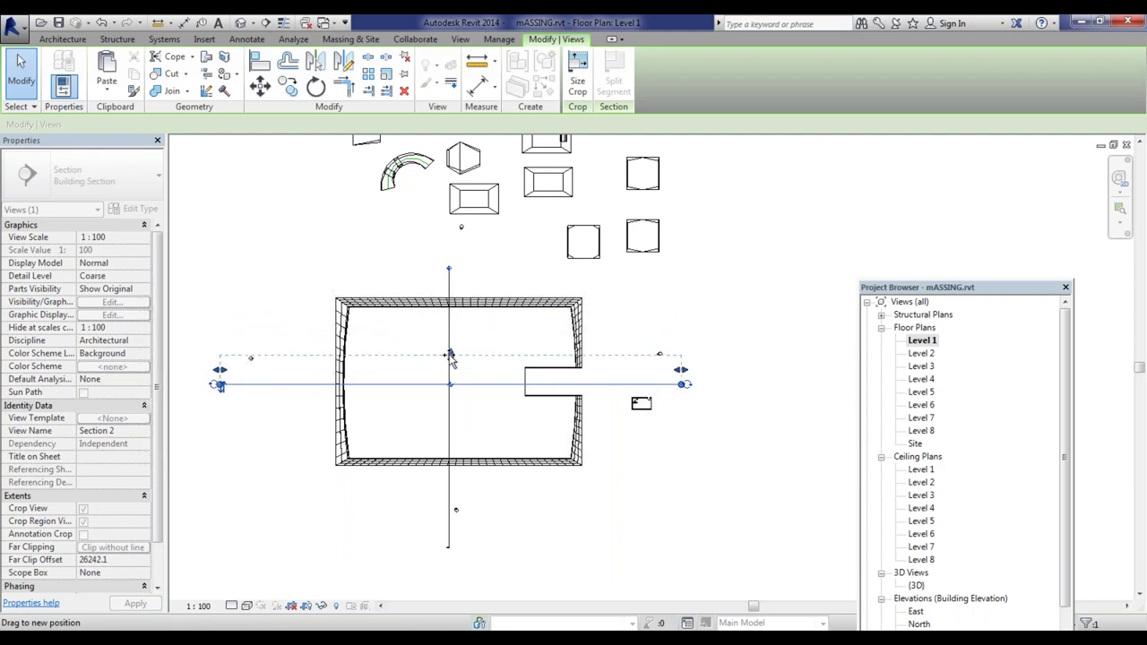
pyautogui.moveTo(451, 350); pyautogui.dragTo(451, 349)
pyautogui.press('Escape')
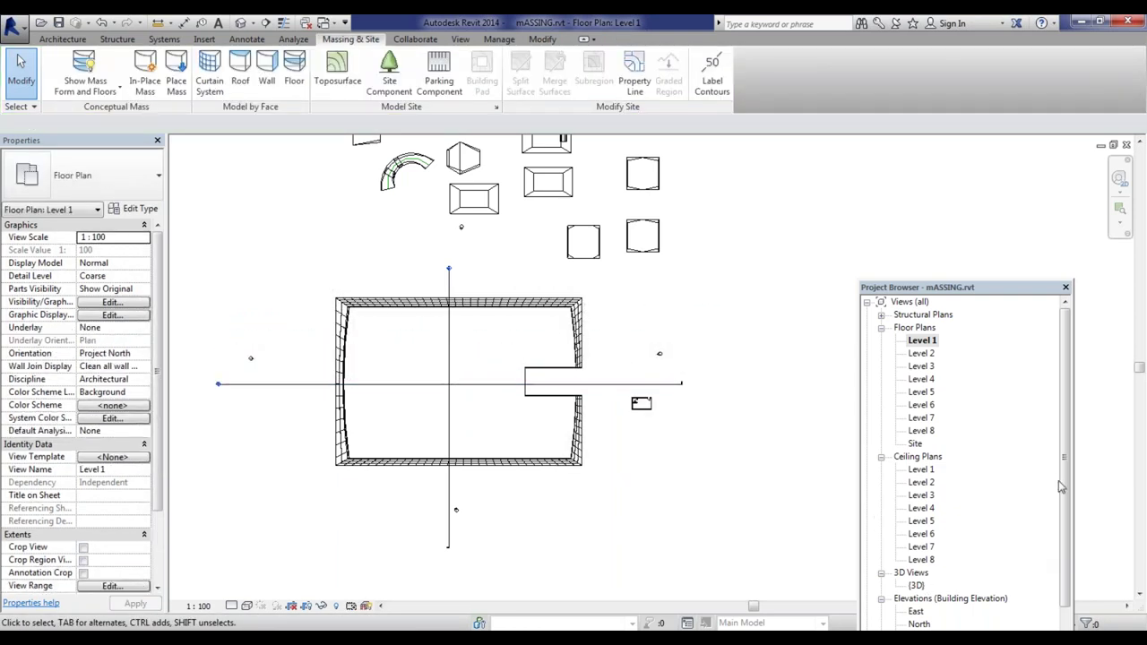
pyautogui.scroll(-3, 1059, 487)
# Step: Open Section 2 and zoom in on the flared mass's curtain-gridded profile
pyautogui.doubleClick(926, 598)
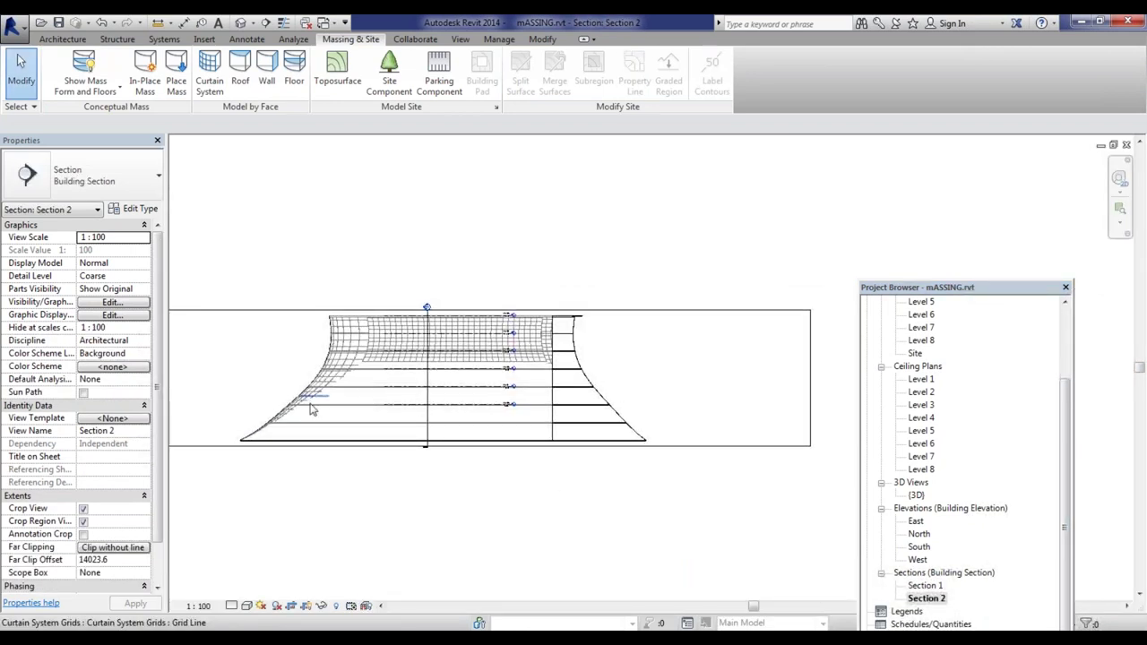
pyautogui.scroll(3, 258, 418)
pyautogui.scroll(-2, 512, 328)
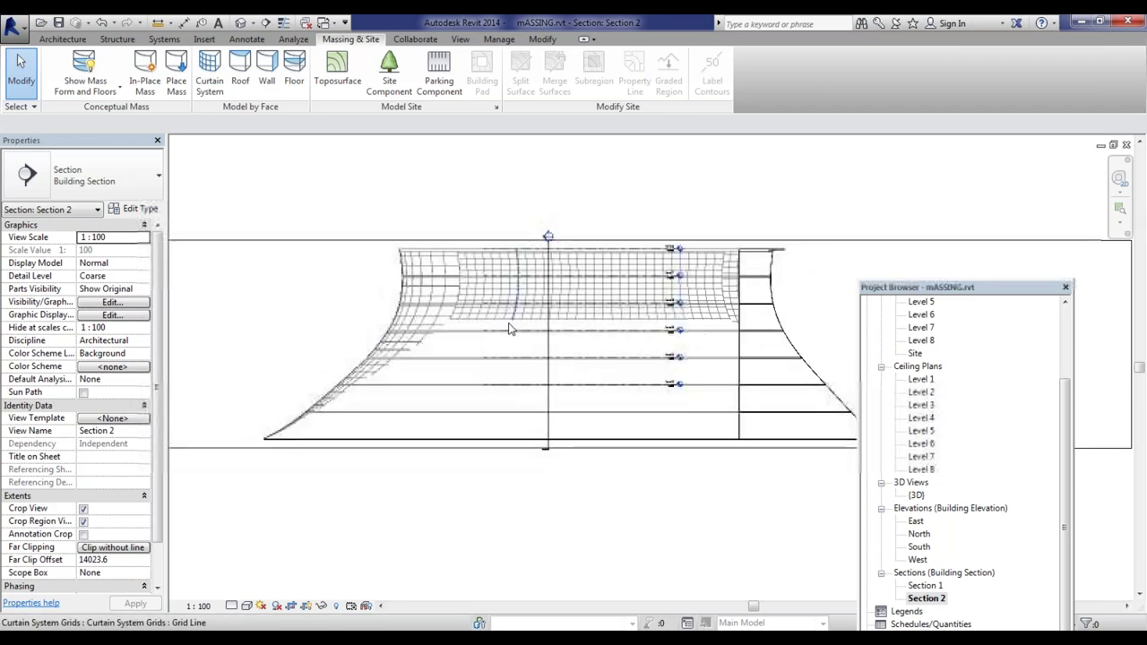
pyautogui.scroll(2, 642, 367)
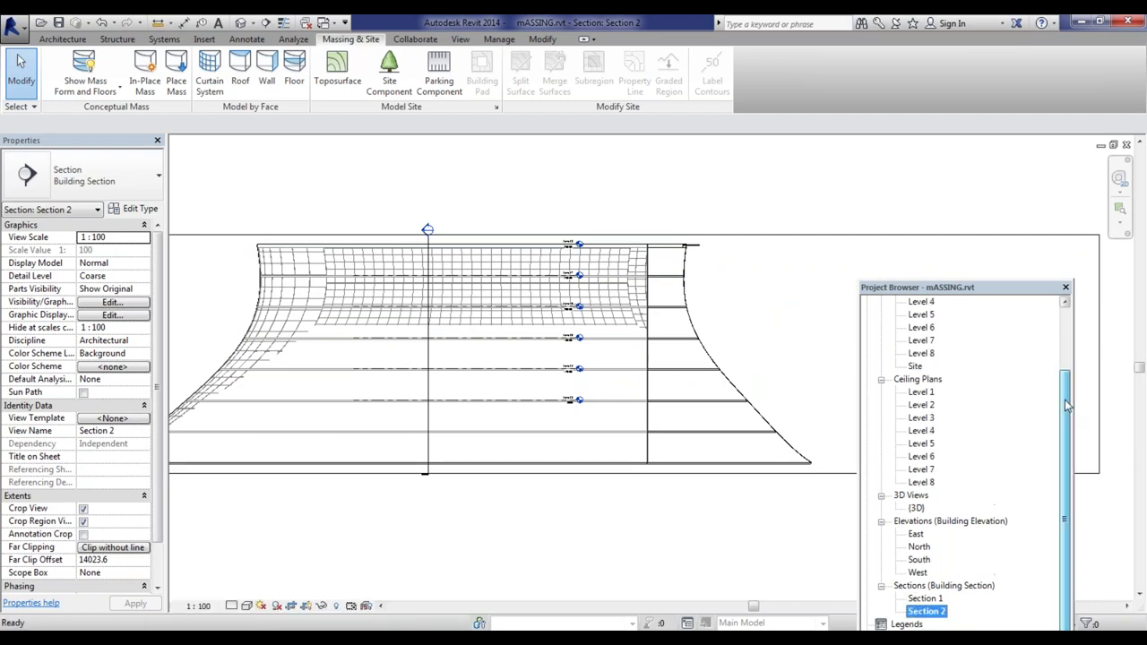
pyautogui.scroll(3, 1040, 358)
# Step: In the Level 1 plan, shorten Section 2's far clip depth to 3178.0
pyautogui.doubleClick(921, 340)
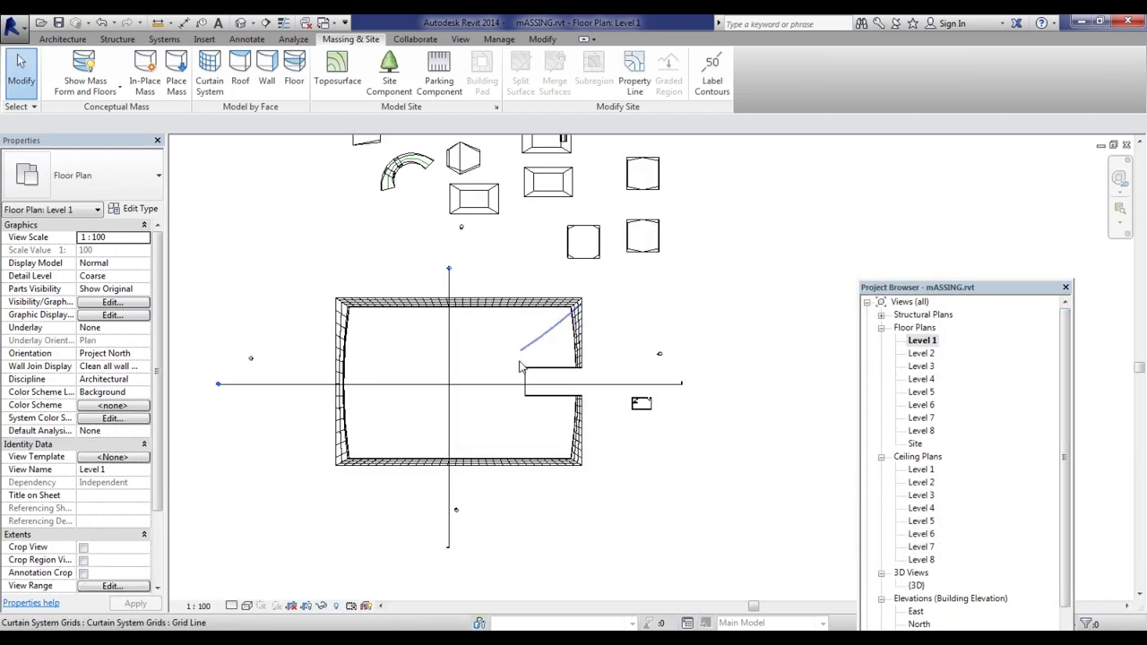
pyautogui.click(498, 387)
pyautogui.scroll(1, 475, 392)
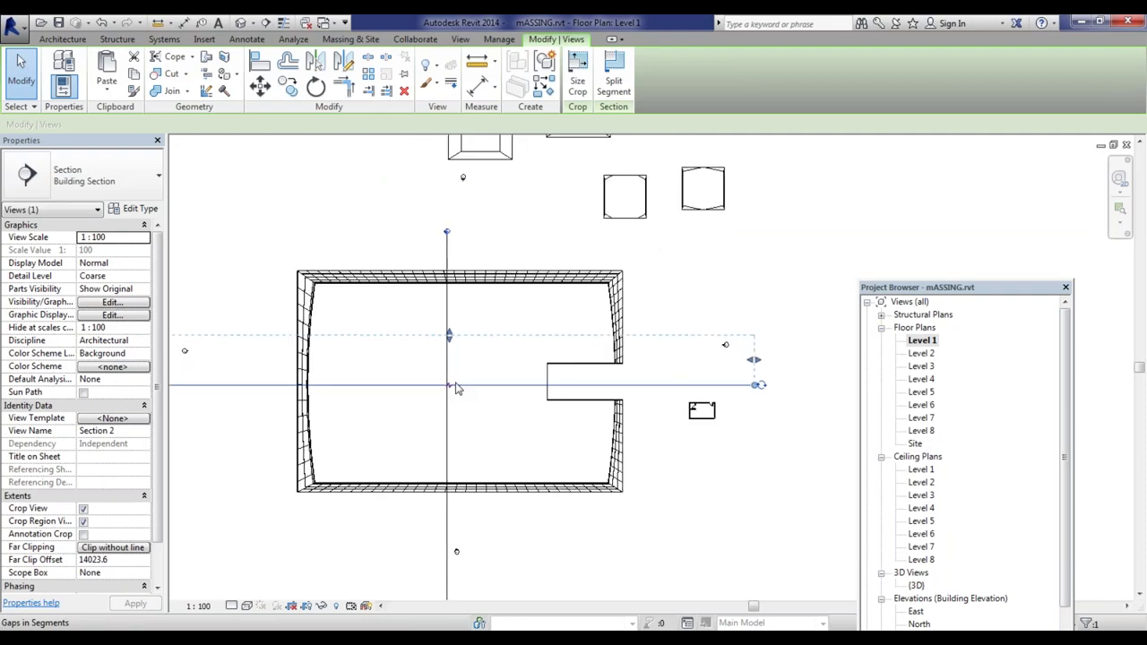
pyautogui.moveTo(451, 338); pyautogui.dragTo(450, 376)
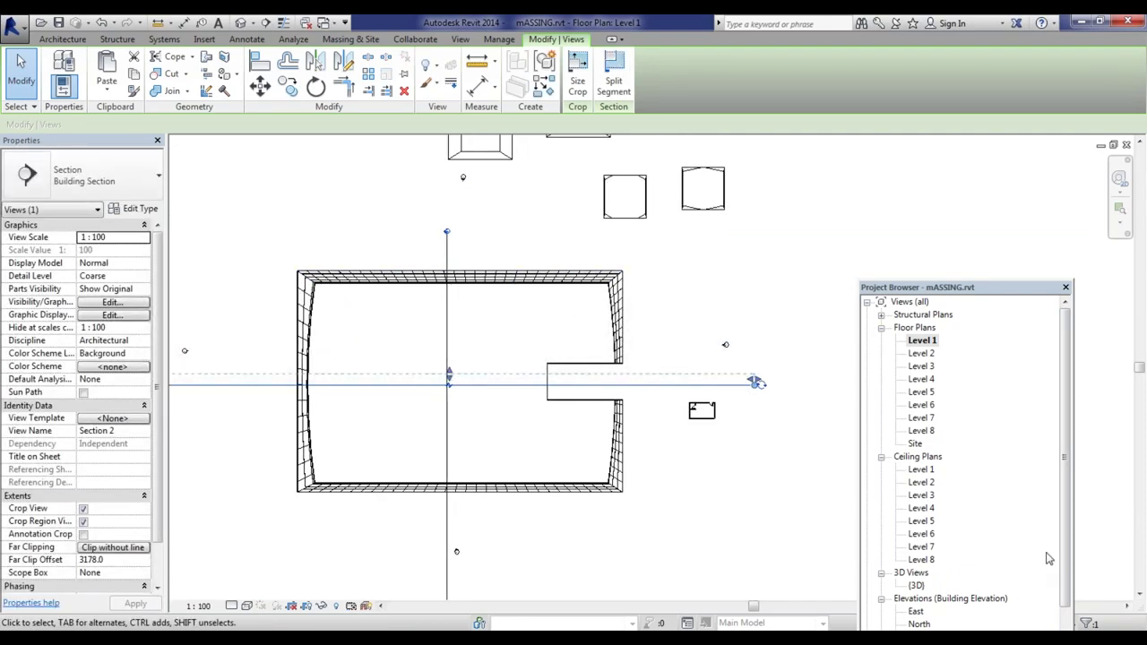
pyautogui.press('Escape')
pyautogui.scroll(-3, 1044, 553)
# Step: Review the trimmed Section 2 view, then switch to the default 3D view of the mass
pyautogui.doubleClick(926, 611)
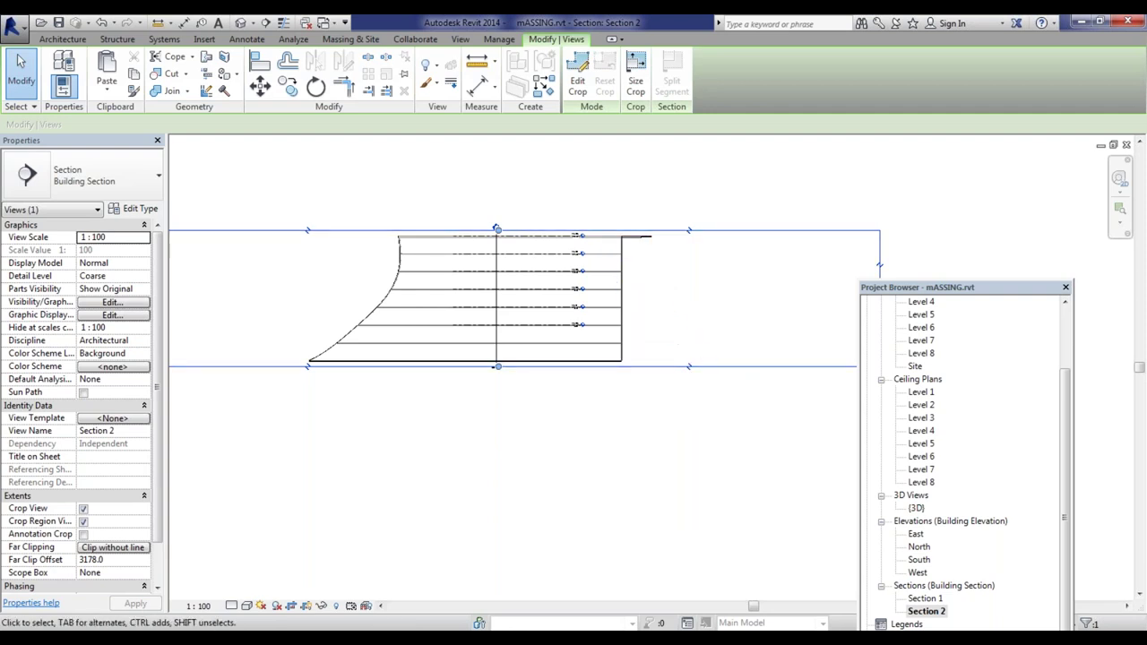
pyautogui.scroll(-2, 488, 441)
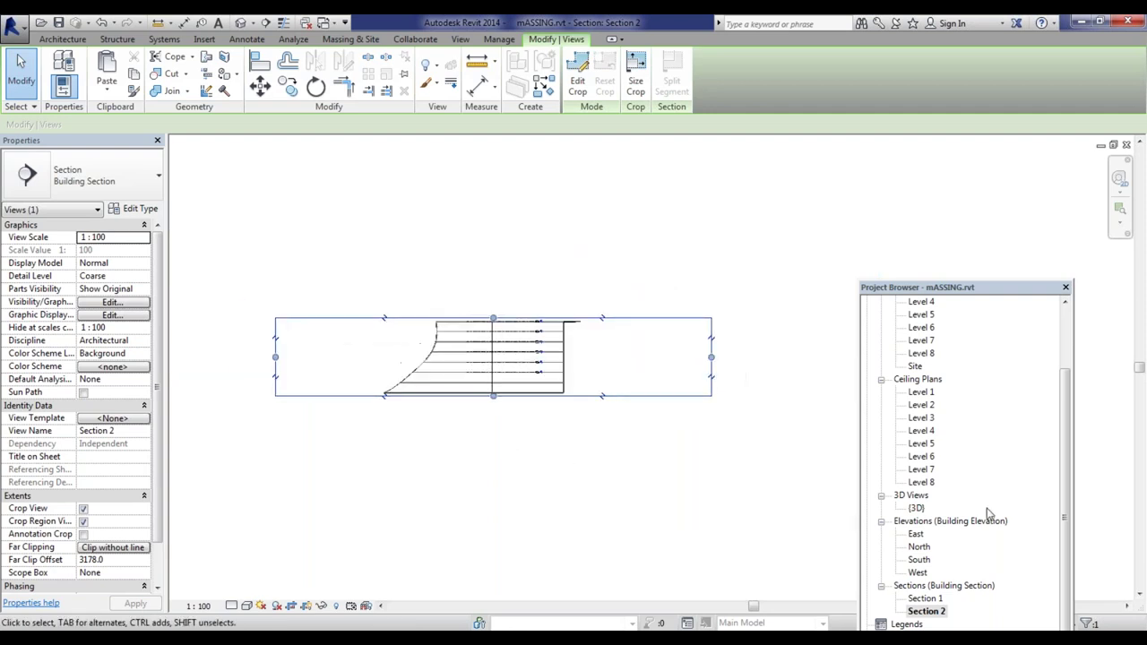
pyautogui.moveTo(1068, 450); pyautogui.dragTo(1057, 352)
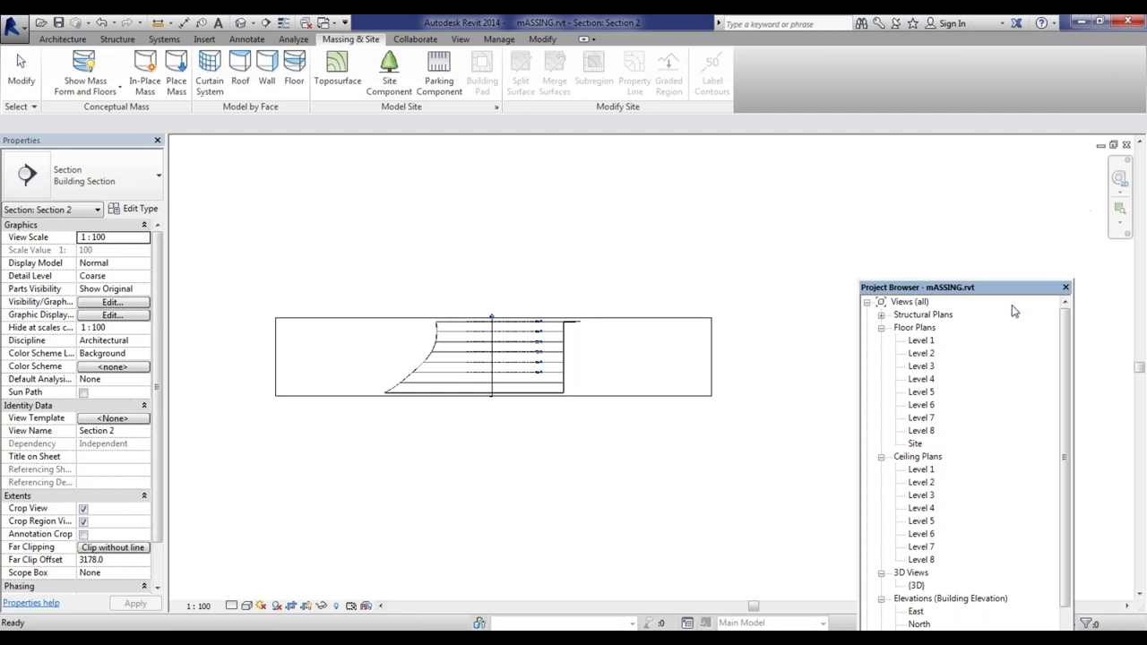
pyautogui.click(240, 24)
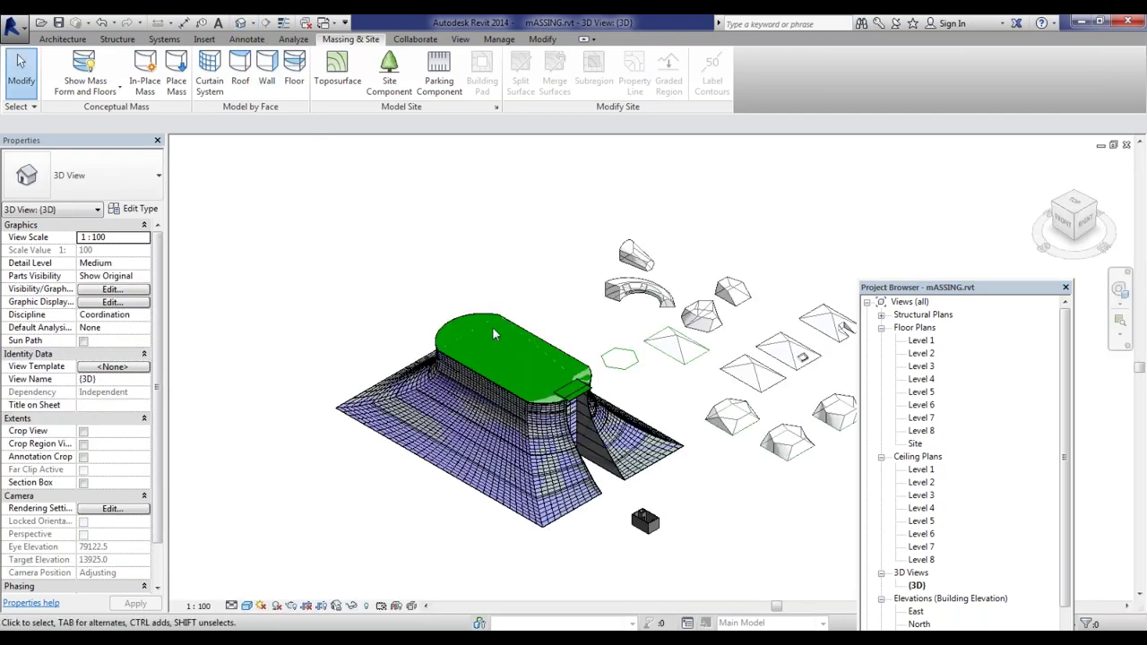